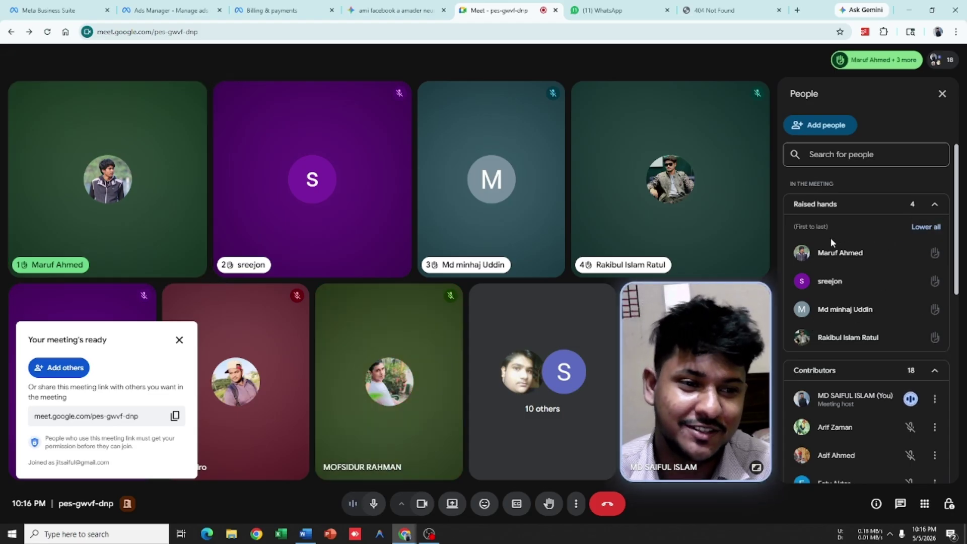
Step: Lower all raised hands in the Meet People panel, then lower the newly raised one too
mouse_move(830, 238)
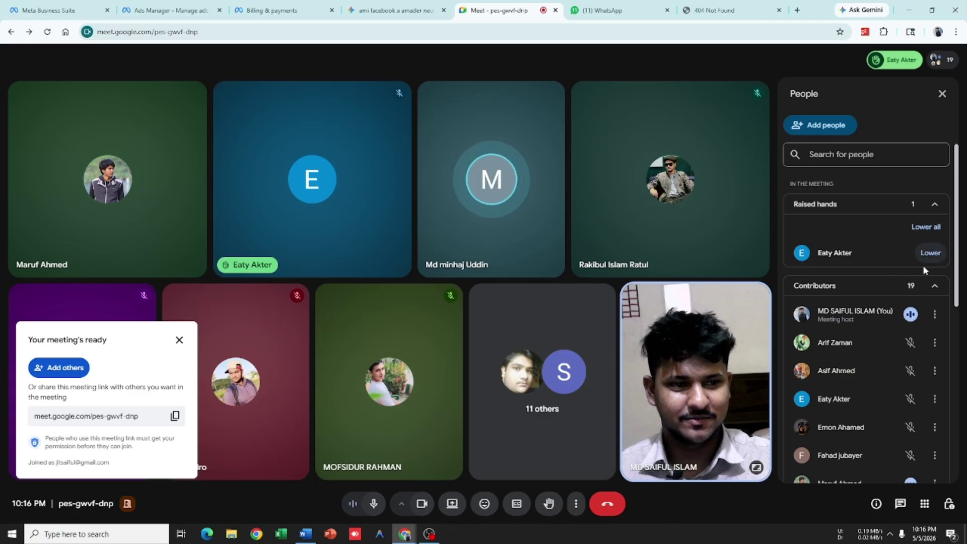
click(917, 233)
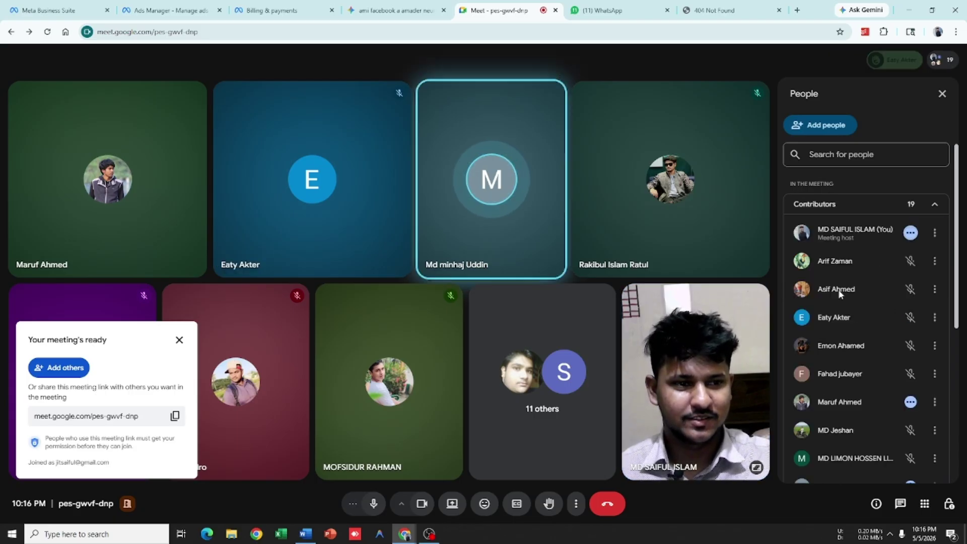
scroll(843, 300, down, 5)
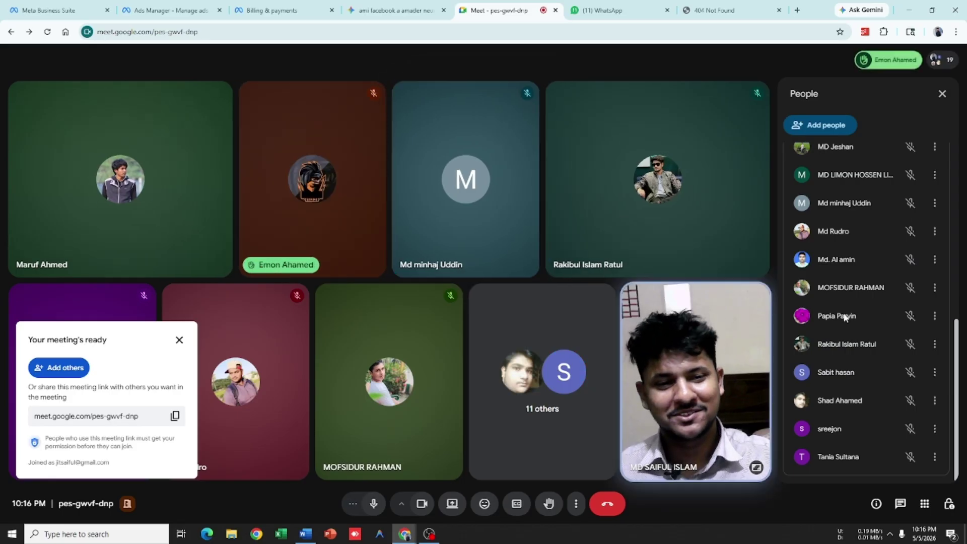
scroll(846, 317, up, 8)
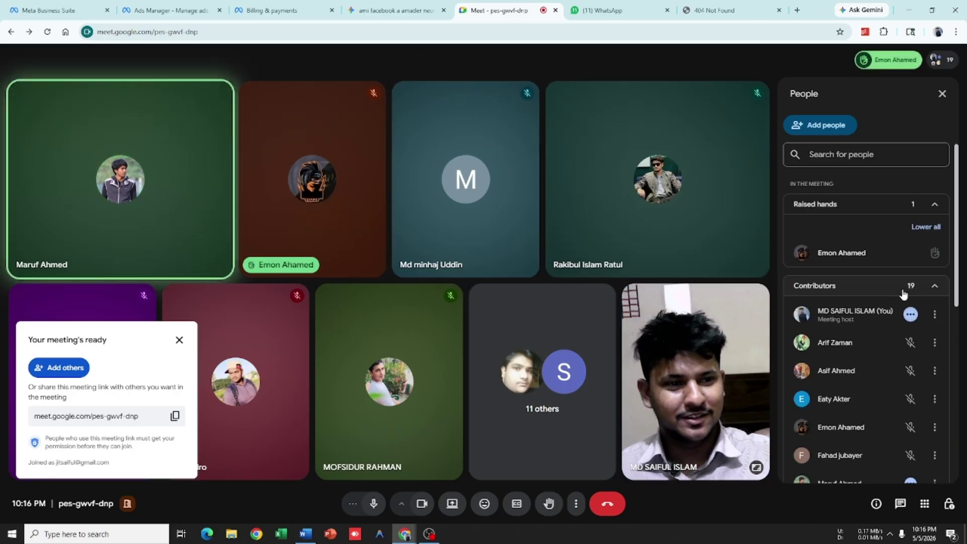
click(915, 233)
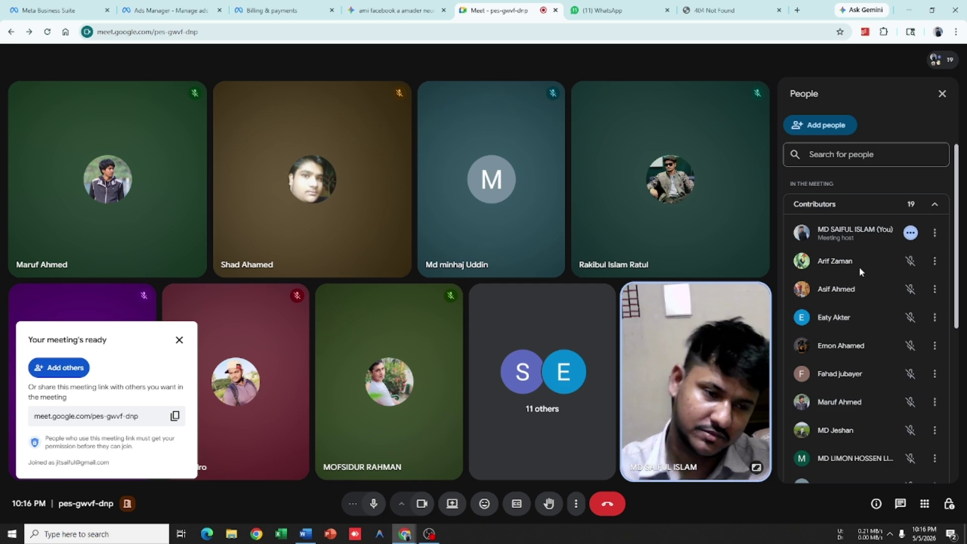
Step: Dismiss the page menu, close the 'Your meeting's ready' popup, and scroll through the People list
right_click(176, 46)
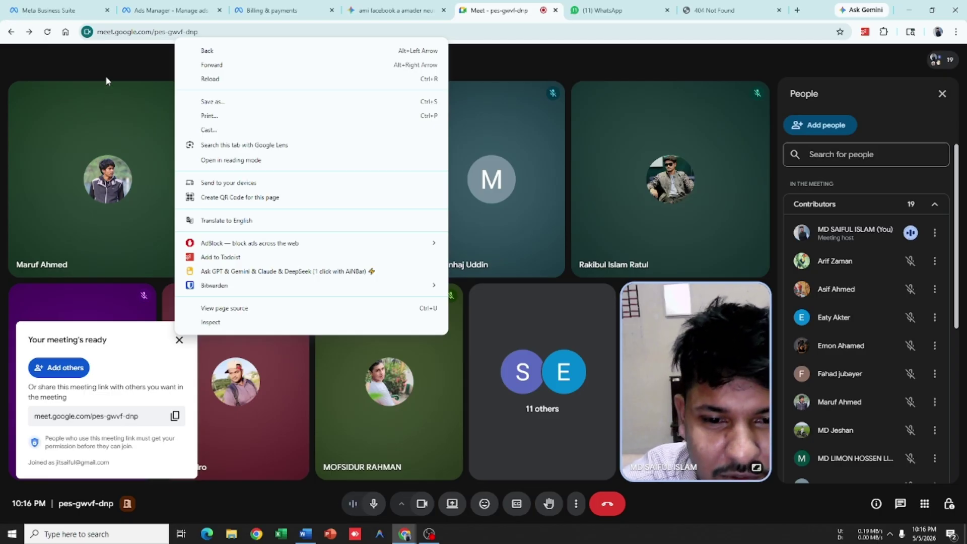
click(481, 64)
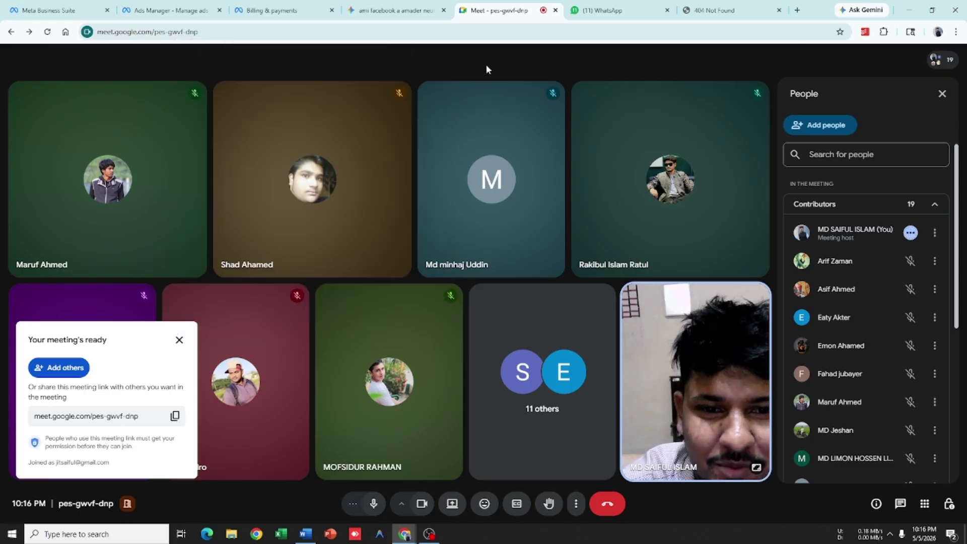
click(179, 339)
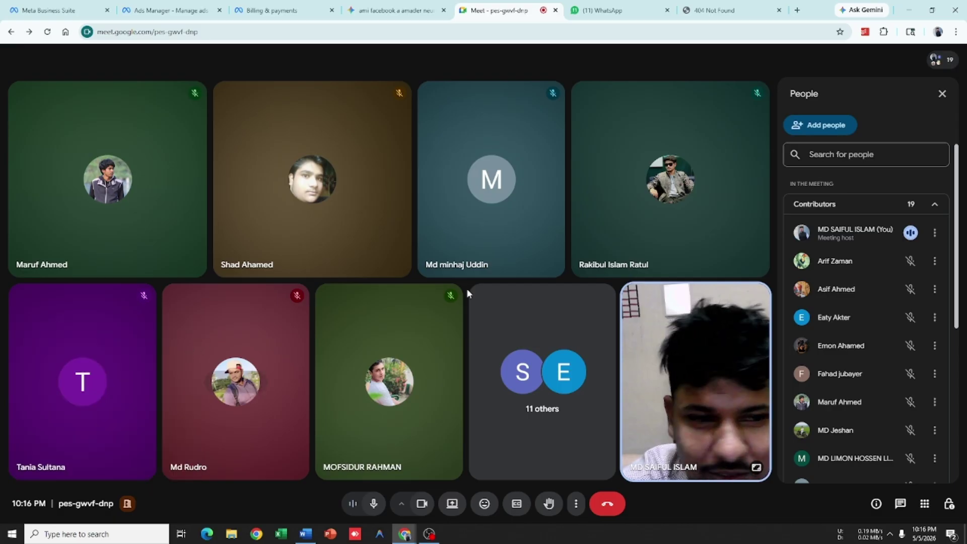
scroll(907, 337, down, 3)
scroll(904, 336, down, 3)
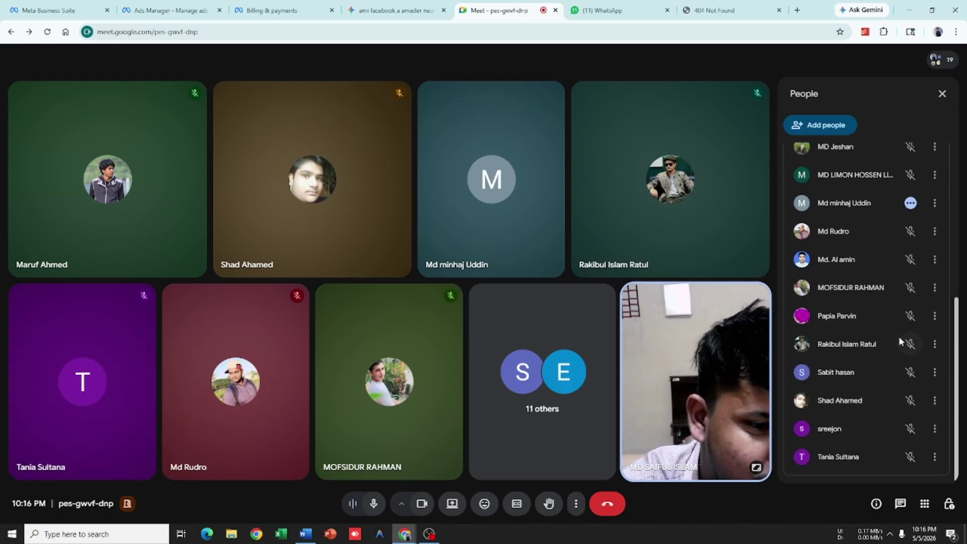
scroll(892, 339, up, 8)
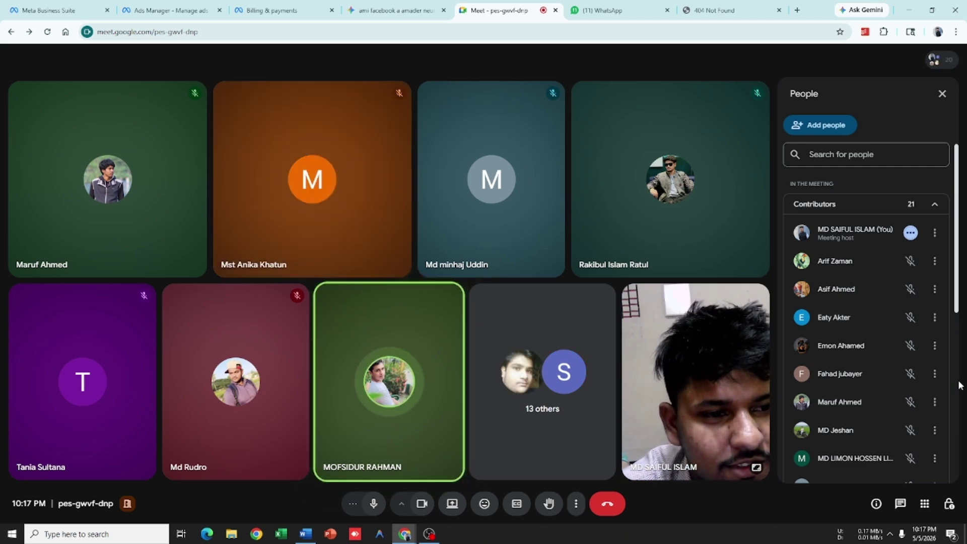
scroll(887, 267, down, 7)
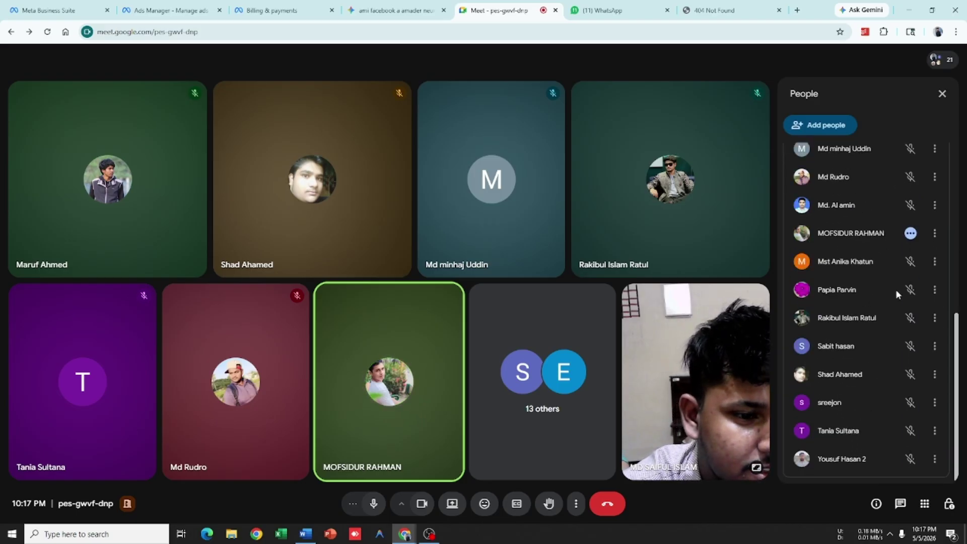
scroll(896, 297, up, 5)
scroll(896, 302, down, 6)
scroll(897, 307, up, 4)
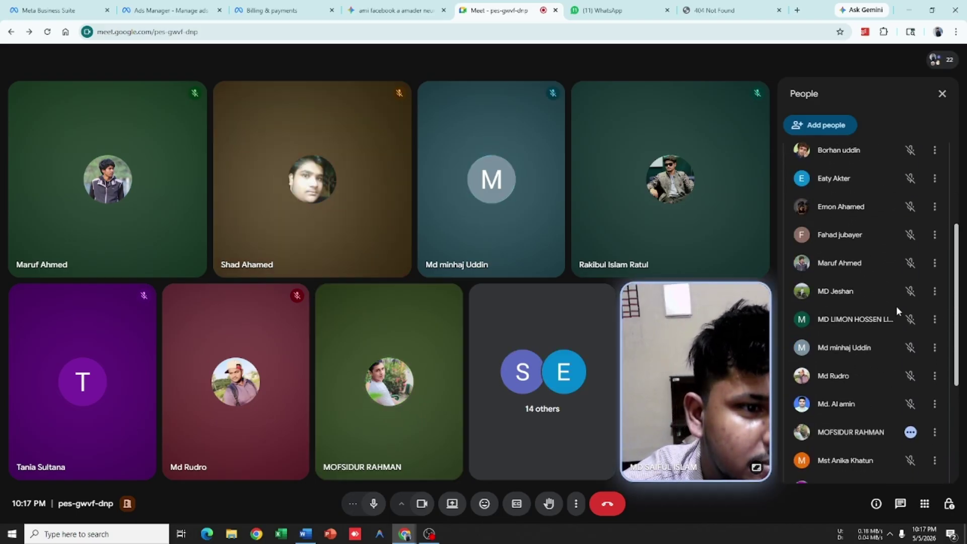
scroll(896, 306, up, 5)
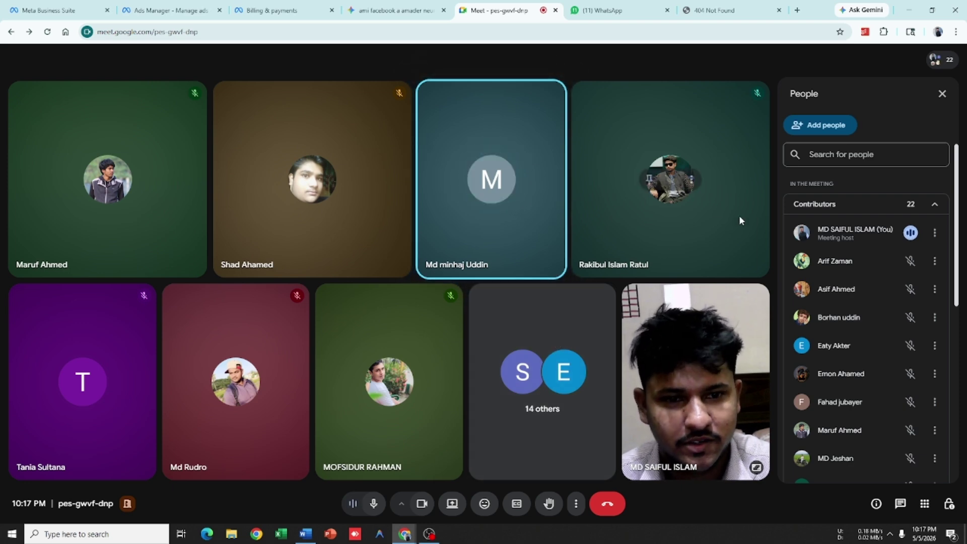
Step: Show the hidden system tray icons, then close that popup
mouse_move(528, 216)
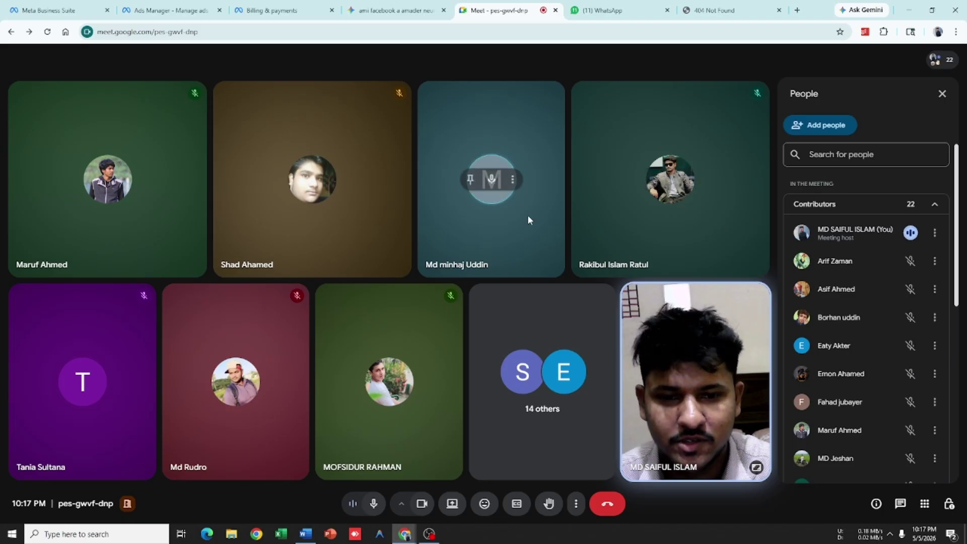
mouse_move(704, 326)
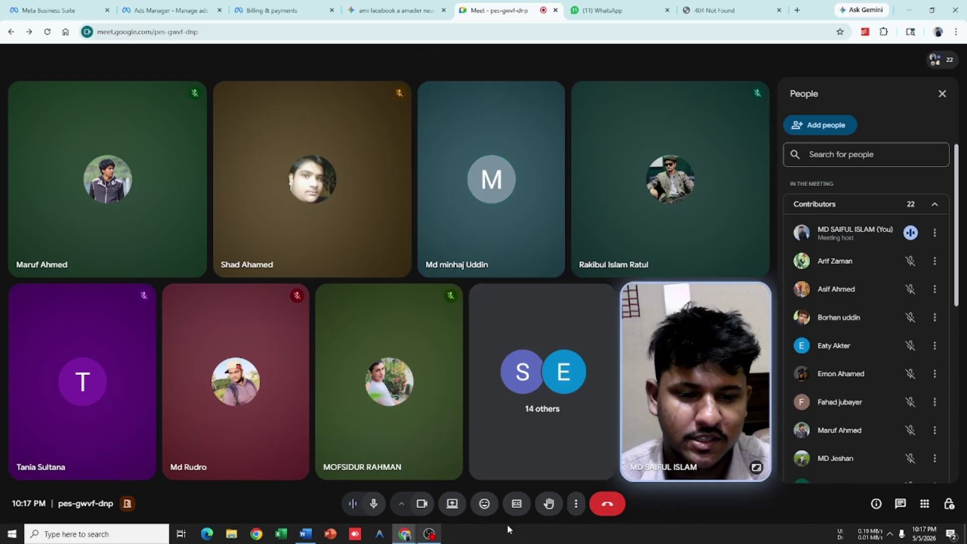
click(890, 533)
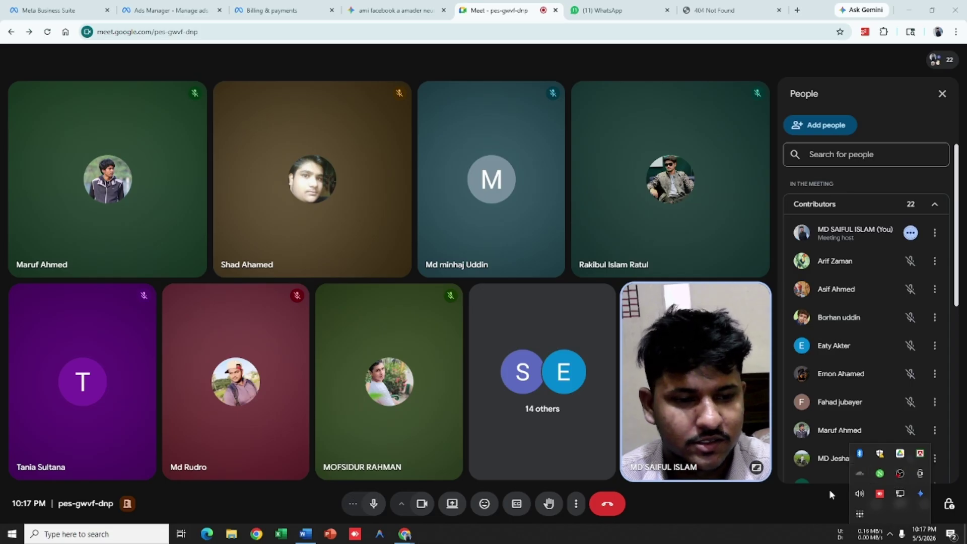
click(781, 508)
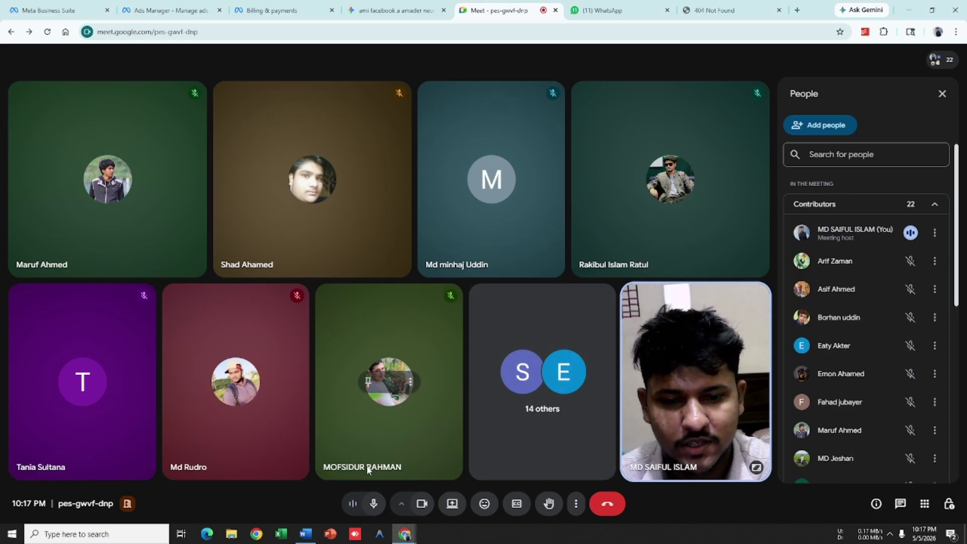
Step: Turn the camera off, cancel an Entire Screen share, and switch to the Gemini tab
click(422, 504)
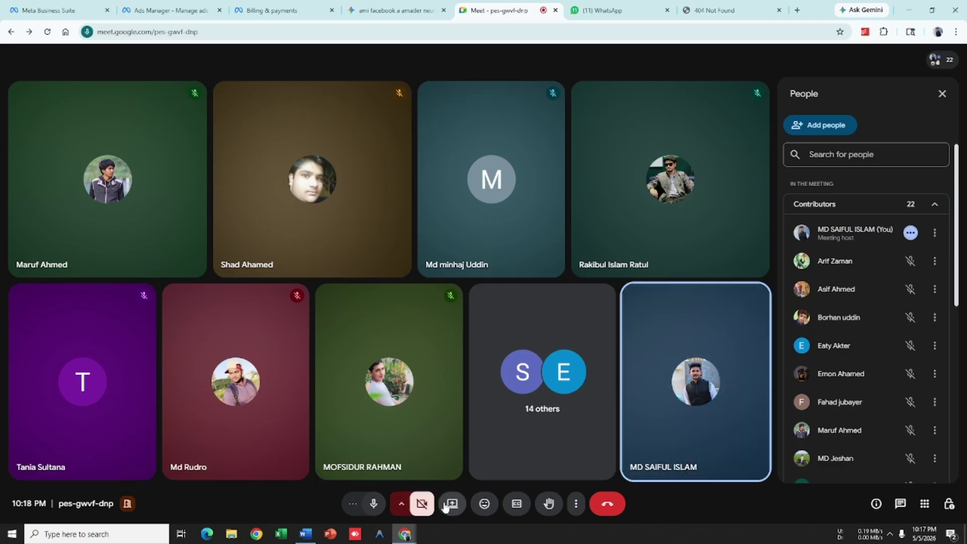
click(445, 504)
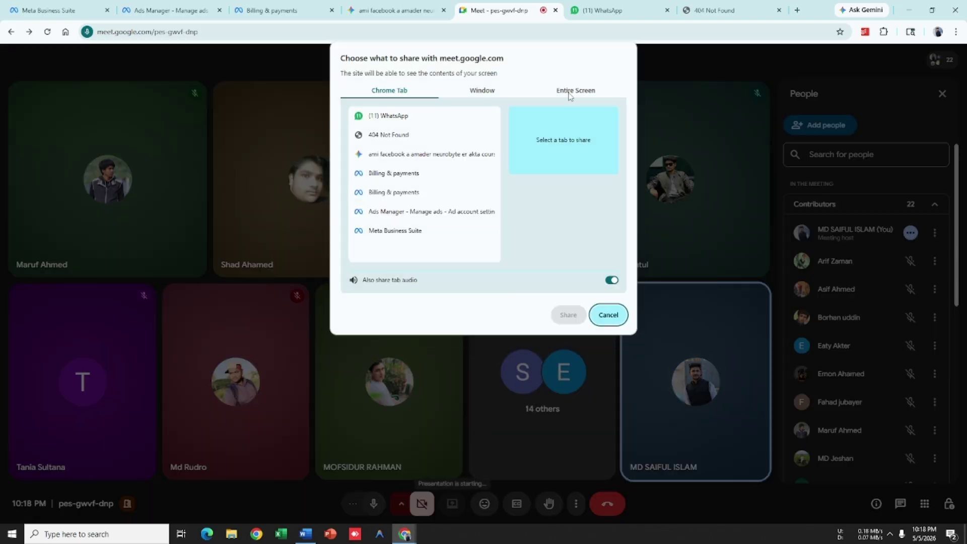
click(570, 96)
click(436, 182)
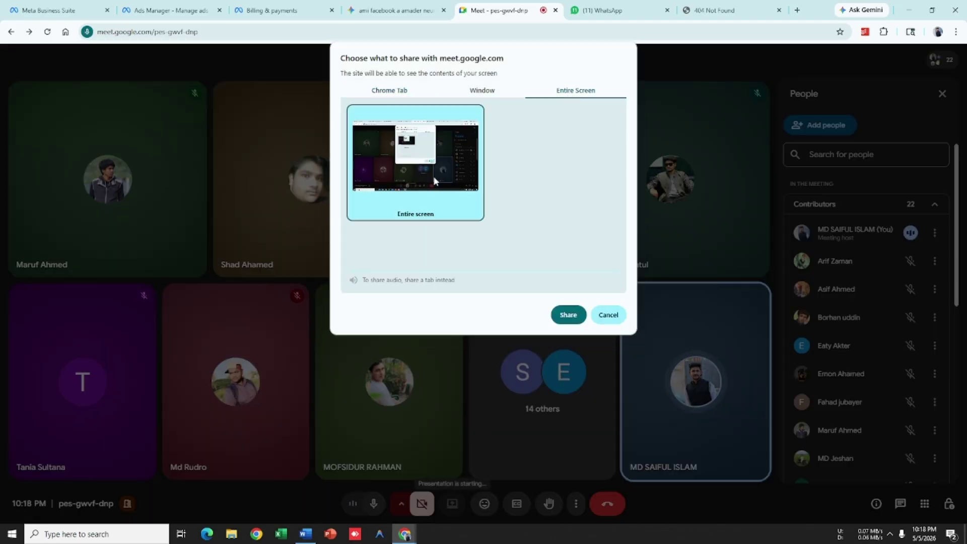
click(608, 316)
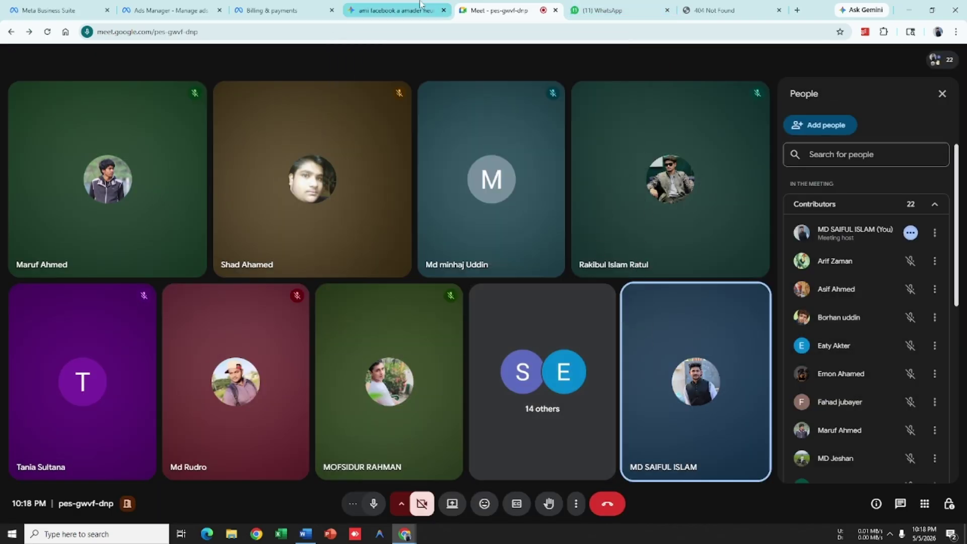
click(395, 10)
Step: Scroll through Gemini's reply about the failing card, then minimize Gemini to show the billing window
scroll(468, 302, up, 8)
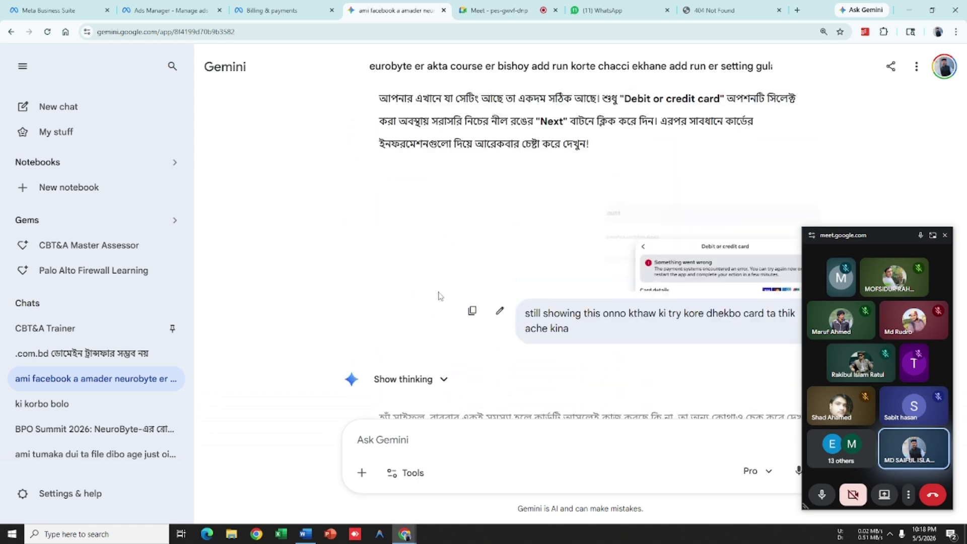
scroll(523, 253, down, 6)
scroll(523, 253, down, 10)
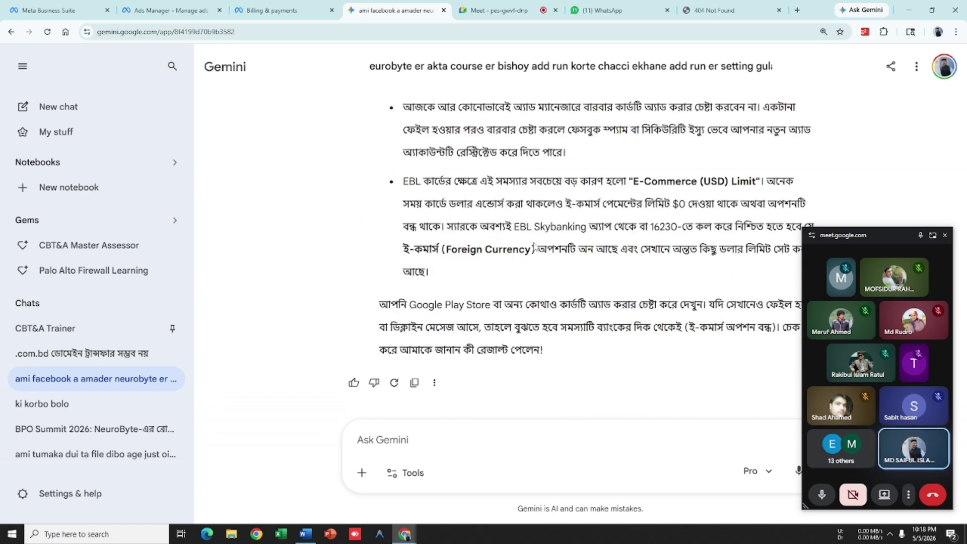
scroll(635, 271, up, 4)
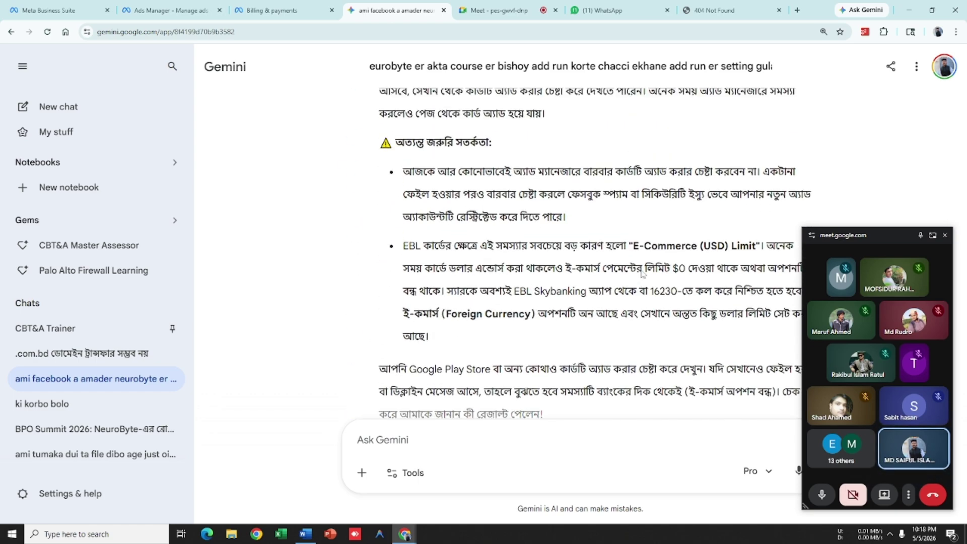
click(907, 9)
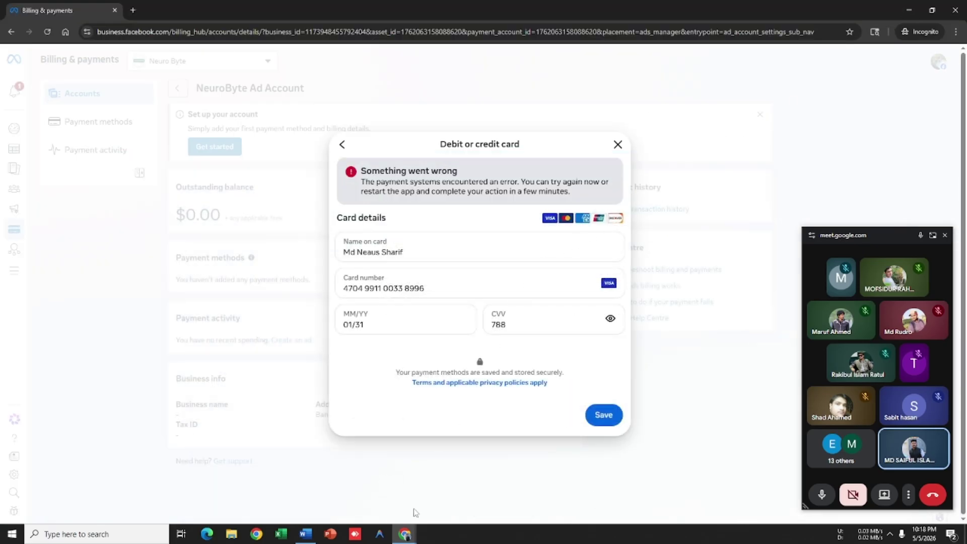
Step: Bring up the Billing & payments card form, select the Name on card text, then return to the Meet tab
click(298, 506)
click(721, 6)
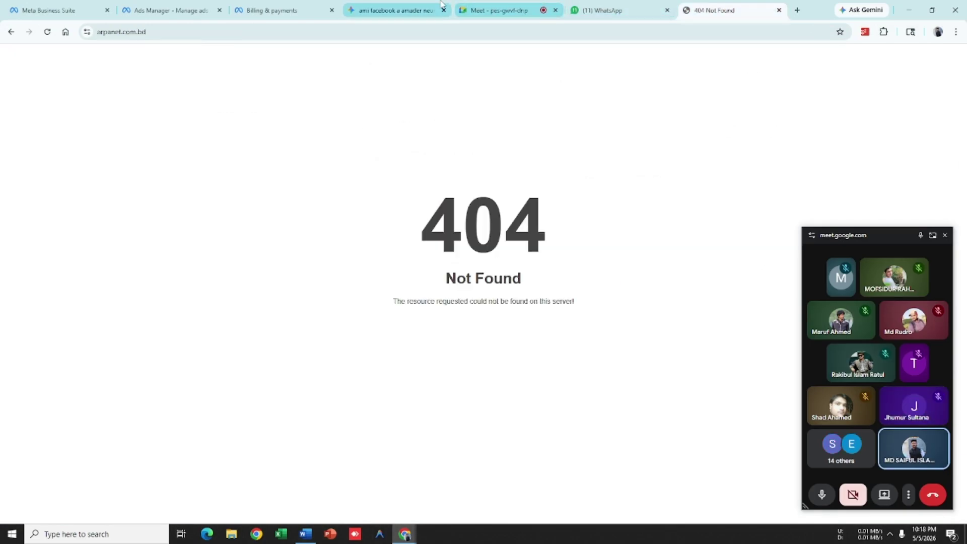
mouse_move(410, 534)
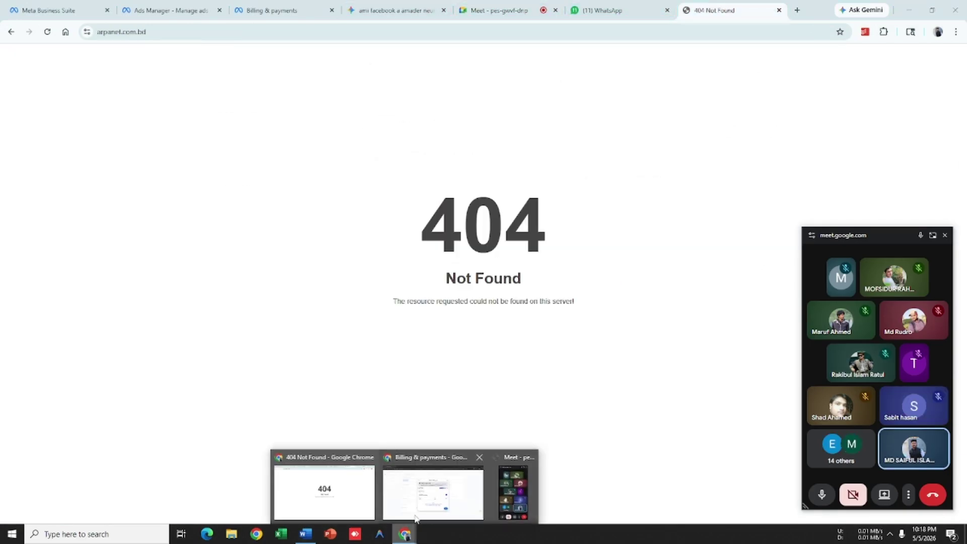
click(433, 496)
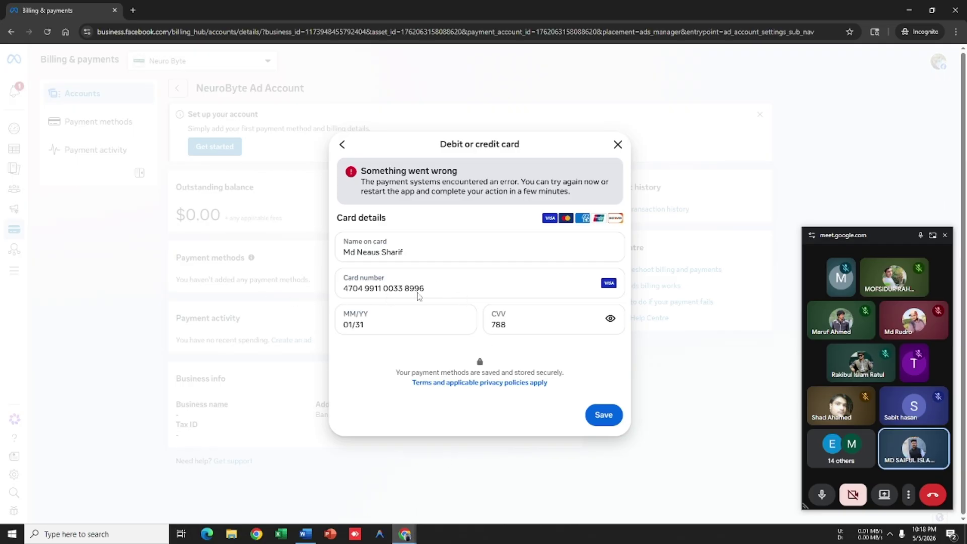
drag(417, 252, 391, 254)
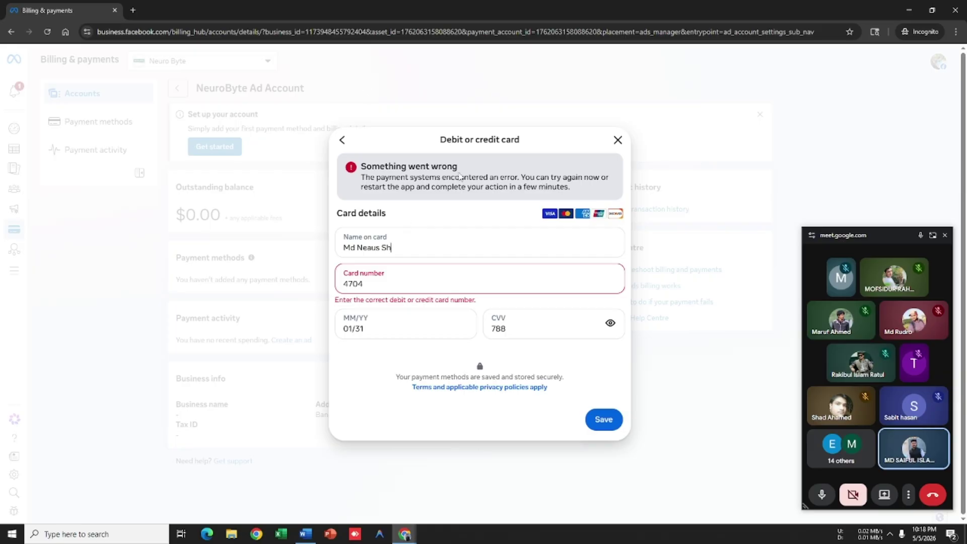
key(alt+Tab)
click(530, 11)
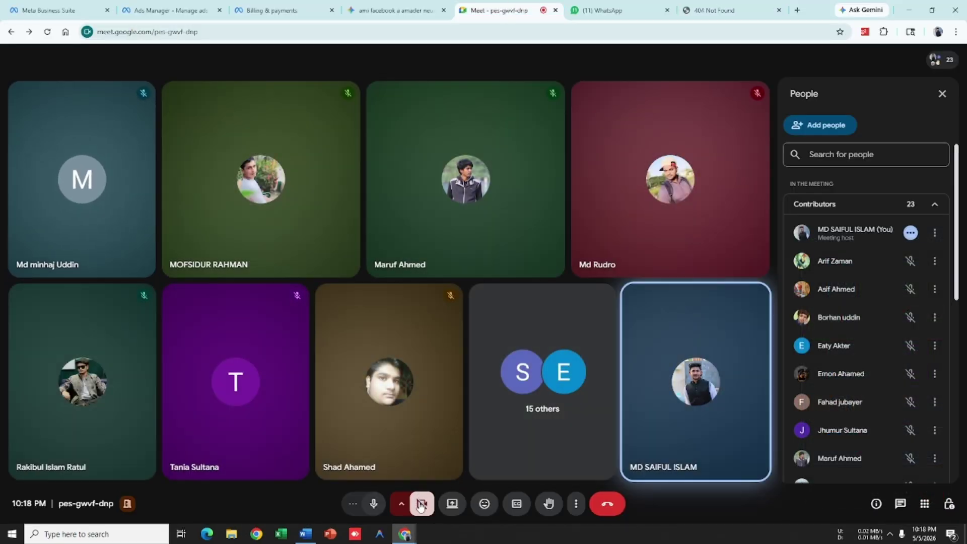
Step: Share the entire screen to the Meet call with the camera off, and bring Word to the front
click(421, 506)
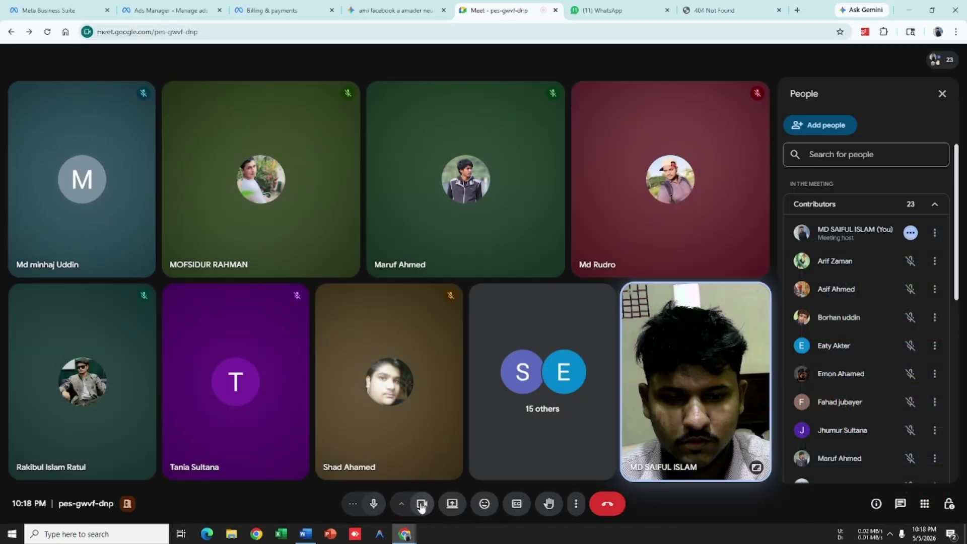
click(421, 505)
click(463, 504)
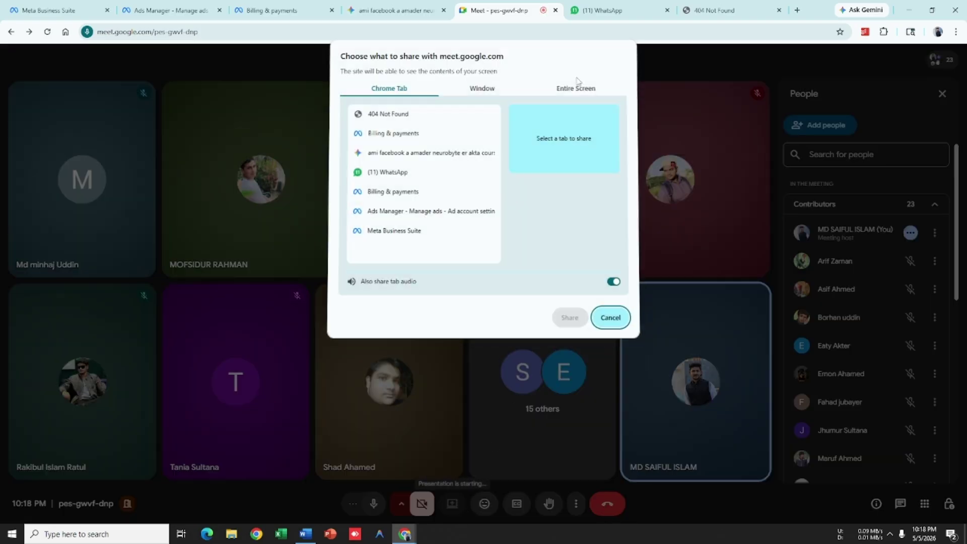
click(577, 87)
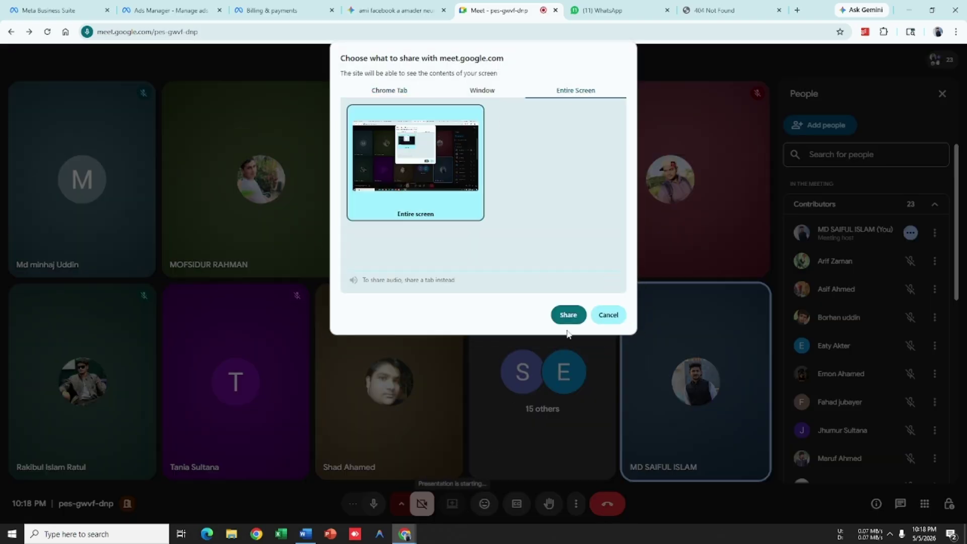
click(568, 316)
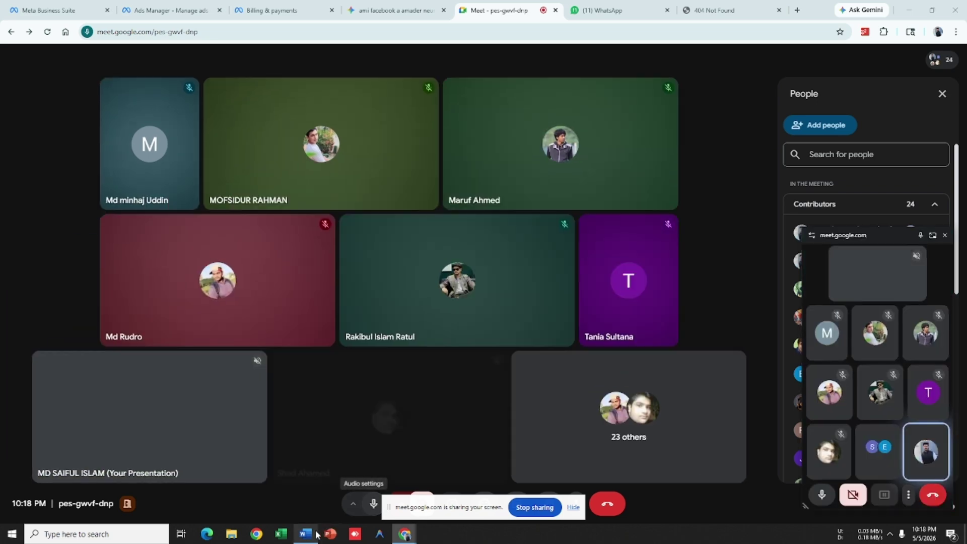
click(317, 534)
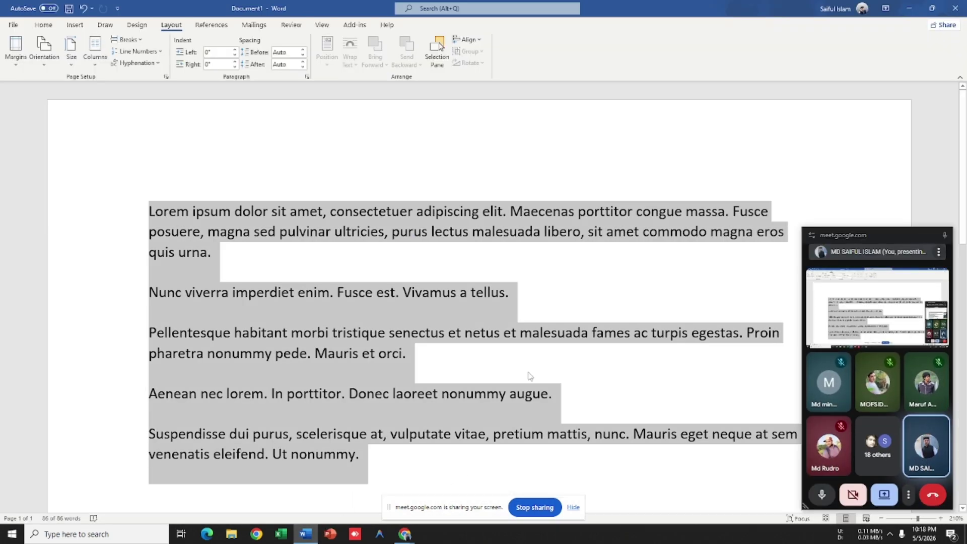
Step: Delete the selected lorem paragraphs and create a new blank document, Document2
scroll(530, 376, down, 3)
scroll(526, 362, up, 3)
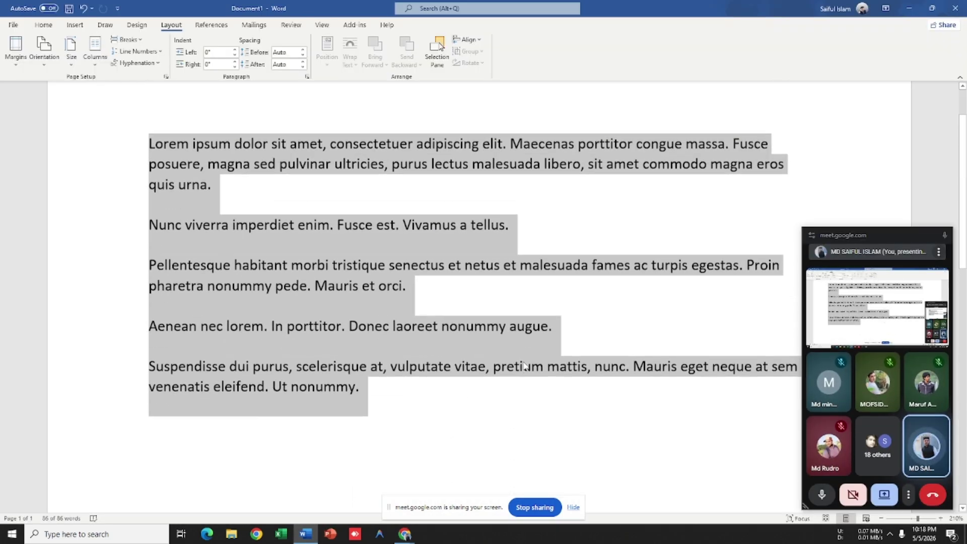
key(Delete)
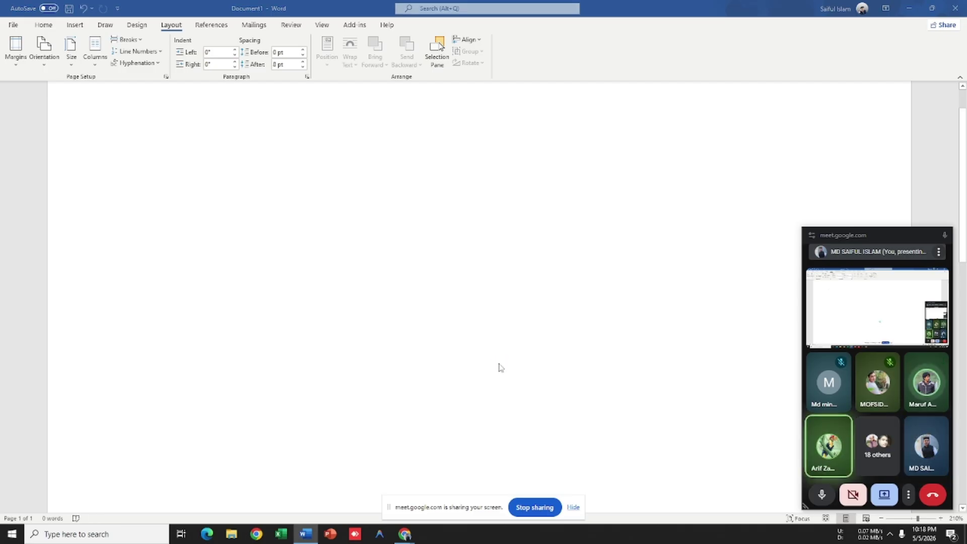
key(ctrl+n)
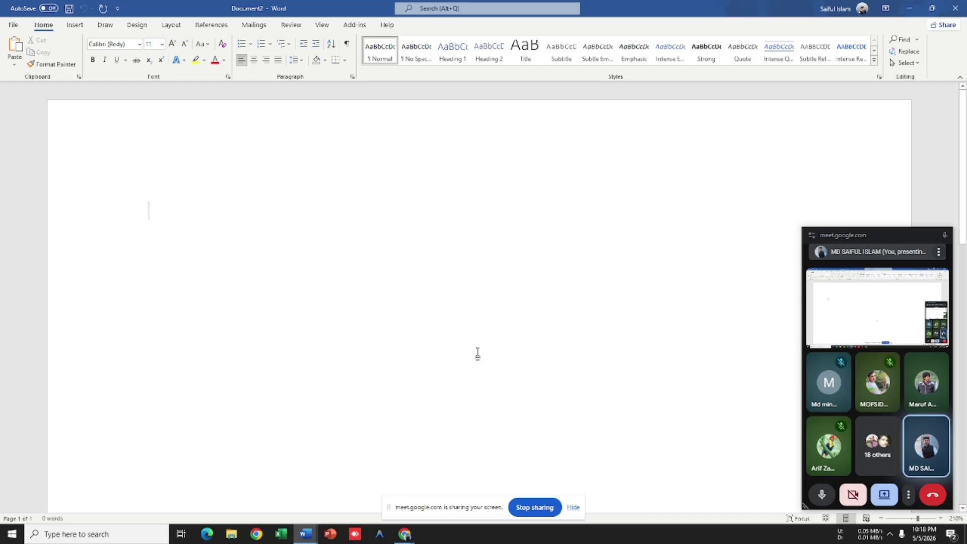
click(171, 25)
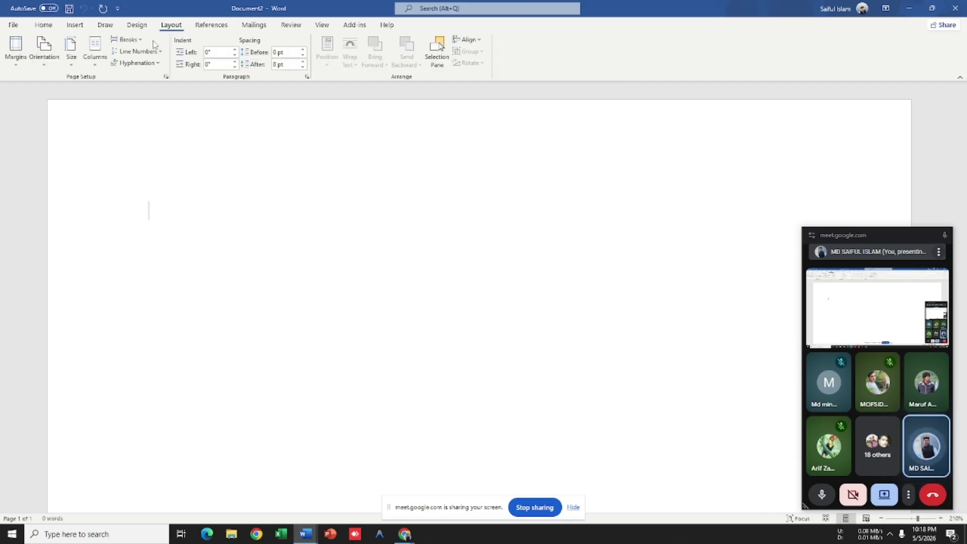
click(76, 24)
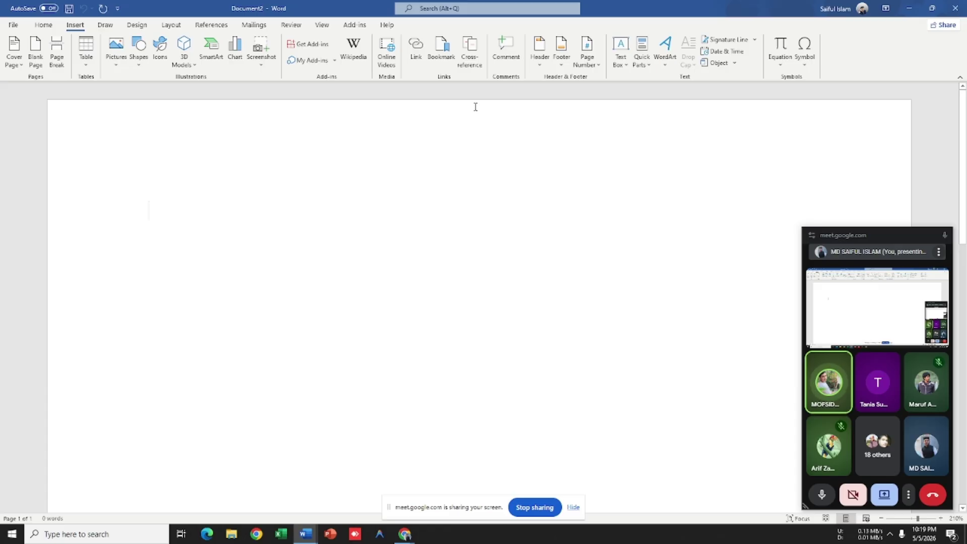
Step: Insert a Hierarchy > Horizontal Organization Chart SmartArt and select its middle box
click(210, 48)
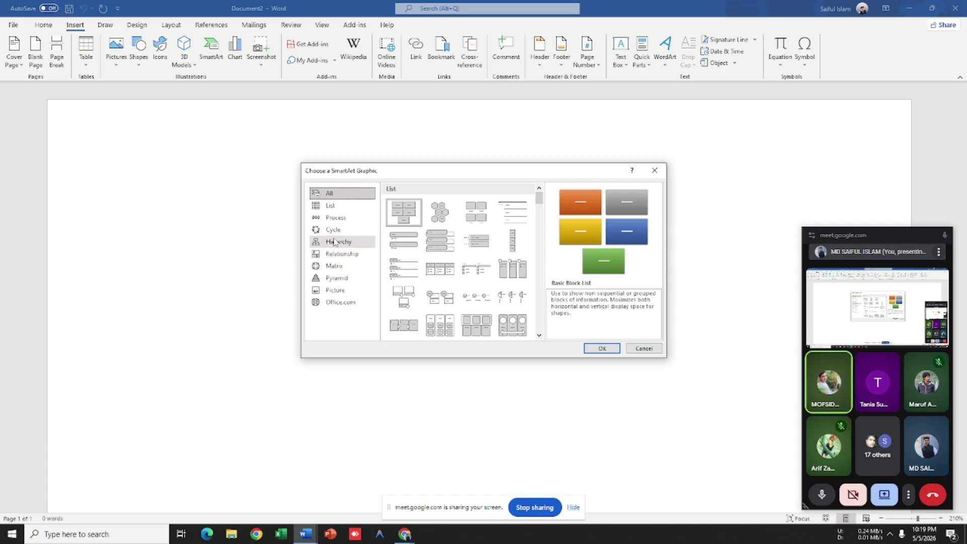
click(335, 242)
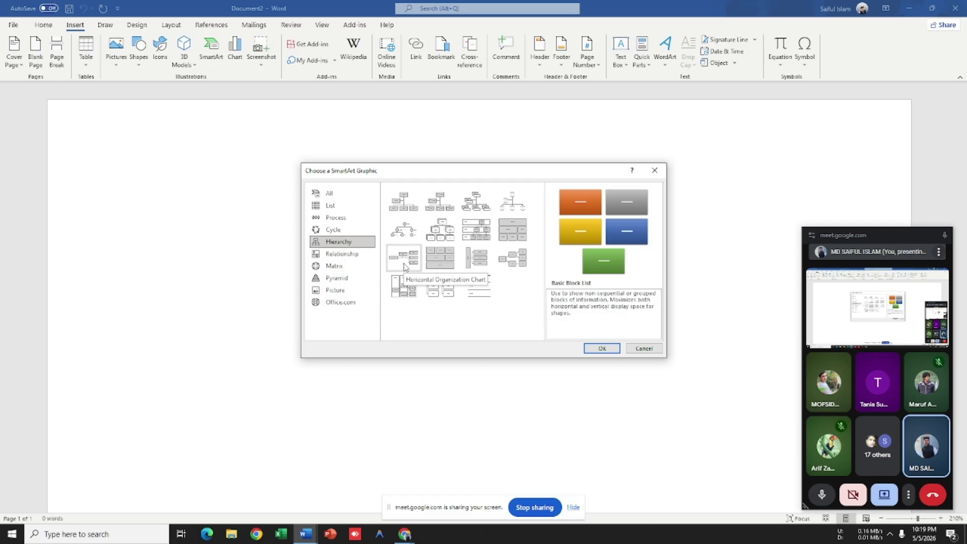
click(404, 267)
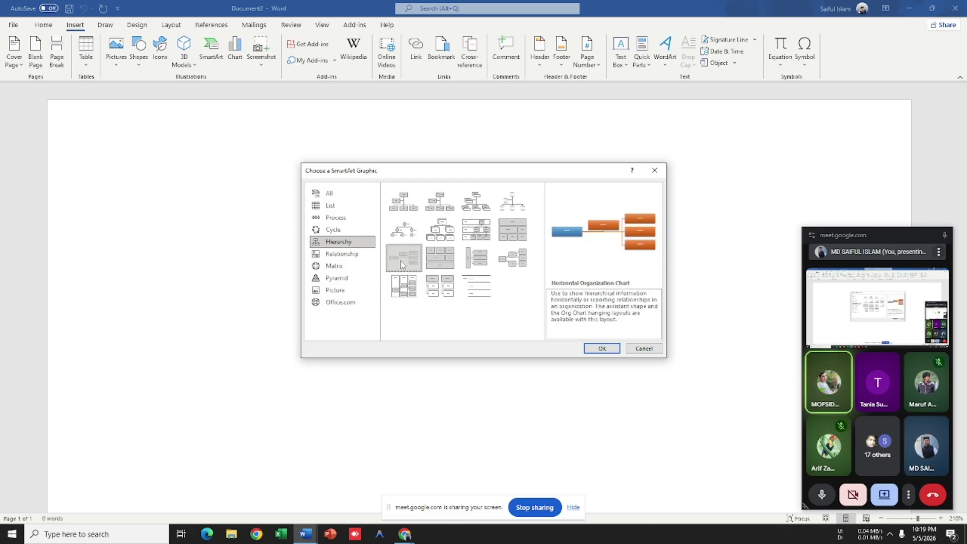
click(601, 348)
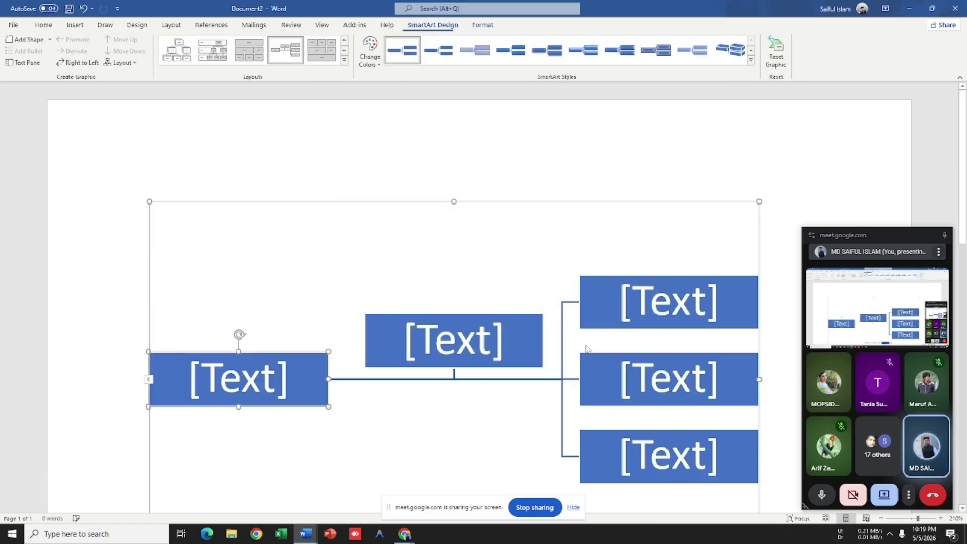
click(503, 315)
right_click(508, 316)
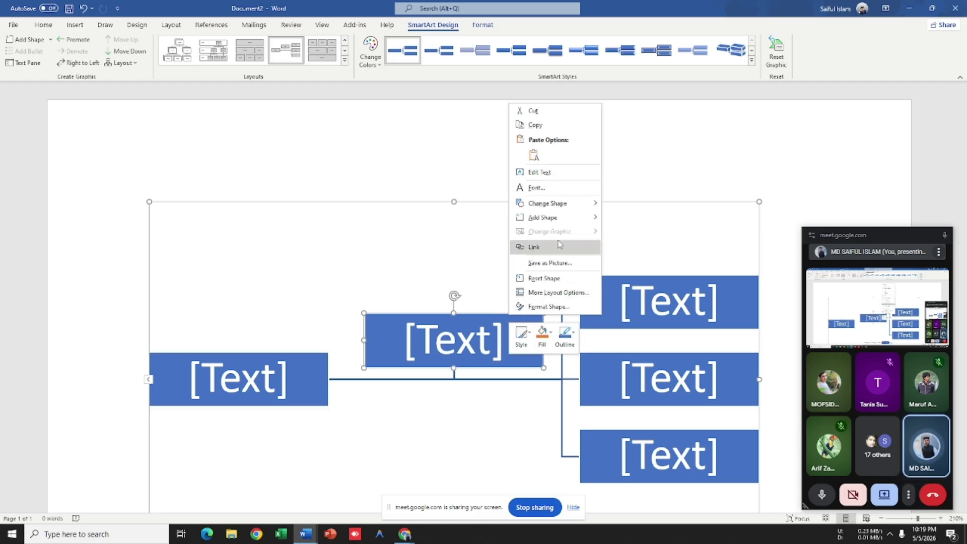
Step: Remove the middle placeholder box from the organization chart
mouse_move(554, 203)
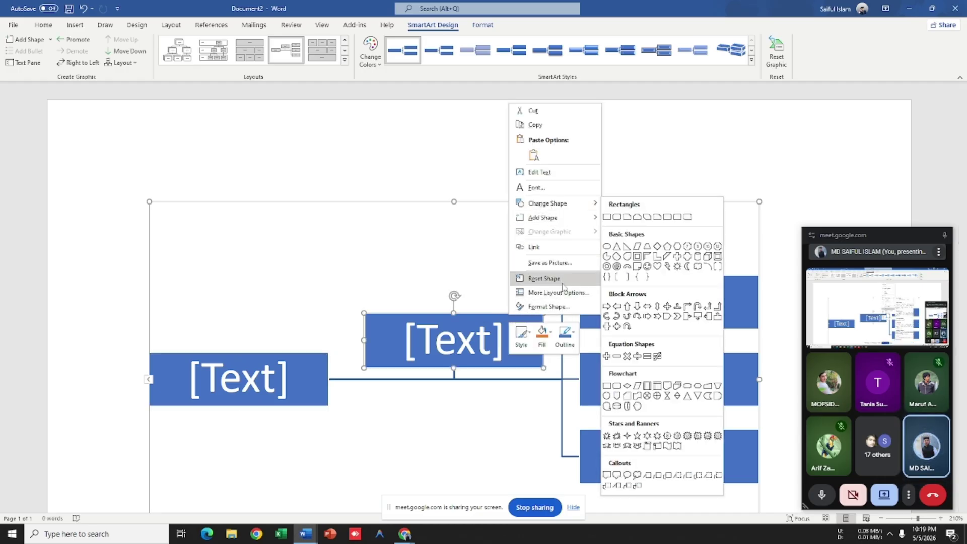
click(486, 313)
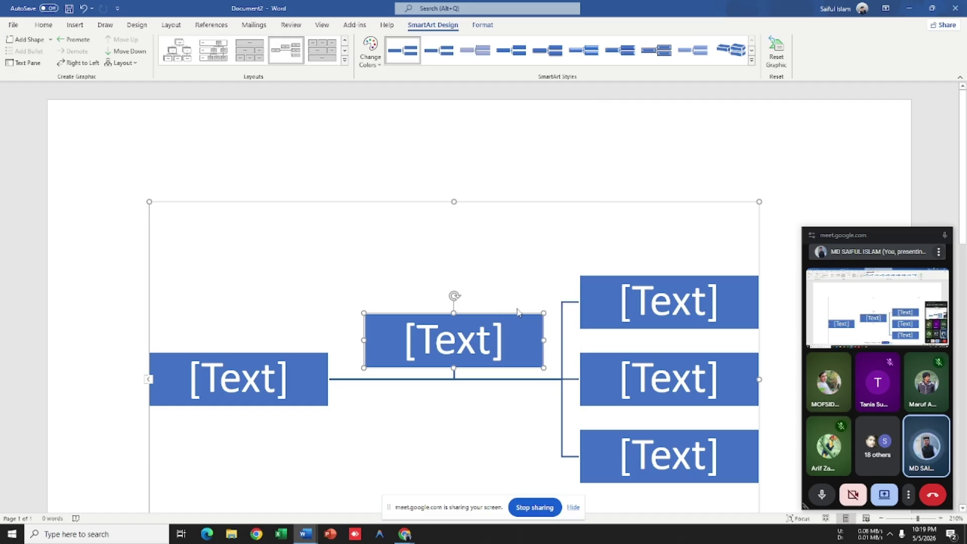
key(ctrl+z)
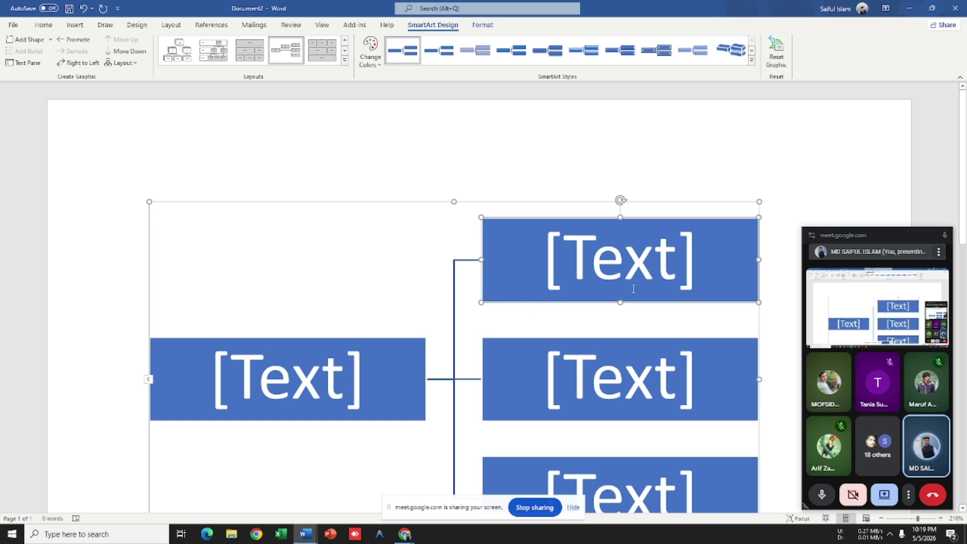
ctrl+scroll(633, 288, down, 10)
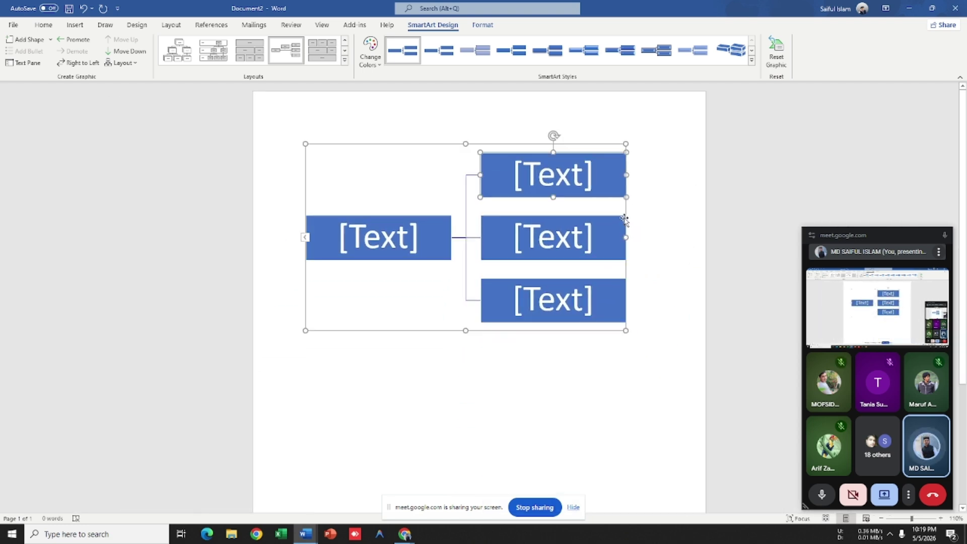
Step: Label the three right-hand boxes A, B and C
click(559, 183)
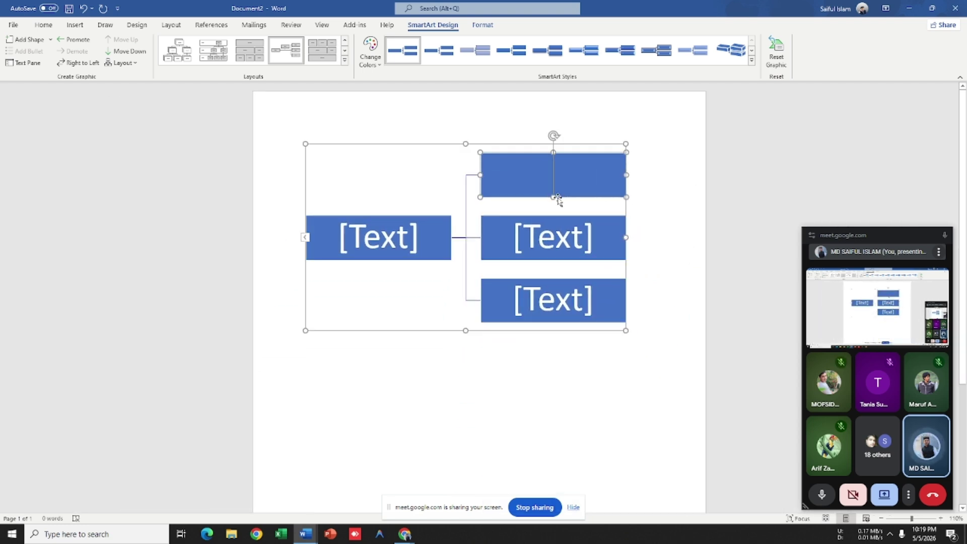
text(A)
click(563, 255)
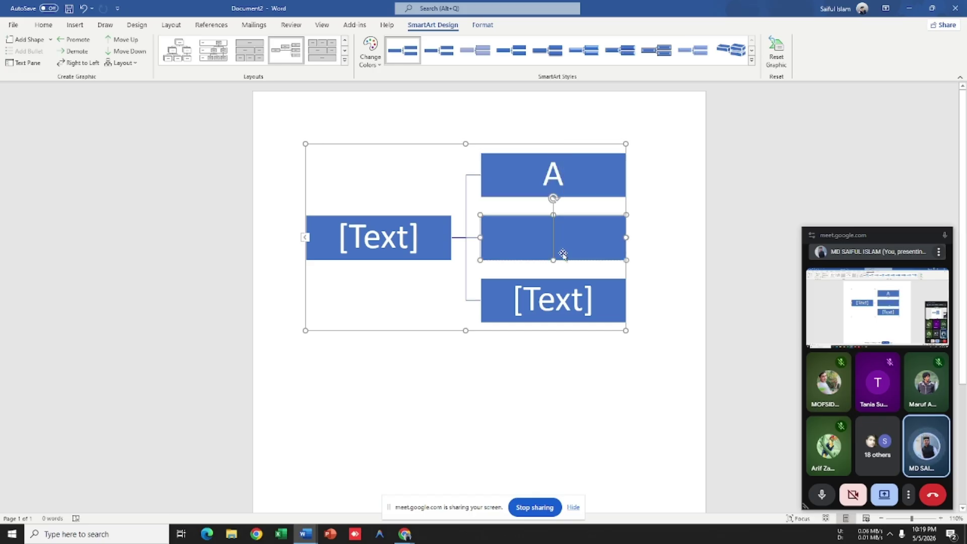
text(B)
click(552, 295)
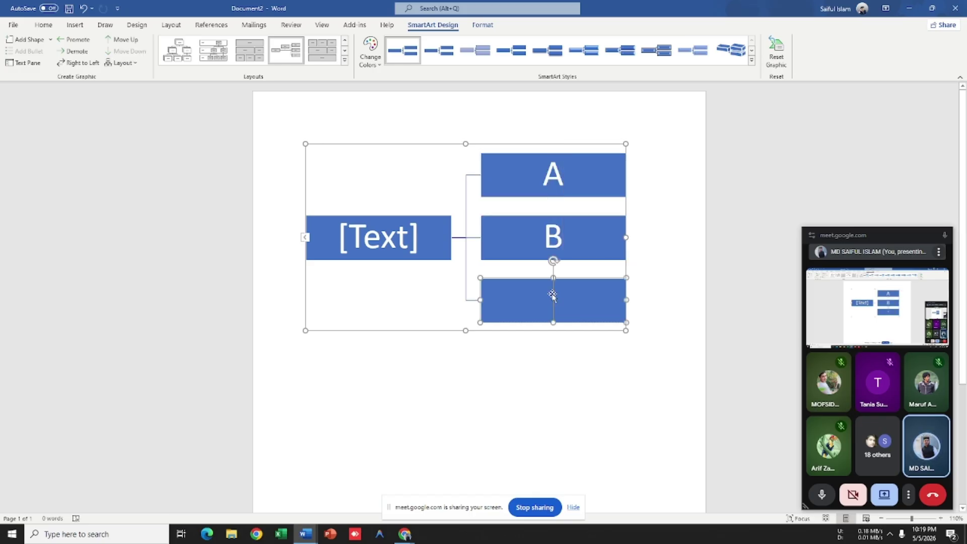
text(C)
click(604, 194)
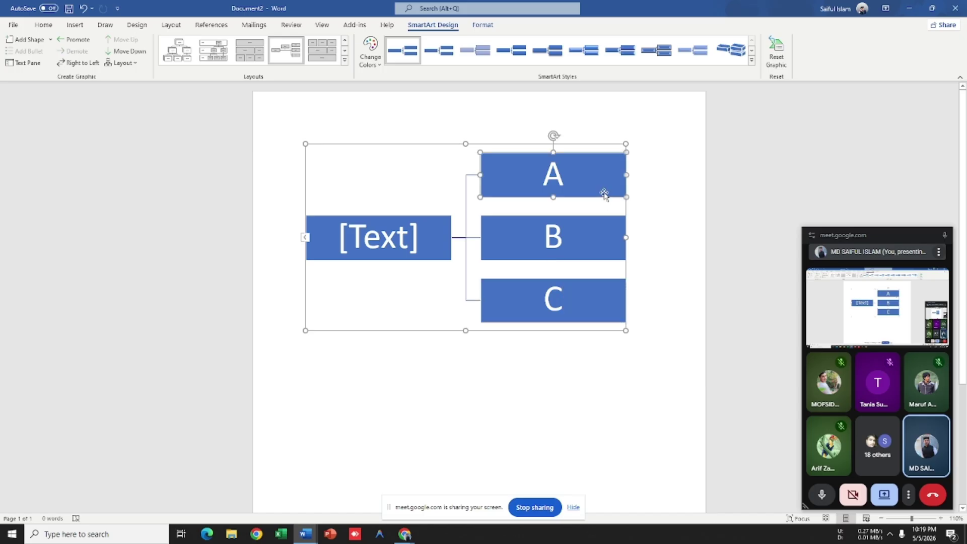
Step: Add two new shapes to the right of box A
right_click(620, 198)
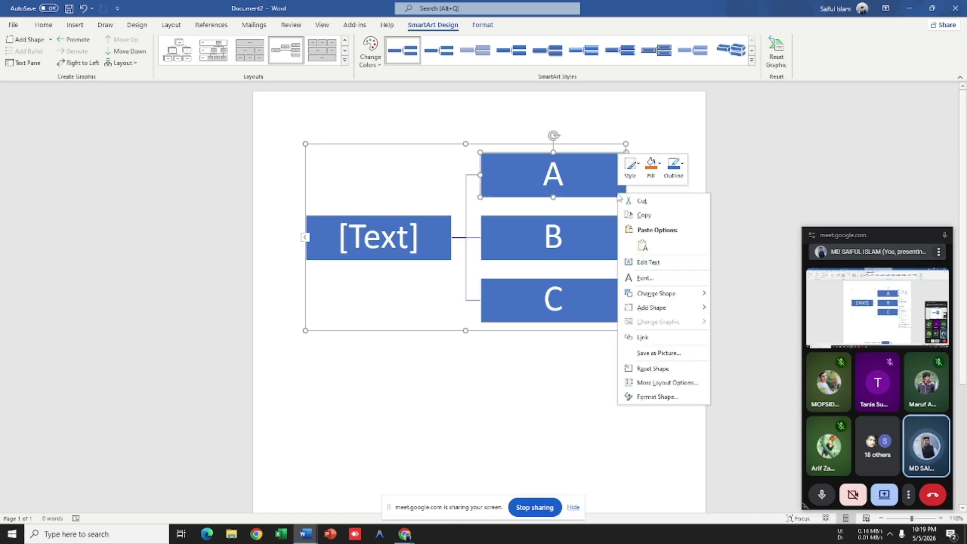
mouse_move(654, 309)
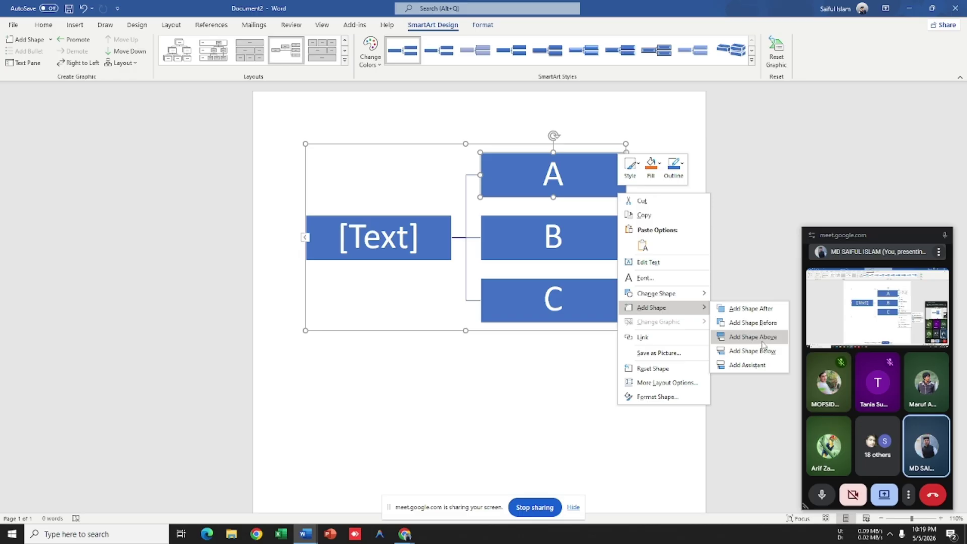
click(762, 350)
click(589, 285)
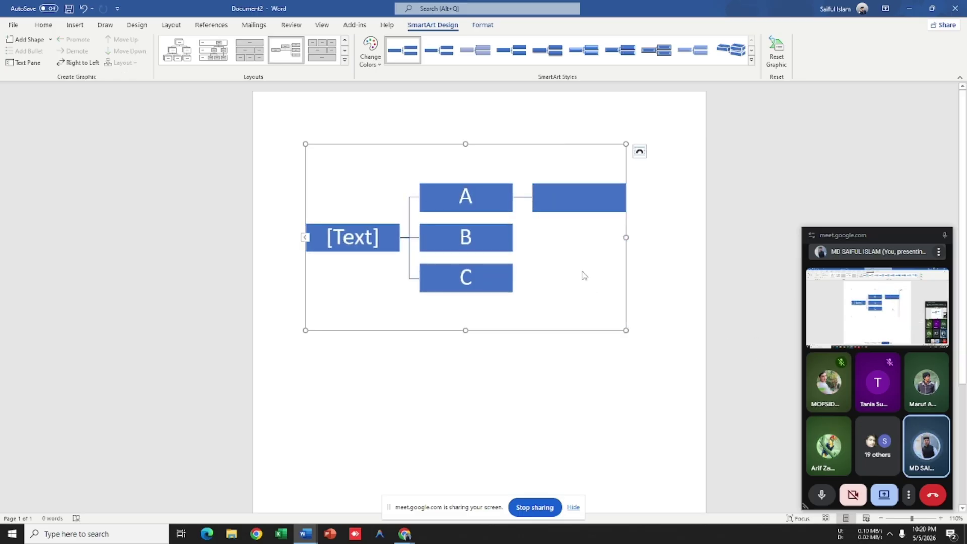
click(570, 210)
right_click(572, 209)
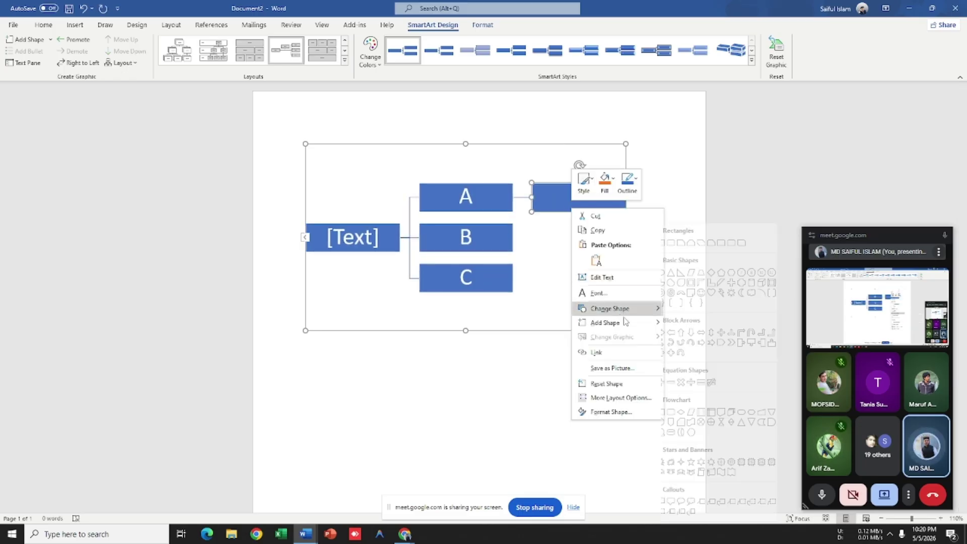
mouse_move(624, 322)
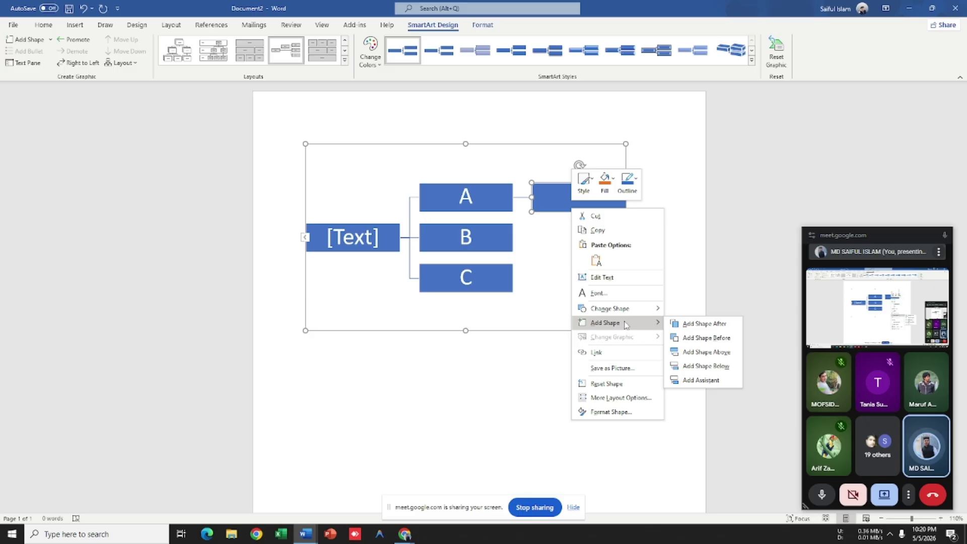
click(700, 325)
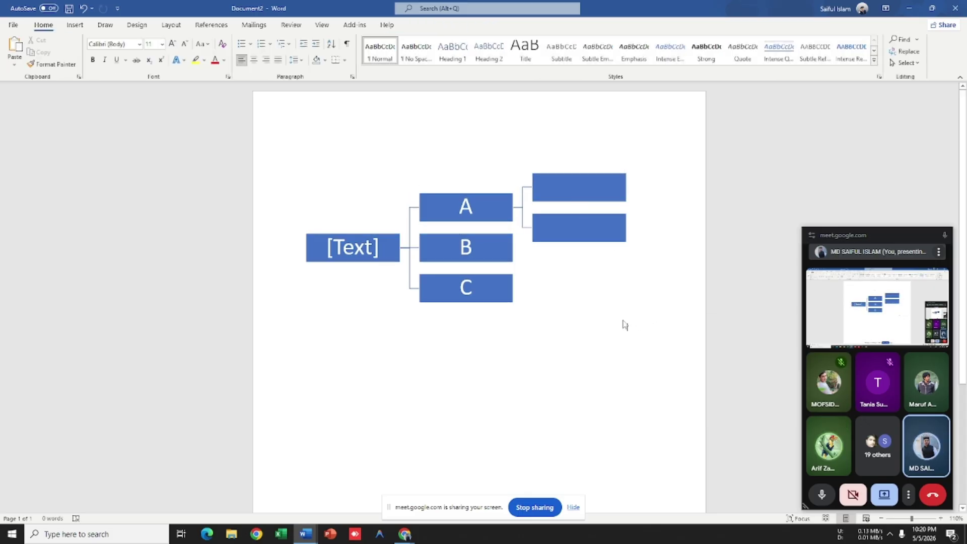
Step: Add a new shape to the right of box B and select it
click(504, 258)
right_click(504, 258)
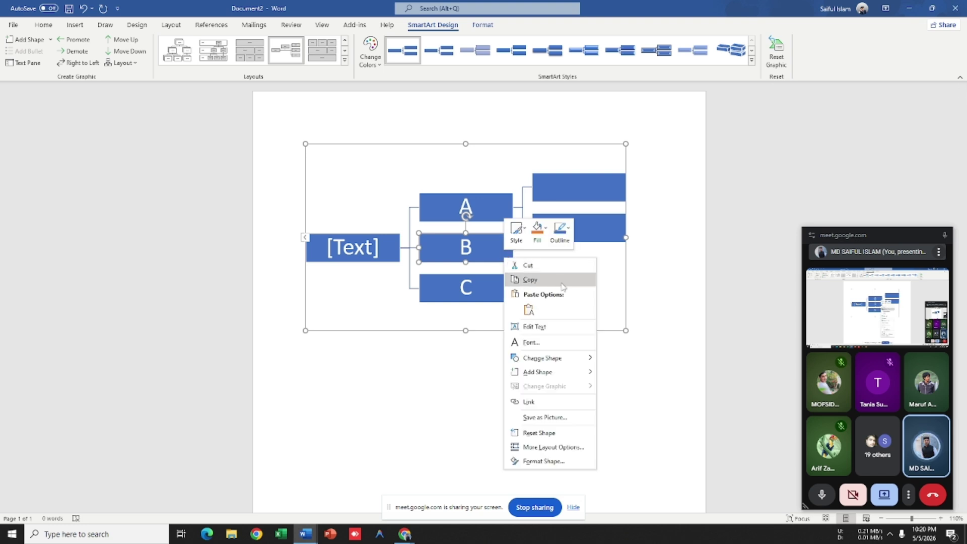
mouse_move(552, 372)
click(659, 416)
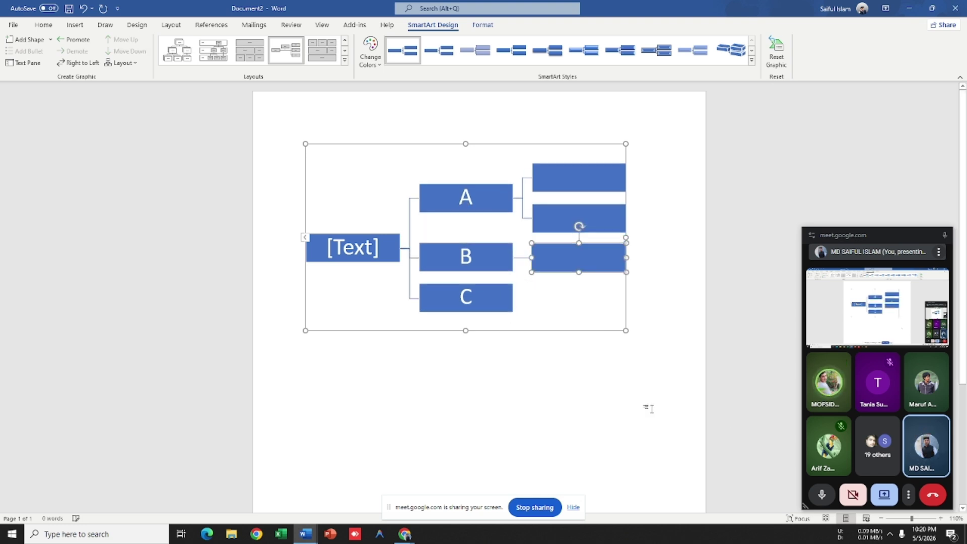
key(Escape)
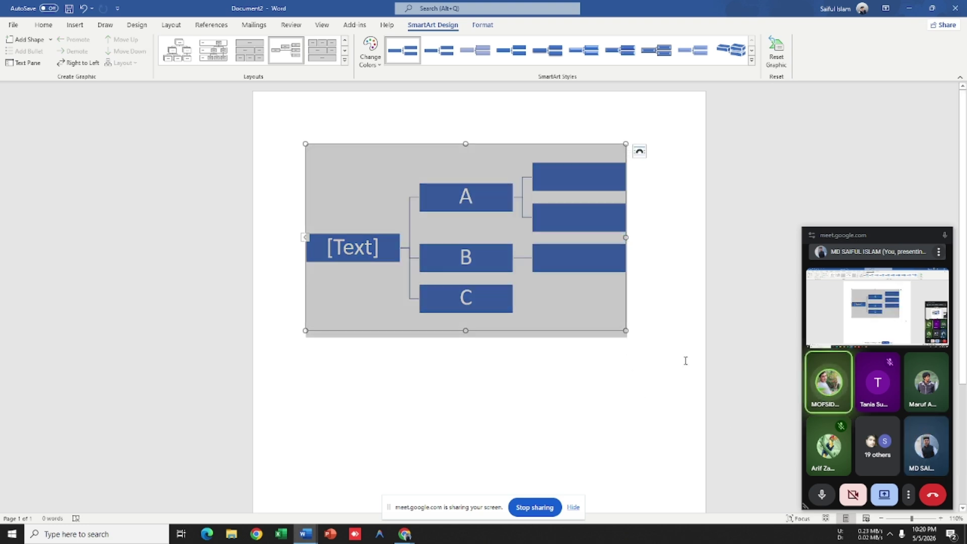
click(686, 362)
click(568, 270)
right_click(567, 269)
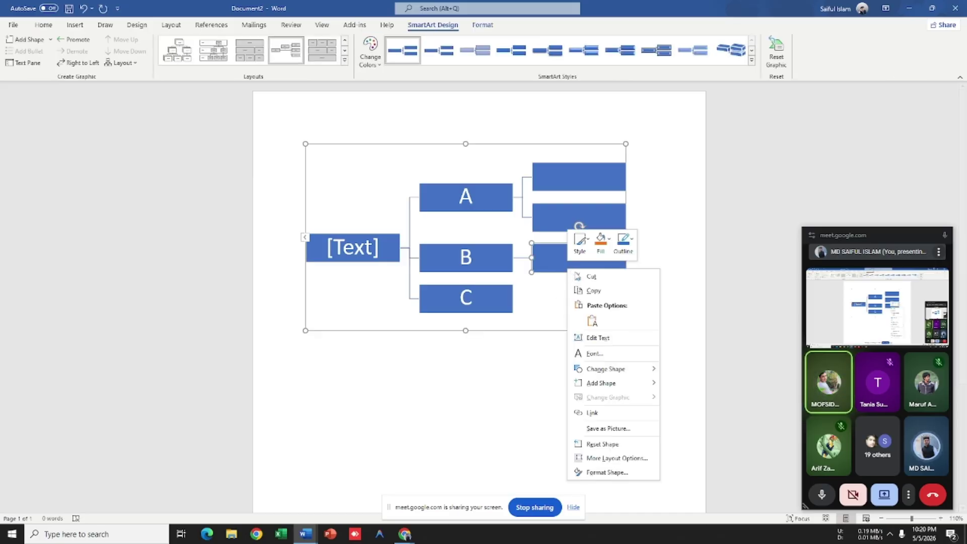
Step: Select the whole SmartArt diagram and delete it, leaving the page empty
mouse_move(609, 384)
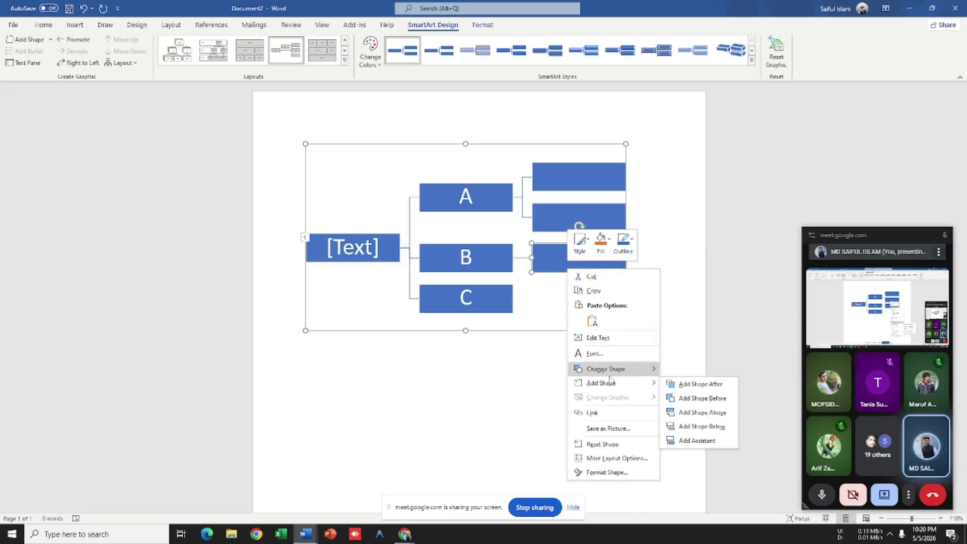
click(525, 143)
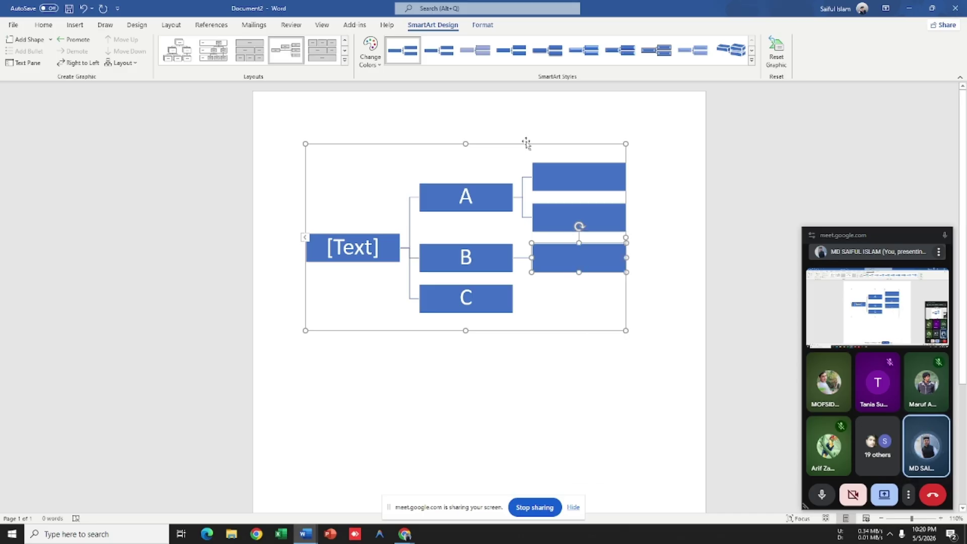
click(526, 143)
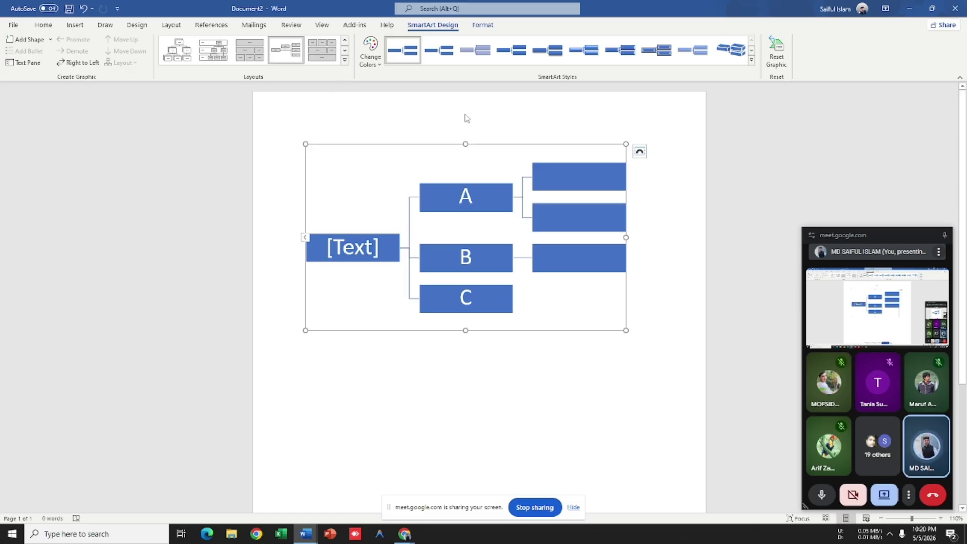
key(Delete)
Step: Show the Insert ribbon and hide Meet's screen-sharing notice
click(75, 26)
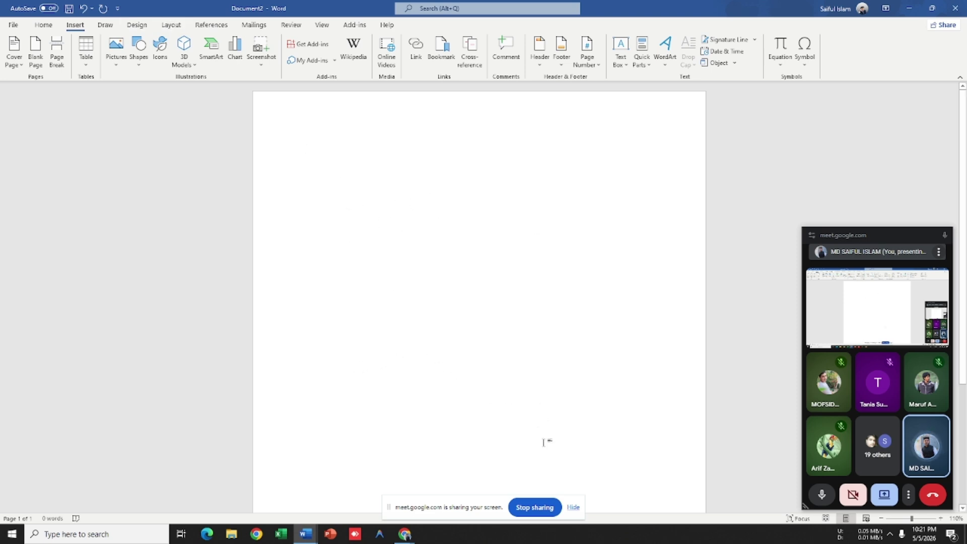
click(573, 508)
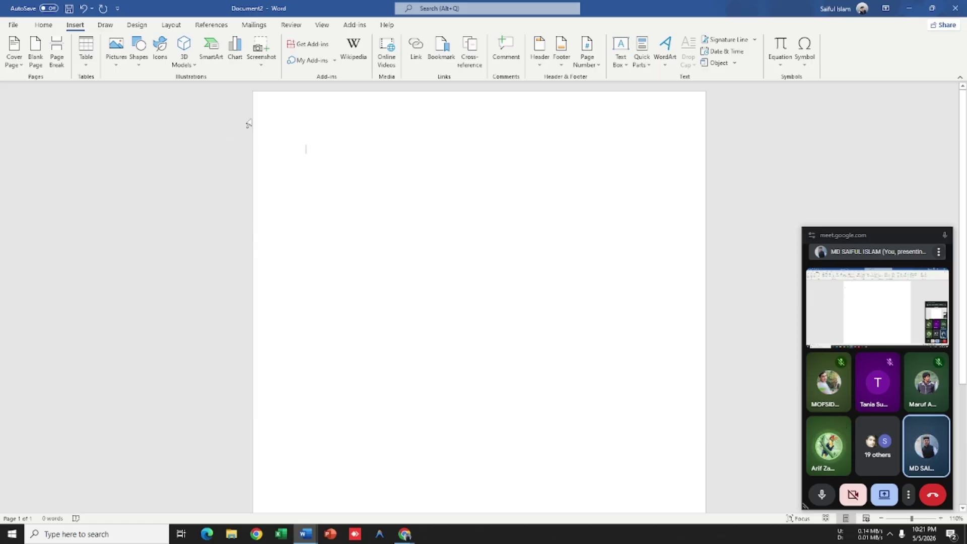
Step: Browse the Design and Layout ribbons, adjust the zoom, and return to the Home ribbon
click(141, 27)
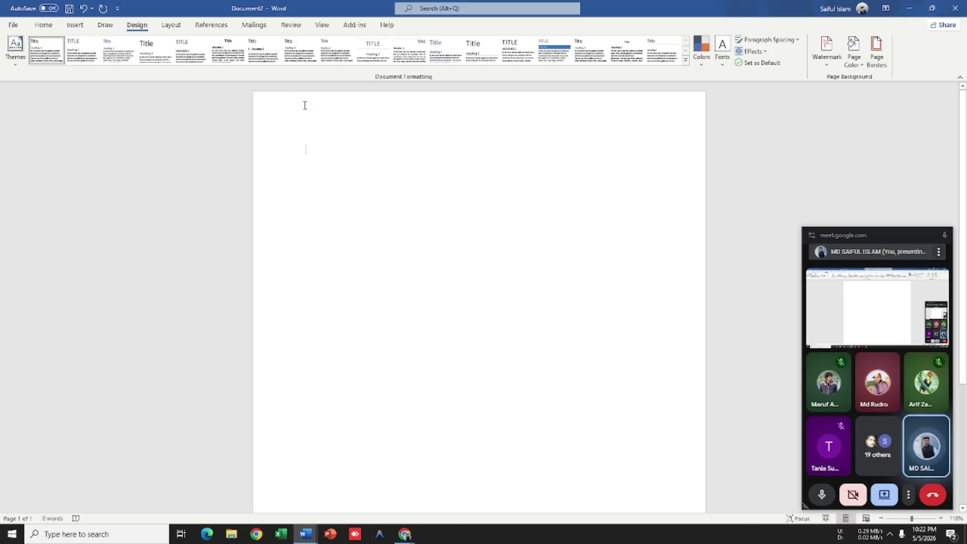
click(171, 25)
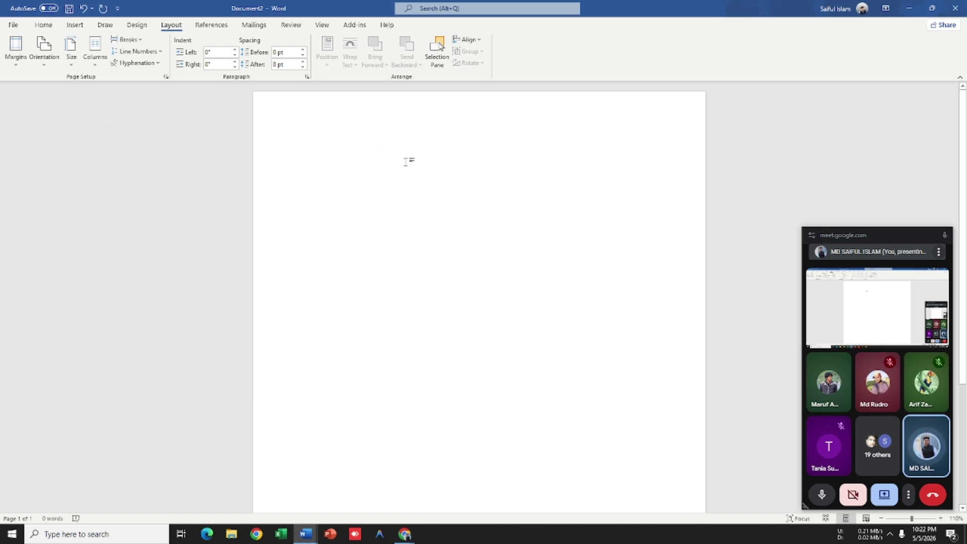
ctrl+scroll(393, 151, down, 6)
ctrl+scroll(392, 165, up, 4)
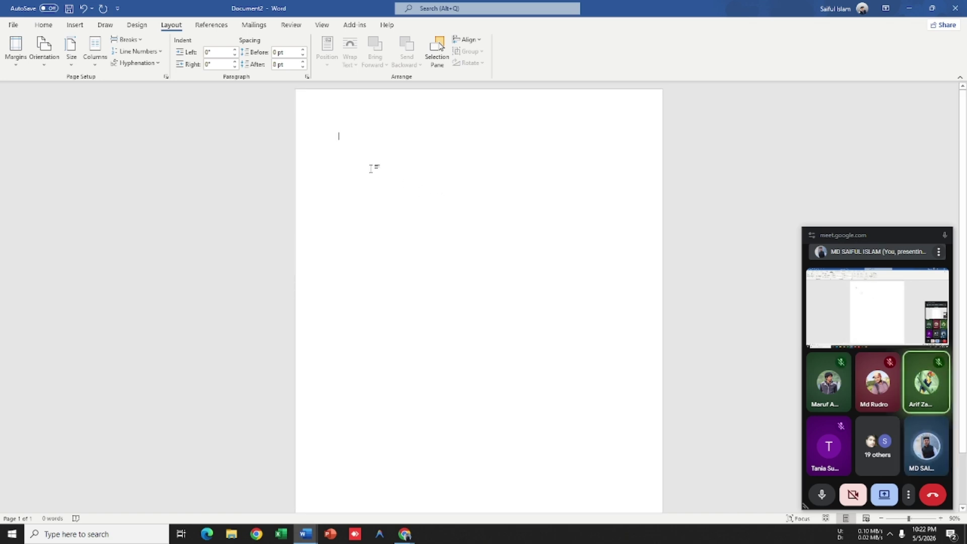
ctrl+scroll(367, 165, up, 4)
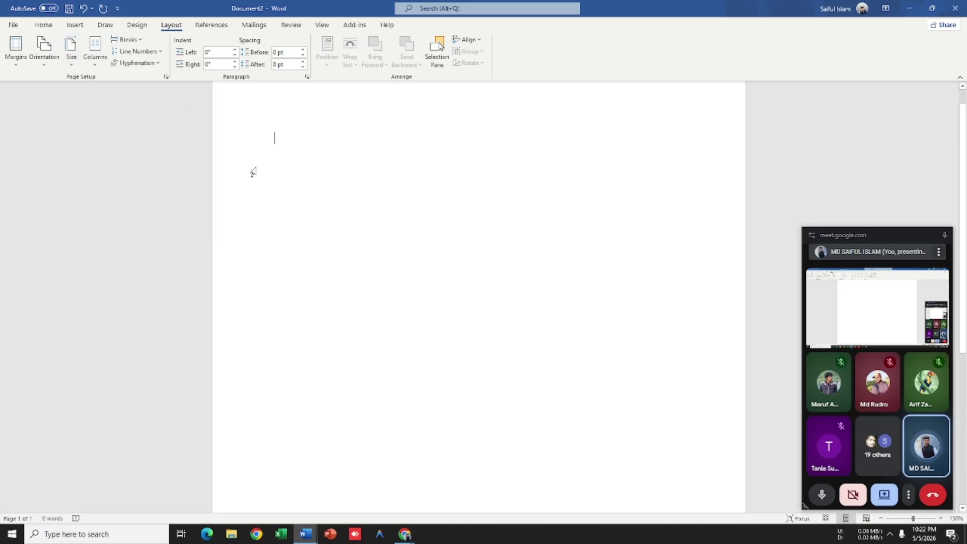
click(42, 28)
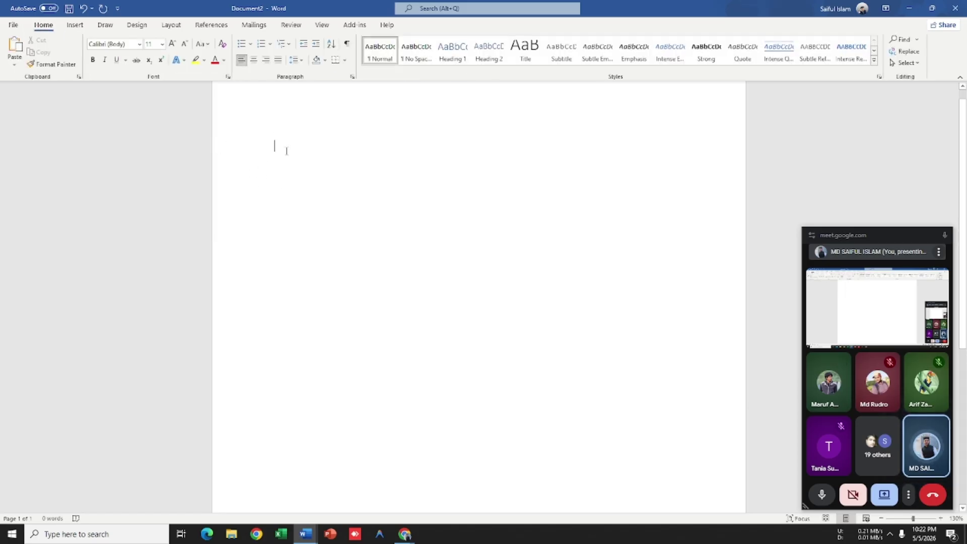
Step: Check the font list, keeping Calibri, and try centre and right alignment on the empty paragraph
click(140, 44)
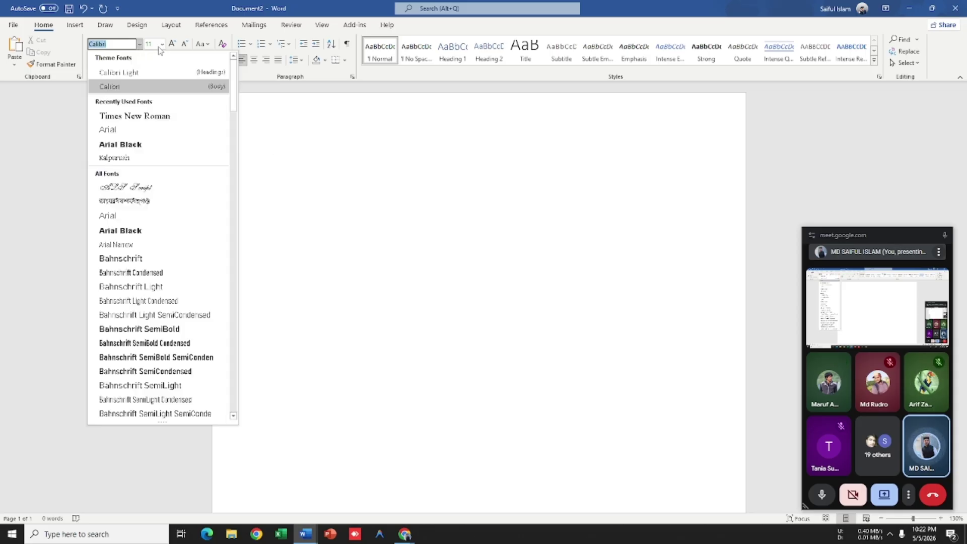
click(349, 144)
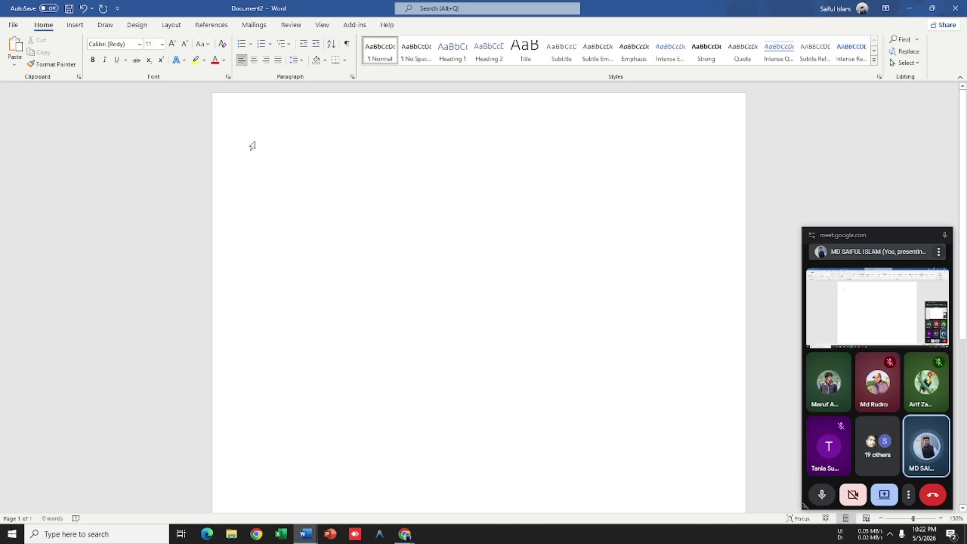
click(253, 60)
click(266, 59)
click(254, 59)
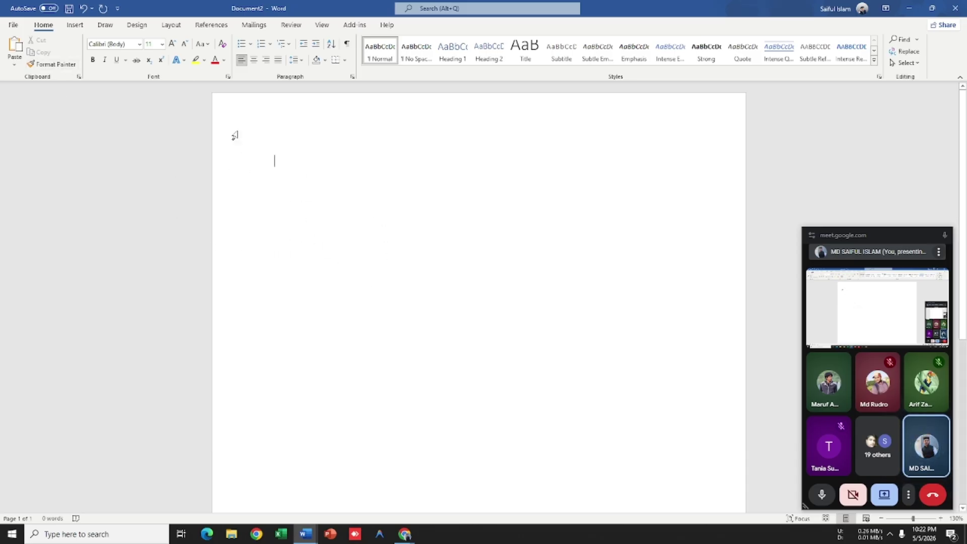
Step: Cycle through the Layout, Insert and Home ribbons, ending on Layout
click(171, 25)
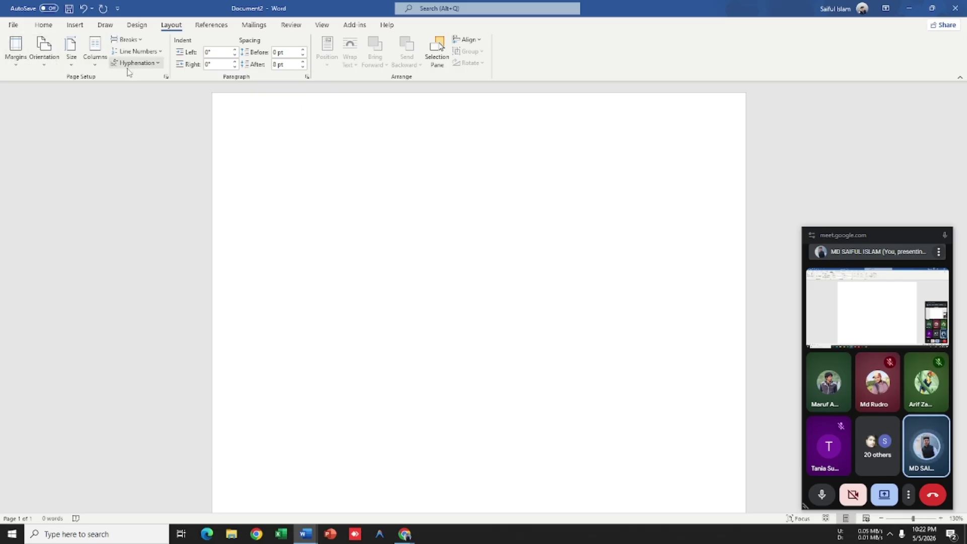
click(75, 26)
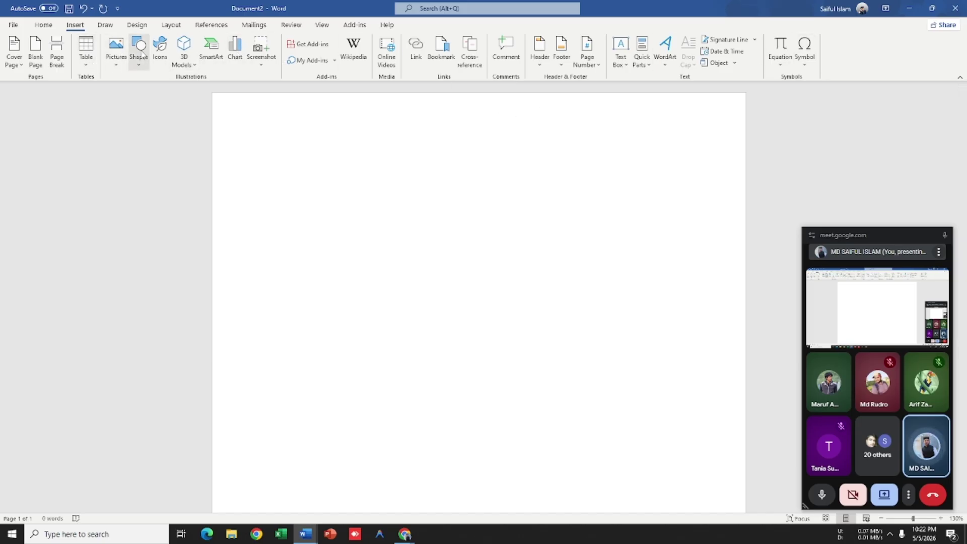
click(45, 29)
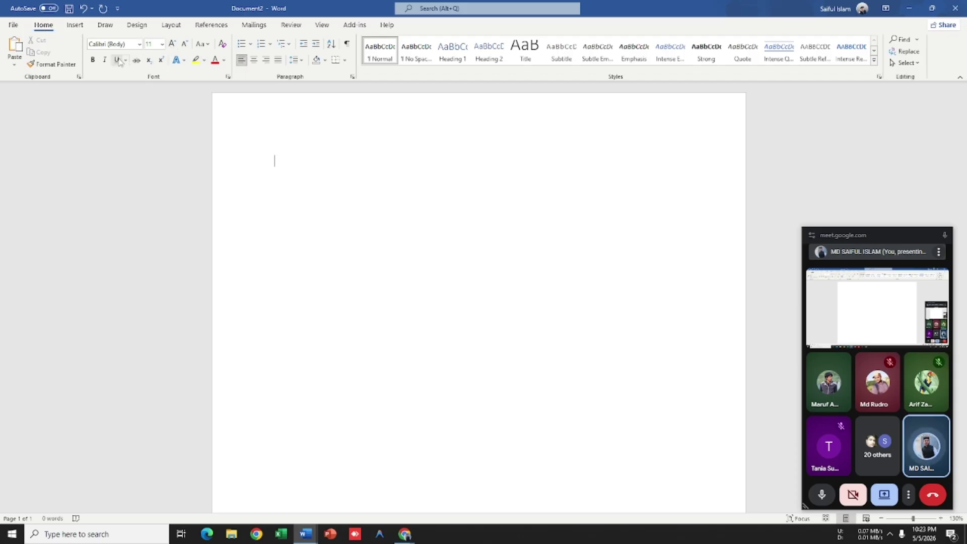
click(171, 25)
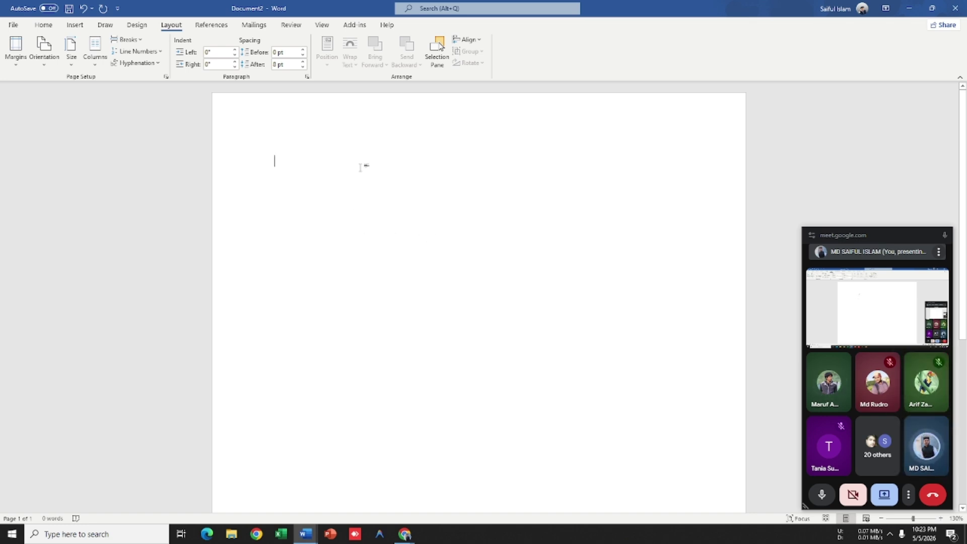
Step: Generate the five lorem sample paragraphs with =lorem()
scroll(365, 167, down, 8)
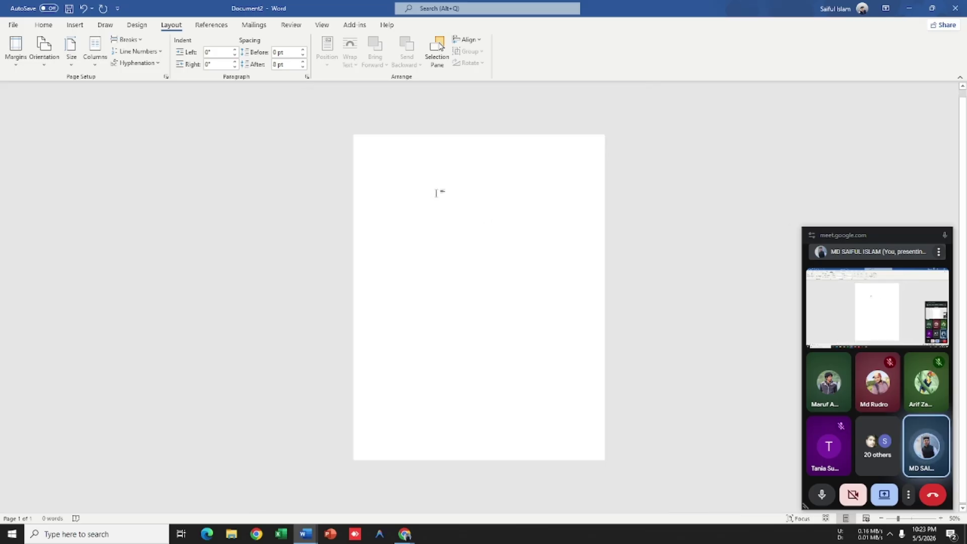
scroll(434, 188, up, 3)
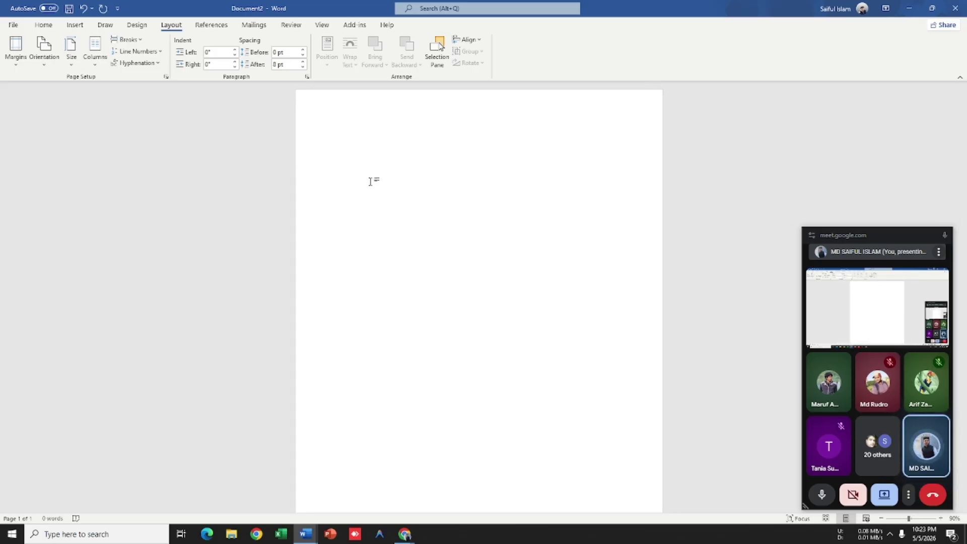
scroll(439, 174, up, 2)
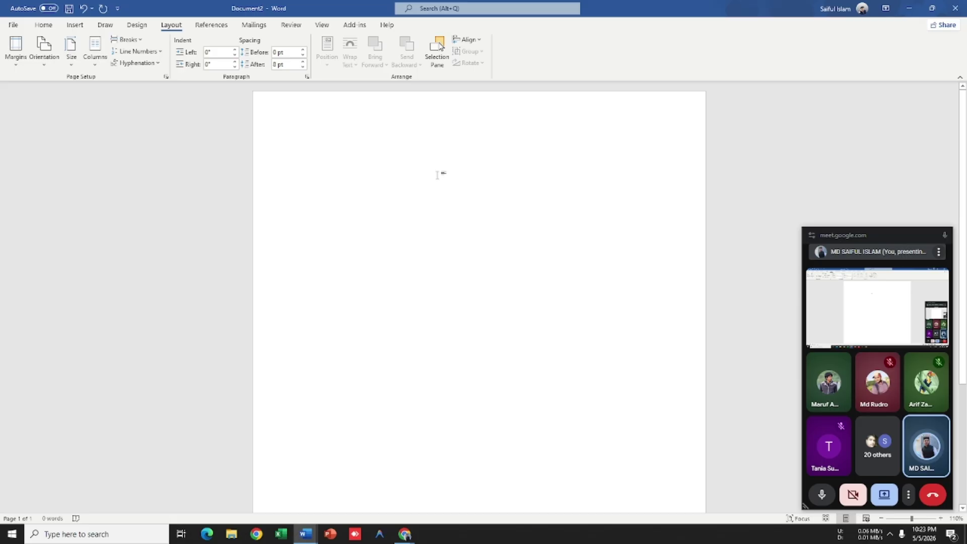
text(=lorem)
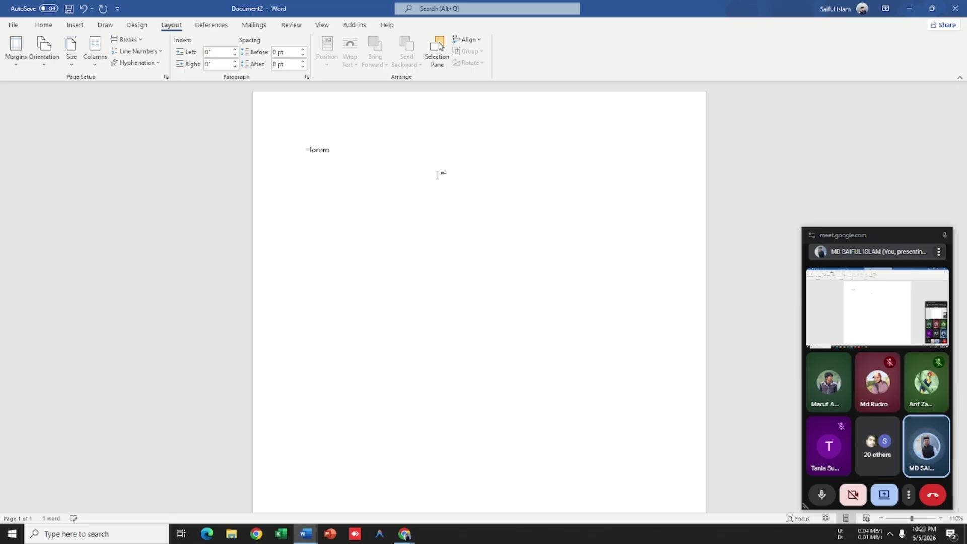
text(())
key(Return)
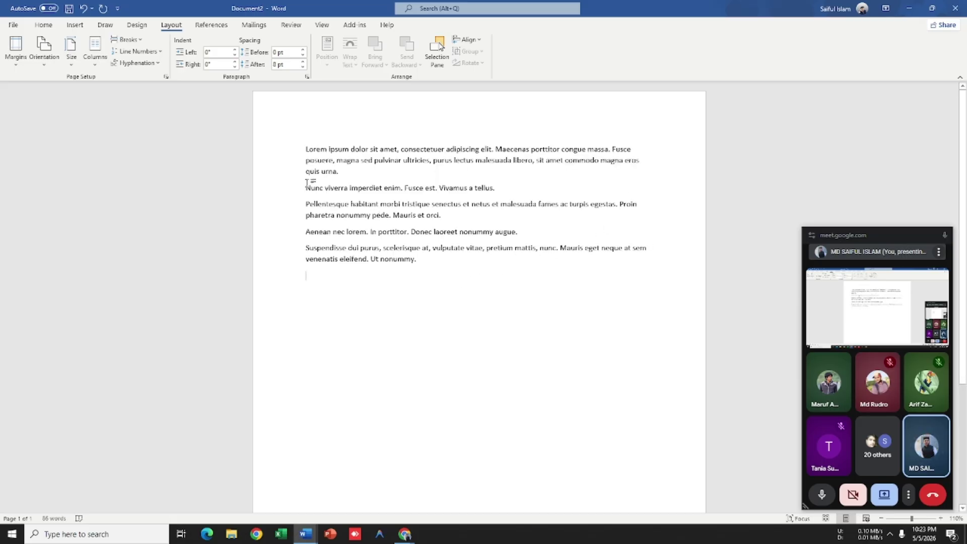
Step: Copy all the lorem text and paste it twice below, reaching 258 words
key(ctrl+a)
key(ctrl+c)
click(449, 285)
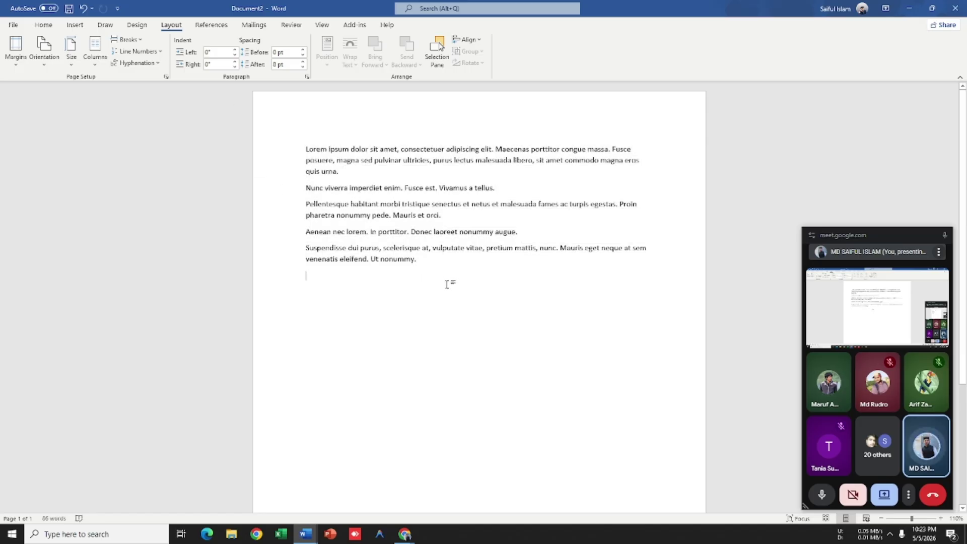
key(ctrl+v)
key(ctrl+v)
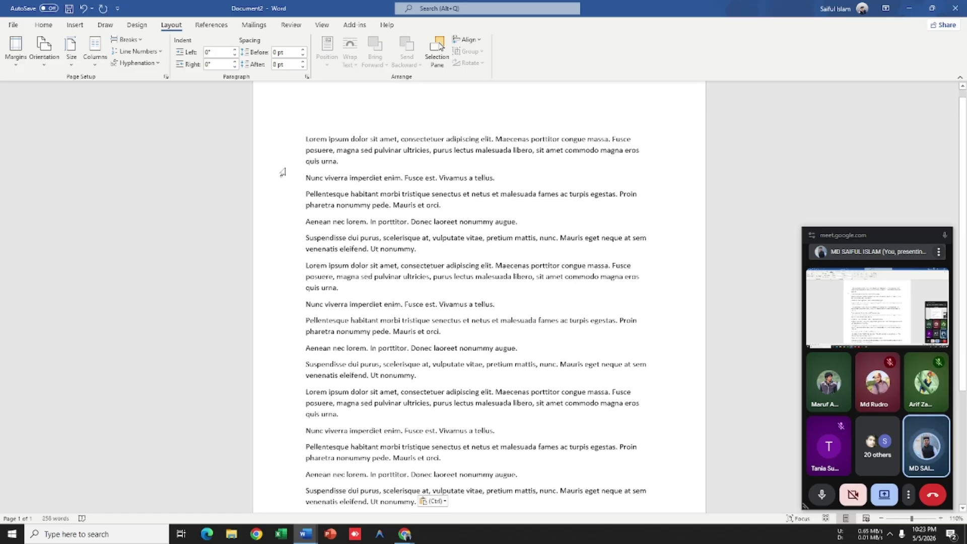
scroll(460, 267, down, 4)
key(ctrl+v)
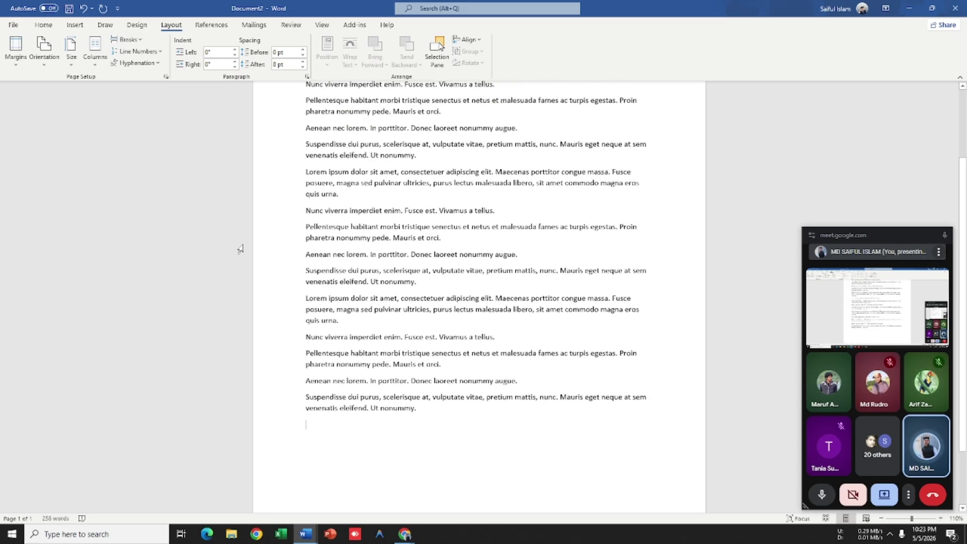
scroll(271, 246, up, 3)
scroll(655, 176, up, 9)
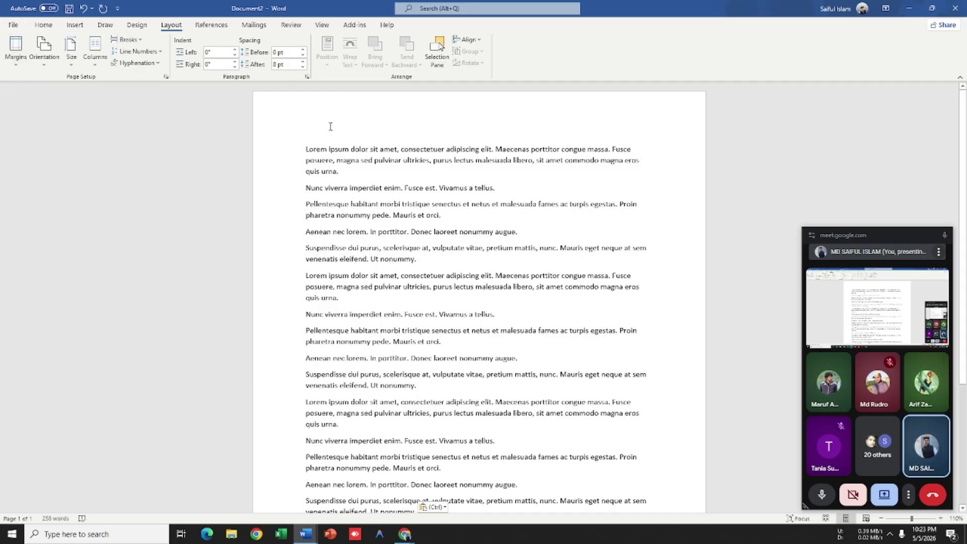
click(19, 67)
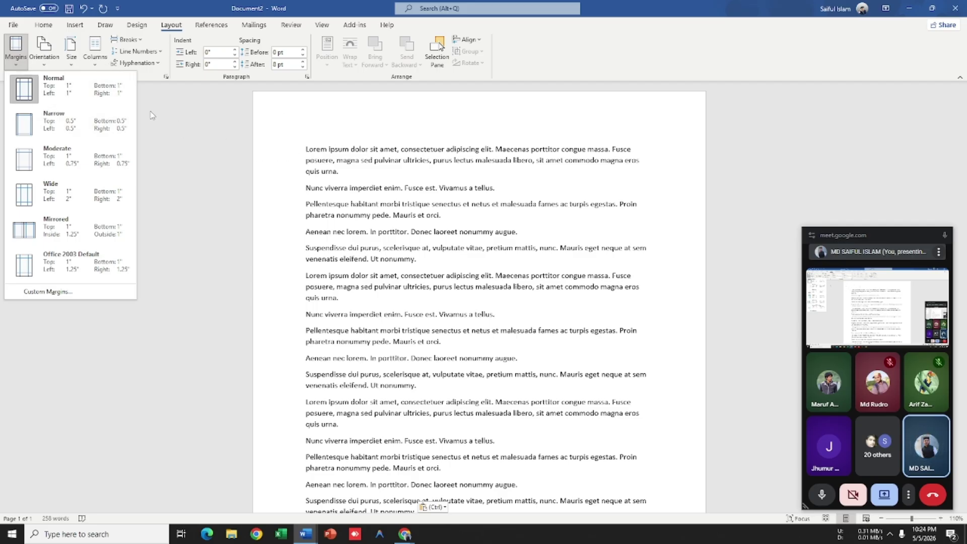
Step: Apply the Narrow 0.5-inch margin preset and review the wider lines
click(81, 130)
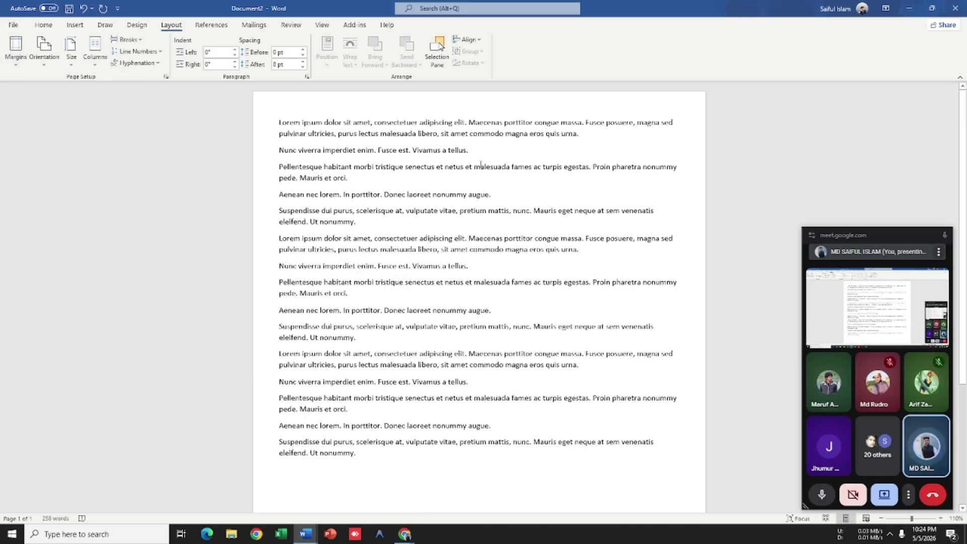
ctrl+scroll(481, 165, down, 4)
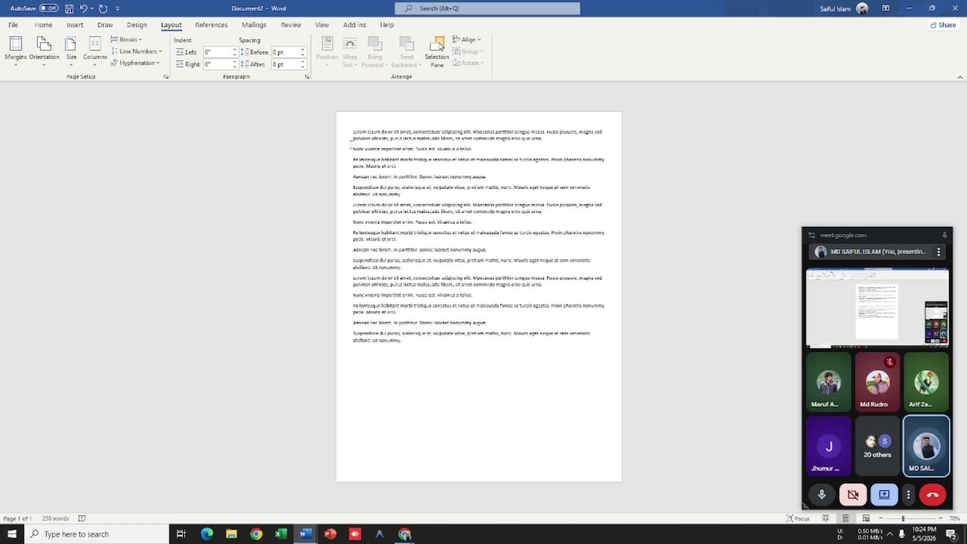
ctrl+scroll(324, 156, up, 4)
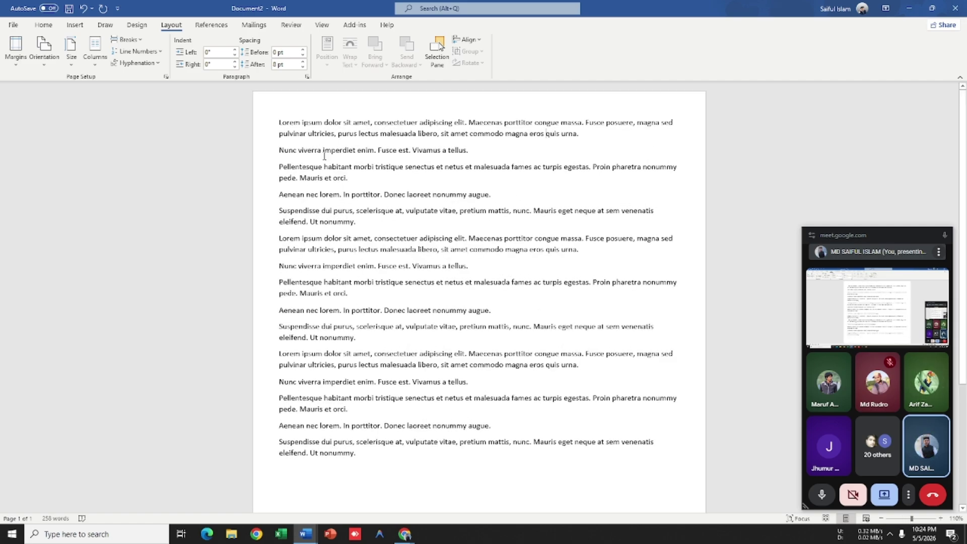
ctrl+scroll(305, 135, up, 4)
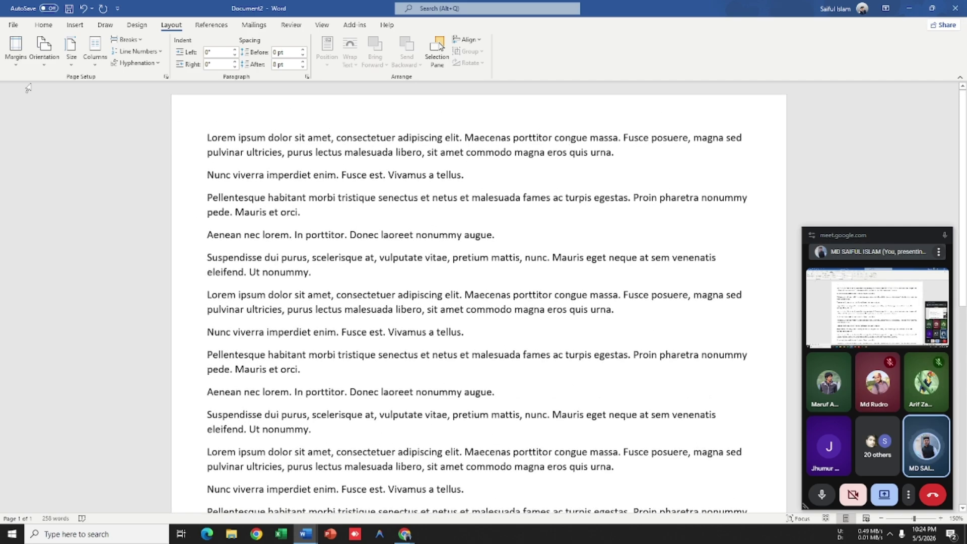
Step: Try the Normal and then the Mirrored margin presets
click(15, 50)
click(21, 94)
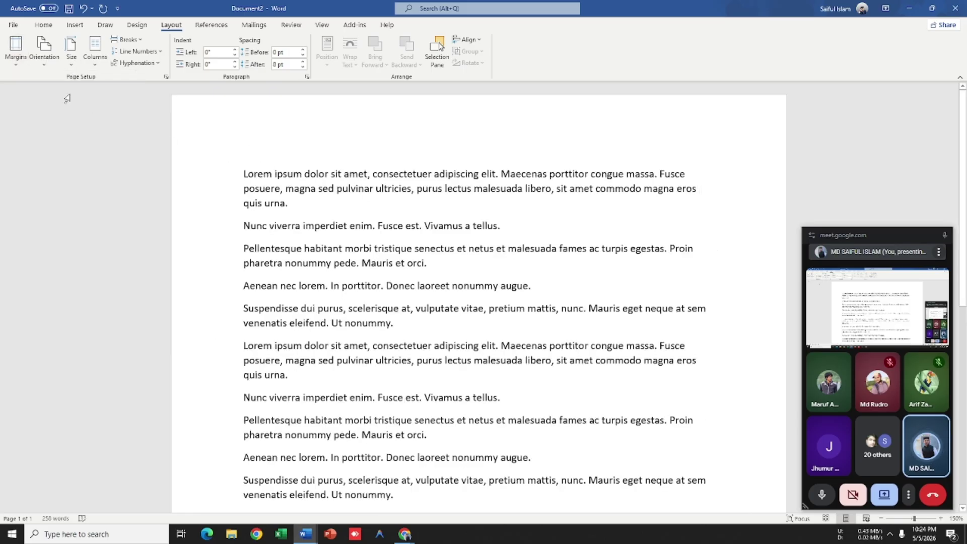
click(9, 59)
click(2, 213)
click(17, 60)
click(79, 237)
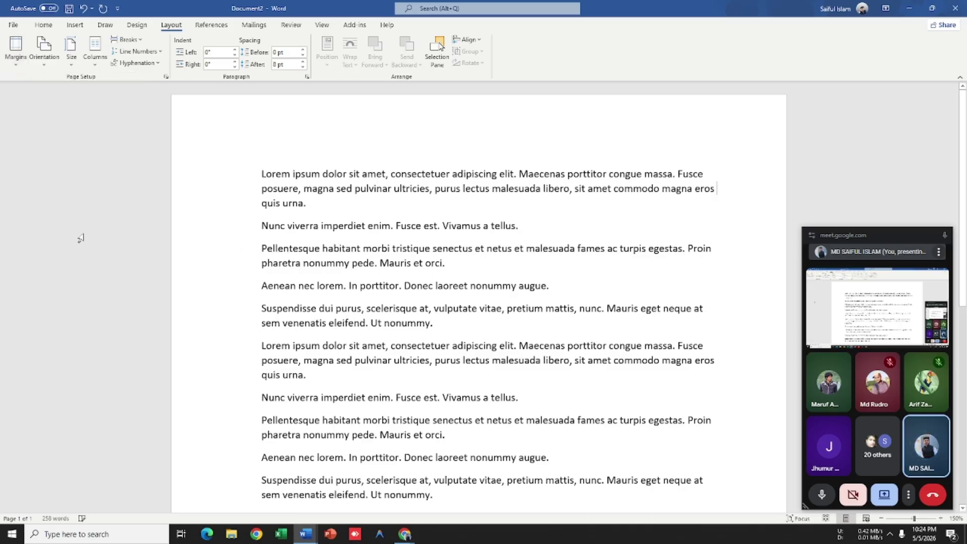
Step: Settle on the Normal 1-inch margins and review the page
click(16, 53)
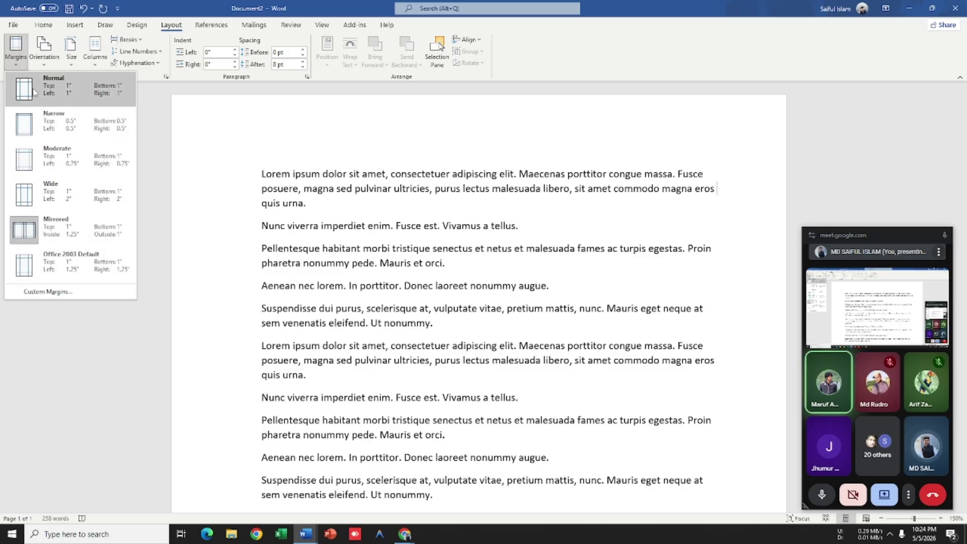
click(33, 93)
click(15, 53)
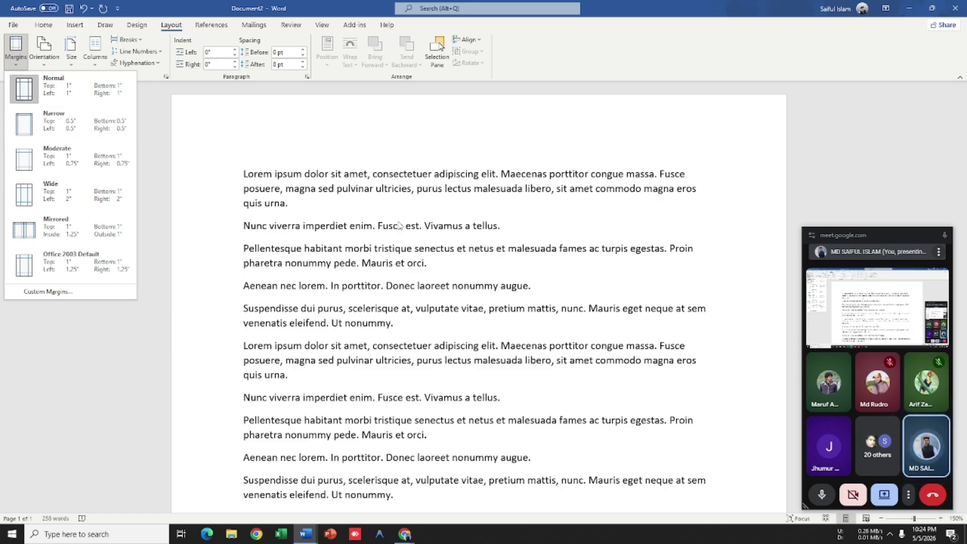
click(89, 137)
scroll(534, 256, down, 5)
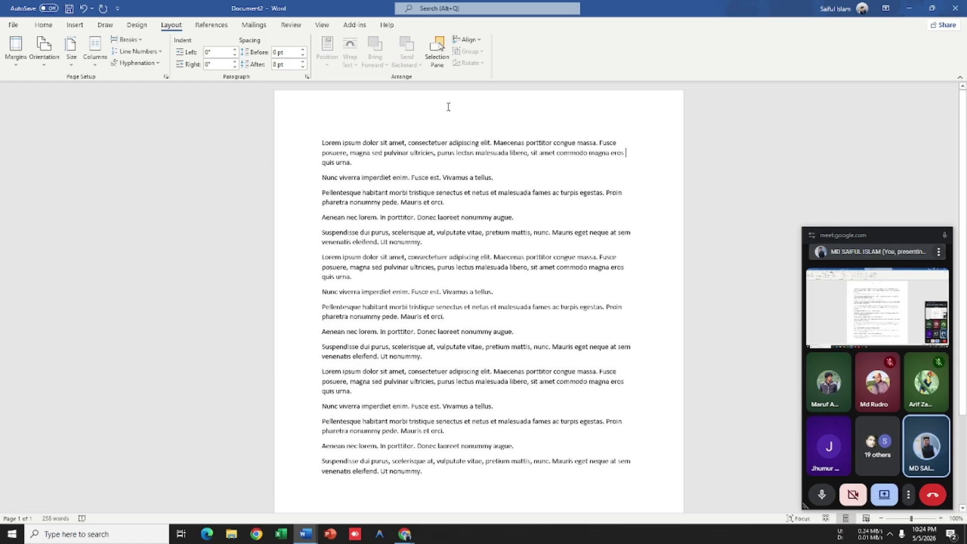
scroll(449, 107, down, 4)
scroll(403, 383, up, 2)
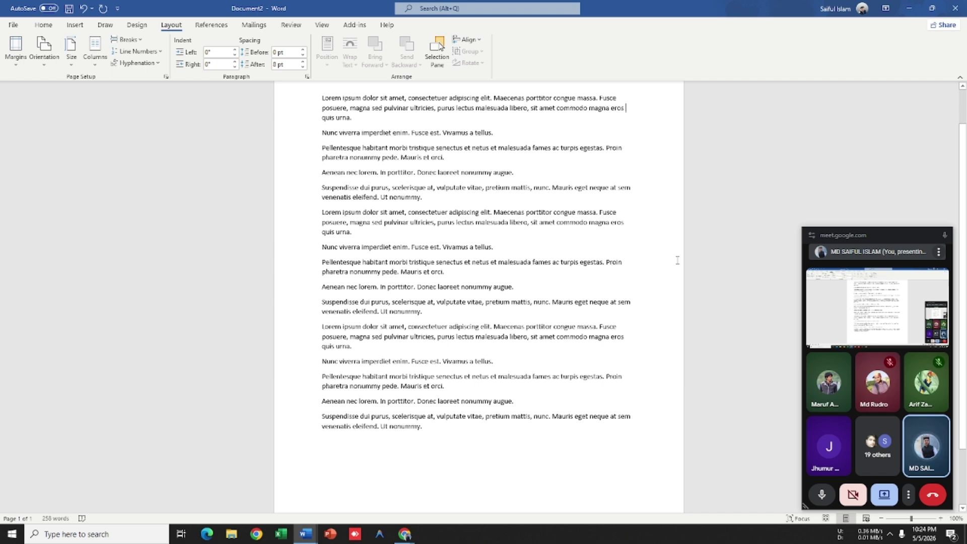
scroll(678, 260, down, 3)
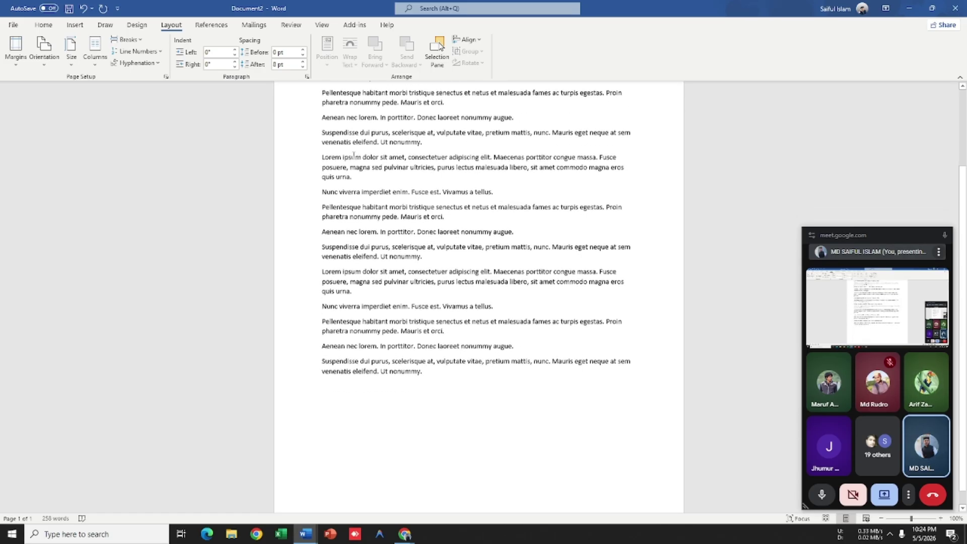
scroll(342, 229, up, 1)
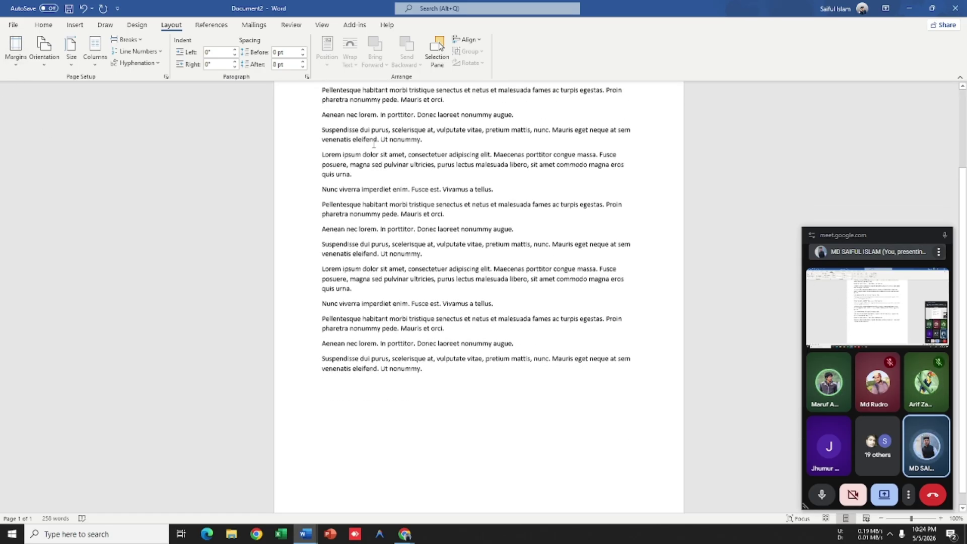
scroll(342, 229, down, 1)
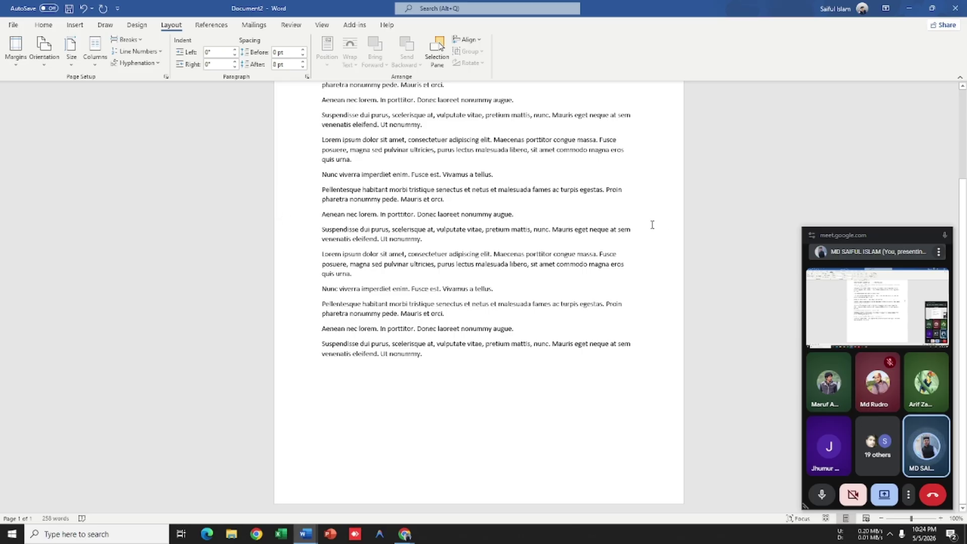
click(15, 48)
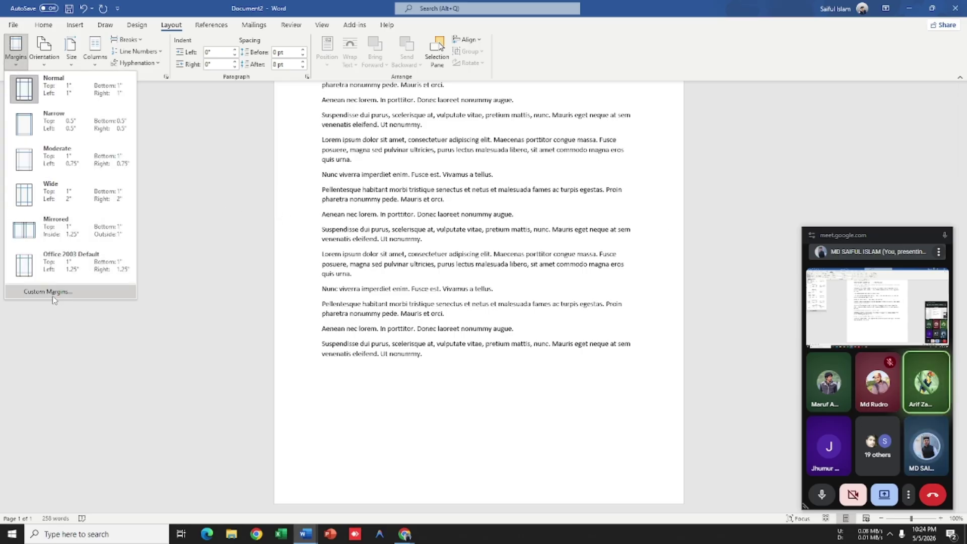
Step: Open the Custom Margins page setup after a first cancelled attempt
click(52, 295)
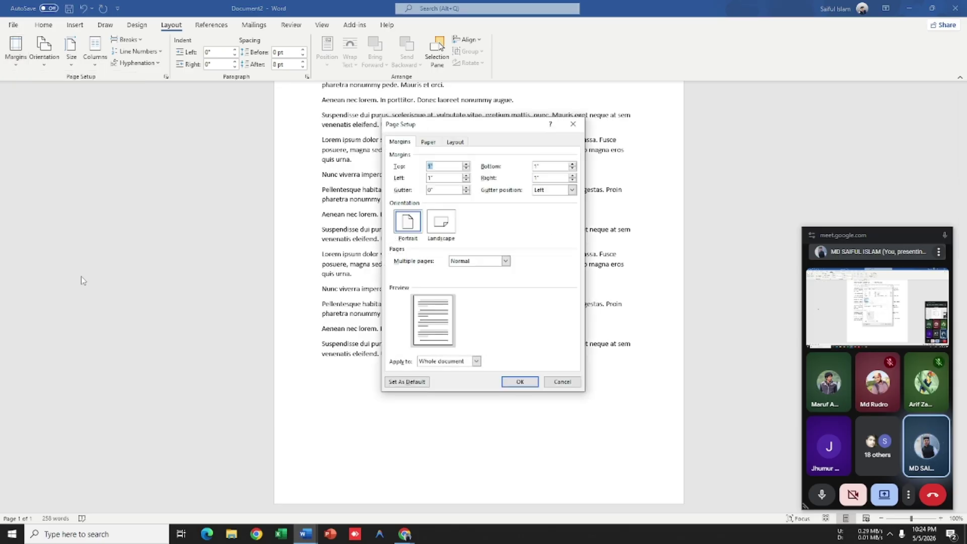
click(573, 124)
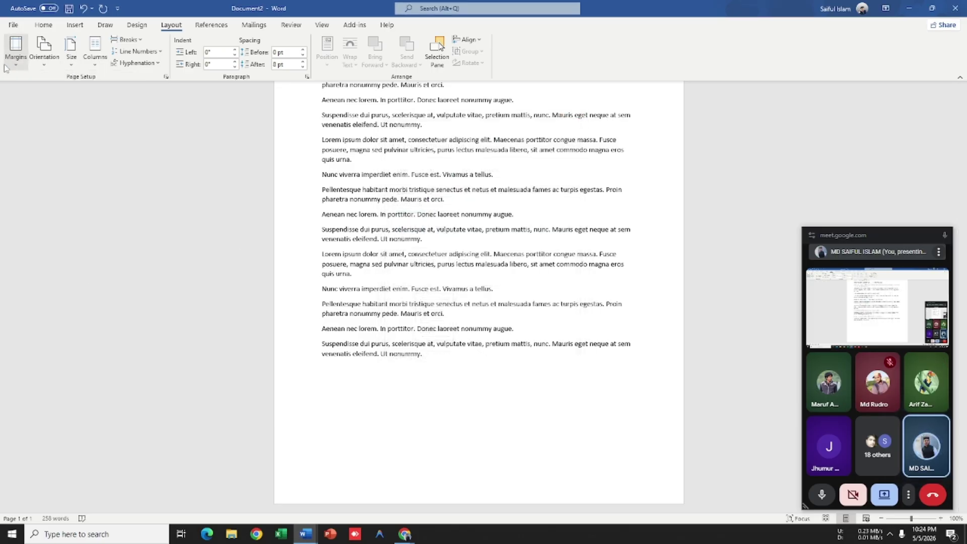
click(15, 48)
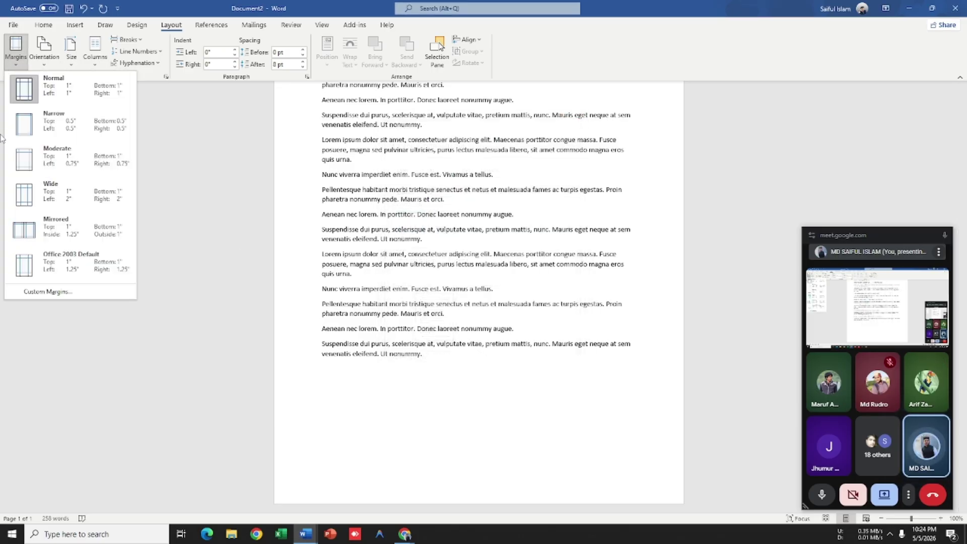
click(43, 292)
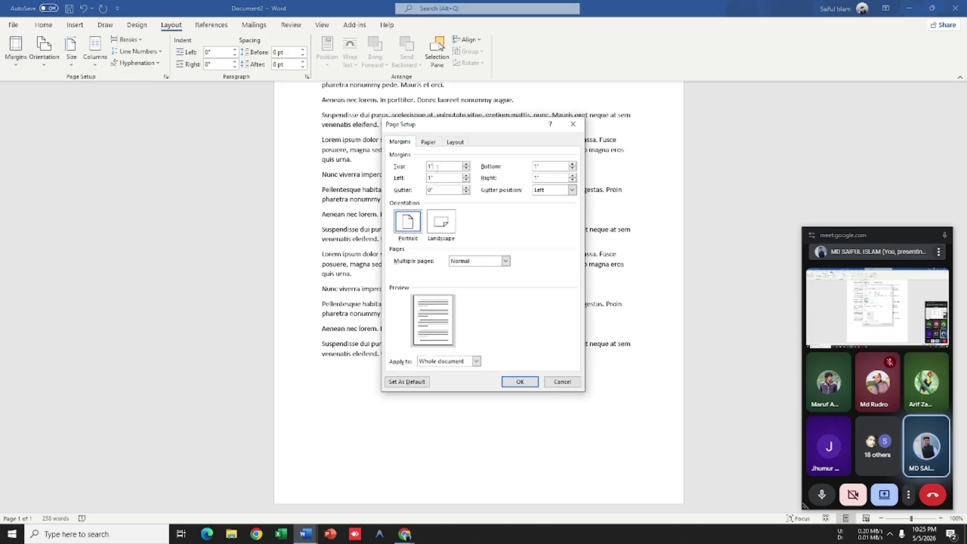
Step: Set the left and right margins to 0.6 inch and apply them
double_click(437, 168)
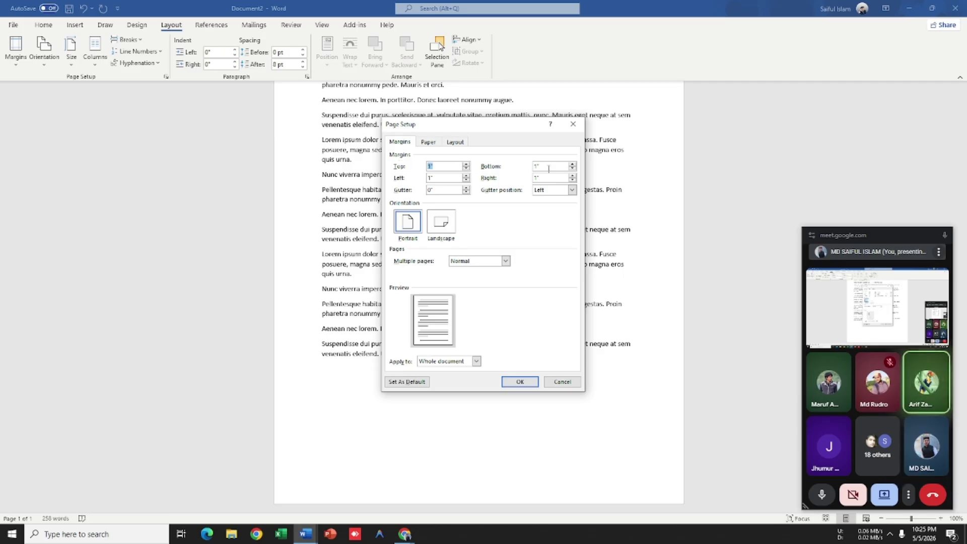
double_click(549, 169)
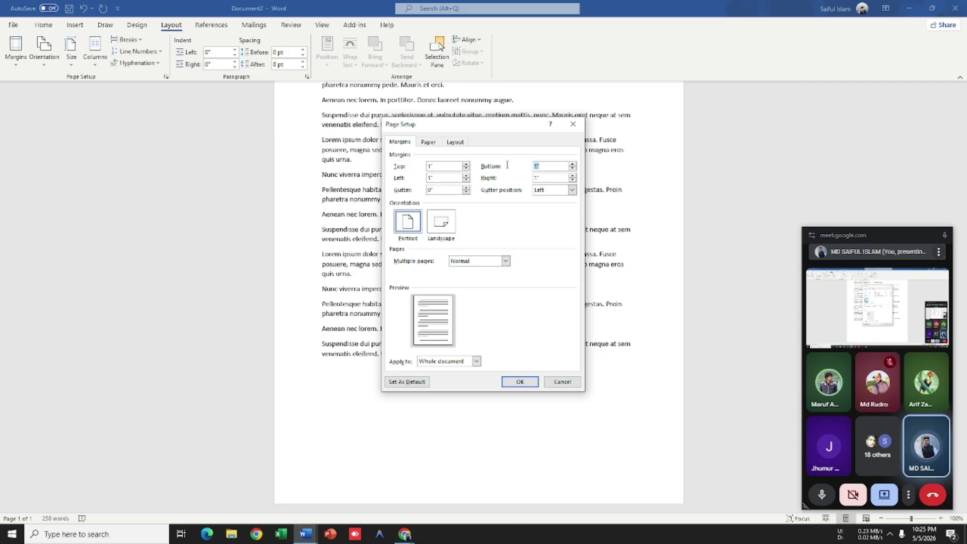
double_click(438, 178)
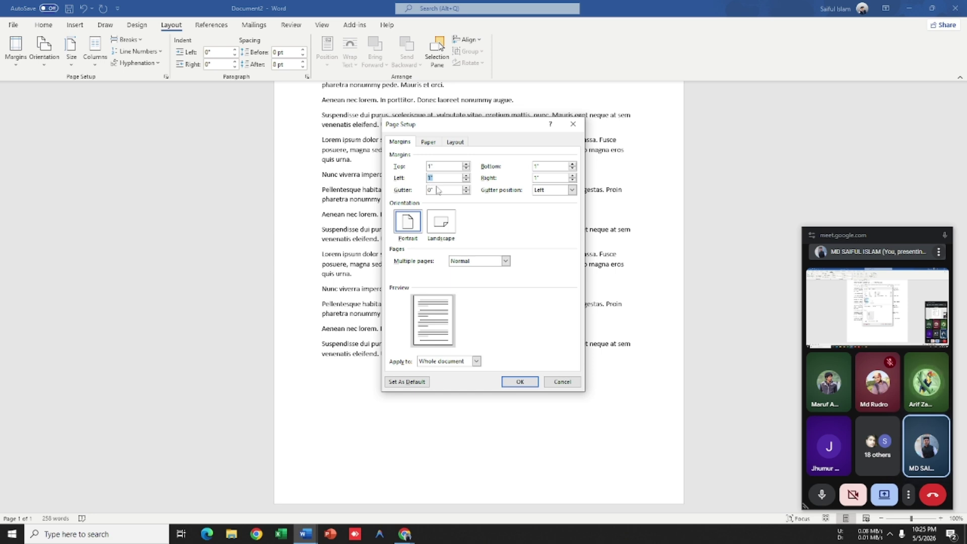
text(0.6)
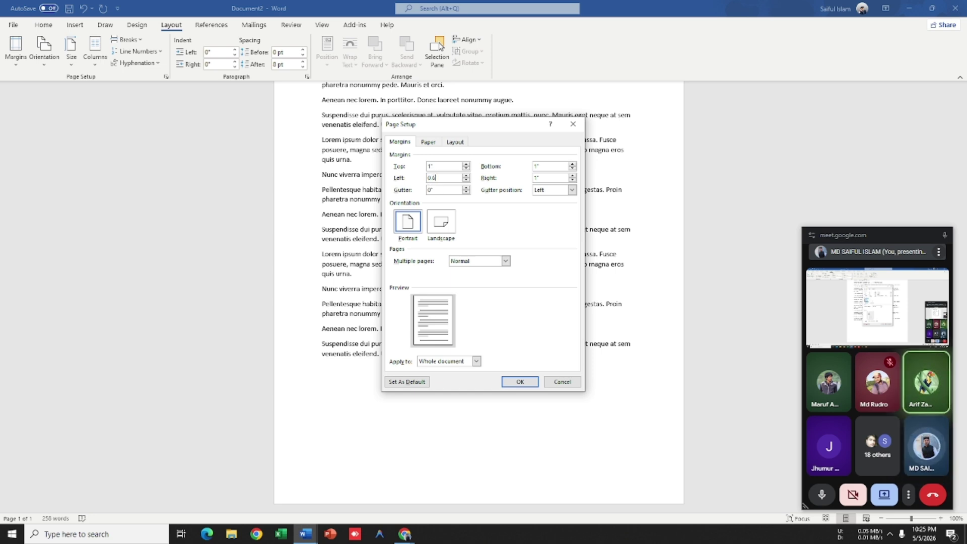
text(6)
key(BackSpace)
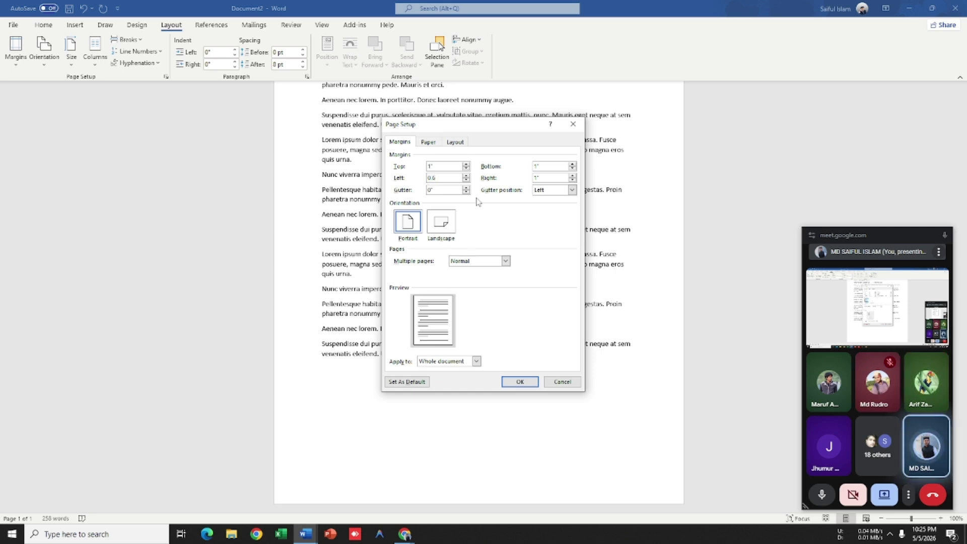
double_click(559, 176)
text(0)
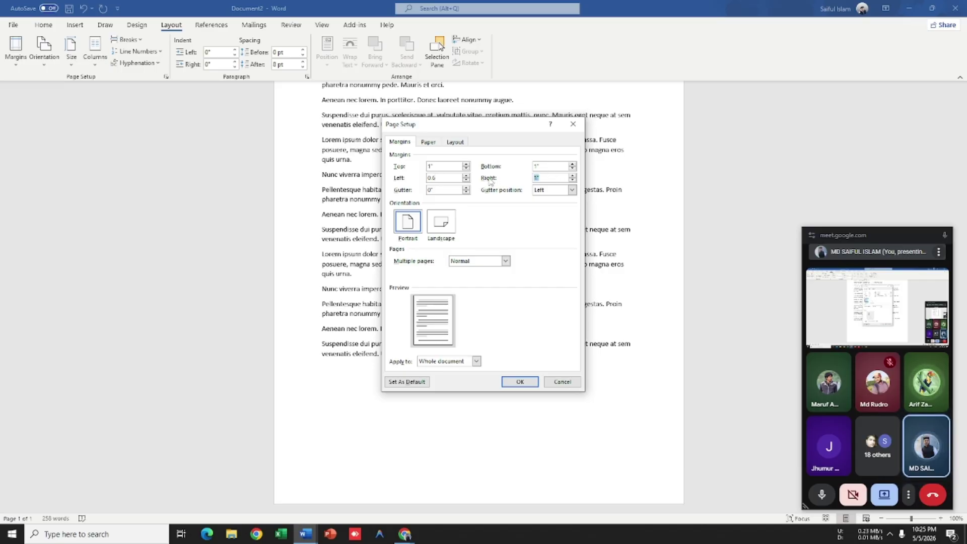
text(.6)
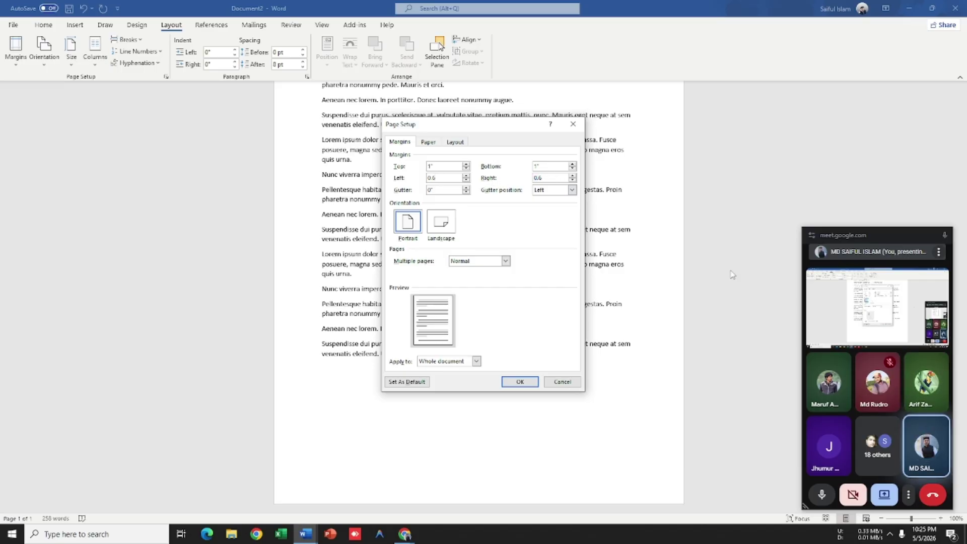
click(522, 383)
scroll(606, 307, up, 2)
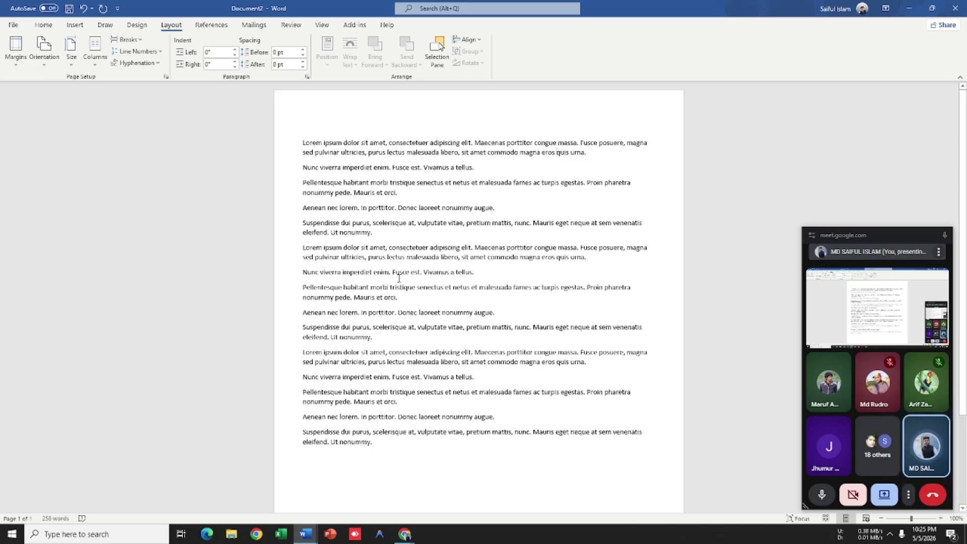
scroll(399, 278, down, 4)
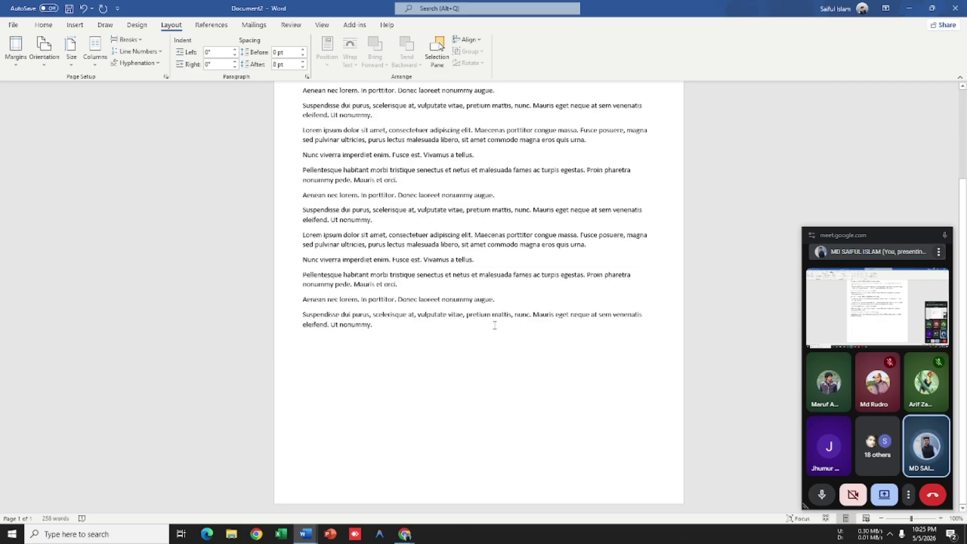
Step: Set a 1.1-inch top margin and a 1.9-inch bottom margin in Custom Margins
click(14, 66)
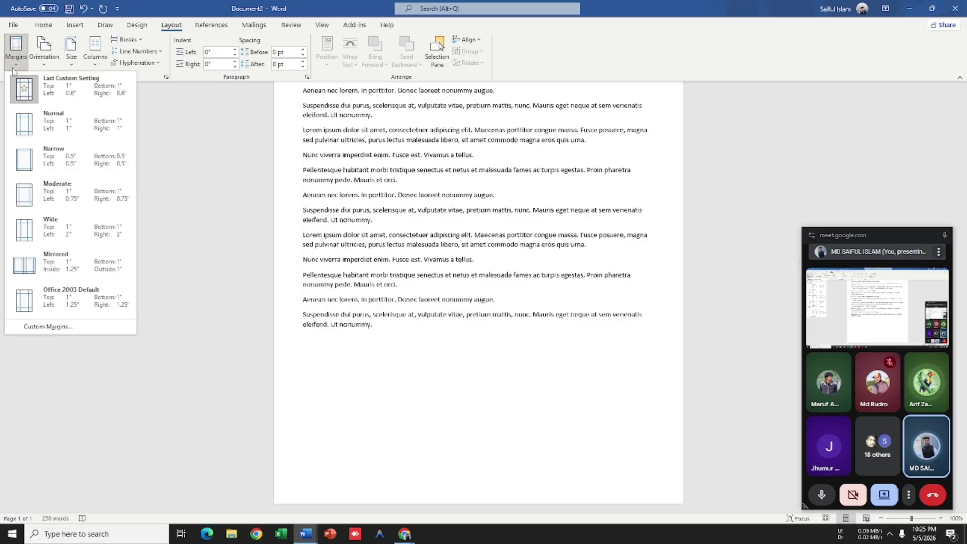
click(48, 327)
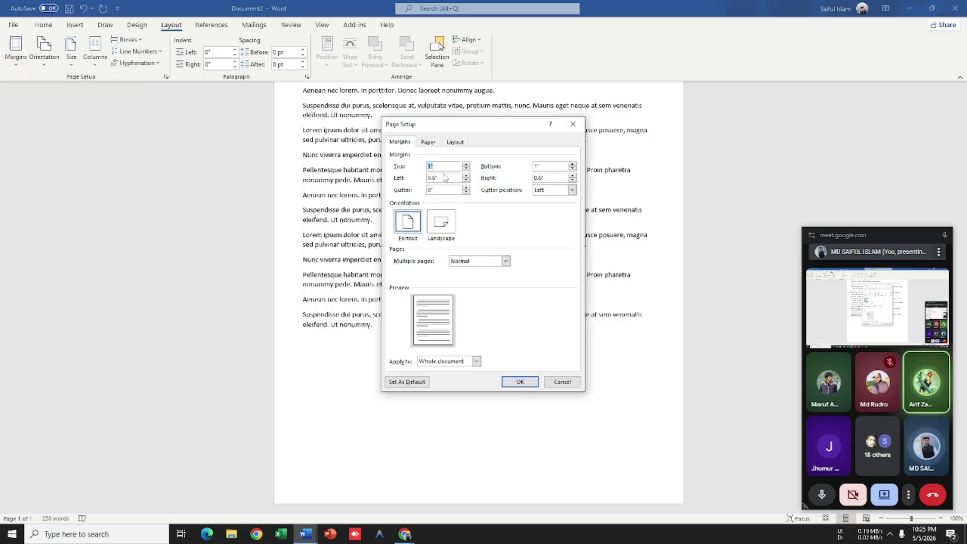
double_click(444, 166)
text(1.1)
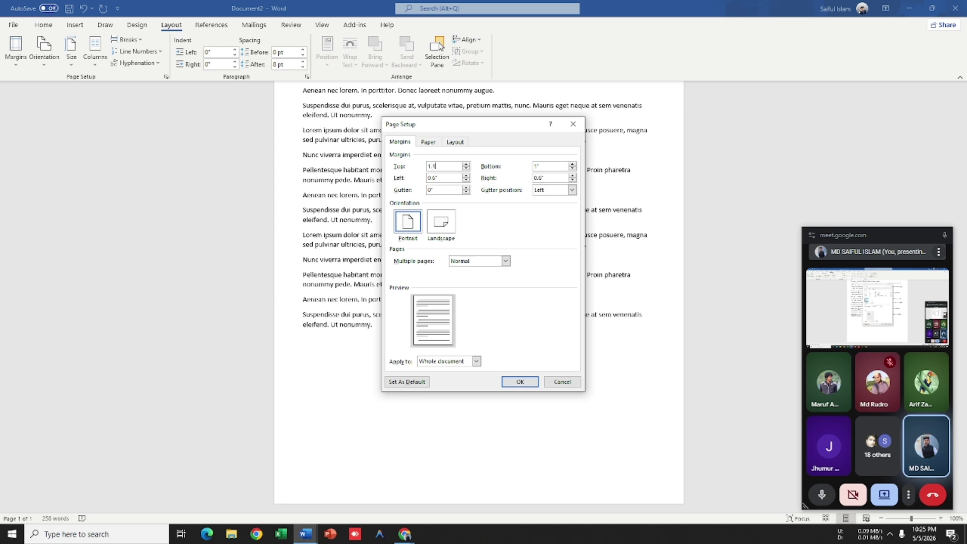
key(Tab)
text(1)
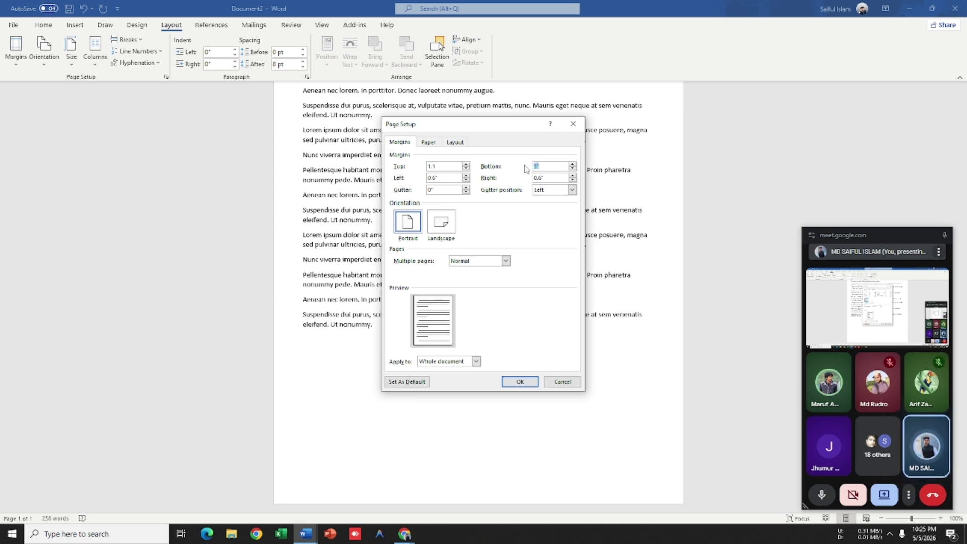
text(.9)
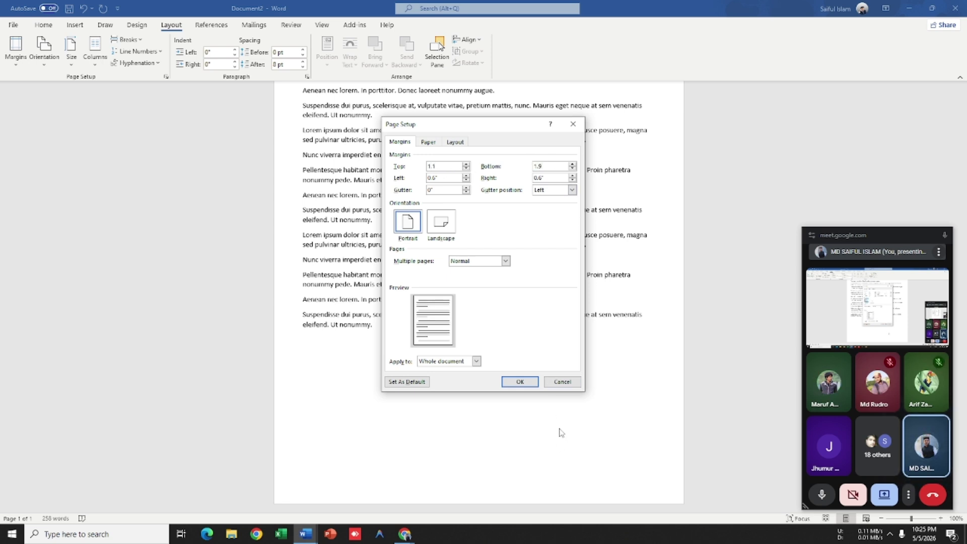
click(535, 382)
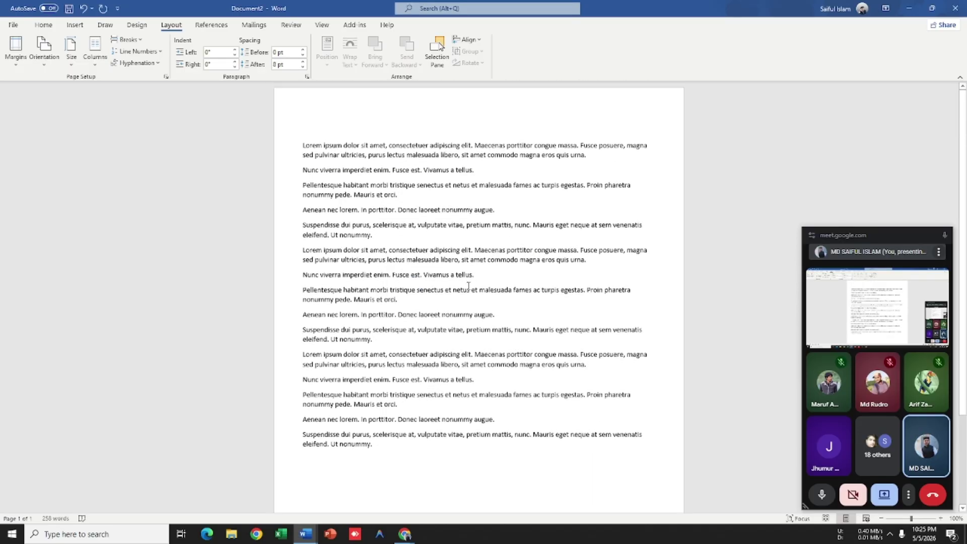
drag(374, 396, 283, 295)
key(ctrl+c)
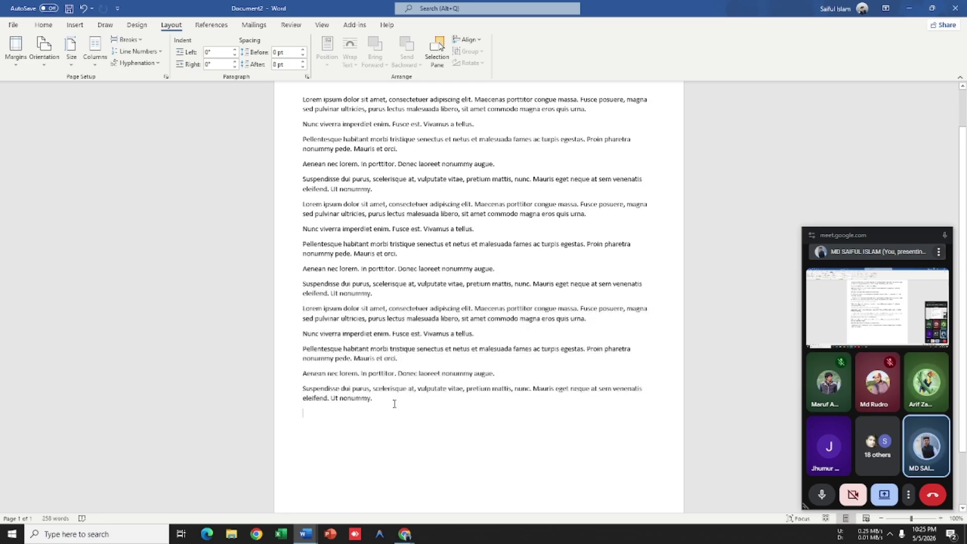
Step: Paste the copied paragraphs at the end of the document
click(394, 416)
key(ctrl+v)
scroll(285, 330, down, 3)
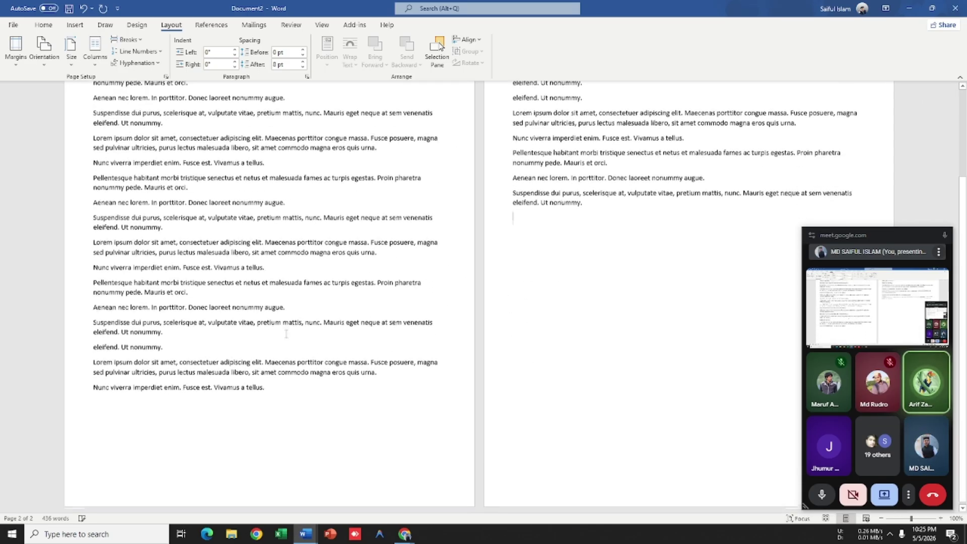
scroll(373, 373, down, 6)
scroll(374, 374, up, 4)
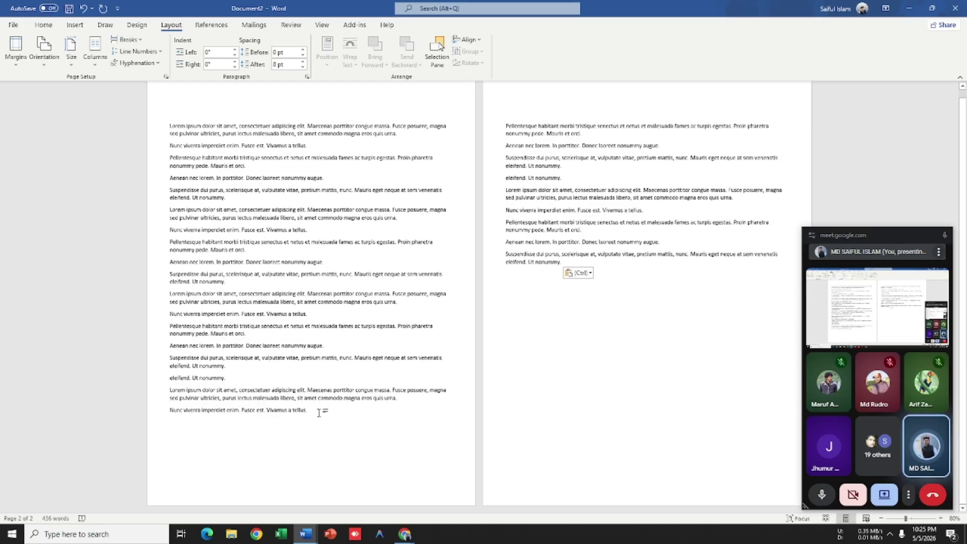
Step: Undo the stray gibberish lines so the text ends with the Vivamus a tellus line
key(Return)
key(Return)
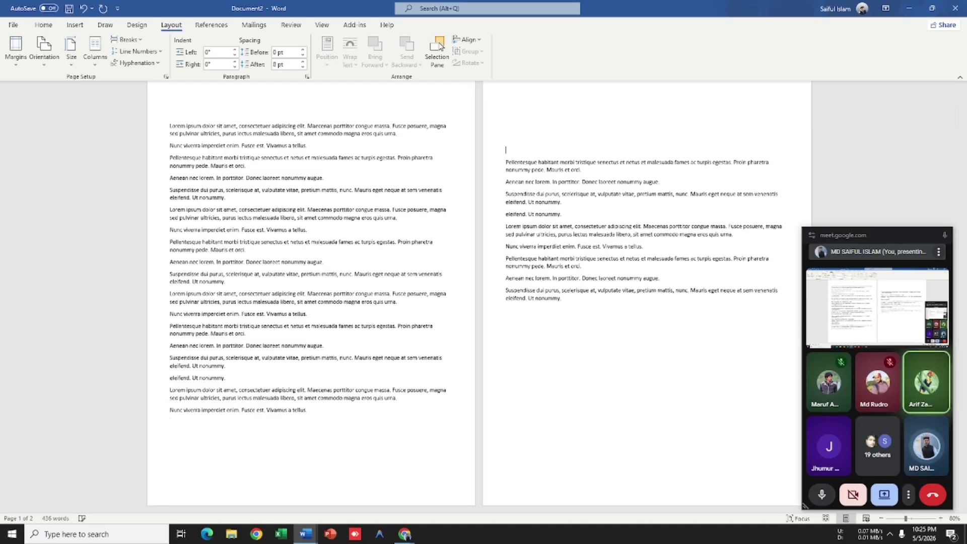
key(BackSpace)
text(sdsgldkjlisgdonisgdojiesjp)
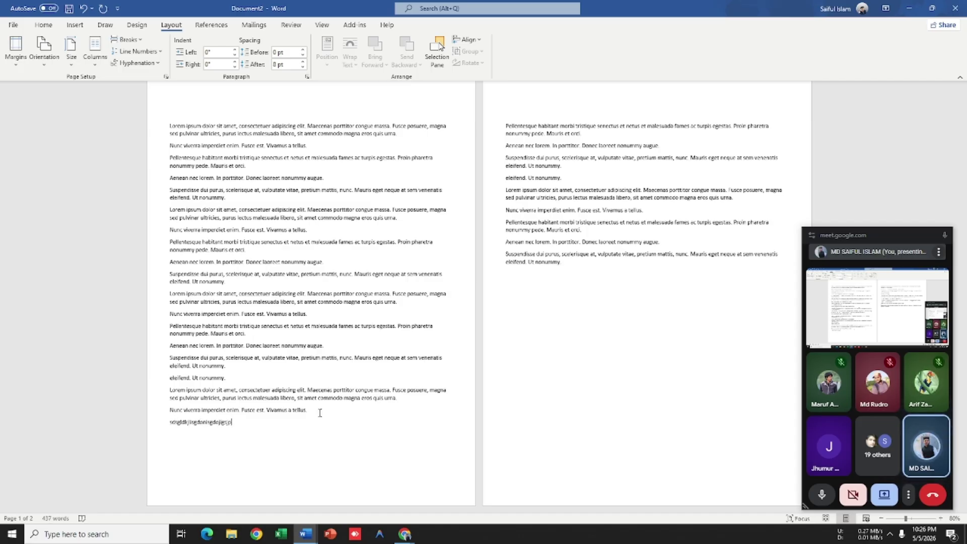
key(Return)
text(jsdljpoisdpoj)
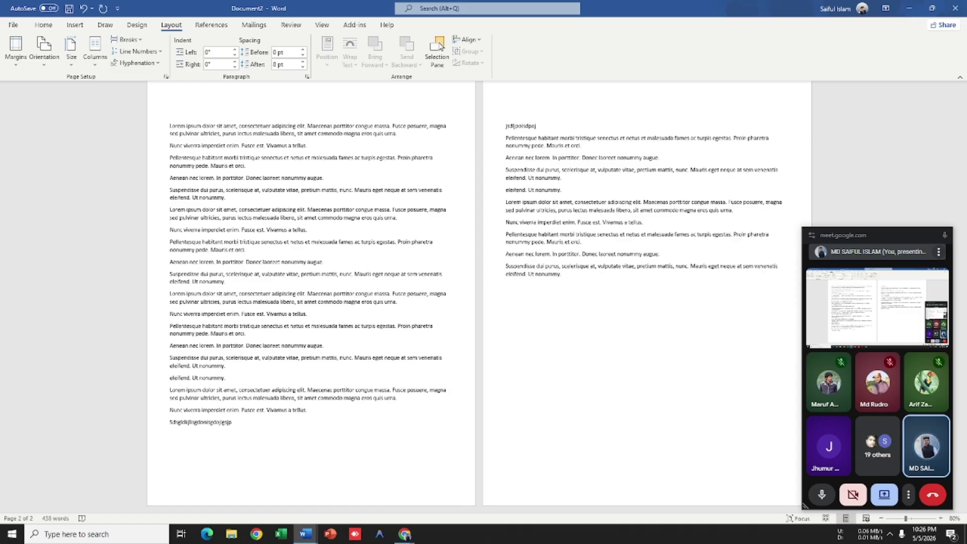
scroll(384, 454, up, 1)
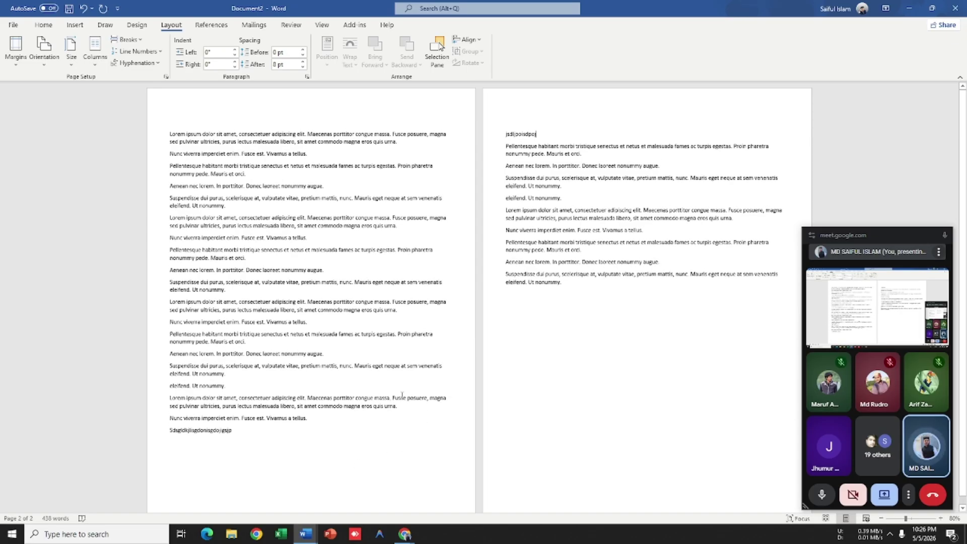
key(ctrl+z)
key(ctrl+z)
key(ctrl+z)
key(ctrl+z)
key(ctrl+z)
key(ctrl+z)
key(ctrl+z)
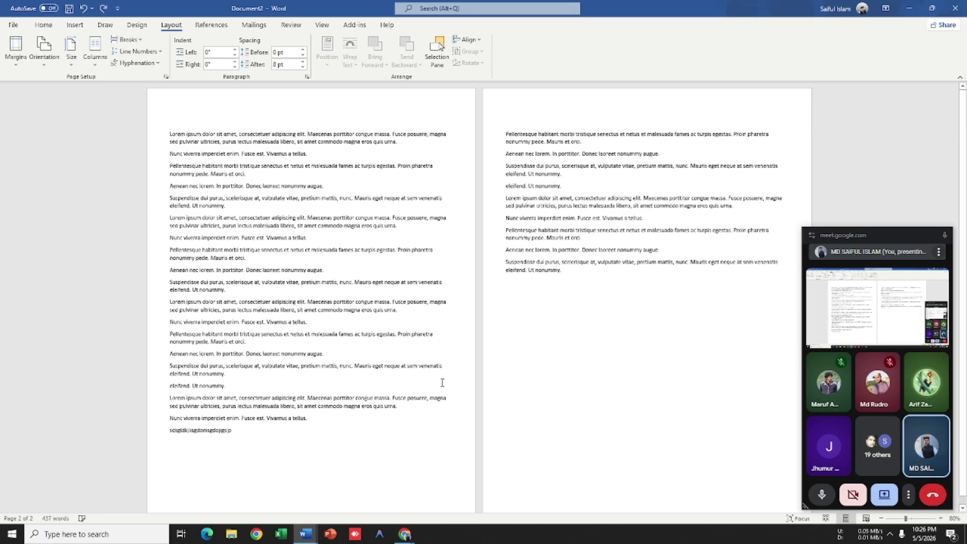
key(ctrl+z)
key(ctrl+z)
key(ctrl+z)
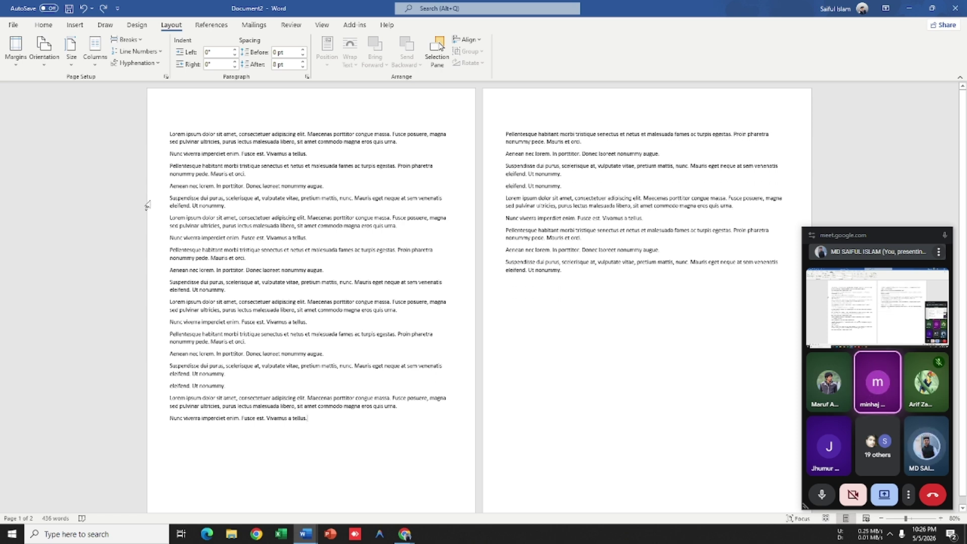
Step: Look over the preset margin choices without changing anything
click(12, 63)
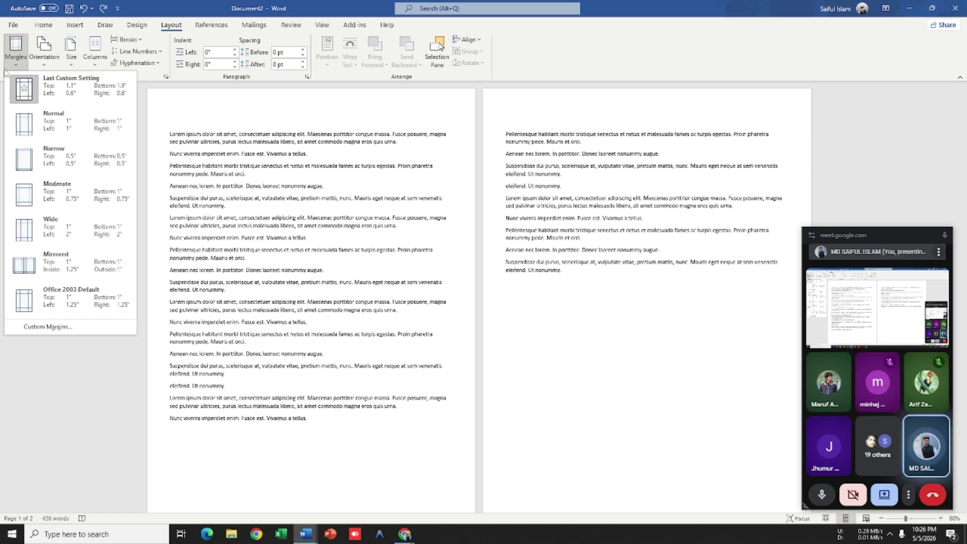
click(252, 167)
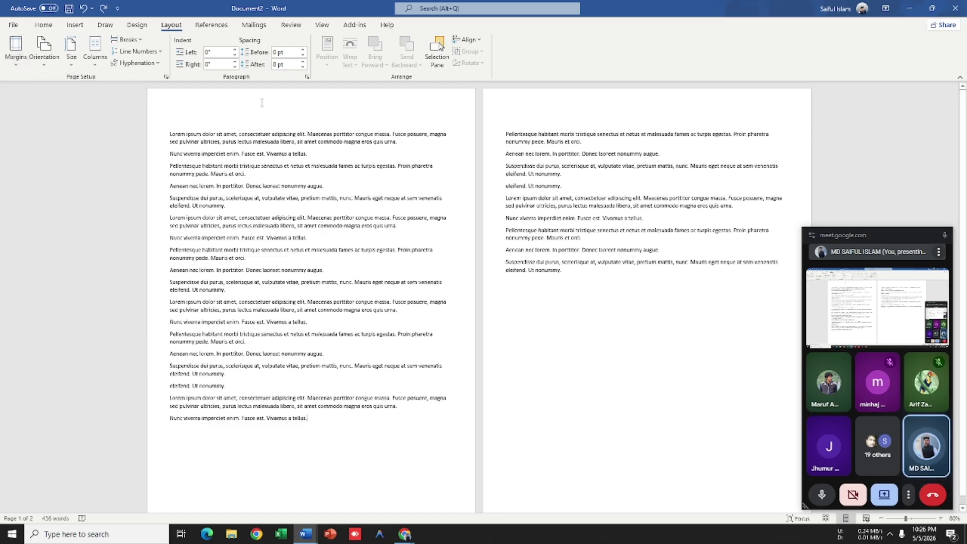
scroll(264, 102, down, 1)
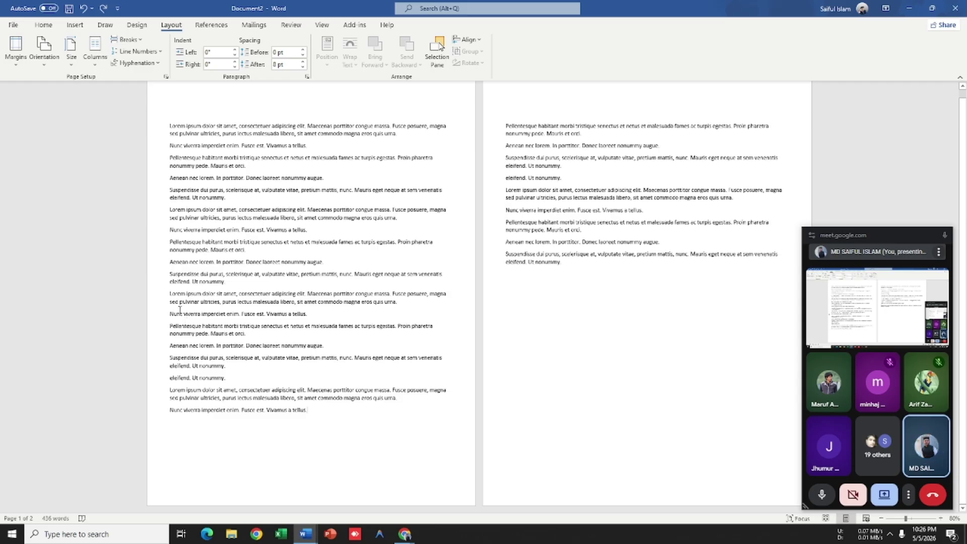
scroll(384, 211, up, 1)
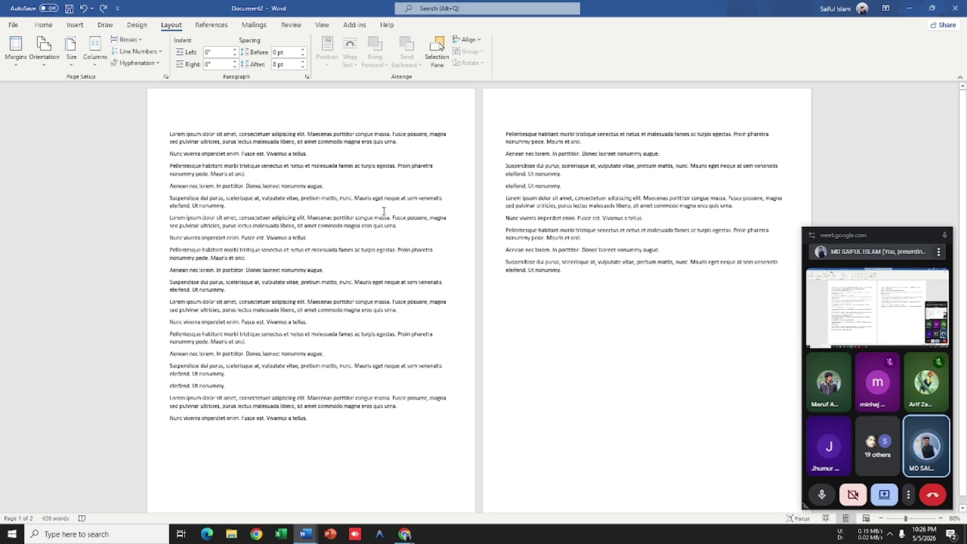
click(16, 49)
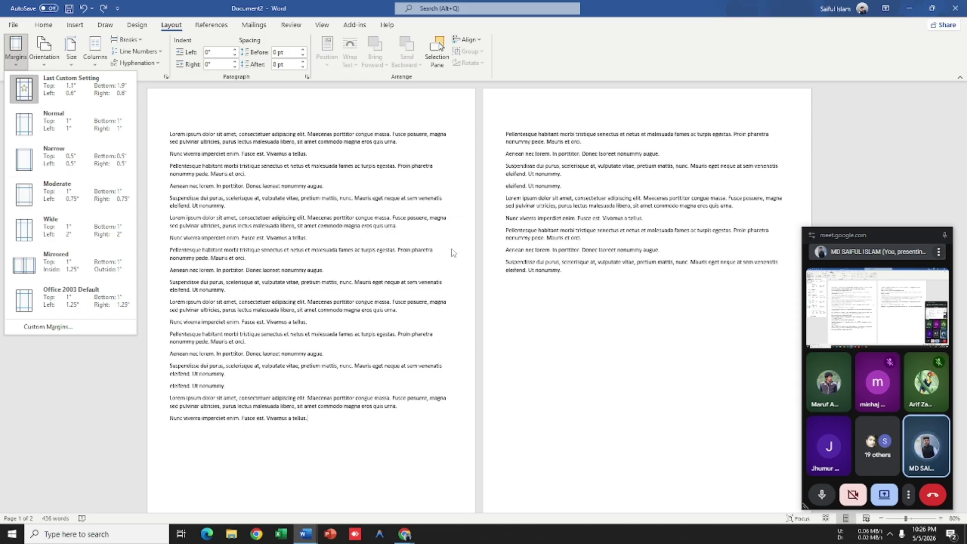
Step: In Custom Margins, enter Top 2, Bottom 1, Left 0.8 and Right 0.8 inches and apply
scroll(470, 238, down, 1)
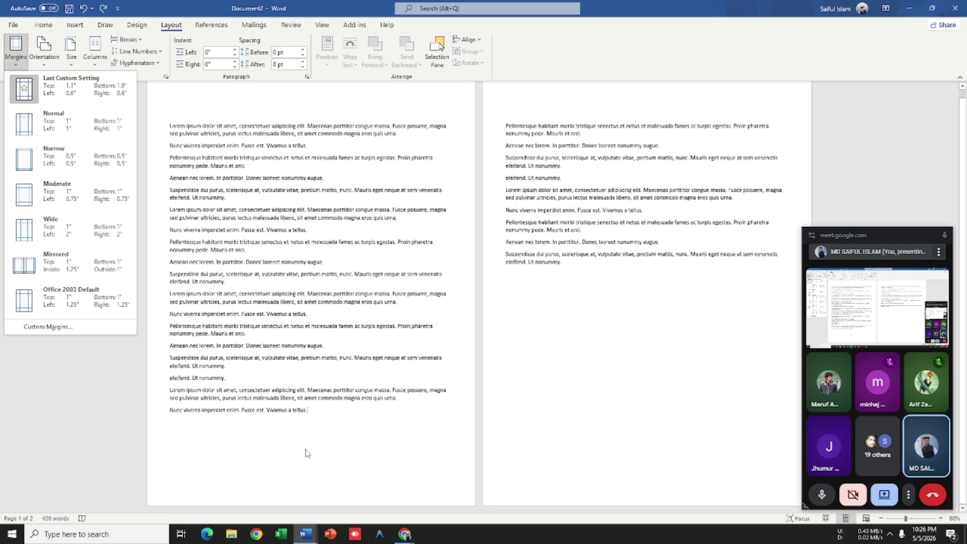
scroll(374, 475, up, 1)
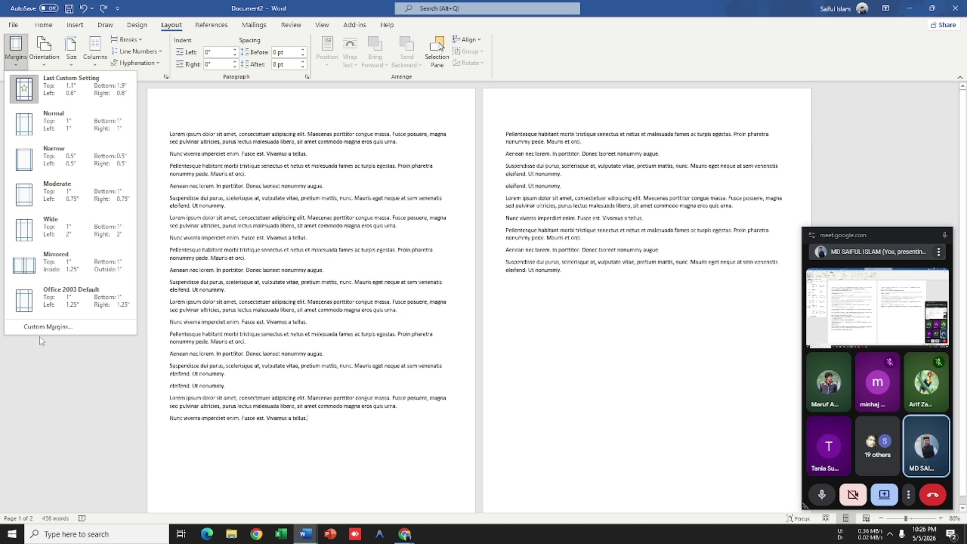
click(50, 327)
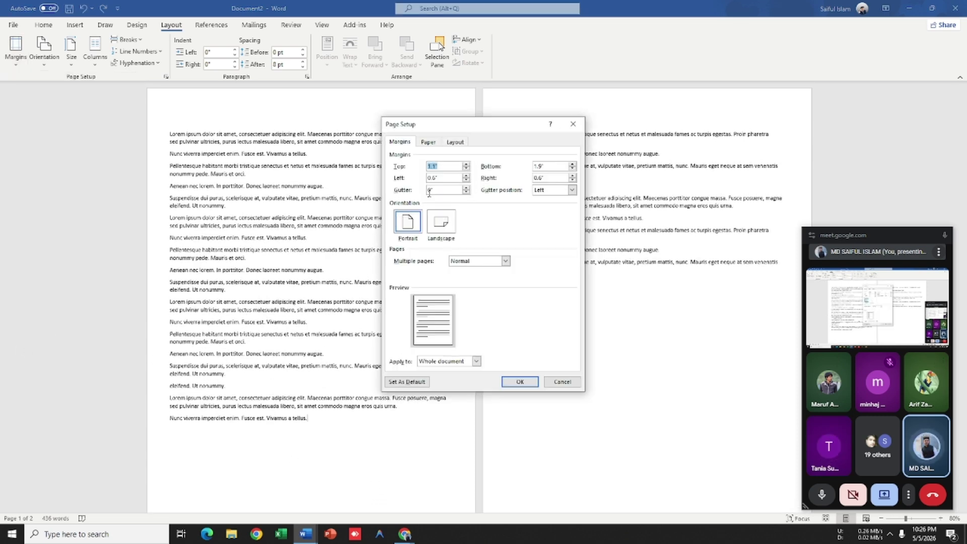
text(2)
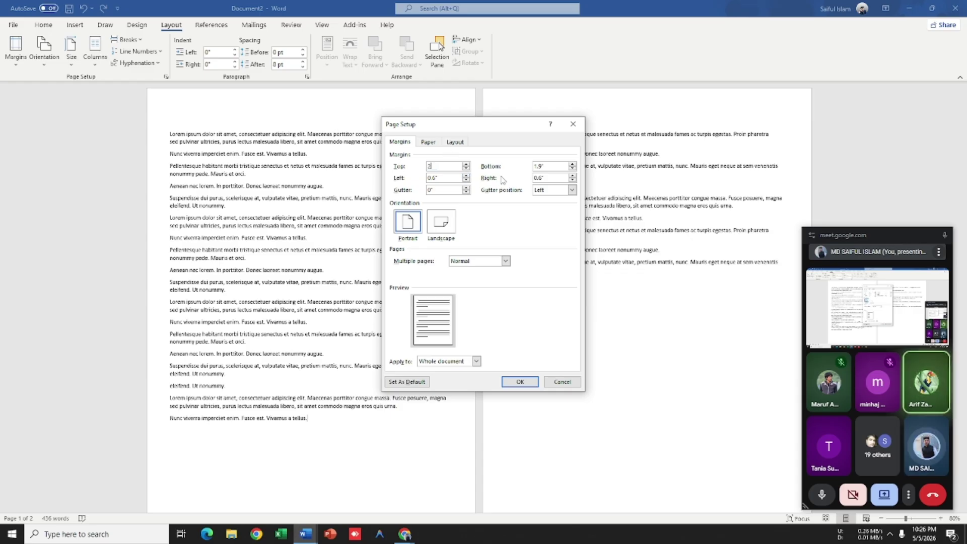
key(Tab)
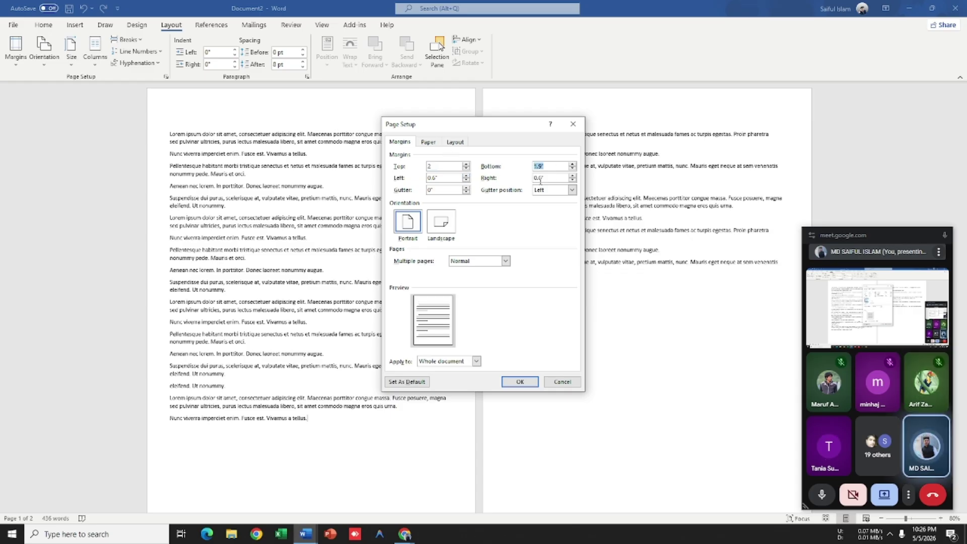
text(1)
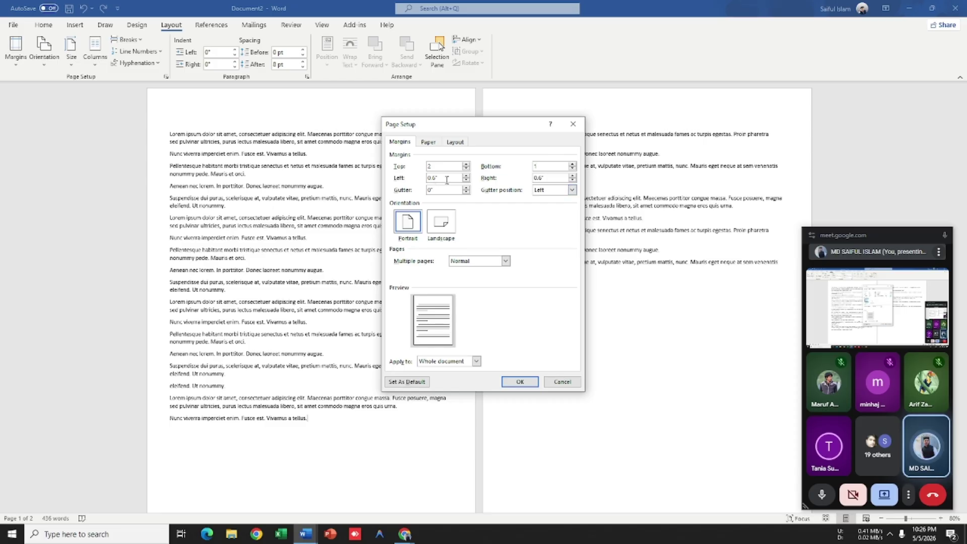
key(Tab)
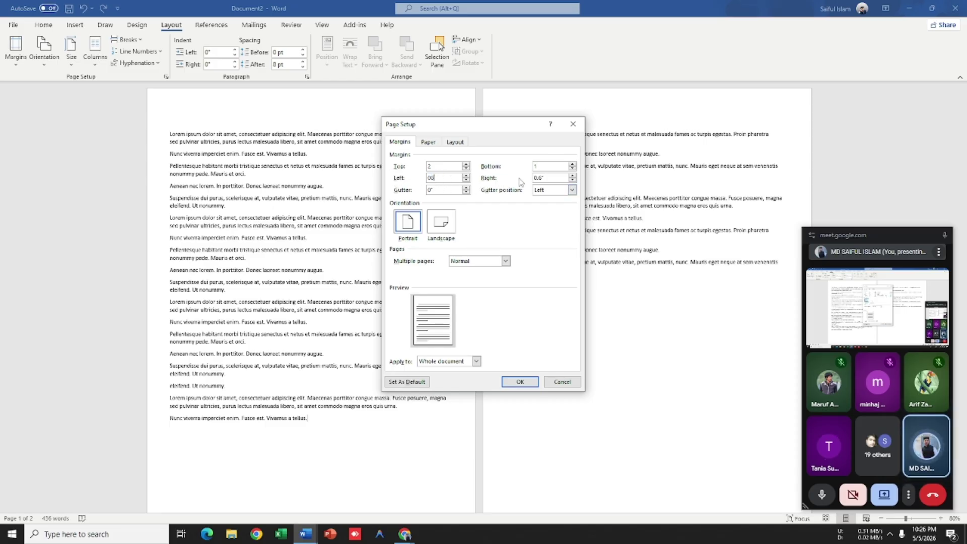
text(08=)
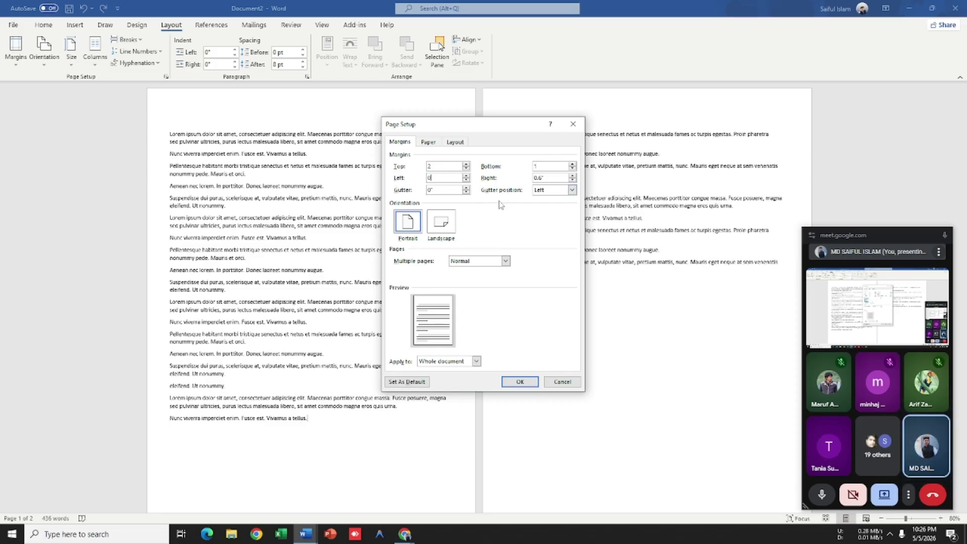
text(.8)
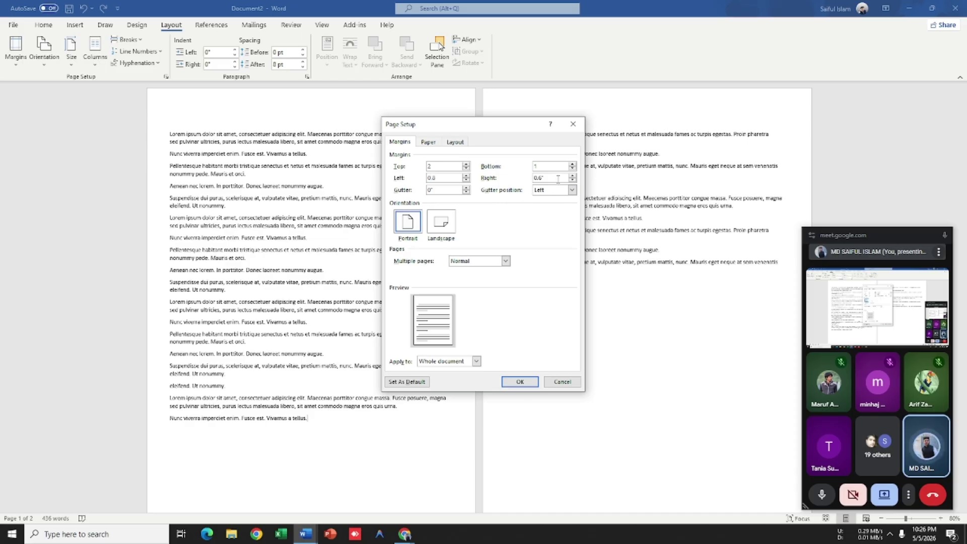
key(Tab)
text(0.8)
click(514, 382)
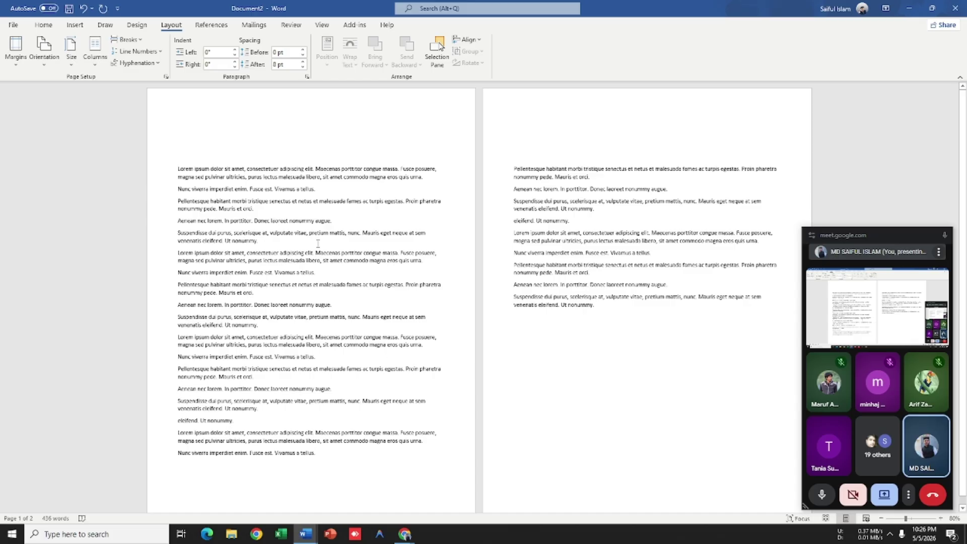
Step: Type 'Sdfjhsdlgj-asdnh.' before the opening Lorem, then select the paragraphs from Fusce posuere downward
click(269, 152)
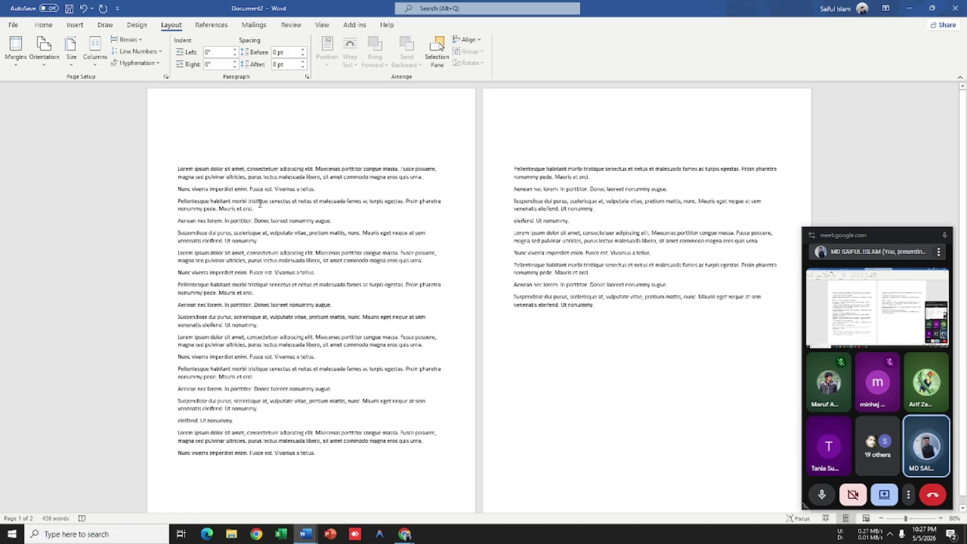
text(Sdfjhsdlgj-asdnh.)
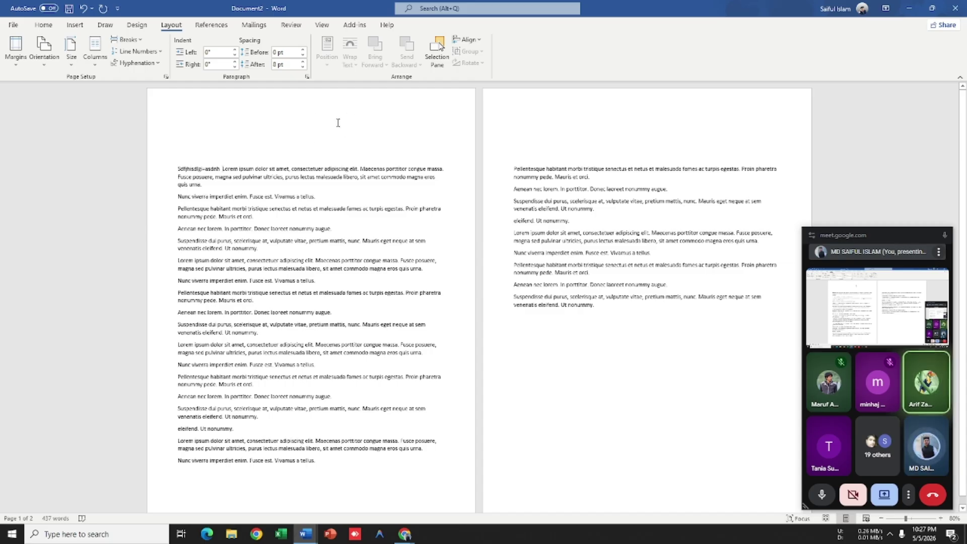
scroll(320, 114, down, 3)
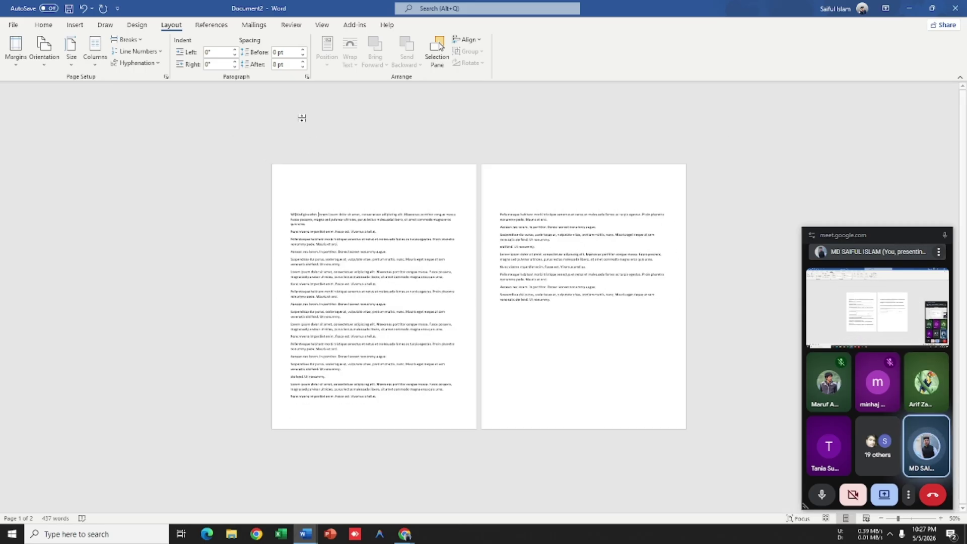
scroll(304, 119, up, 4)
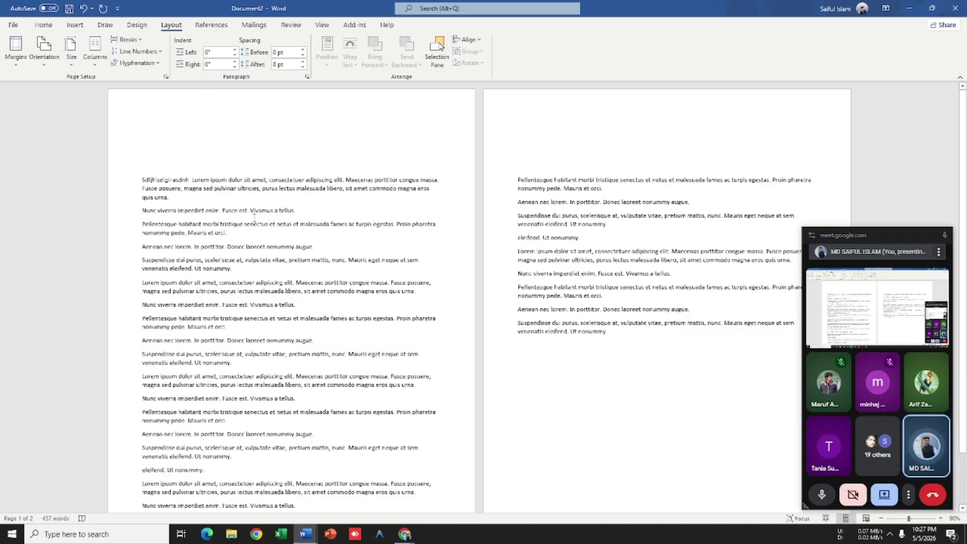
drag(140, 186, 433, 493)
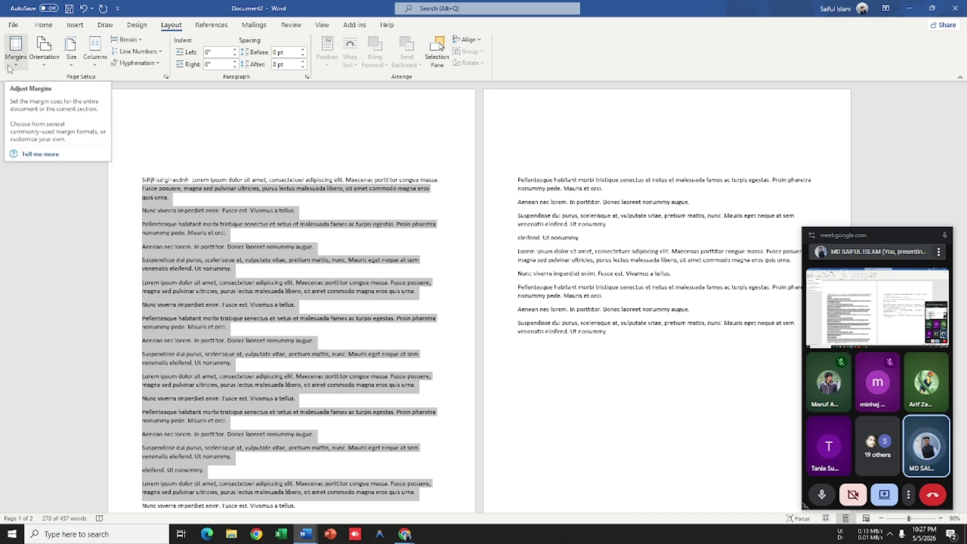
Step: Open the Custom Margins settings and close Page Setup without changing the margins
click(10, 66)
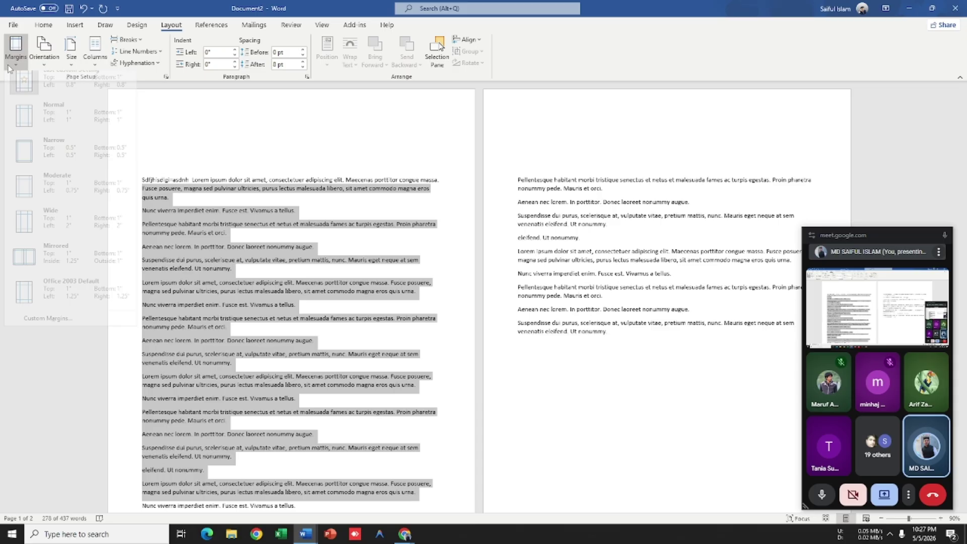
click(46, 327)
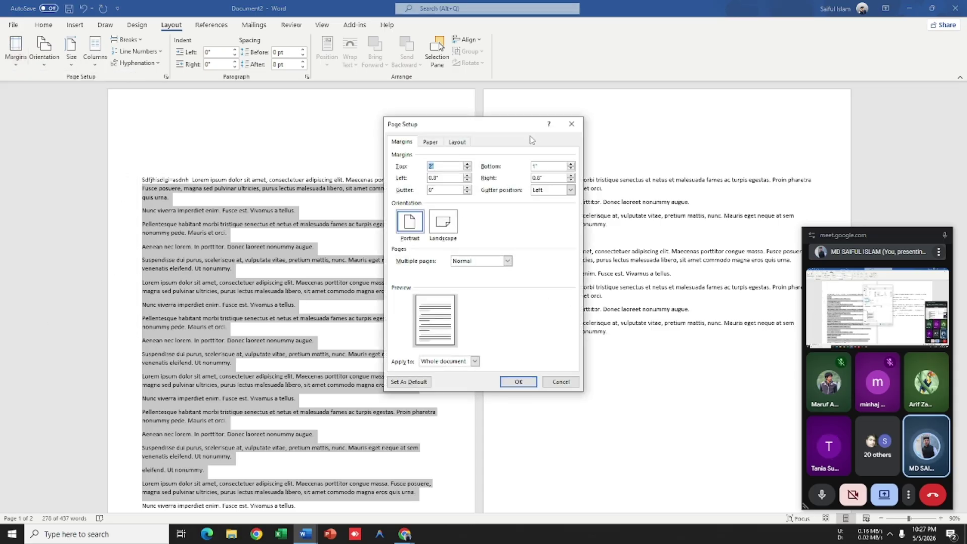
drag(496, 130, 423, 113)
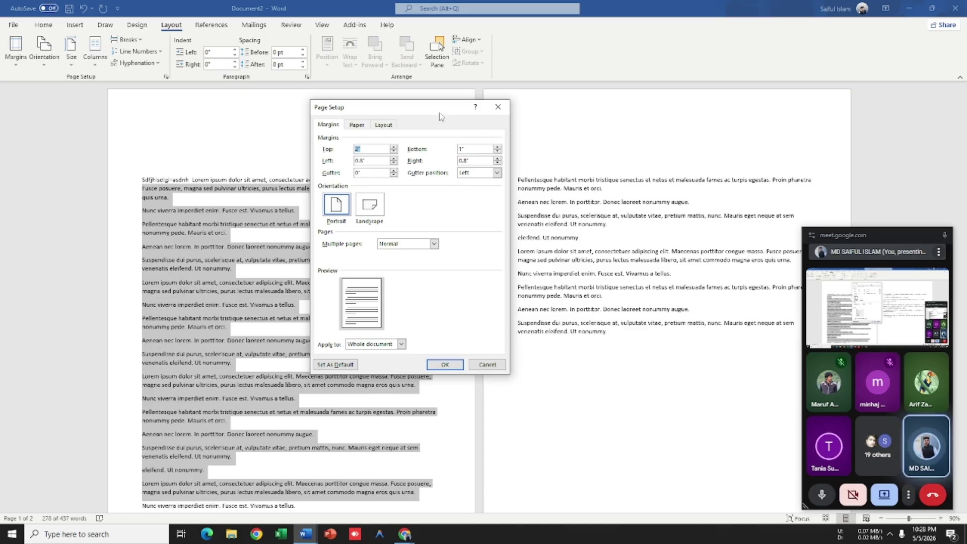
click(494, 113)
ctrl+scroll(296, 236, down, 4)
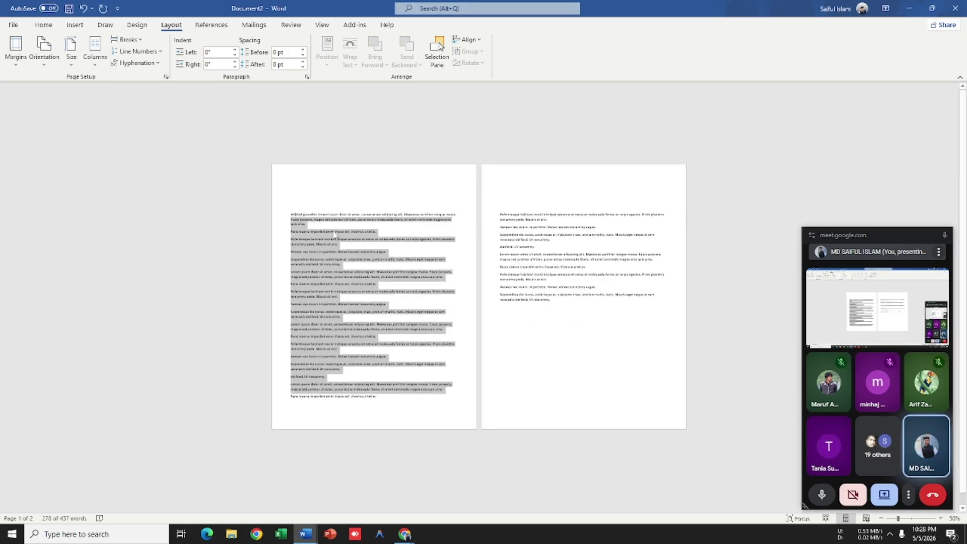
ctrl+scroll(296, 236, up, 3)
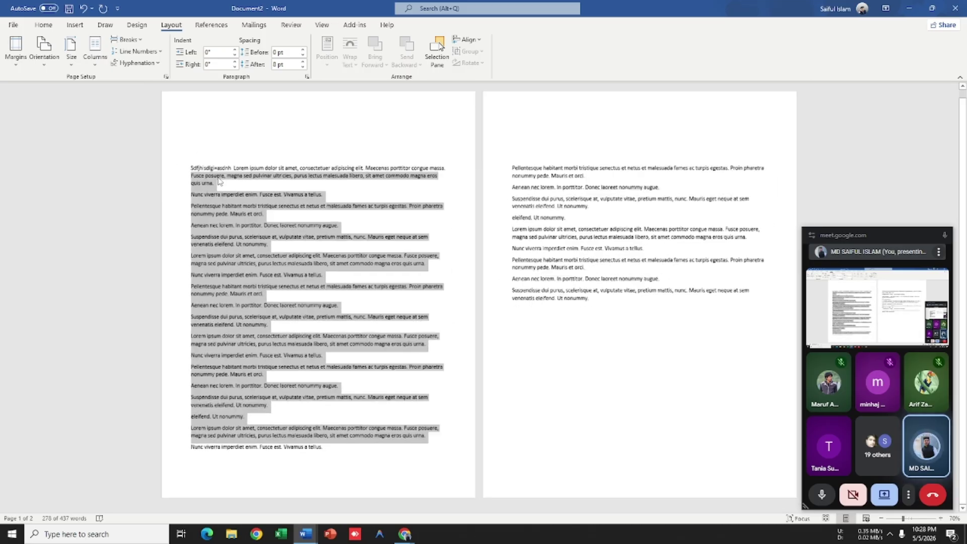
ctrl+scroll(354, 196, down, 2)
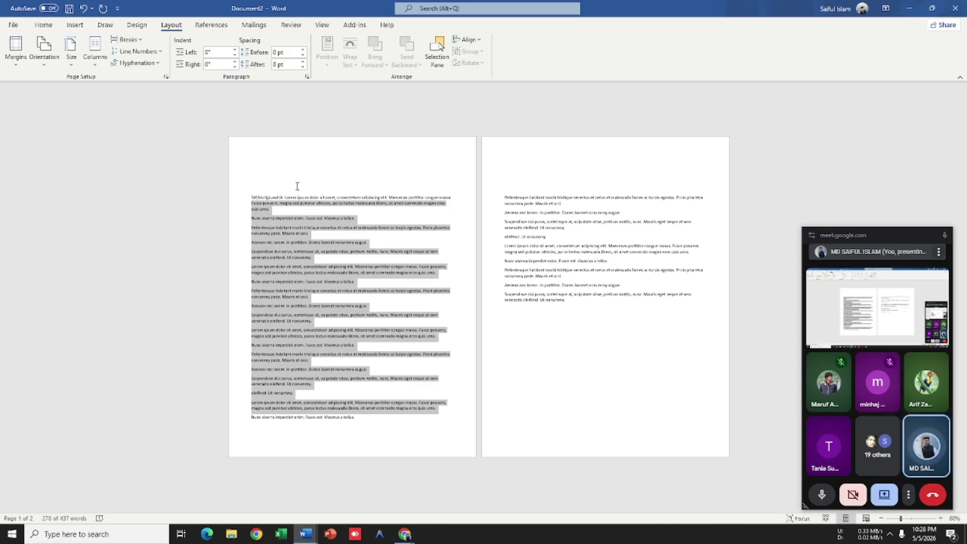
click(15, 50)
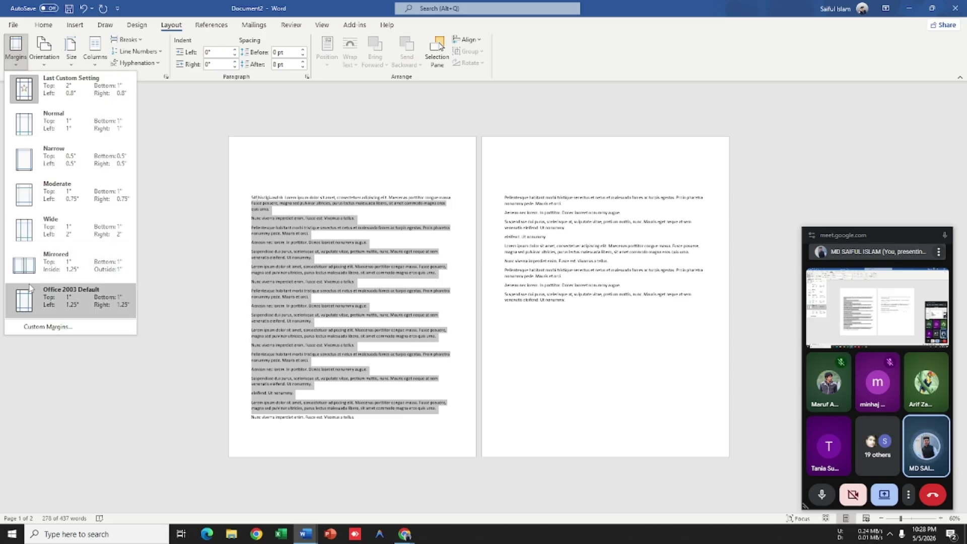
click(26, 323)
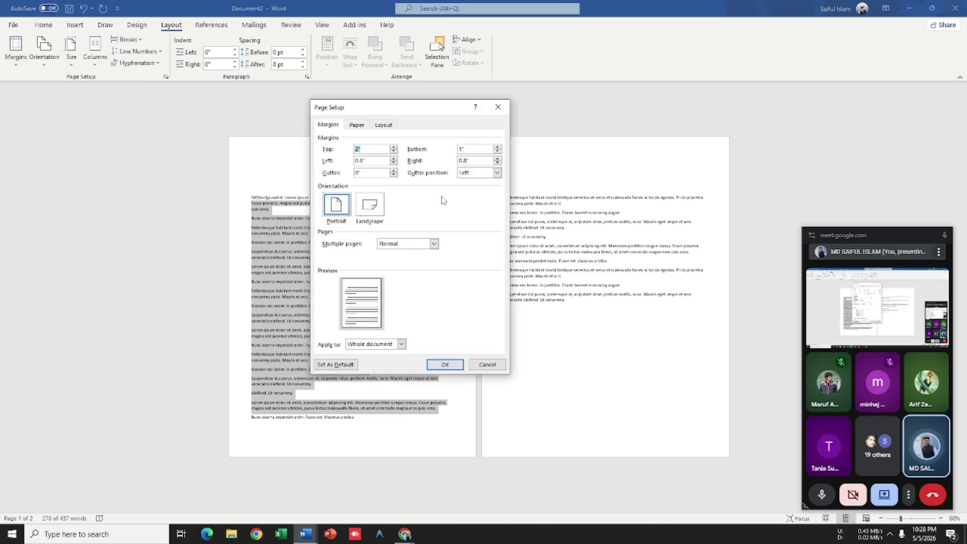
click(497, 174)
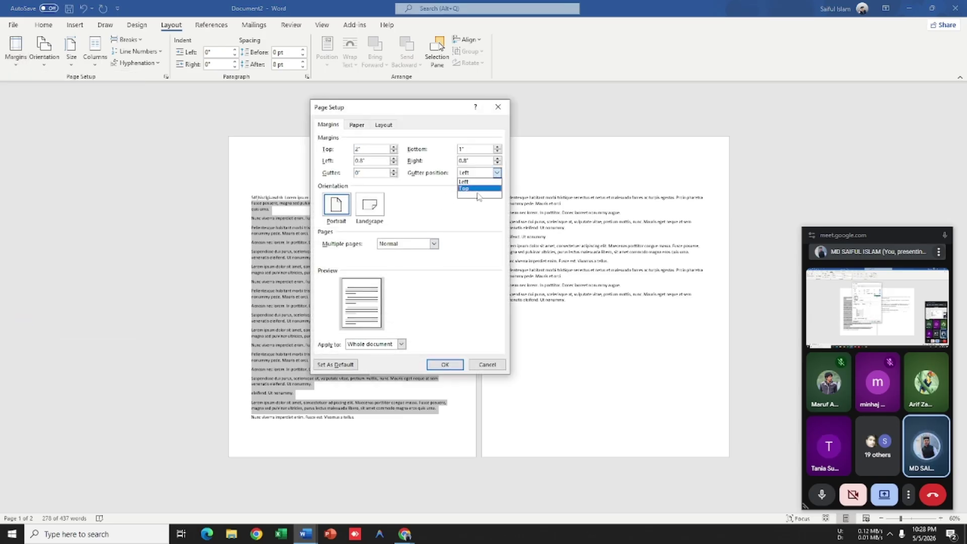
click(498, 107)
click(498, 107)
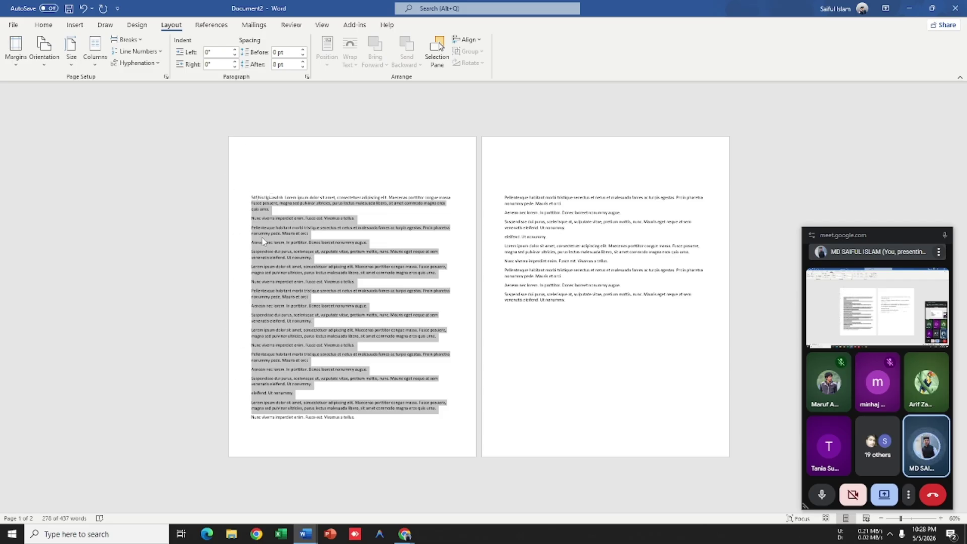
click(252, 204)
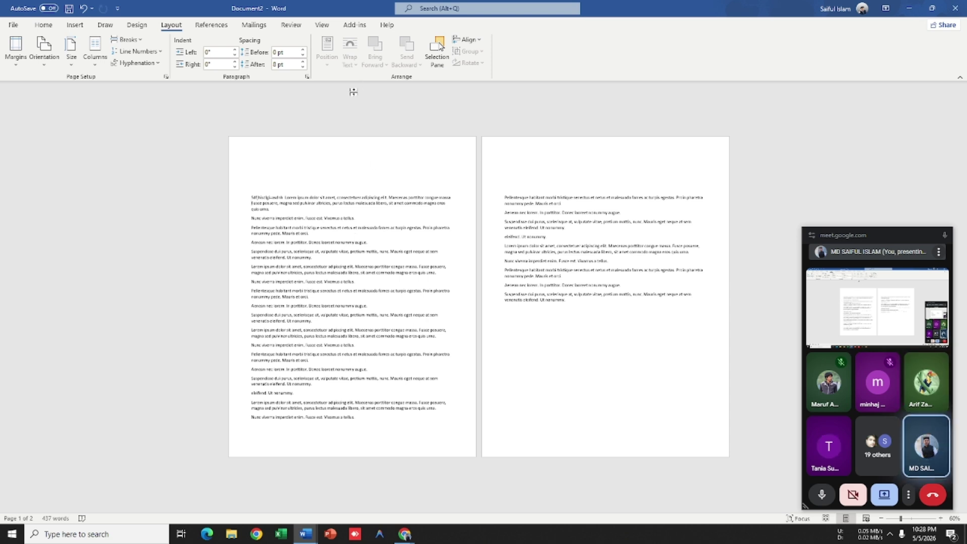
Step: Apply a left gutter via Custom Margins, raised to 1.5 inches then lowered two notches
click(20, 71)
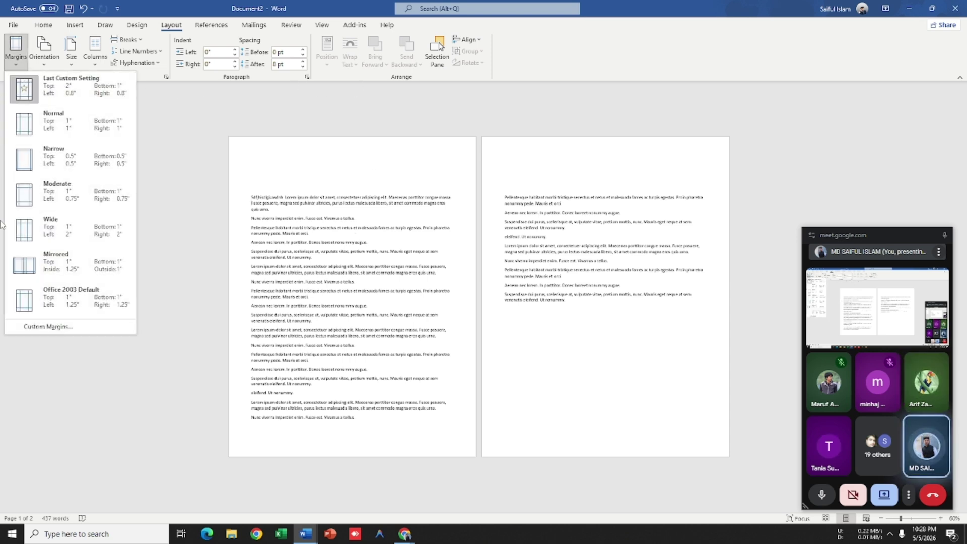
click(38, 330)
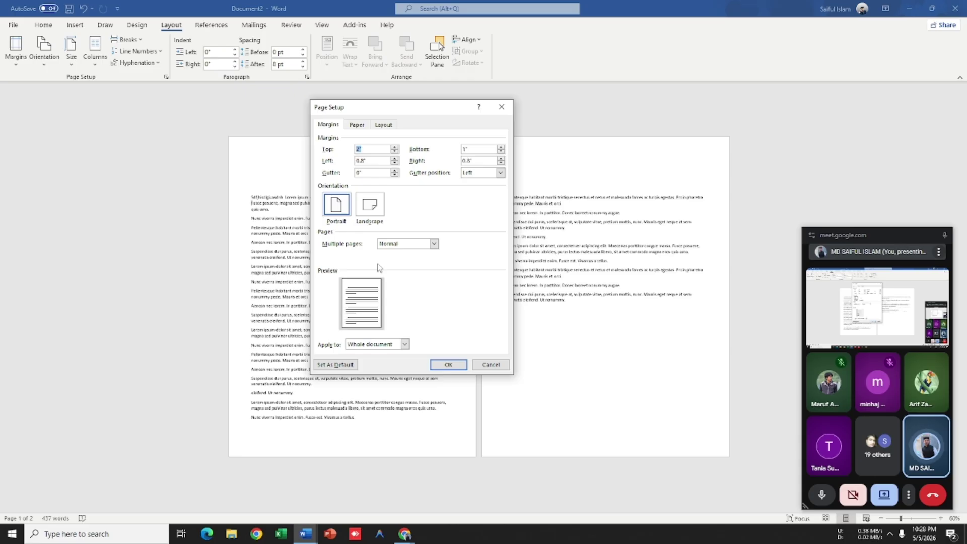
click(394, 171)
click(395, 171)
click(394, 171)
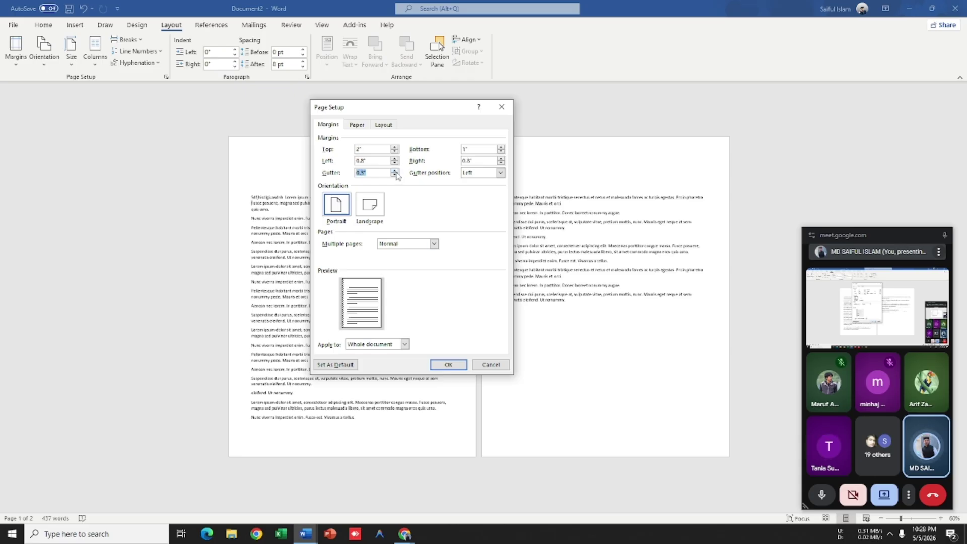
click(395, 171)
click(395, 171)
click(395, 171)
click(395, 170)
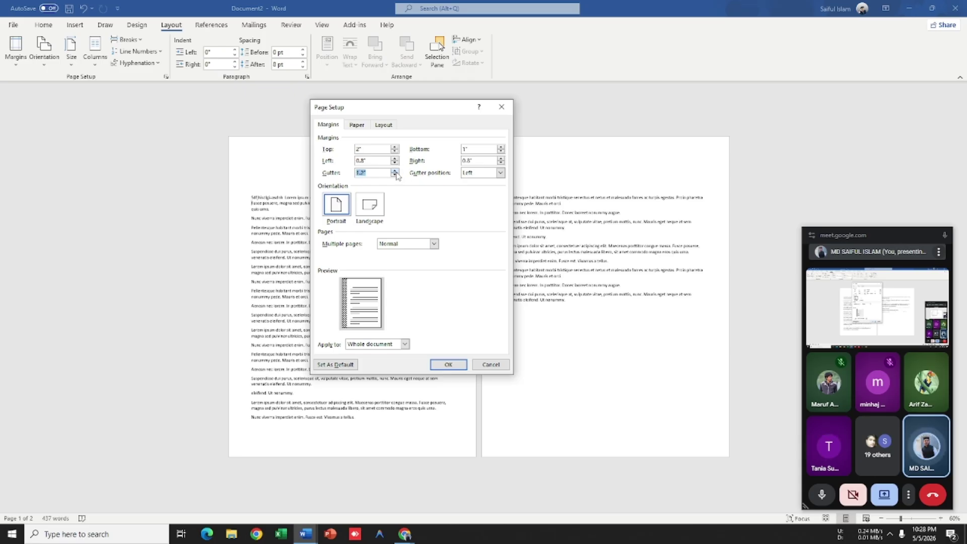
click(395, 171)
click(395, 171)
click(395, 170)
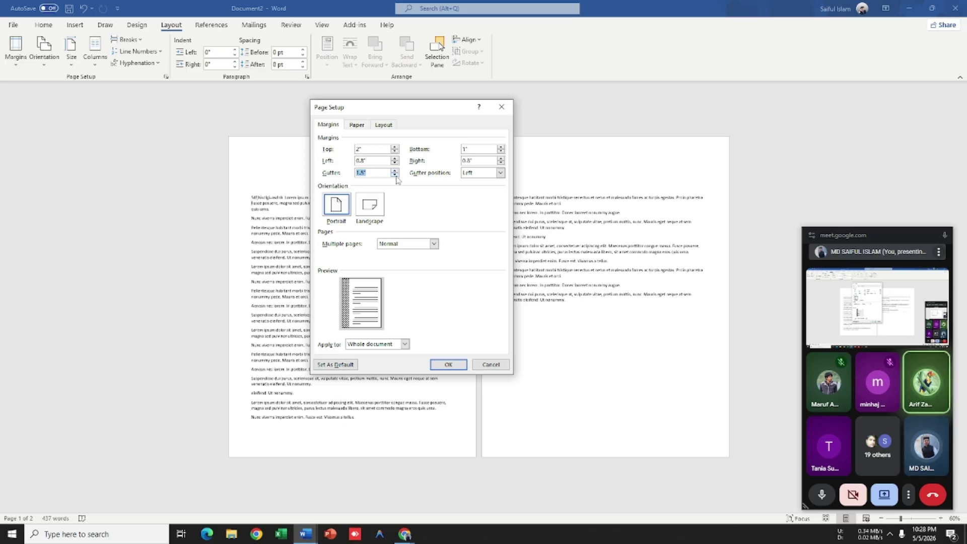
click(395, 176)
click(395, 176)
click(395, 175)
click(395, 176)
click(395, 175)
click(395, 175)
click(394, 176)
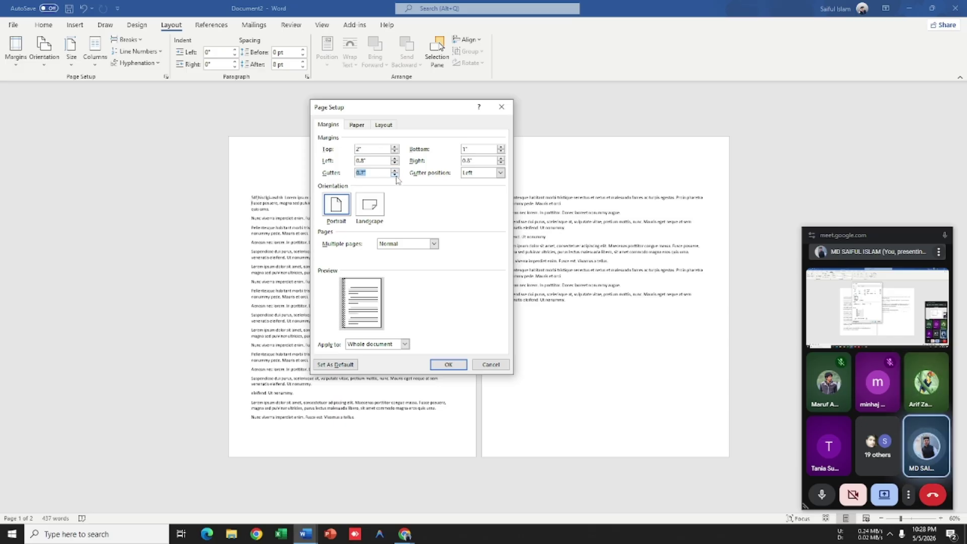
click(448, 364)
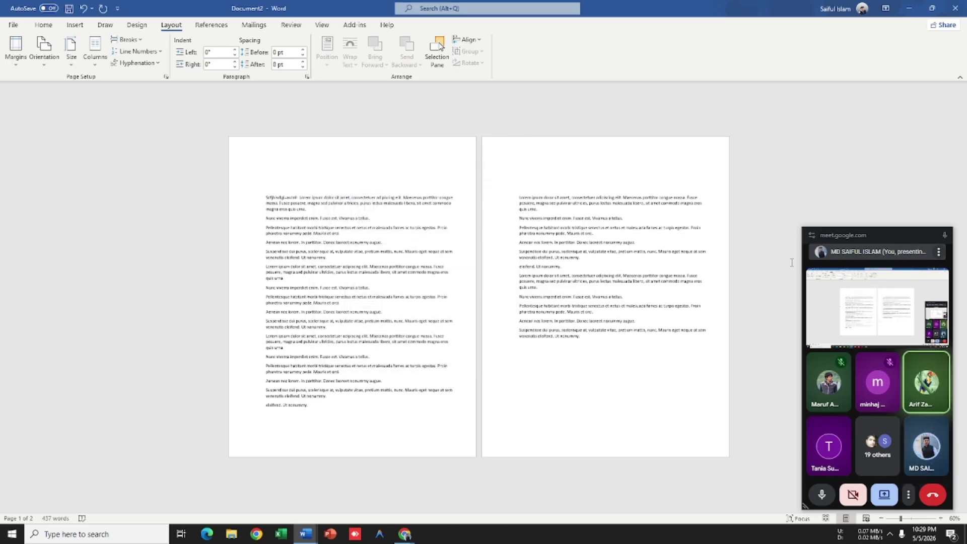
click(16, 51)
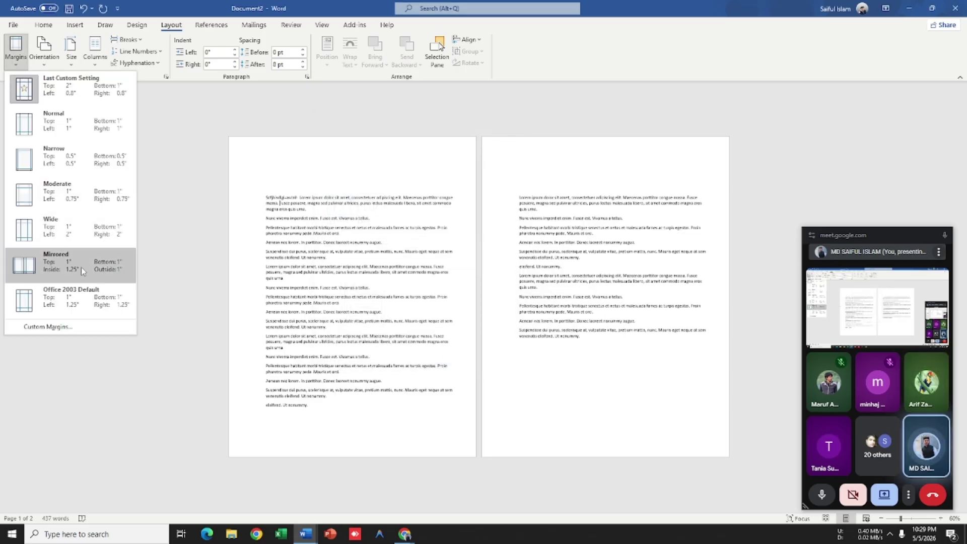
Step: Set the gutter position to Top, widen the gutter, and apply it
click(48, 330)
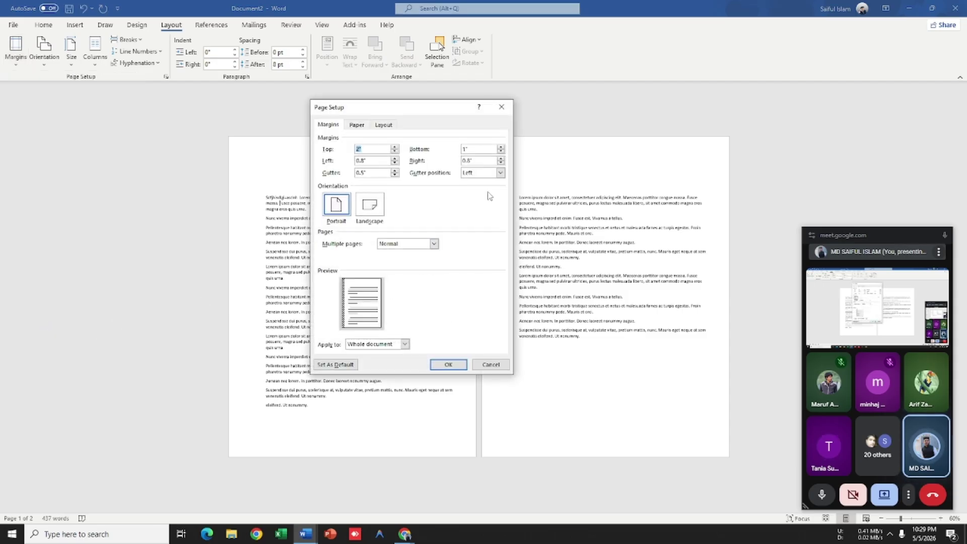
click(501, 173)
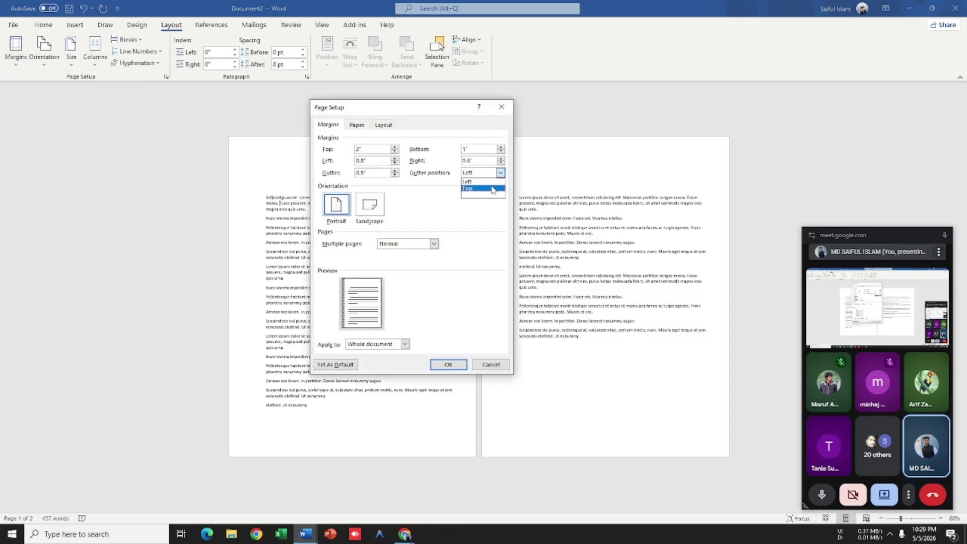
click(481, 186)
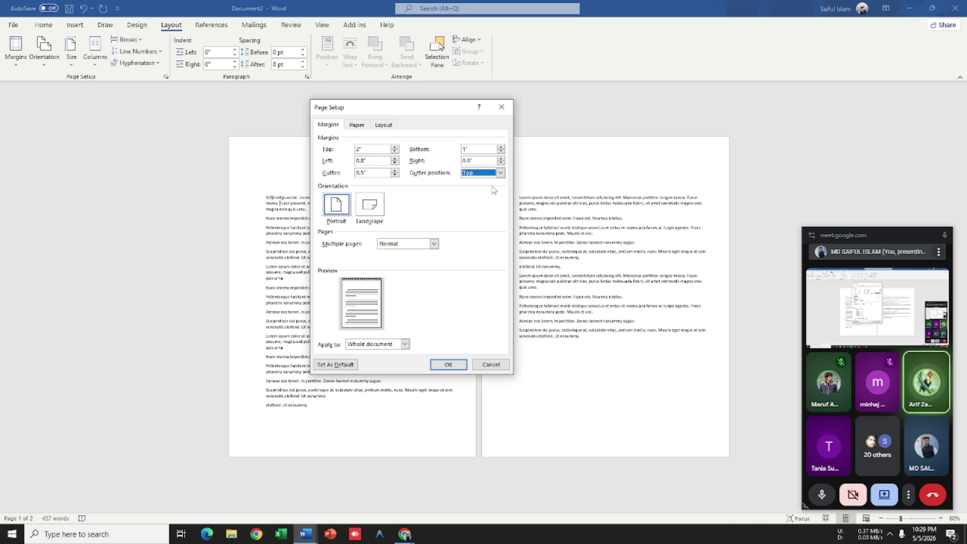
click(395, 171)
click(395, 171)
click(395, 171)
click(395, 171)
click(395, 170)
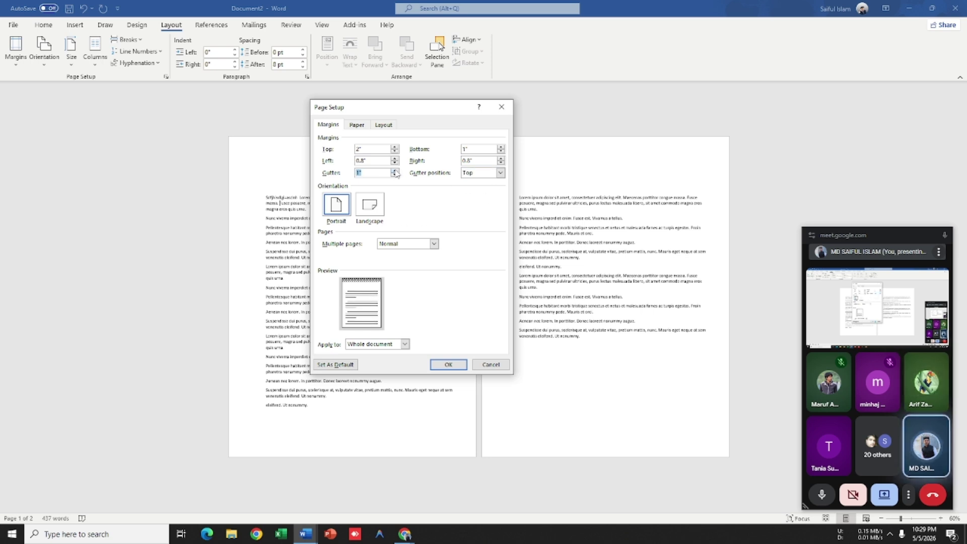
click(395, 171)
click(395, 171)
click(438, 366)
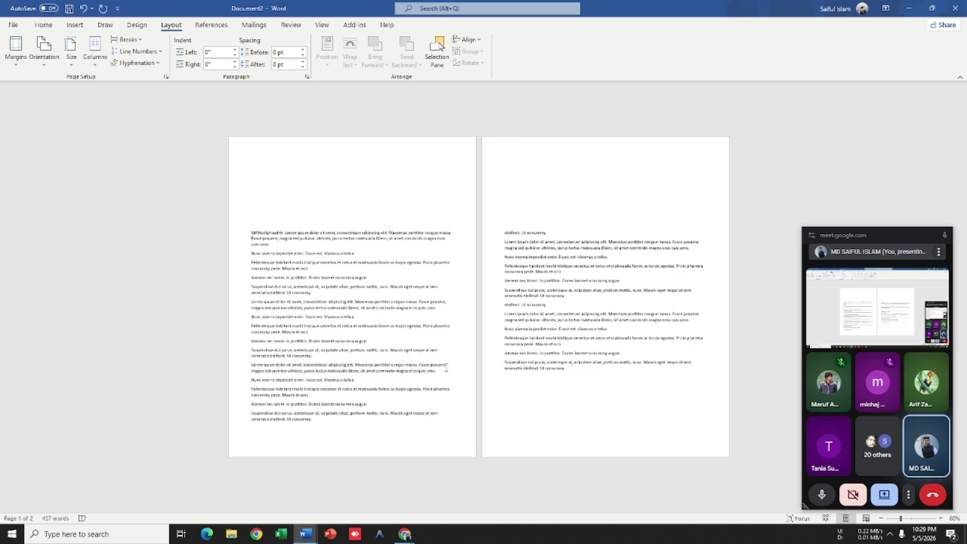
Step: Undo the margin changes and apply the Normal 1-inch margin preset
click(15, 48)
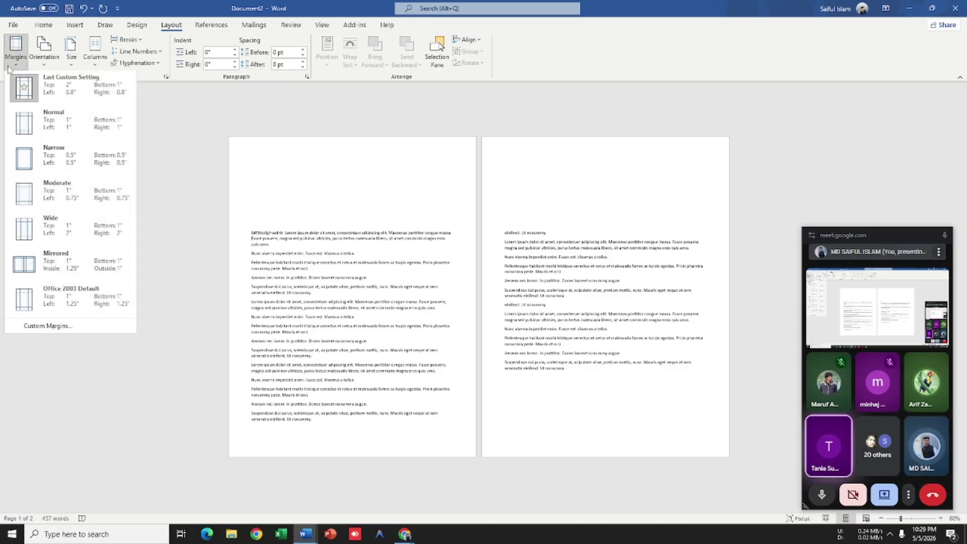
click(229, 203)
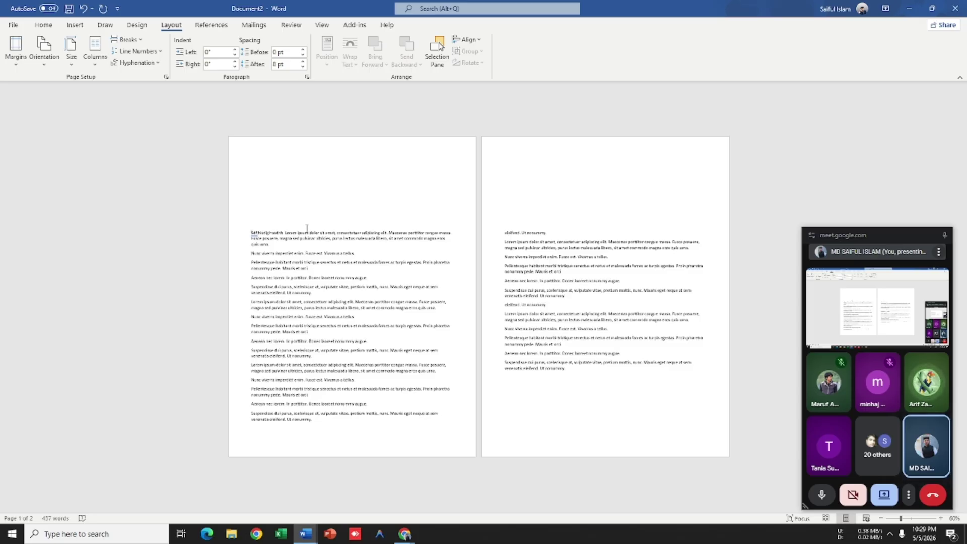
key(ctrl+z)
key(ctrl+z)
key(ctrl+z)
key(ctrl+z)
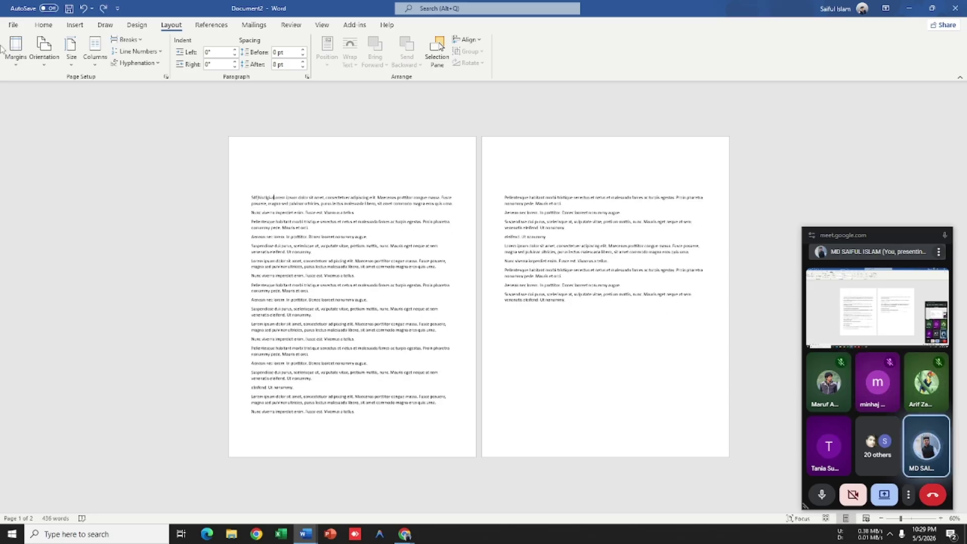
click(16, 49)
click(59, 131)
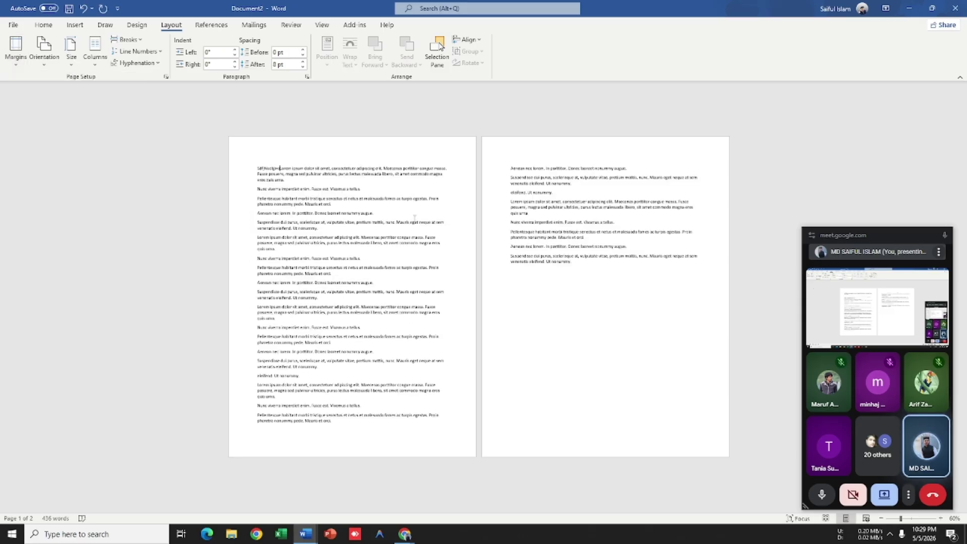
Step: Join the Nunc viverra, Pellentesque and Aenean paragraphs onto the first paragraph
scroll(459, 123, up, 3)
scroll(343, 228, down, 2)
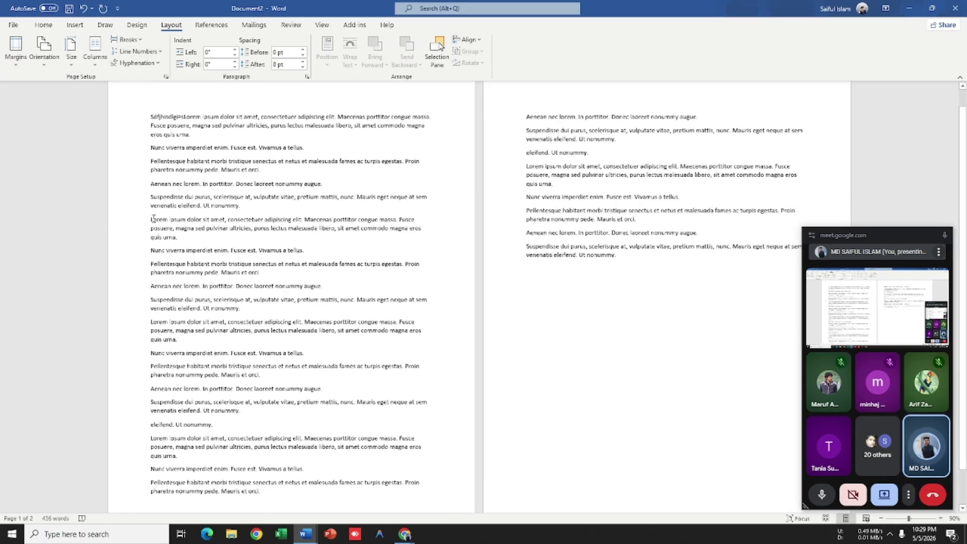
scroll(344, 228, up, 2)
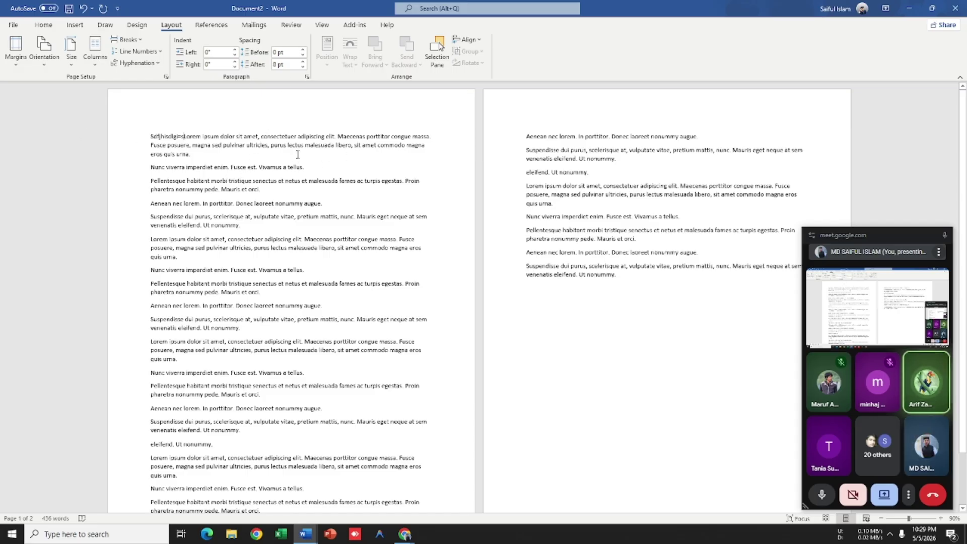
scroll(463, 151, down, 2)
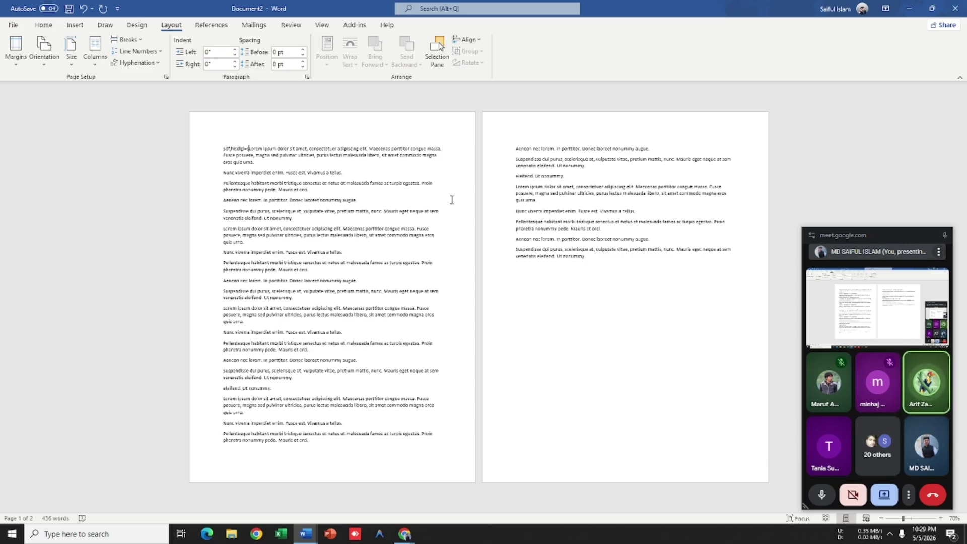
click(224, 172)
key(BackSpace)
click(223, 173)
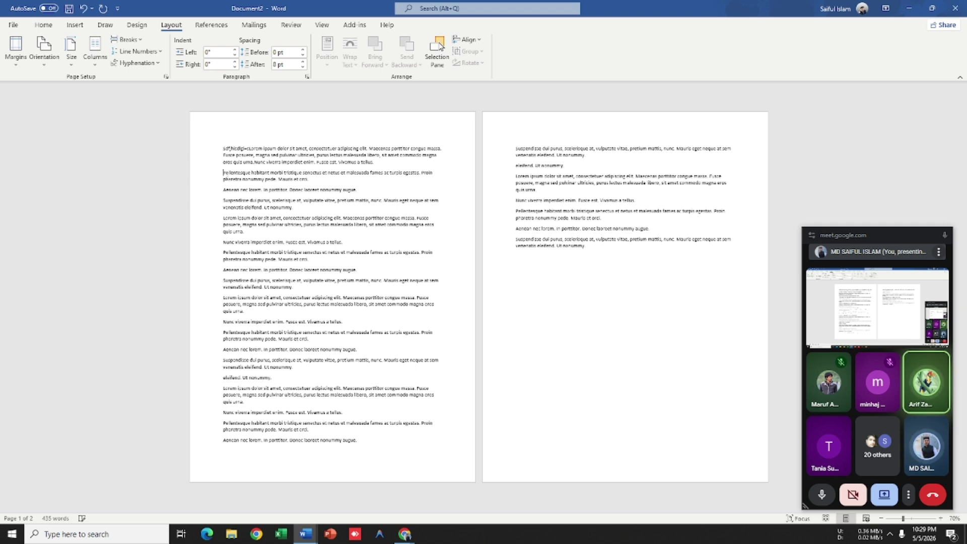
key(BackSpace)
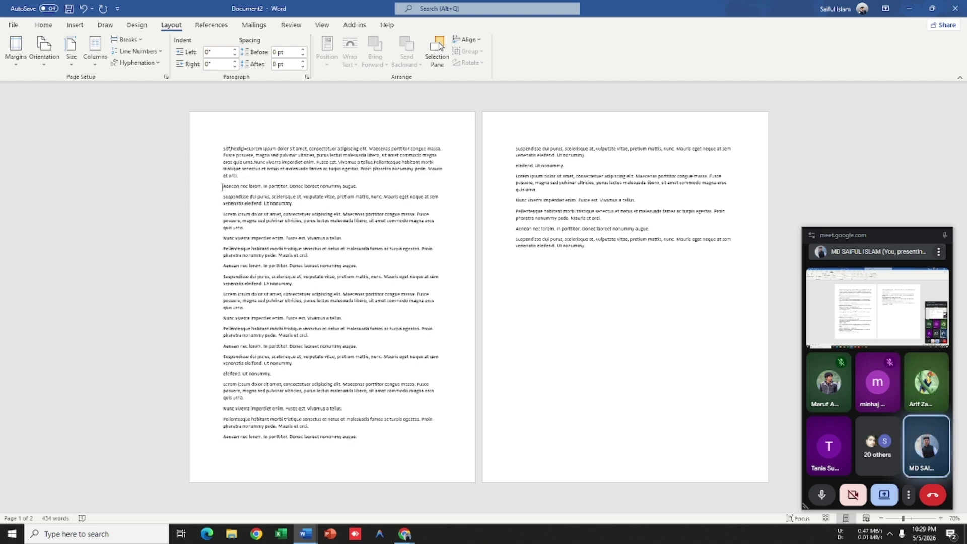
click(224, 187)
key(BackSpace)
Step: Join the remaining Suspendisse, Lorem ipsum, Nunc viverra and following paragraphs onto the first
click(223, 186)
key(BackSpace)
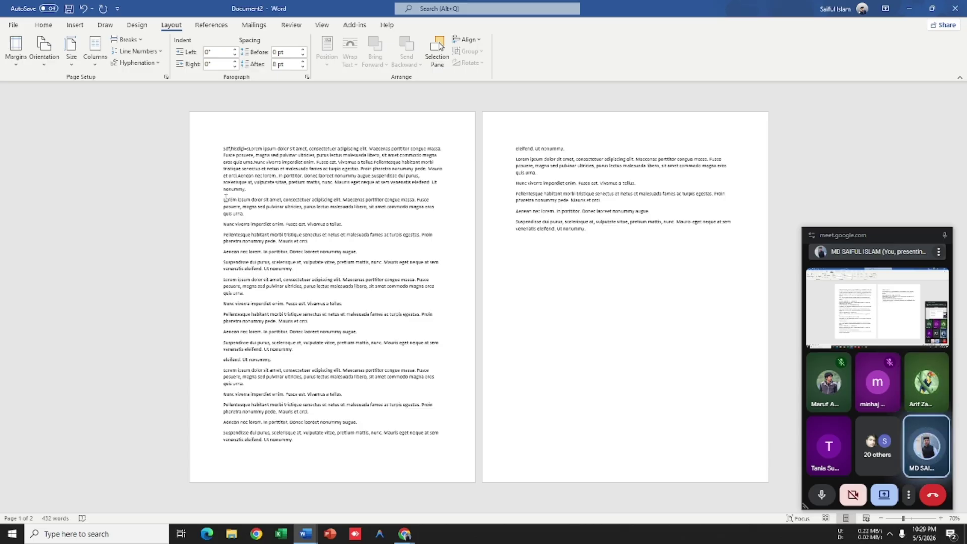
click(224, 199)
key(BackSpace)
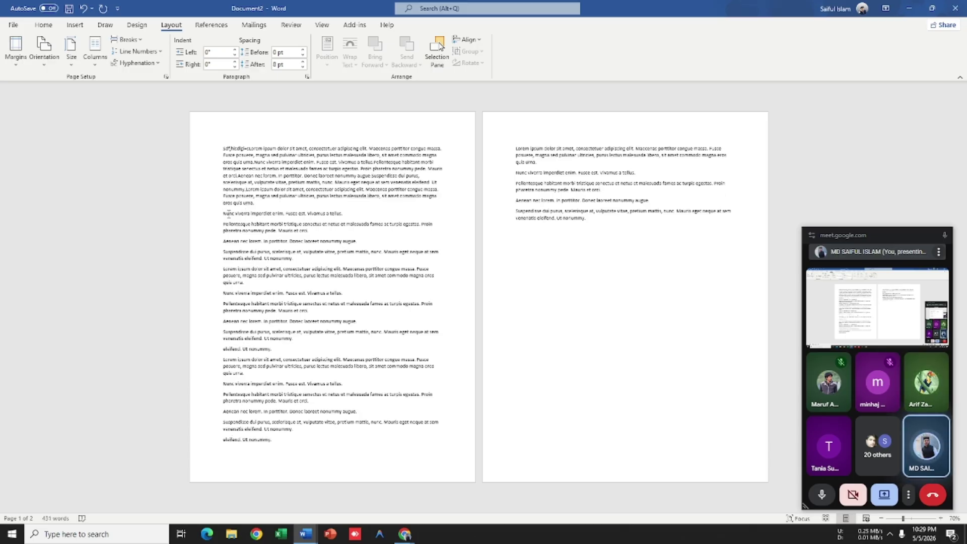
click(221, 215)
key(BackSpace)
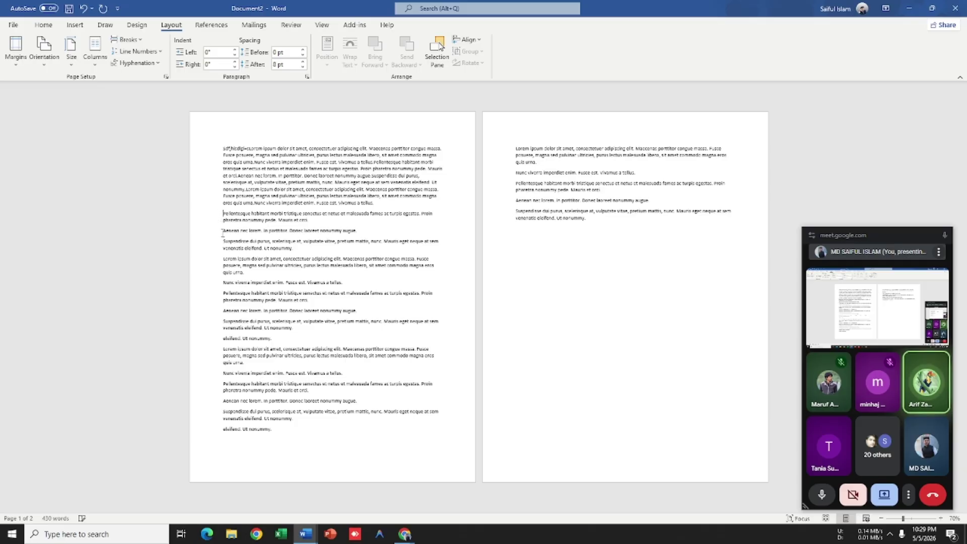
key(BackSpace)
key(BackSpace)
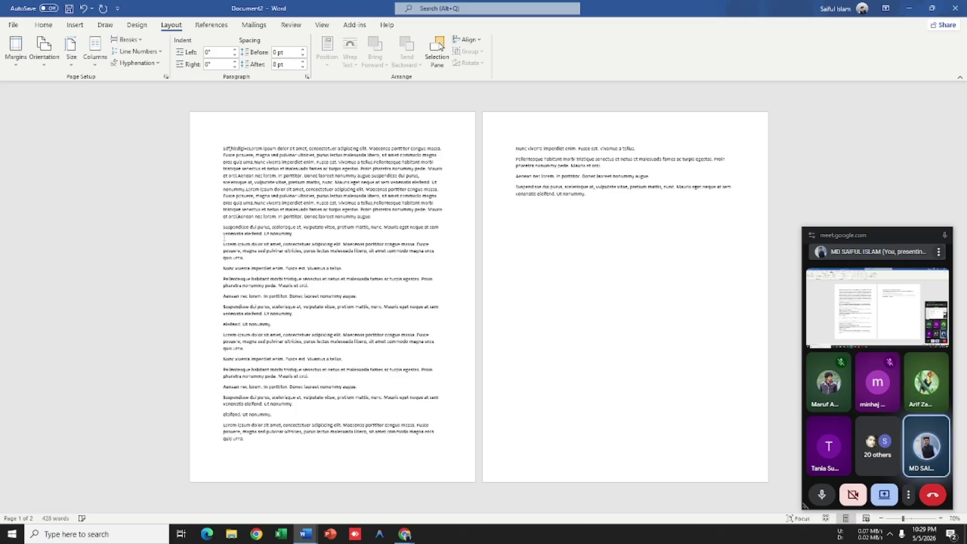
click(224, 227)
key(BackSpace)
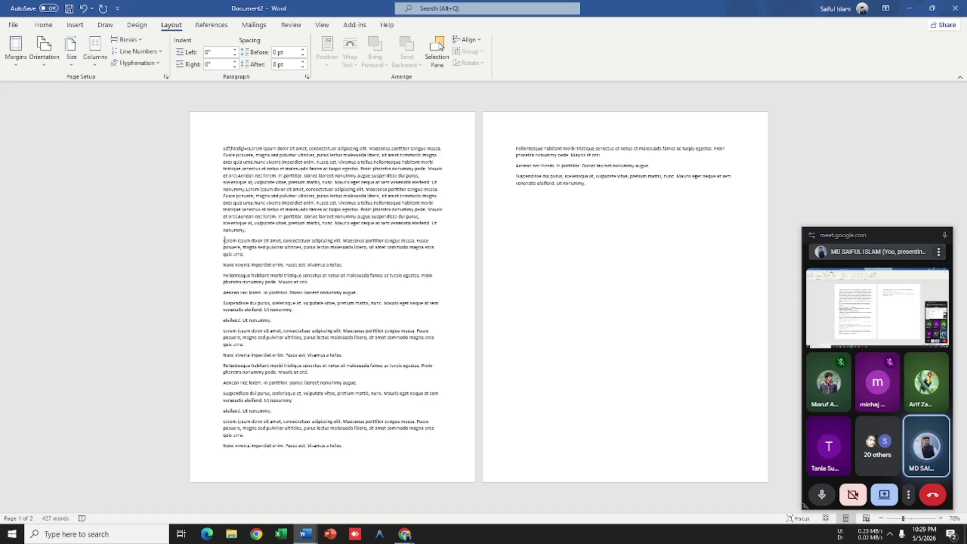
key(BackSpace)
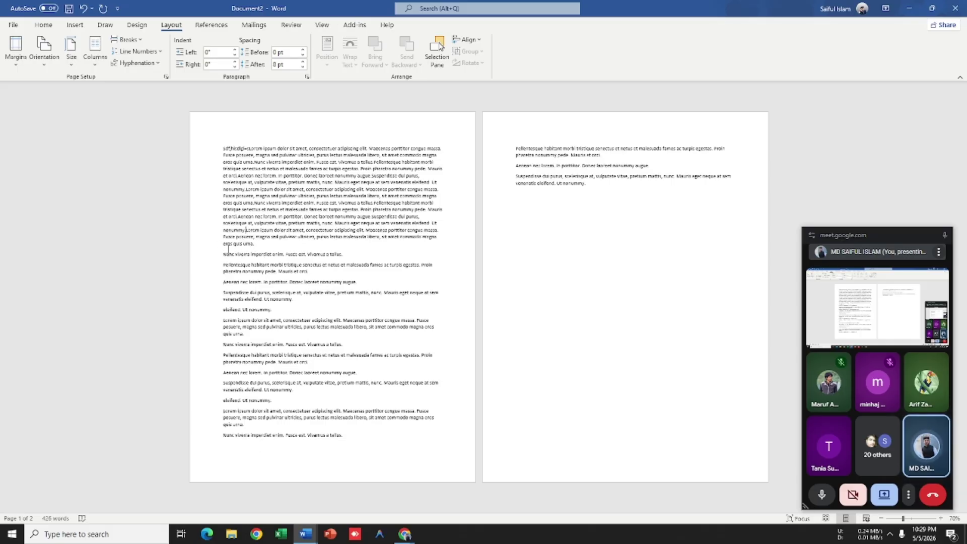
click(224, 254)
key(BackSpace)
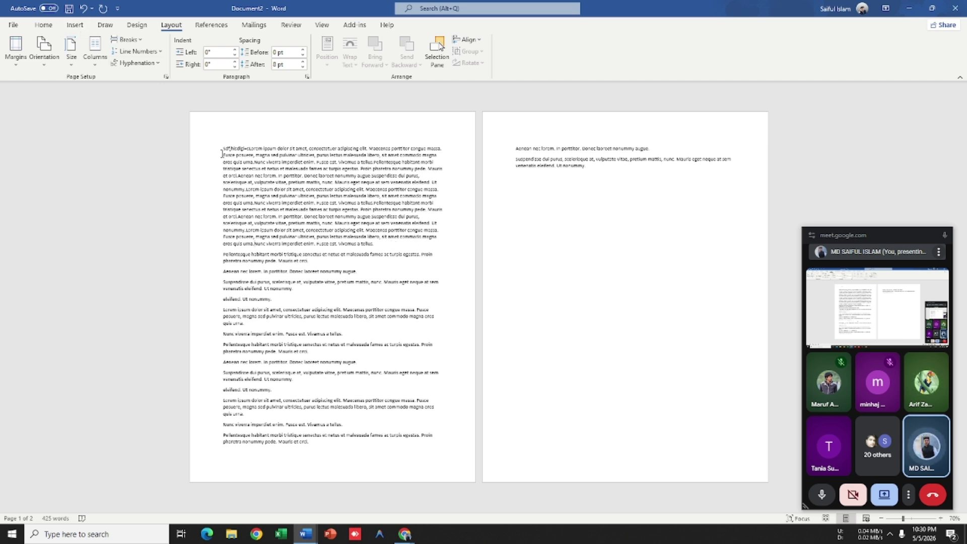
Step: Apply Justify alignment to the merged first Lorem ipsum paragraph
drag(222, 148, 233, 247)
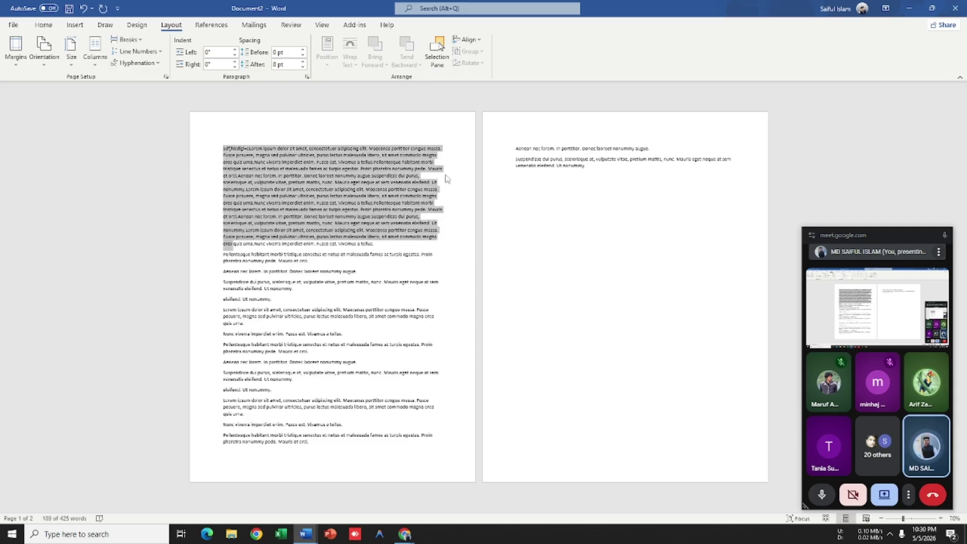
click(456, 157)
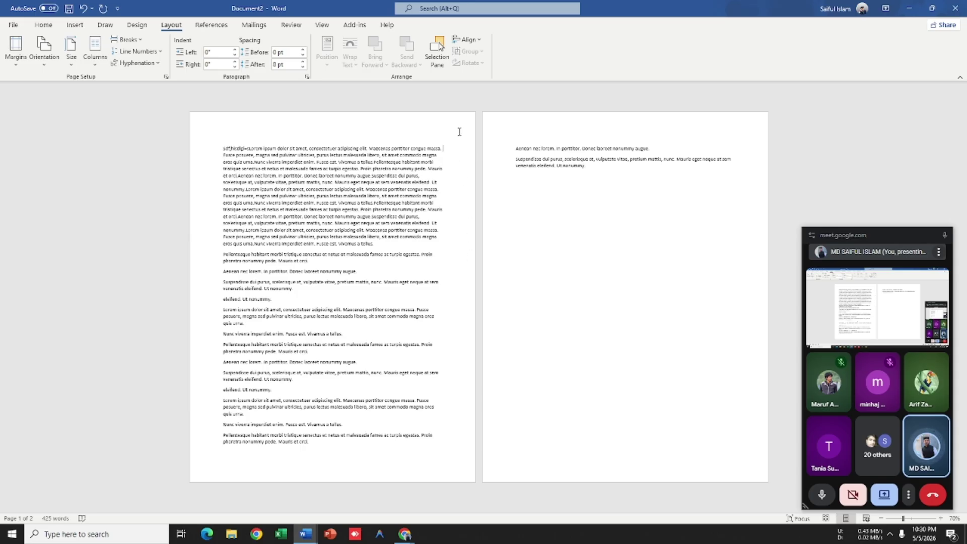
drag(453, 244, 182, 137)
click(297, 175)
click(43, 25)
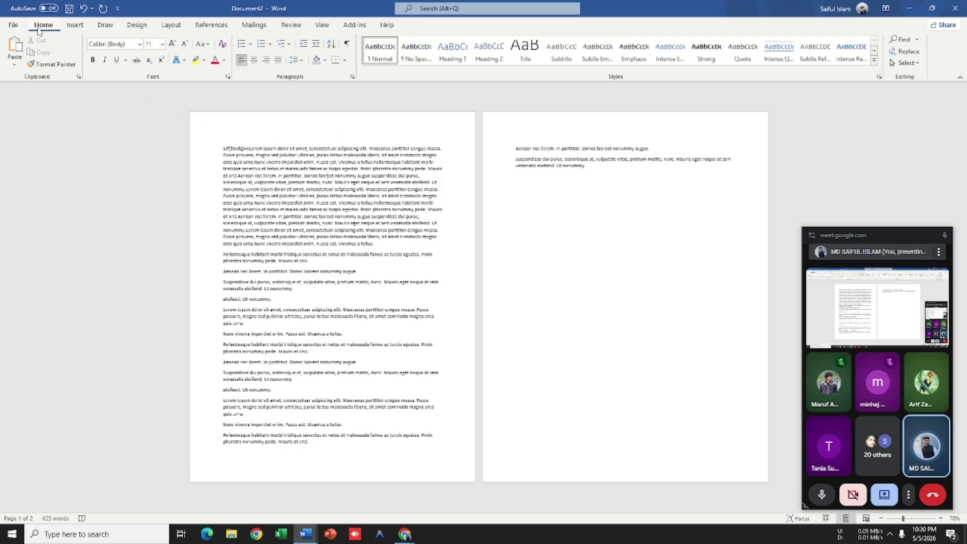
click(279, 61)
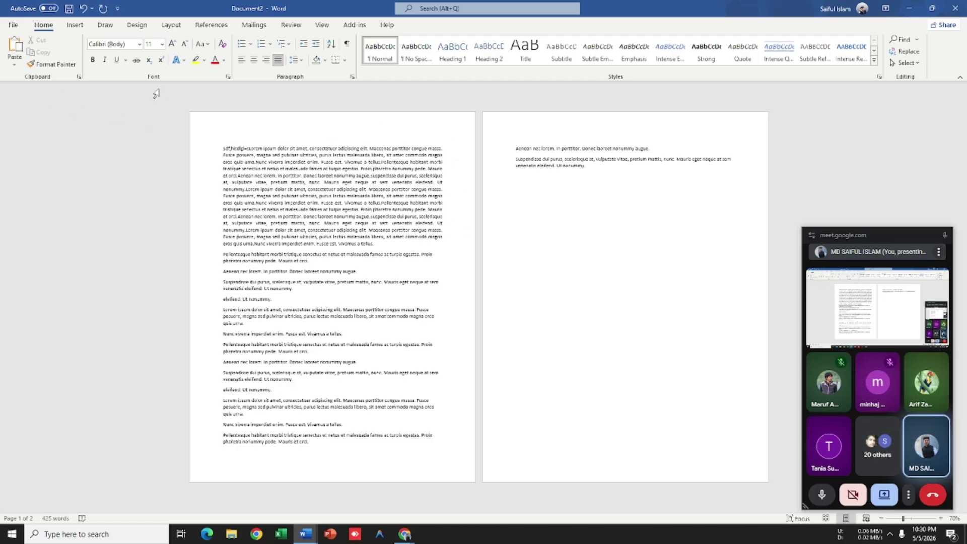
click(175, 27)
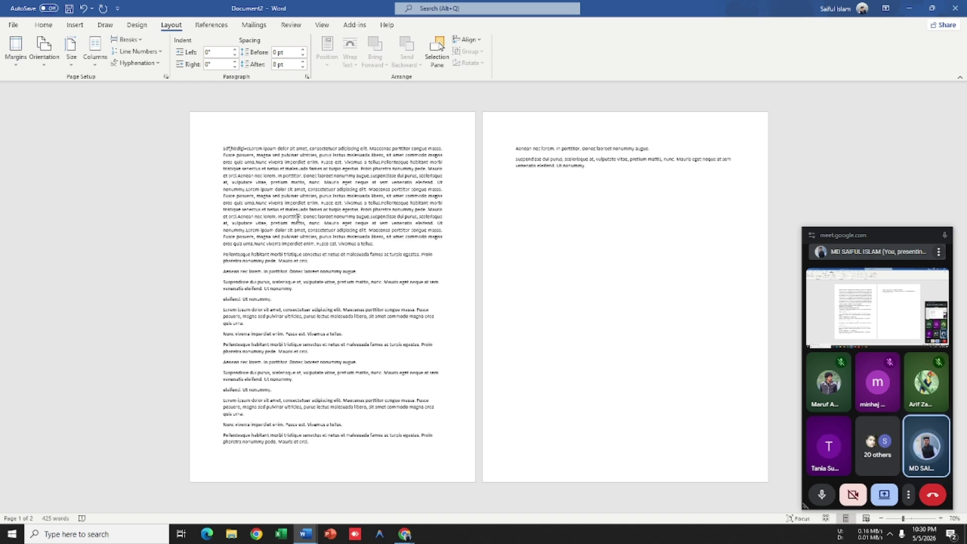
scroll(123, 167, up, 3)
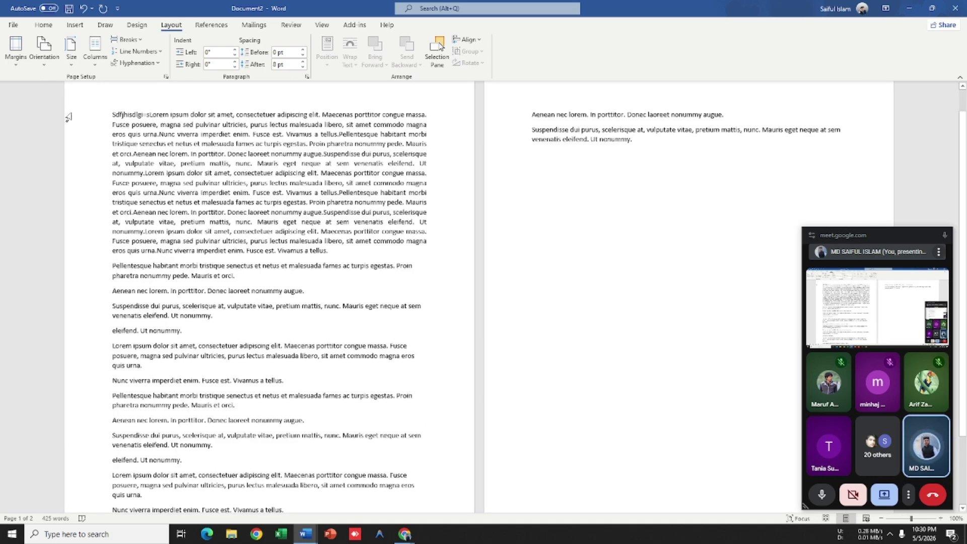
scroll(130, 161, down, 2)
scroll(130, 162, down, 2)
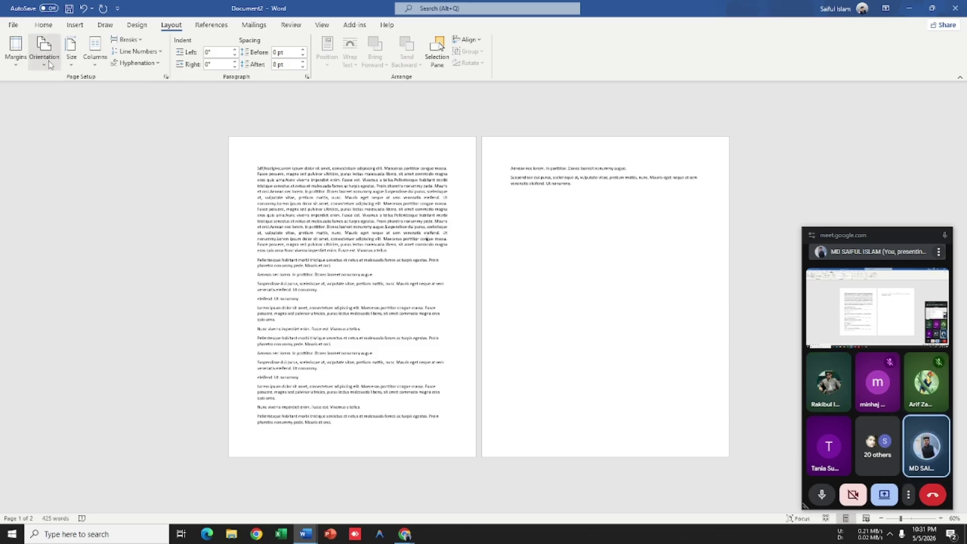
click(50, 64)
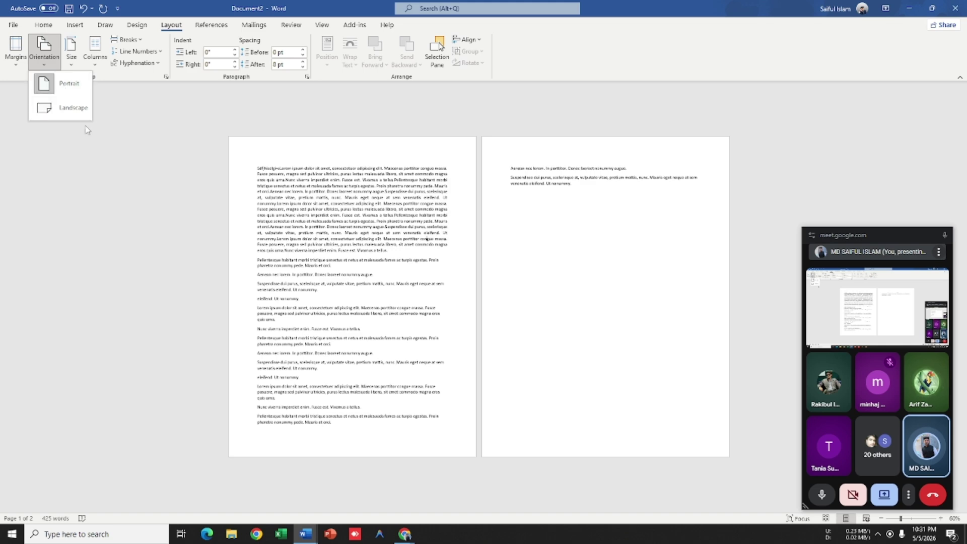
click(75, 110)
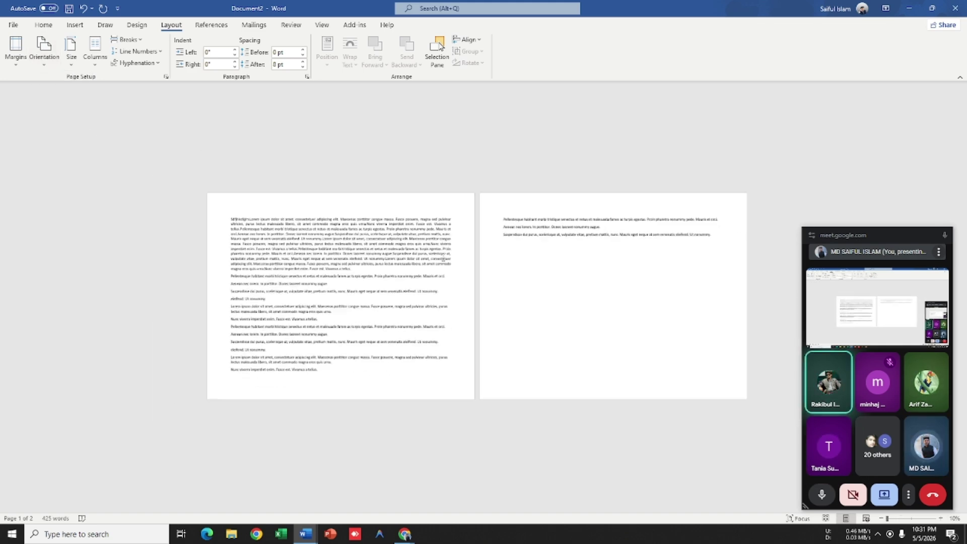
scroll(504, 297, down, 1)
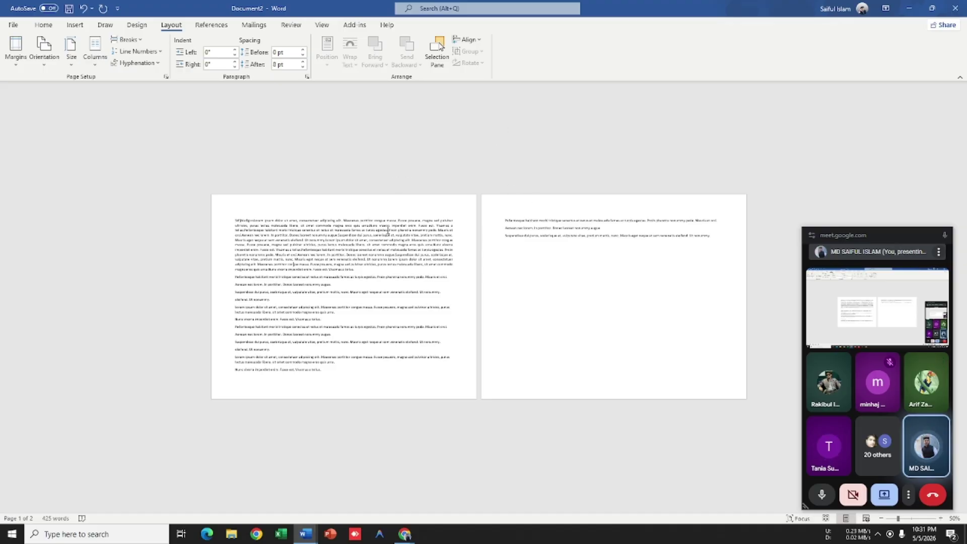
scroll(388, 232, up, 4)
scroll(614, 233, down, 3)
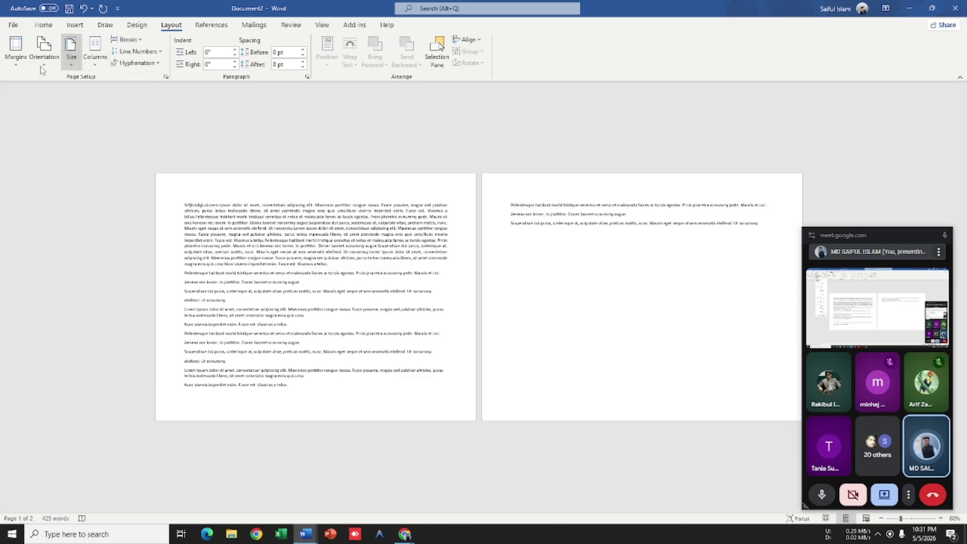
click(43, 53)
click(55, 85)
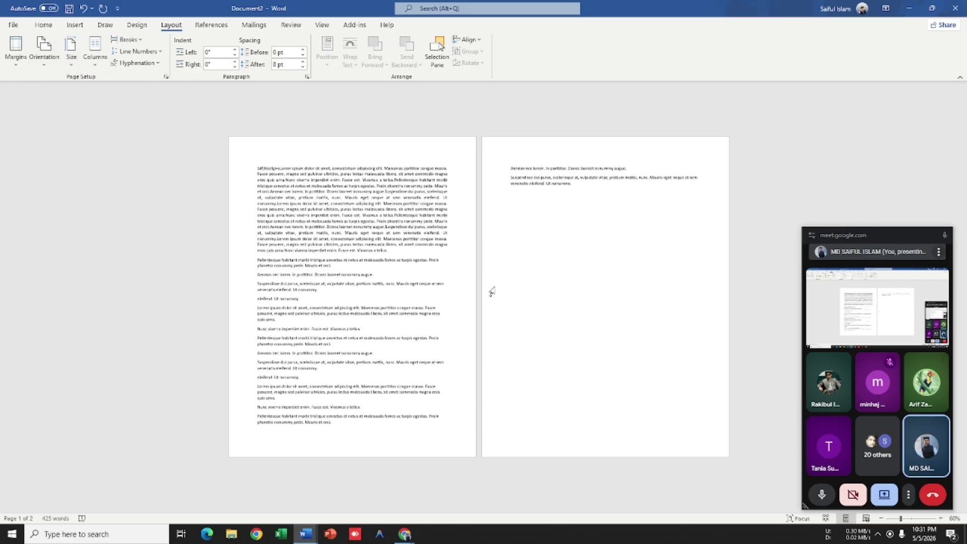
scroll(491, 270, up, 4)
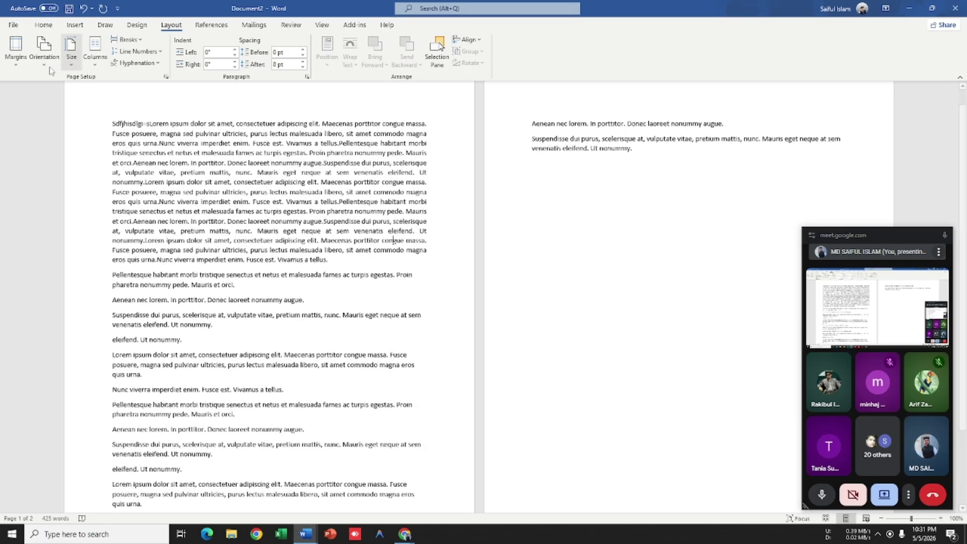
click(44, 50)
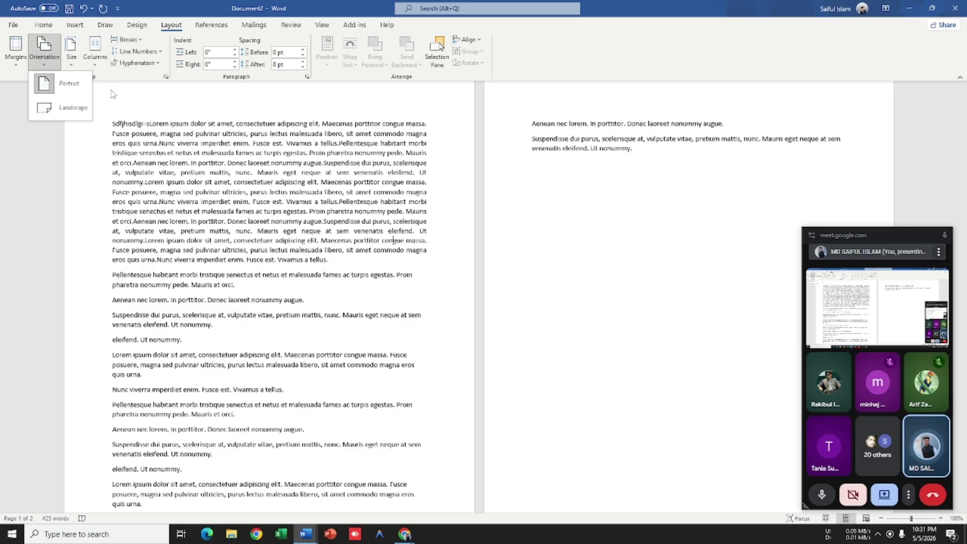
click(655, 171)
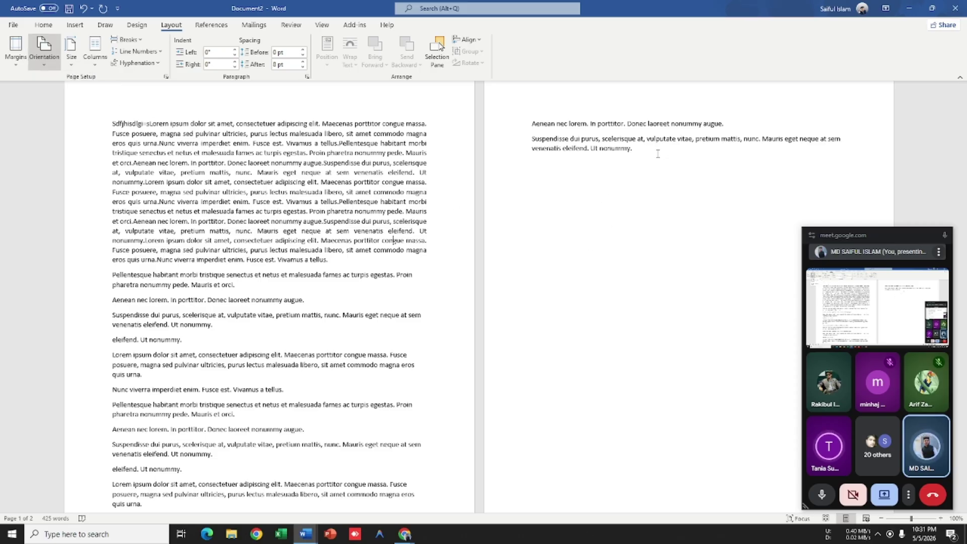
drag(680, 156, 461, 157)
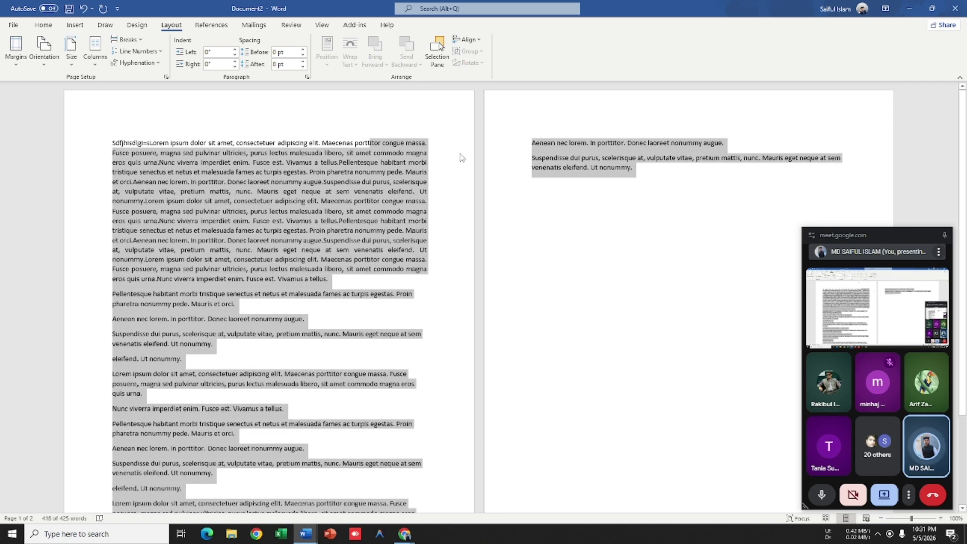
click(602, 195)
click(44, 50)
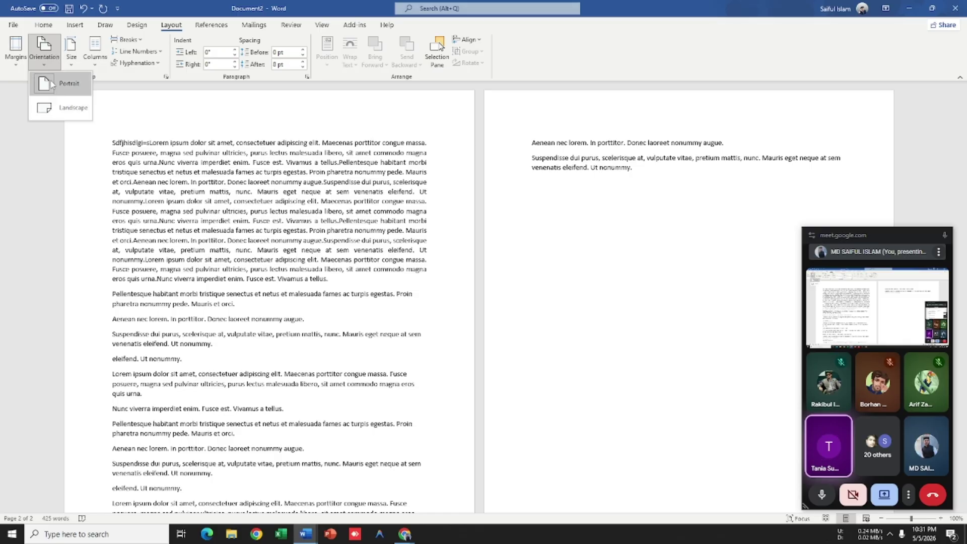
click(64, 106)
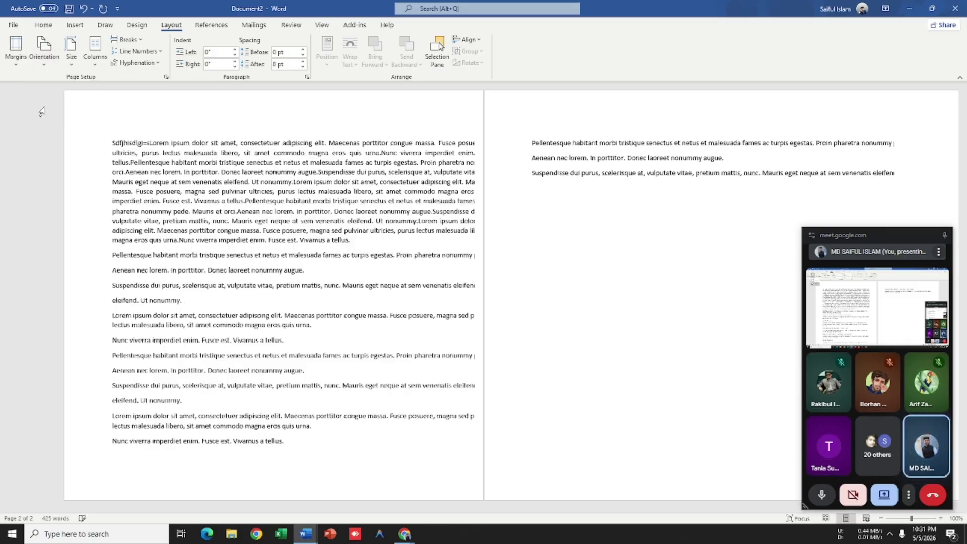
click(43, 50)
click(56, 81)
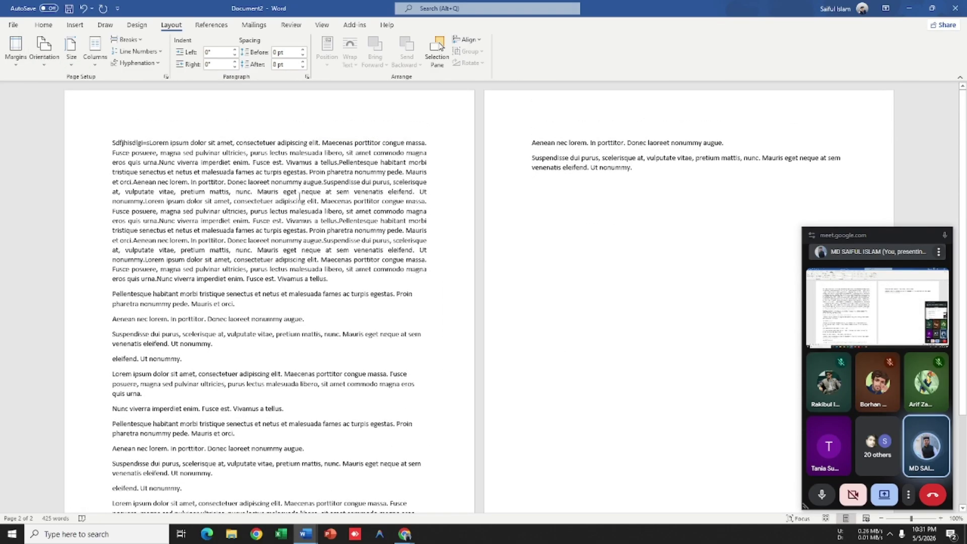
ctrl+scroll(264, 191, down, 5)
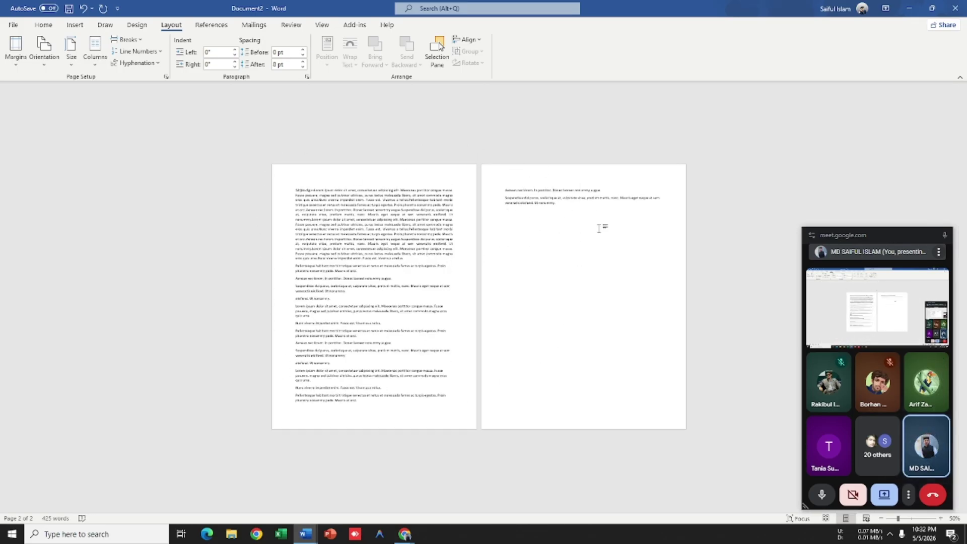
ctrl+scroll(518, 213, up, 2)
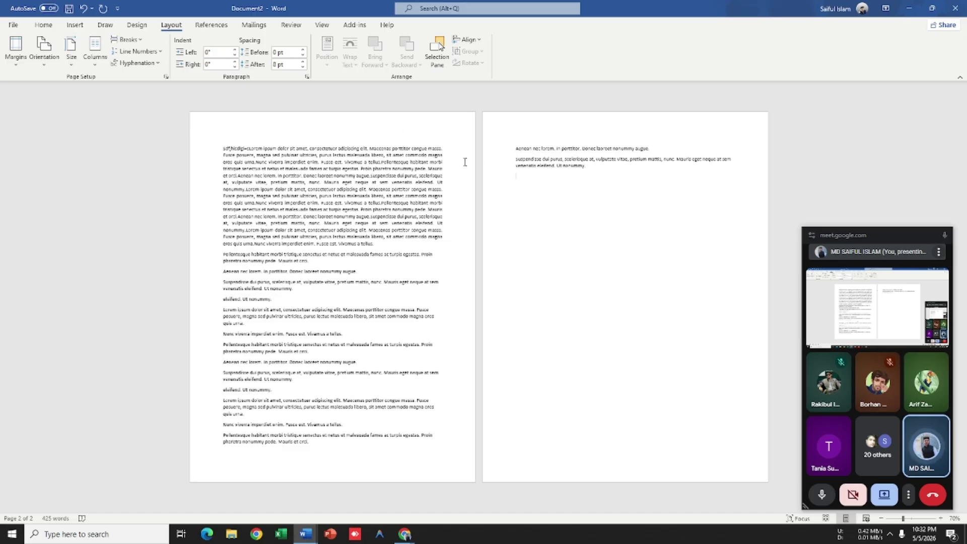
ctrl+scroll(434, 155, down, 2)
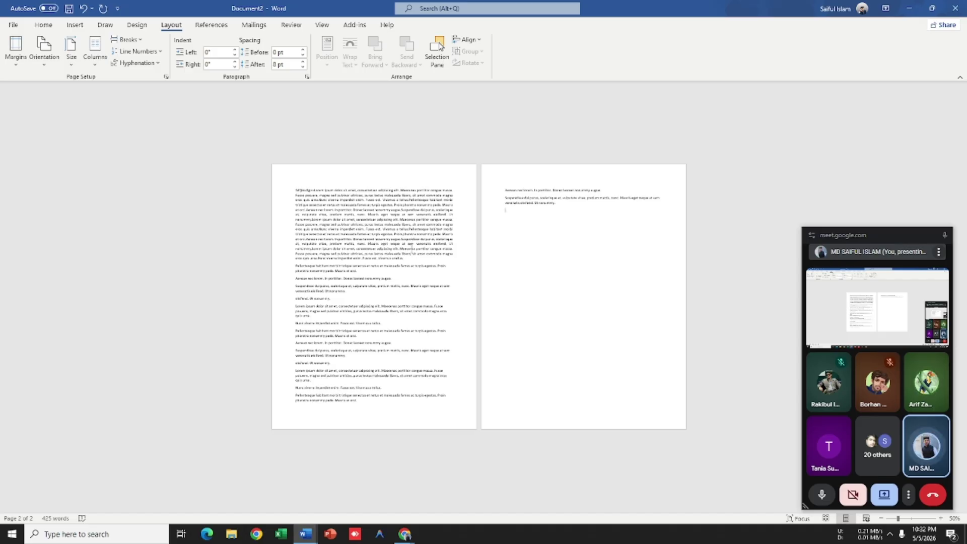
ctrl+scroll(412, 249, up, 1)
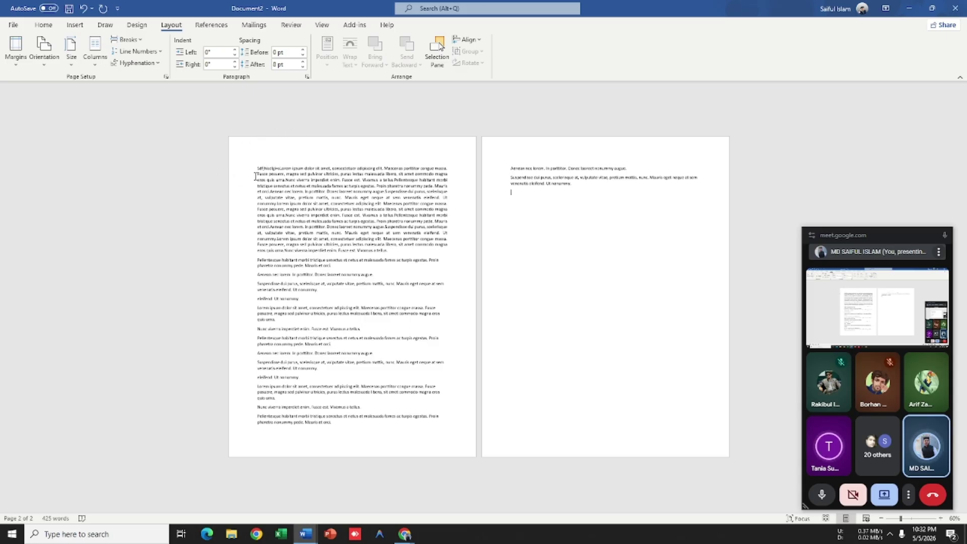
scroll(388, 246, up, 1)
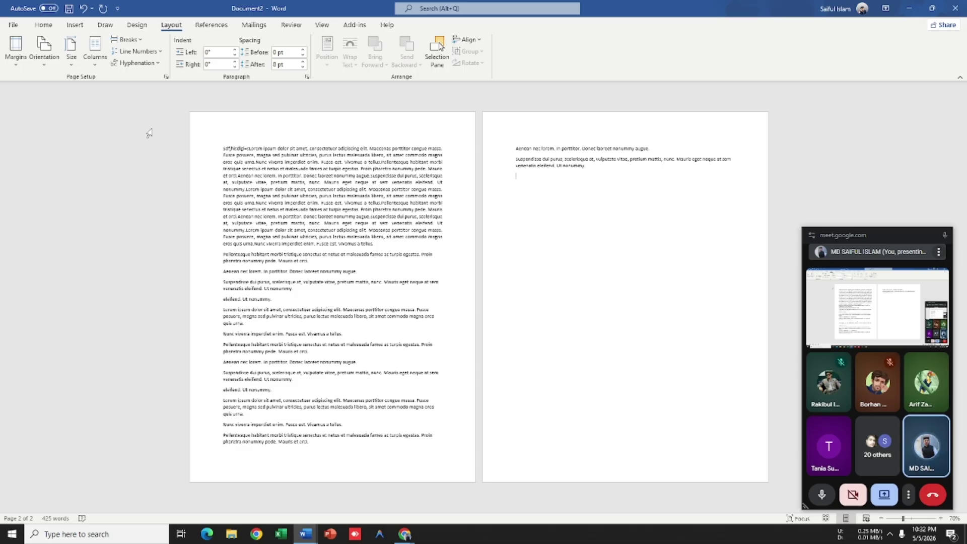
Step: Change the paper size to A4 (8.27" x 11.69")
click(71, 50)
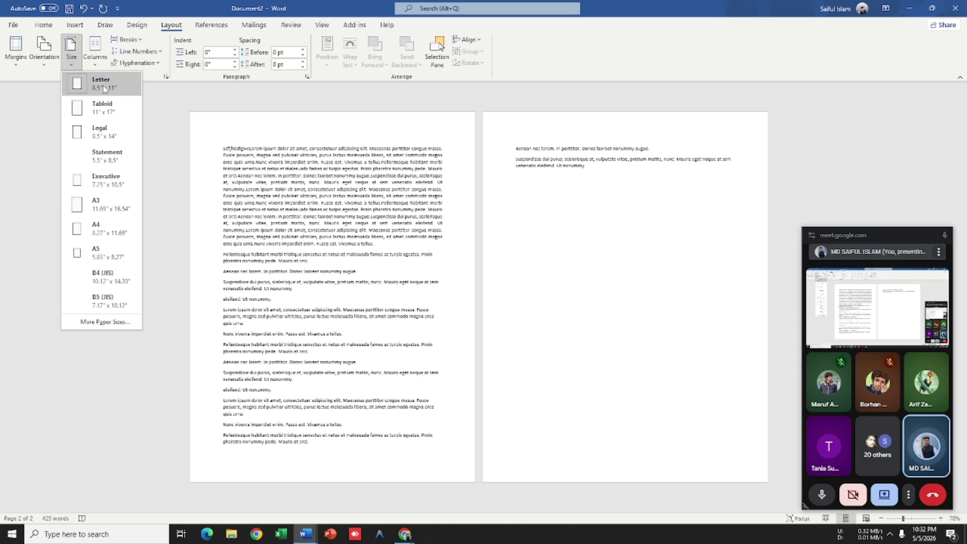
click(335, 233)
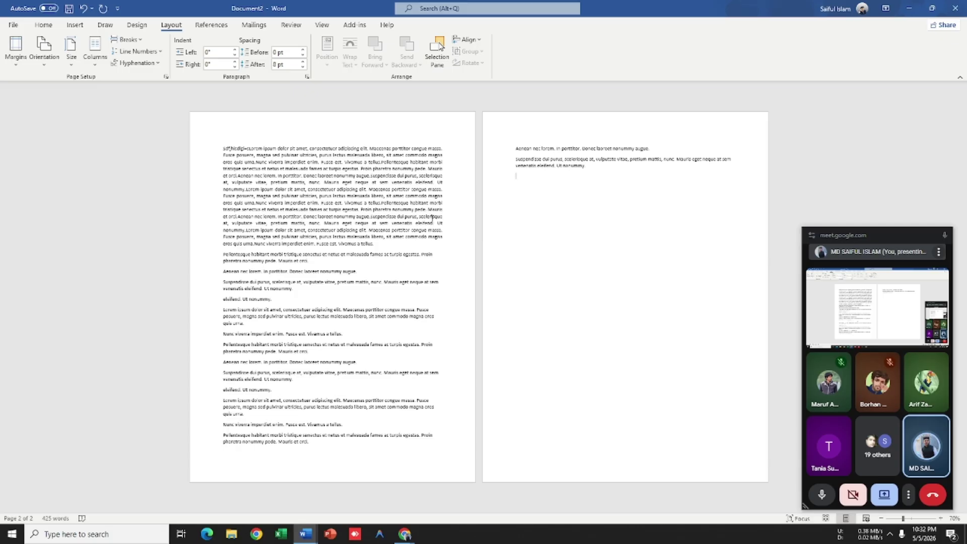
click(74, 69)
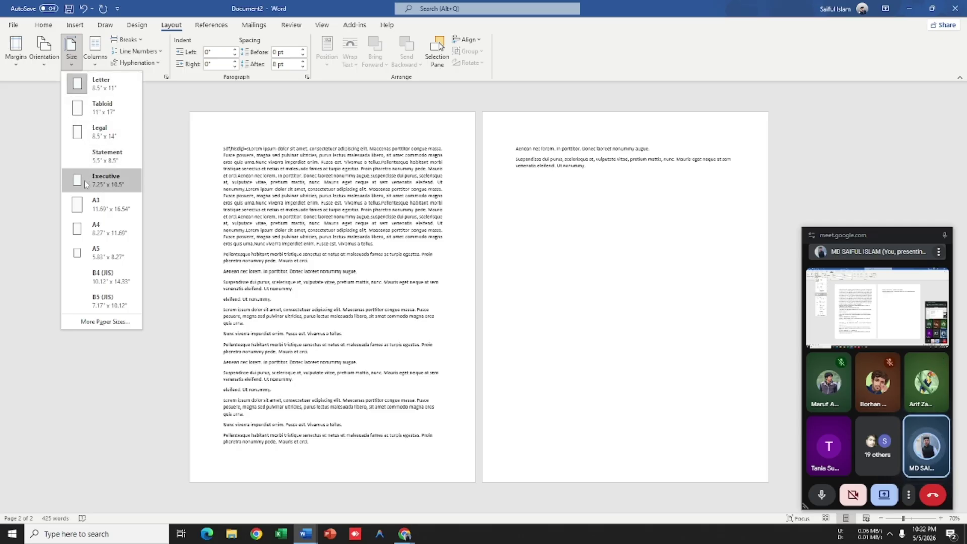
click(93, 231)
scroll(198, 230, down, 4)
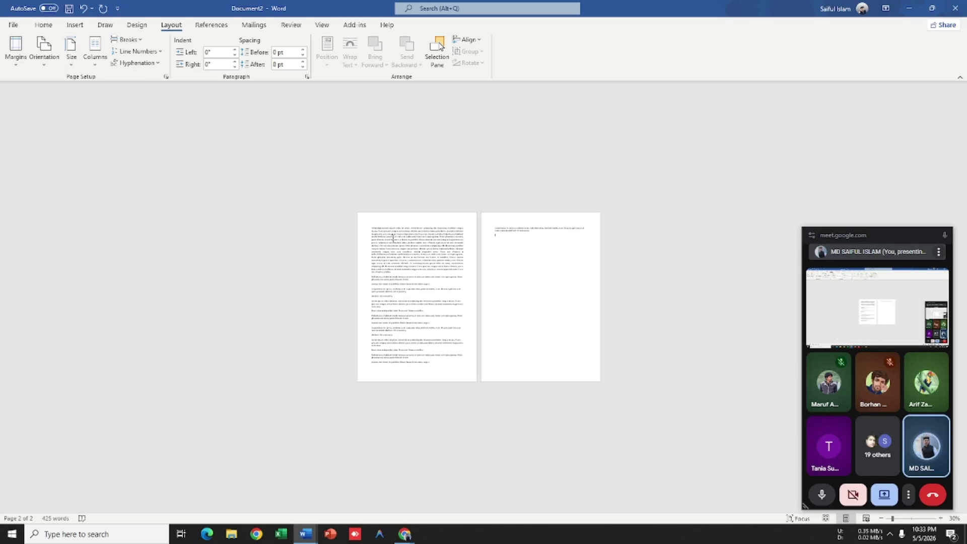
Step: Add an empty paragraph after the last line and confirm A4 is the selected paper size
scroll(391, 236, up, 5)
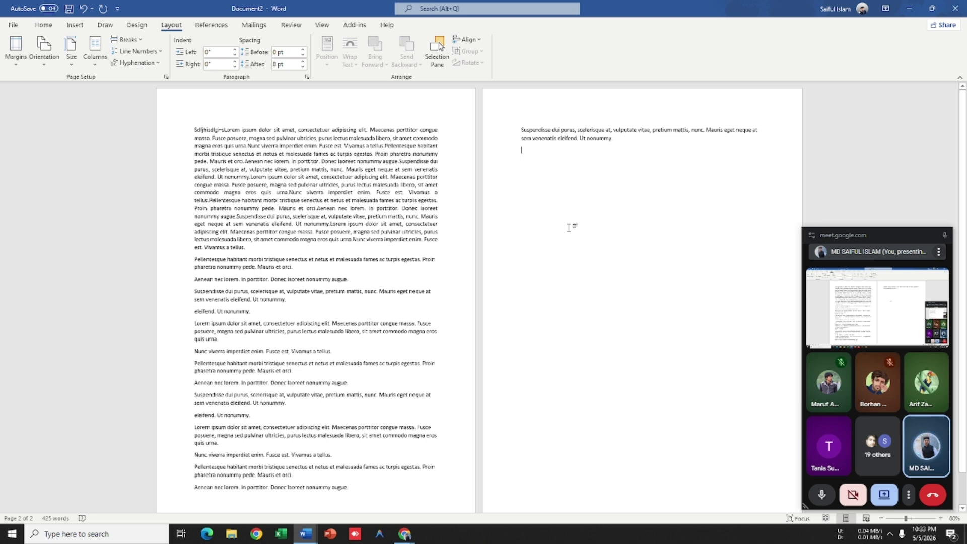
key(Return)
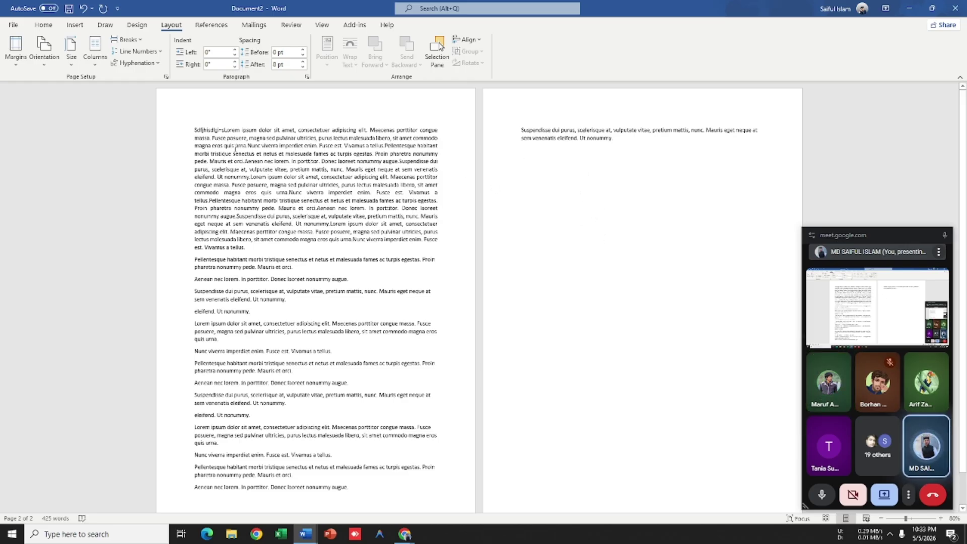
click(71, 51)
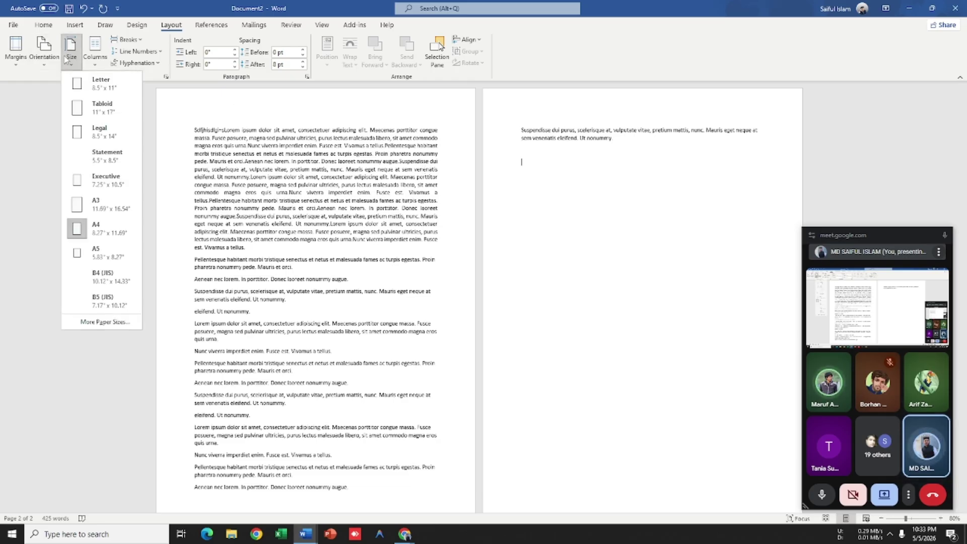
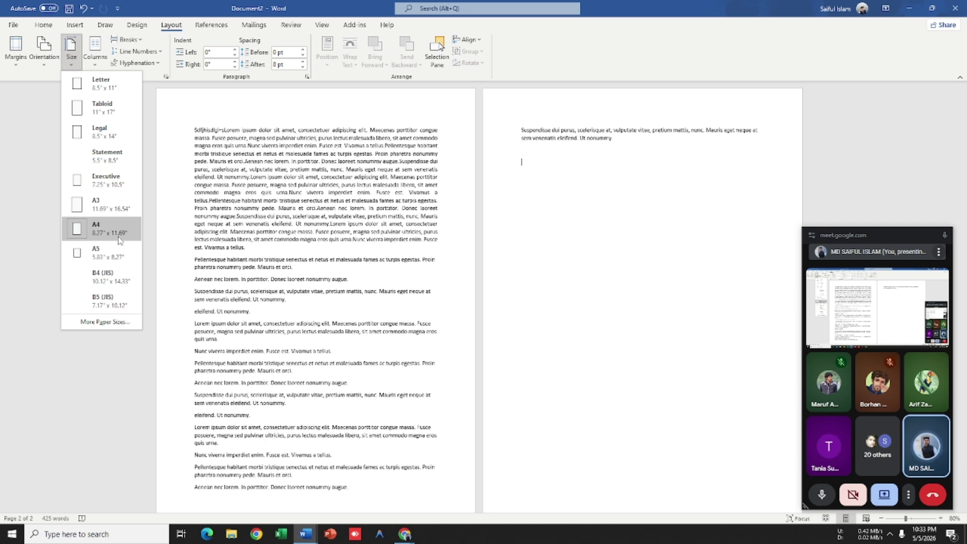
Step: Close the paper-size list without changing it and zoom in on page 2's last paragraph
click(584, 207)
ctrl+scroll(559, 192, up, 5)
ctrl+scroll(584, 189, up, 6)
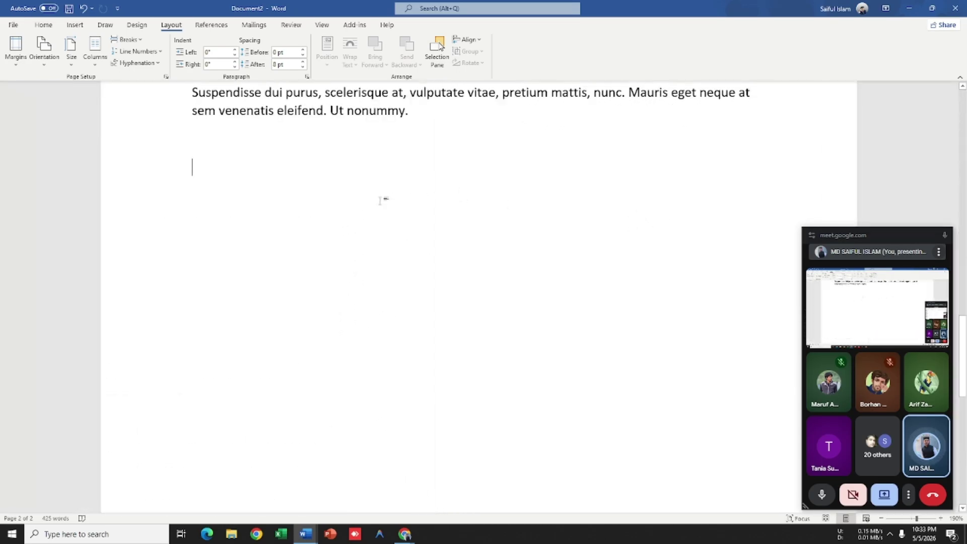
Step: Type the line 3" x 5" on the empty line below page 2's paragraph
text(3”)
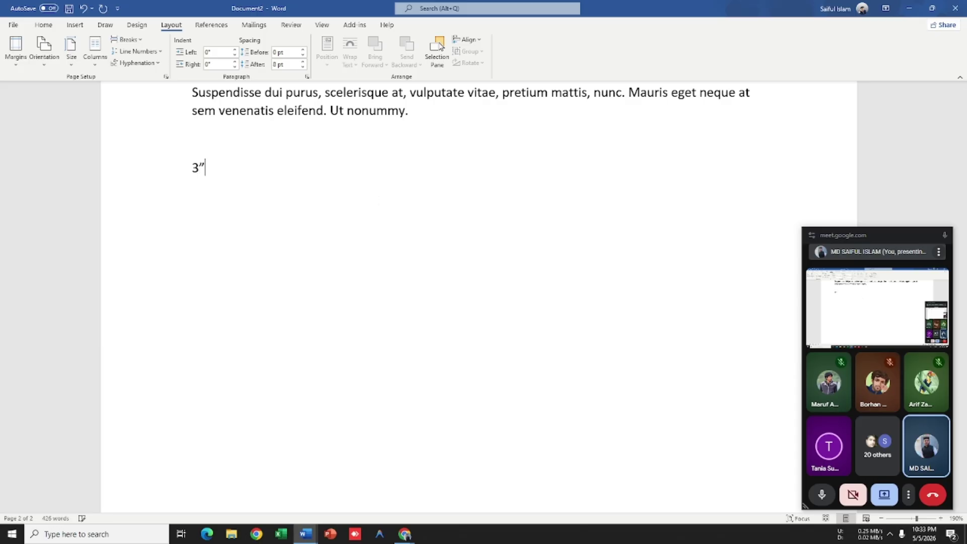
text("*)
text(5)
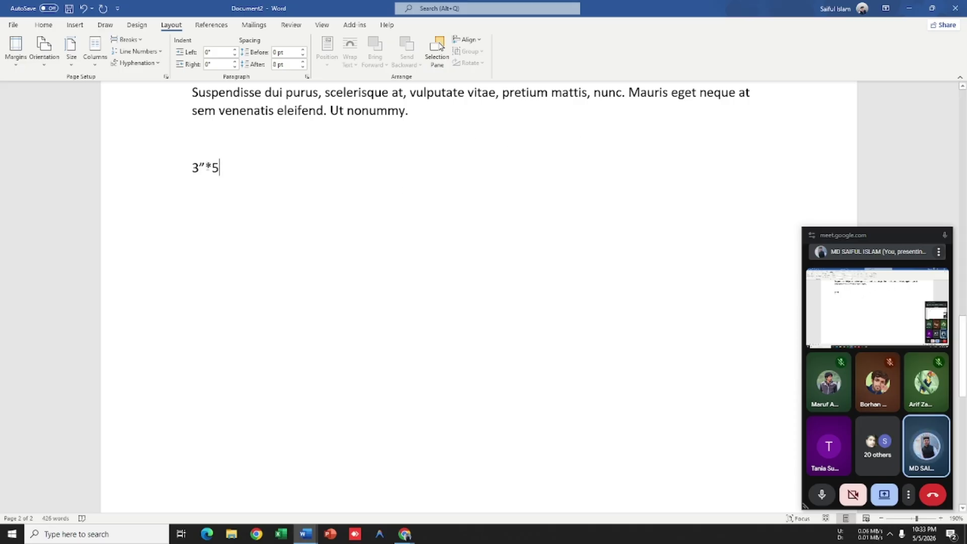
key(BackSpace)
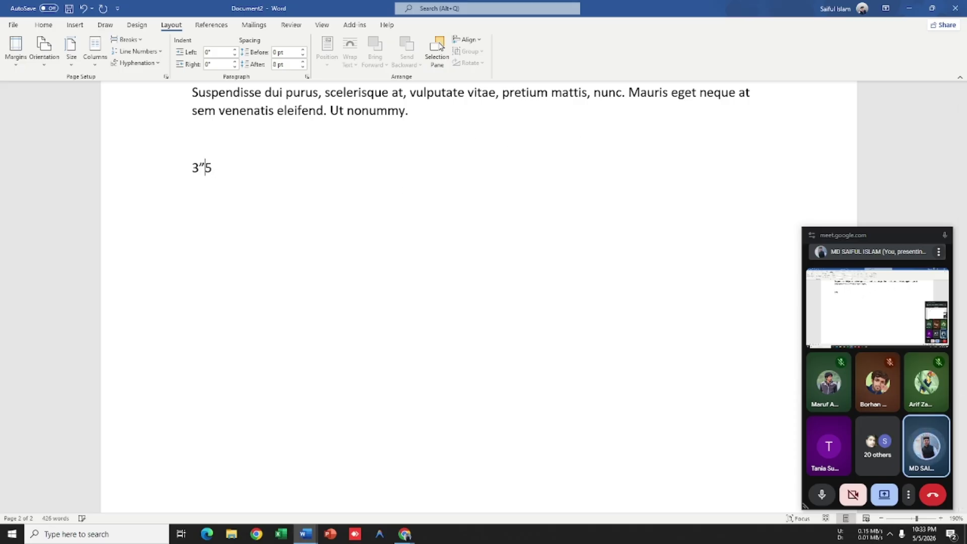
text(x 5”)
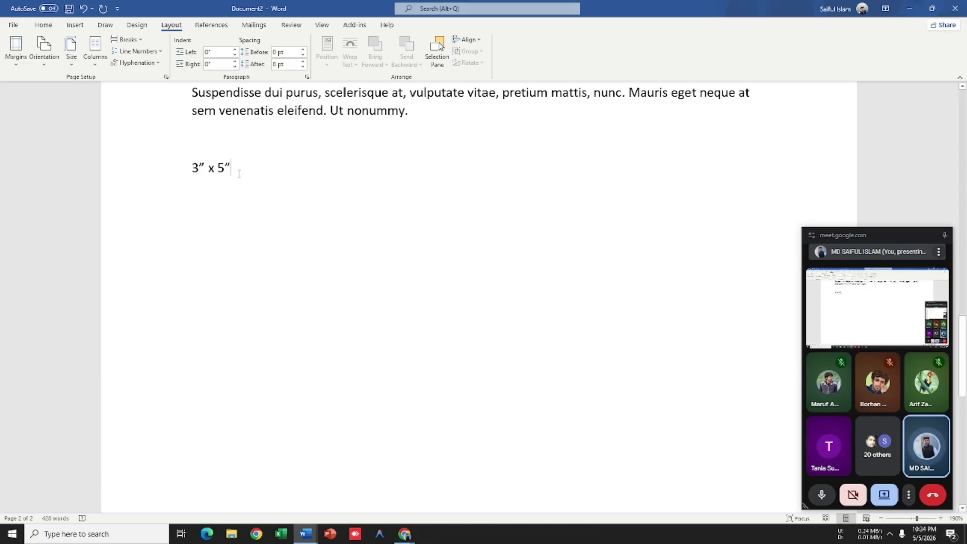
Step: Practise drag-selecting the 3" x 5" line, alone and with the empty line above
drag(253, 173, 175, 162)
scroll(630, 234, up, 4)
scroll(527, 222, down, 2)
scroll(527, 222, down, 3)
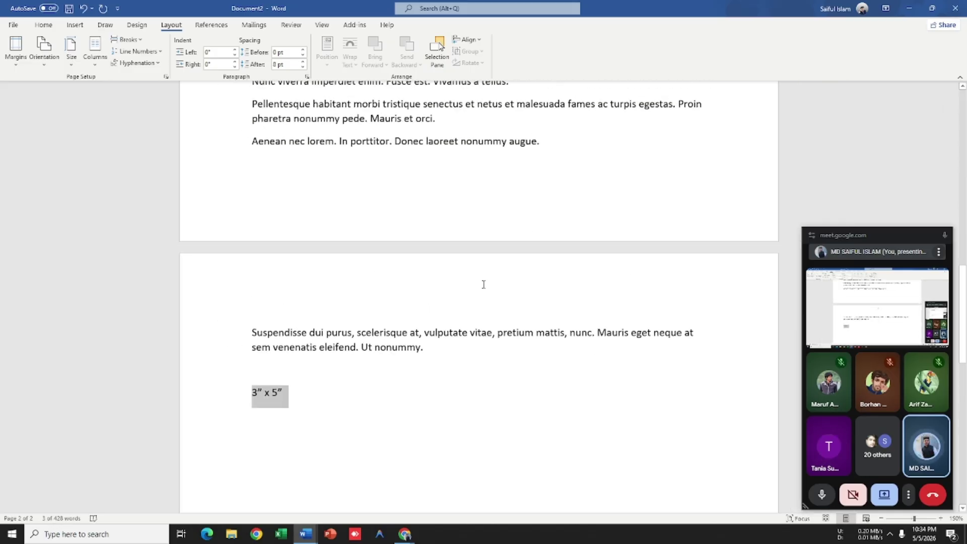
scroll(482, 282, up, 11)
click(231, 362)
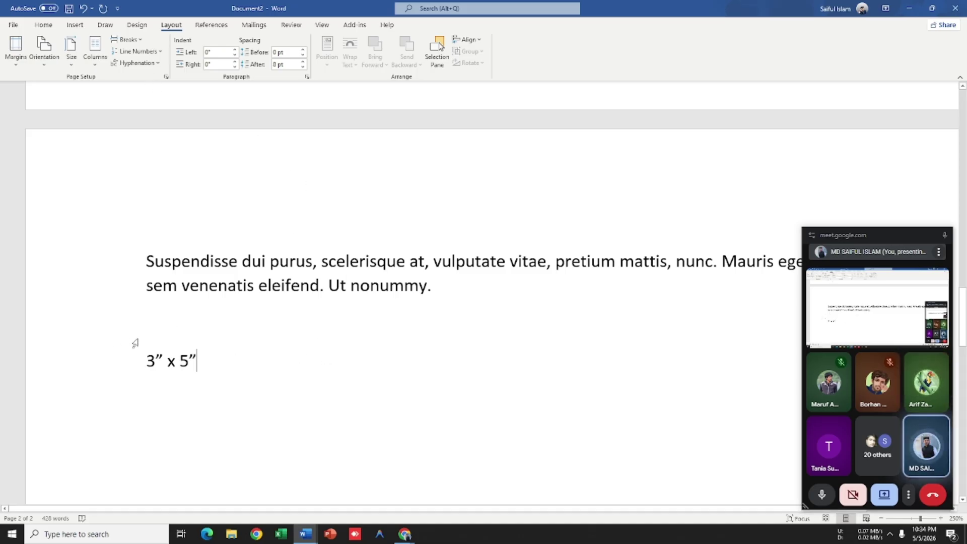
drag(216, 356, 131, 358)
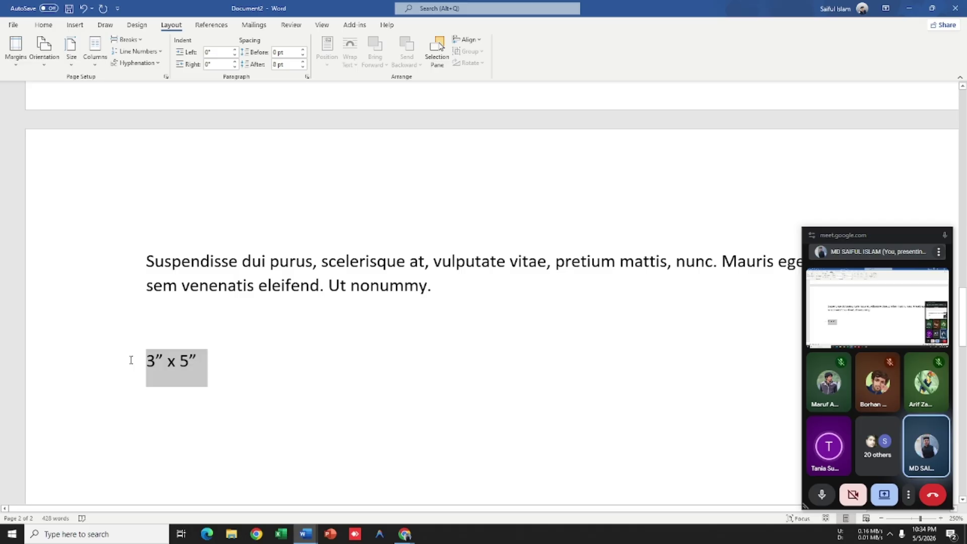
click(261, 377)
drag(195, 363, 123, 356)
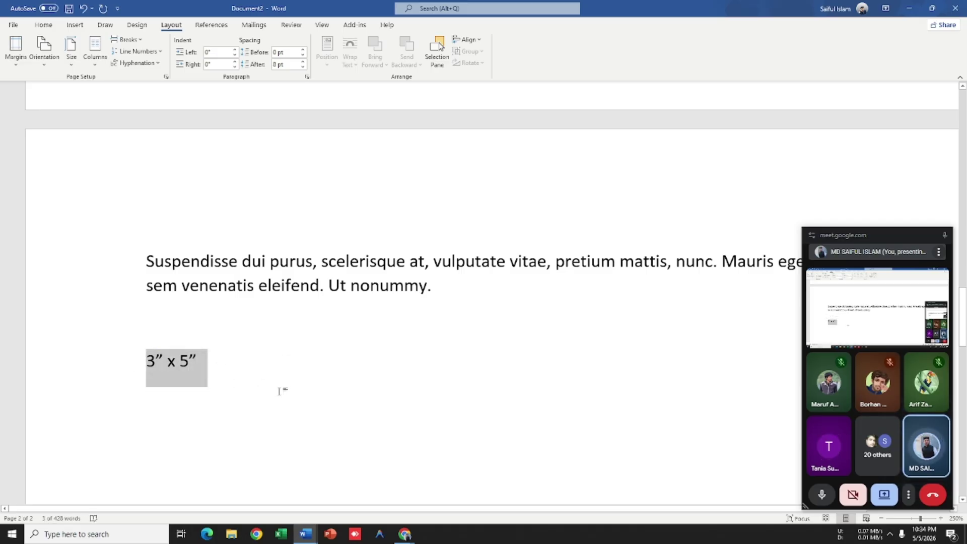
click(282, 388)
drag(285, 372, 98, 361)
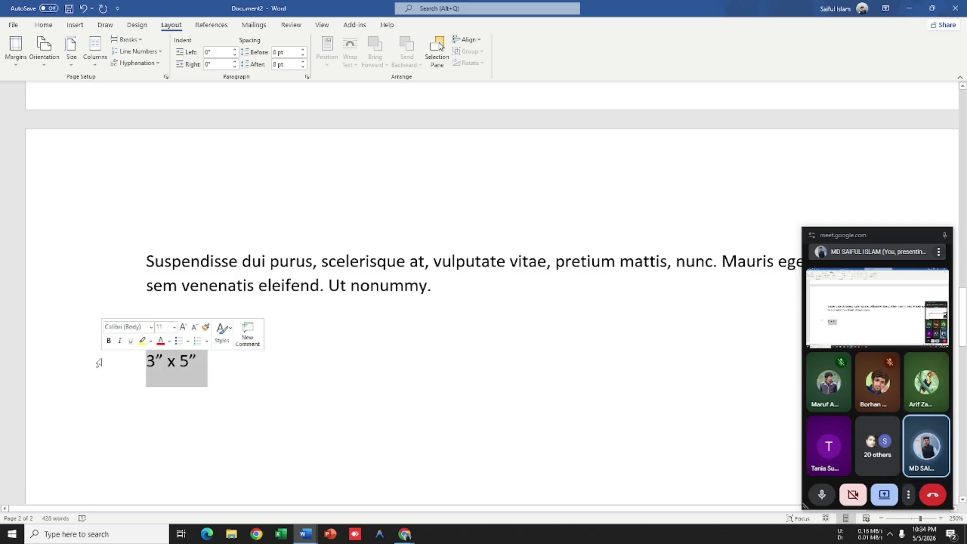
click(259, 370)
drag(259, 369, 90, 349)
click(237, 382)
click(189, 365)
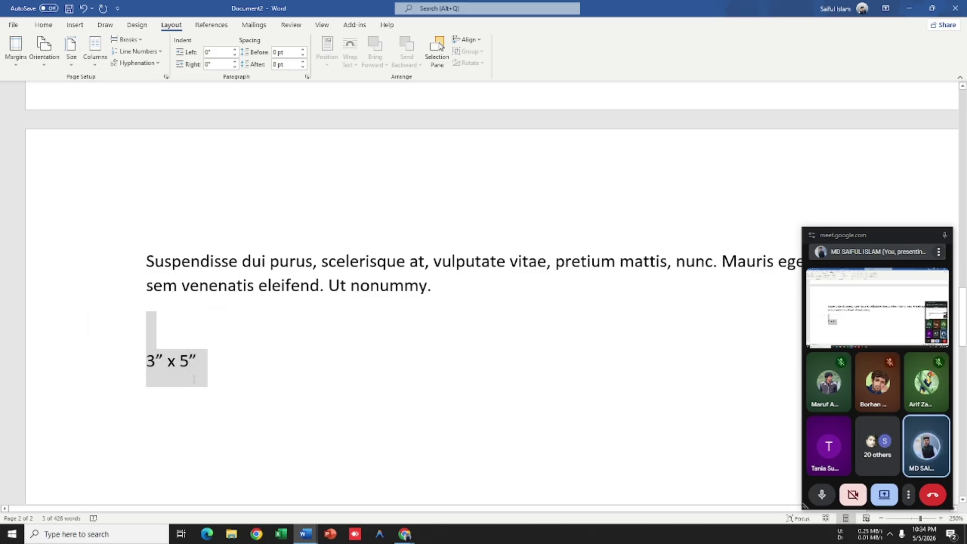
Step: Select the 3" and 5" parts separately, then select the whole line from the margin
drag(168, 363, 138, 361)
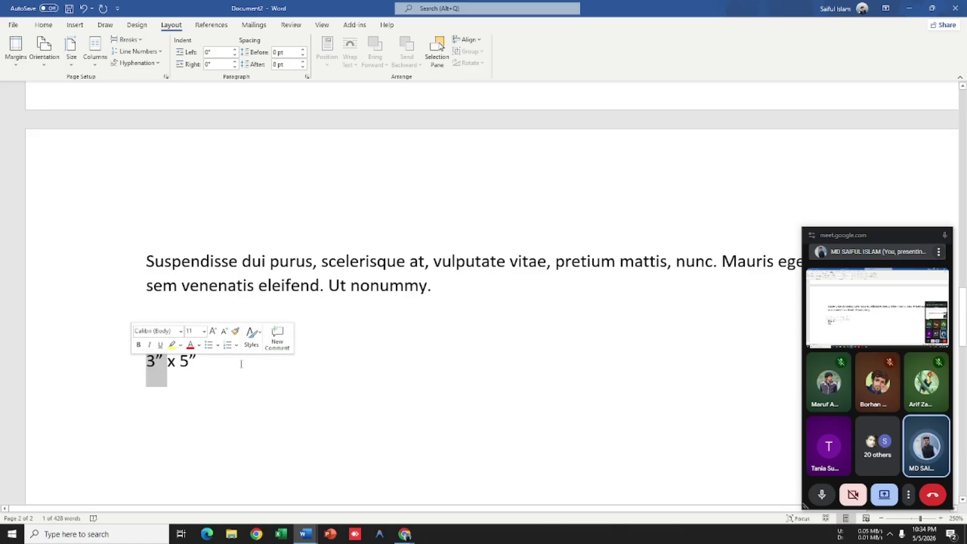
click(327, 321)
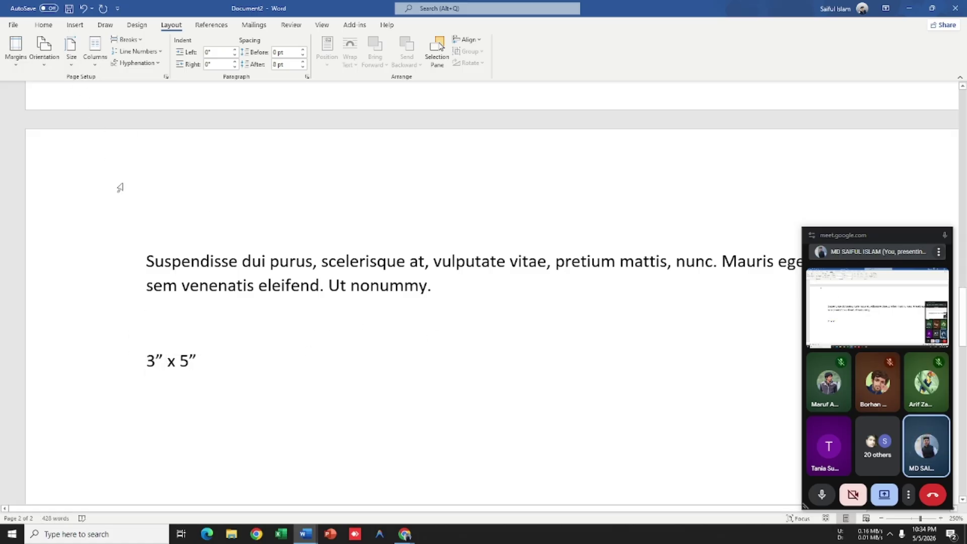
drag(180, 361, 211, 365)
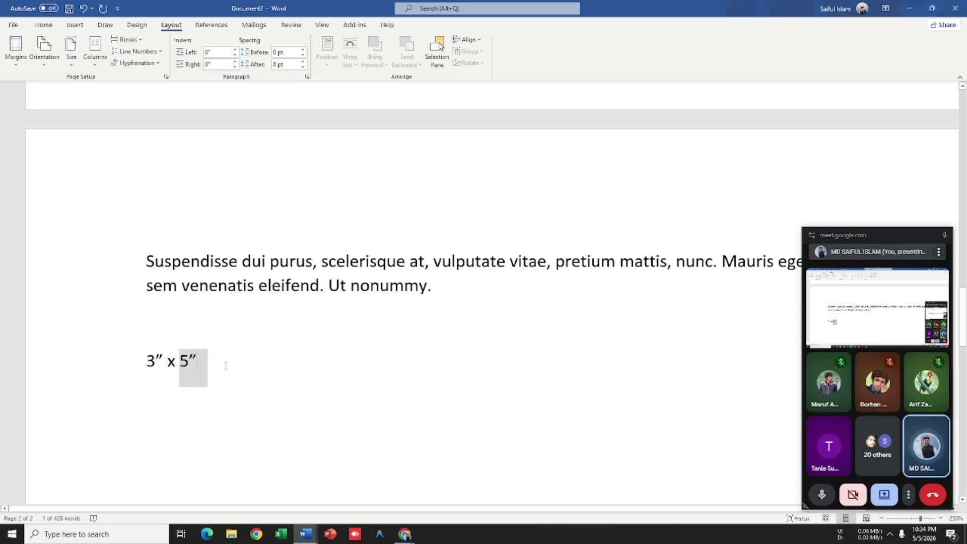
click(237, 365)
click(91, 353)
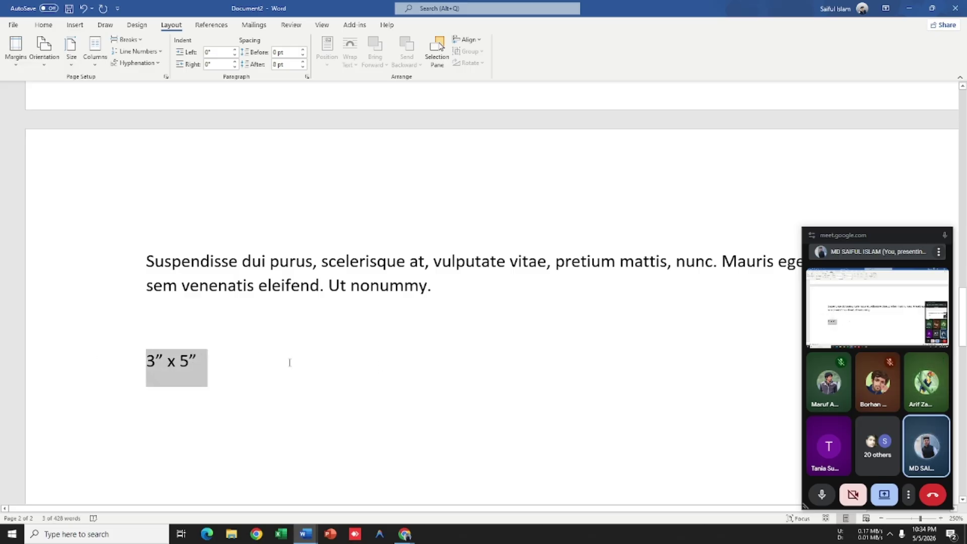
click(238, 364)
drag(239, 363, 114, 339)
click(241, 371)
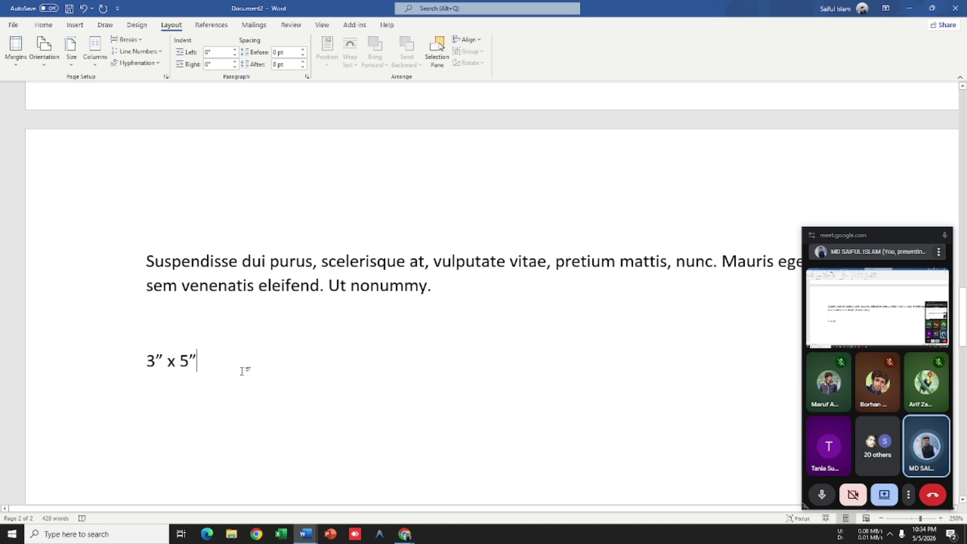
click(127, 358)
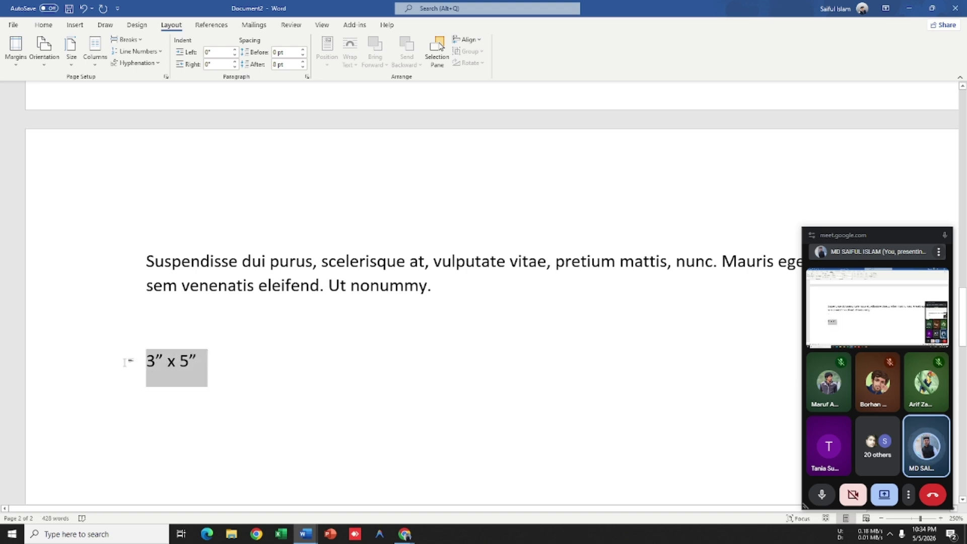
click(242, 371)
click(110, 355)
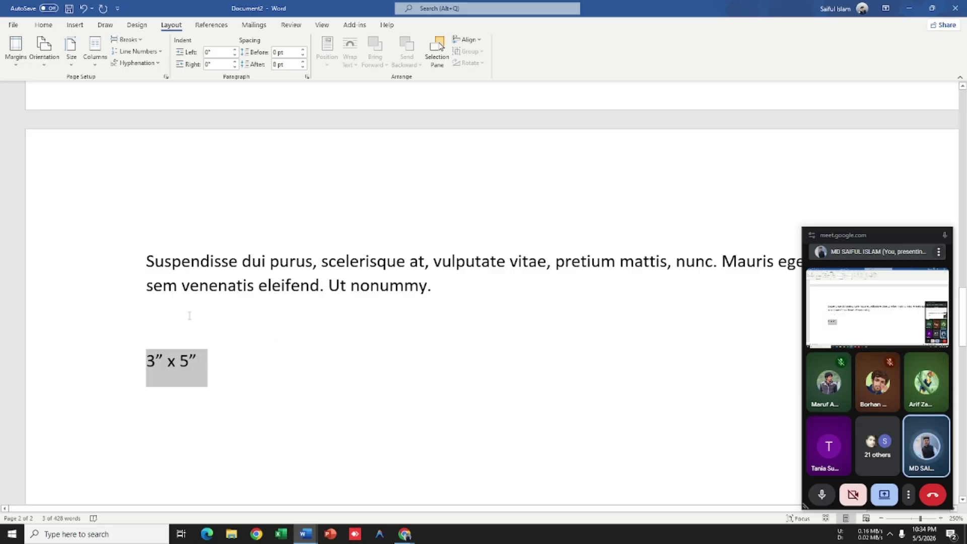
Step: Delete the 3" x 5" line and set the paper size to A4
key(BackSpace)
key(BackSpace)
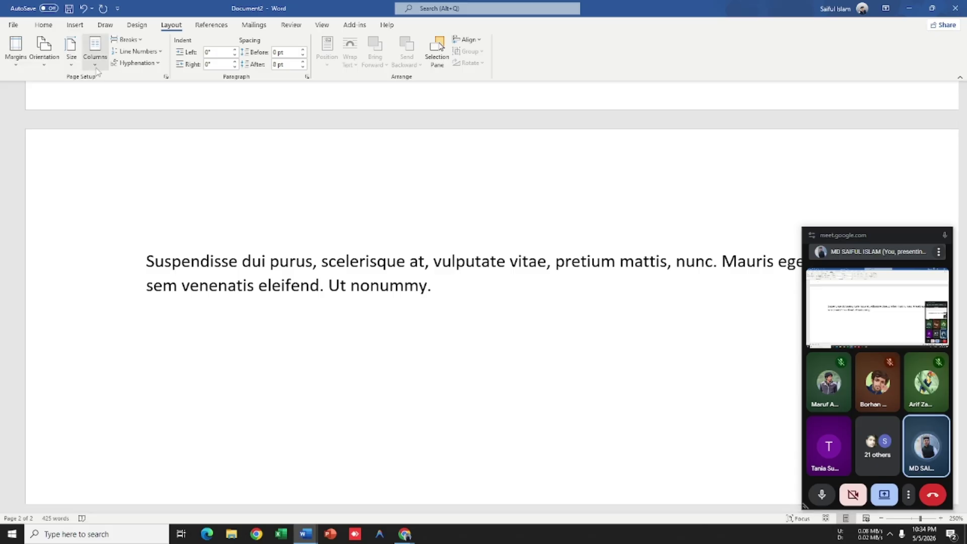
click(70, 70)
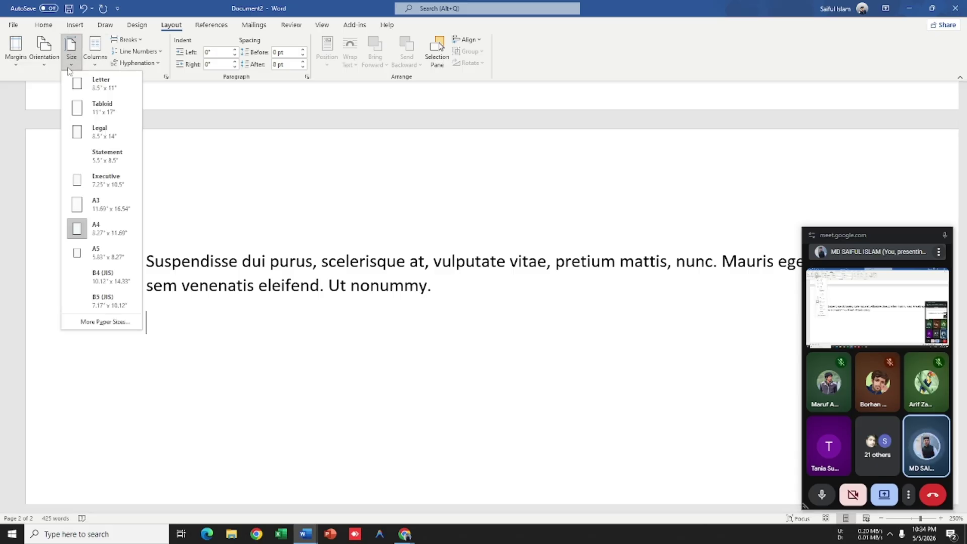
click(115, 242)
scroll(488, 346, down, 20)
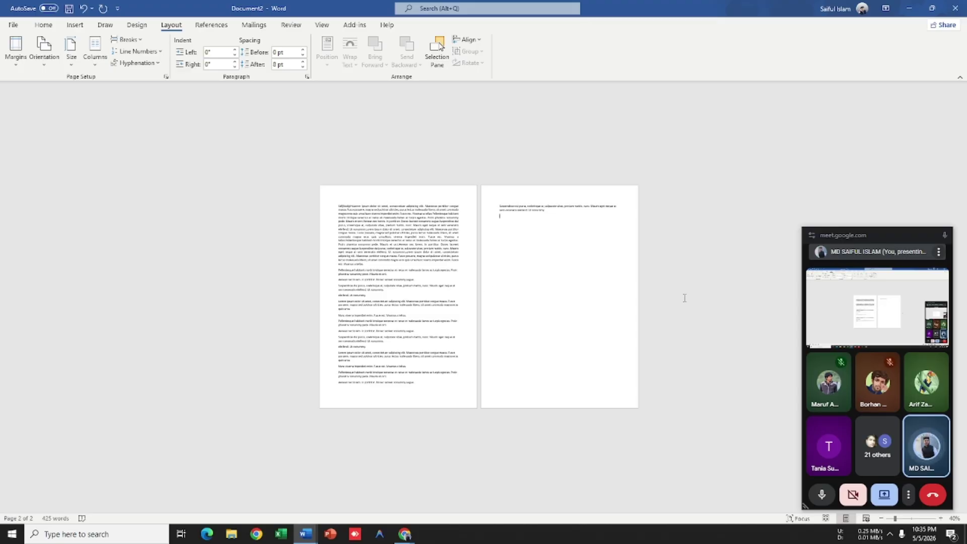
scroll(522, 244, up, 10)
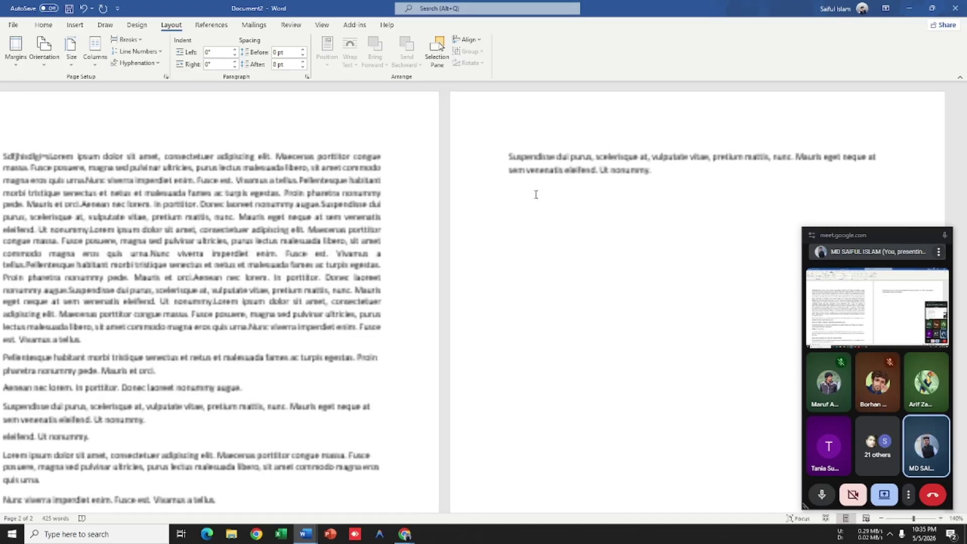
Step: Recheck the paper-size list without changes, zoom out, and start a new blank document
click(72, 53)
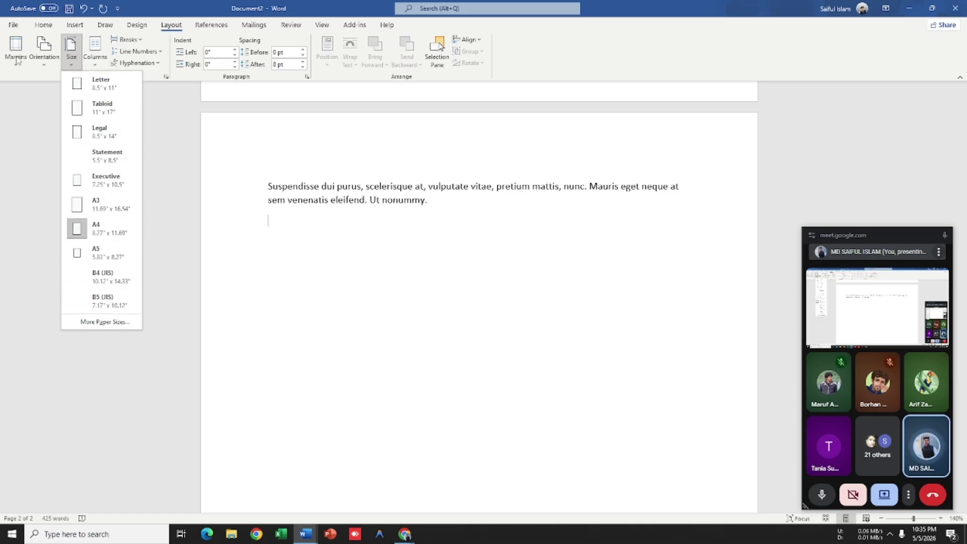
click(105, 235)
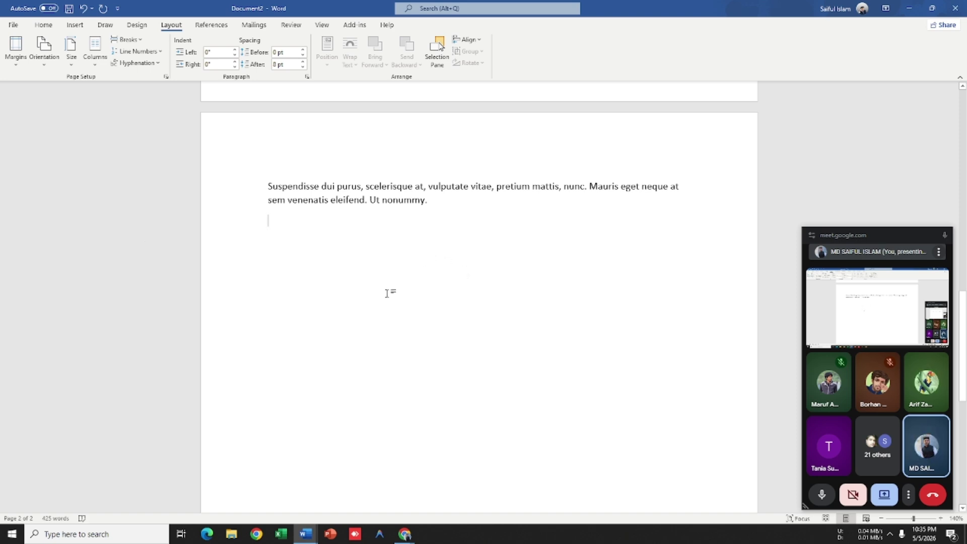
scroll(492, 323, up, 4)
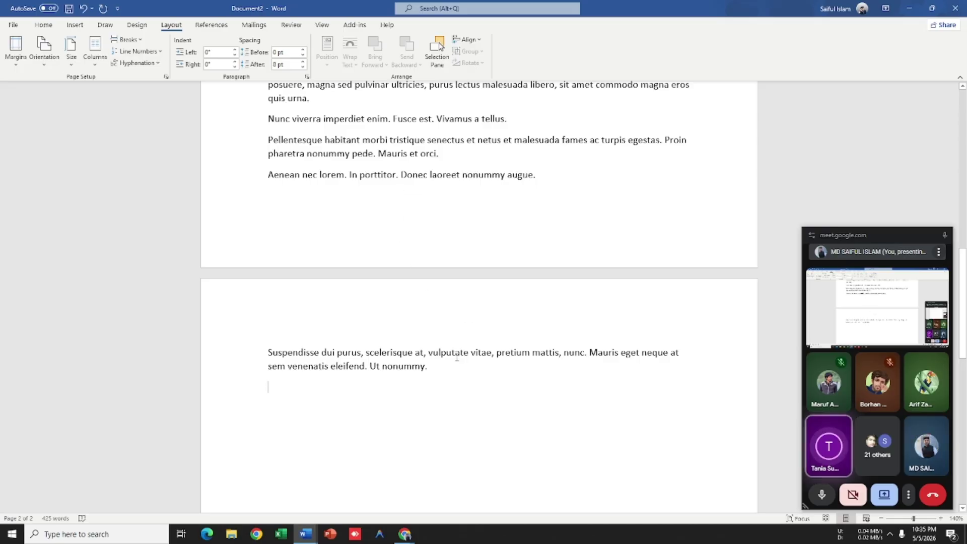
scroll(466, 342, up, 1)
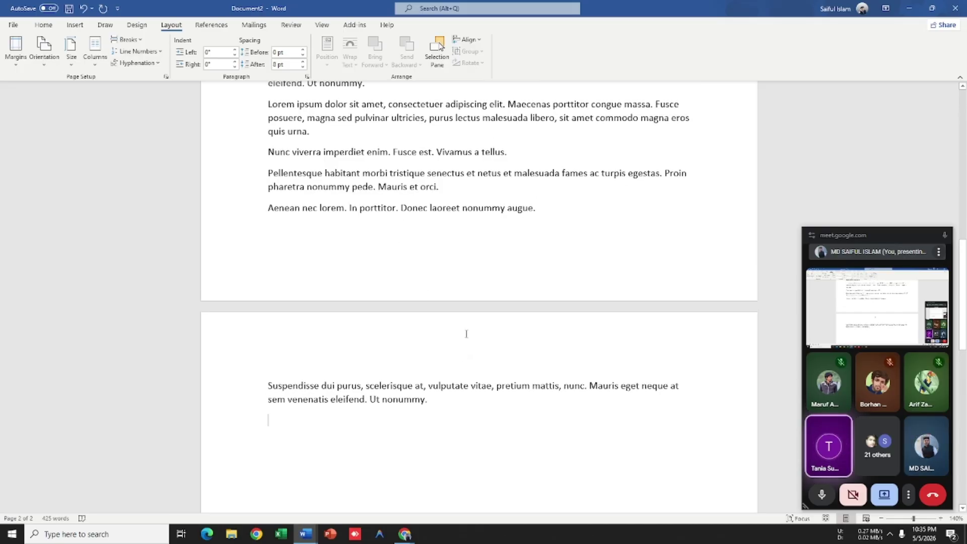
ctrl+scroll(463, 308, down, 8)
ctrl+scroll(464, 307, down, 2)
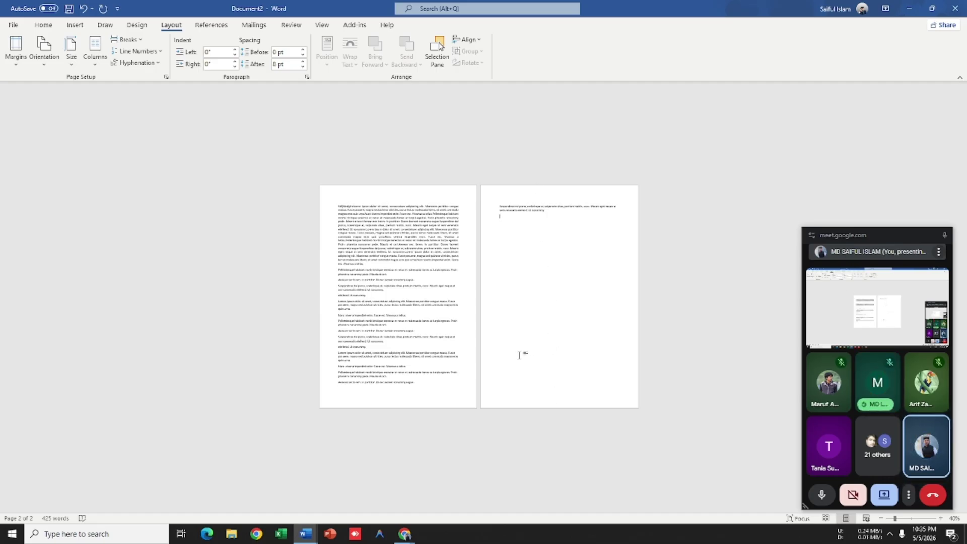
key(ctrl+n)
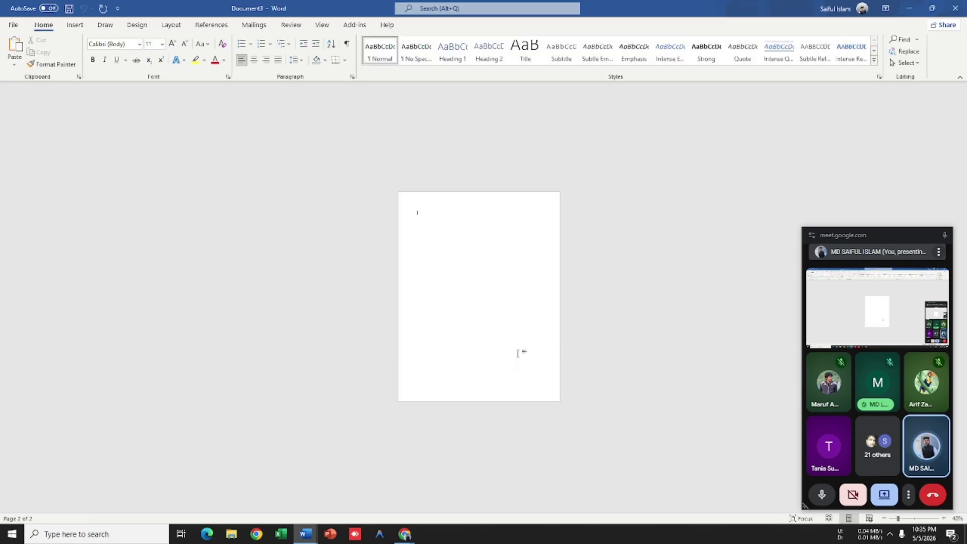
Step: Set the new document's paper size to A4
click(171, 25)
click(44, 50)
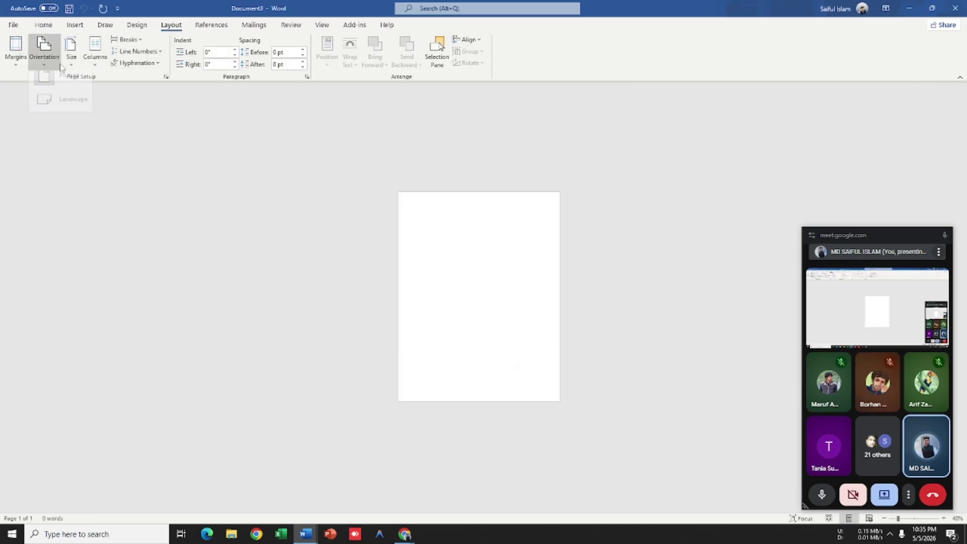
click(71, 57)
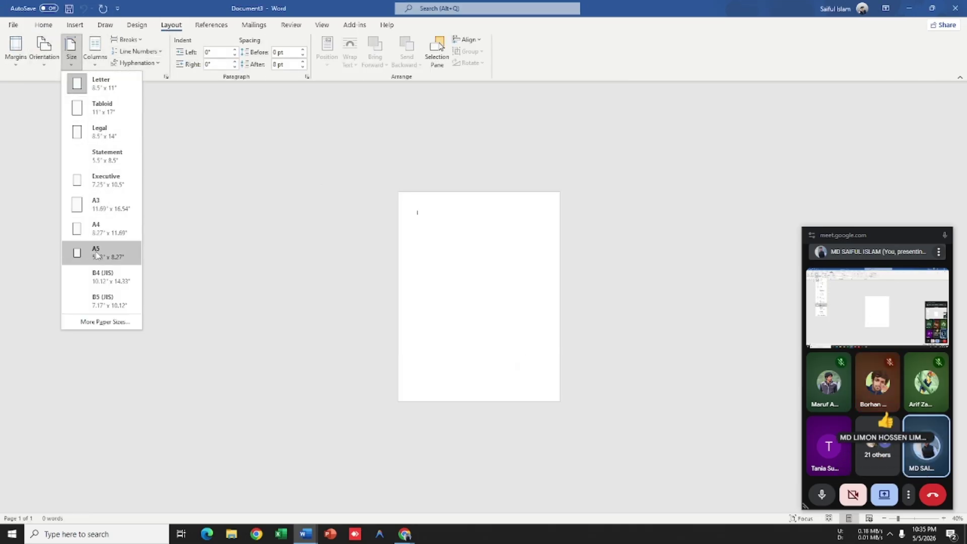
click(106, 238)
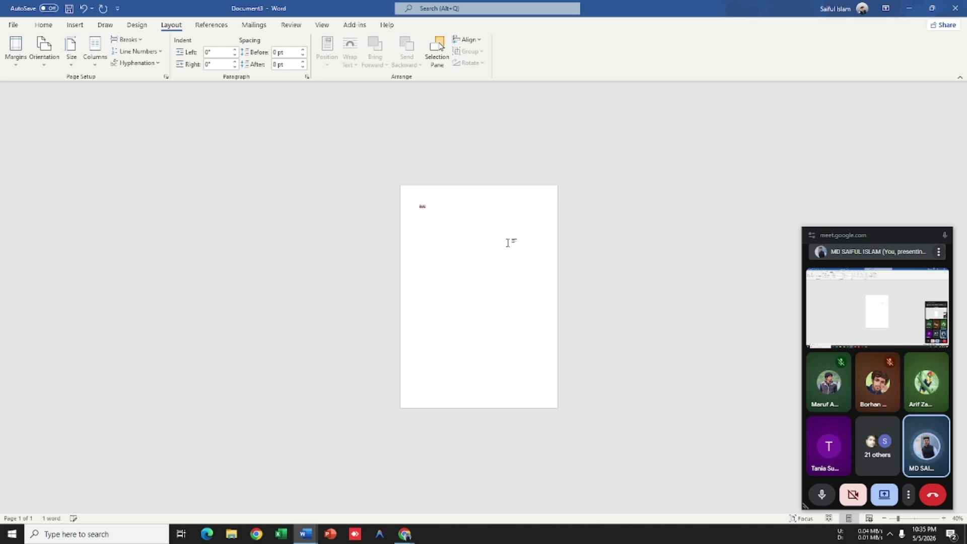
Step: Type the Bengali line 'বাসা ভাড়া হবে', remove its trailing danda, and enlarge its font twice
text(asd)
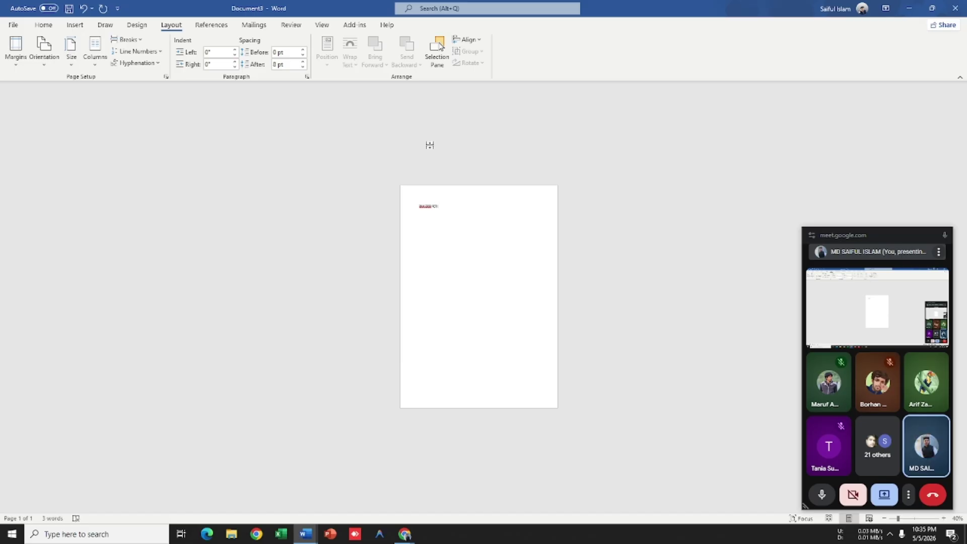
scroll(430, 145, up, 14)
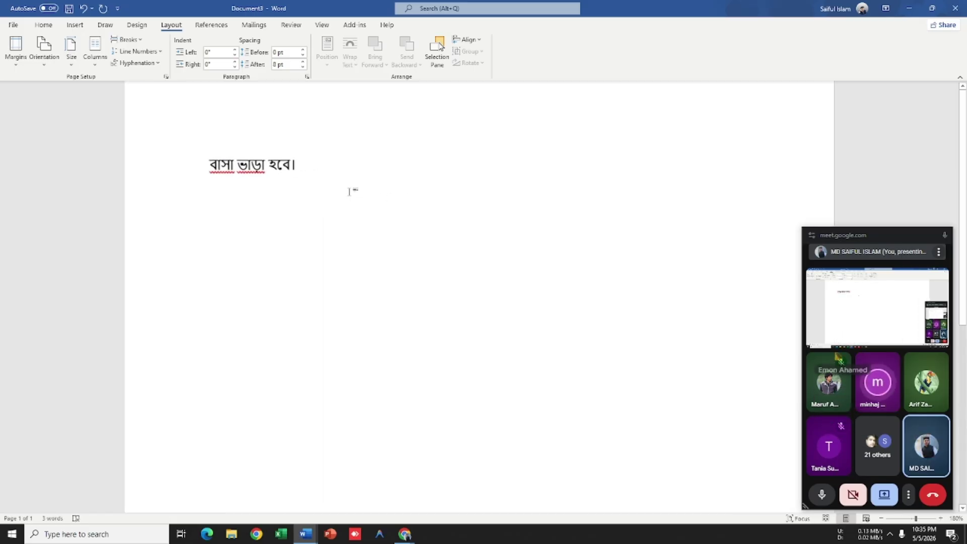
click(154, 182)
click(299, 168)
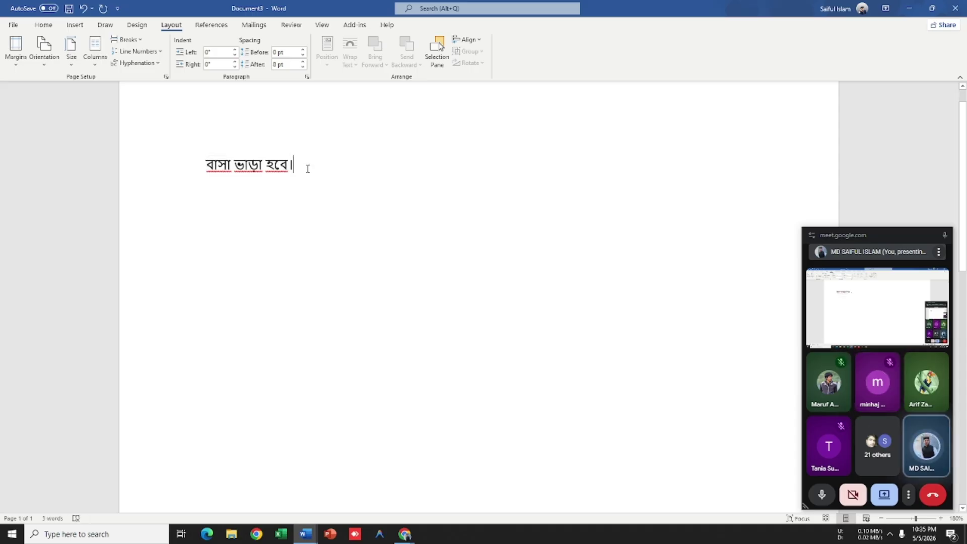
key(BackSpace)
drag(305, 167, 207, 166)
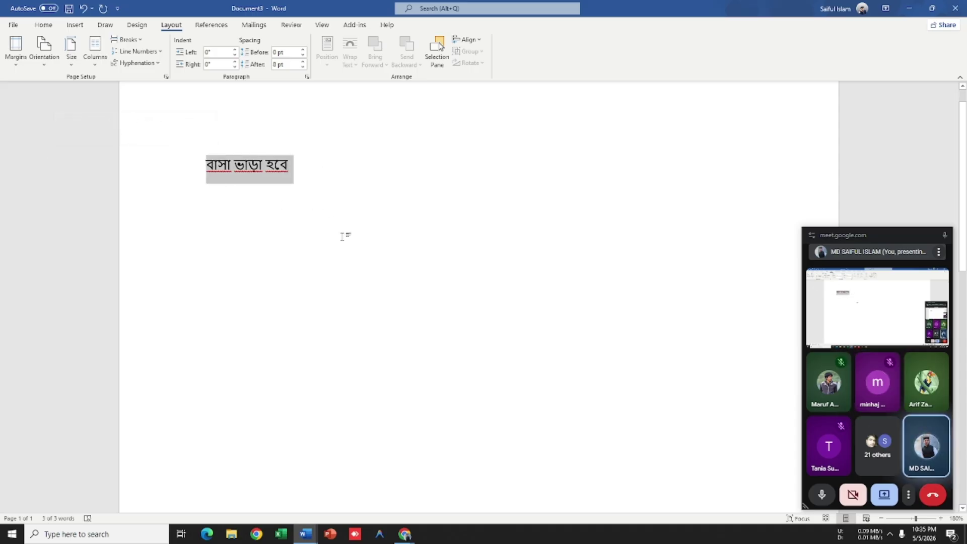
key(ctrl+bracketright)
key(ctrl+bracketright)
key(ctrl+bracketright)
key(ctrl+bracketright)
key(ctrl+bracketright)
key(ctrl+bracketright)
key(ctrl+bracketright)
key(ctrl+bracketright)
key(ctrl+bracketright)
key(ctrl+bracketright)
key(ctrl+bracketright)
key(ctrl+bracketright)
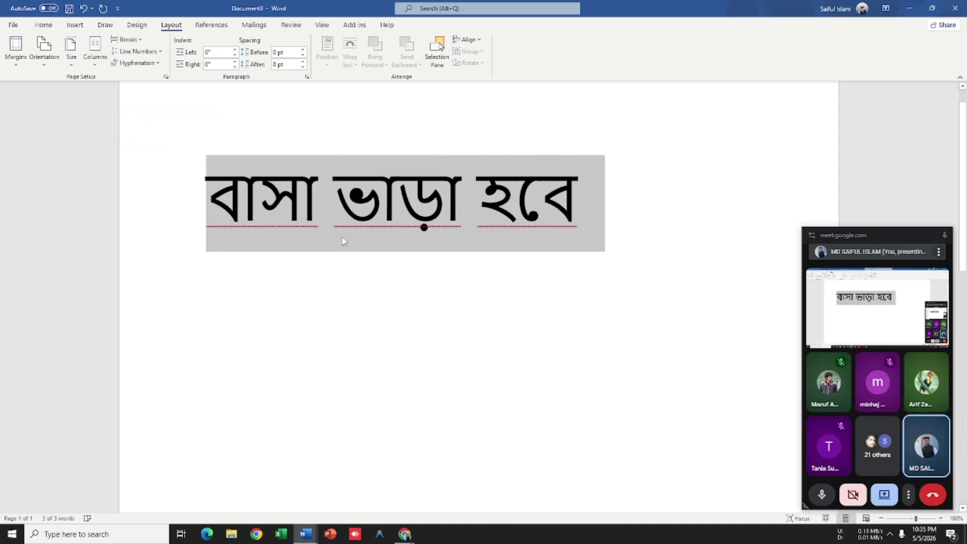
key(ctrl+bracketright)
key(ctrl+bracketright)
key(ctrl+bracketright)
ctrl+scroll(393, 276, down, 13)
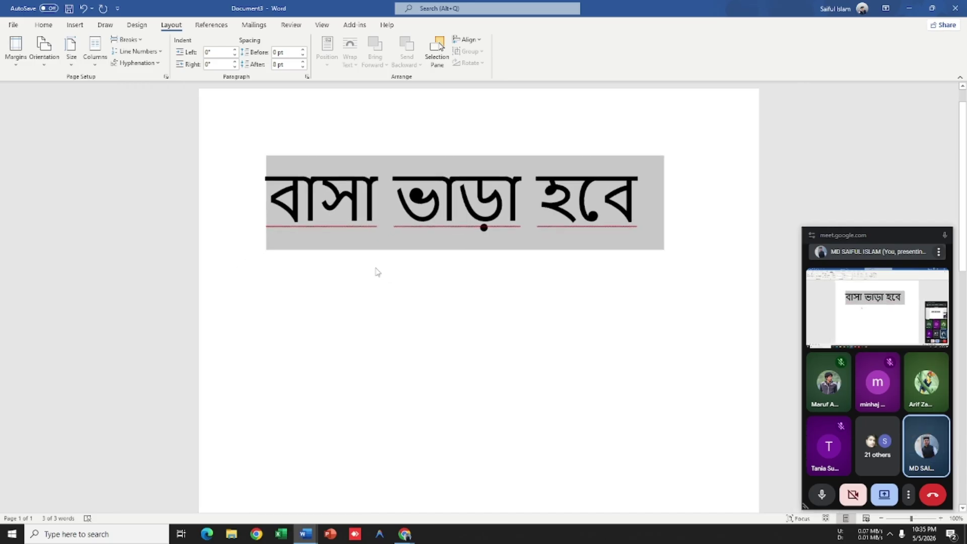
Step: Change the Bengali line's font to Kalpurush
click(57, 28)
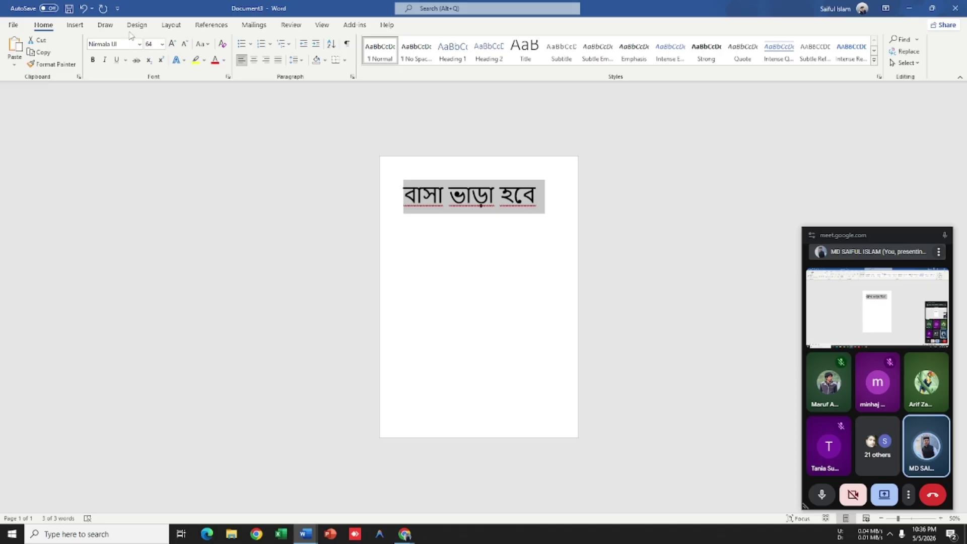
click(140, 45)
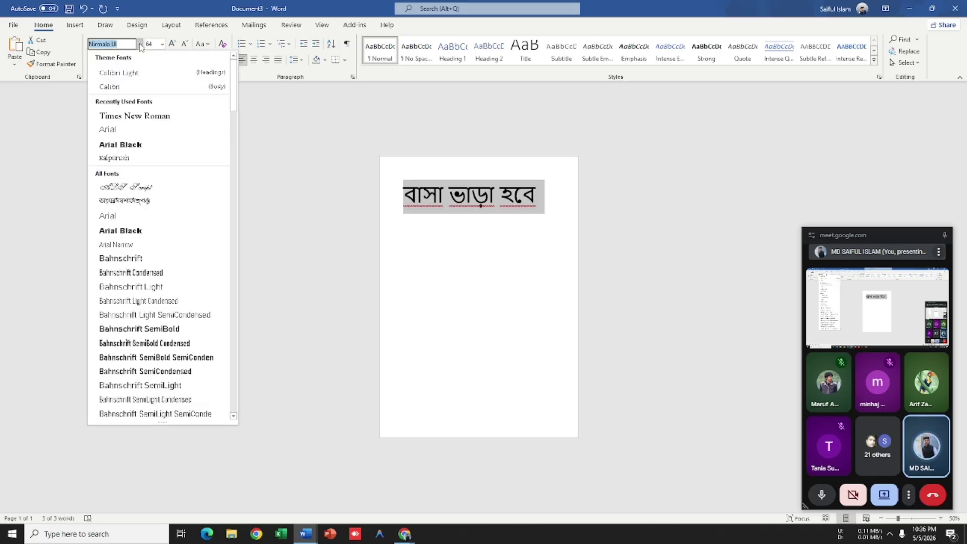
key(BackSpace)
click(139, 45)
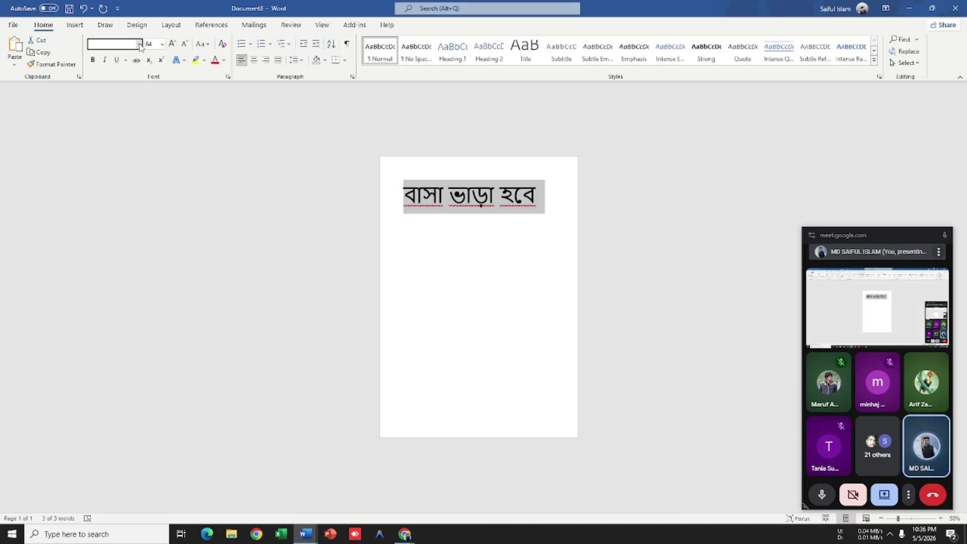
text(Kalpurush)
key(Return)
Step: Increase the line's font size to 69, then practise selecting and deselecting it
scroll(203, 222, up, 1)
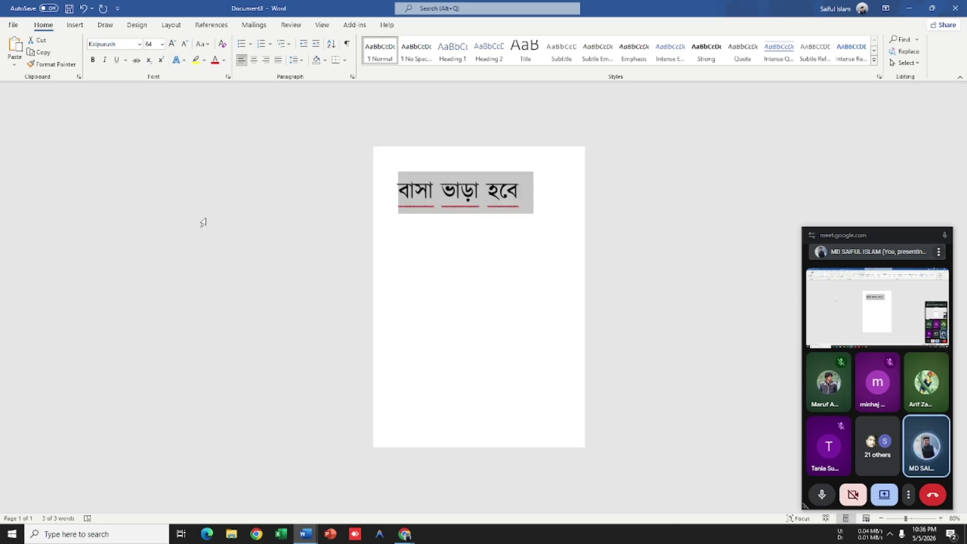
scroll(203, 222, up, 5)
key(ctrl+bracketright)
key(ctrl+bracketright)
key(ctrl+bracketright)
key(ctrl+bracketright)
key(ctrl+bracketright)
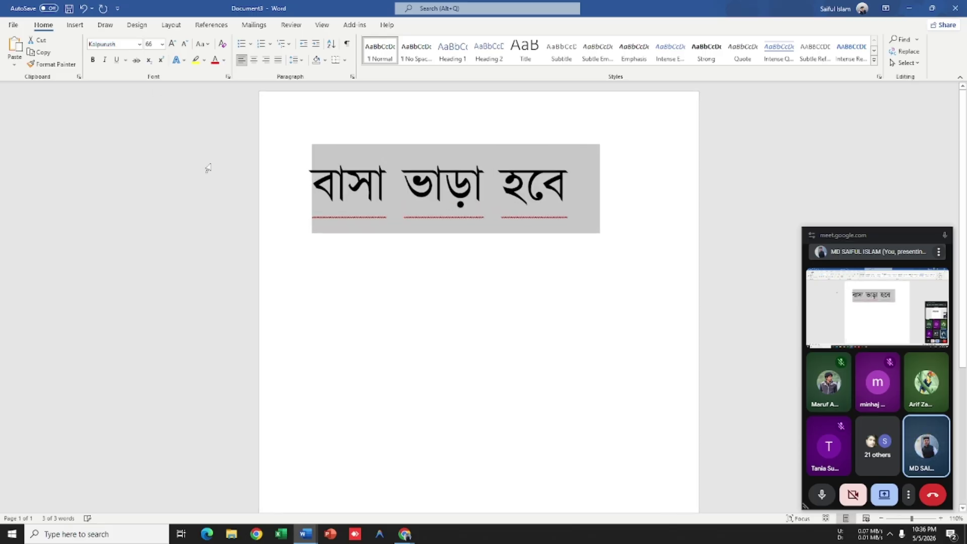
scroll(438, 346, down, 4)
click(499, 332)
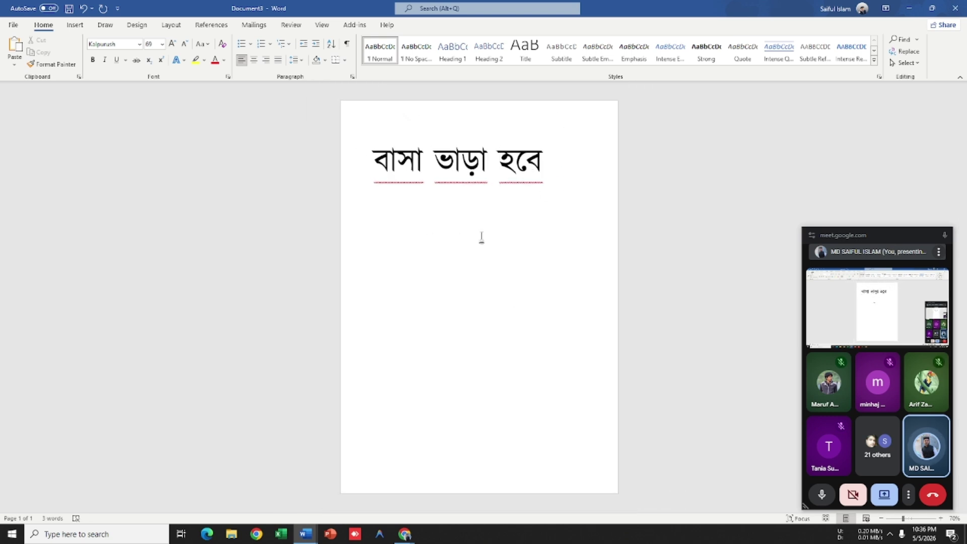
click(574, 179)
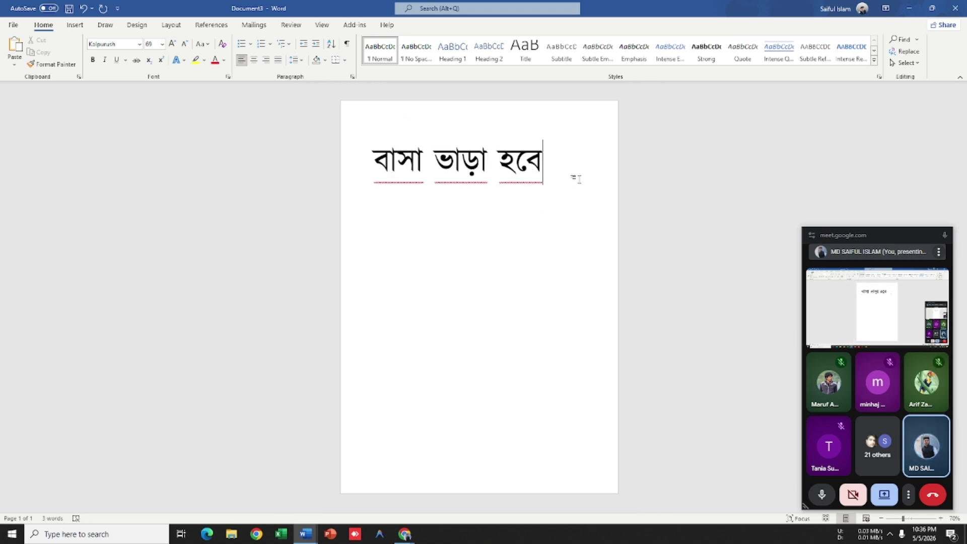
triple_click(561, 170)
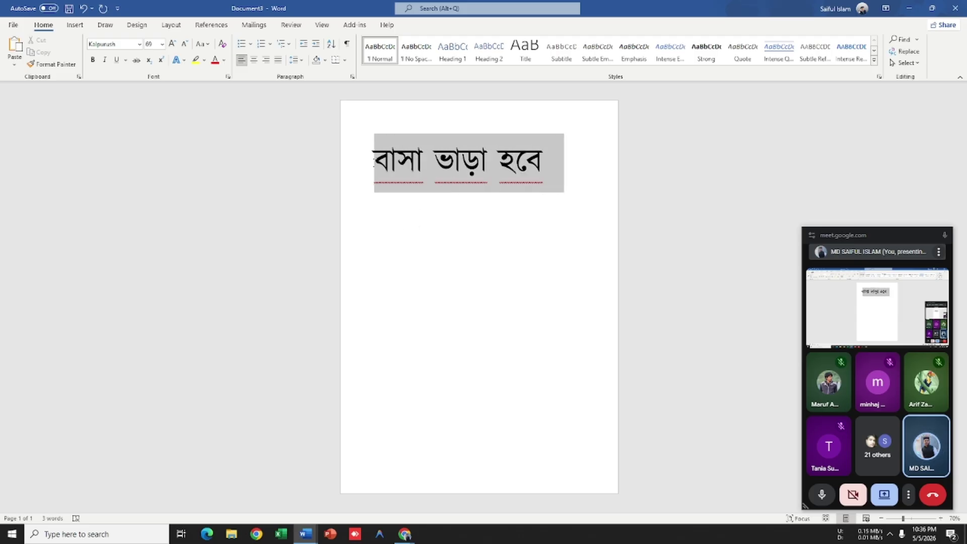
click(551, 192)
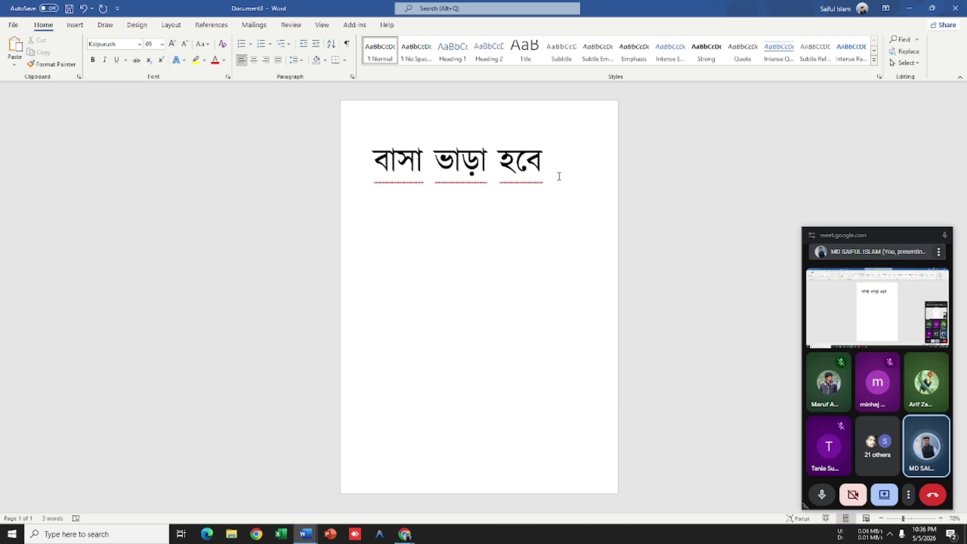
drag(559, 163, 374, 164)
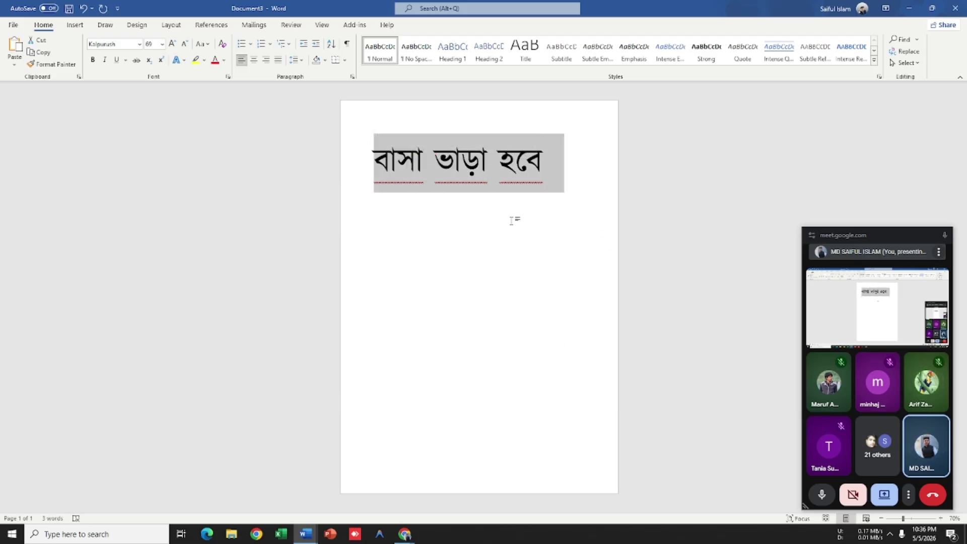
click(548, 188)
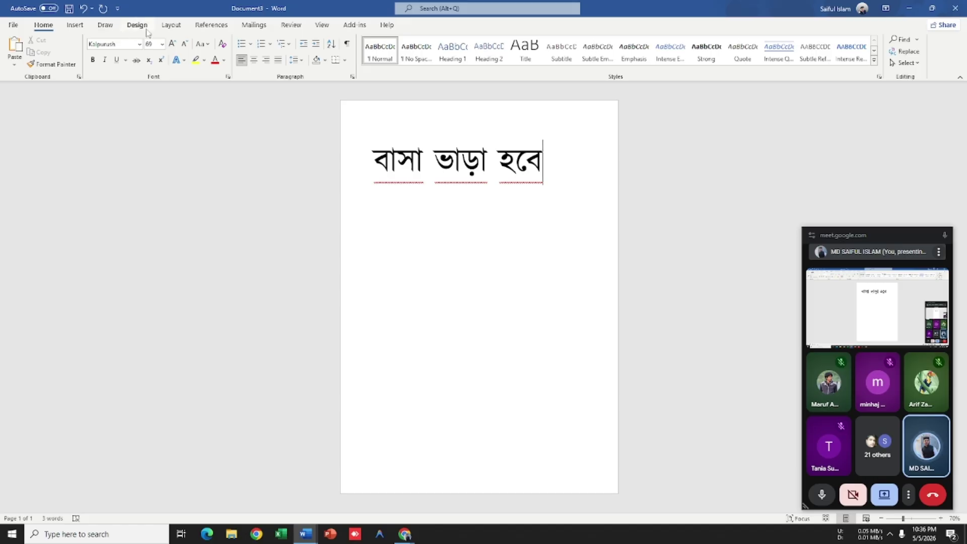
Step: Switch the page orientation to Landscape
click(171, 25)
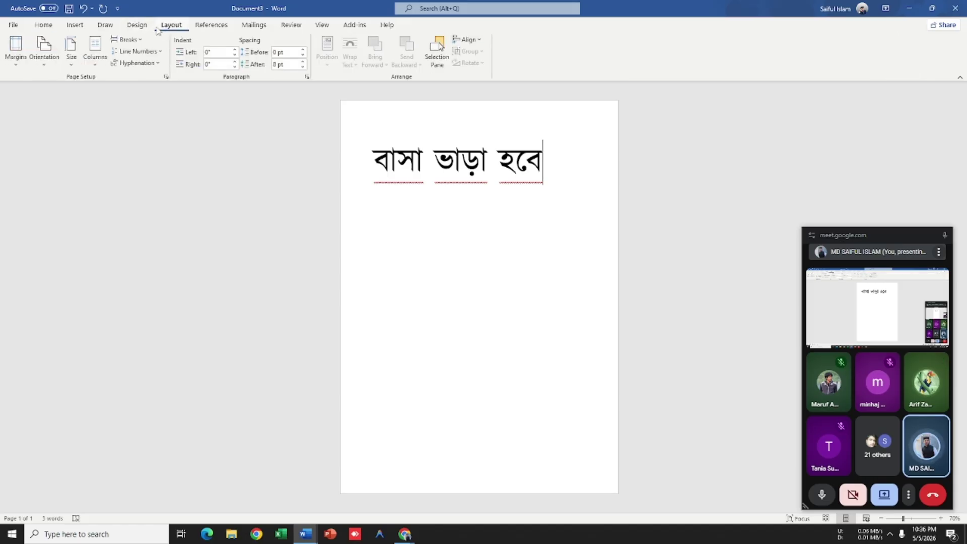
click(55, 63)
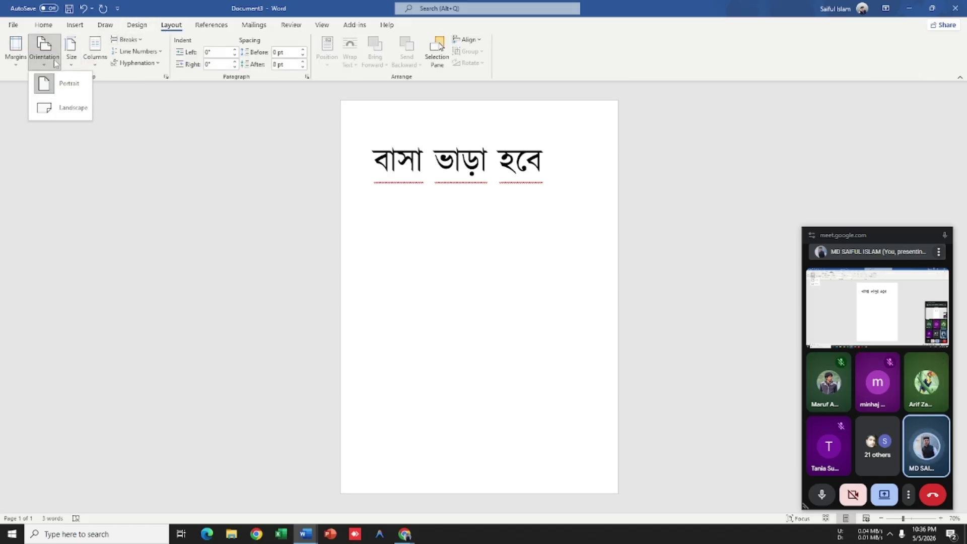
click(65, 107)
Step: Enlarge the Bengali line's font two more steps
key(ctrl+a)
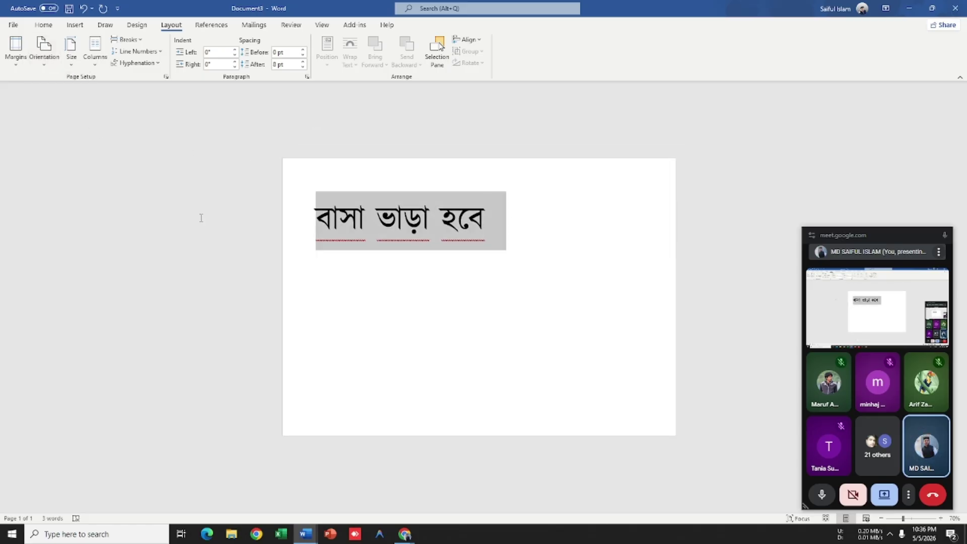
click(242, 226)
key(ctrl+shift+period)
key(ctrl+shift+period)
key(ctrl+shift+period)
key(ctrl+shift+period)
key(ctrl+shift+period)
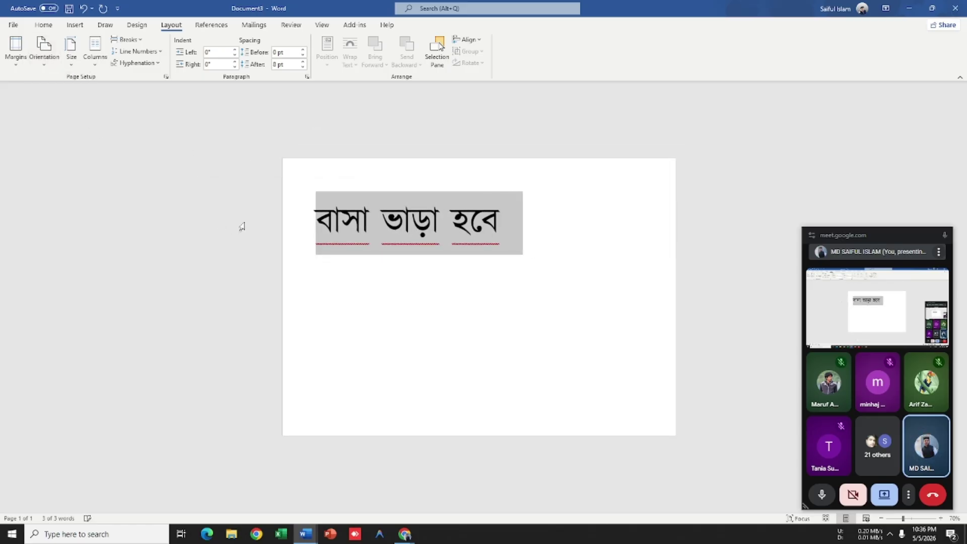
key(ctrl+shift+period)
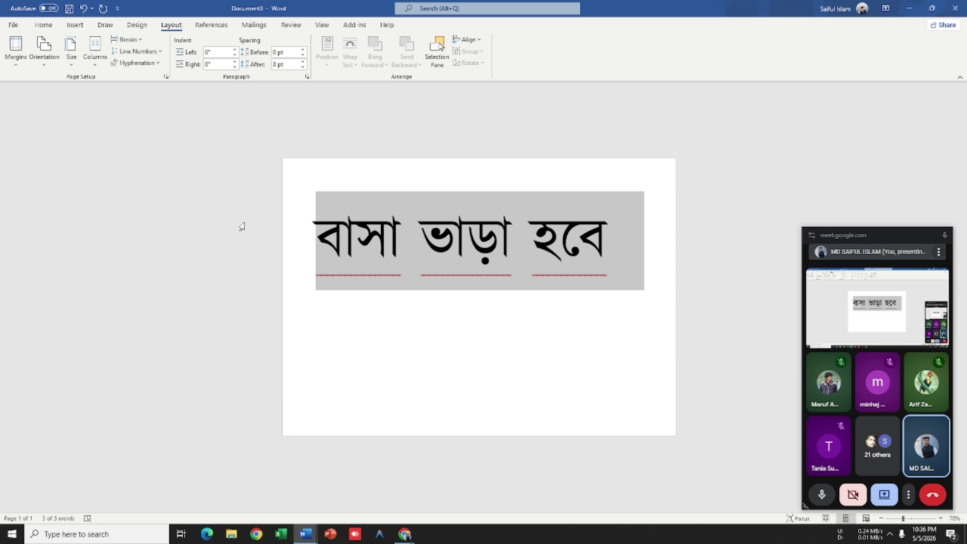
click(600, 342)
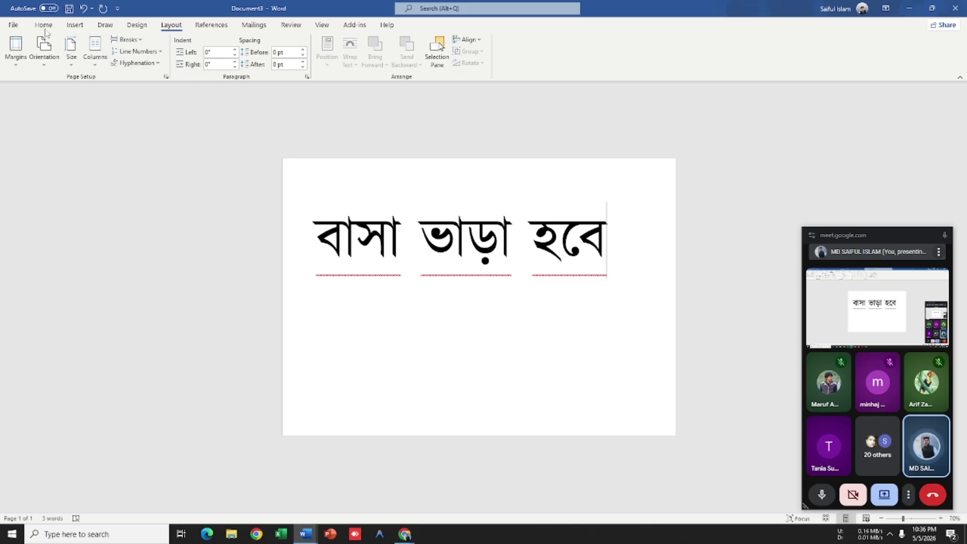
click(75, 25)
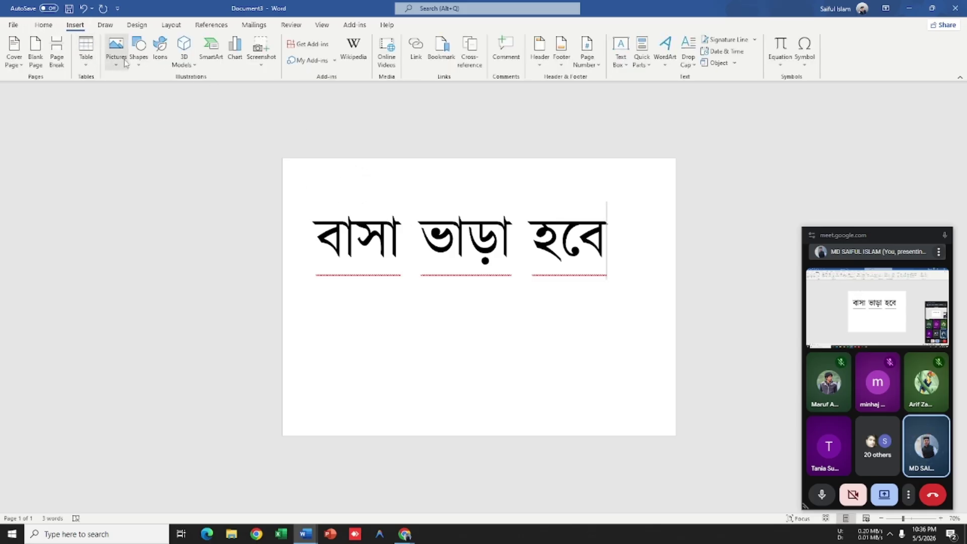
click(139, 49)
click(164, 91)
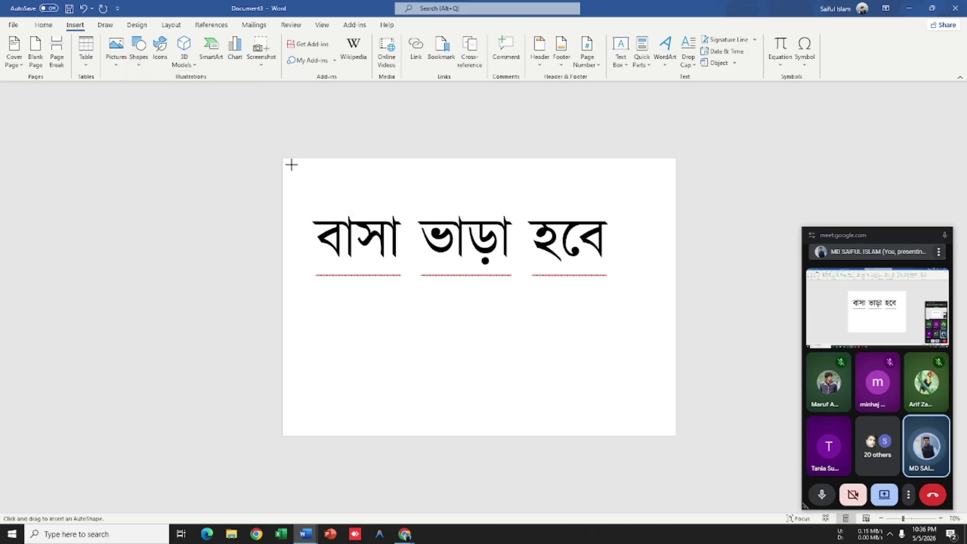
drag(291, 165, 383, 436)
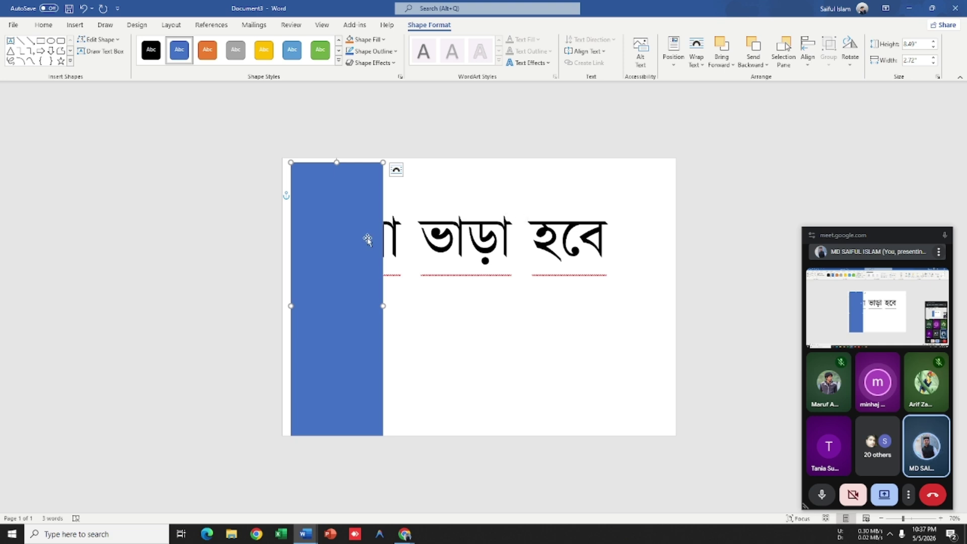
key(Delete)
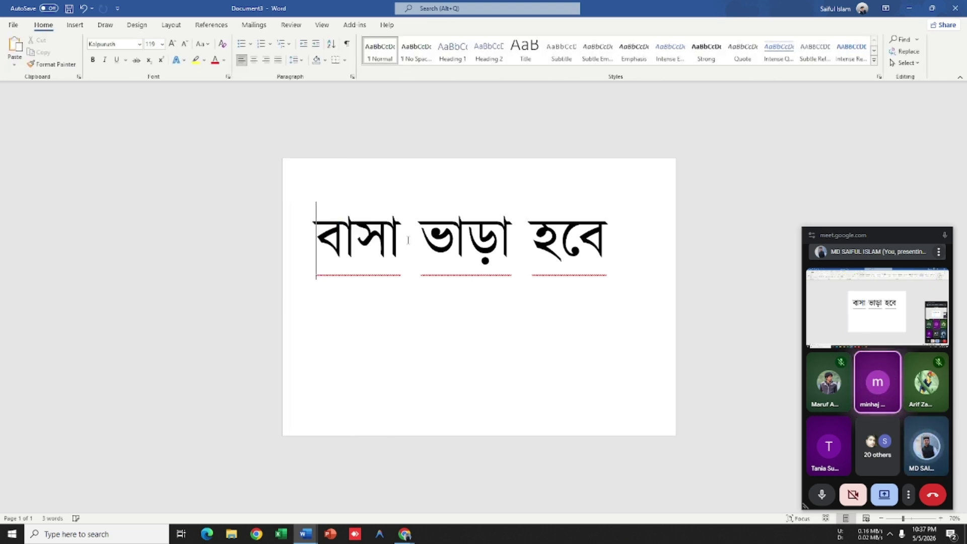
Step: Centre the Bengali line 'বাসা ভাড়া হবে' on the page
drag(629, 251, 294, 229)
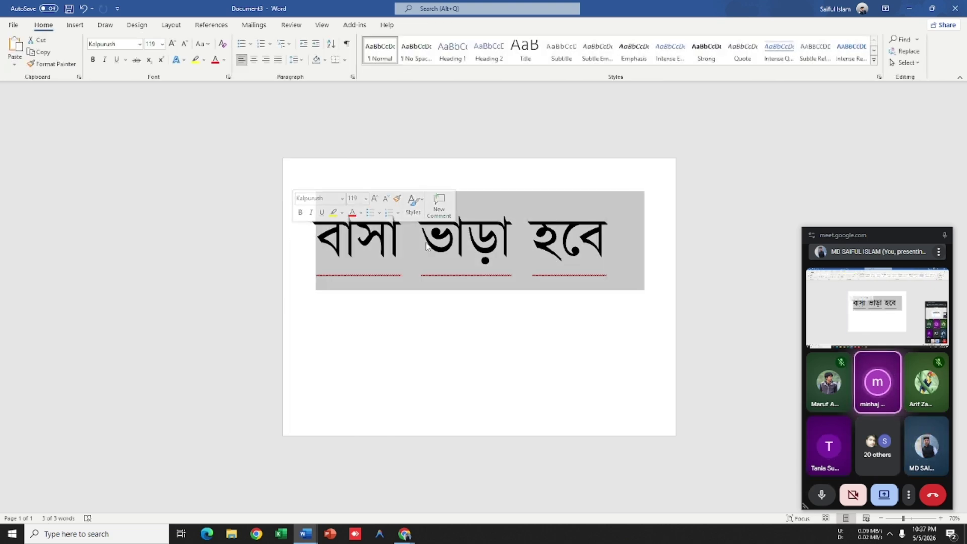
key(ctrl+e)
click(551, 282)
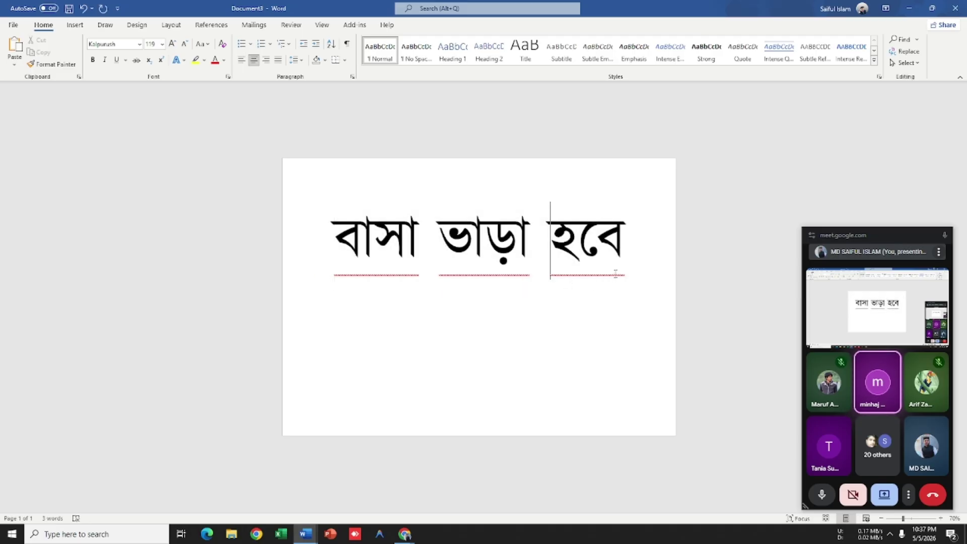
Step: Select the word হবে, view its context menu, then reselect the whole line
drag(616, 273, 328, 253)
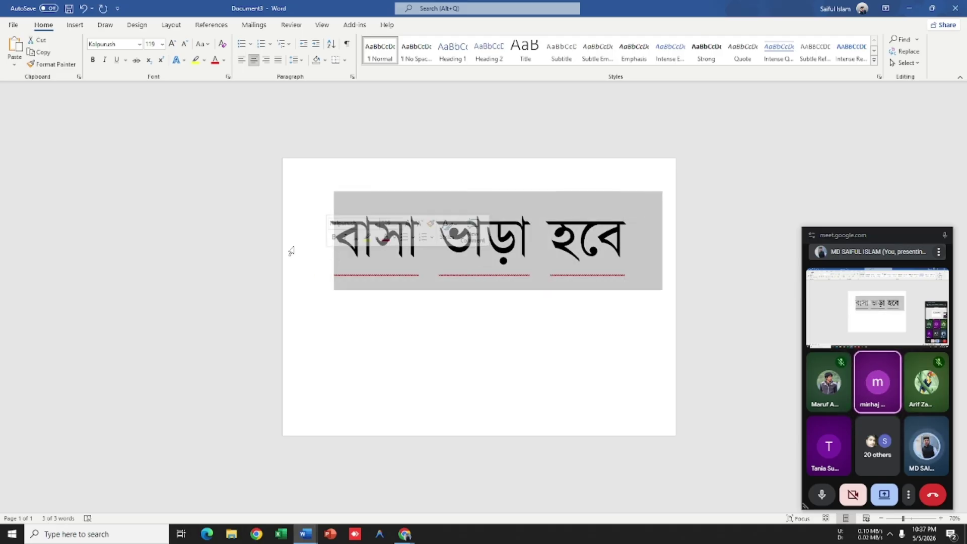
click(529, 287)
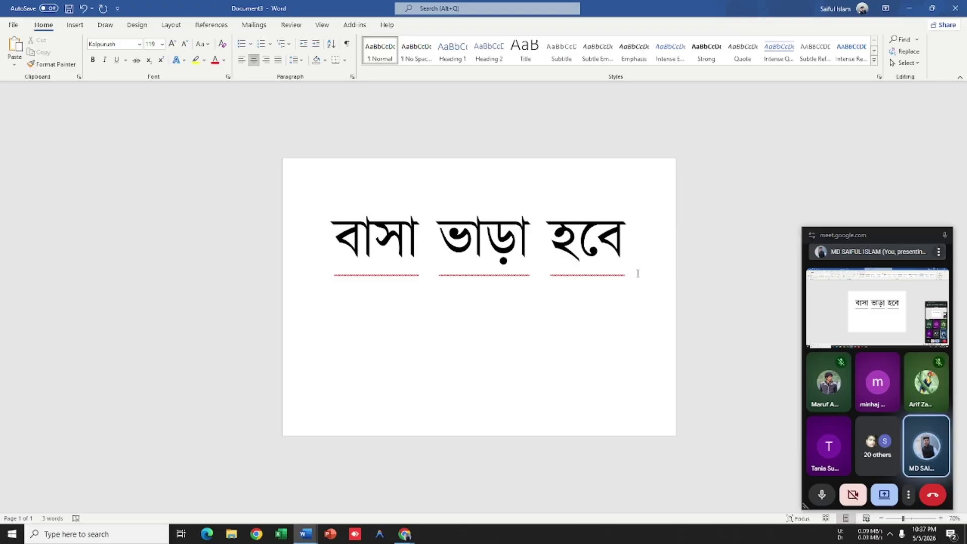
drag(637, 274, 549, 261)
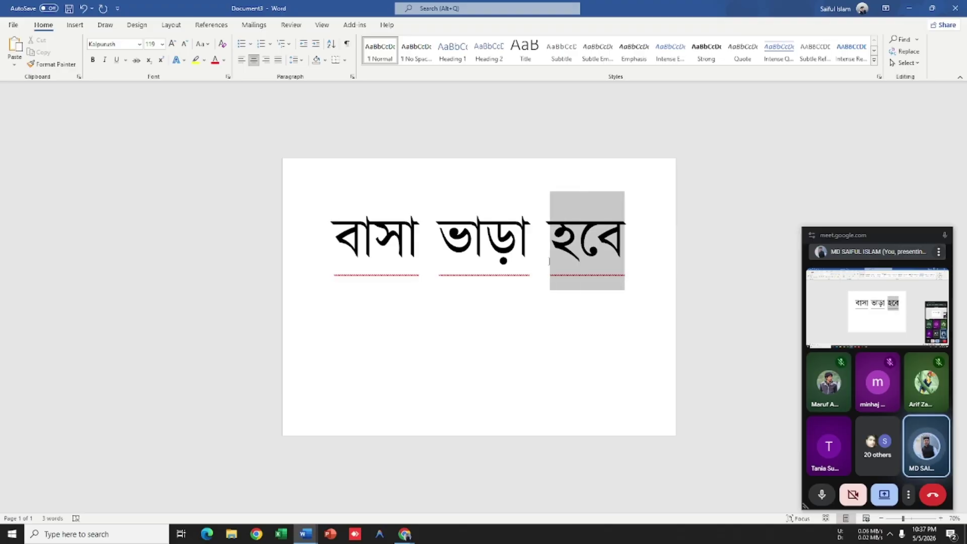
click(625, 276)
right_click(587, 264)
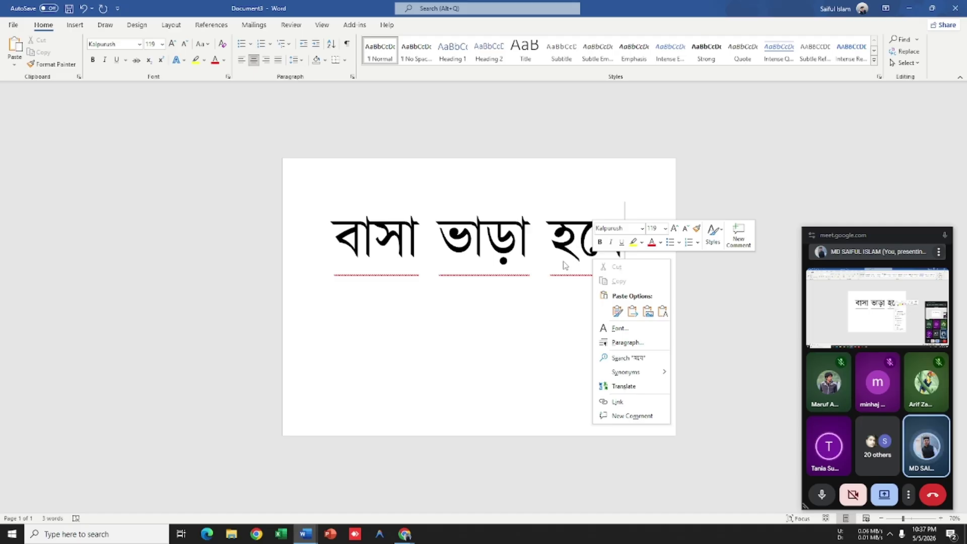
click(586, 255)
scroll(579, 254, up, 5)
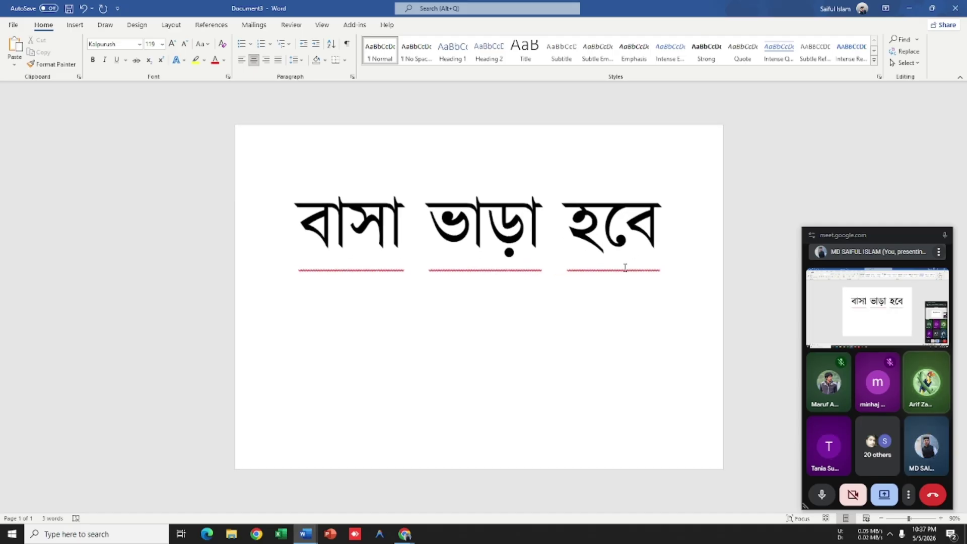
key(ctrl+a)
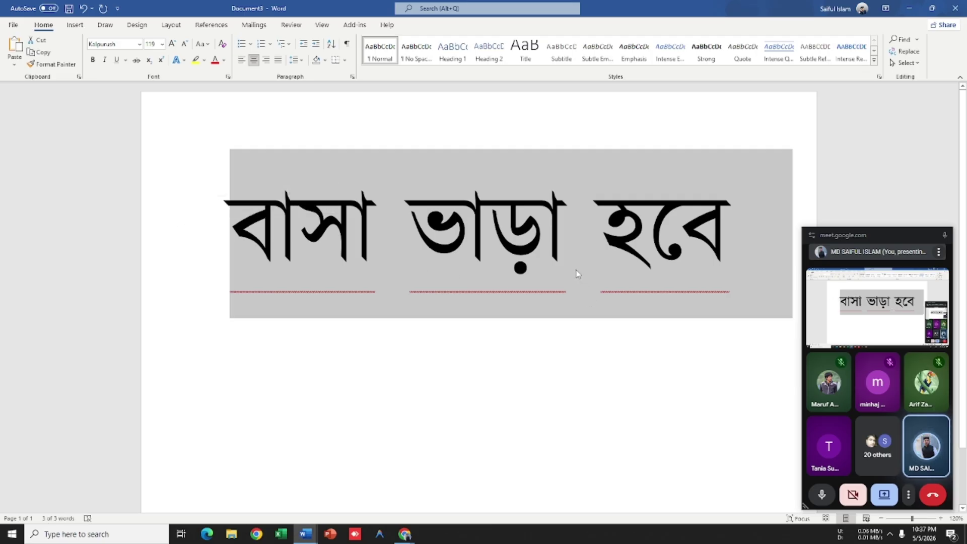
click(715, 244)
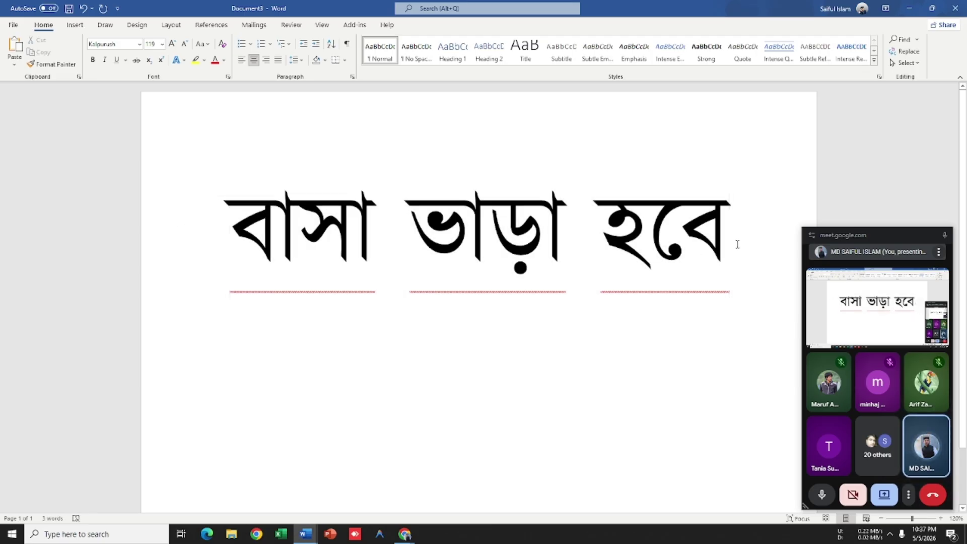
drag(736, 243, 108, 237)
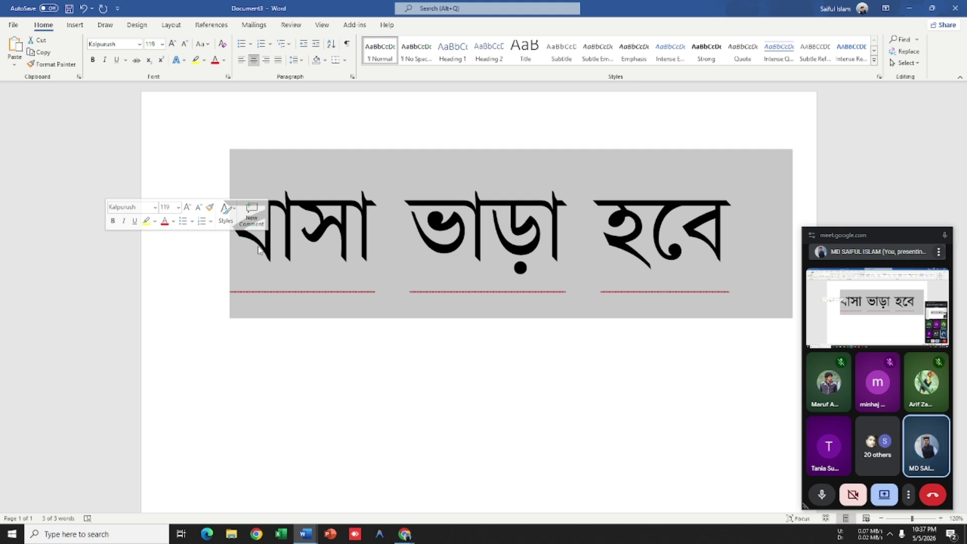
Step: Switch to Document2 and place the insertion point after 'augue.' on page 1
key(alt+Tab)
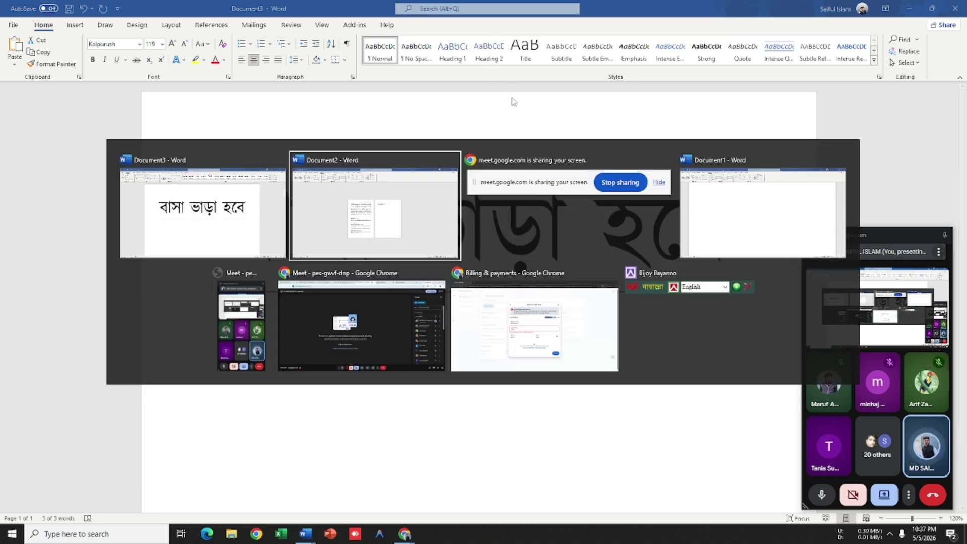
scroll(540, 250, up, 4)
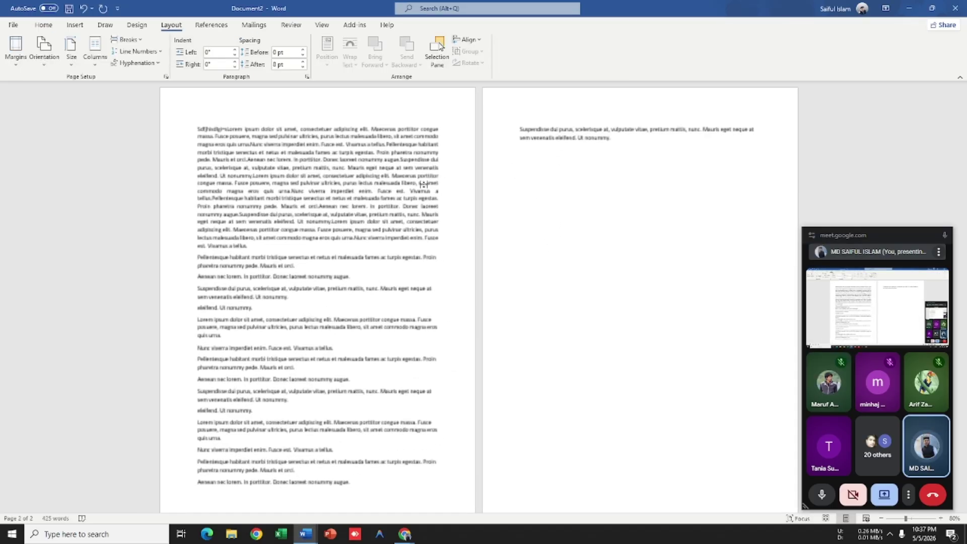
right_click(285, 404)
key(Escape)
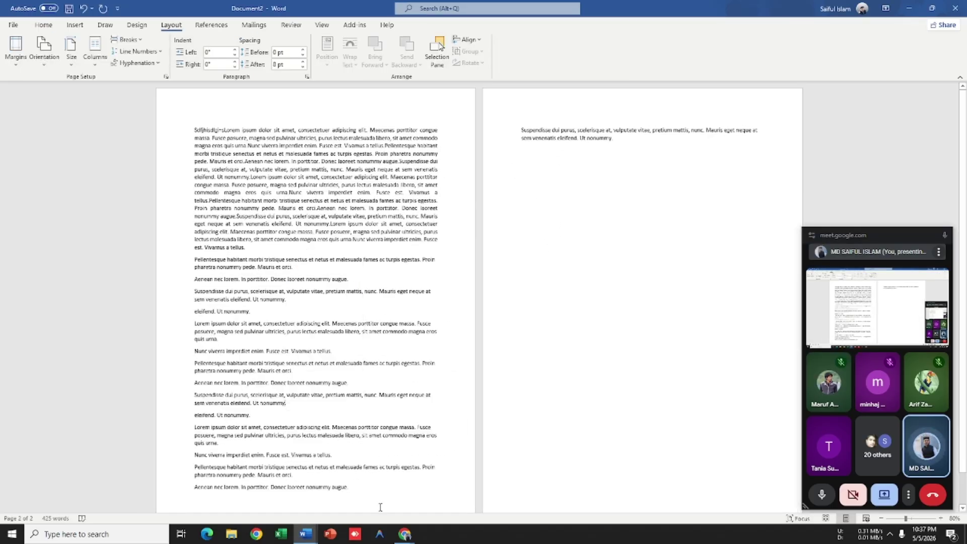
click(376, 496)
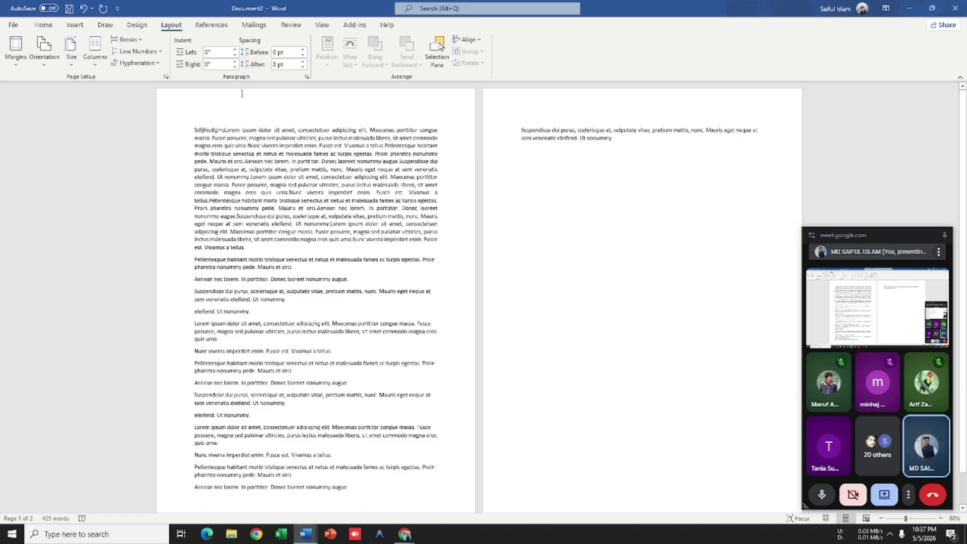
Step: Insert a trial 2x2 table on page 2, then select and delete it
click(43, 25)
click(75, 25)
click(87, 50)
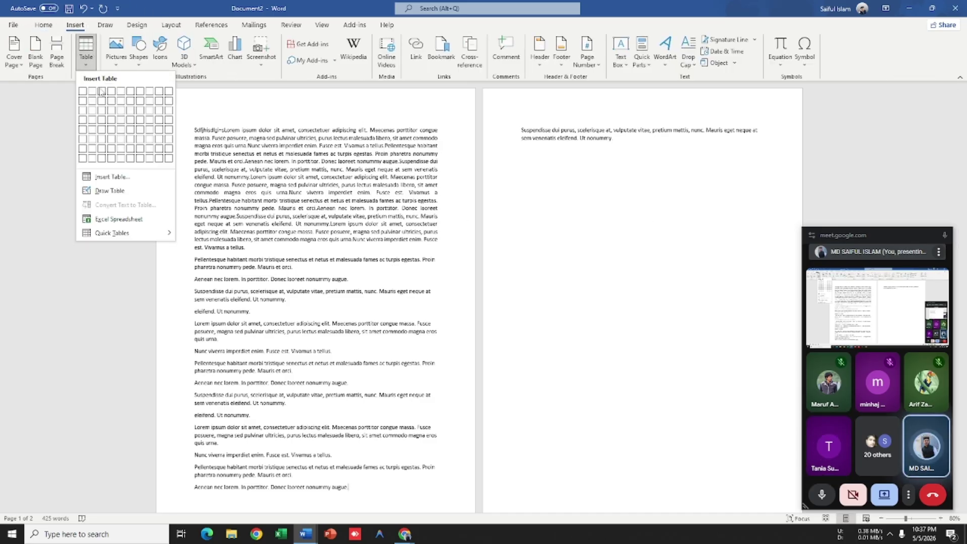
click(93, 101)
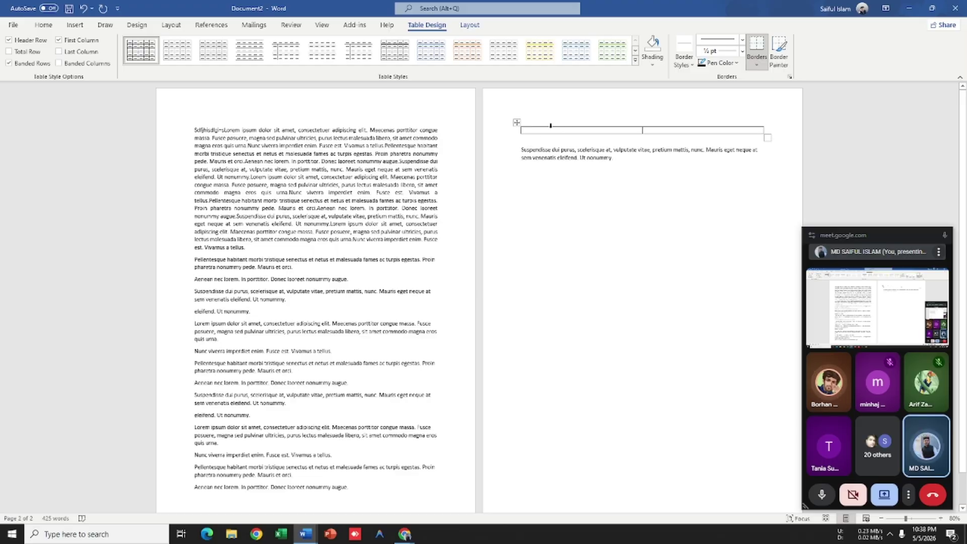
click(610, 125)
click(686, 130)
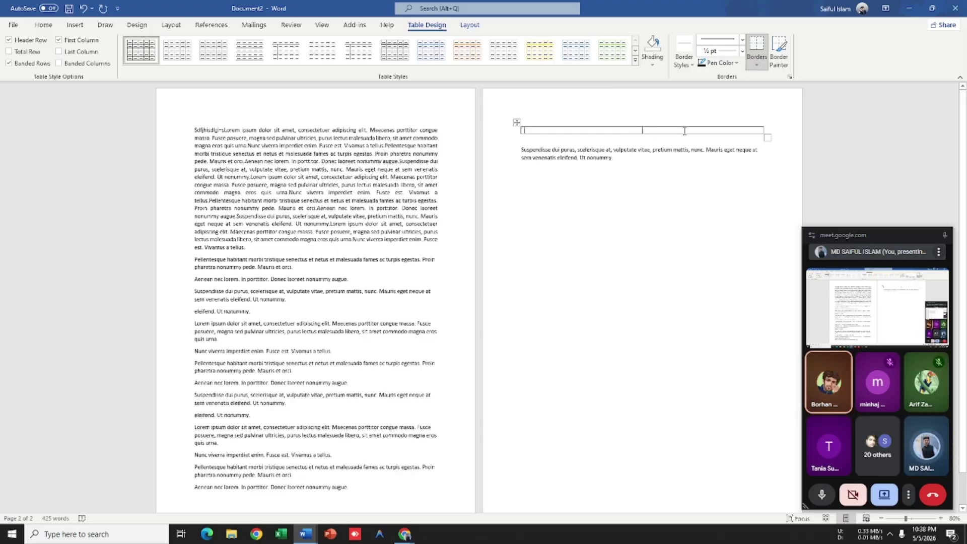
drag(688, 132, 495, 117)
key(BackSpace)
key(BackSpace)
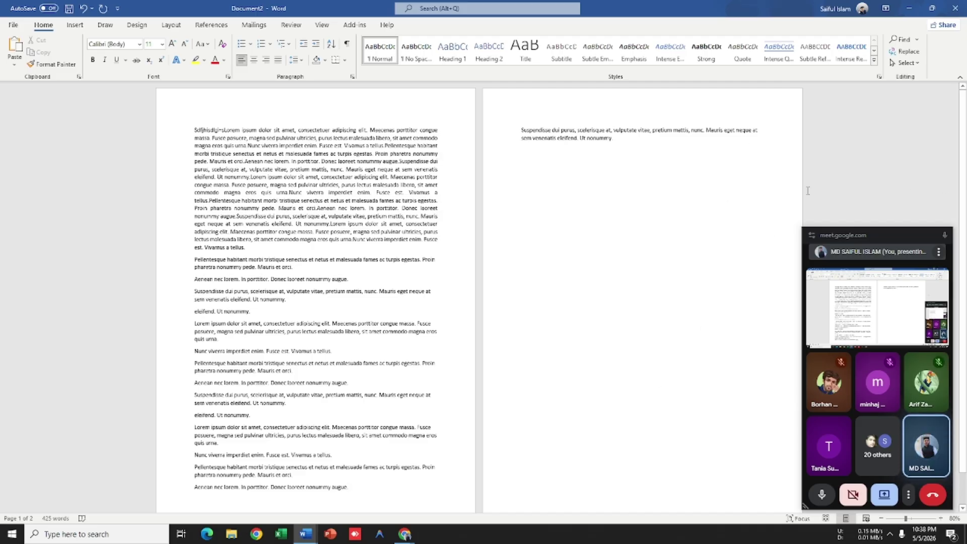
ctrl+scroll(554, 181, up, 4)
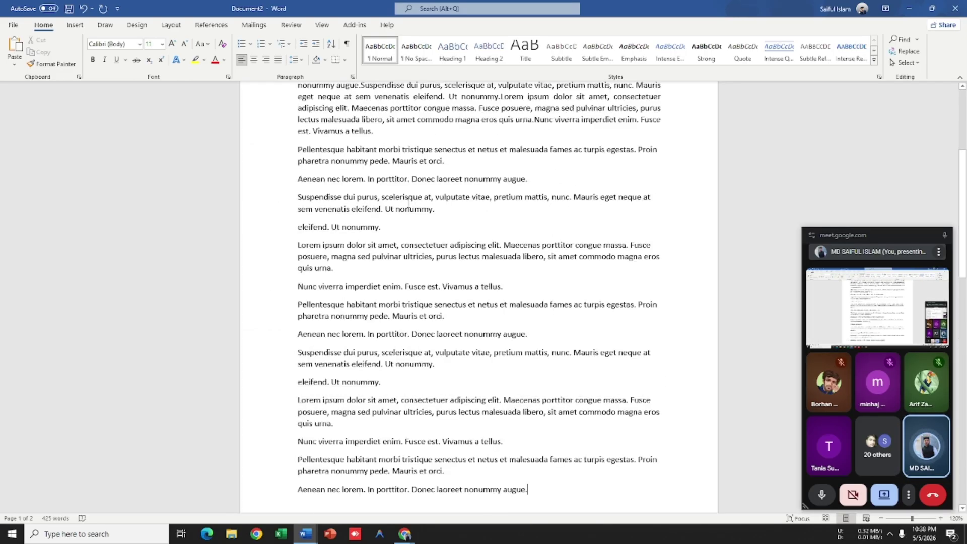
scroll(537, 261, up, 3)
scroll(537, 262, up, 3)
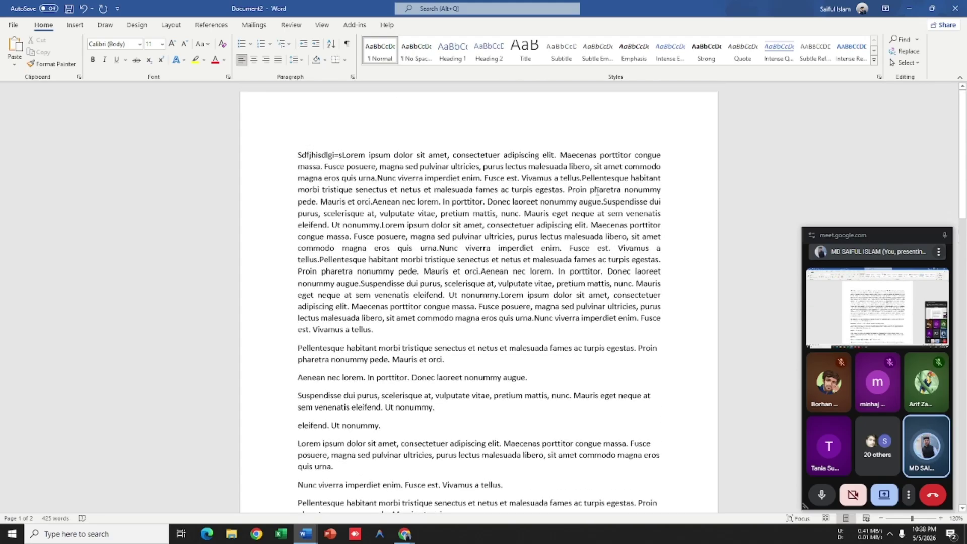
scroll(505, 309, down, 10)
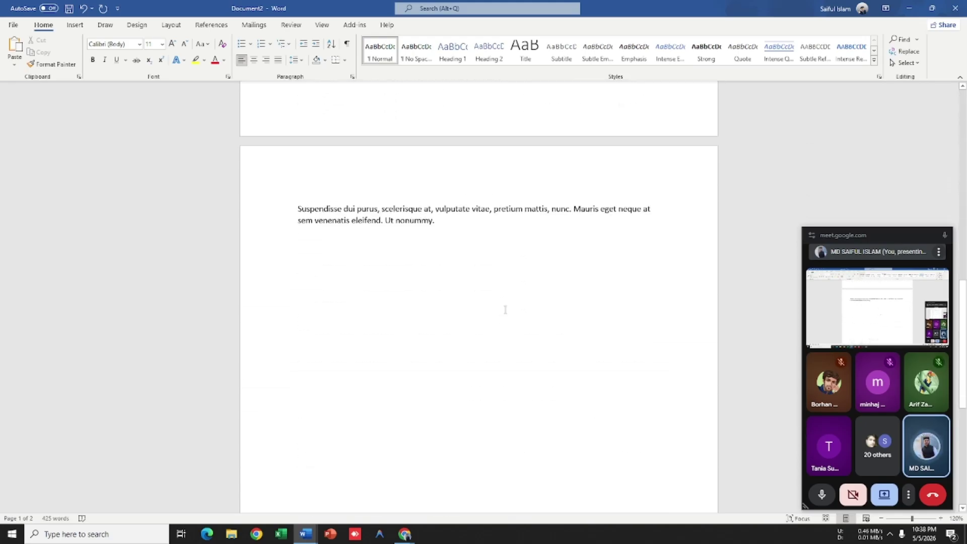
scroll(506, 309, up, 10)
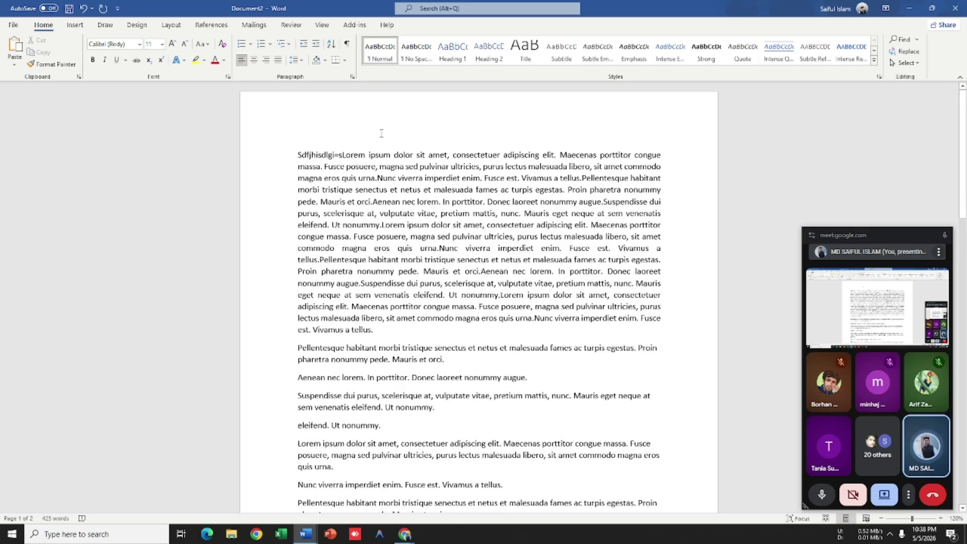
key(super)
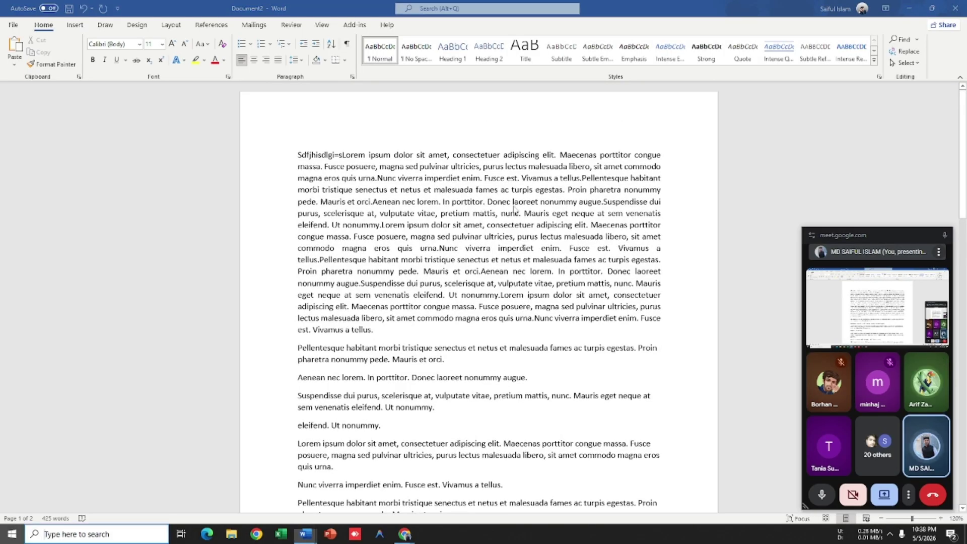
key(super)
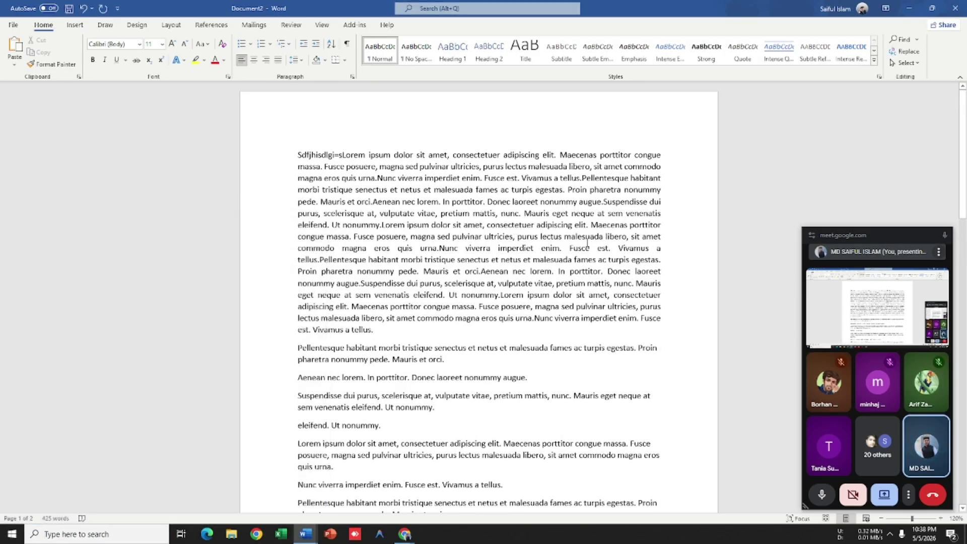
scroll(587, 242, down, 3)
scroll(587, 243, up, 3)
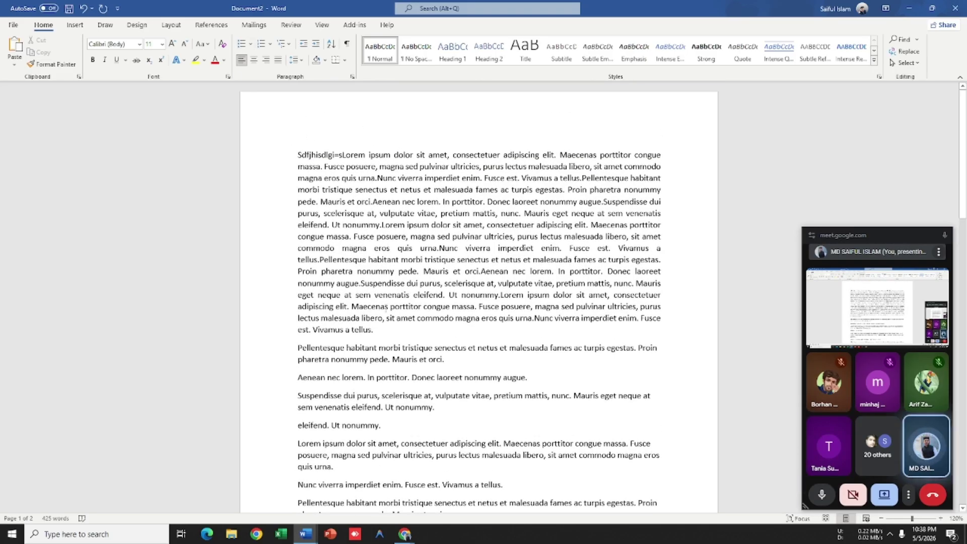
click(385, 330)
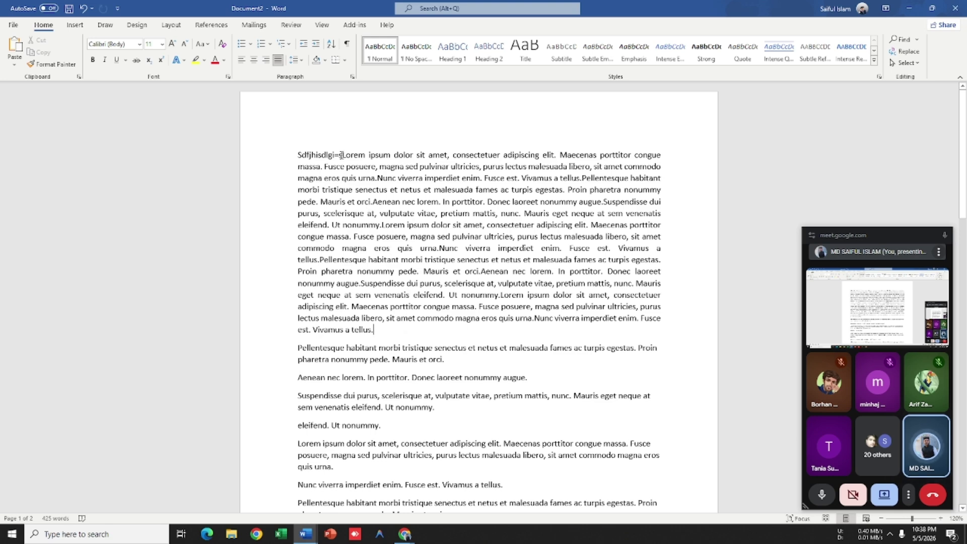
scroll(431, 253, down, 15)
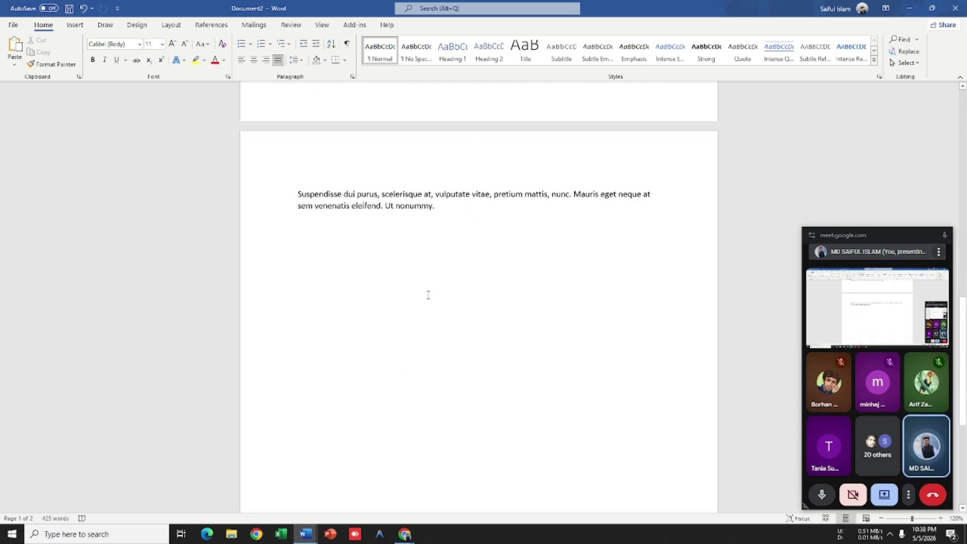
click(460, 180)
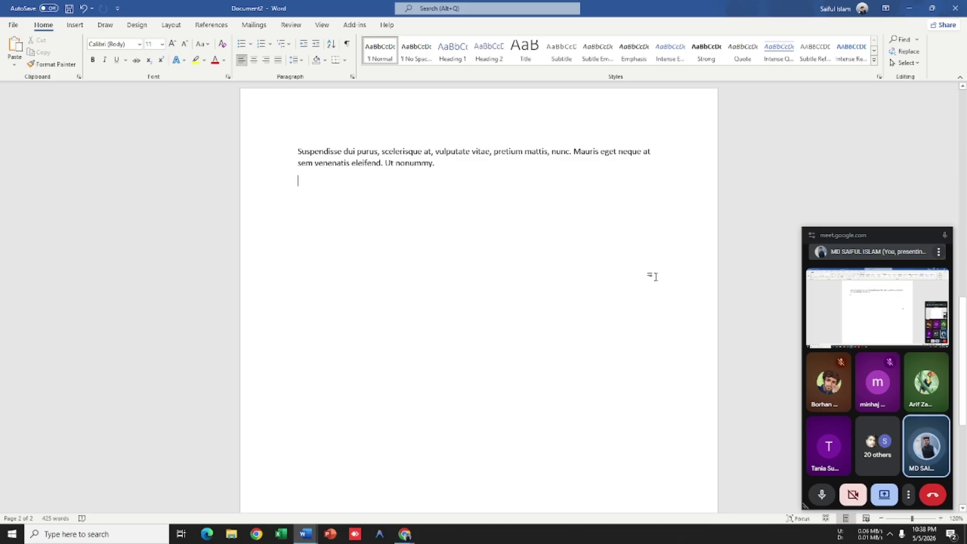
scroll(589, 265, up, 1)
scroll(588, 265, up, 12)
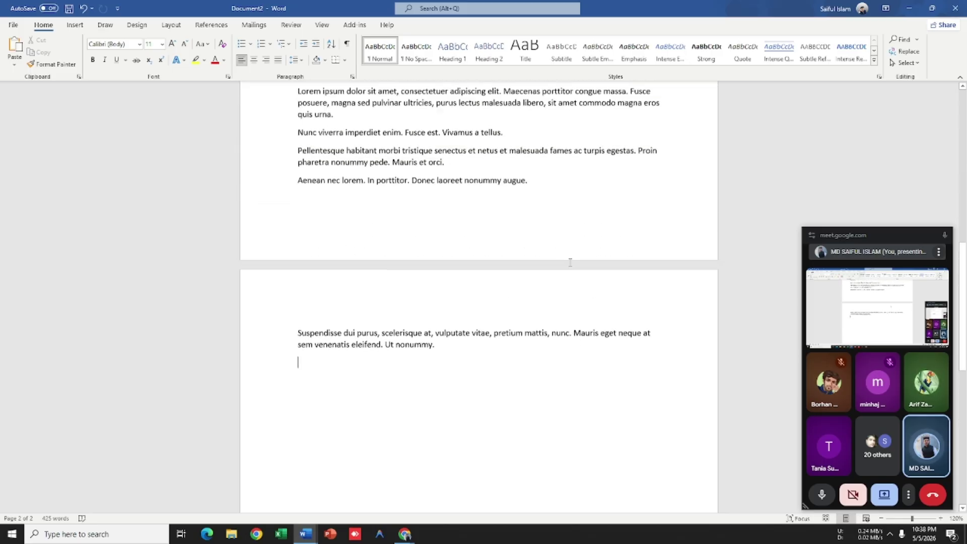
scroll(530, 236, up, 2)
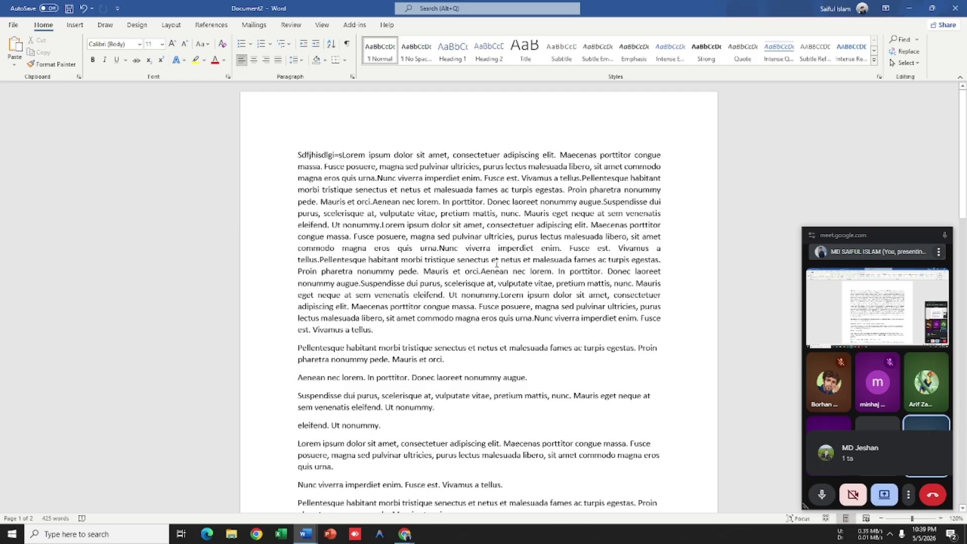
scroll(531, 238, up, 2)
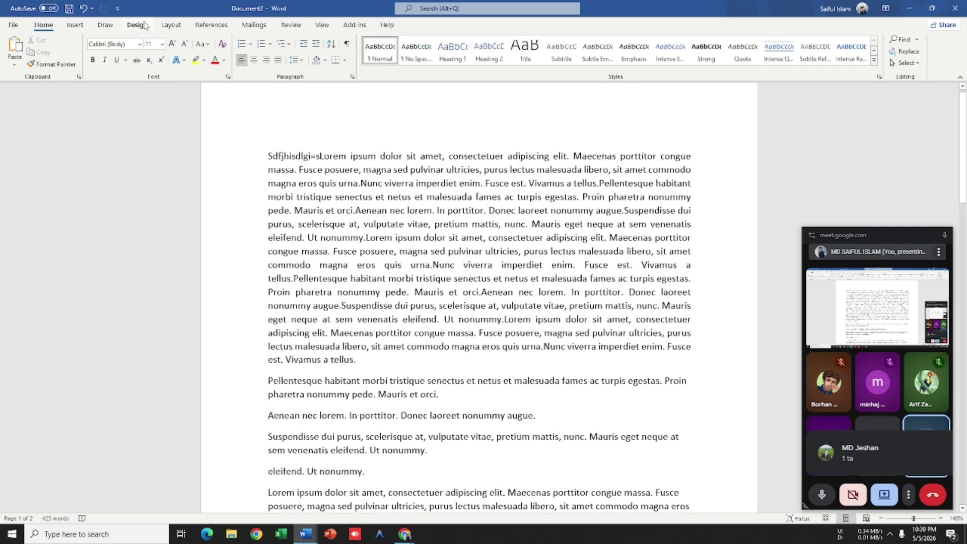
Step: Set the text to two columns after trying three, and add a blank line at the start
click(172, 25)
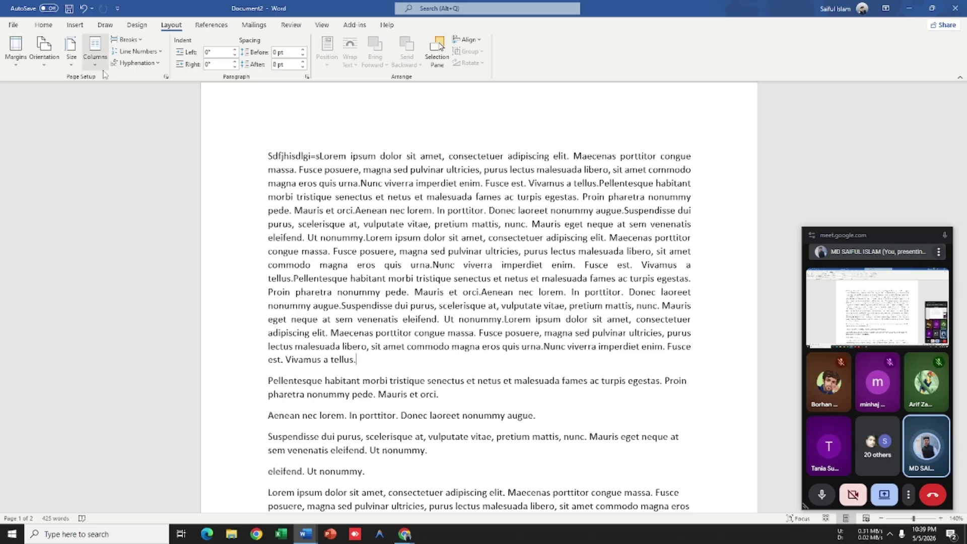
click(102, 65)
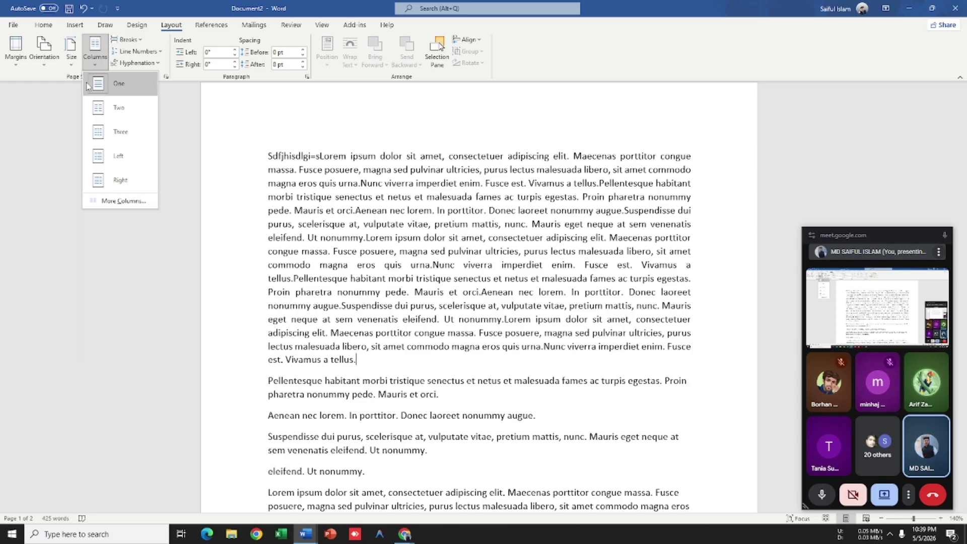
click(118, 107)
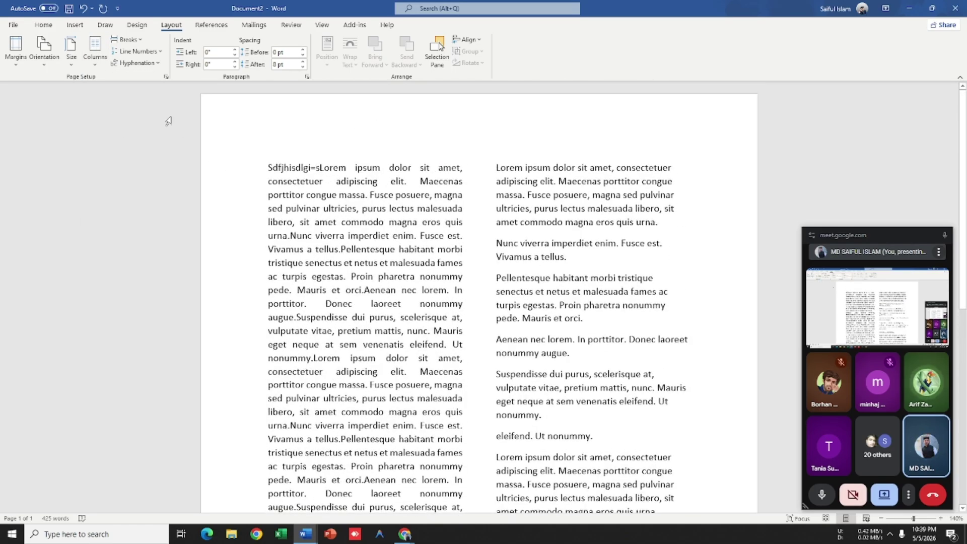
click(95, 57)
click(106, 133)
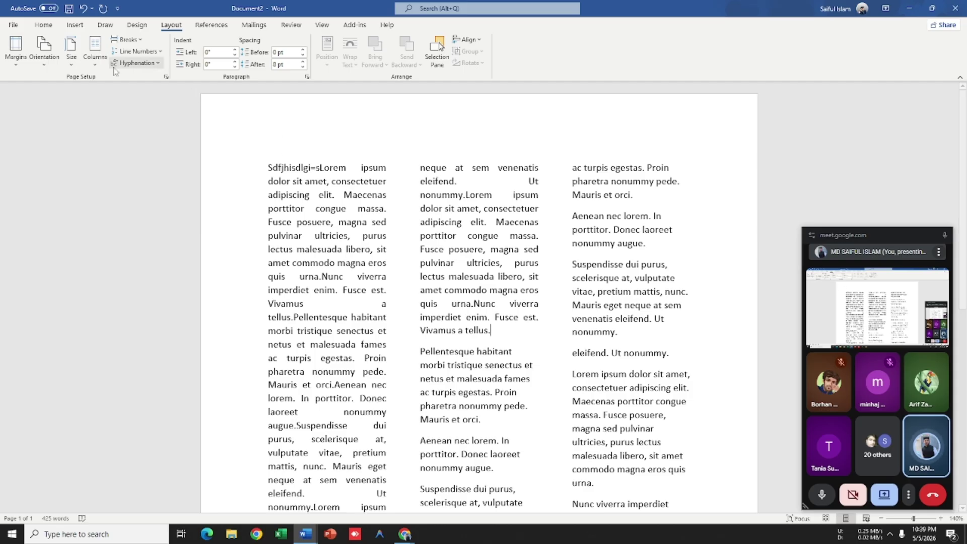
click(96, 57)
click(115, 109)
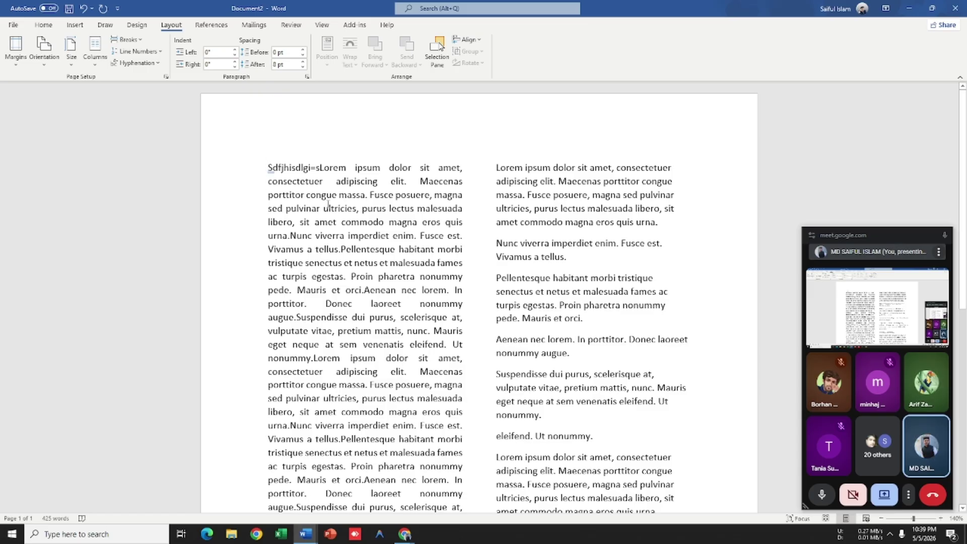
key(Return)
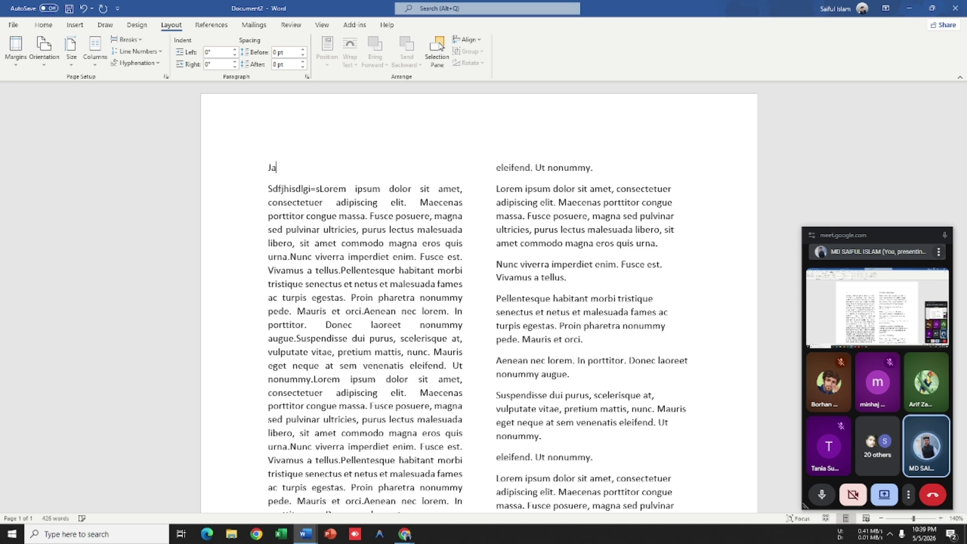
Step: Type the heading 'Jashore TTC' on the new line and centre it
text(Jashroe)
key(BackSpace)
text(o)
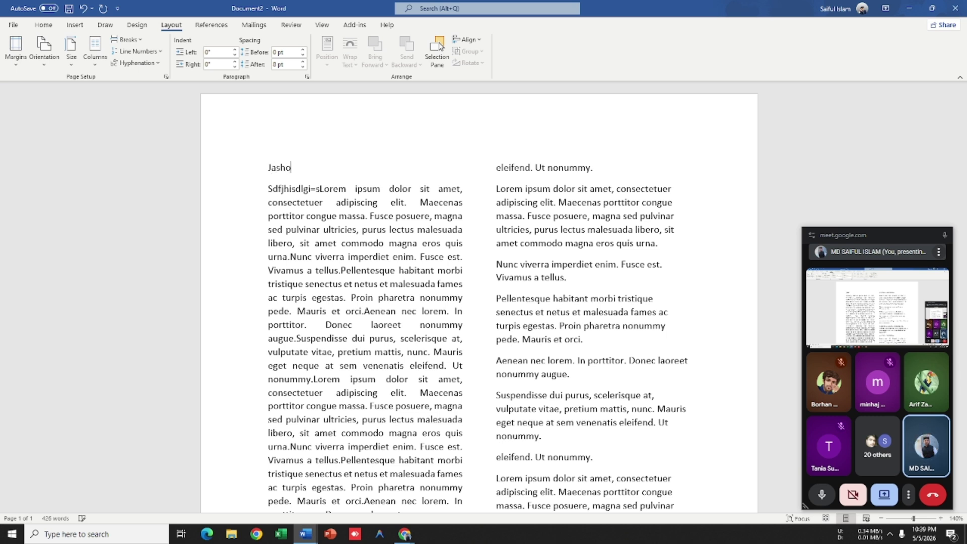
text(re TTC)
click(248, 168)
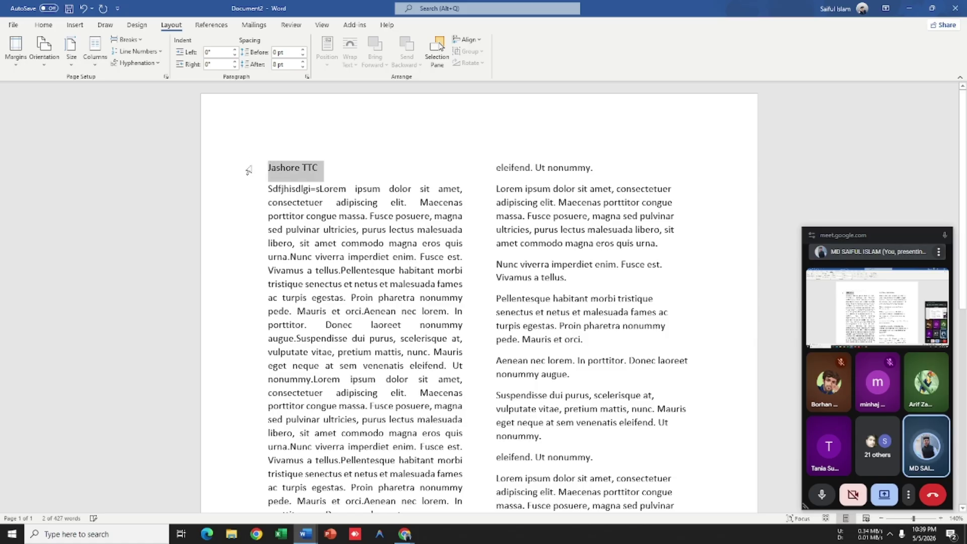
key(ctrl+e)
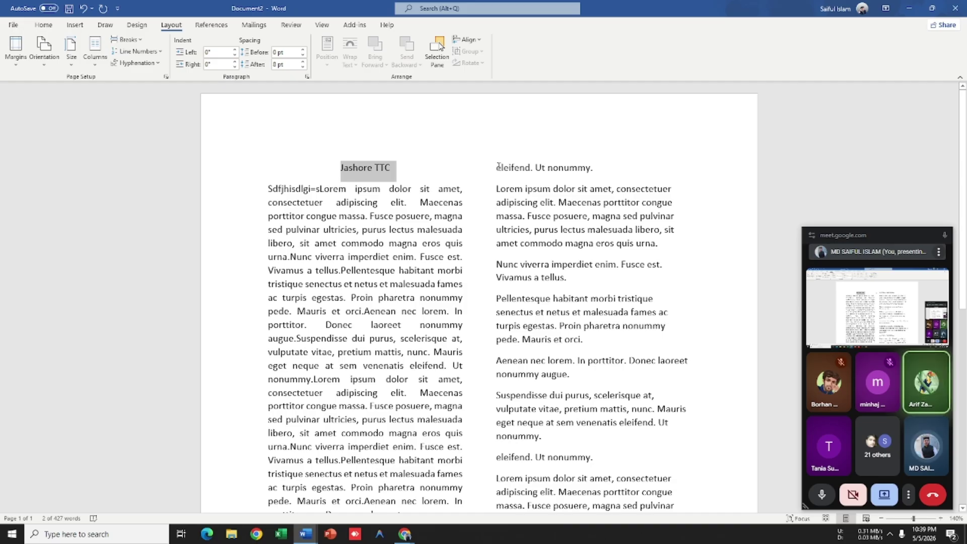
Step: Select the heading and first-column text, then select the entire document
click(408, 175)
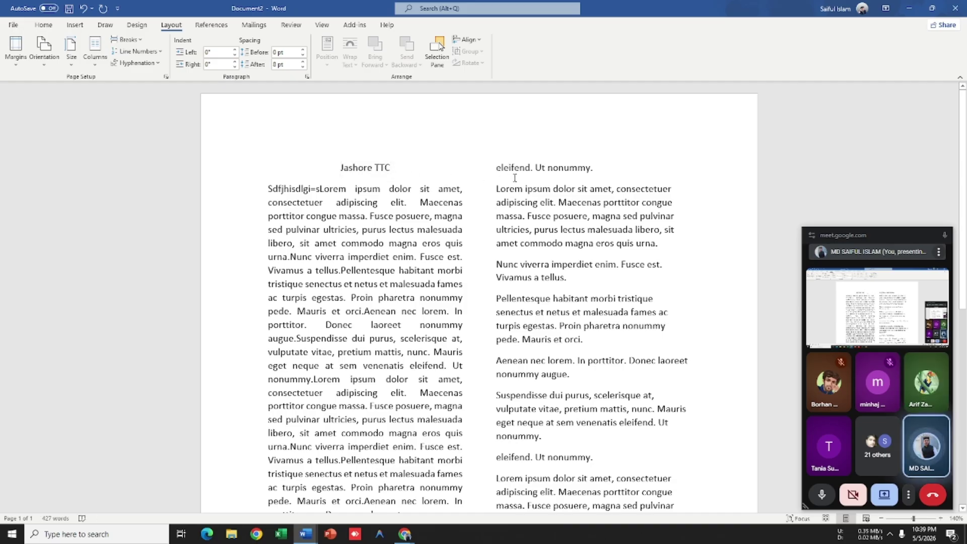
drag(410, 168, 324, 166)
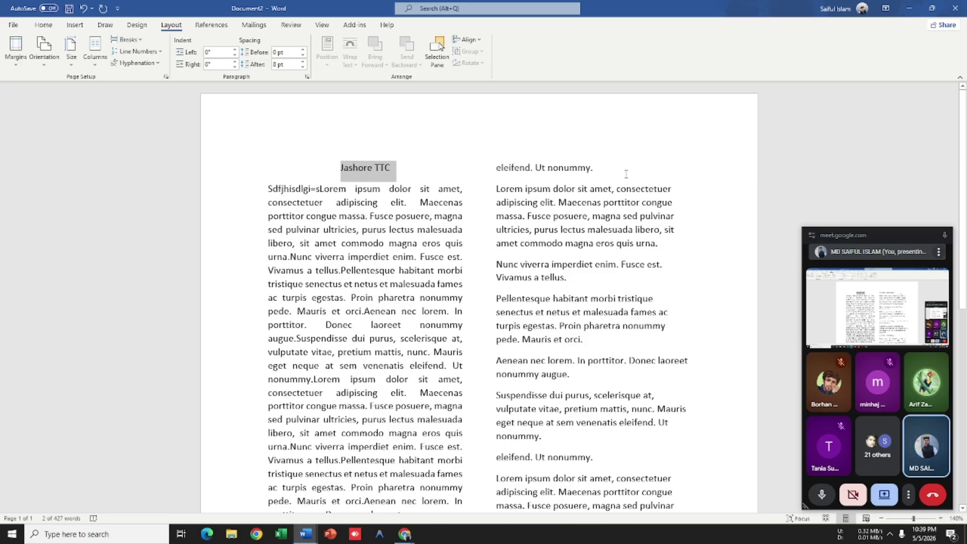
drag(626, 175, 324, 157)
click(314, 167)
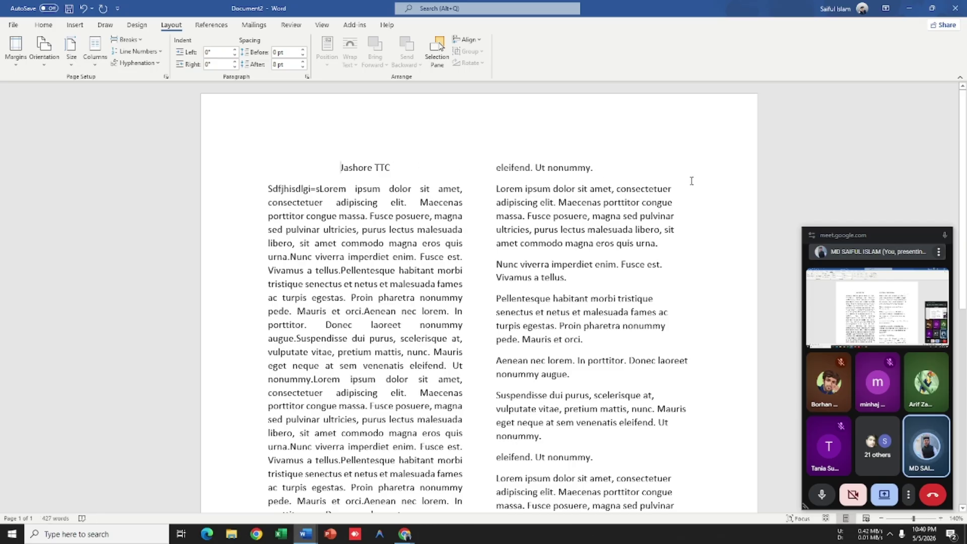
drag(678, 181, 324, 161)
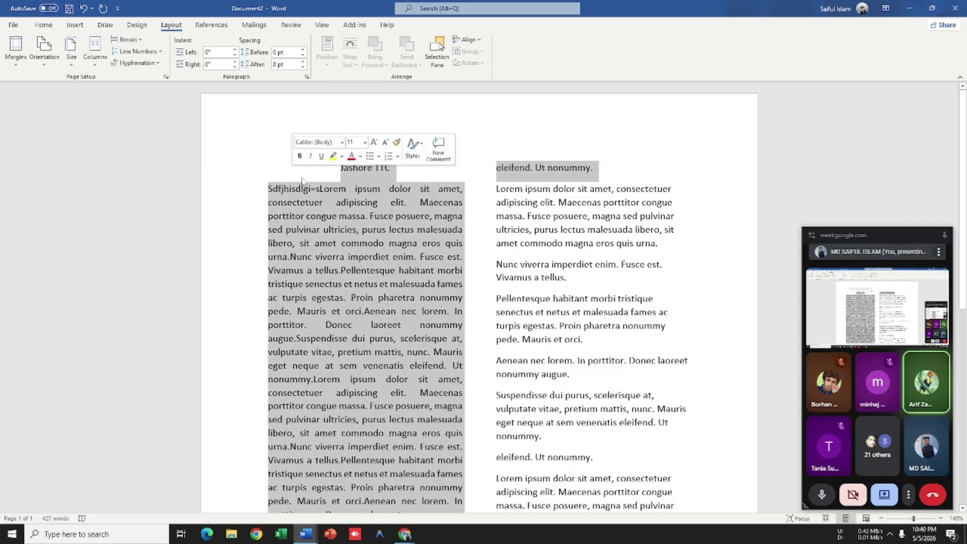
key(ctrl+a)
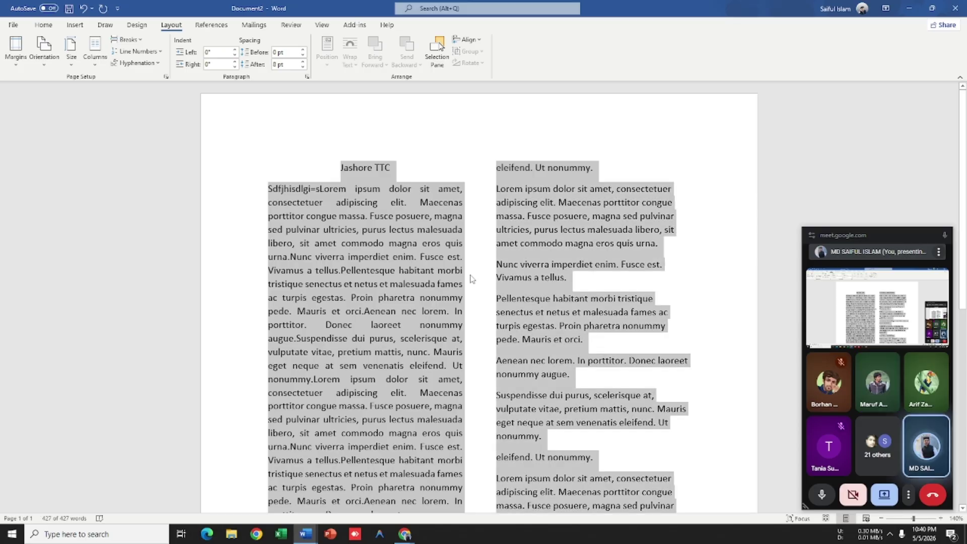
Step: Start a new blank document and type the heading 'Jashore TTC' followed by an empty line
key(ctrl+n)
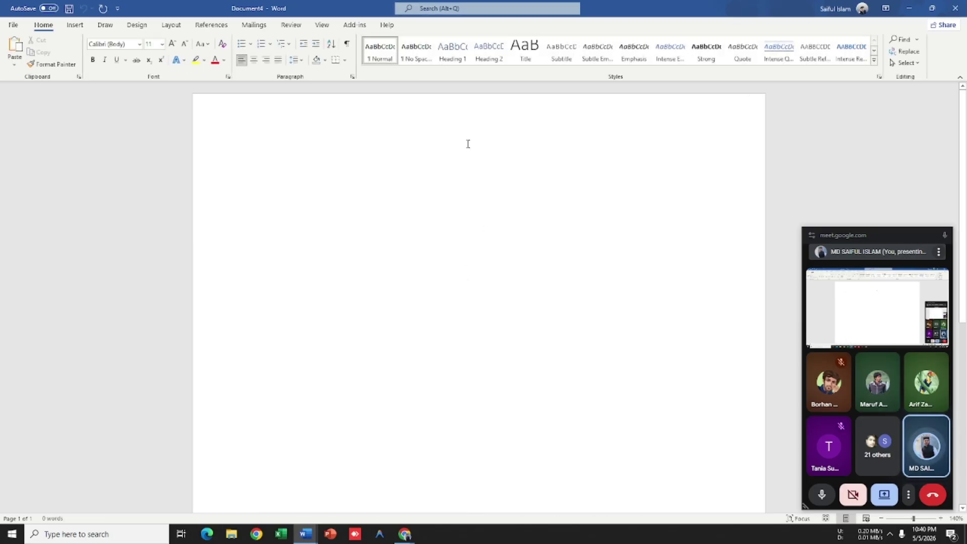
text(J)
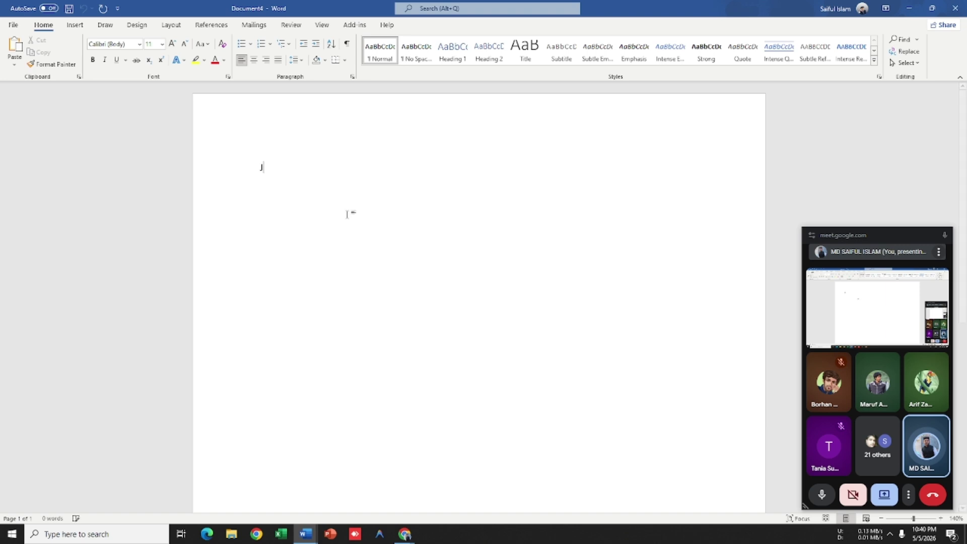
text(ashore TTC)
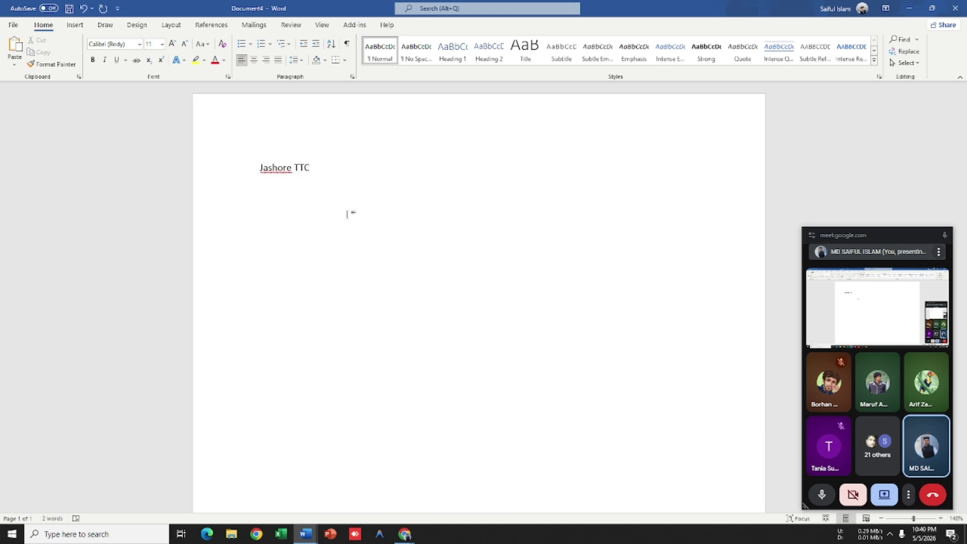
key(Return)
Step: Enlarge the 'Jashore TTC' heading to 28 pt and centre it
click(233, 175)
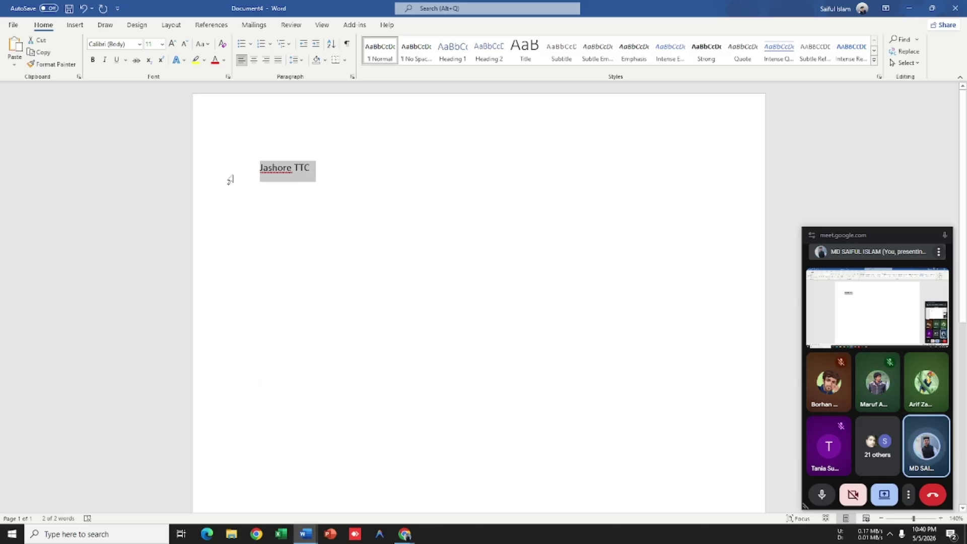
text(ll)
key(ctrl+z)
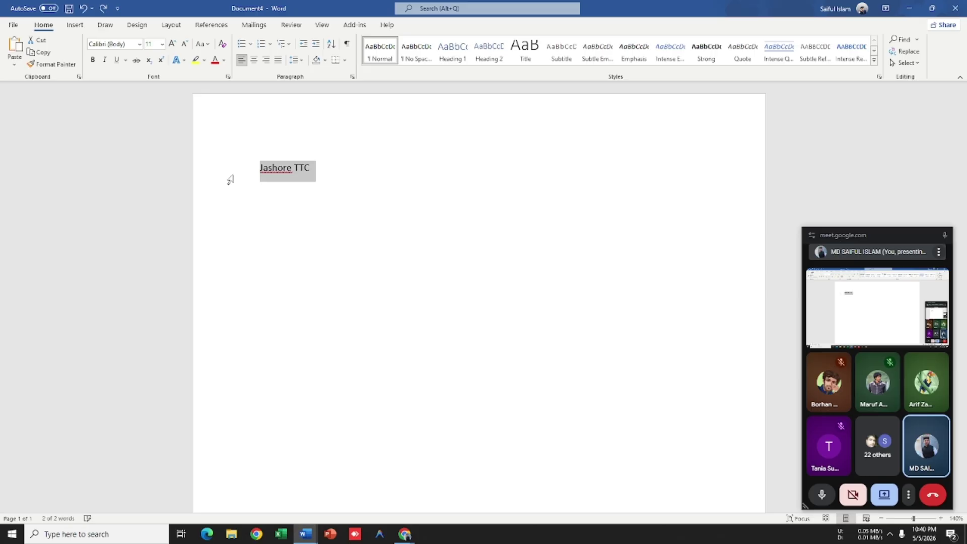
key(ctrl+shift+period)
key(ctrl+shift+period)
key(ctrl+shift+period)
key(ctrl+shift+period)
key(ctrl+shift+period)
key(ctrl+shift+period)
key(ctrl+shift+period)
key(ctrl+shift+period)
key(ctrl+shift+period)
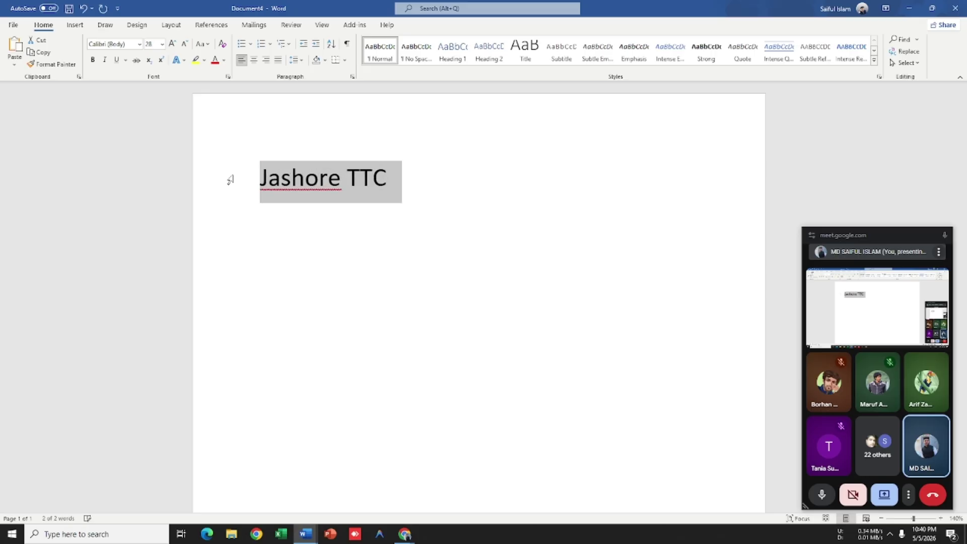
key(ctrl+e)
scroll(531, 187, down, 2)
click(565, 166)
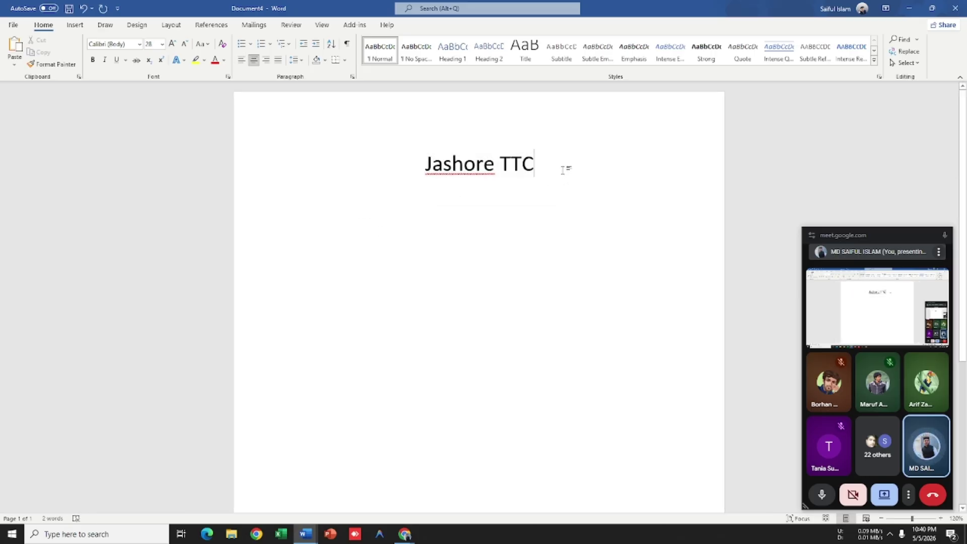
click(169, 25)
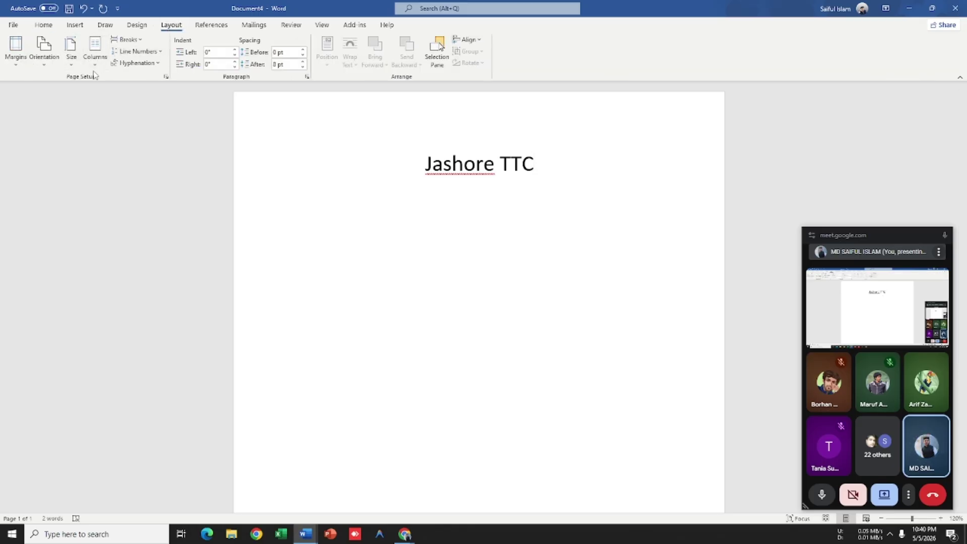
Step: Try the Two-column preset, undo it, and reopen the Columns menu
click(94, 72)
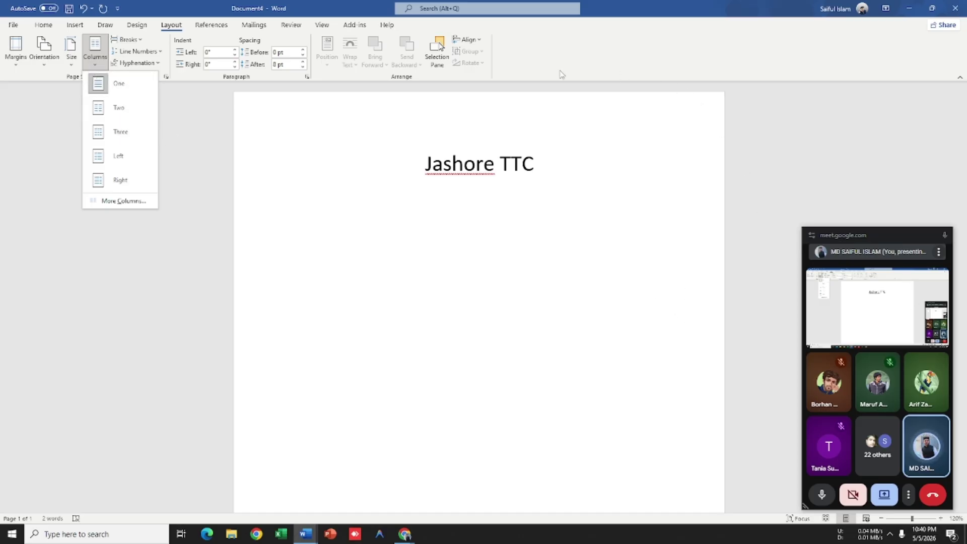
click(119, 107)
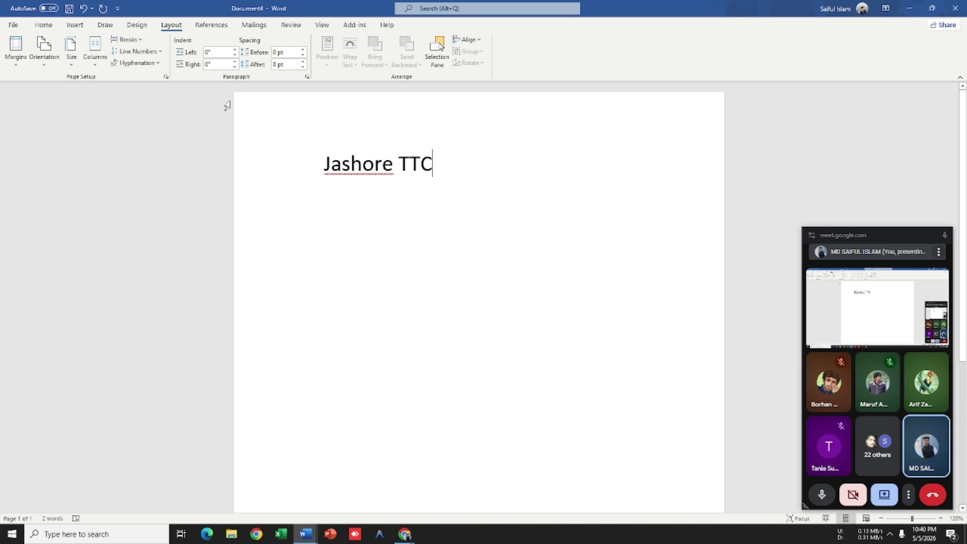
key(ctrl+z)
click(93, 65)
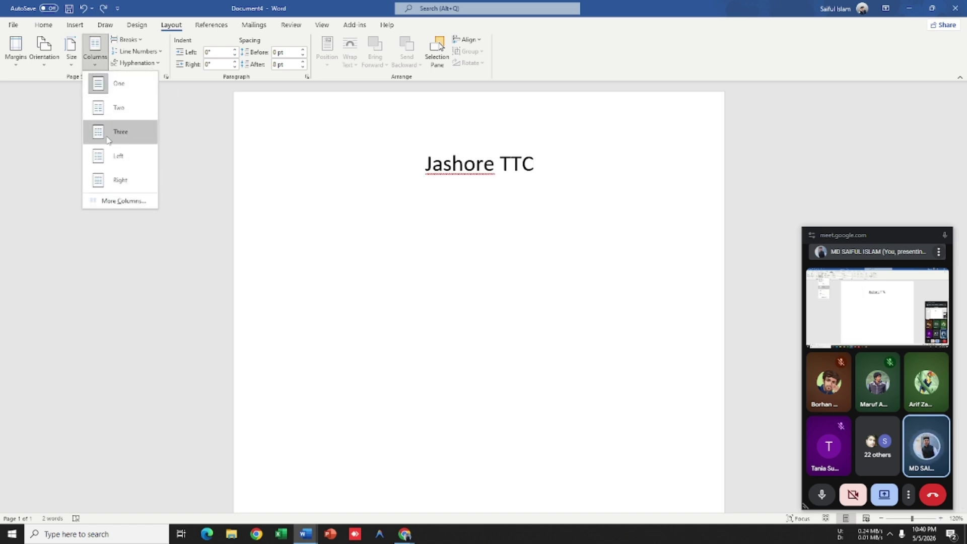
click(516, 165)
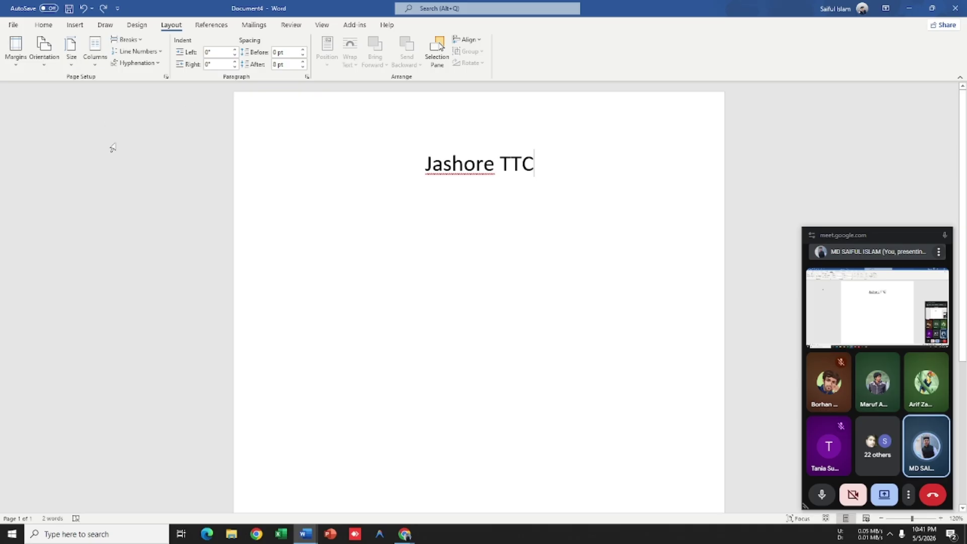
click(101, 66)
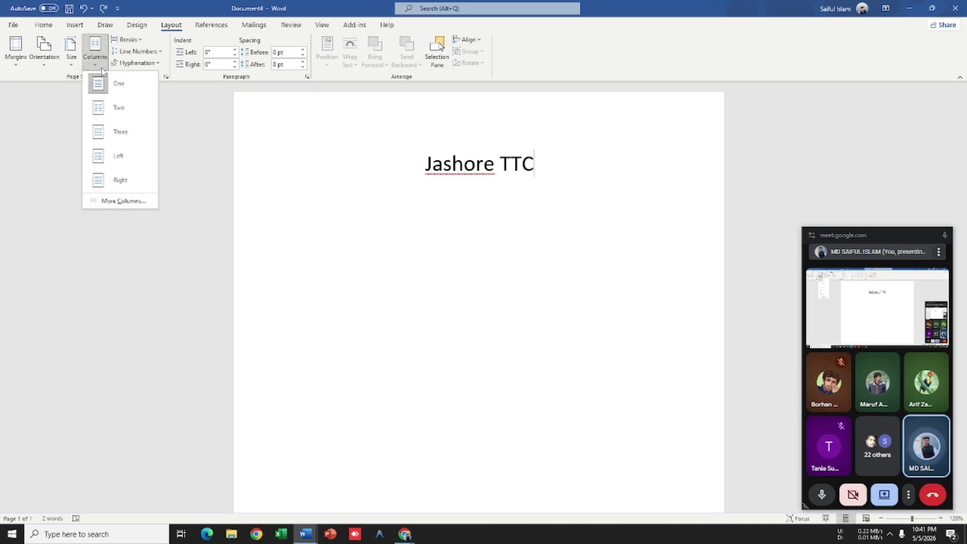
Step: In the Columns dialog choose 2 columns applied to 'This point forward' and confirm
click(124, 201)
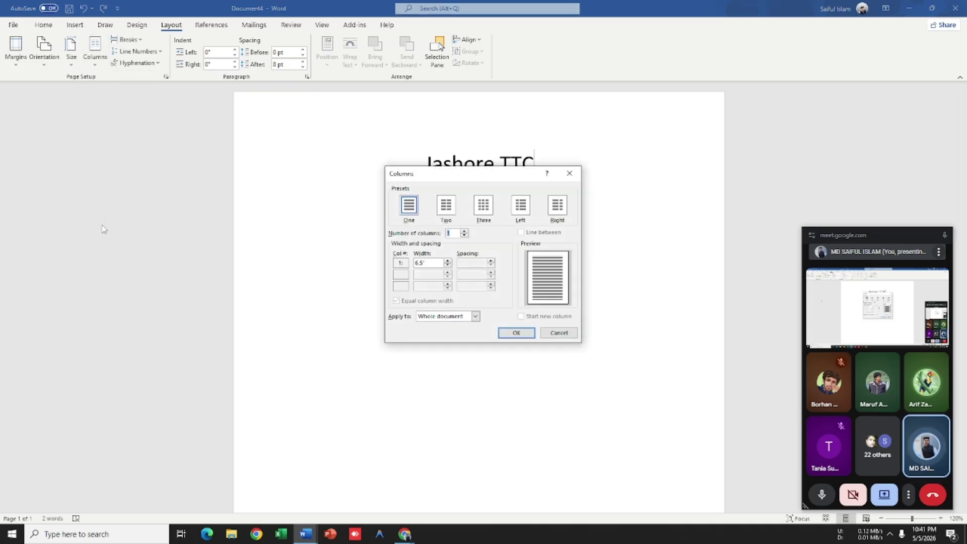
drag(492, 181, 574, 192)
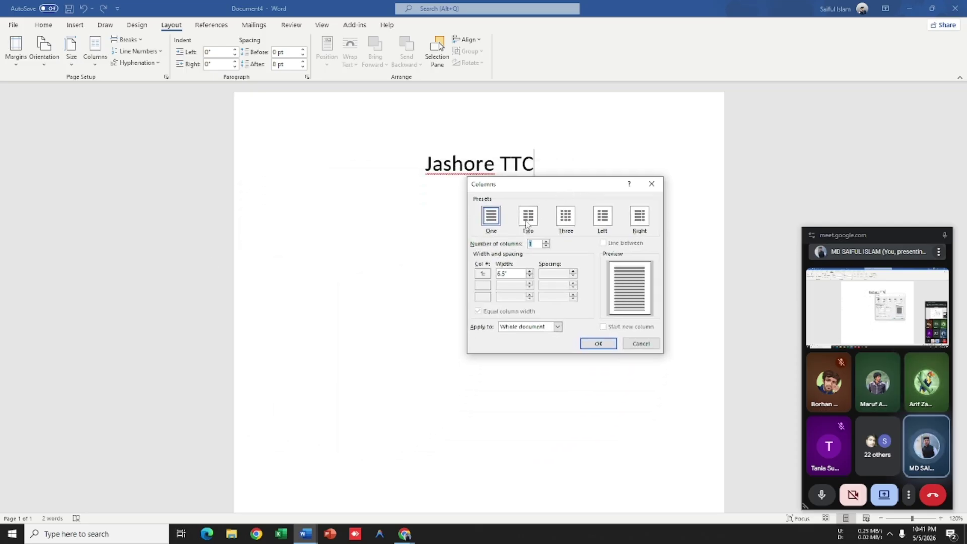
click(528, 216)
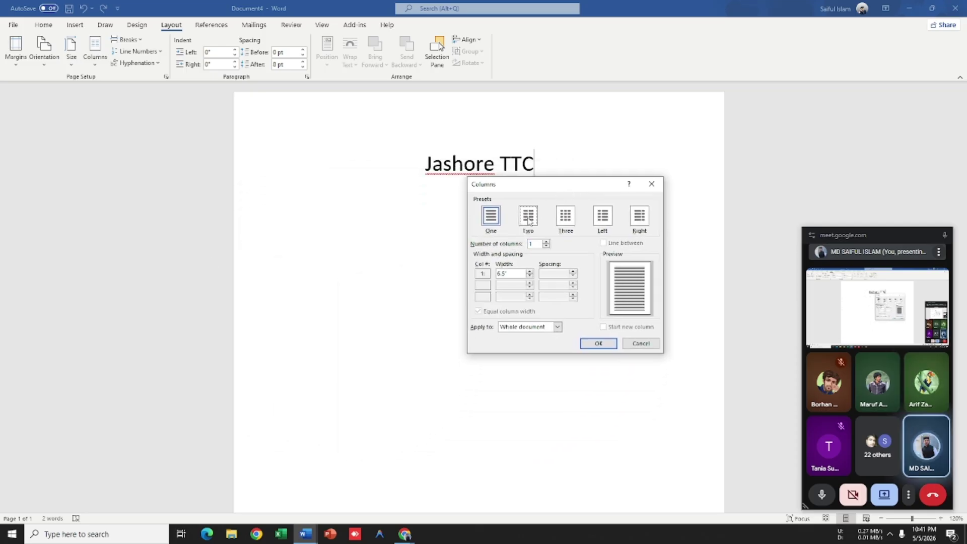
click(488, 222)
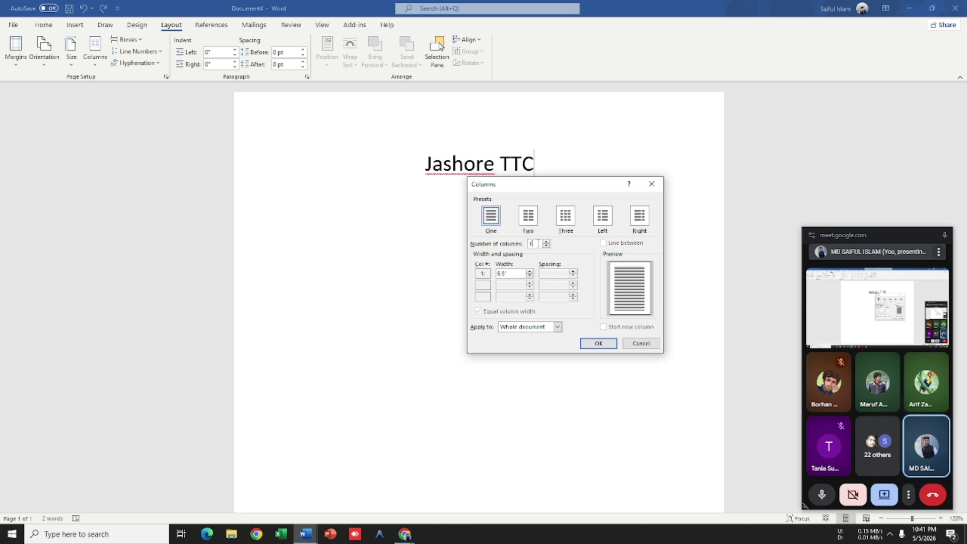
double_click(531, 243)
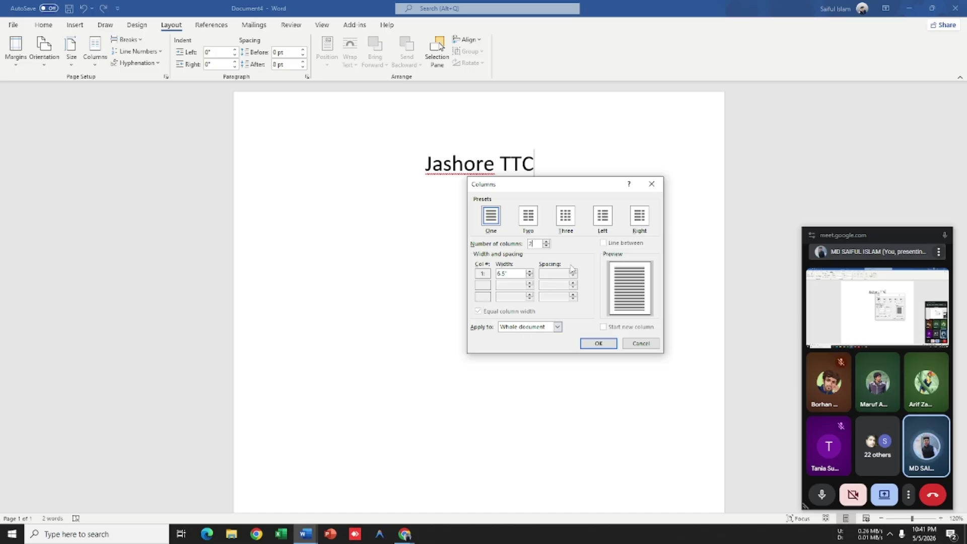
drag(560, 187, 527, 253)
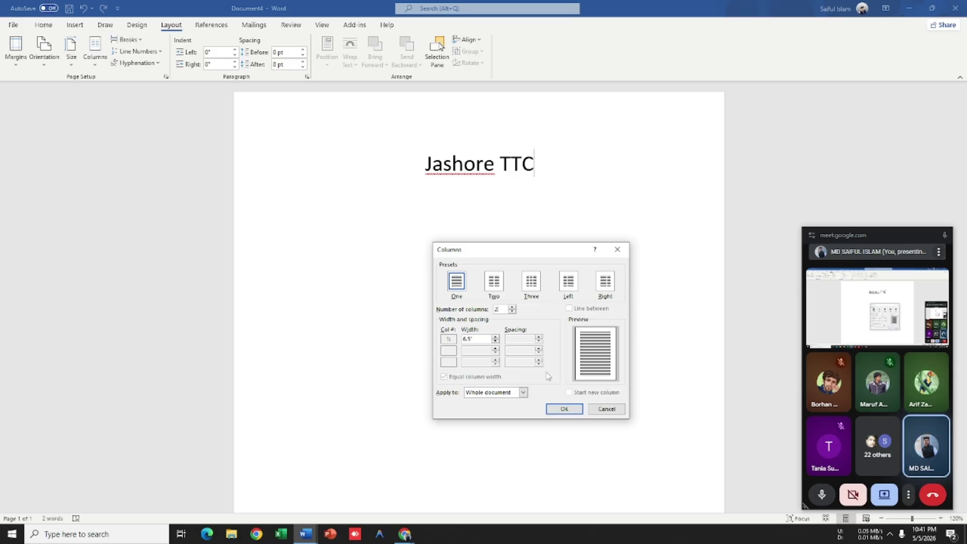
click(523, 393)
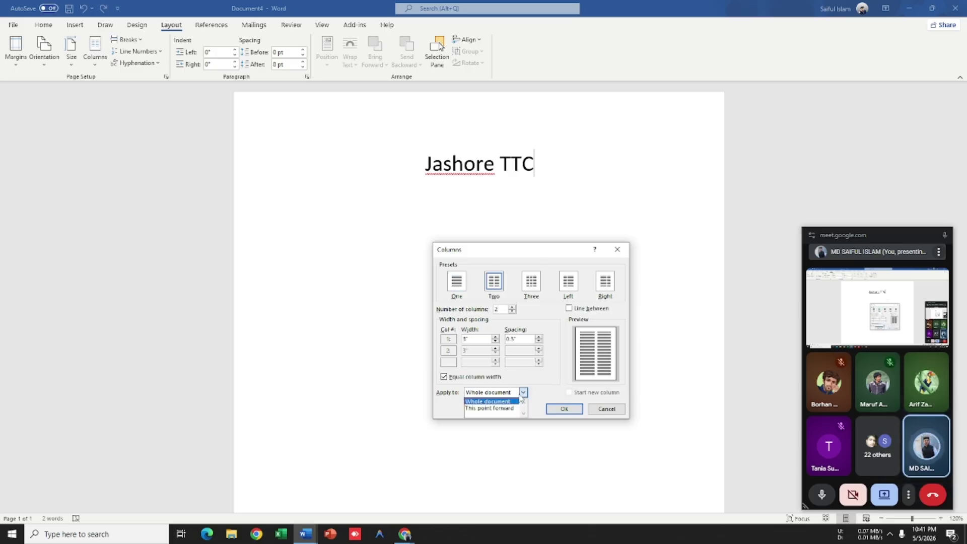
click(494, 408)
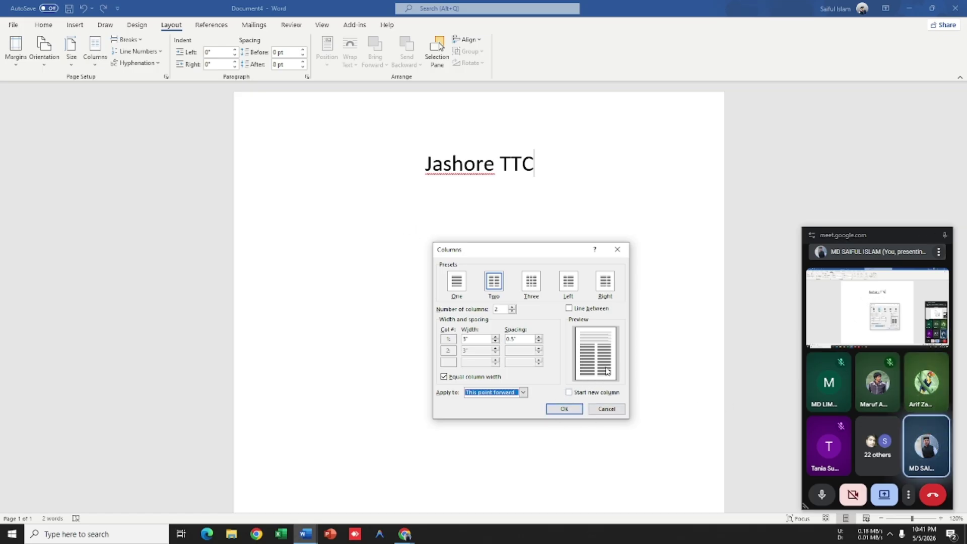
click(564, 409)
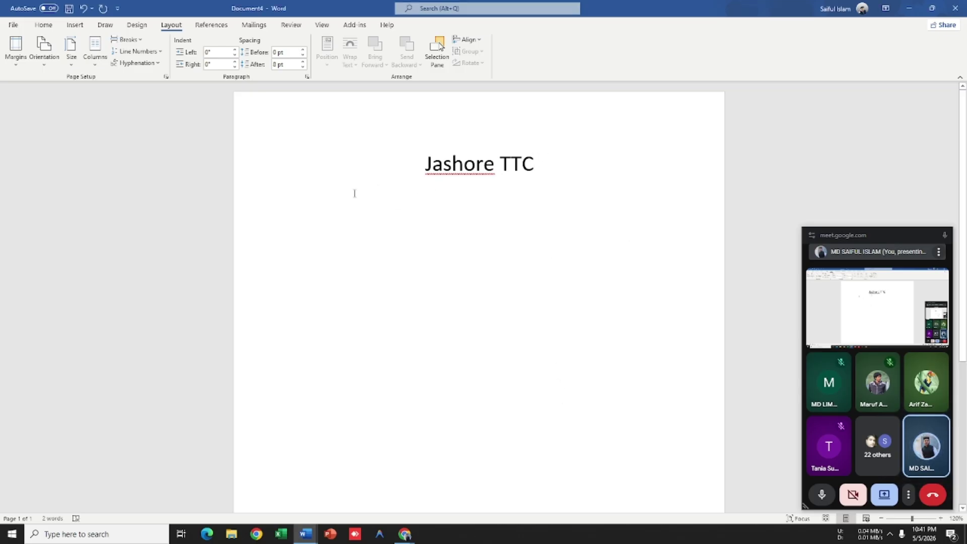
Step: Type 'A quick brown fox jumps over the lazy' below the heading in 14 pt, left-aligned
click(44, 24)
click(184, 44)
click(185, 44)
click(184, 43)
click(185, 44)
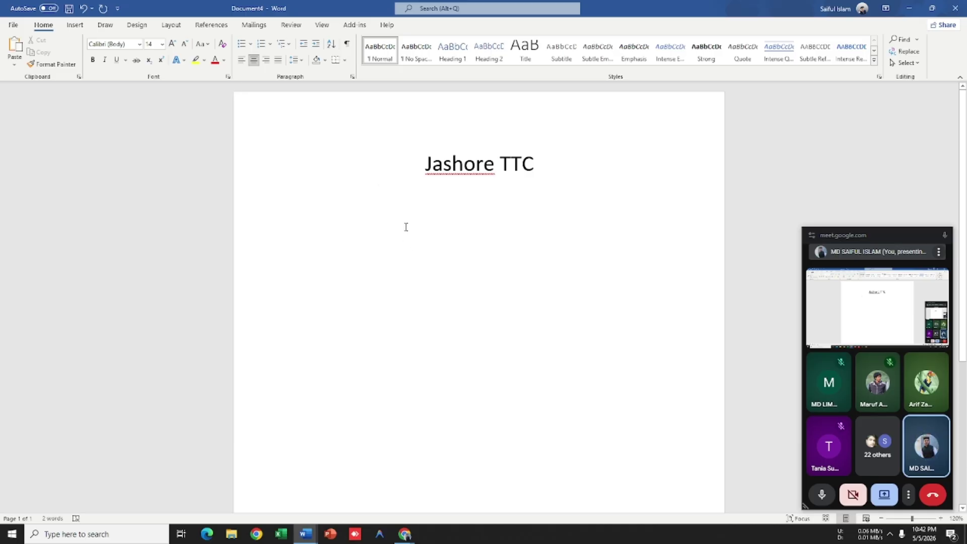
click(241, 60)
text(A quick brown fo)
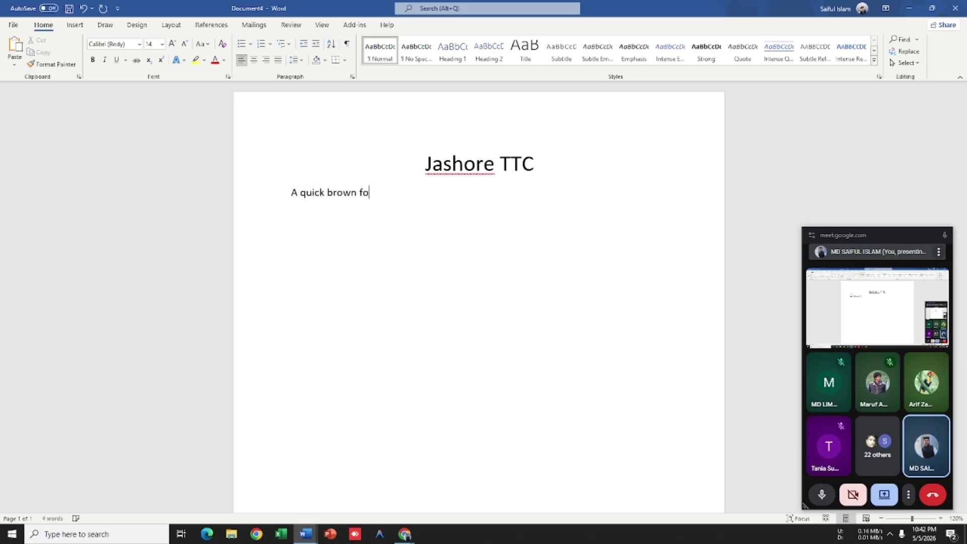
text(x jumps over the lazy dog)
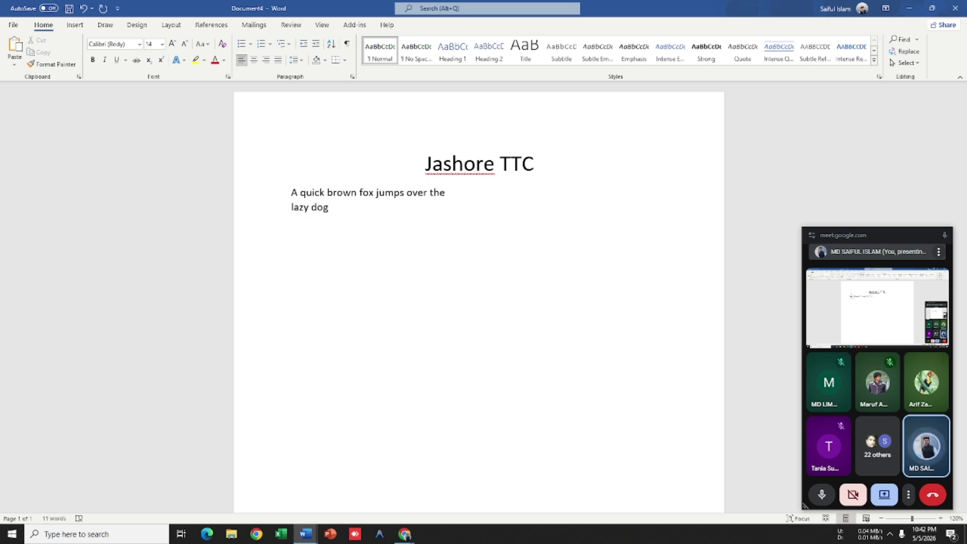
Step: Copy the fox paragraph, paste extra copies of it, then undo the pasted copies
double_click(246, 186)
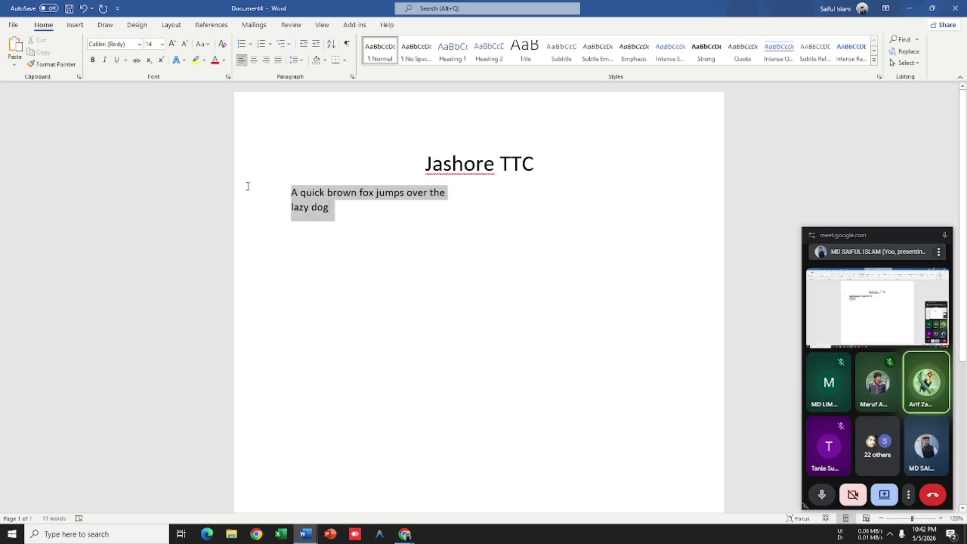
click(338, 210)
triple_click(227, 183)
click(302, 201)
double_click(255, 189)
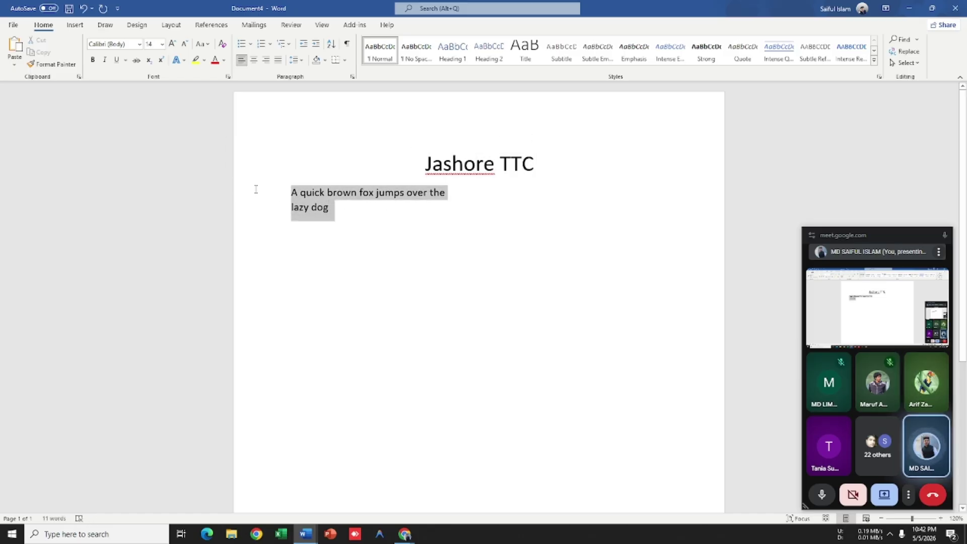
key(ctrl+c)
click(350, 210)
key(ctrl+v)
key(ctrl+v)
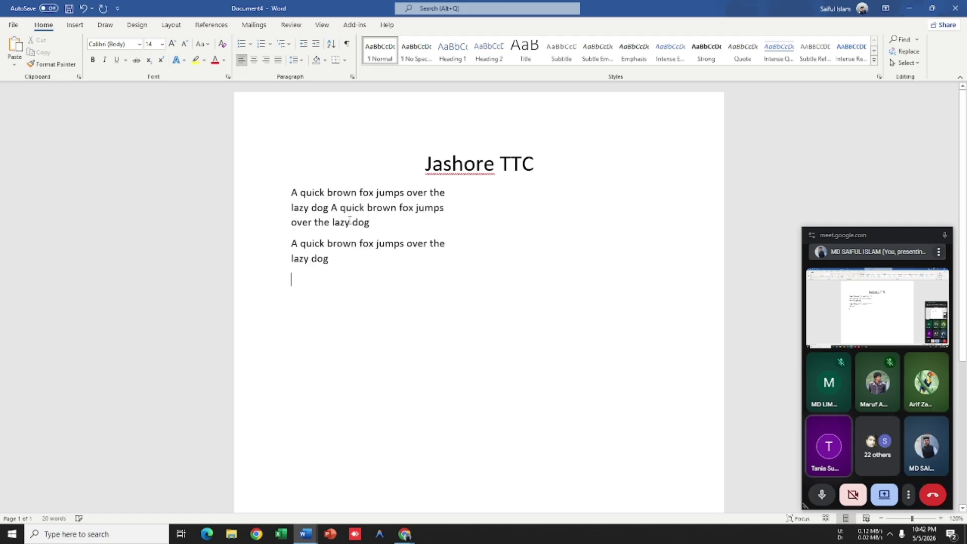
key(ctrl+v)
key(ctrl+v)
key(ctrl+v)
key(ctrl+v)
key(ctrl+v)
key(ctrl+v)
key(ctrl+v)
key(ctrl+v)
key(ctrl+v)
key(ctrl+v)
key(ctrl+v)
key(ctrl+v)
key(ctrl+v)
key(ctrl+v)
key(ctrl+v)
key(ctrl+v)
key(ctrl+v)
key(ctrl+v)
key(ctrl+v)
key(ctrl+v)
key(ctrl+v)
scroll(608, 243, up, 10)
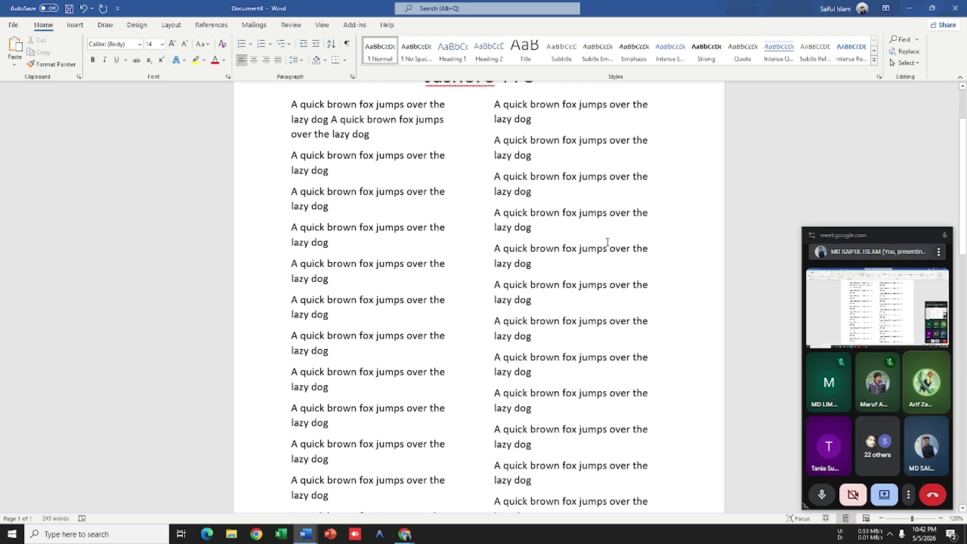
key(ctrl+z)
key(ctrl+z)
key(ctrl+z)
key(ctrl+z)
key(ctrl+z)
key(ctrl+z)
key(ctrl+z)
key(ctrl+z)
key(ctrl+z)
key(ctrl+z)
key(ctrl+z)
key(ctrl+z)
key(ctrl+z)
key(ctrl+z)
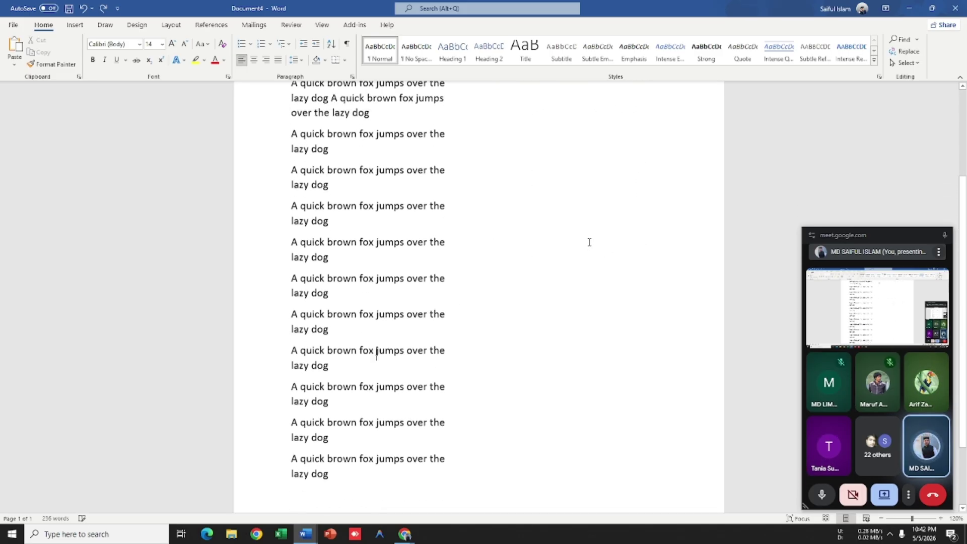
scroll(589, 259, up, 2)
key(ctrl+z)
key(ctrl+z)
key(ctrl+z)
key(ctrl+z)
key(ctrl+z)
key(ctrl+z)
key(ctrl+z)
key(ctrl+z)
key(ctrl+z)
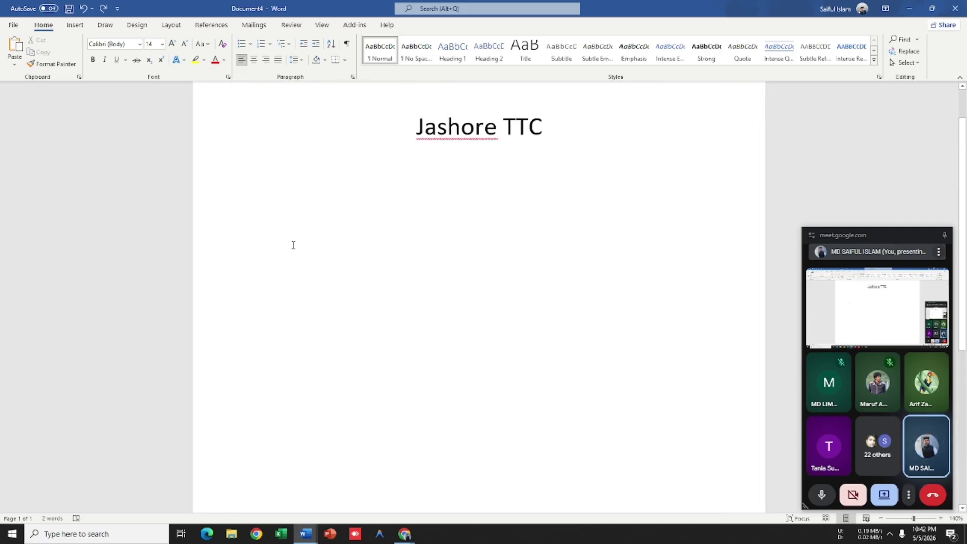
Step: Paste a second fox paragraph and type 'sdLHOIDGOHI)HIGD' at the top of the right column
key(BackSpace)
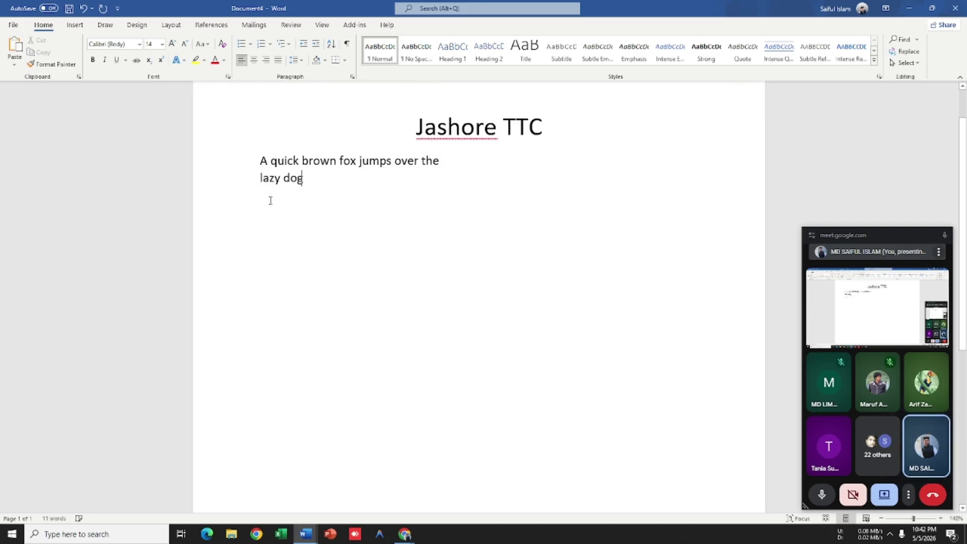
key(ctrl+v)
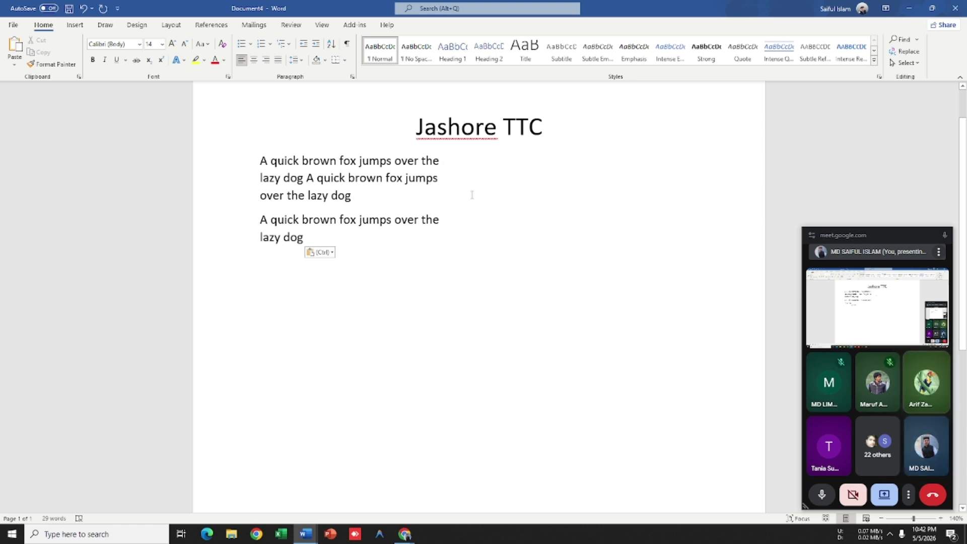
click(370, 237)
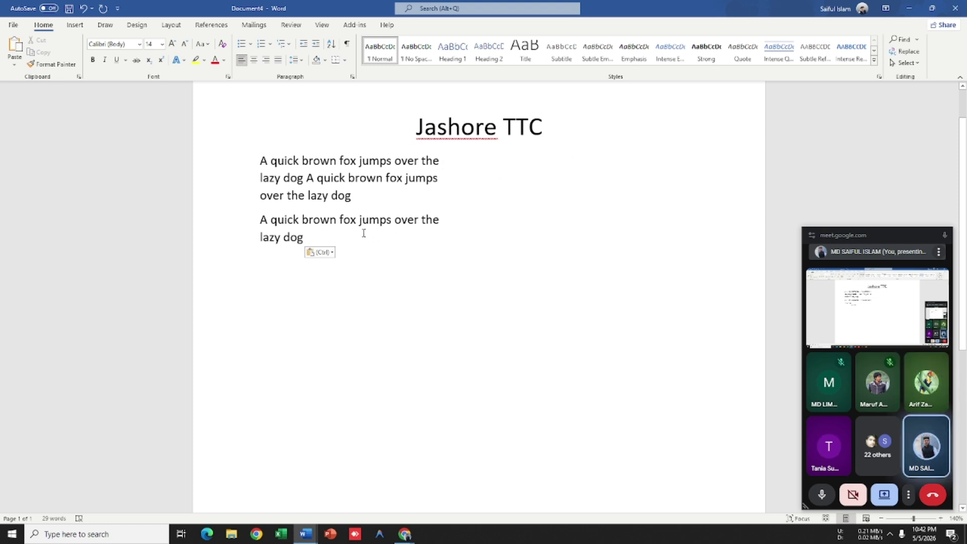
key(Return)
key(Return)
key(Return)
key(Return)
key(Return)
key(Return)
key(Return)
key(Return)
key(Return)
key(Return)
key(Return)
key(Return)
key(Return)
key(Return)
key(Return)
key(Return)
key(Return)
key(Return)
key(Return)
key(Return)
key(Return)
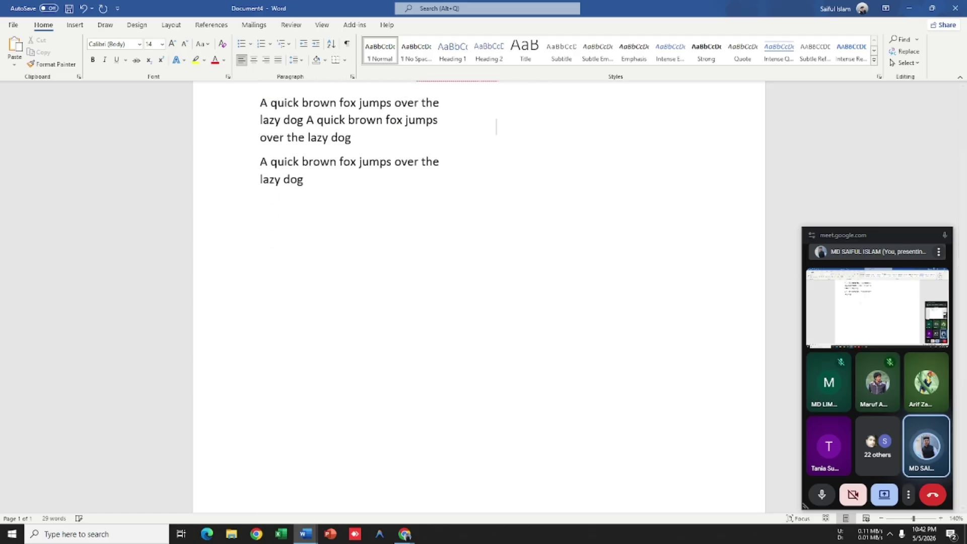
key(BackSpace)
text(sd)
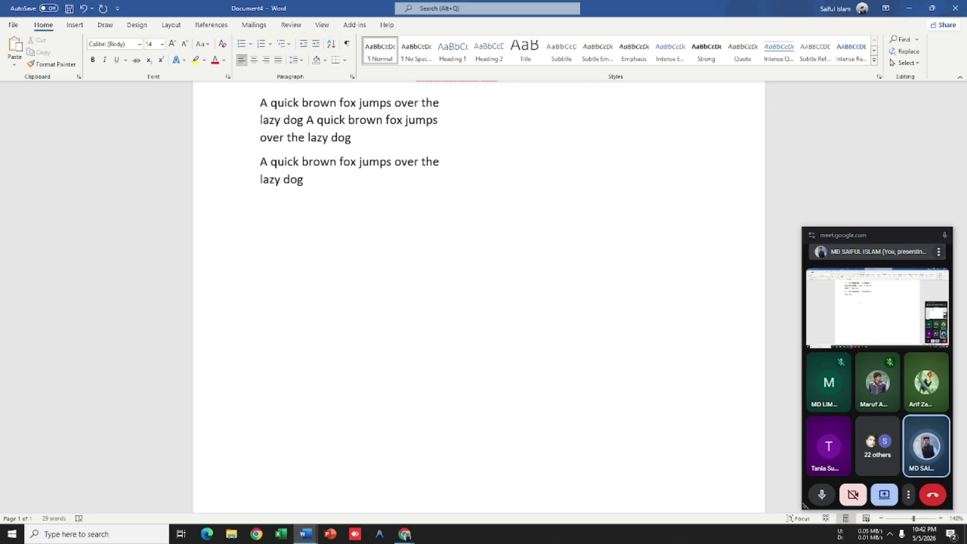
text(LHOIDGOHI)HIGD)
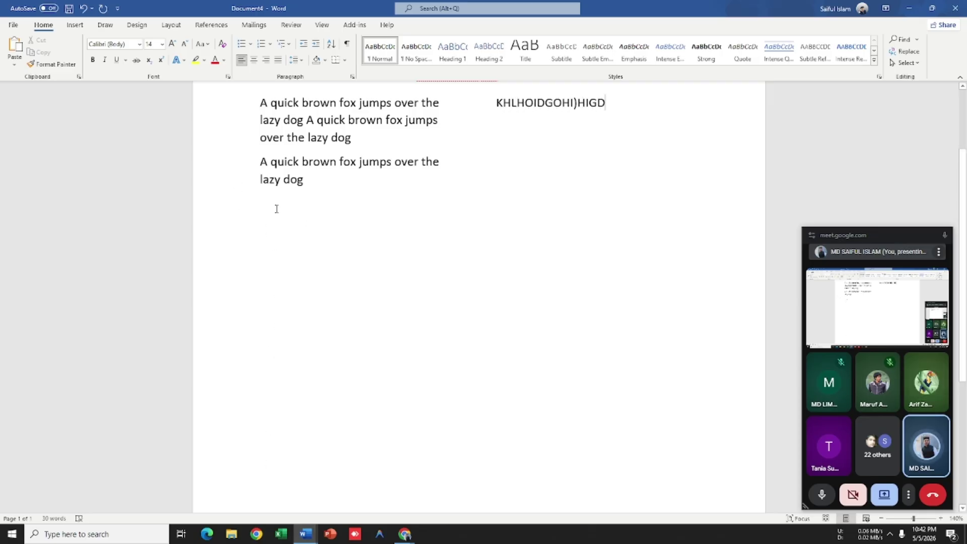
scroll(290, 291, down, 4)
scroll(290, 291, down, 3)
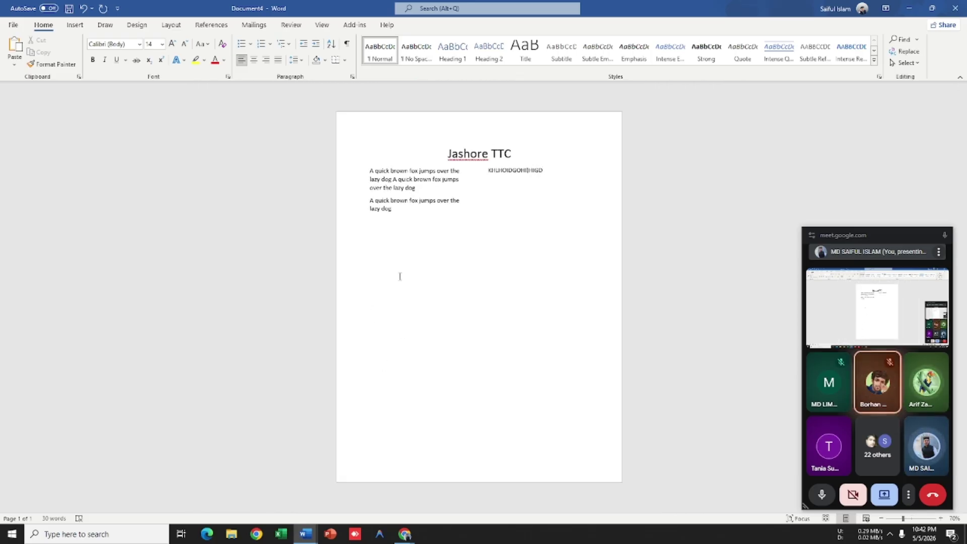
scroll(553, 232, up, 3)
scroll(553, 232, up, 4)
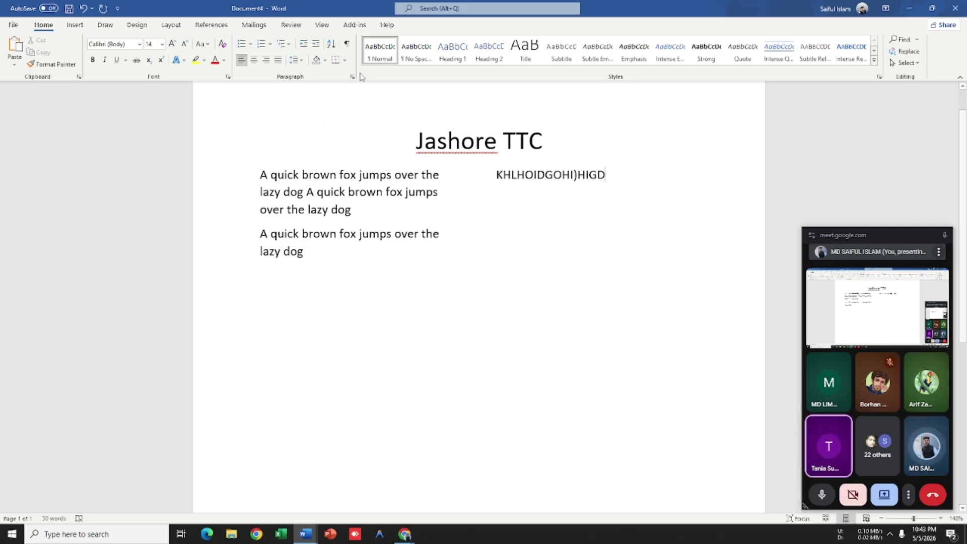
click(347, 43)
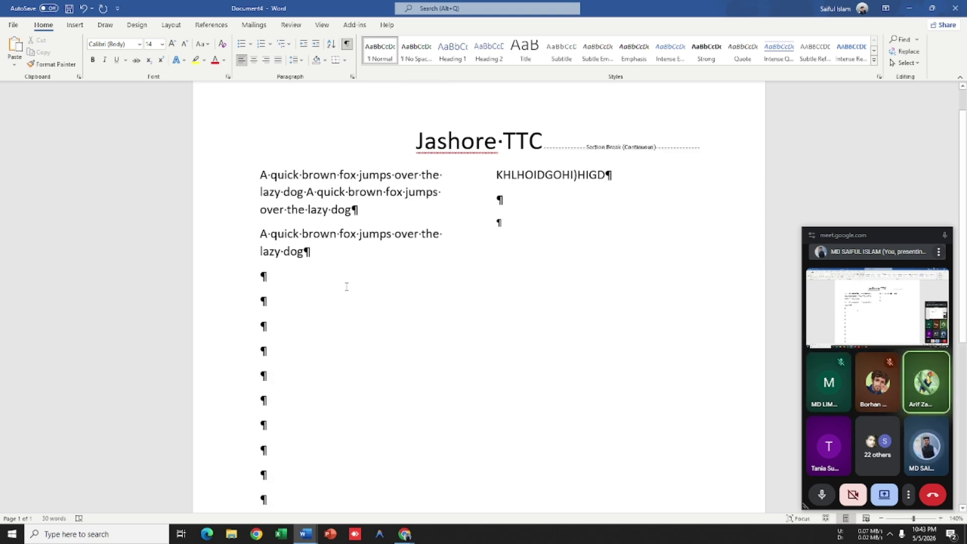
scroll(377, 284, down, 1)
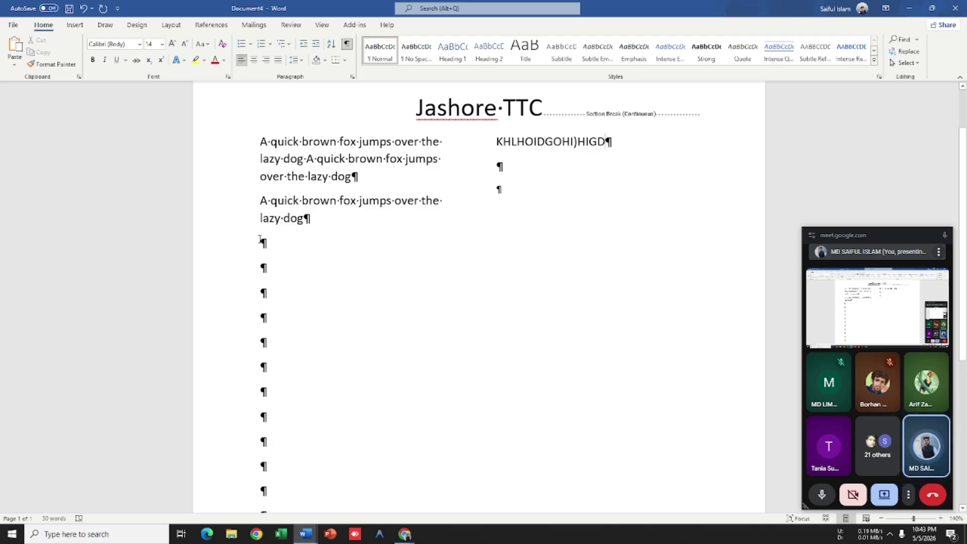
scroll(260, 240, down, 4)
scroll(333, 431, up, 6)
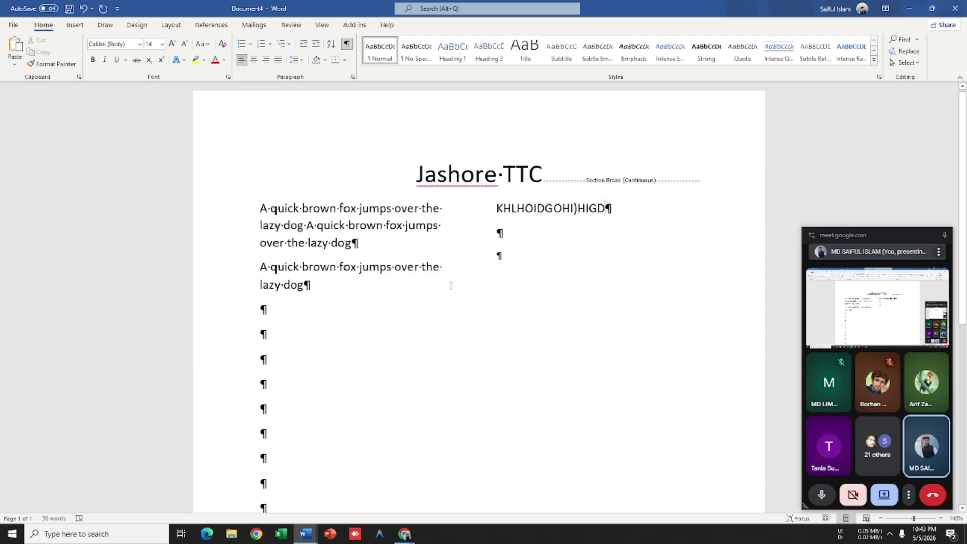
key(ctrl+p)
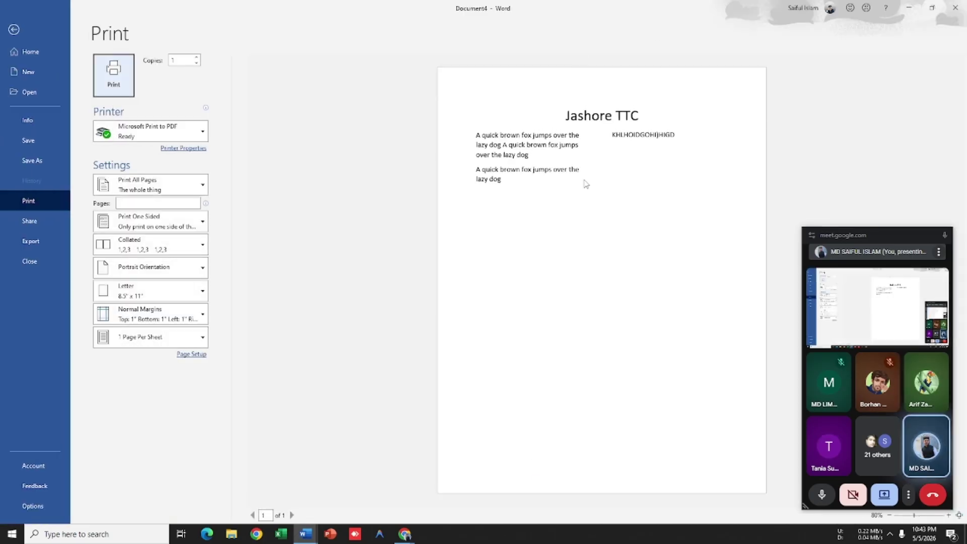
click(15, 30)
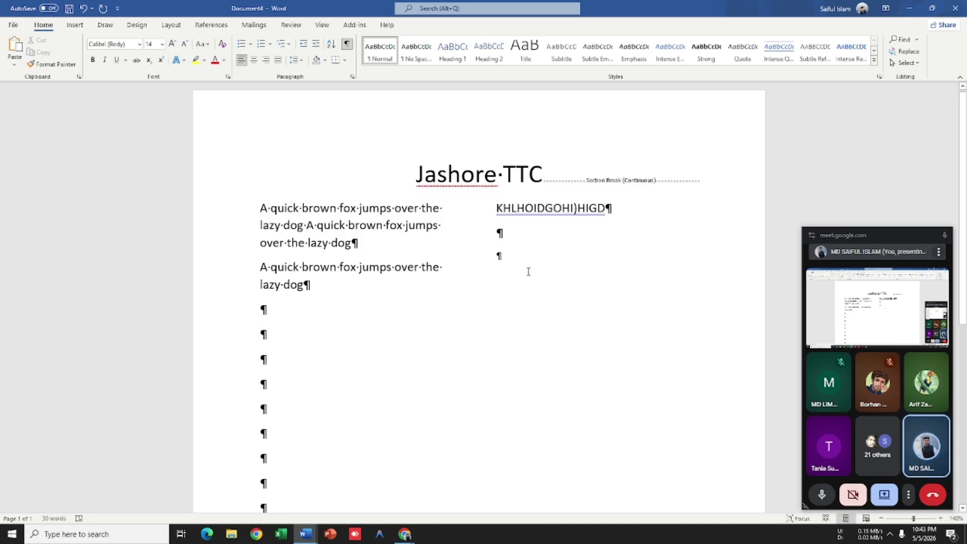
ctrl+scroll(529, 272, up, 3)
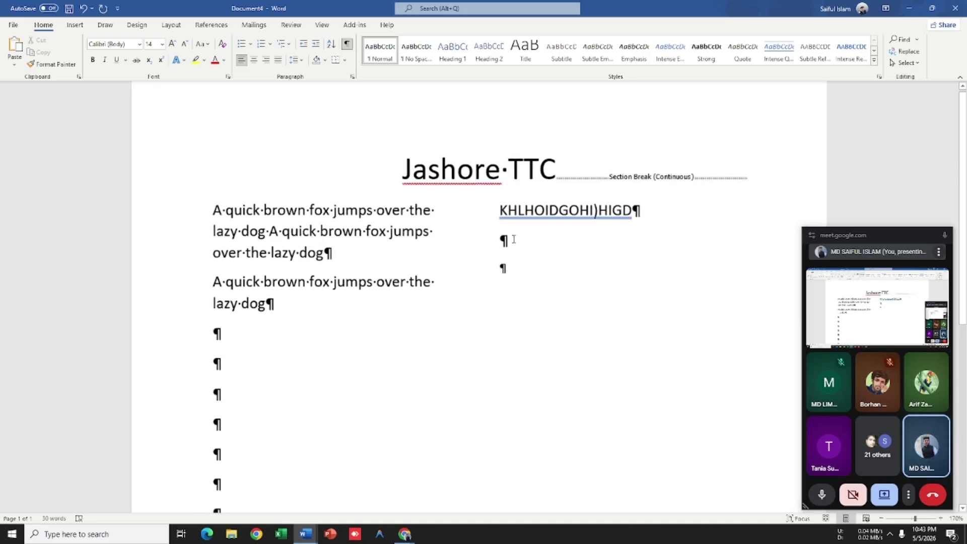
click(347, 44)
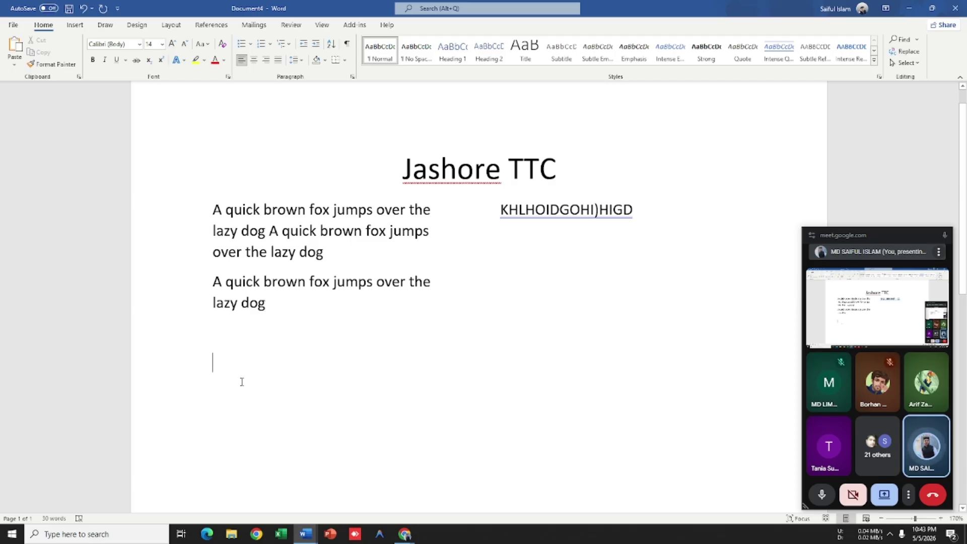
Step: Type five test lines: skdklsgdhosd, sdgjjdsg, sdglkhdgsoil, sagjhlisdgj and asghldsgjo
text(skdklsgdhosd)
key(Return)
text(sdgjjdsg)
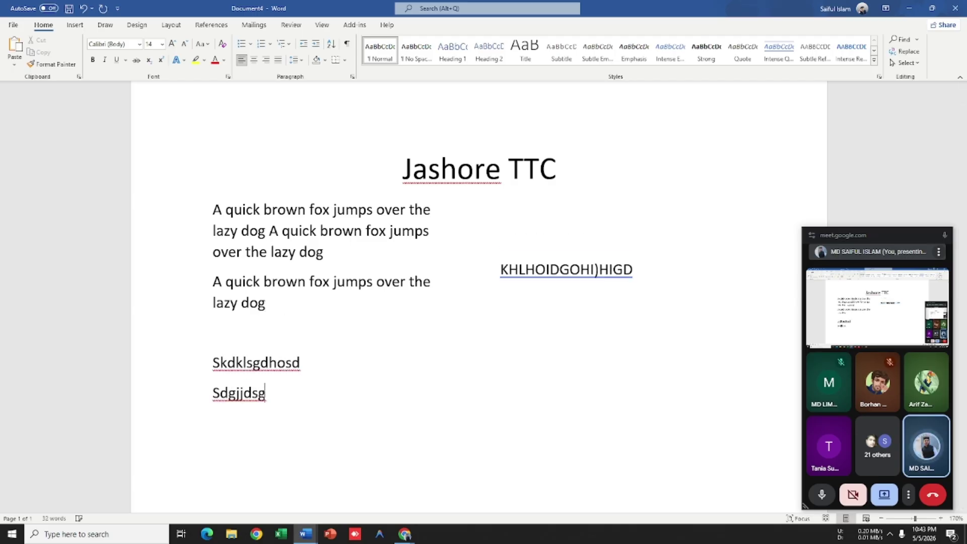
key(Return)
text(sdglkhdgsoil)
key(Return)
text(sagjhlisdgj)
key(Return)
text(asgh)
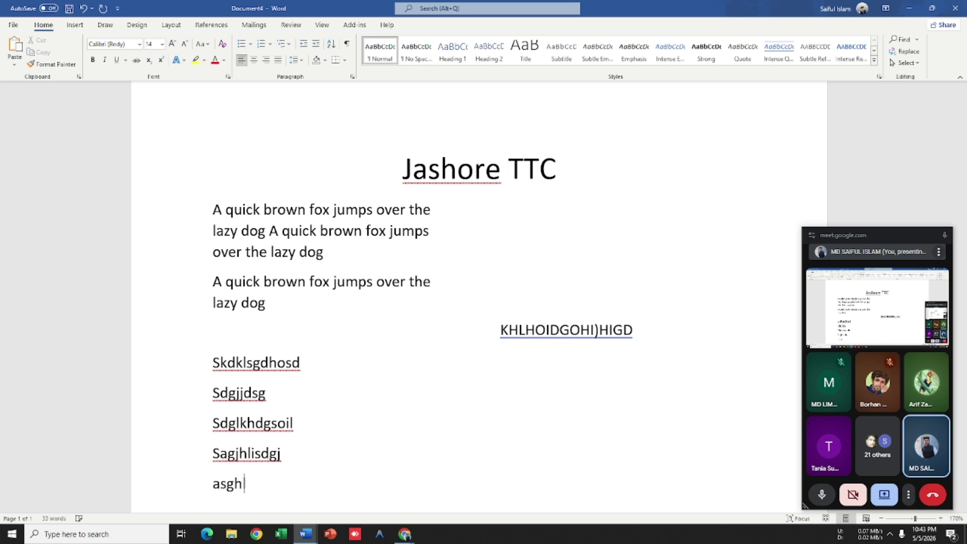
text(ldsgjo)
Step: Undo the test lines and second-column text, leaving no extra paragraph after 'lazy dog'
key(ctrl+z)
key(ctrl+z)
key(ctrl+z)
key(ctrl+z)
key(ctrl+z)
key(ctrl+z)
key(ctrl+z)
key(ctrl+z)
key(ctrl+z)
key(ctrl+z)
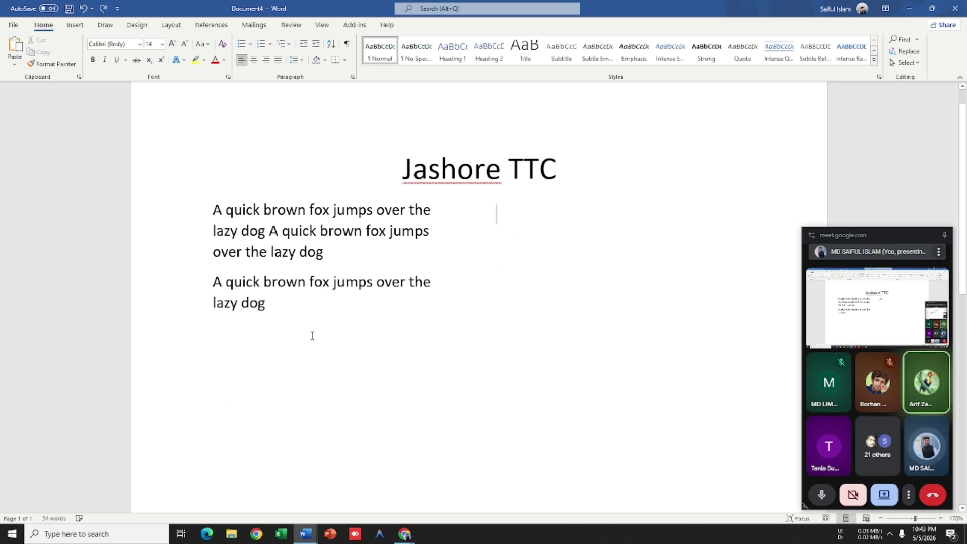
key(ctrl+z)
key(ctrl+z)
scroll(359, 324, up, 3)
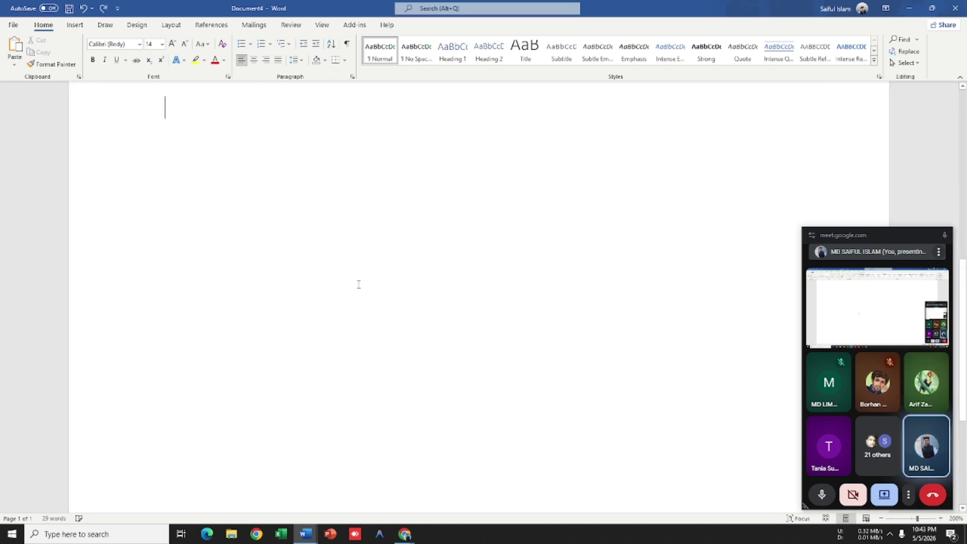
scroll(356, 263, up, 5)
scroll(345, 267, down, 4)
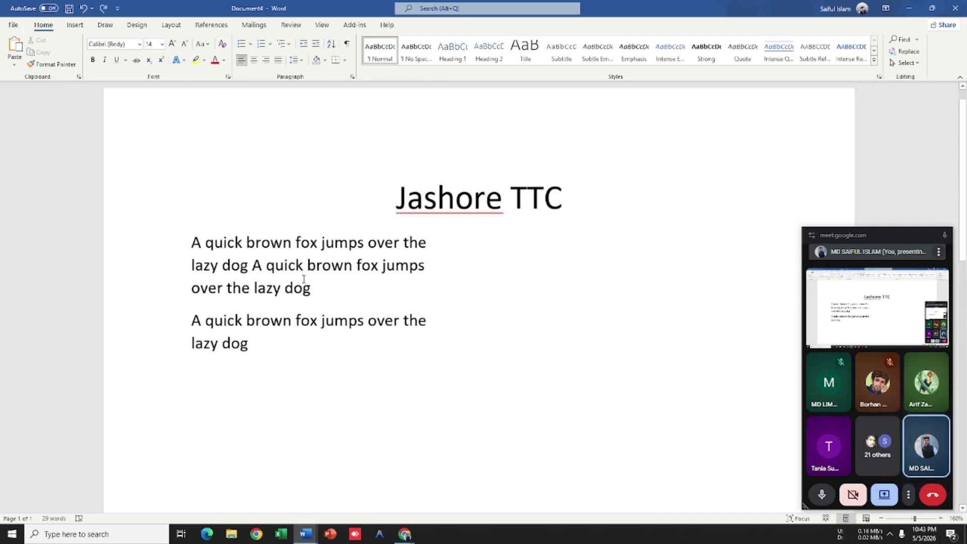
scroll(304, 278, down, 2)
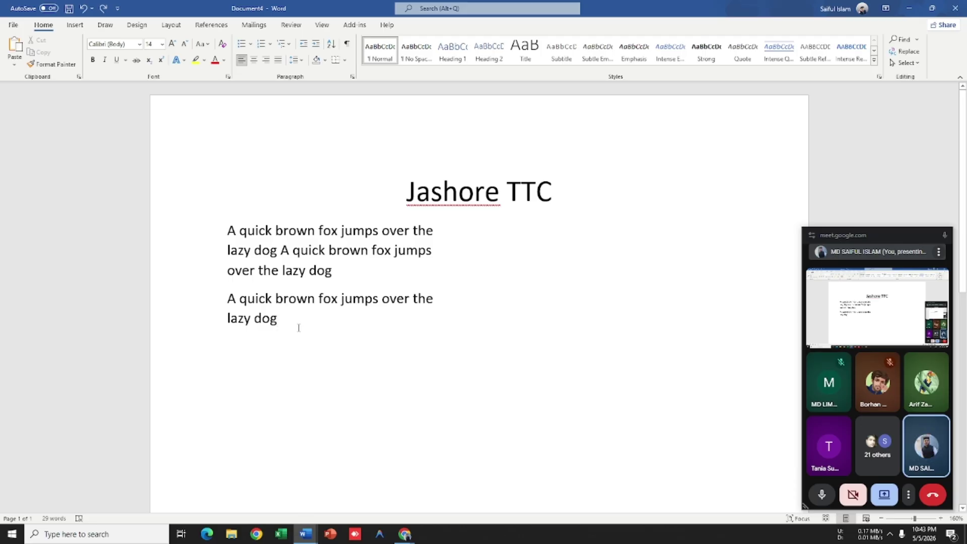
key(Return)
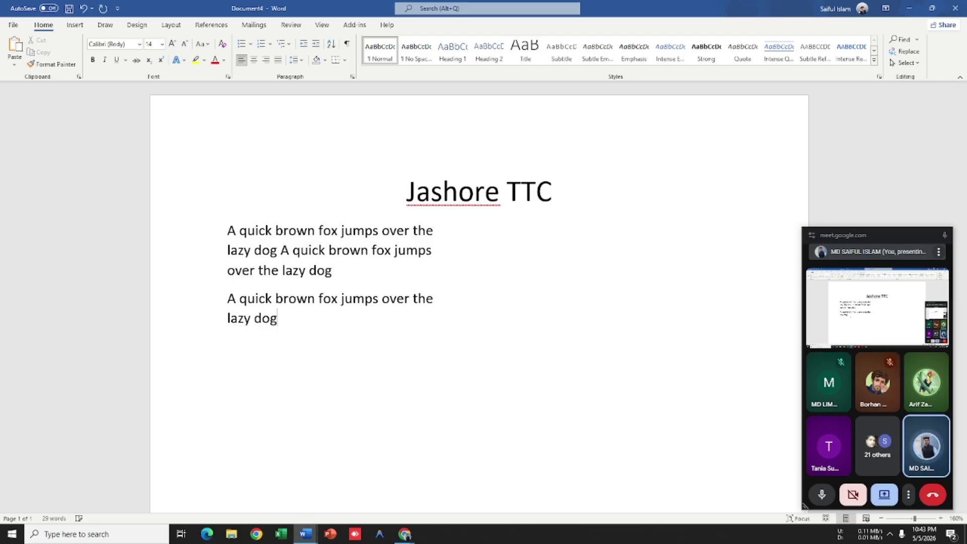
key(BackSpace)
Step: Type a long gibberish paragraph at the top of the right column
text(h)
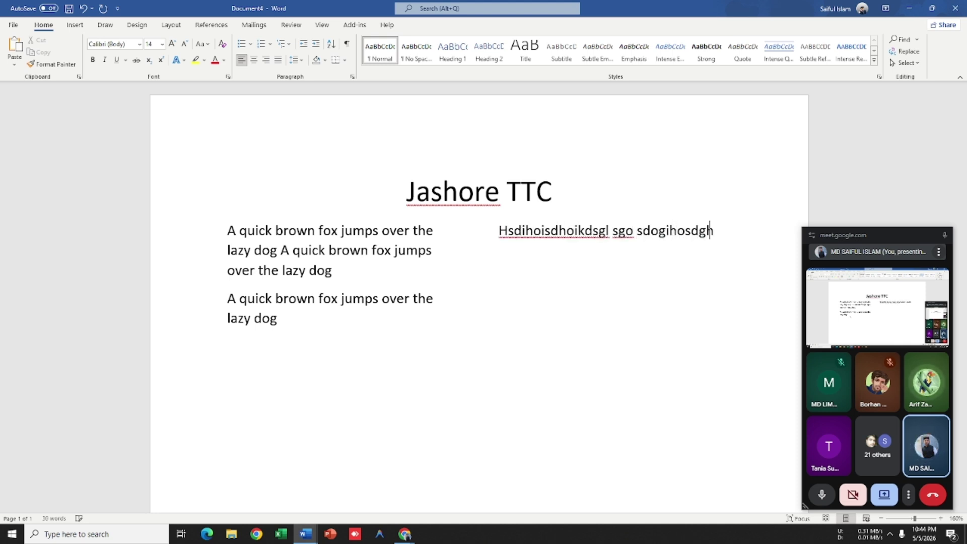
text(sdihoisdhoikdsgl sgo sdogihosdghod ssdhgihgsdiogdhoid oisdghoihdsohodsigshopgdsh9ogidsionb)
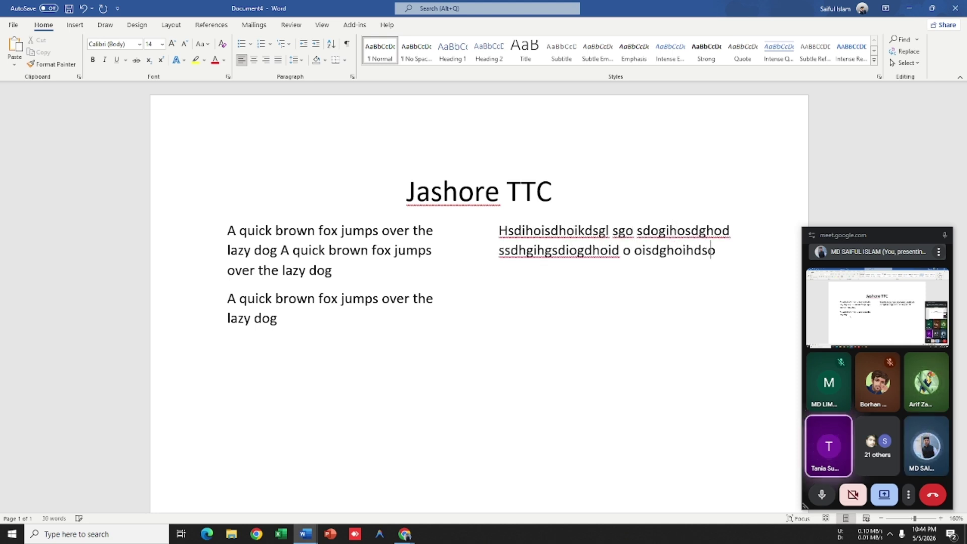
key(Tab)
key(BackSpace)
text(gedsh80i)
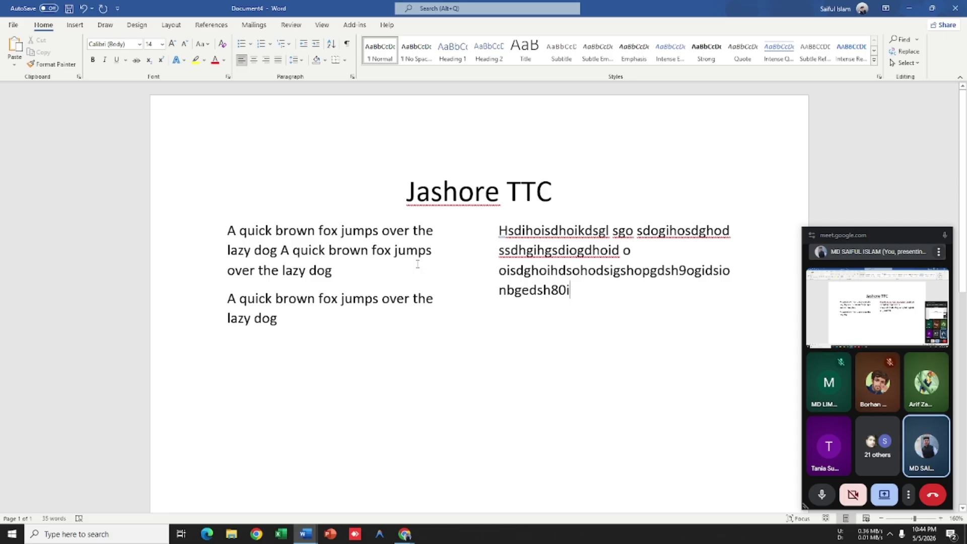
Step: Select and delete the gibberish text in the right column, then undo the last change
click(339, 329)
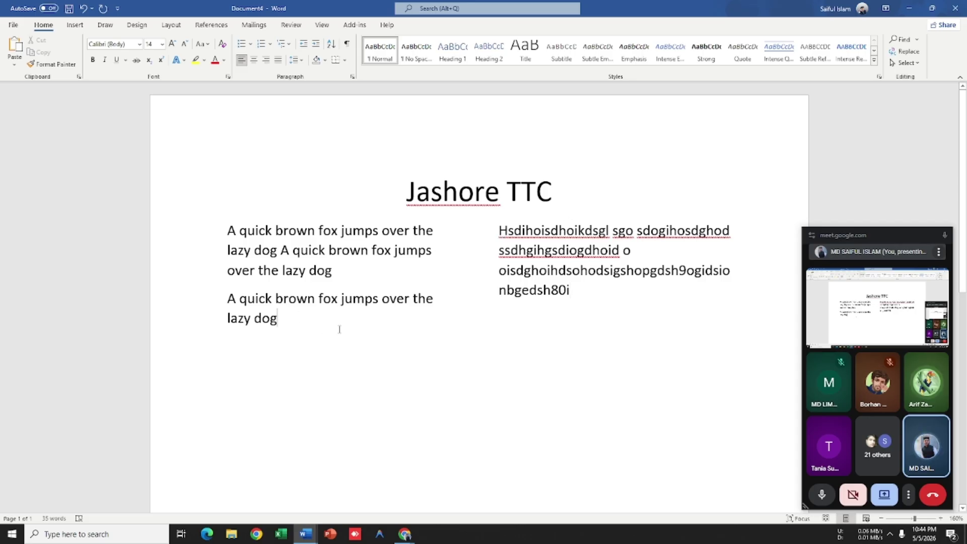
click(579, 290)
shift+click(519, 246)
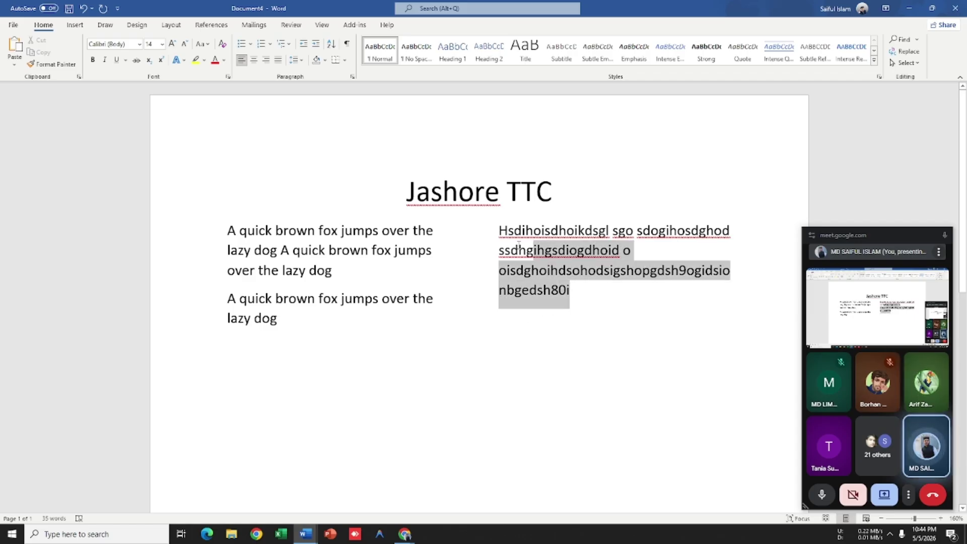
triple_click(519, 247)
click(554, 302)
drag(574, 292, 491, 234)
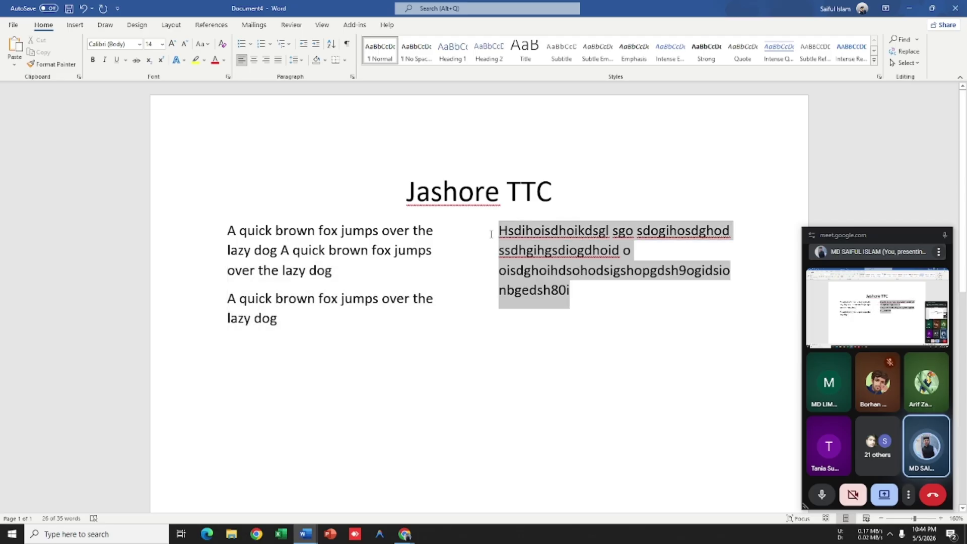
key(Delete)
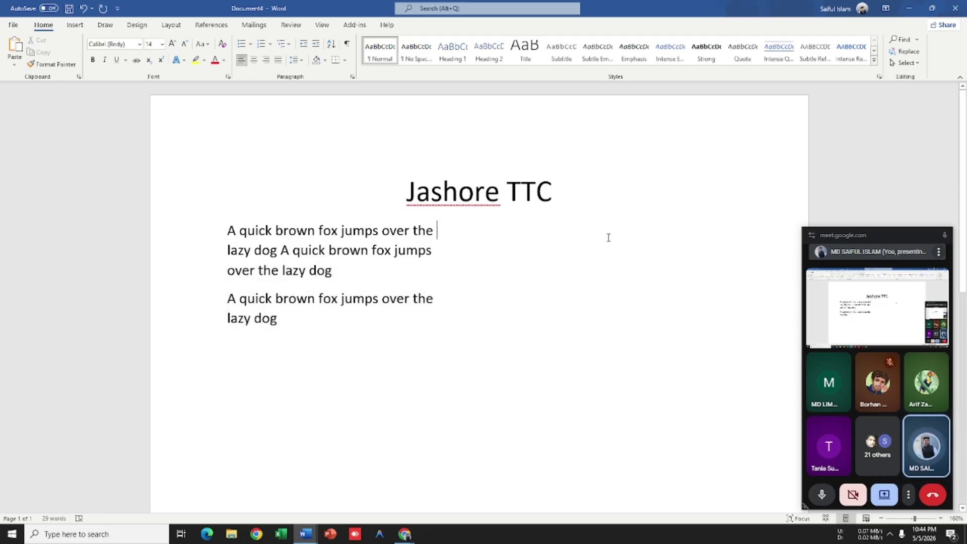
click(291, 320)
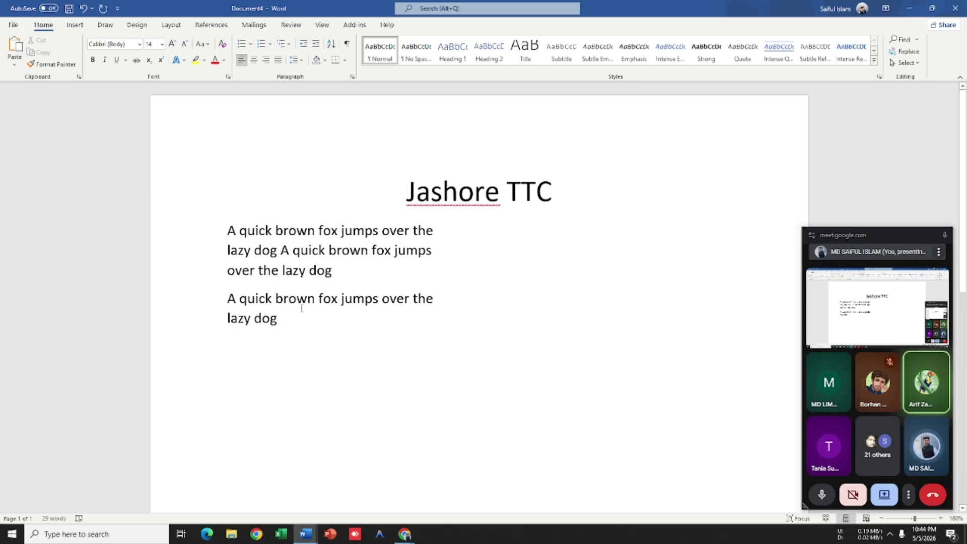
key(ctrl+z)
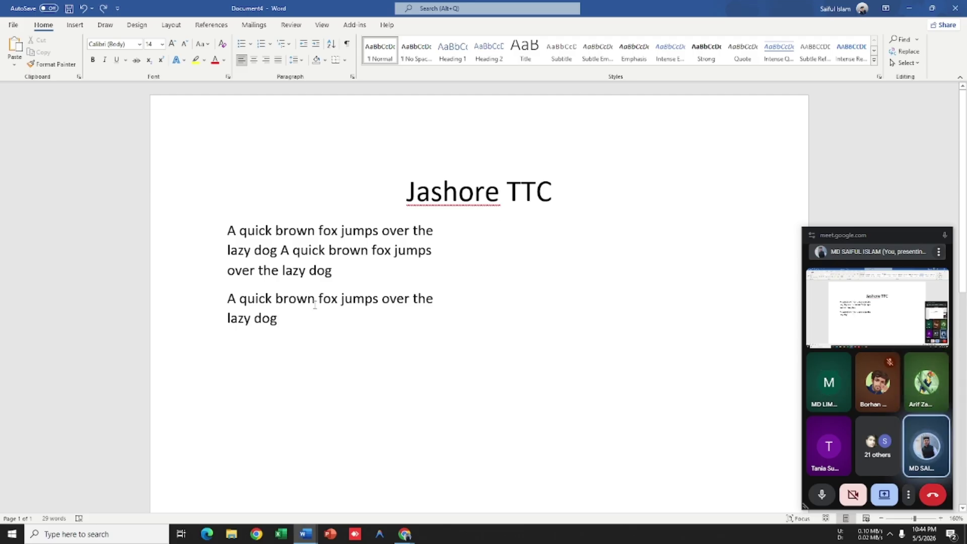
Step: Insert a column break, then backspace away the test text, the break and 'lazy dog'
click(171, 25)
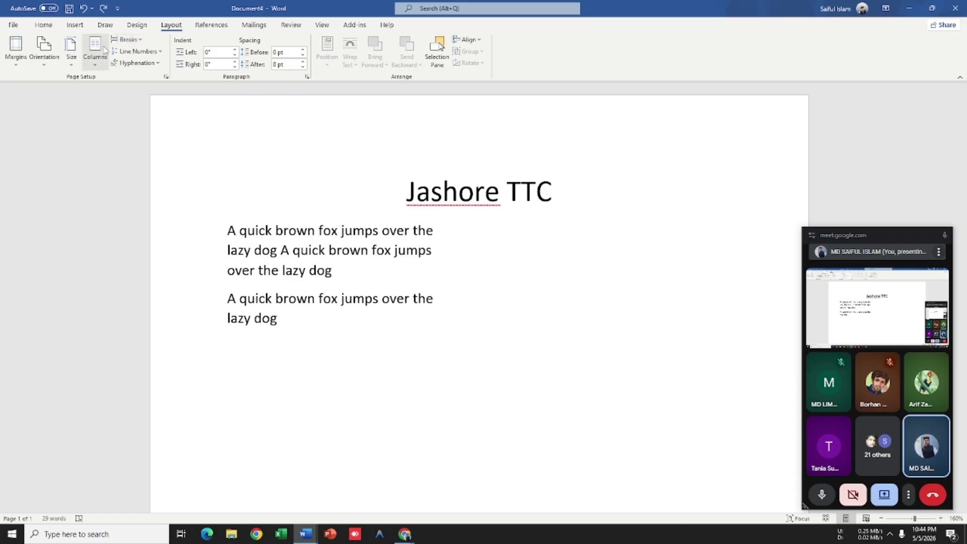
click(121, 44)
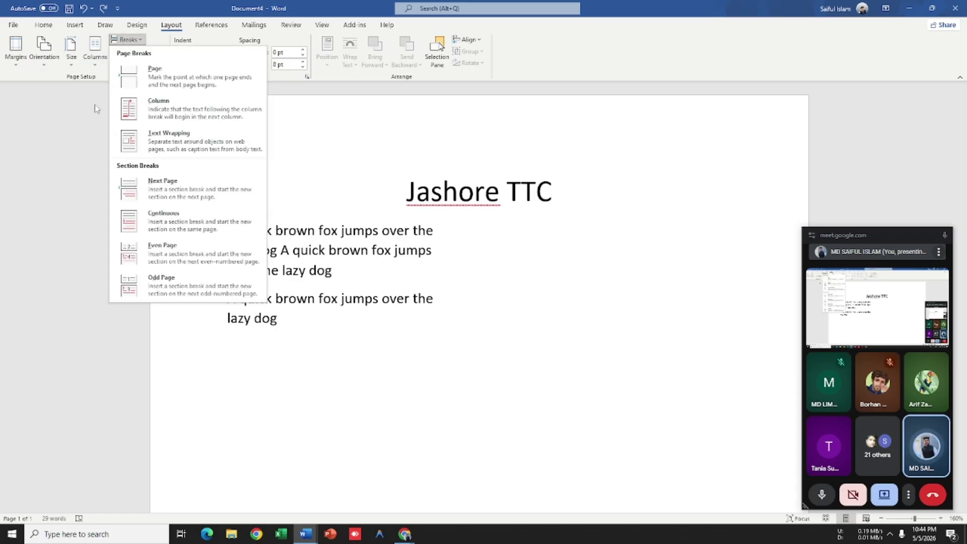
click(143, 111)
text(gf)
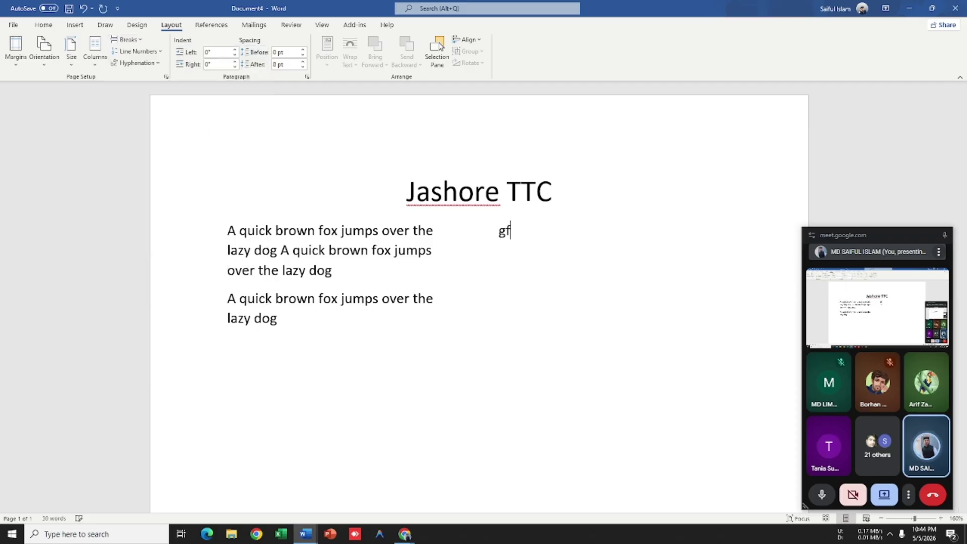
text(gfdfsh)
key(BackSpace)
key(BackSpace)
key(BackSpace)
key(BackSpace)
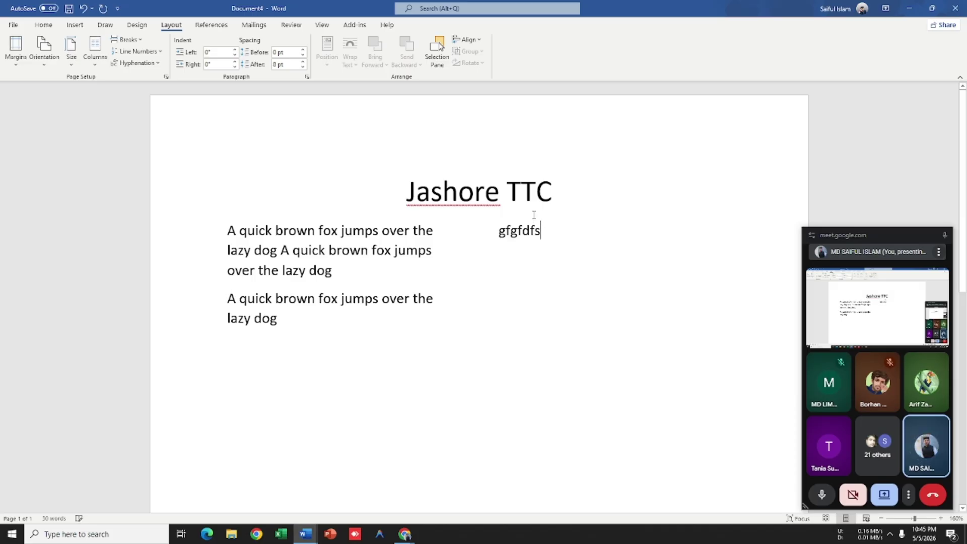
key(BackSpace)
key(BackSpace)
key(BackSpace)
key(BackSpace)
key(BackSpace)
key(BackSpace)
key(BackSpace)
key(BackSpace)
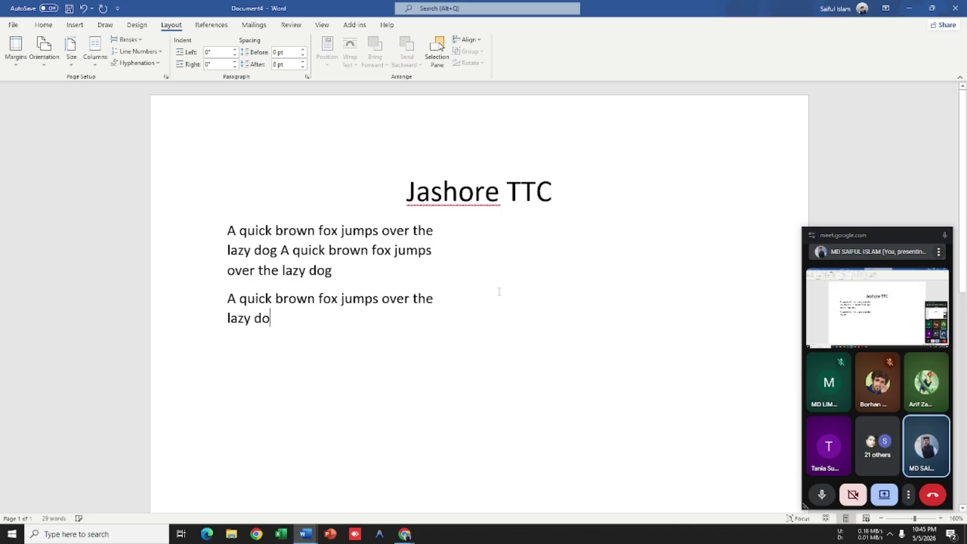
key(BackSpace)
key(BackSpace)
key(BackSpace)
key(BackSpace)
key(BackSpace)
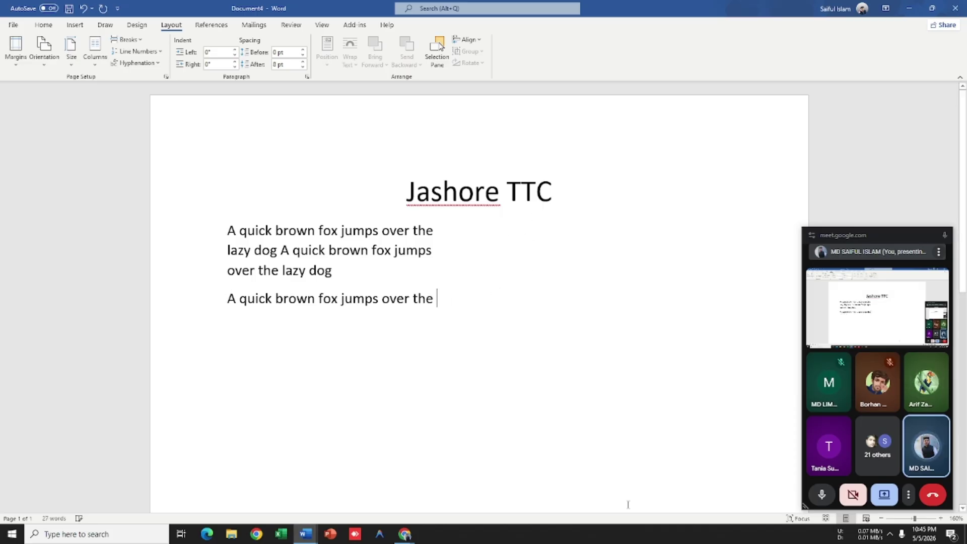
Step: In Document1, draw a wide rectangle across the top of the page
mouse_move(307, 534)
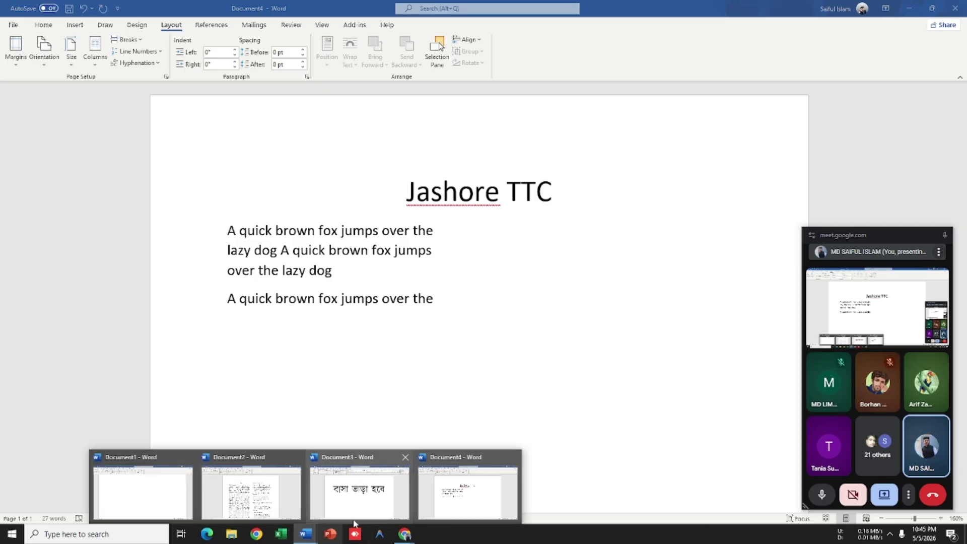
click(142, 491)
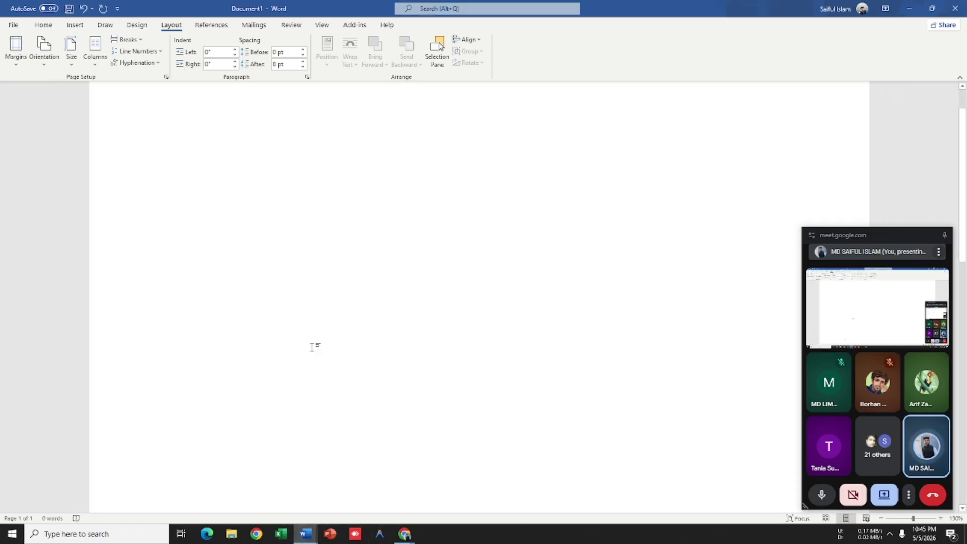
click(75, 25)
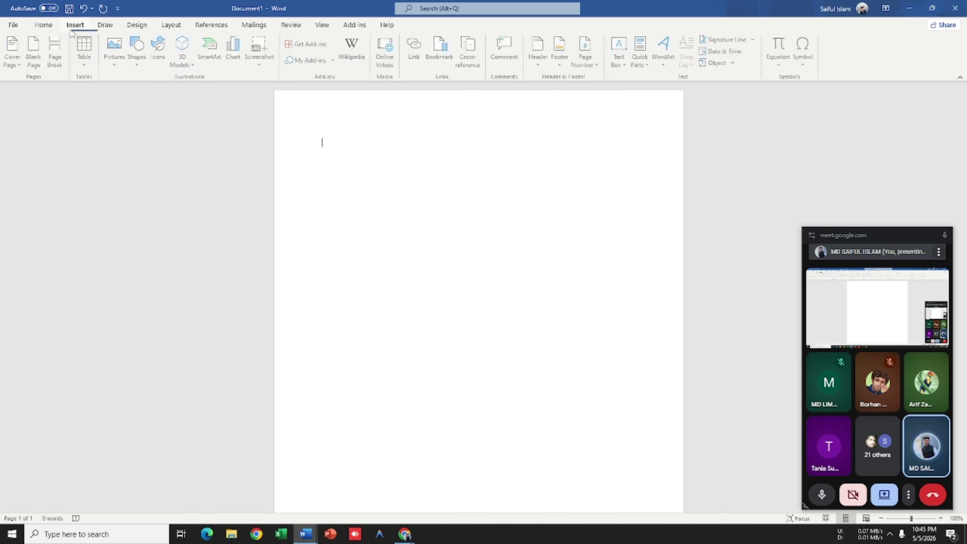
click(134, 59)
click(164, 91)
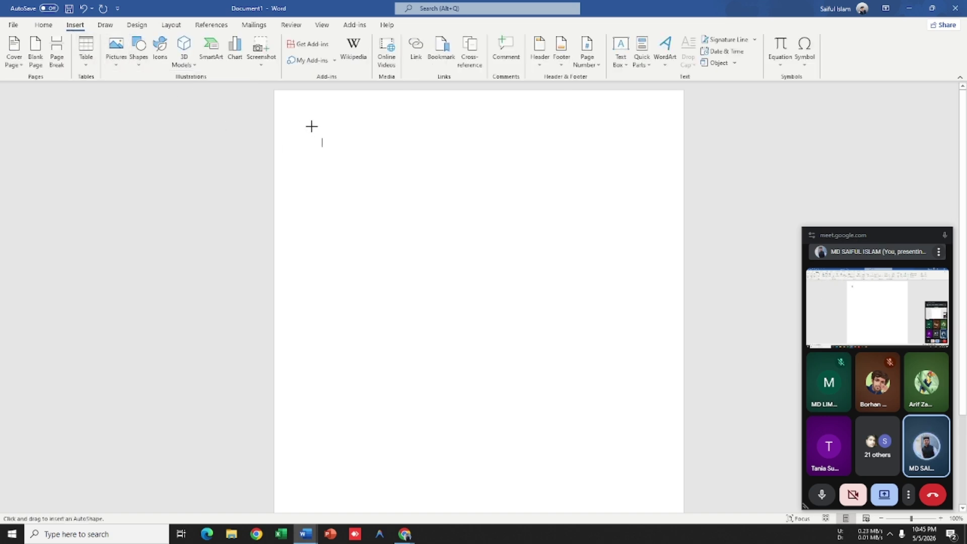
mouse_move(311, 125)
mouse_down()
mouse_move(617, 196)
mouse_move(669, 190)
mouse_move(661, 187)
mouse_up()
Step: Add a second row of two rectangle copies, narrowing the first to 2.77 inches
drag(510, 173, 512, 281)
drag(663, 263, 592, 265)
drag(414, 255, 388, 322)
scroll(413, 247, down, 1)
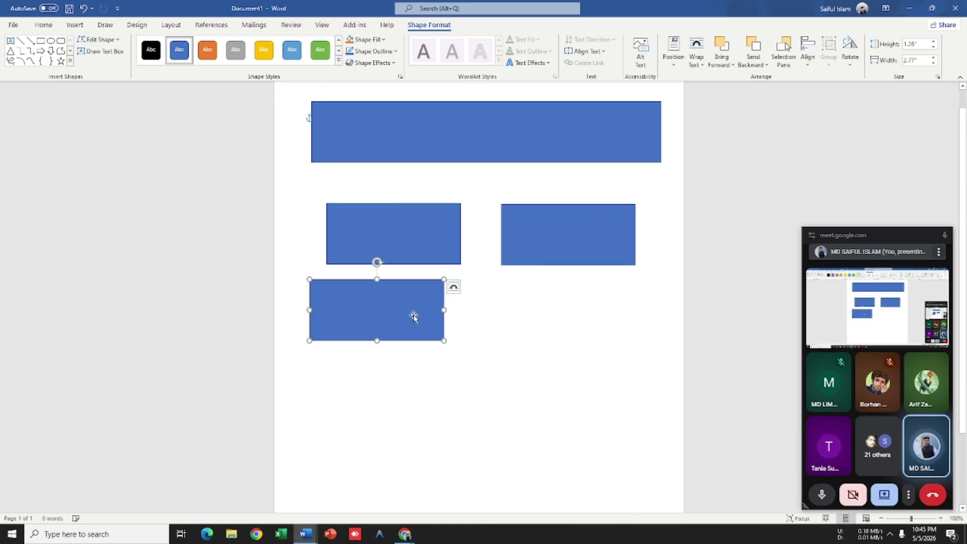
drag(444, 310, 588, 296)
scroll(457, 308, down, 1)
Step: Copy the pair into a new row, turn it into a full-width bar, and add a small box below
shift+click(384, 283)
drag(384, 282, 384, 354)
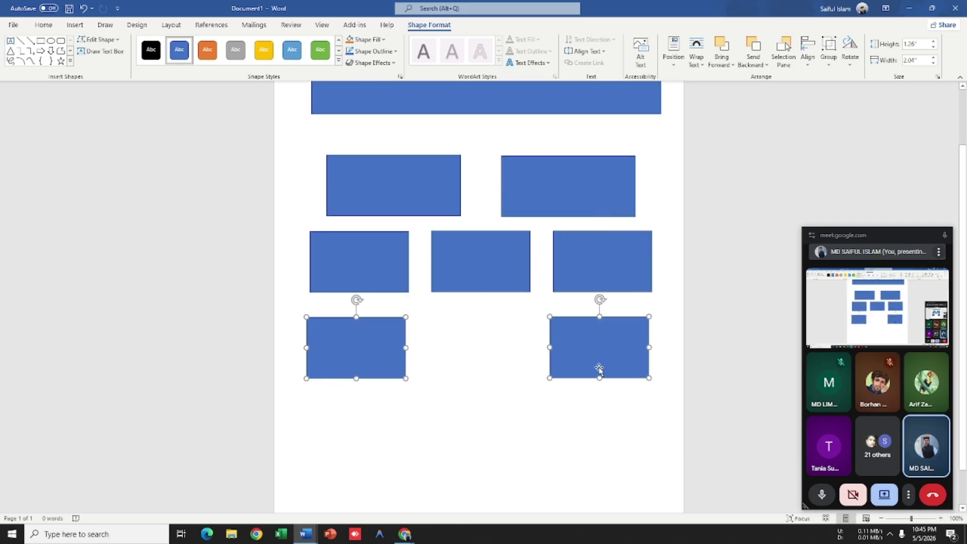
click(613, 387)
click(613, 380)
key(Delete)
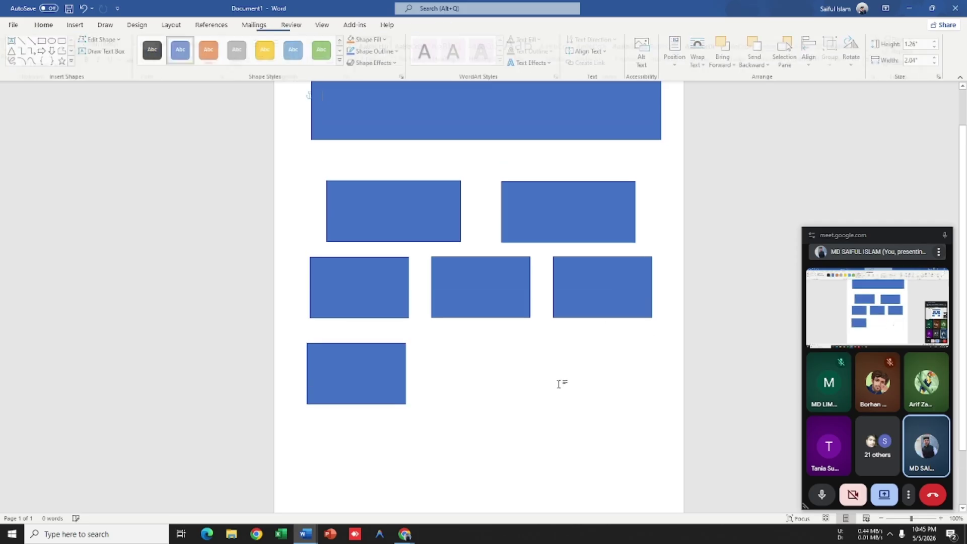
click(374, 380)
drag(406, 373, 659, 381)
scroll(500, 371, down, 3)
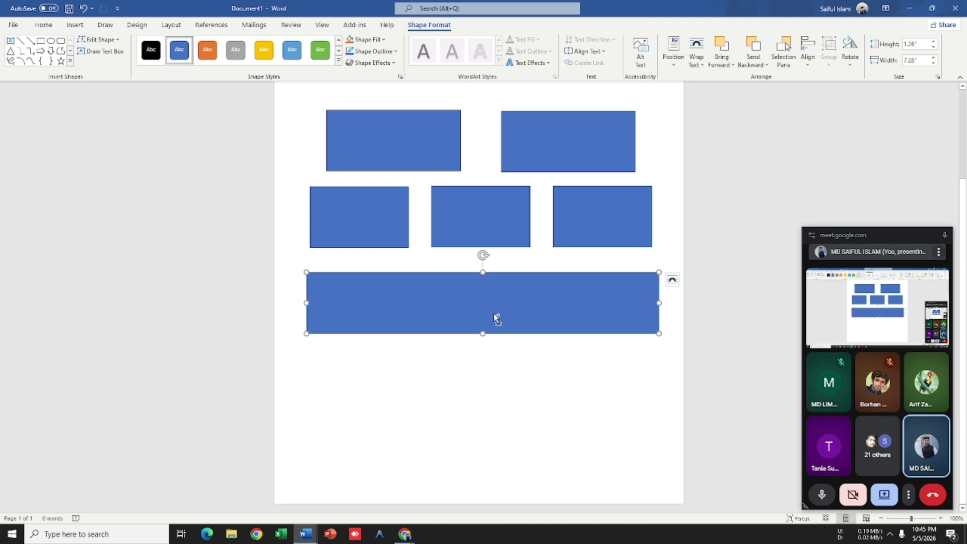
drag(497, 318, 497, 402)
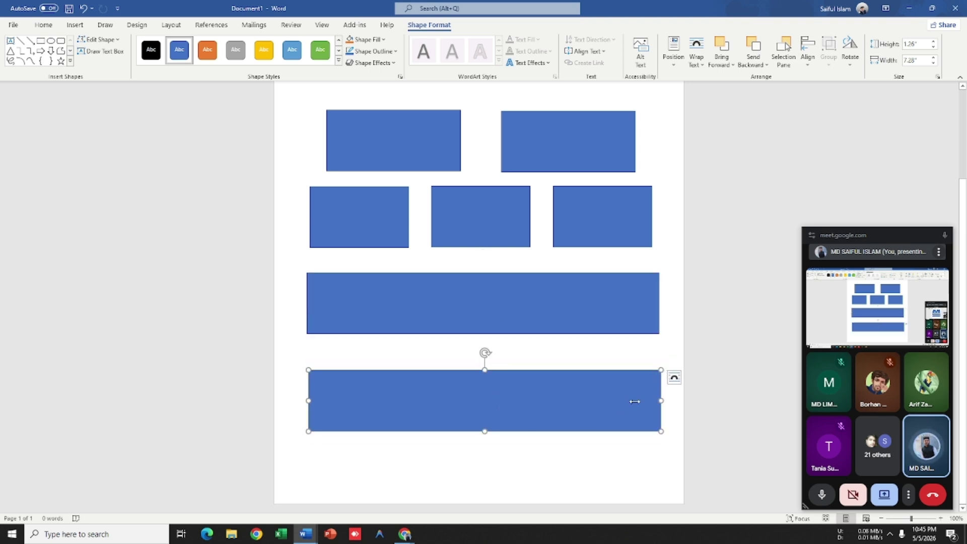
drag(635, 402, 501, 401)
Step: Adjust the widths of the two second-row rectangles so they fill the row
scroll(502, 407, up, 3)
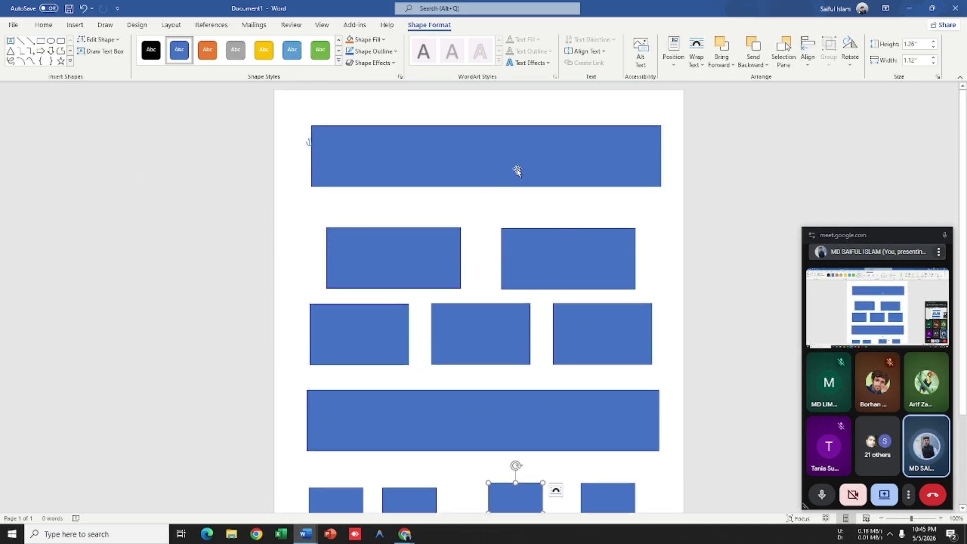
scroll(467, 212, down, 3)
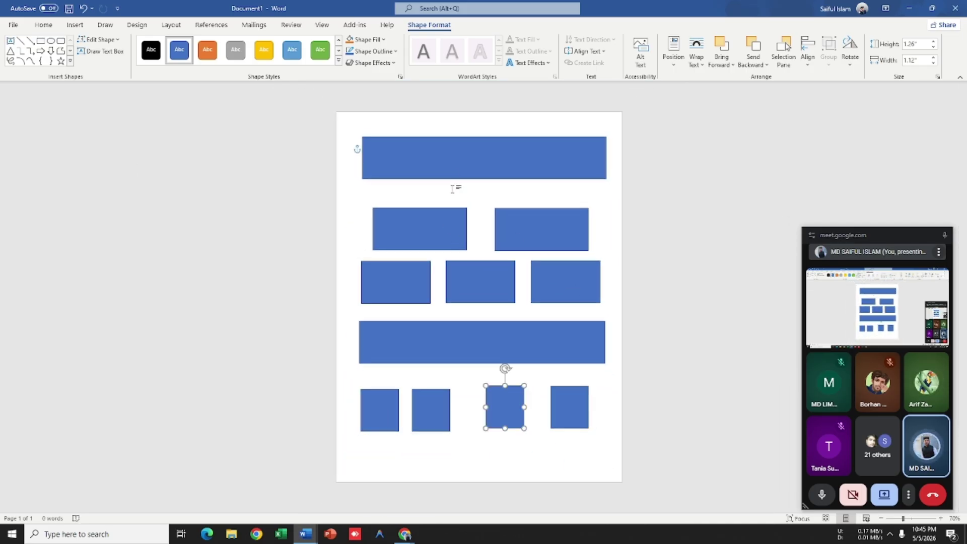
click(454, 233)
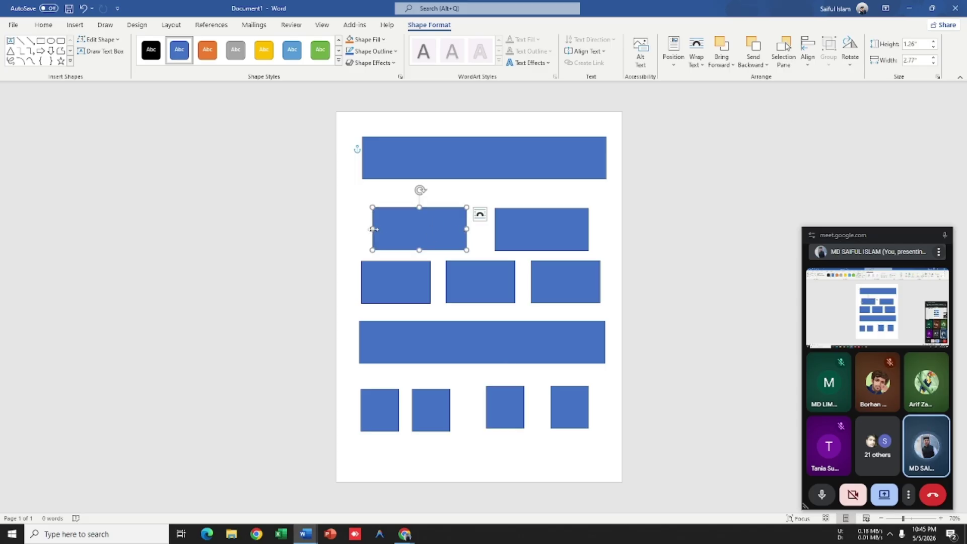
drag(372, 229, 360, 230)
click(514, 231)
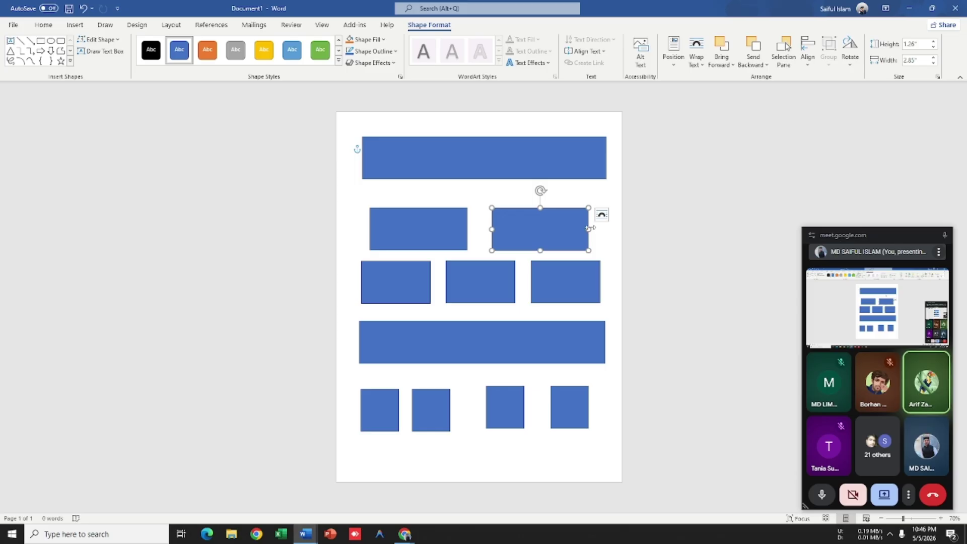
drag(588, 228, 605, 229)
click(442, 233)
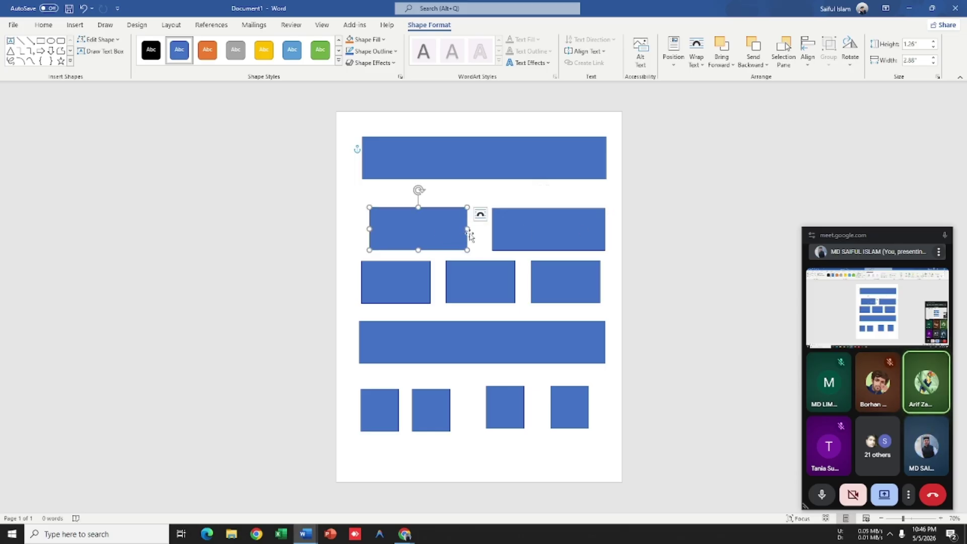
drag(469, 229, 475, 230)
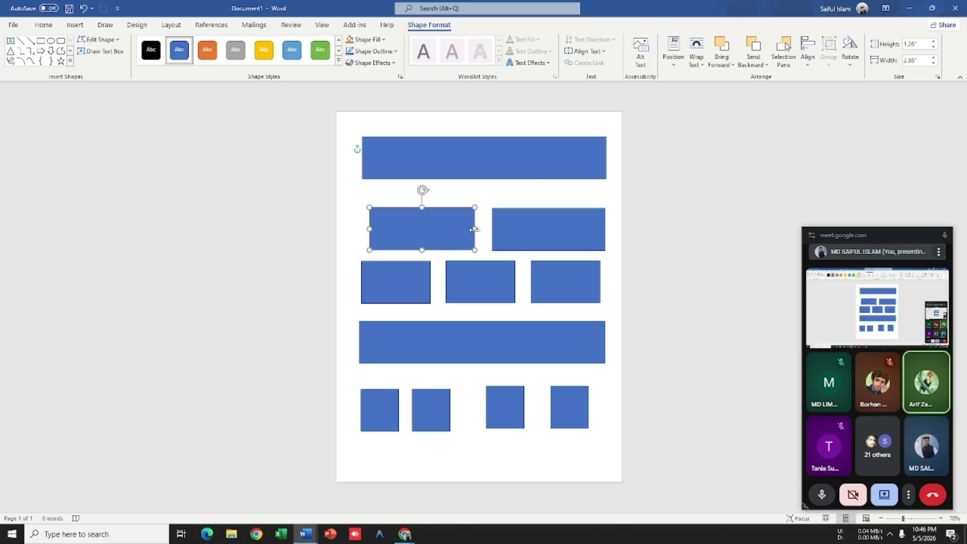
click(538, 244)
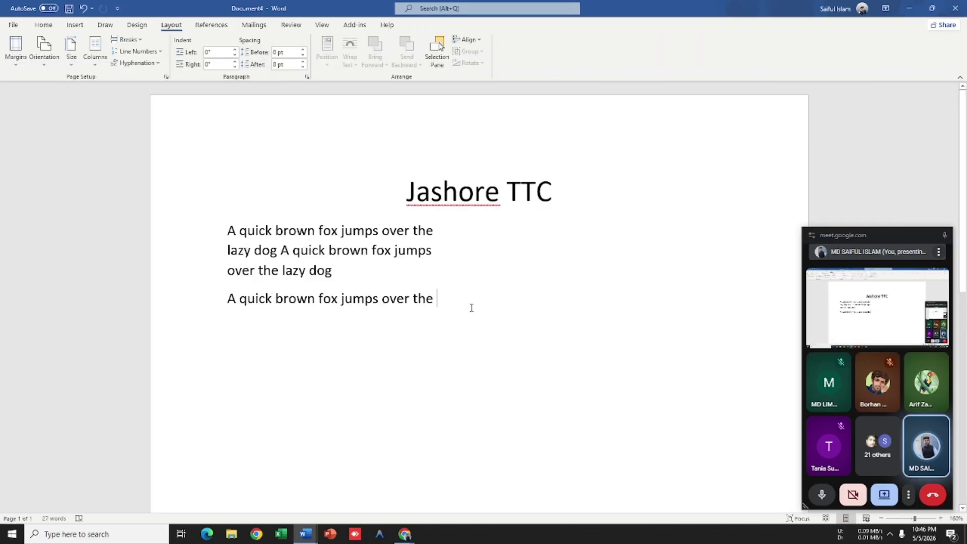
Step: Create Document5 containing only the first paragraph generated by =lorem()
drag(471, 308, 226, 230)
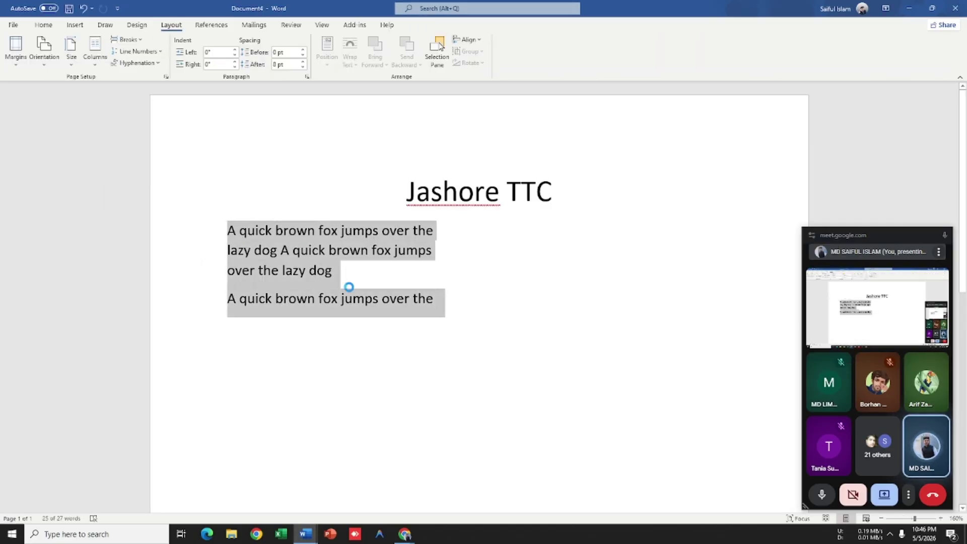
key(ctrl+n)
scroll(400, 274, up, 8)
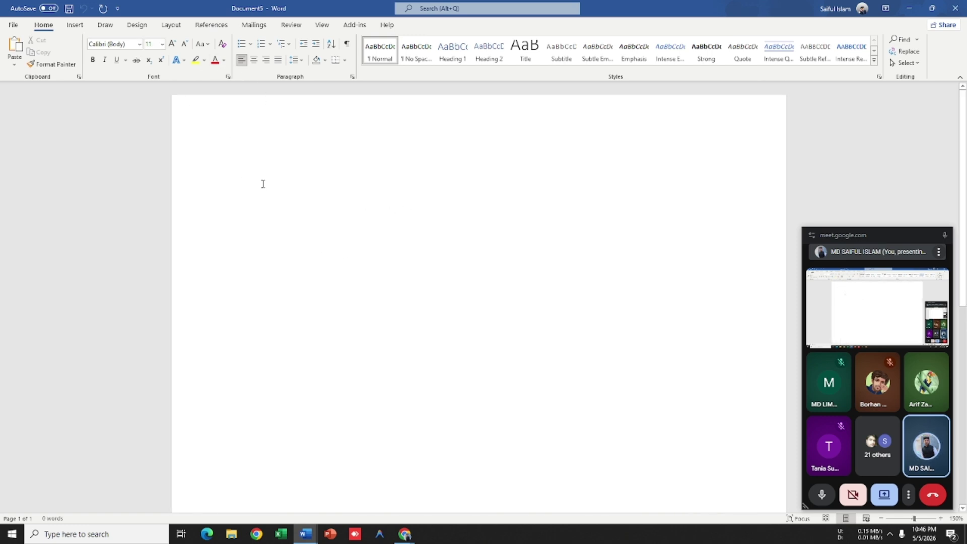
click(170, 24)
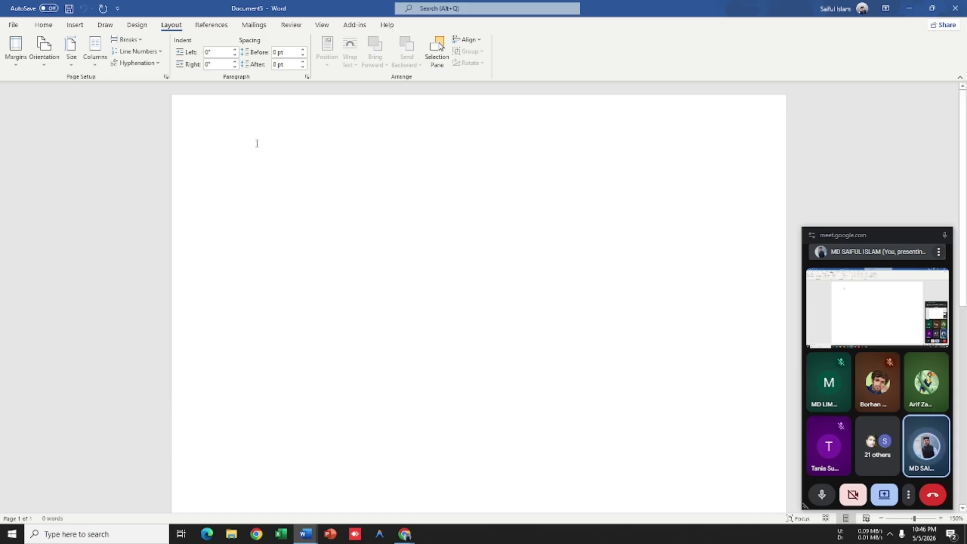
text(=lorem)
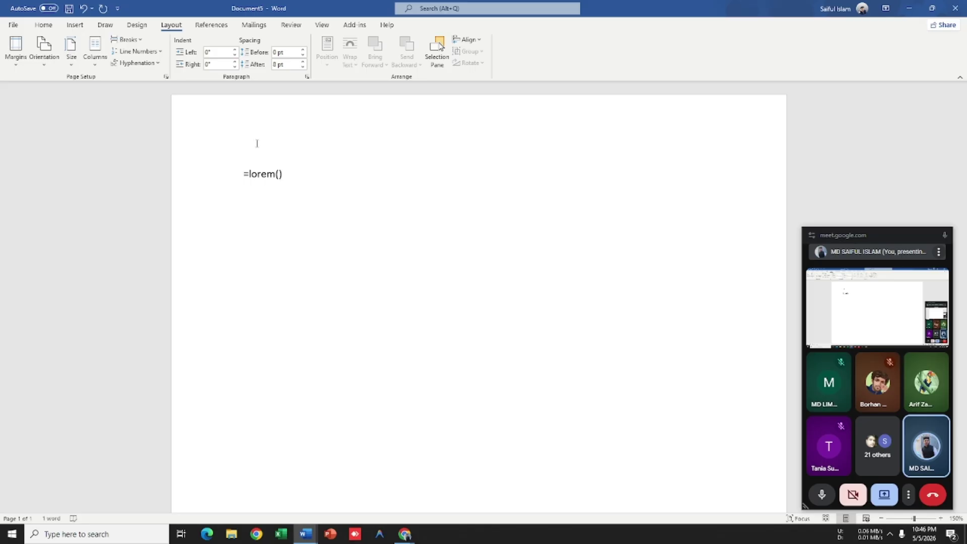
text(())
key(Return)
drag(232, 345, 225, 240)
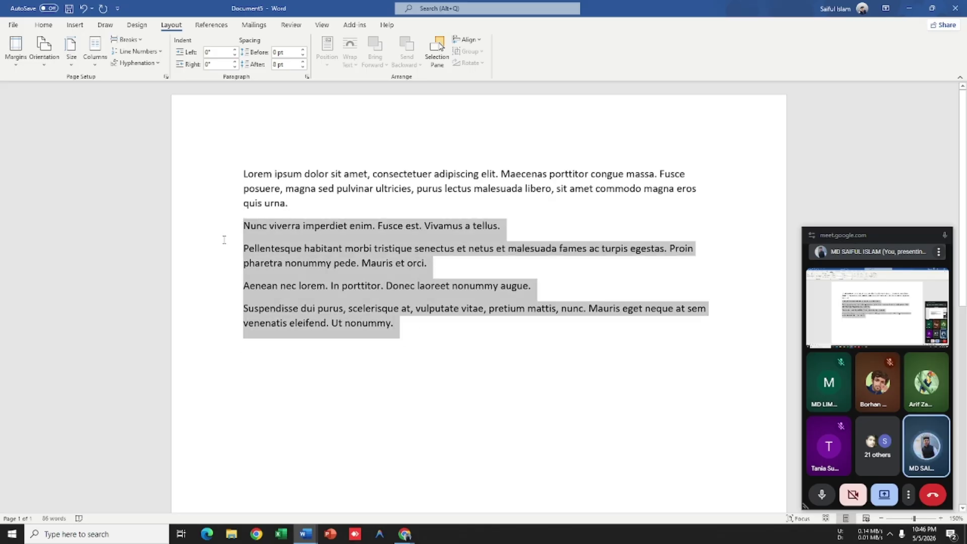
key(BackSpace)
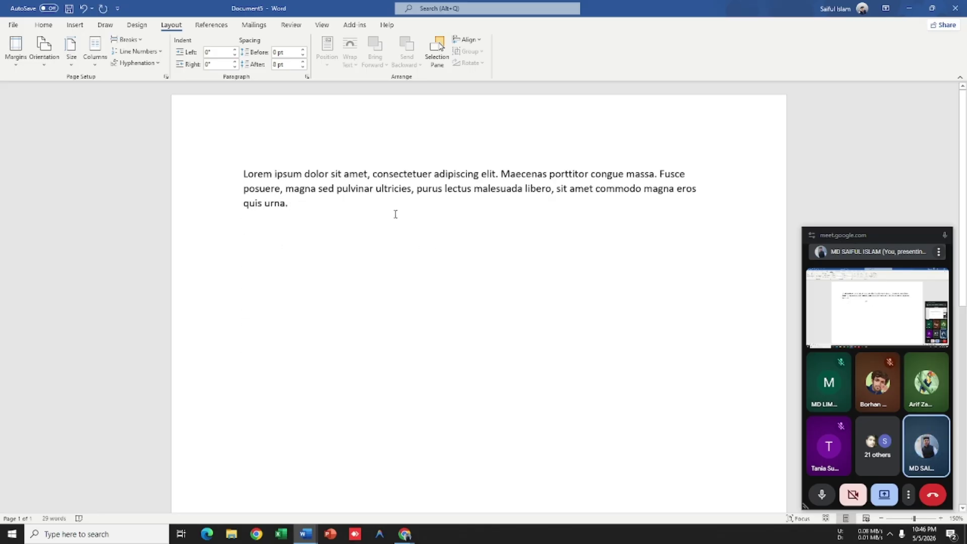
Step: Switch between open Word windows with Alt+Tab and return to Document5
key(alt+Tab)
key(alt+Tab)
key(alt+Tab)
key(Tab)
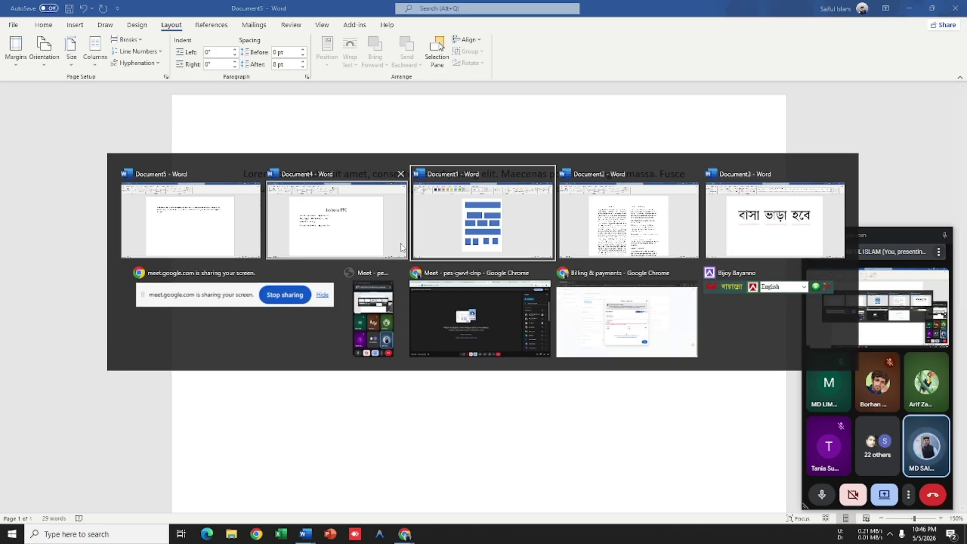
key(alt+Tab)
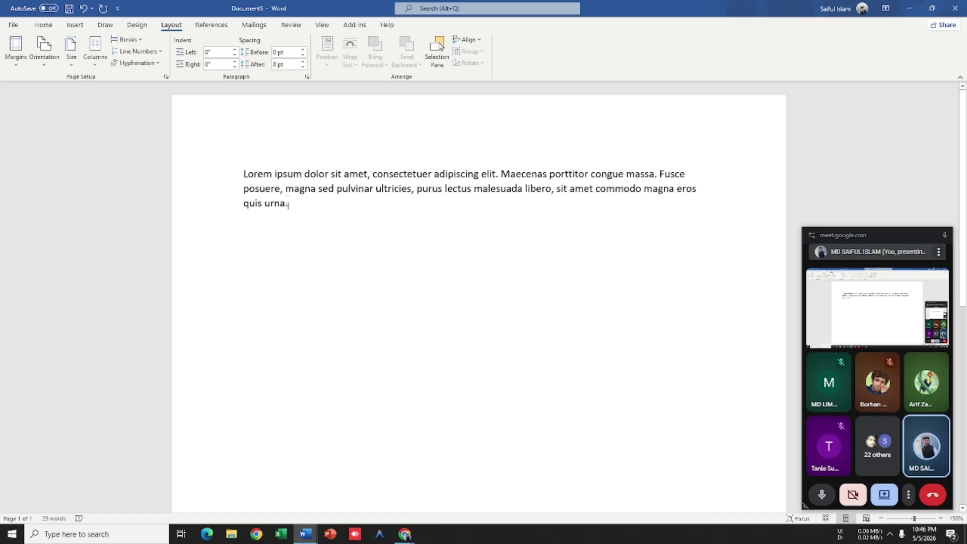
Step: Set a two-column layout applied from this point forward
click(95, 50)
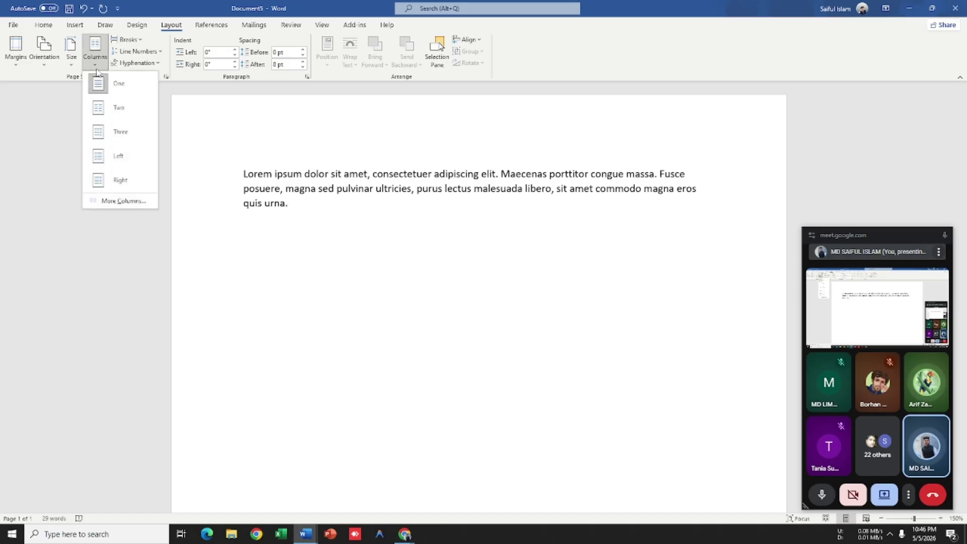
click(114, 202)
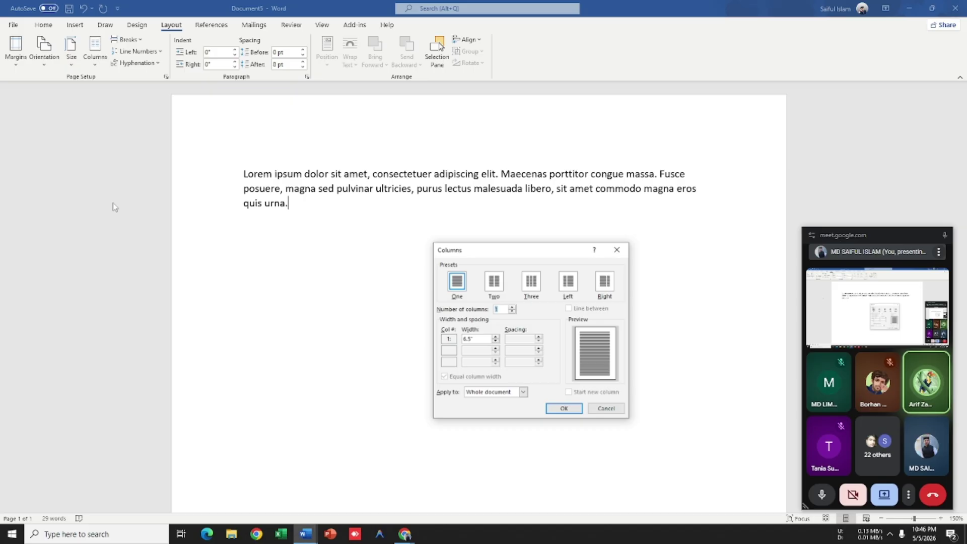
click(511, 308)
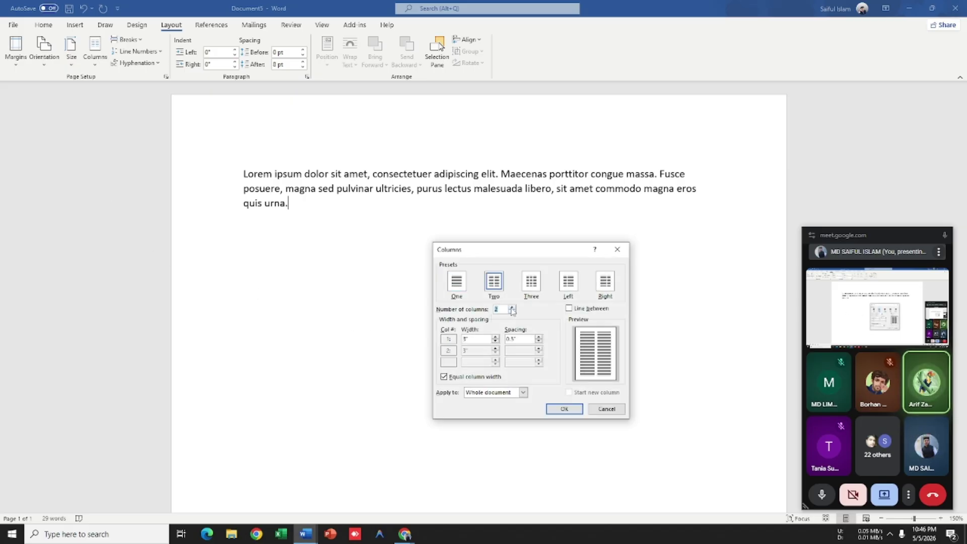
click(523, 393)
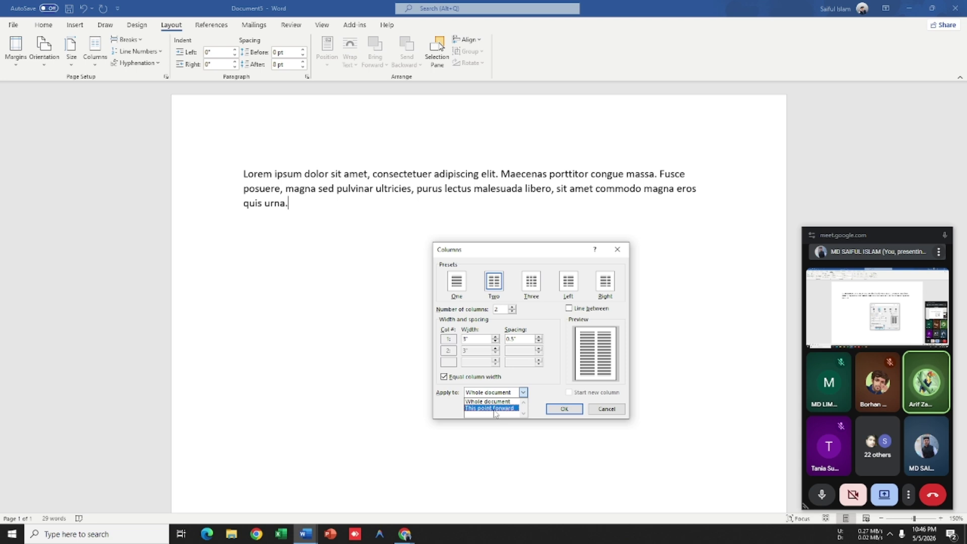
click(495, 408)
click(565, 409)
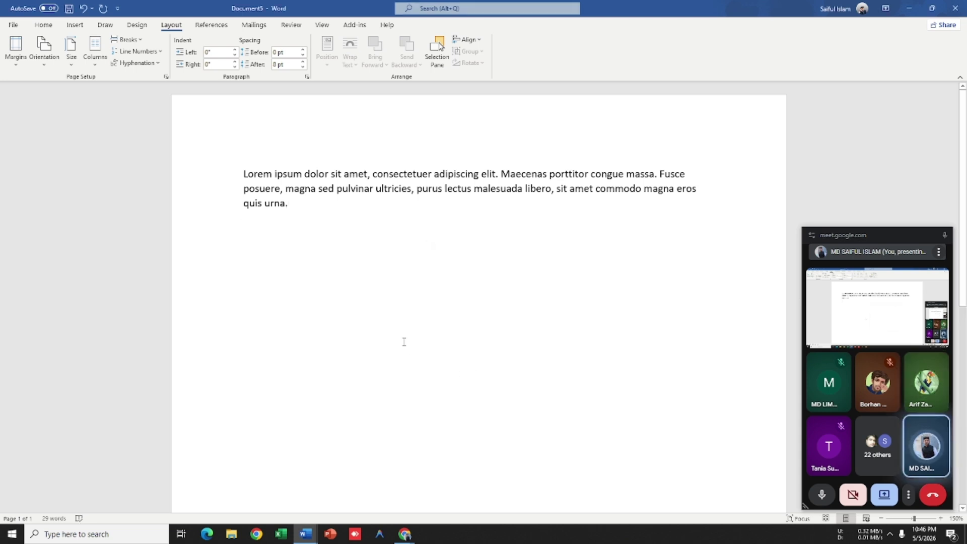
Step: Paste the quick brown fox sample text, then select and delete it
text(A quick brown fox jumps over the lazy dog)
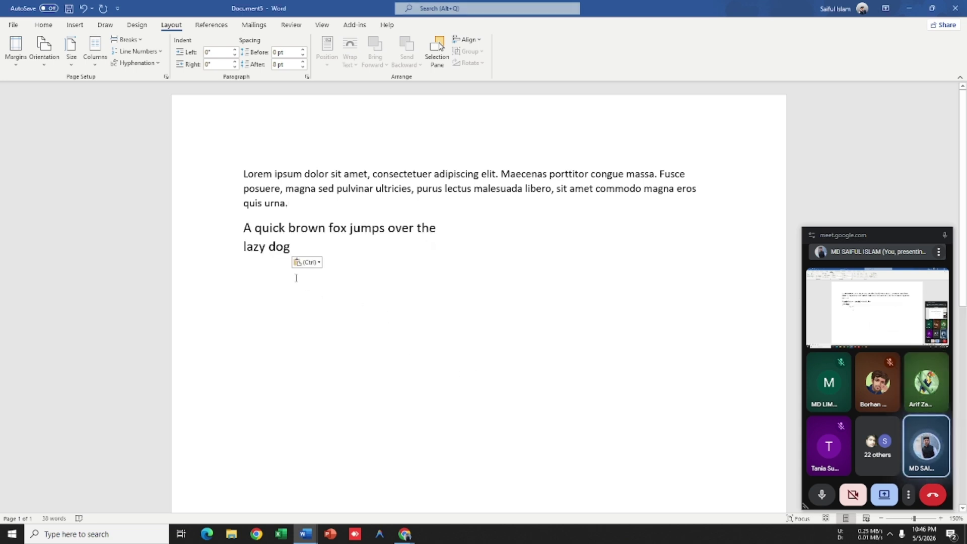
drag(291, 247, 233, 173)
key(Delete)
key(Delete)
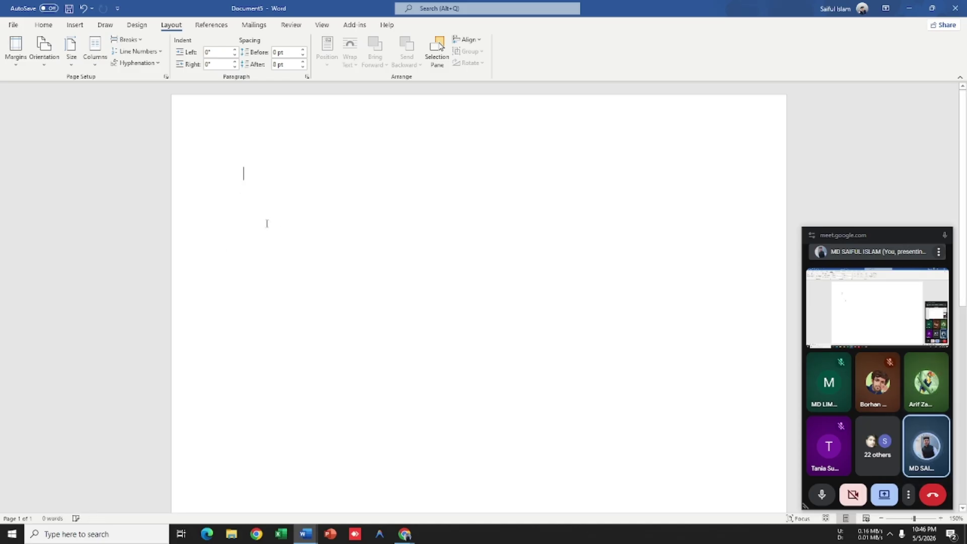
Step: Restore the Lorem ipsum paragraph and copy it; a trial paste below is undone
key(ctrl+z)
key(ctrl+c)
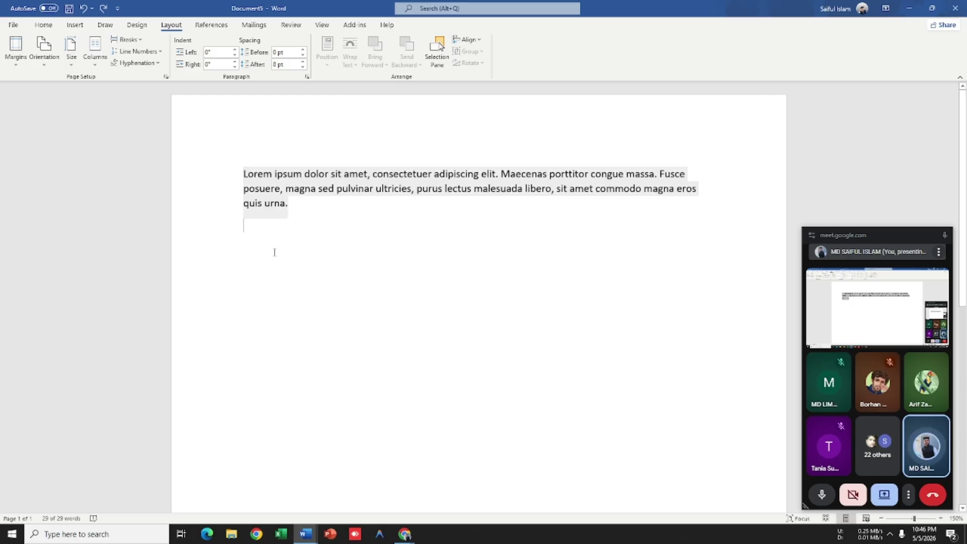
click(263, 240)
key(ctrl+v)
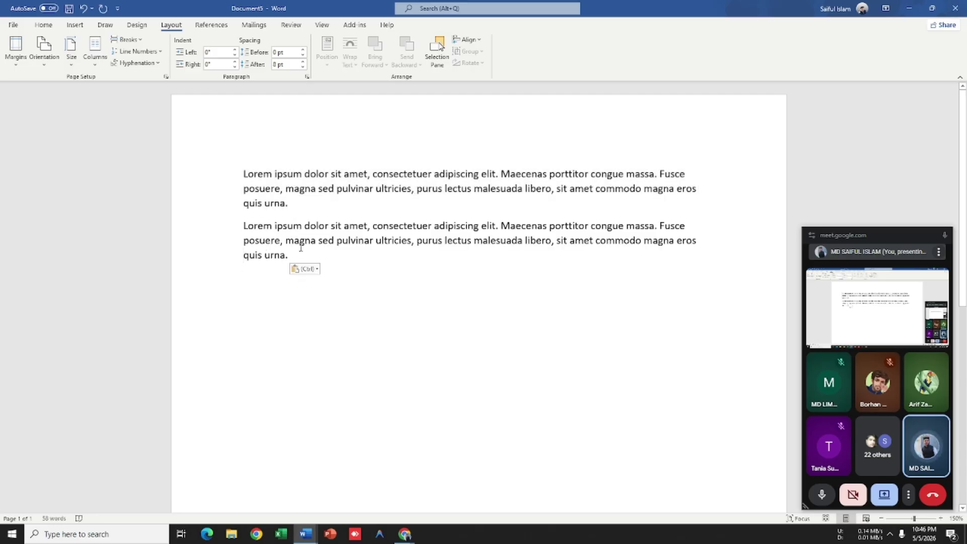
key(ctrl+z)
Step: Apply two columns from this point forward and try pasting the Lorem copy, then undo it
click(100, 63)
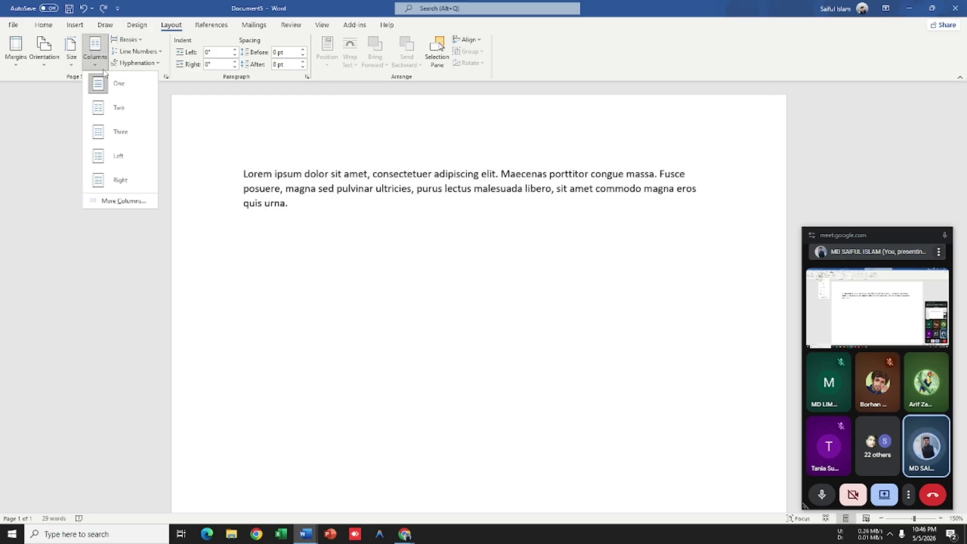
click(120, 201)
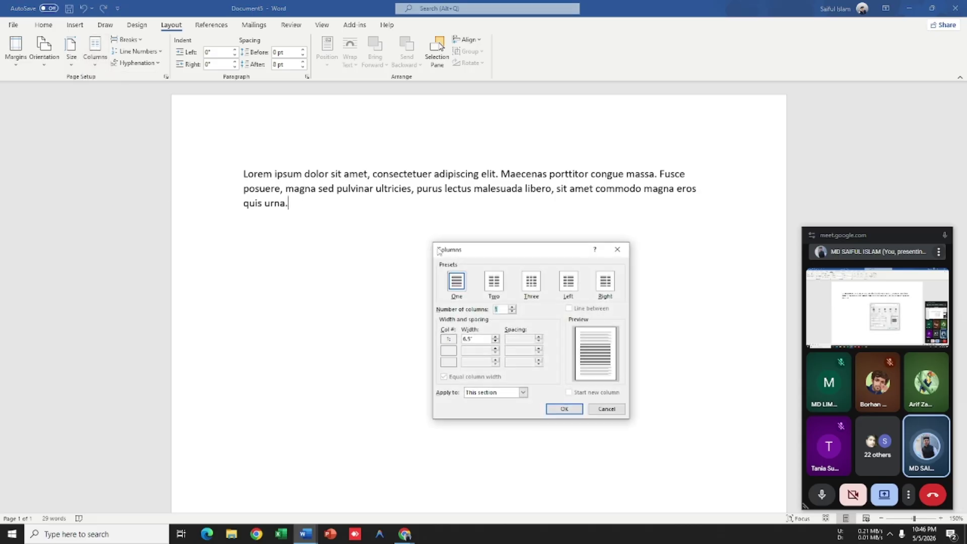
click(511, 307)
click(523, 393)
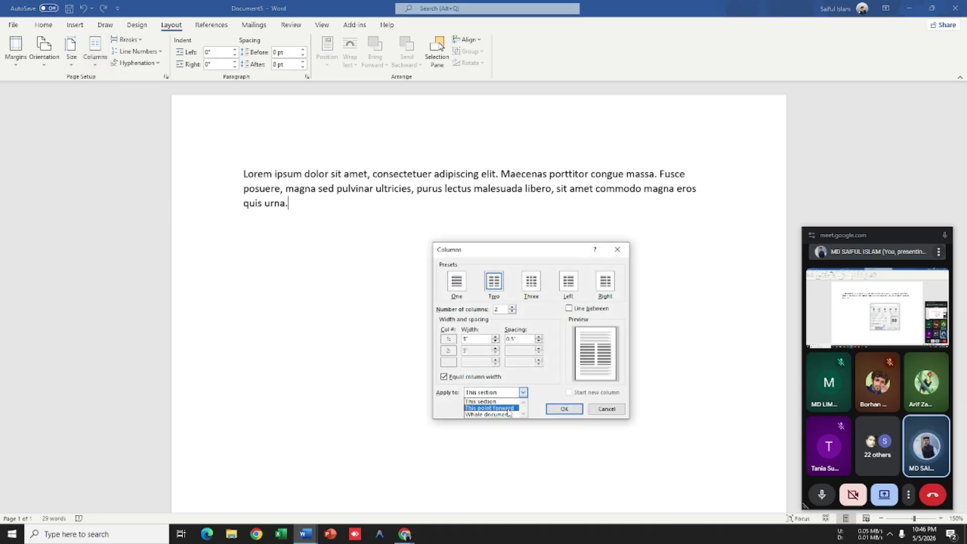
click(491, 402)
click(564, 409)
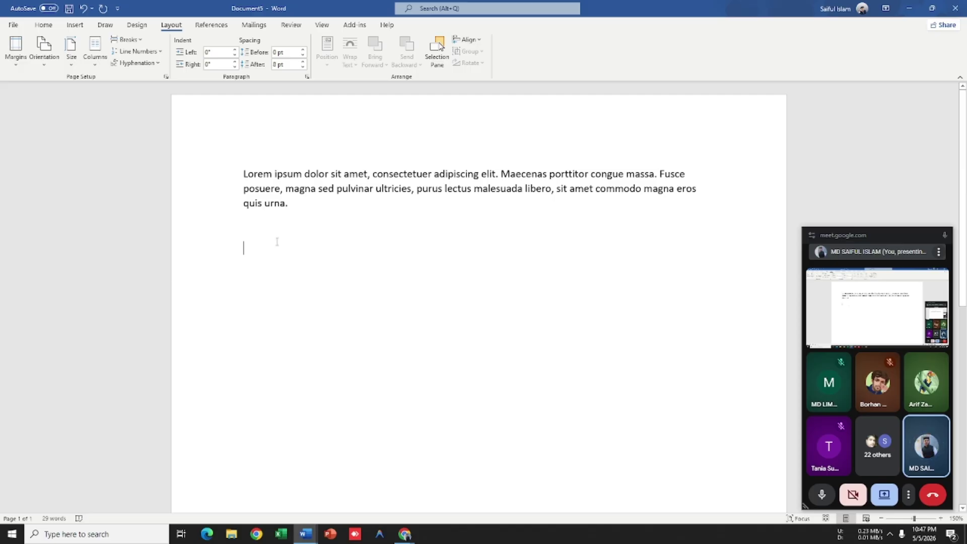
click(263, 249)
key(ctrl+v)
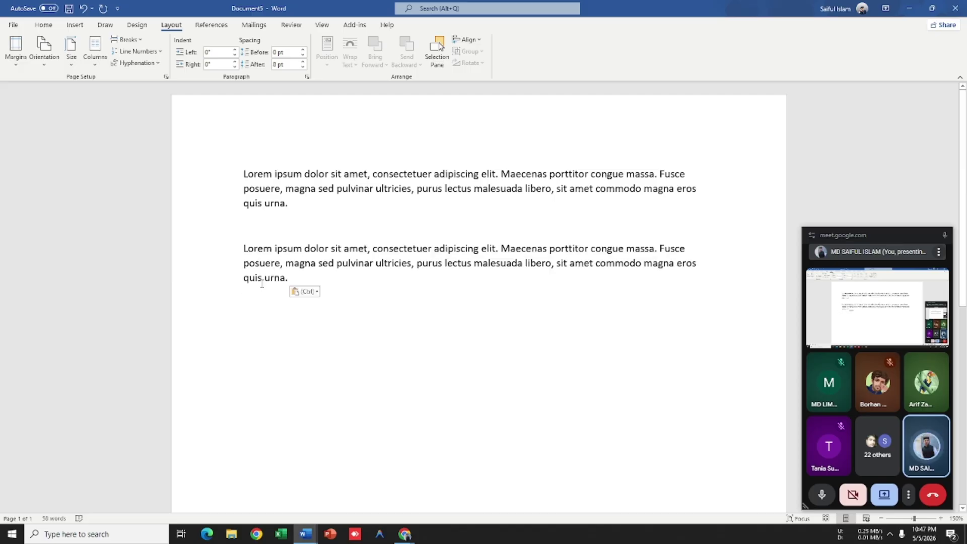
key(ctrl+z)
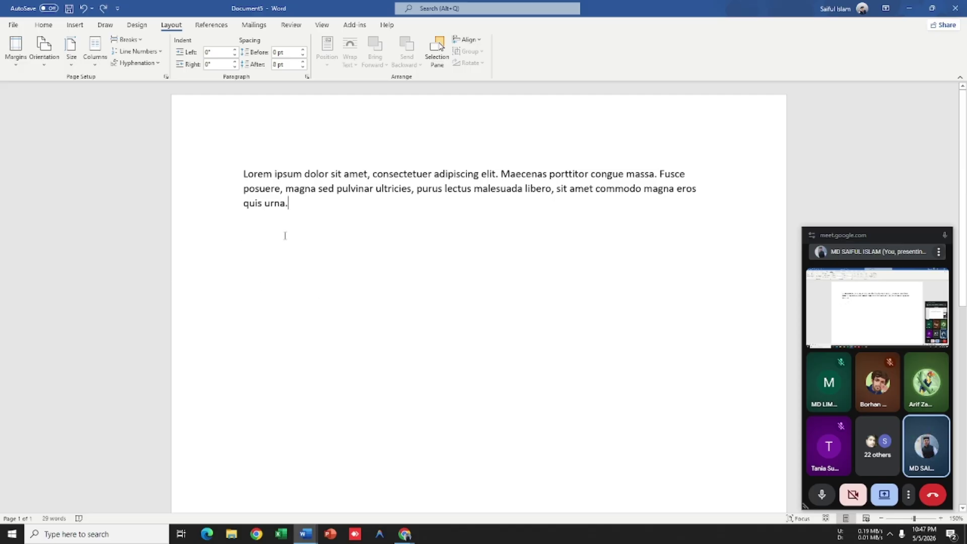
Step: Reapply the two-column preset from this point forward, paste the Lorem copy, and start a new document
click(94, 56)
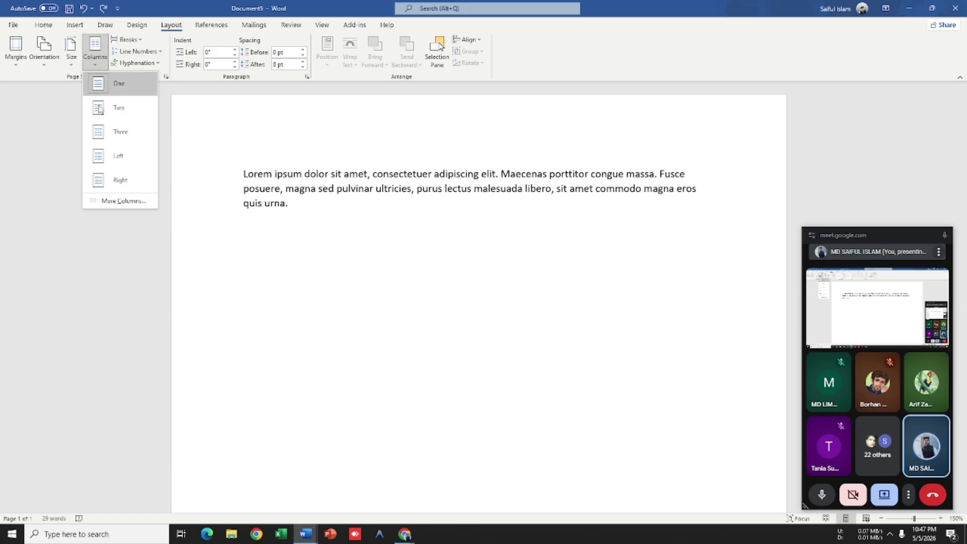
click(125, 198)
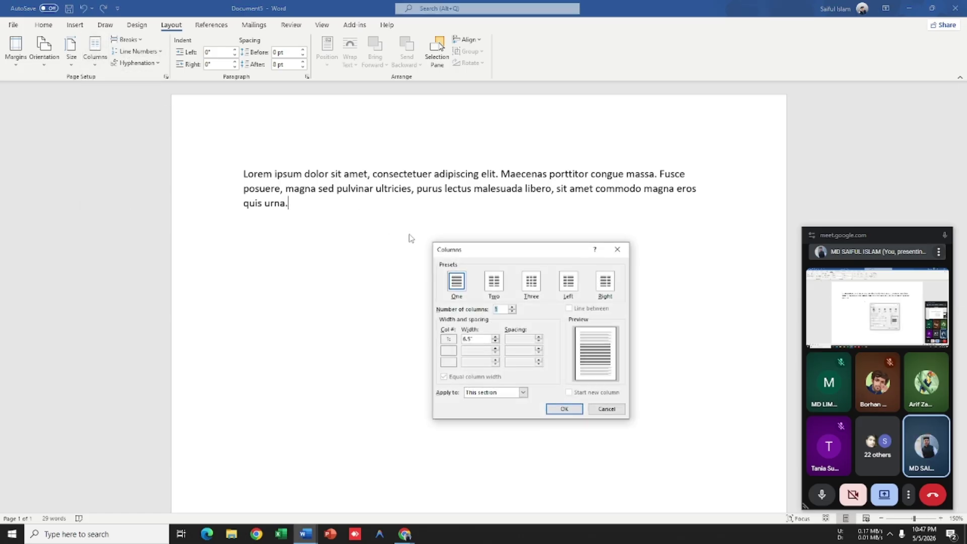
click(493, 281)
click(523, 392)
click(503, 409)
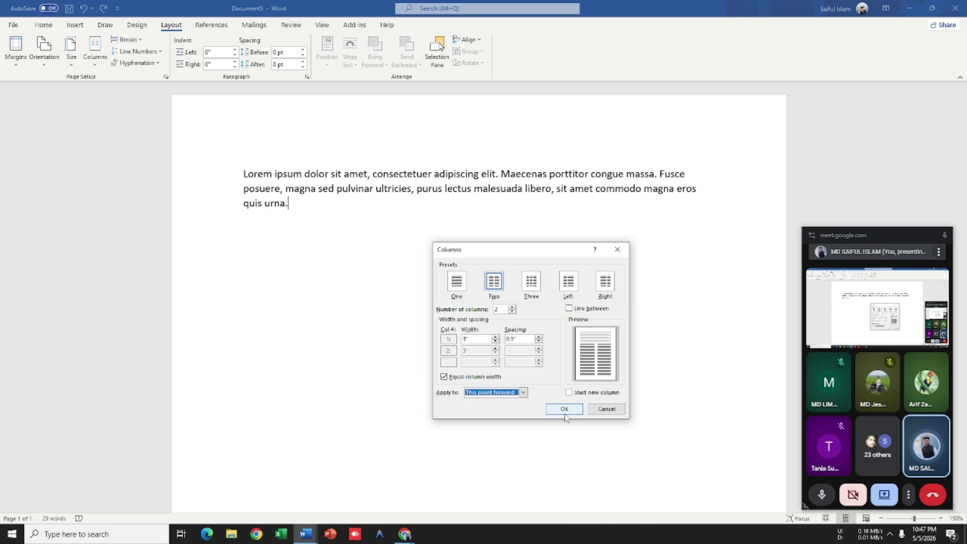
click(564, 408)
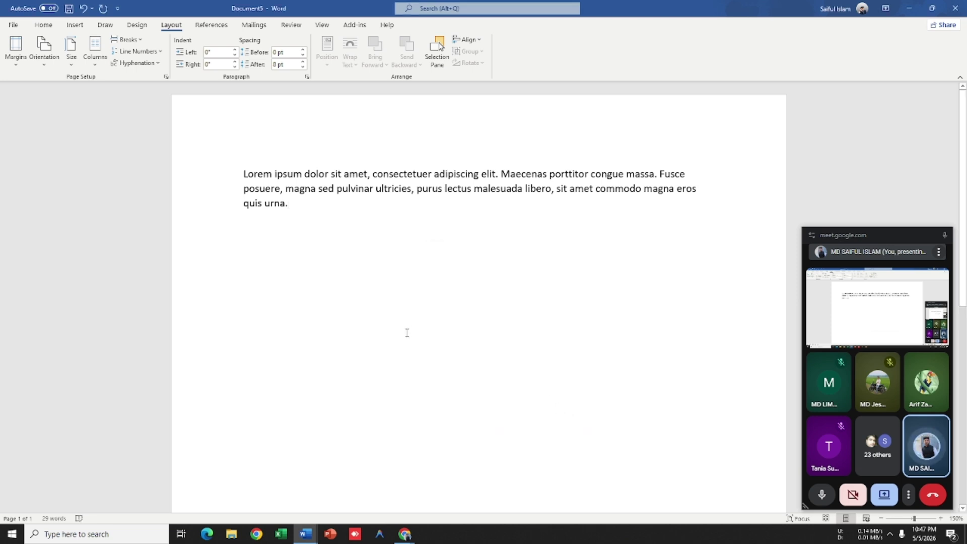
key(ctrl+v)
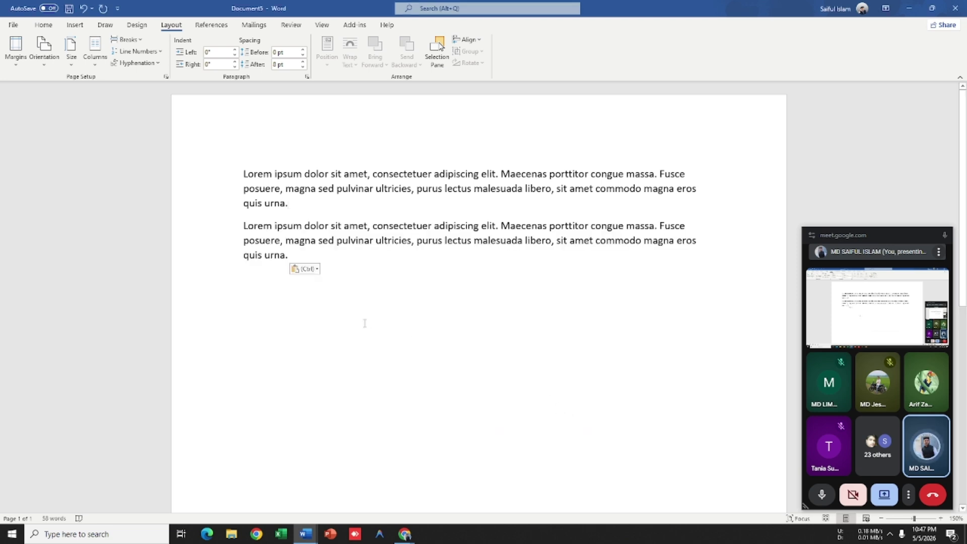
key(ctrl+n)
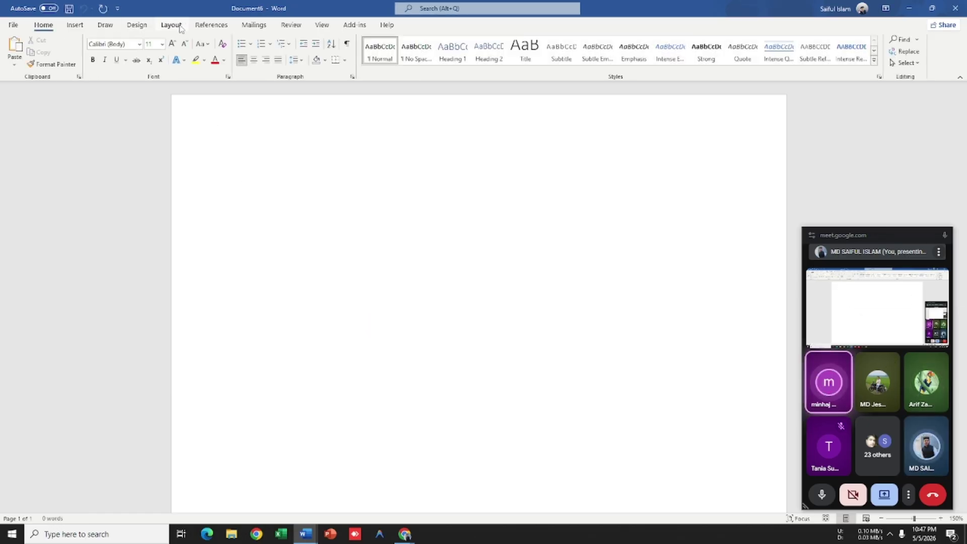
Step: Return to Document5 and select both Lorem ipsum paragraphs, then deselect them
key(ctrl+w)
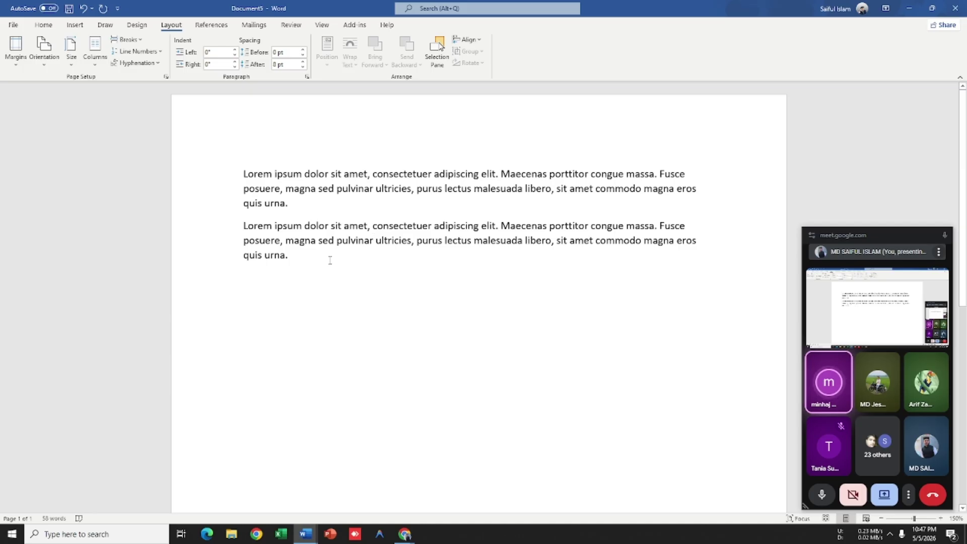
drag(330, 260, 199, 144)
click(352, 261)
drag(352, 261, 116, 129)
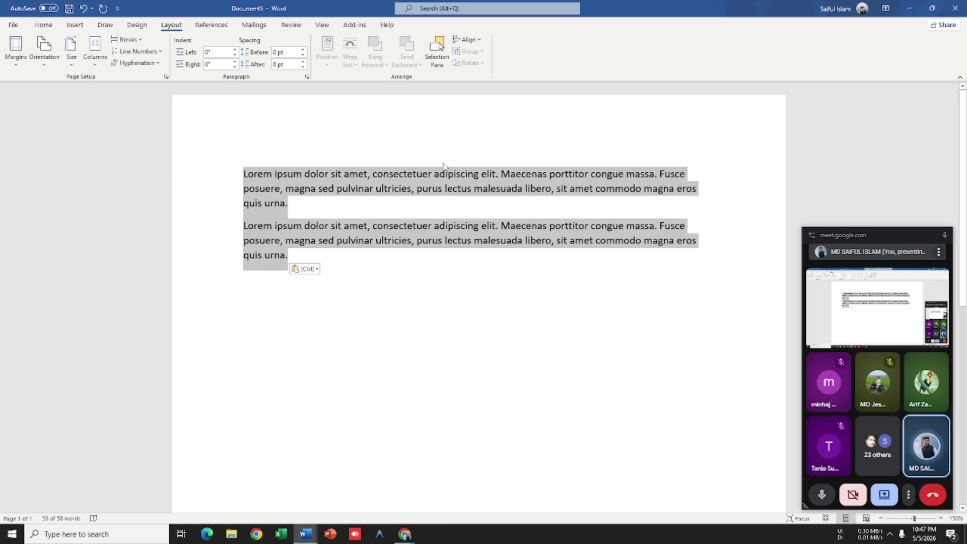
click(447, 271)
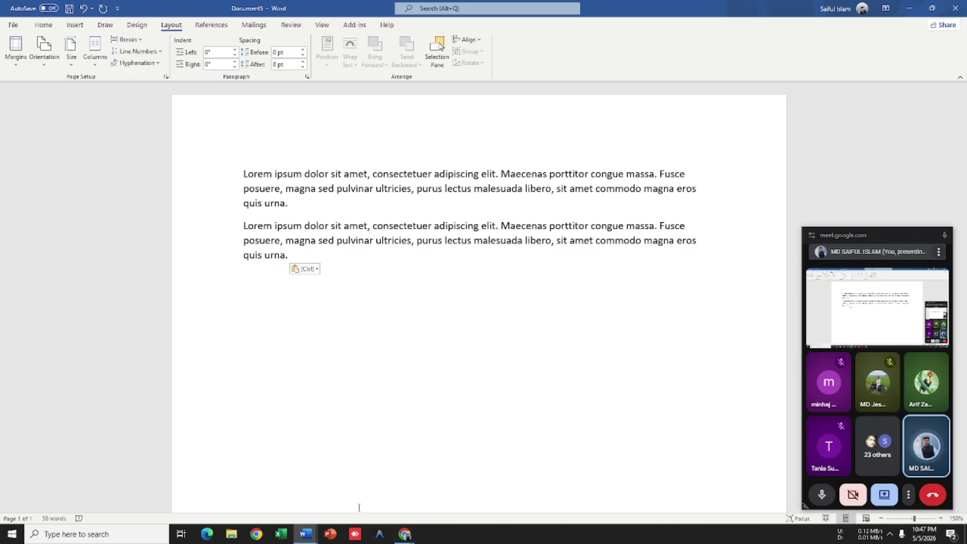
Step: Cancel closing Document5 so it stays open unsaved, and start a new blank document
click(955, 10)
click(568, 323)
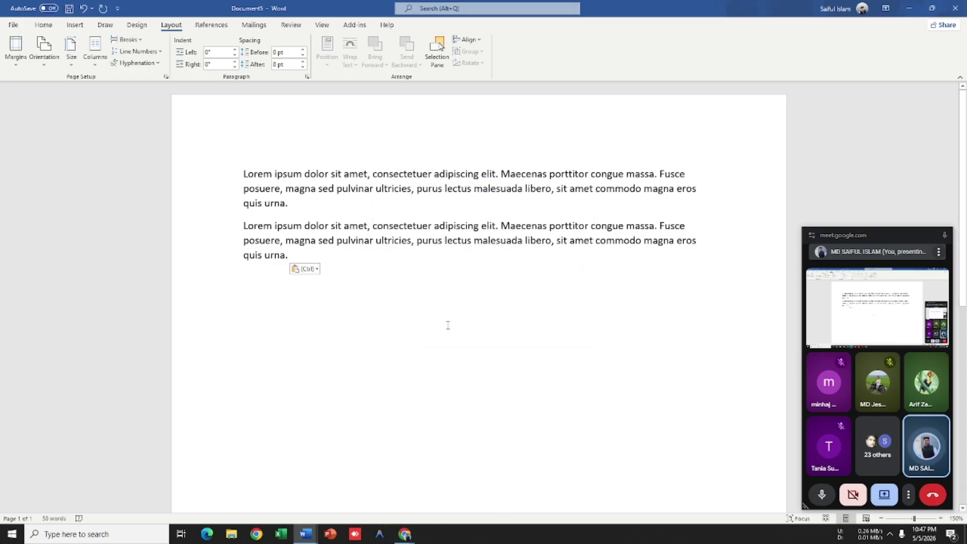
key(ctrl+n)
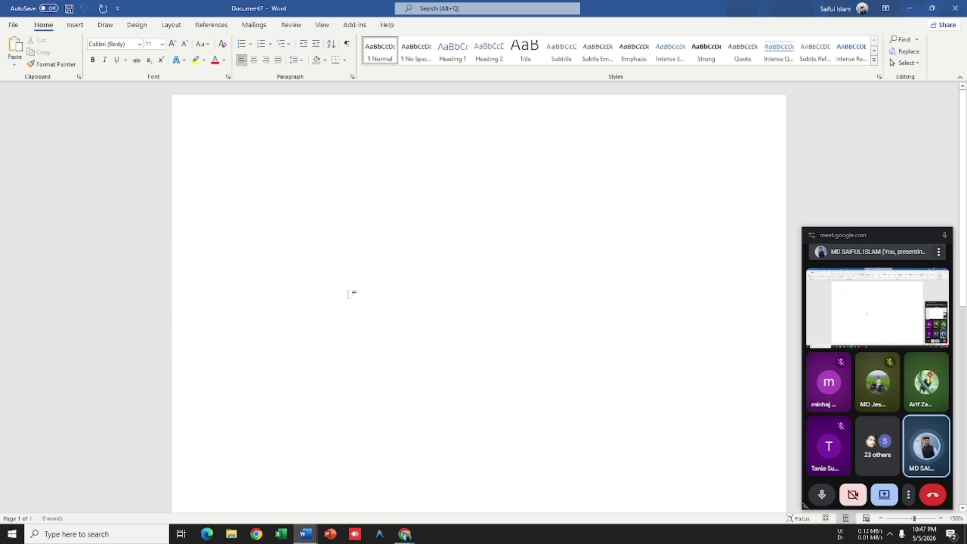
Step: Paste the Lorem ipsum paragraph into Document7 and insert a page break after it
click(171, 25)
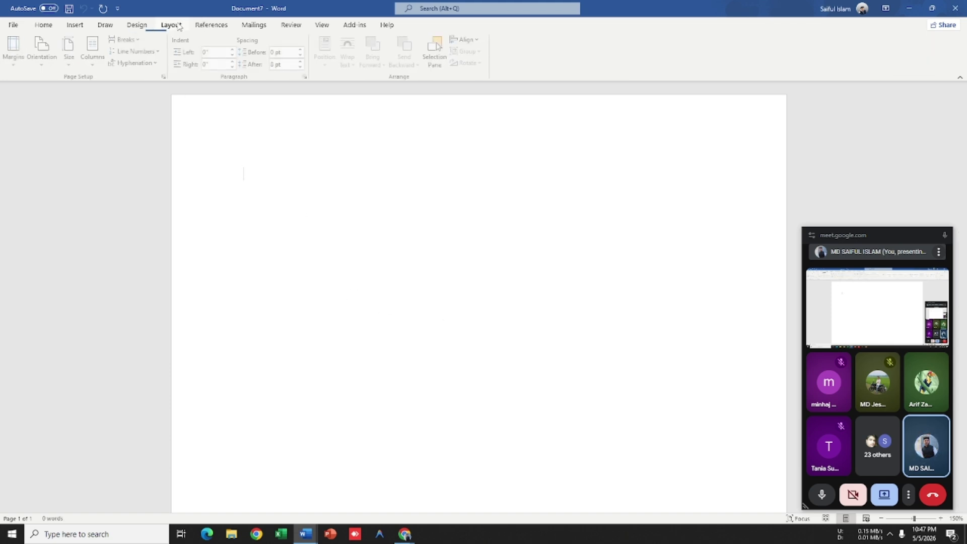
click(90, 67)
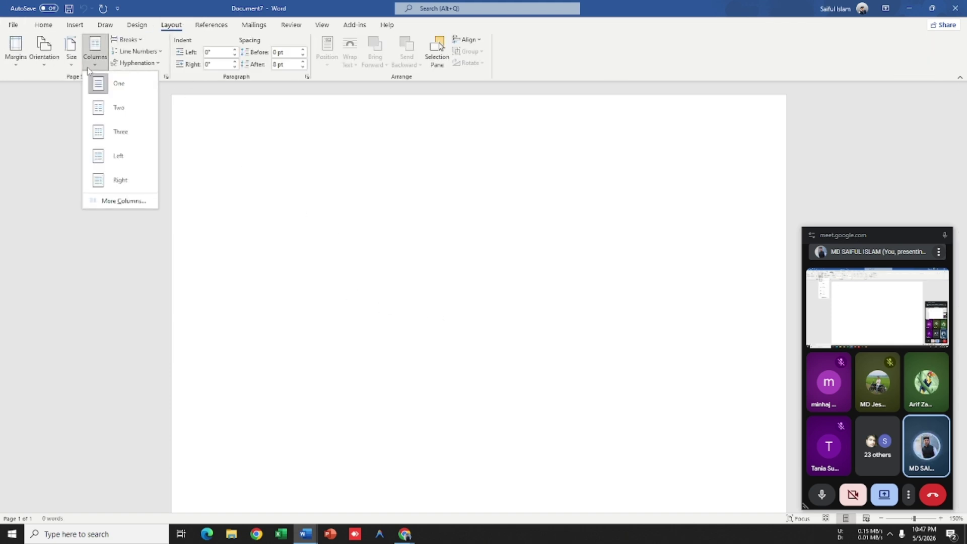
click(264, 173)
text(Lorem ipsum dolor sit amet, consectetuer adipiscing elit. Maecenas porttitor congue massa. Fusce posuere, magna sed pulvinar ultricies, purus lectus malesuada libero, sit amet commodo magna eros quis urna.)
key(ctrl+Return)
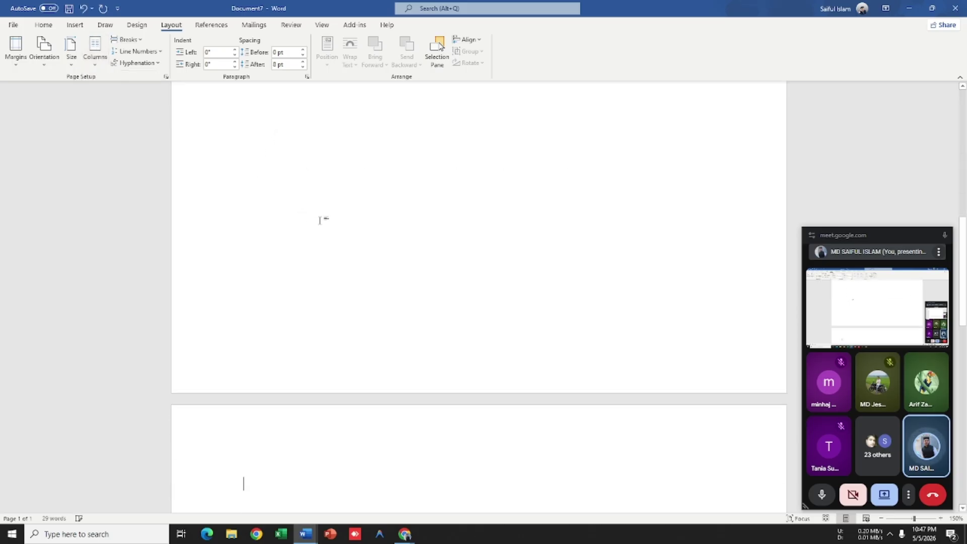
scroll(340, 235, down, 5)
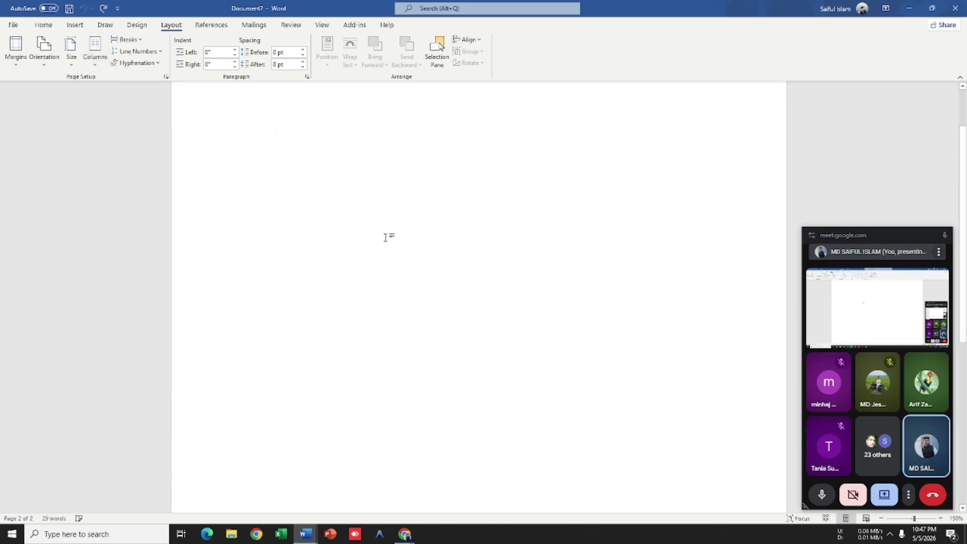
scroll(338, 243, down, 1)
scroll(318, 237, up, 5)
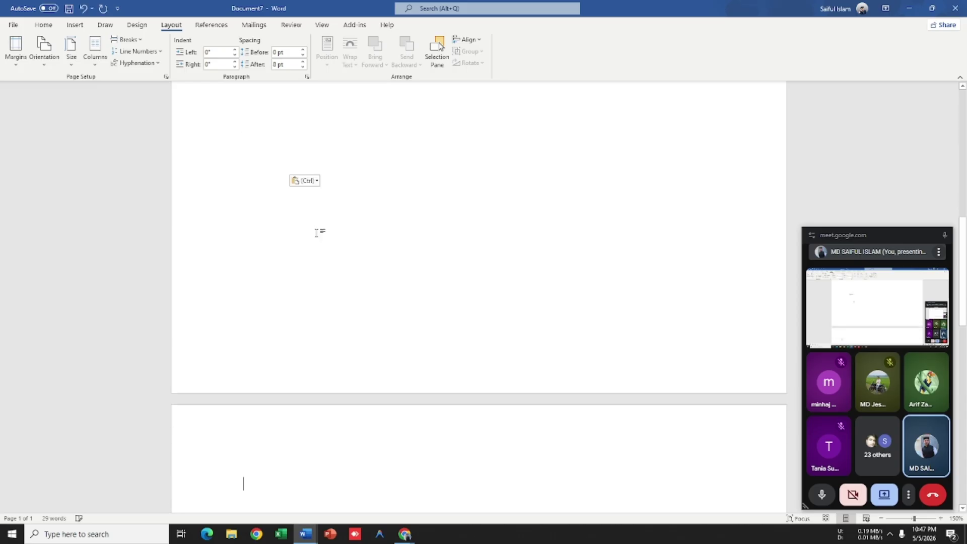
scroll(338, 246, up, 7)
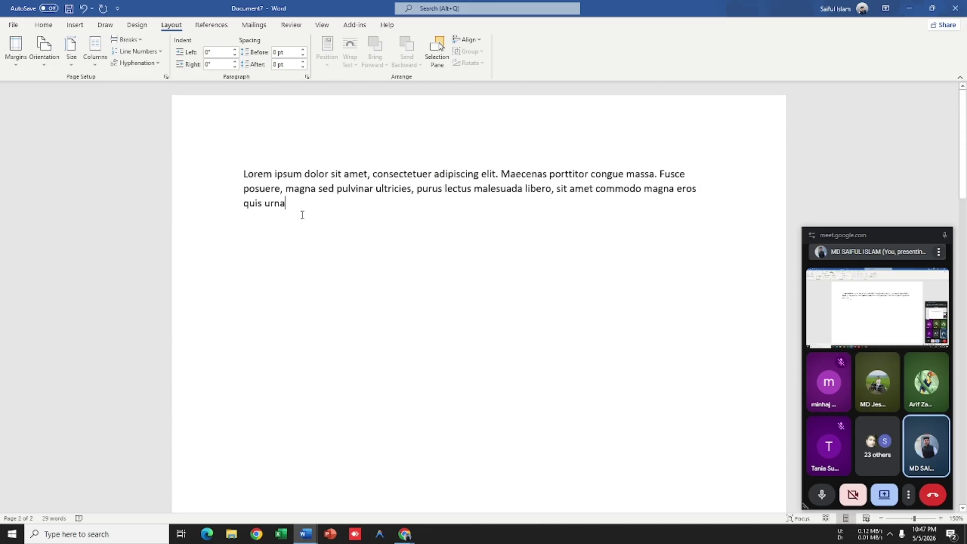
Step: Copy the Lorem paragraph and place the cursor after 'quis urna'
drag(302, 210, 244, 174)
right_click(252, 177)
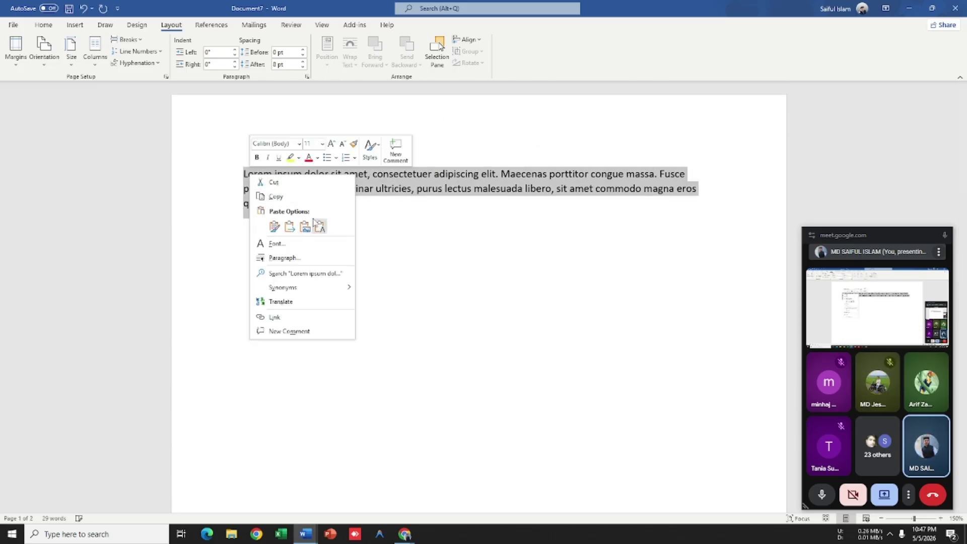
click(279, 197)
click(300, 201)
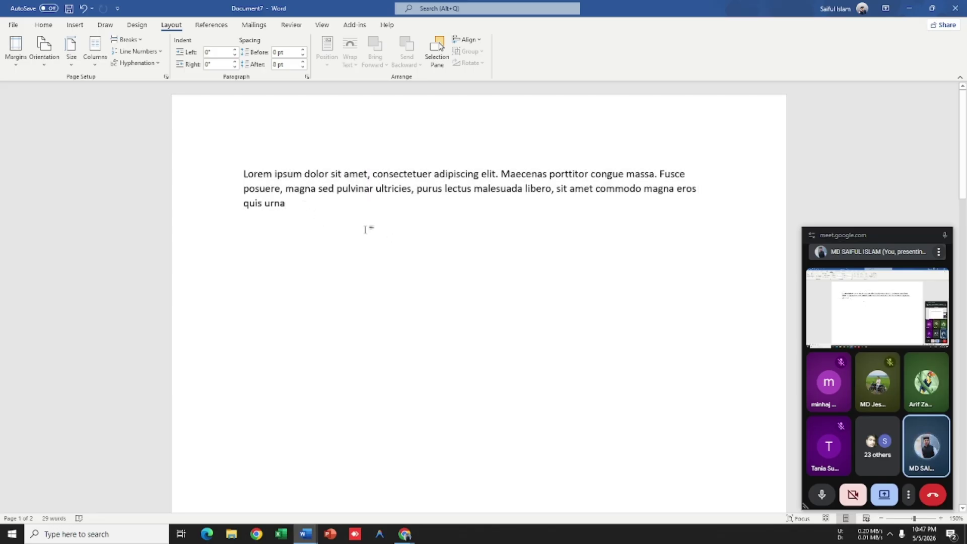
Step: Set two columns applied from this point forward
click(93, 67)
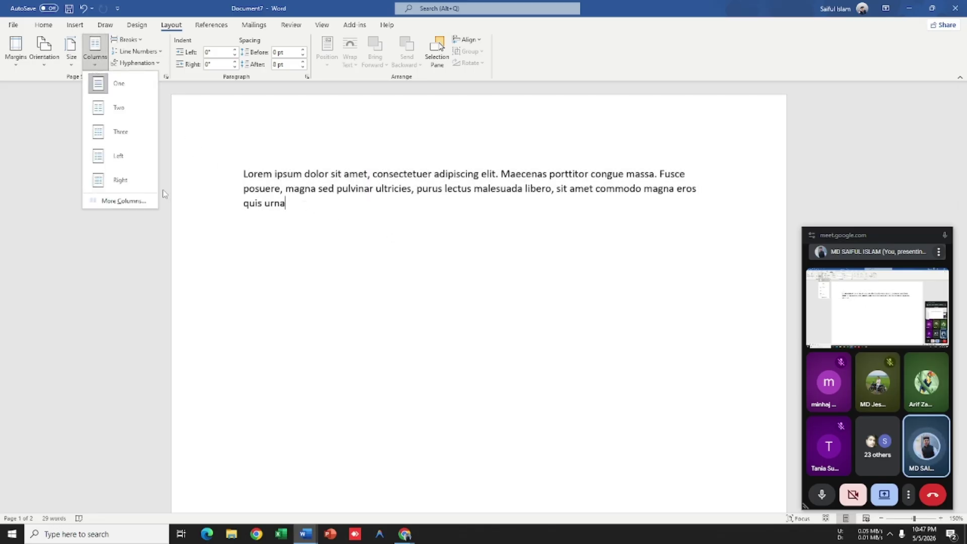
click(145, 207)
click(491, 282)
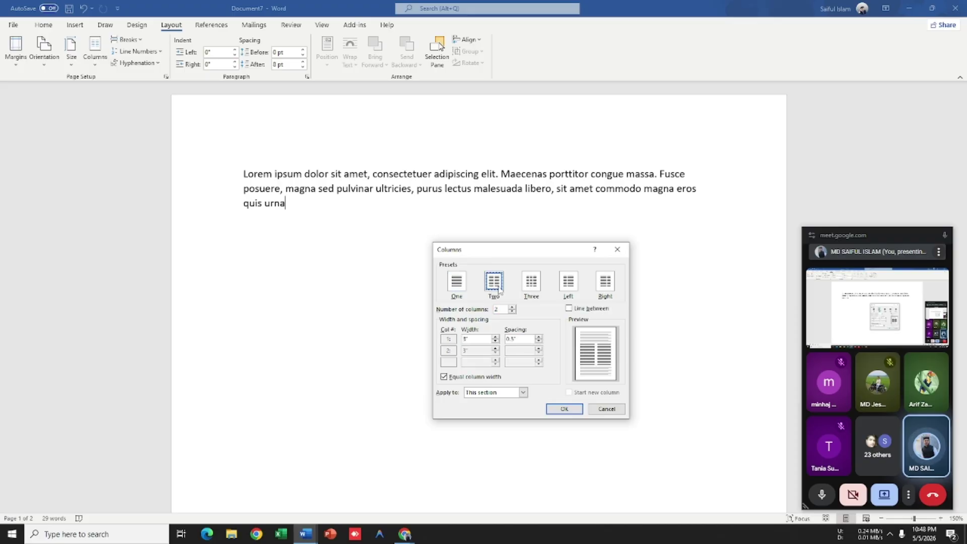
click(518, 394)
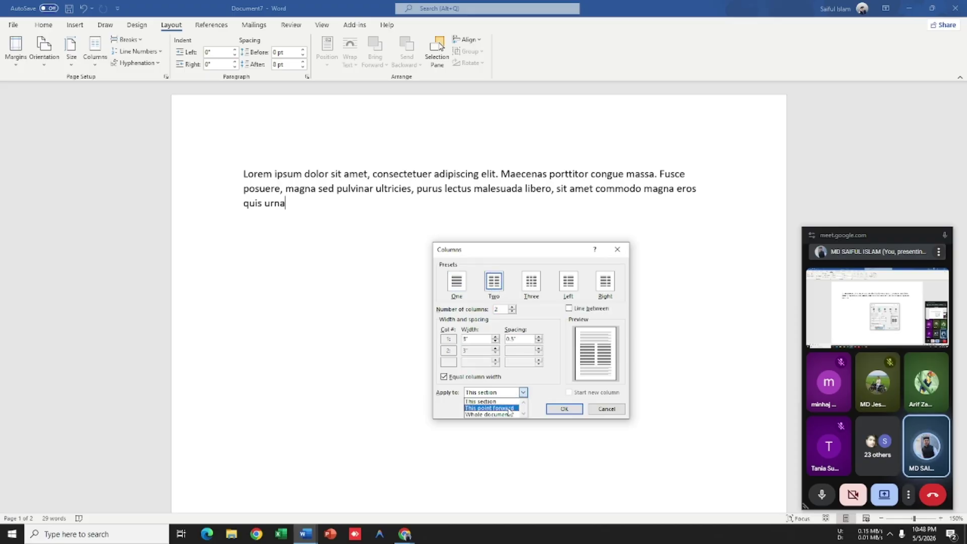
click(508, 409)
click(564, 408)
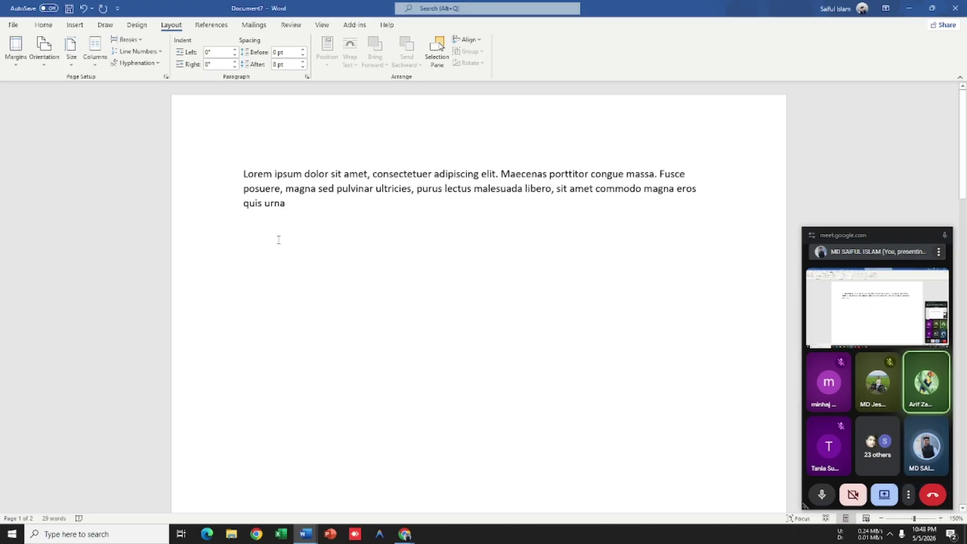
Step: Paste the Lorem paragraph into the first column, undoing an extra paste
right_click(257, 241)
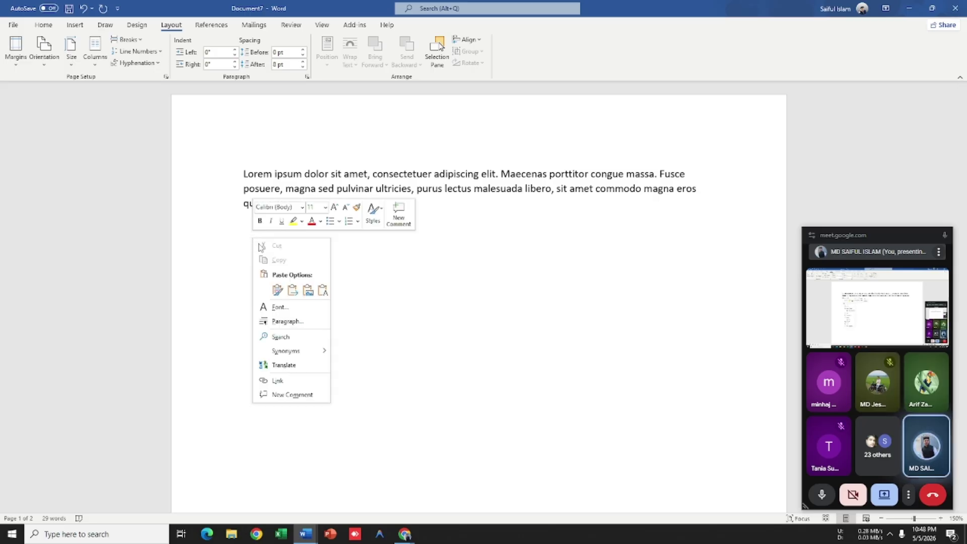
click(322, 291)
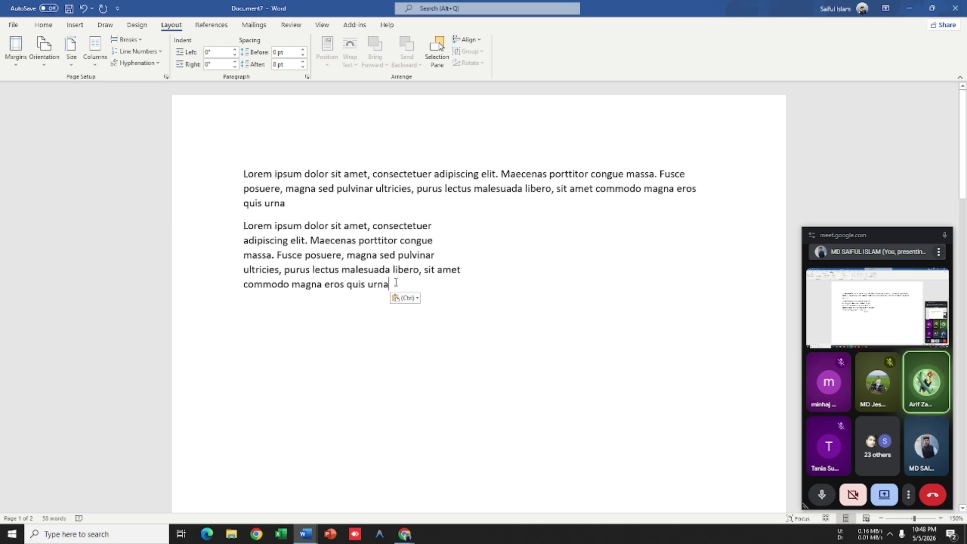
key(Return)
key(ctrl+v)
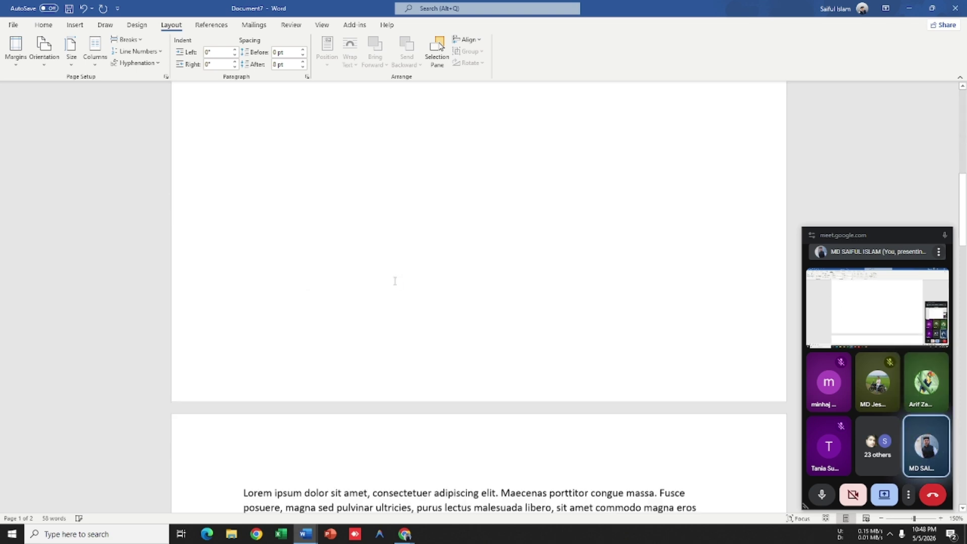
key(ctrl+z)
scroll(402, 286, up, 3)
scroll(411, 279, up, 1)
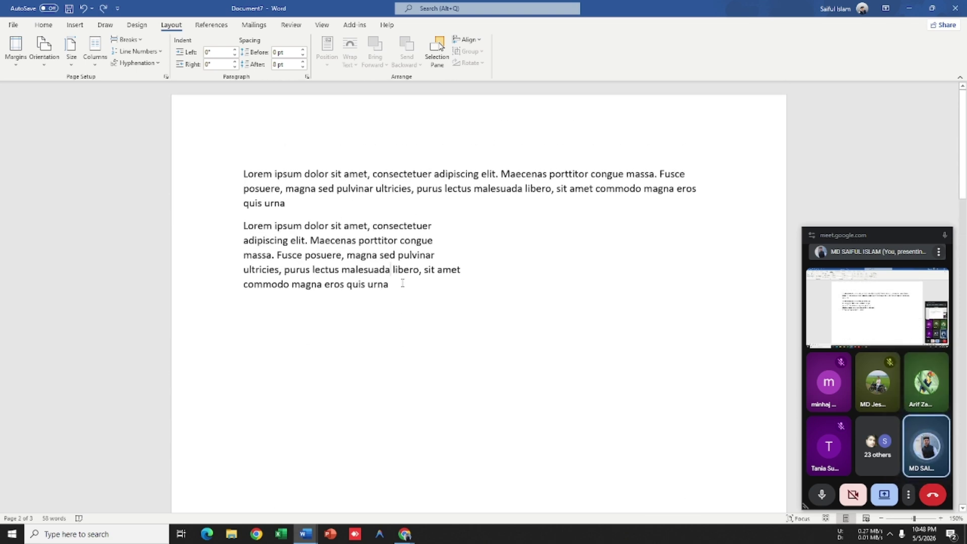
key(ctrl+y)
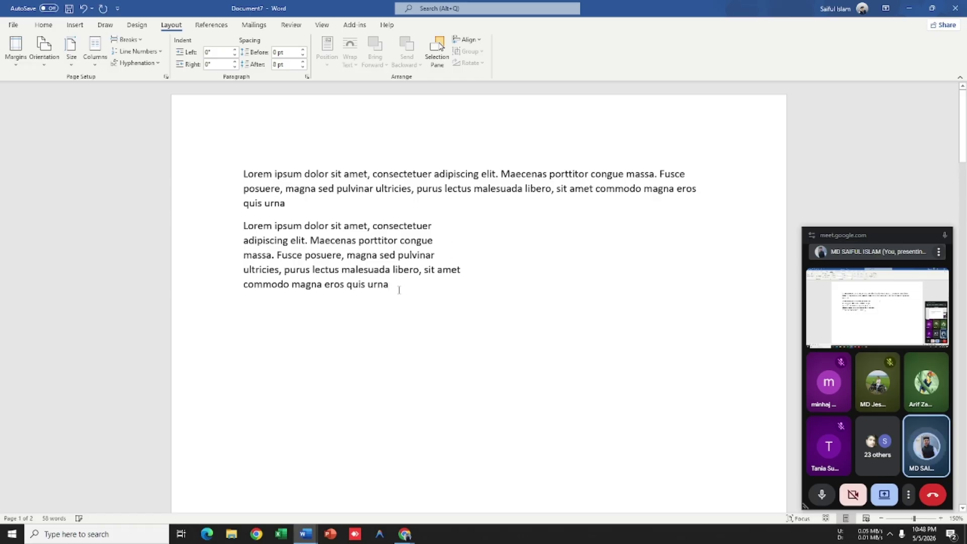
key(ctrl+v)
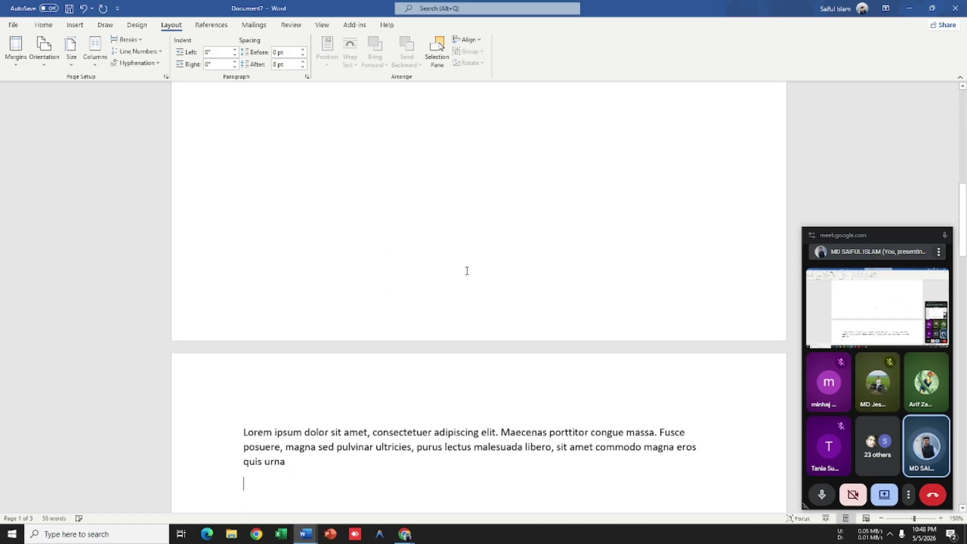
key(ctrl+z)
scroll(467, 270, up, 3)
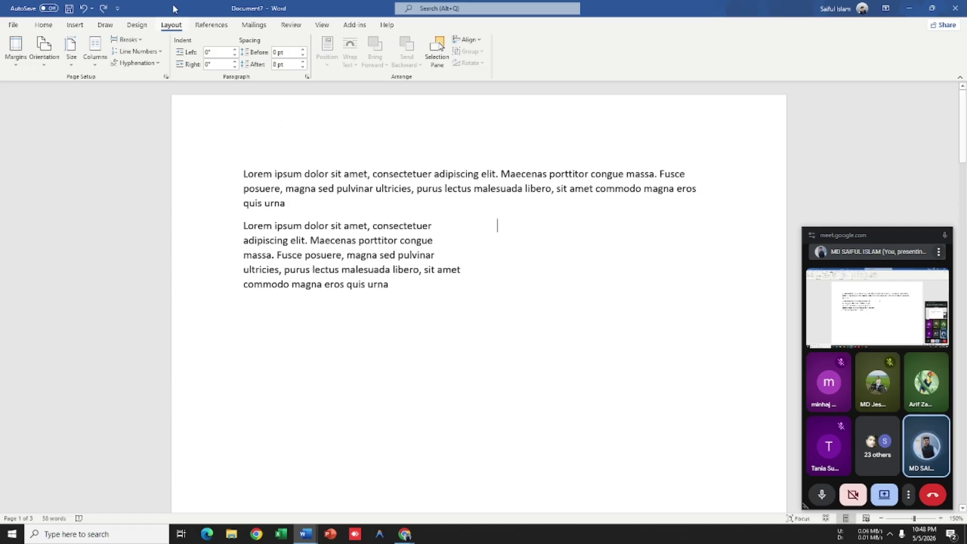
Step: Paste the Lorem paragraph into the right column
right_click(500, 228)
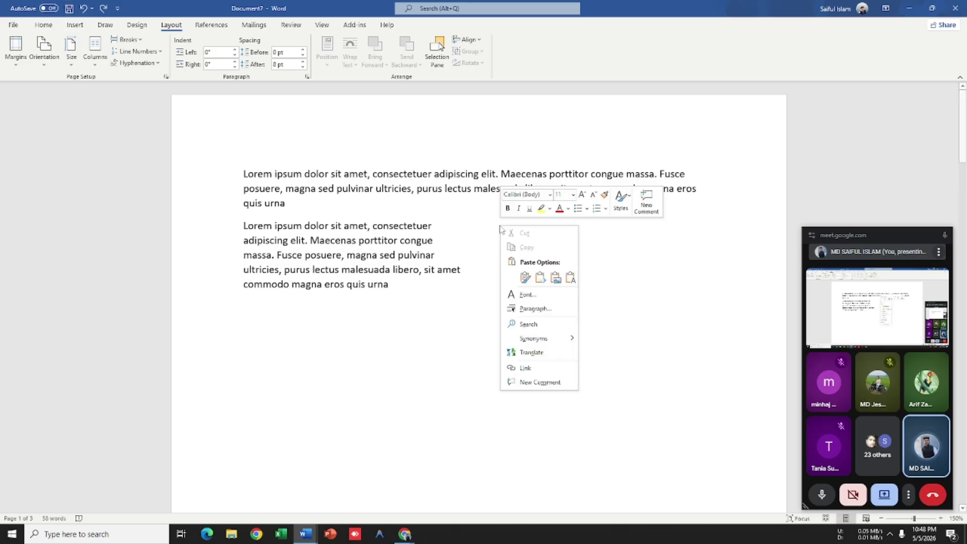
click(570, 278)
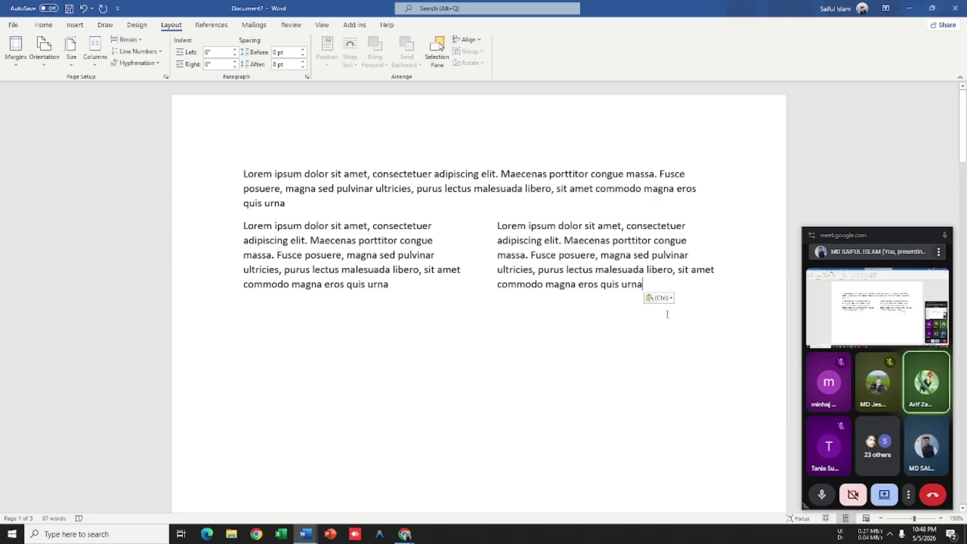
right_click(646, 284)
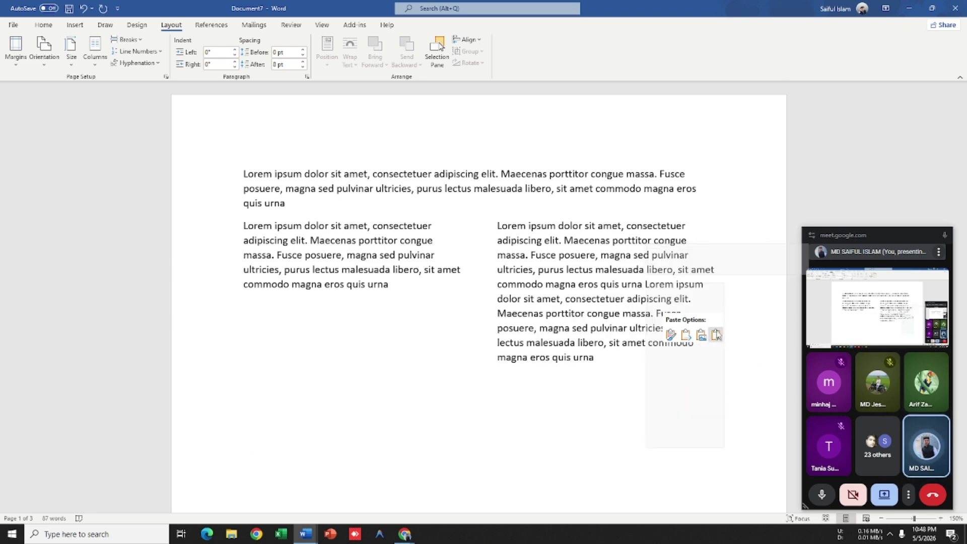
click(568, 313)
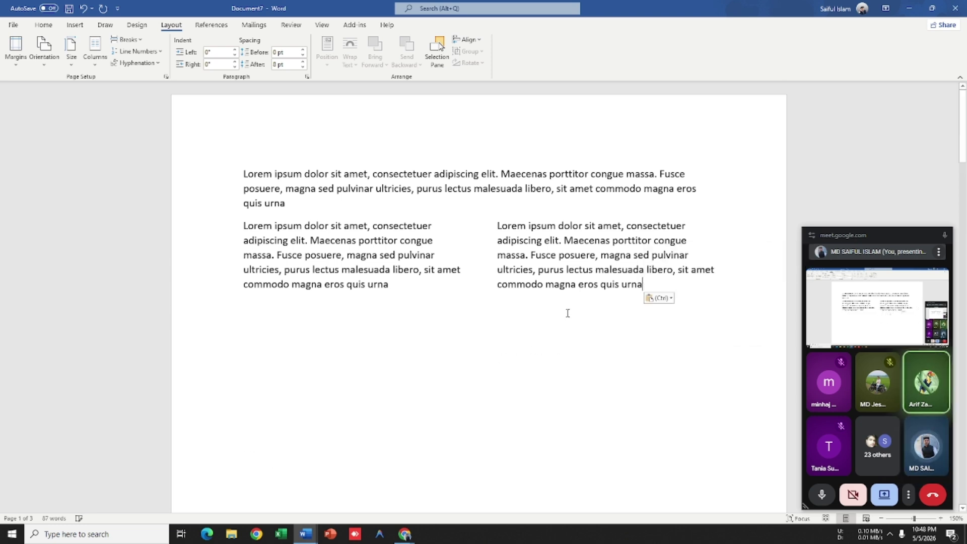
key(ctrl+z)
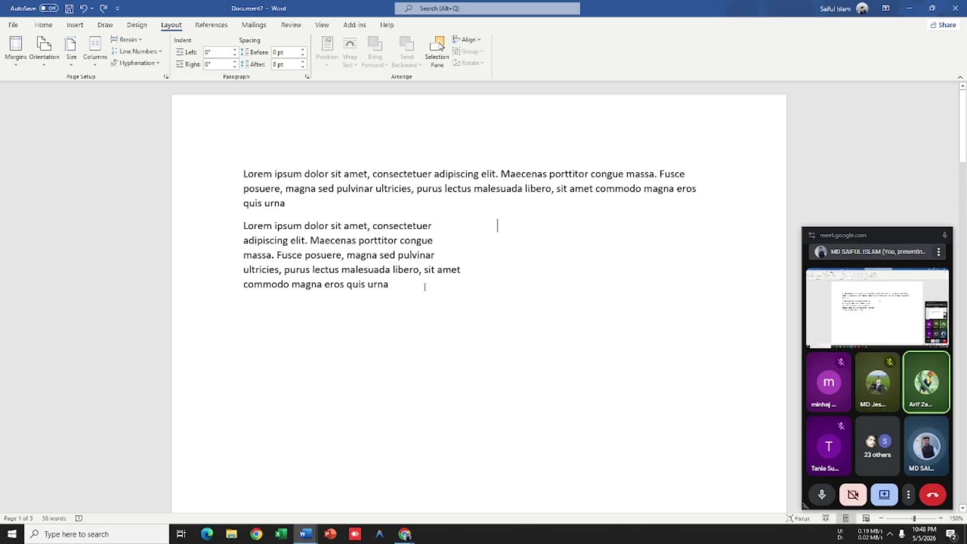
key(ctrl+v)
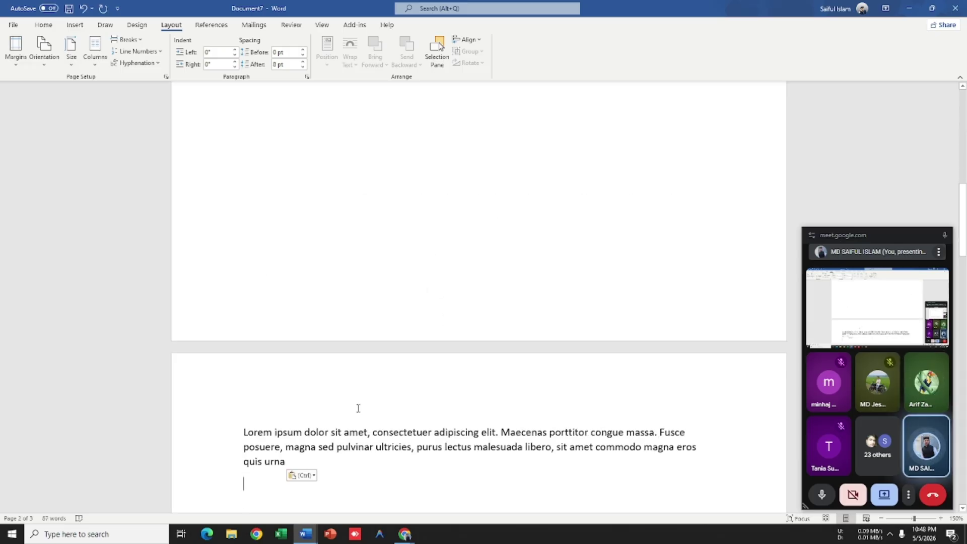
Step: Keep only the plain text for the right-column Lorem paste
click(302, 475)
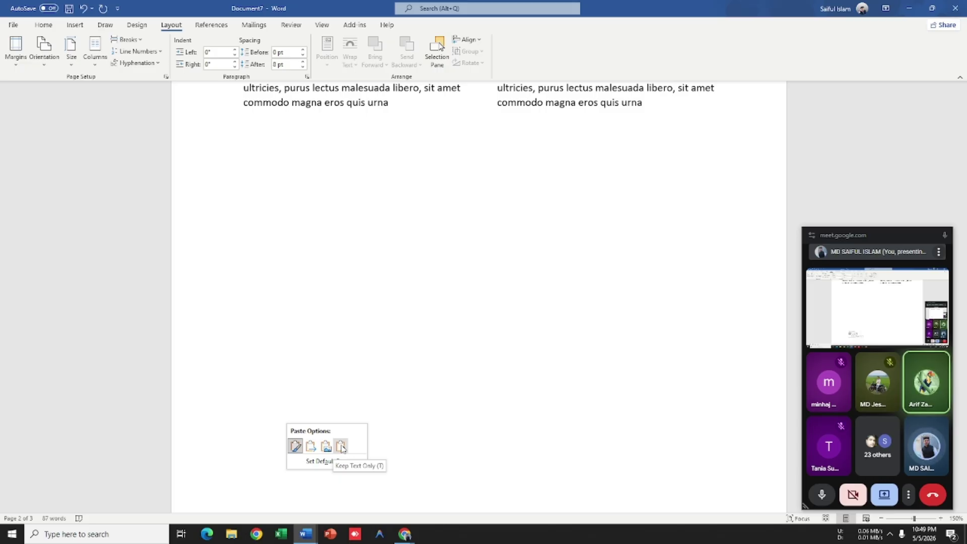
click(341, 446)
scroll(450, 384, up, 3)
scroll(450, 384, up, 1)
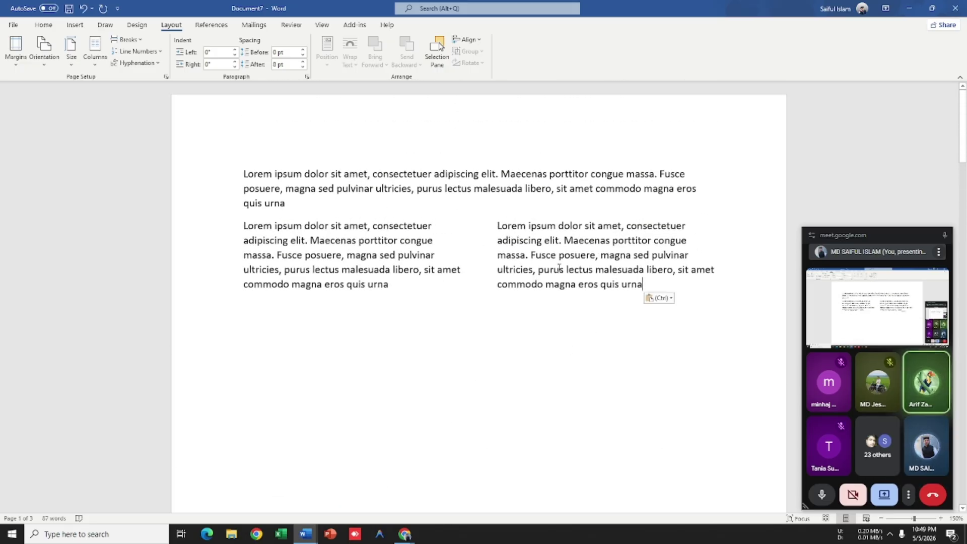
key(ctrl+z)
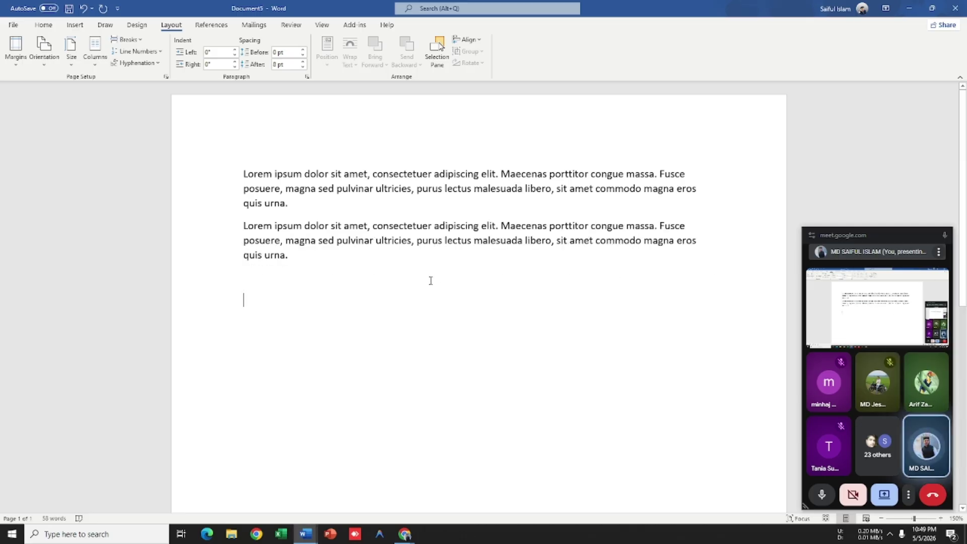
key(ctrl+y)
Step: Switch back to the Document7 lorem column document
key(alt+Tab)
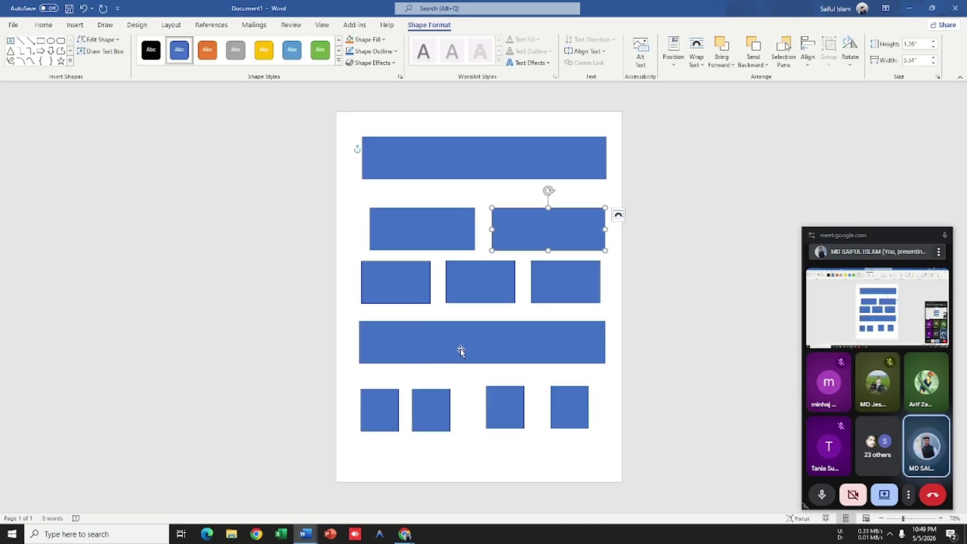
key(alt+Tab)
key(alt+Tab)
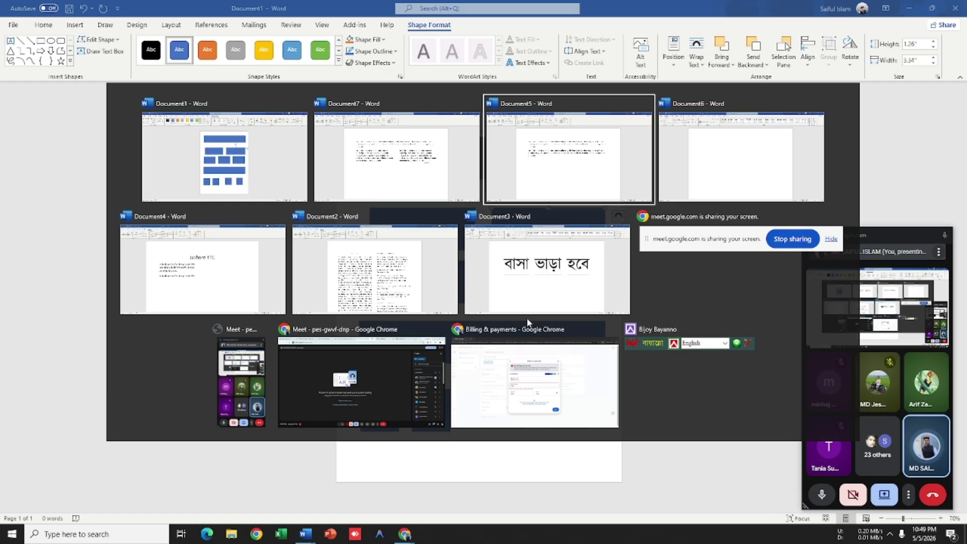
click(407, 181)
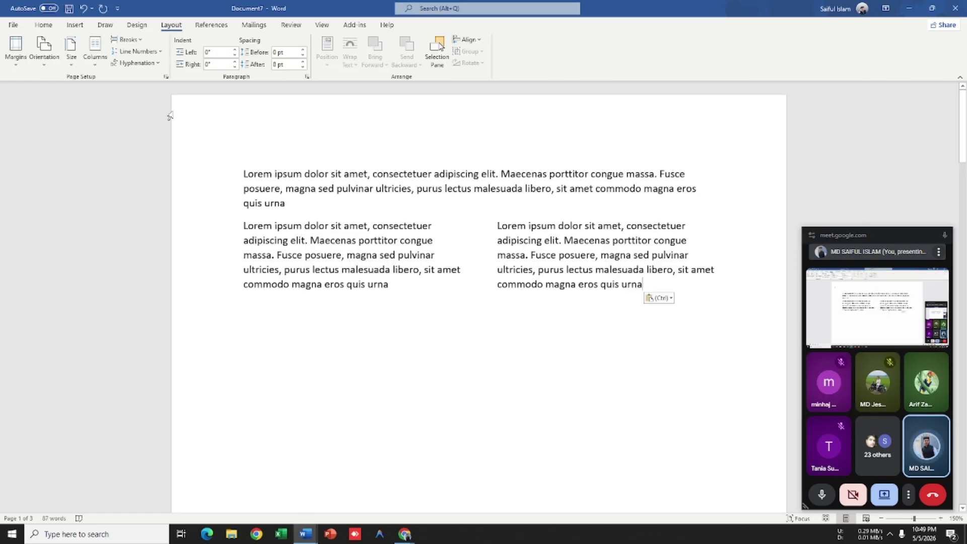
Step: Set three columns applied from this point forward
click(95, 65)
click(132, 200)
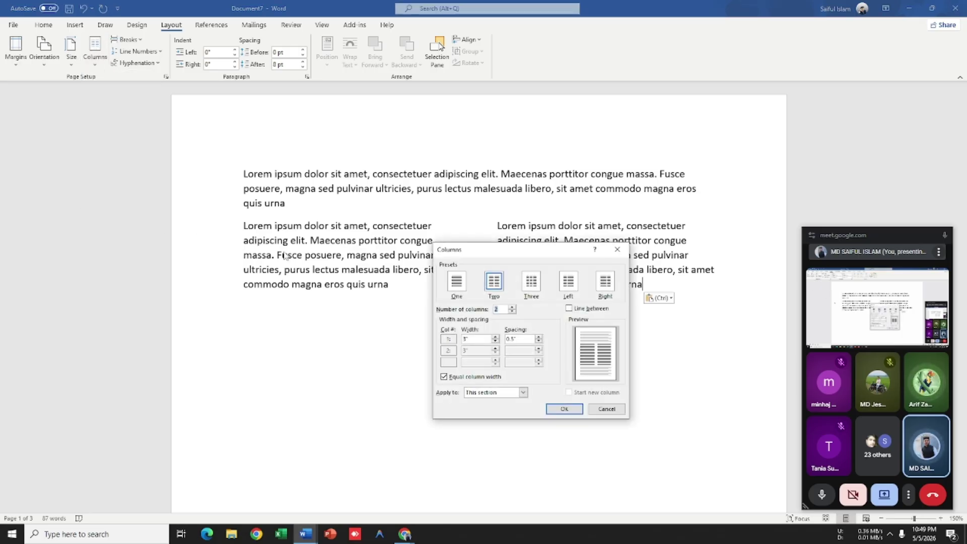
click(513, 306)
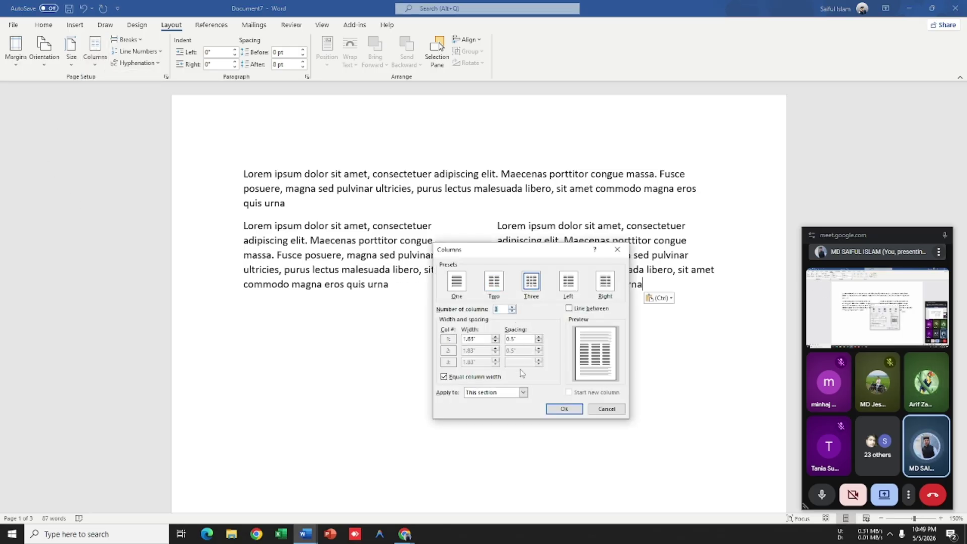
click(523, 392)
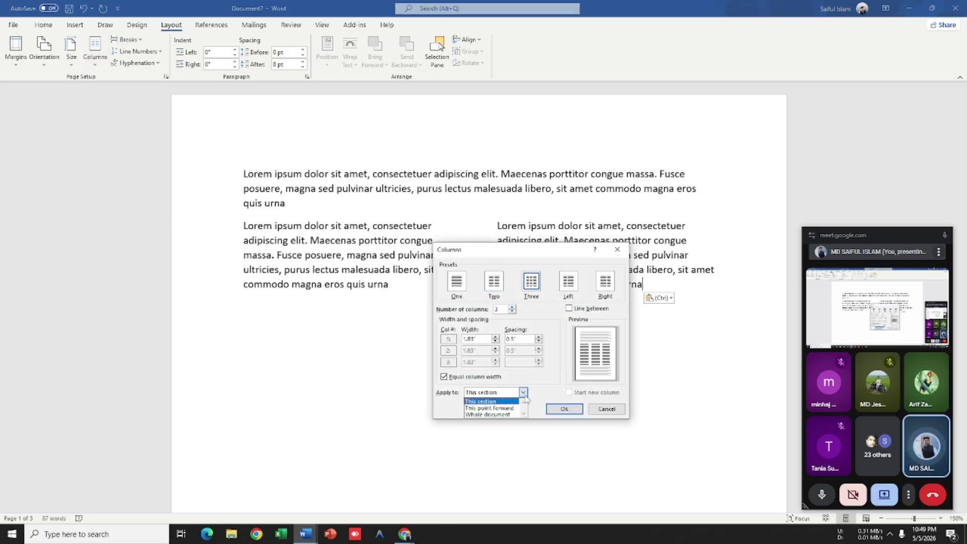
click(503, 408)
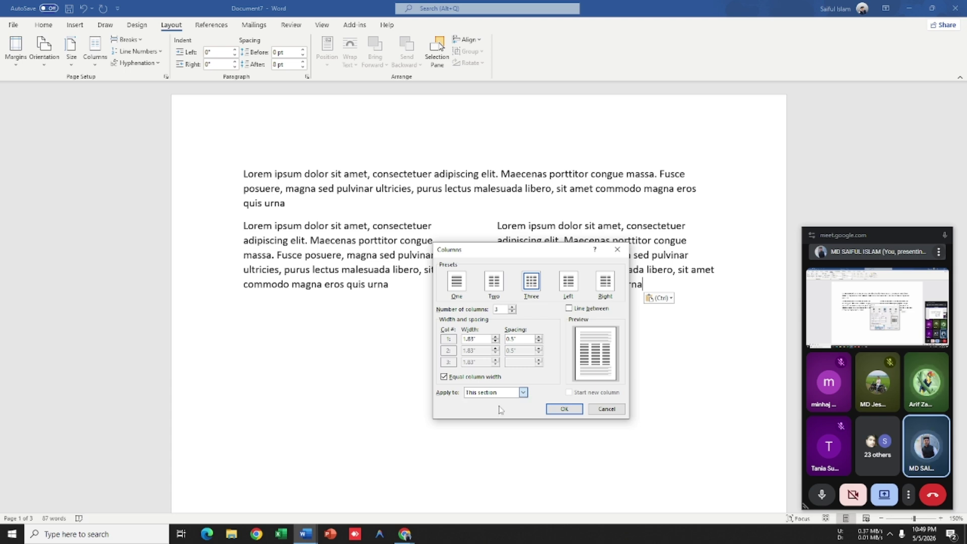
click(554, 411)
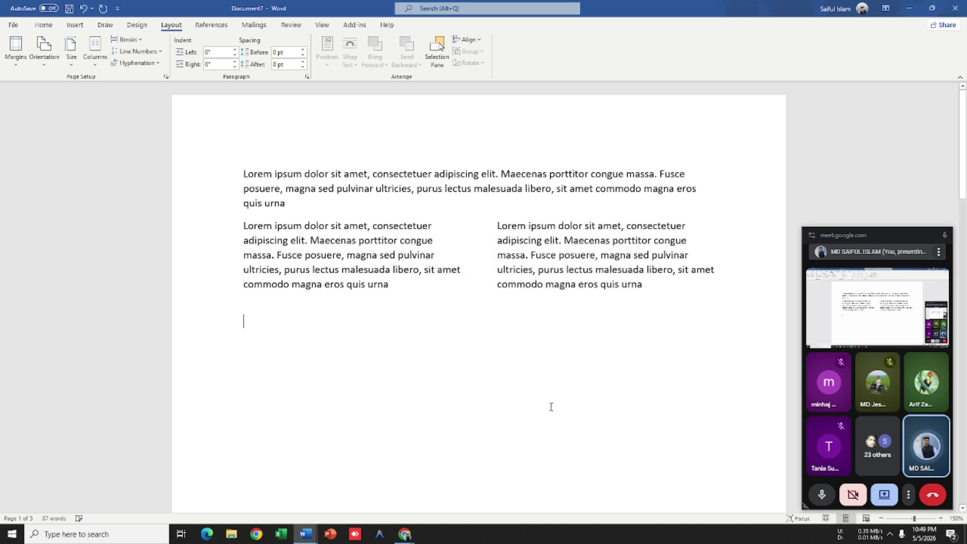
Step: Paste the lorem paragraph as plain text into columns one, two and three, separated by column breaks
right_click(248, 321)
click(319, 372)
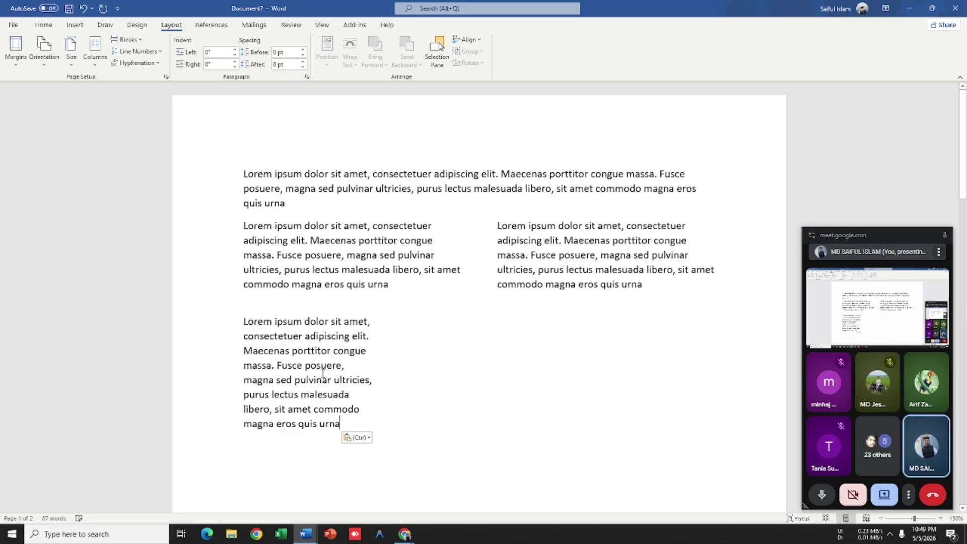
key(ctrl+shift+Return)
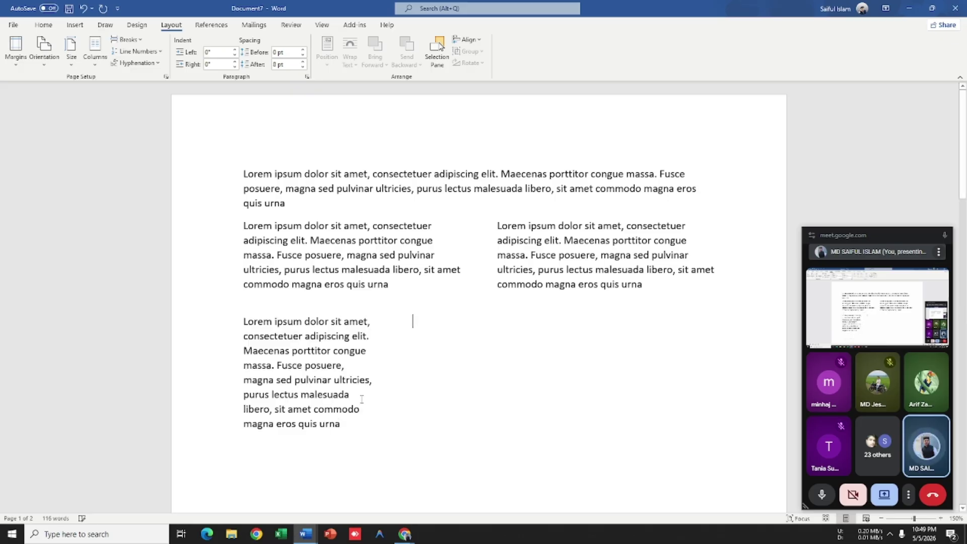
right_click(417, 326)
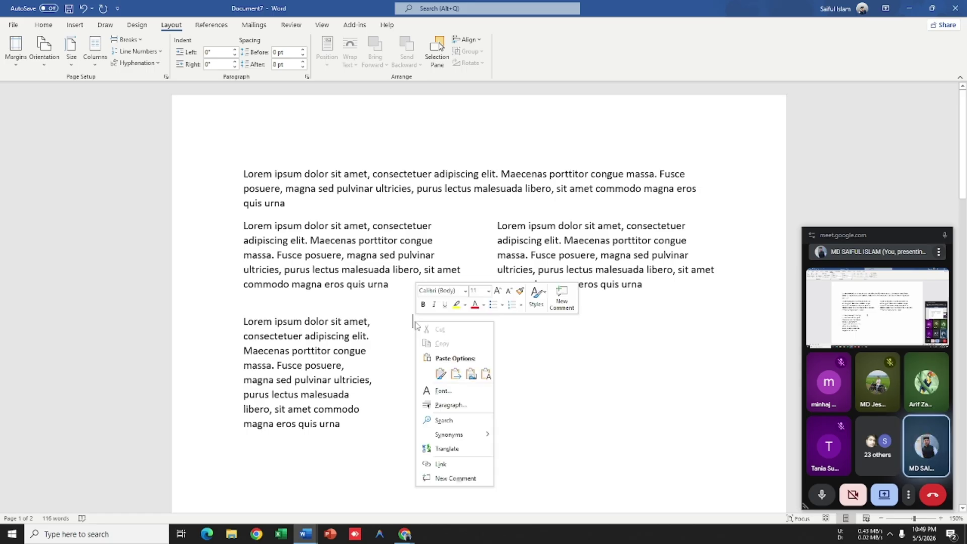
click(486, 373)
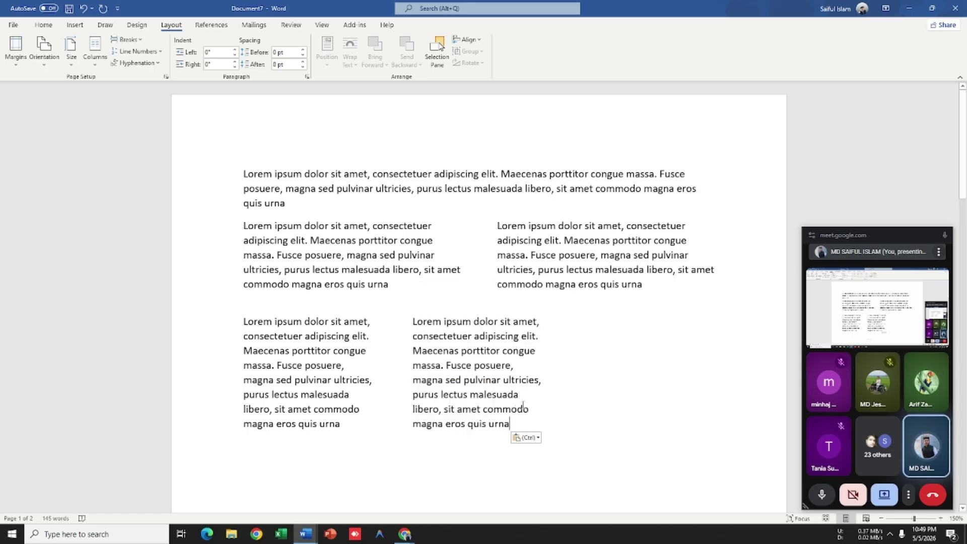
key(ctrl+shift+Return)
right_click(585, 330)
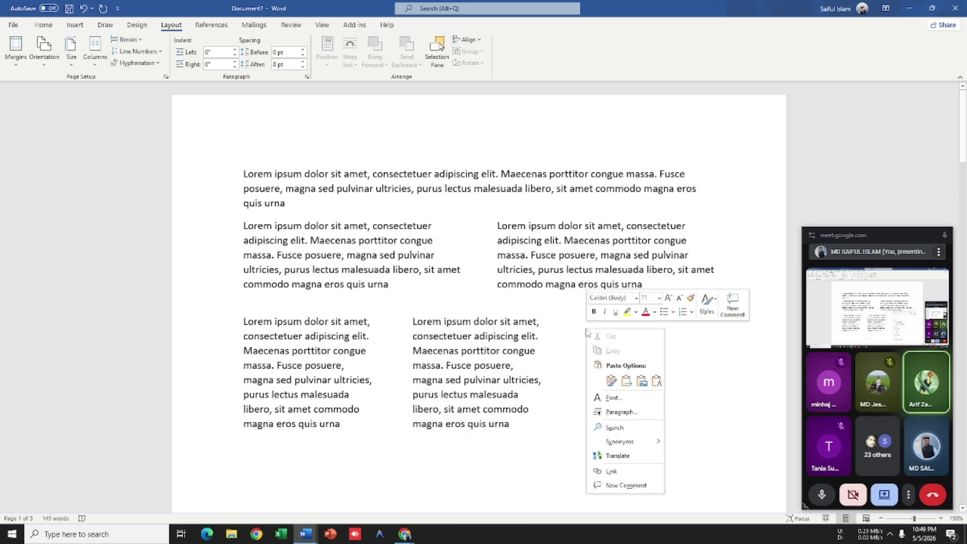
click(657, 382)
key(alt+Tab)
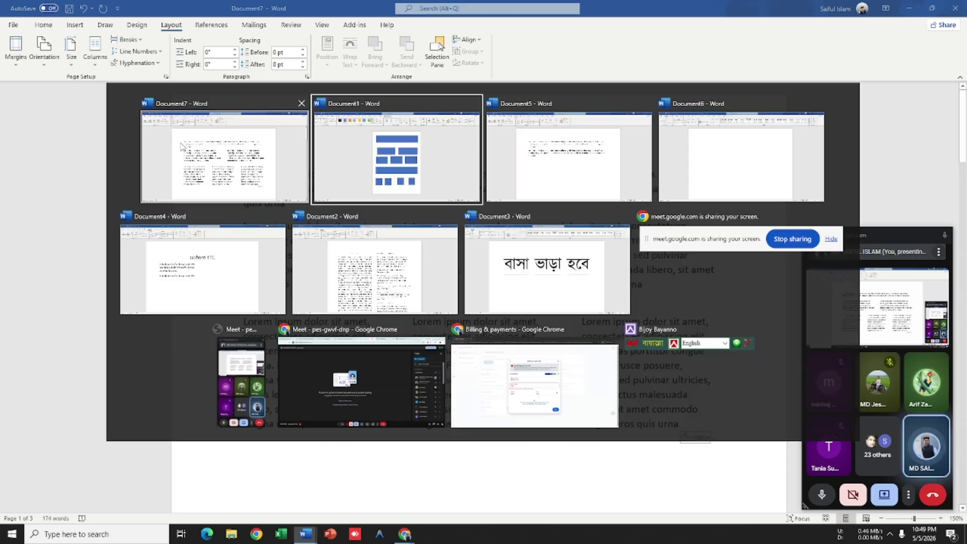
key(alt+Tab)
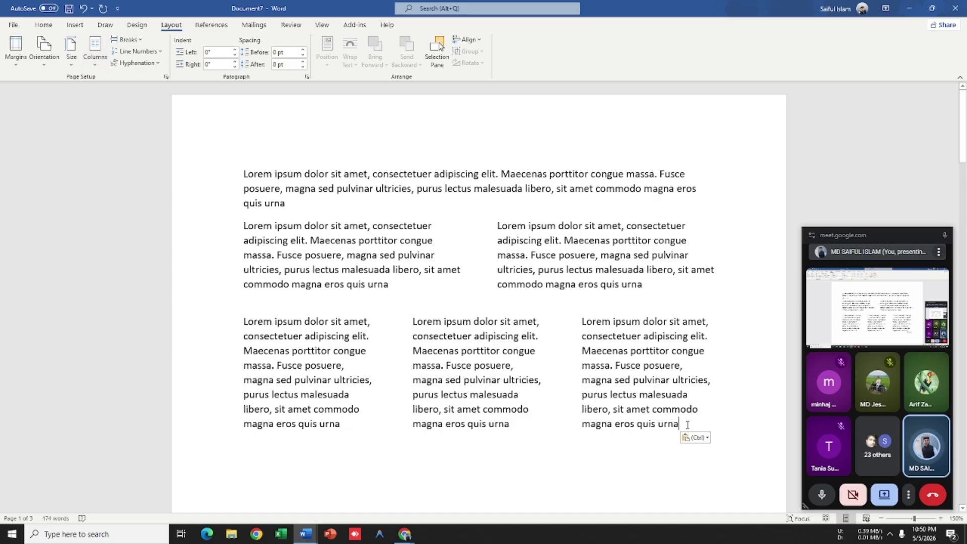
Step: Set one column from this point forward after the three columns; a first paste is undone
click(95, 51)
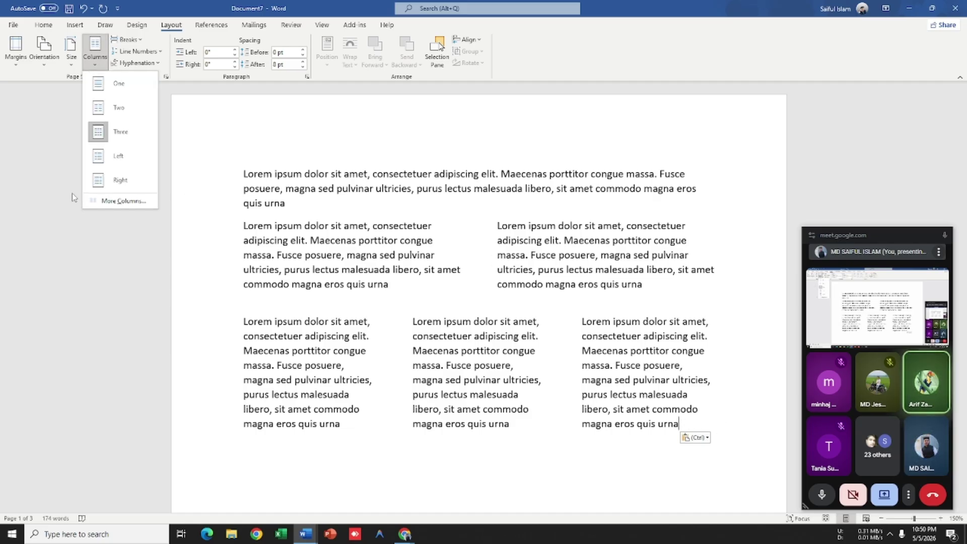
click(106, 203)
click(457, 281)
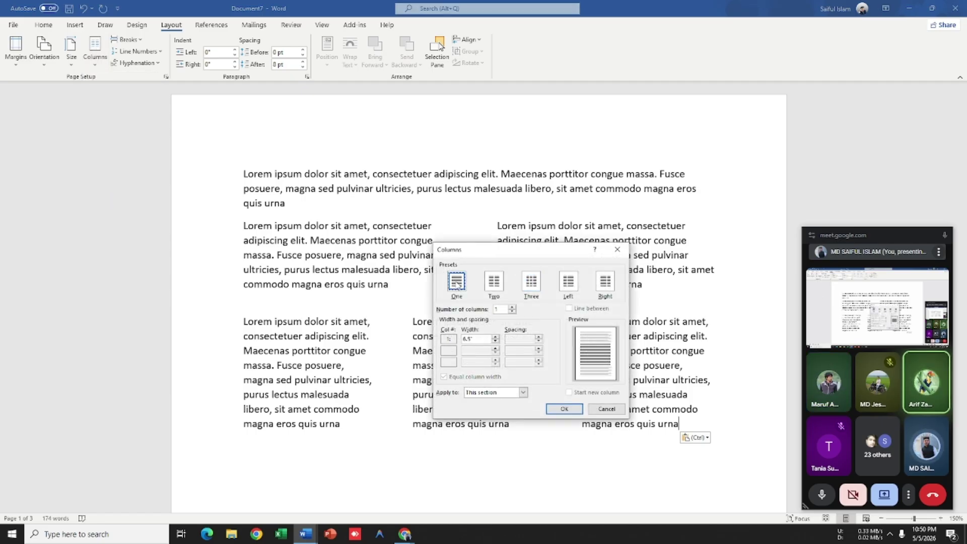
click(523, 393)
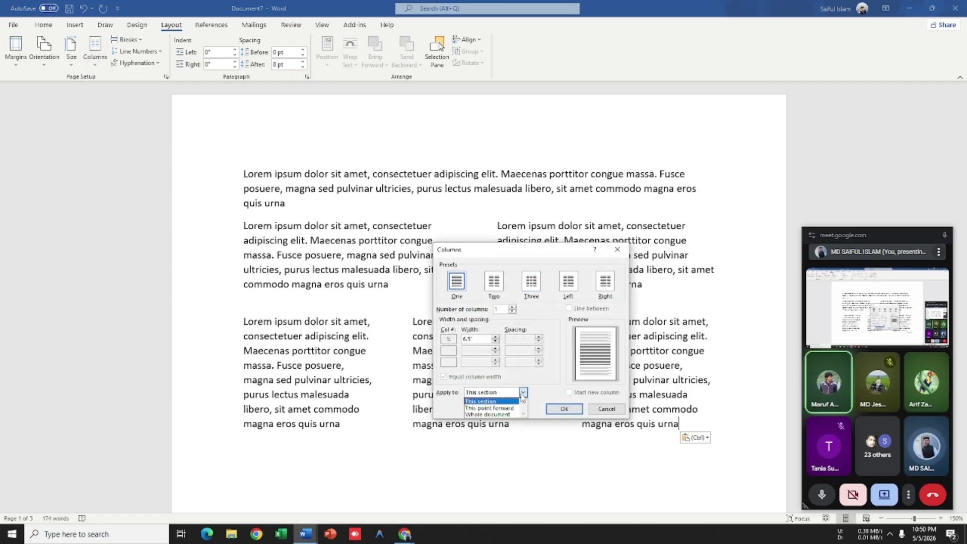
click(489, 408)
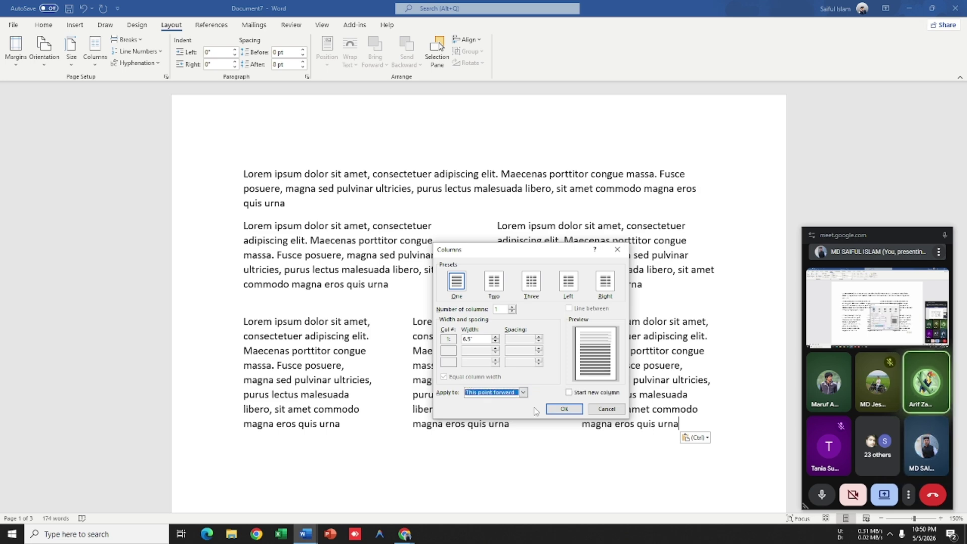
click(563, 409)
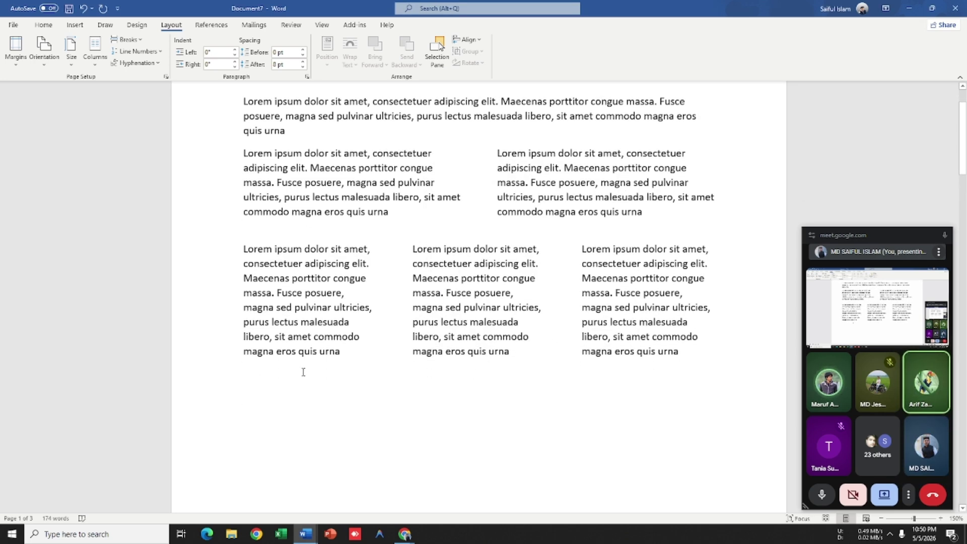
right_click(261, 380)
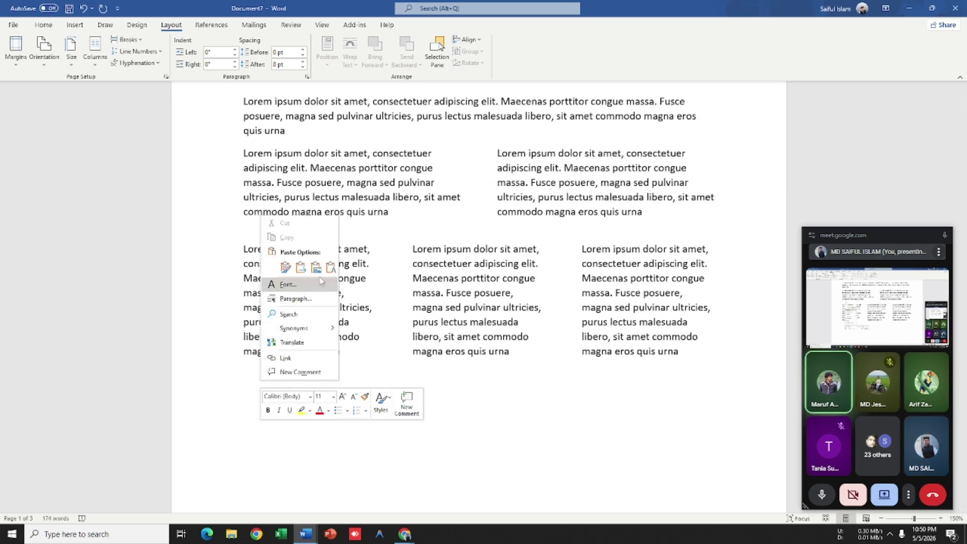
click(338, 276)
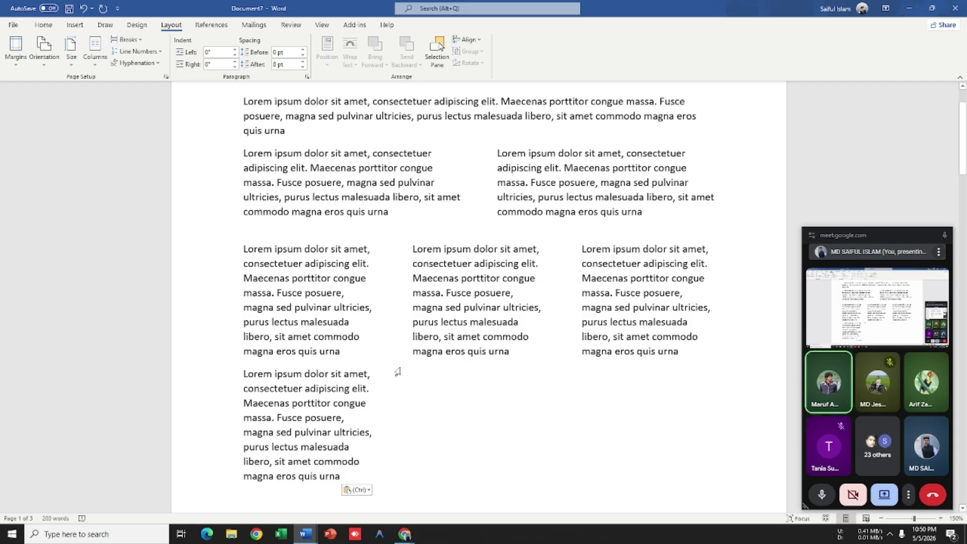
key(ctrl+z)
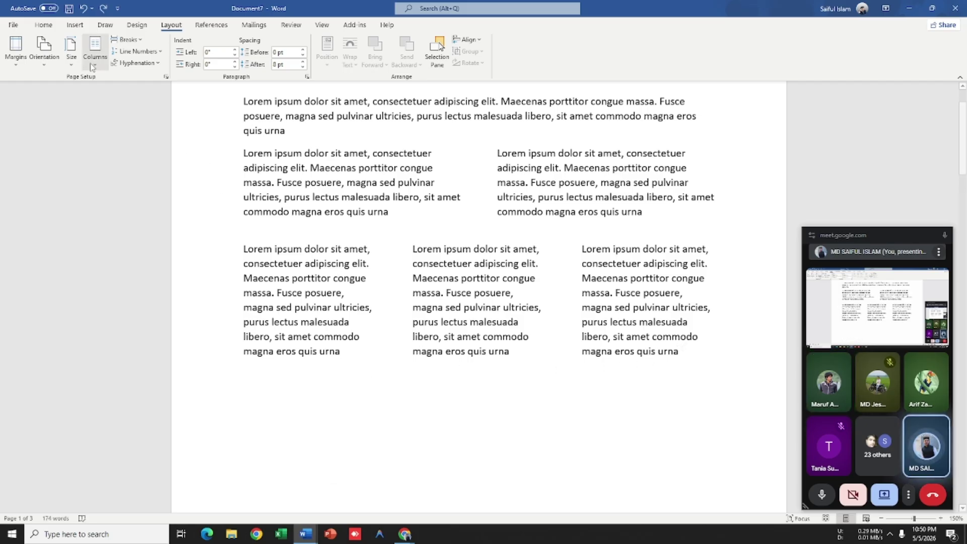
Step: Reapply one column from this point forward and paste the lorem paragraph full-width below
click(94, 50)
click(133, 199)
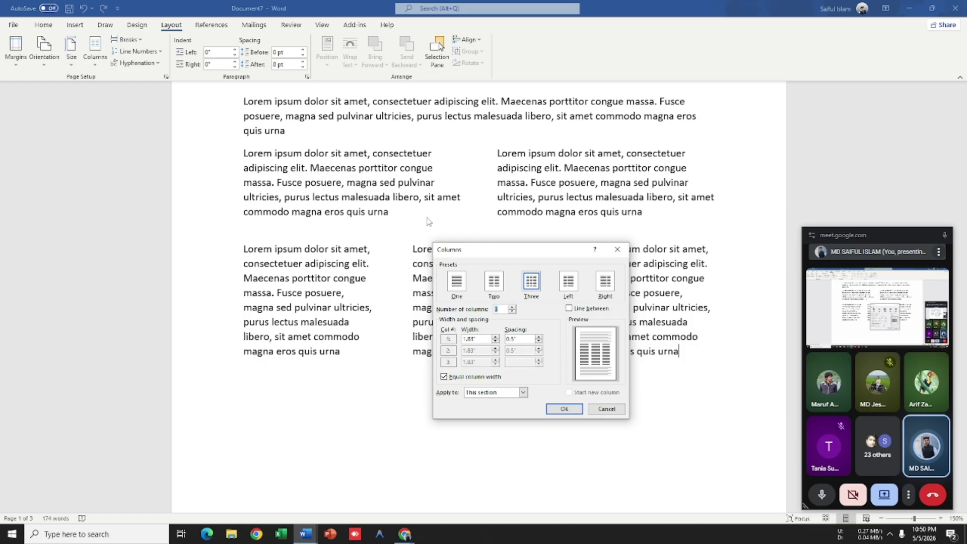
click(456, 281)
click(523, 392)
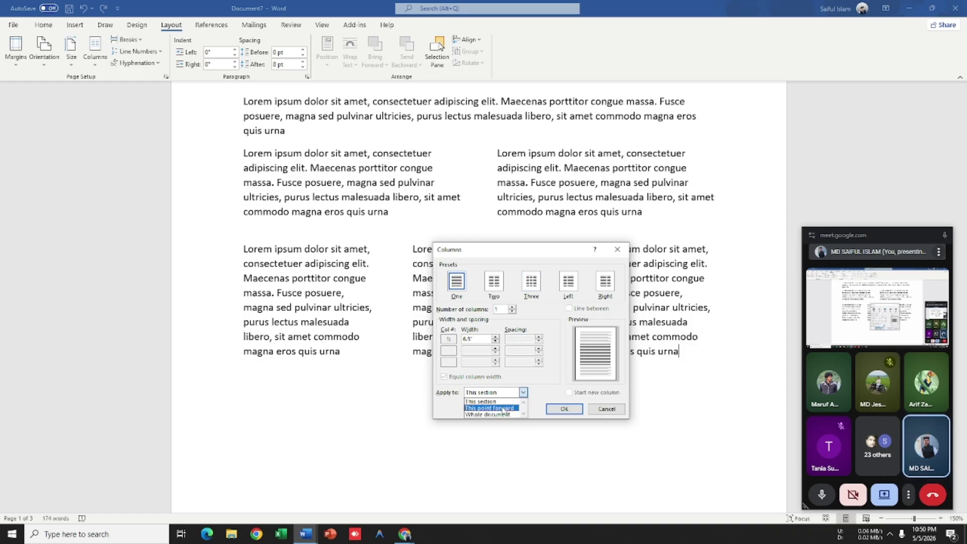
click(505, 409)
click(556, 411)
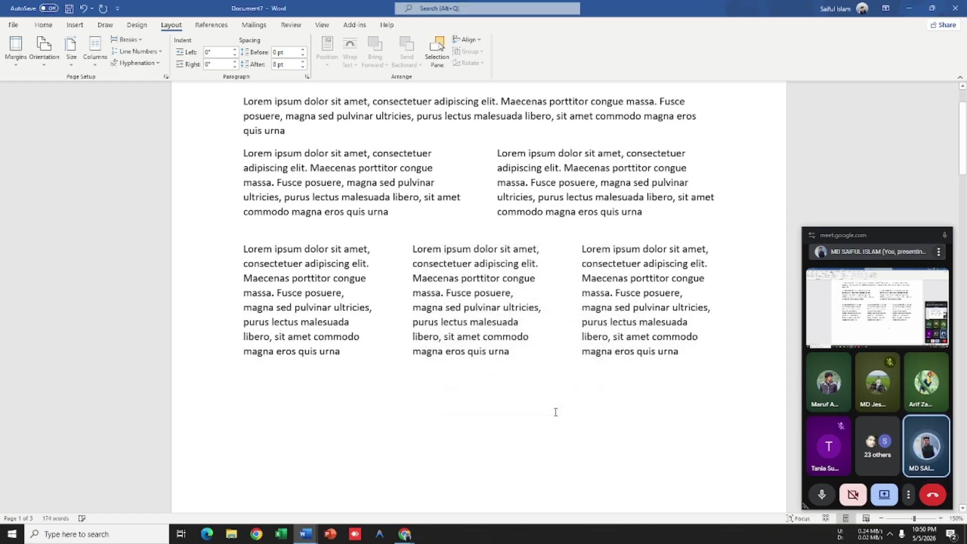
right_click(250, 384)
click(244, 391)
right_click(265, 387)
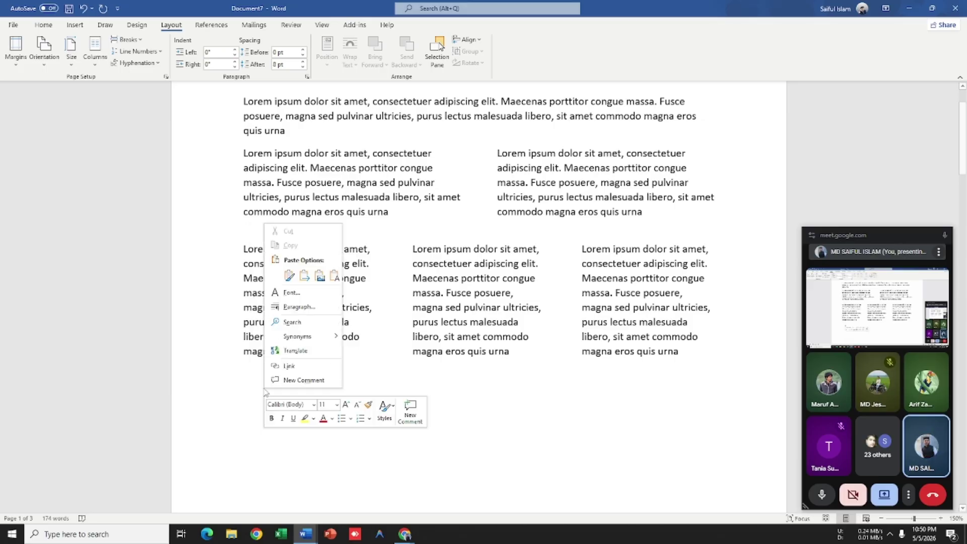
click(333, 285)
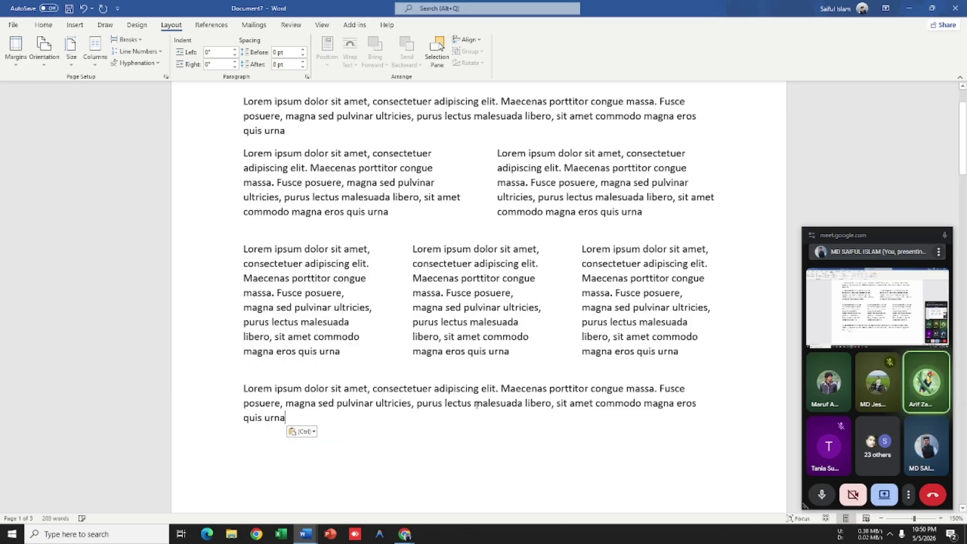
scroll(473, 341, down, 5)
scroll(474, 341, up, 2)
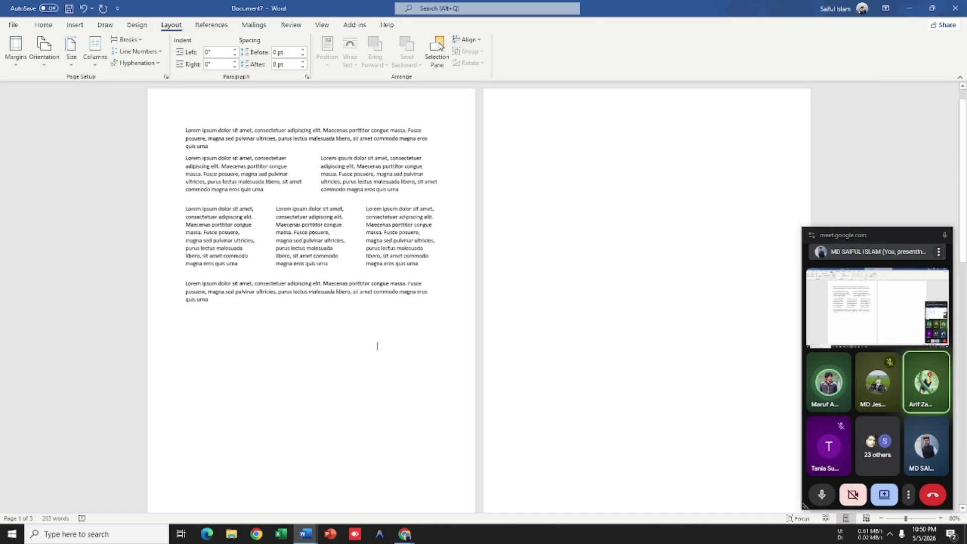
scroll(340, 344, up, 1)
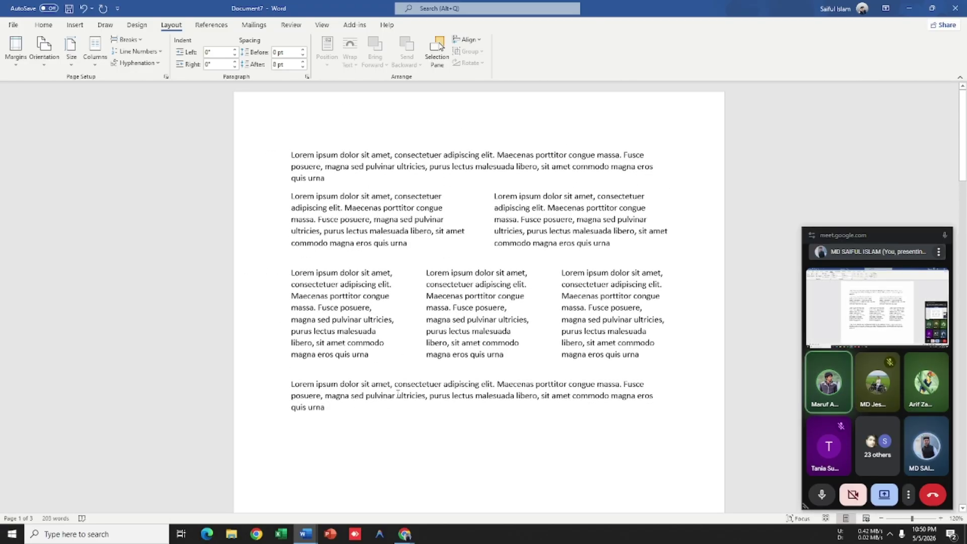
scroll(252, 426, down, 2)
scroll(252, 426, down, 2)
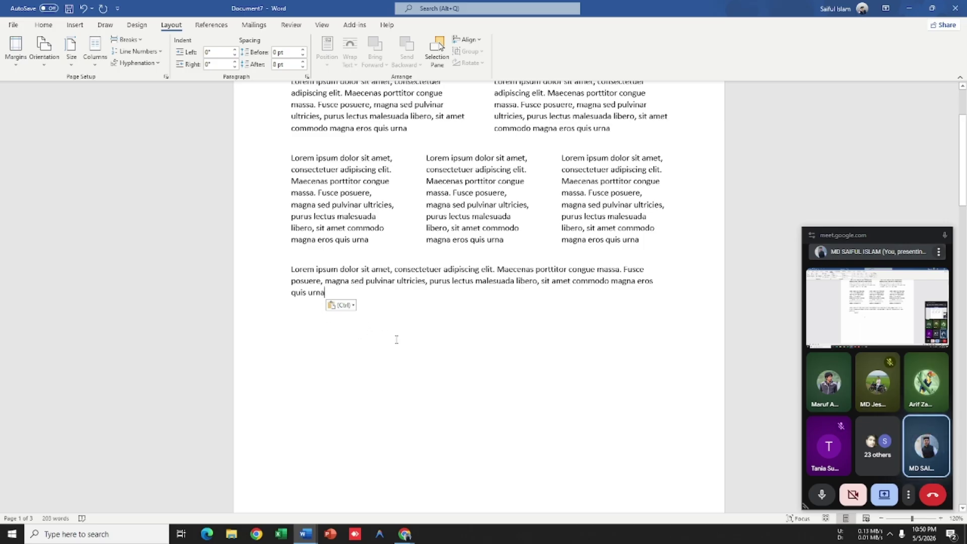
scroll(390, 333, up, 3)
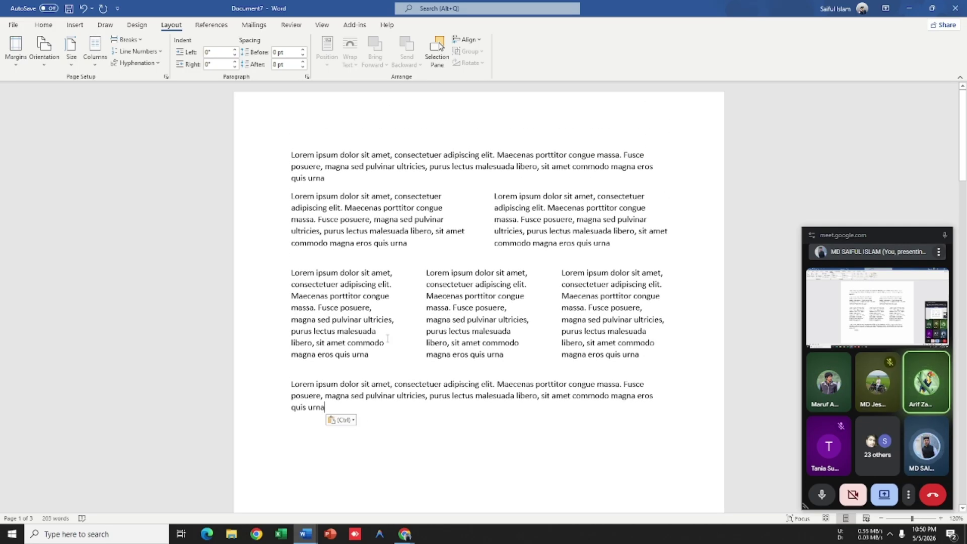
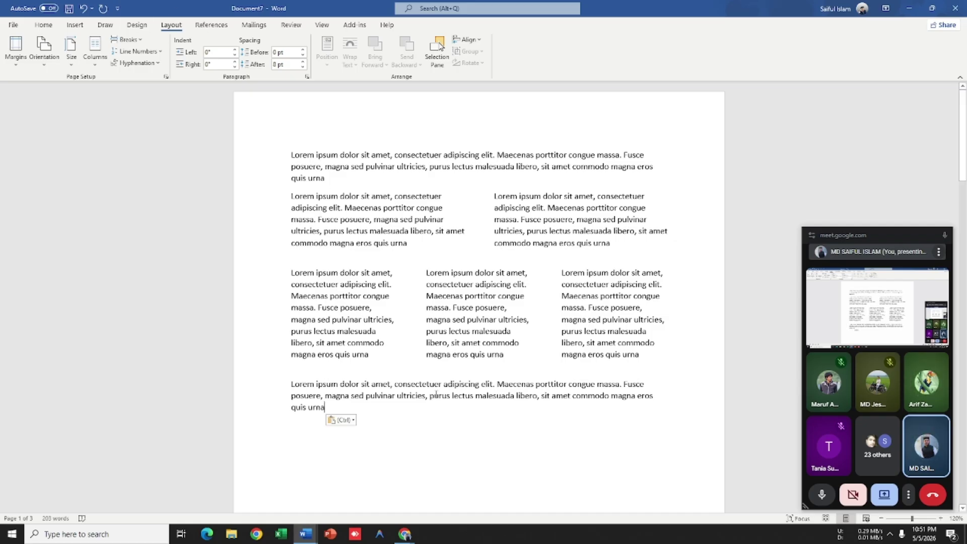
Step: Apply a one-column layout to the whole document through More Columns
scroll(436, 395, up, 4)
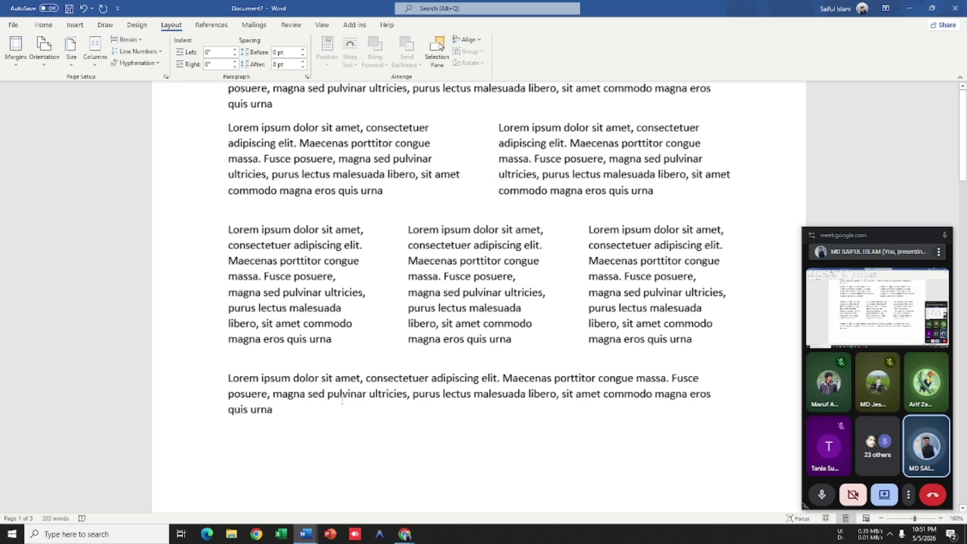
click(92, 58)
click(116, 201)
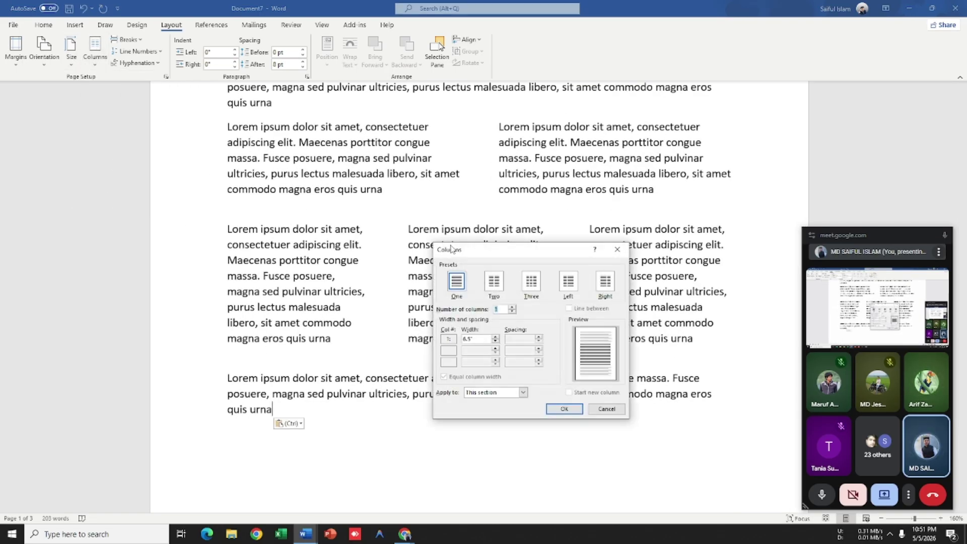
click(524, 393)
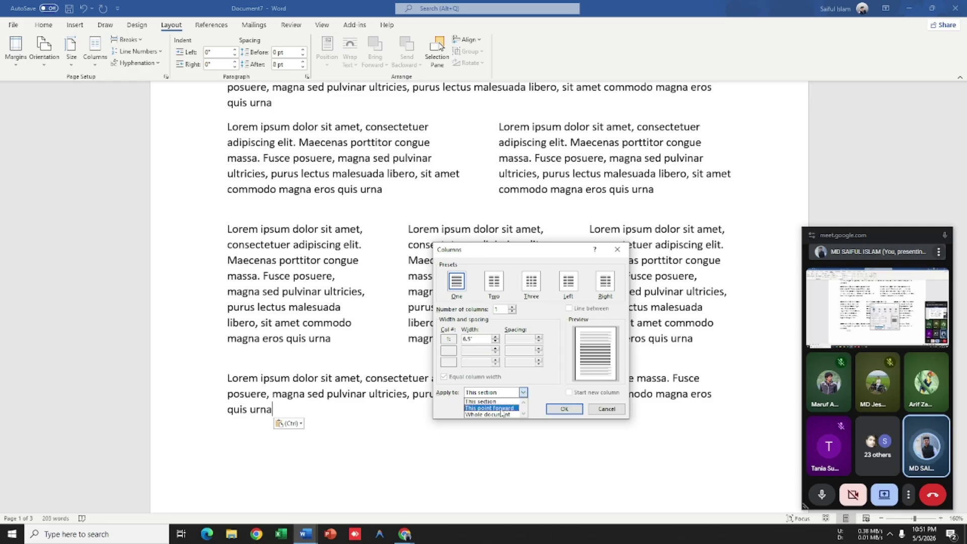
click(499, 415)
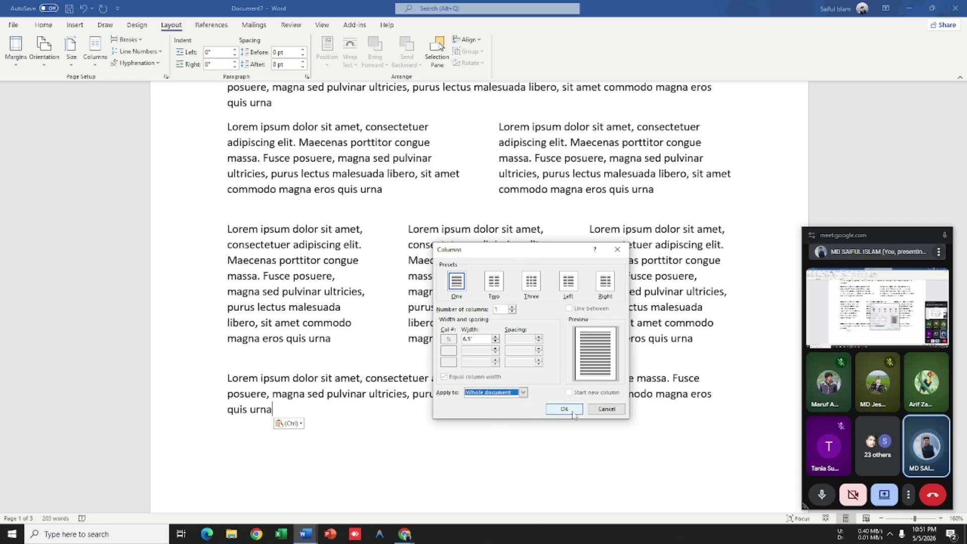
click(564, 409)
Step: Undo the one-column change, restoring the mixed columns, and start a new blank document
scroll(432, 229, up, 15)
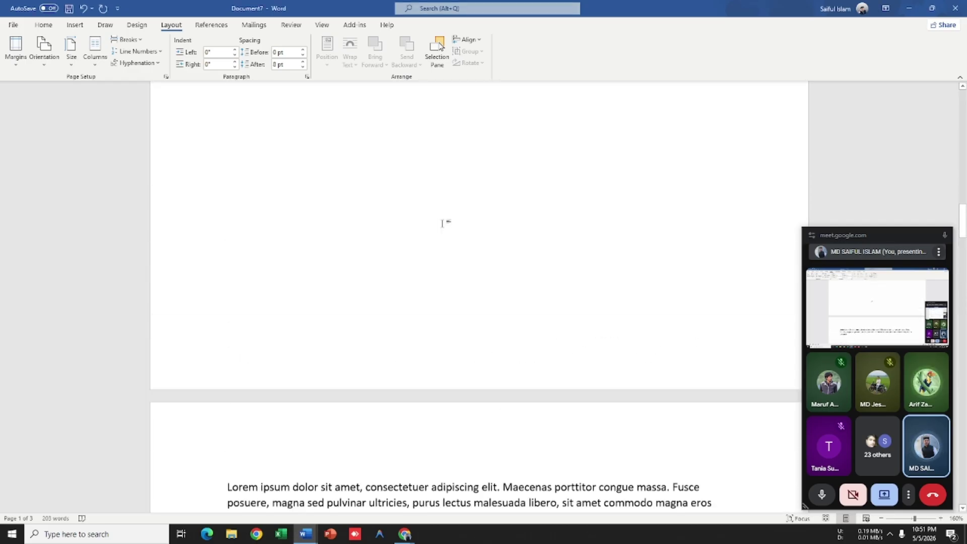
scroll(456, 205, up, 1)
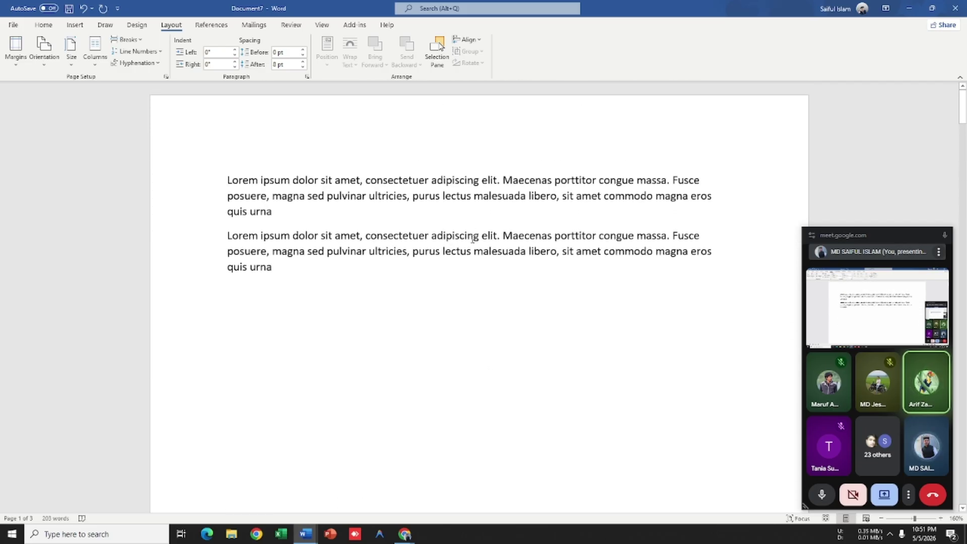
key(ctrl+z)
click(272, 486)
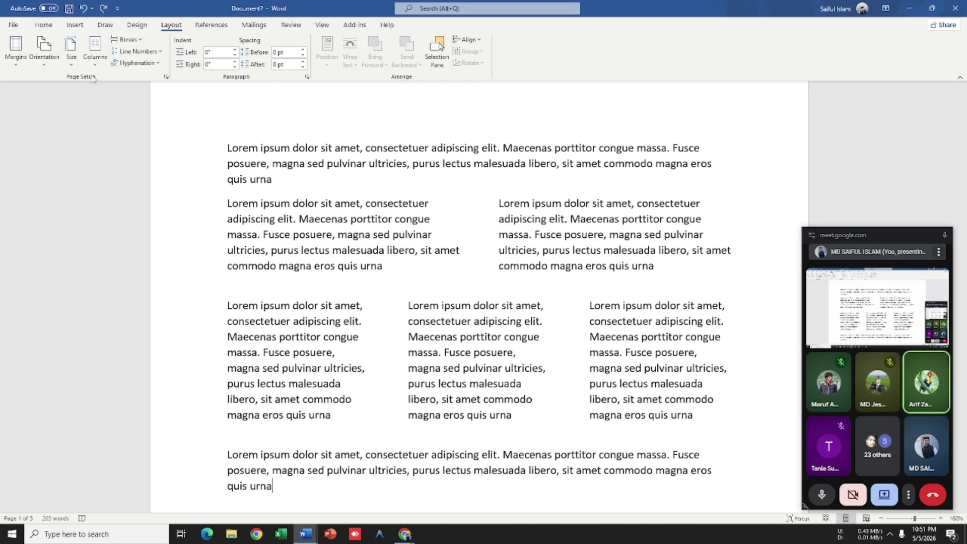
scroll(388, 361, down, 3)
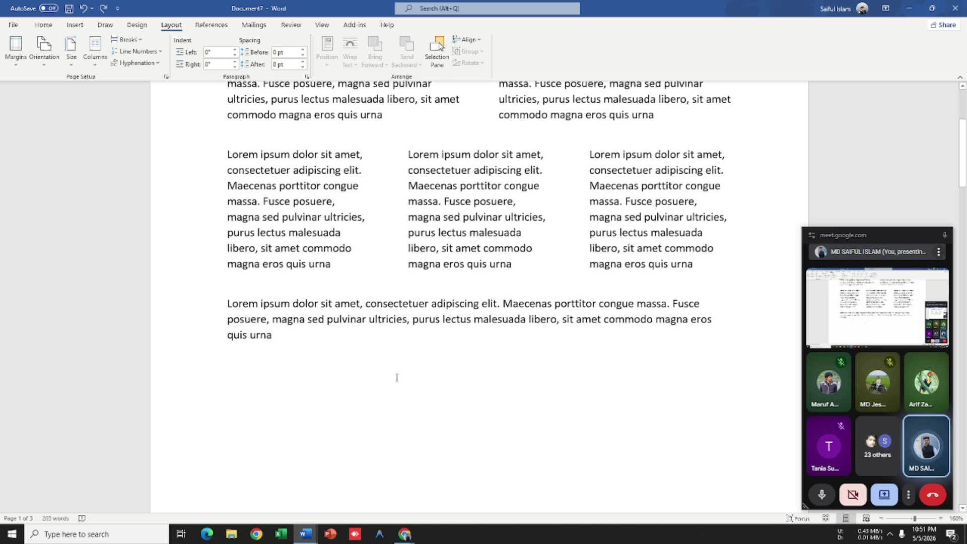
key(ctrl+n)
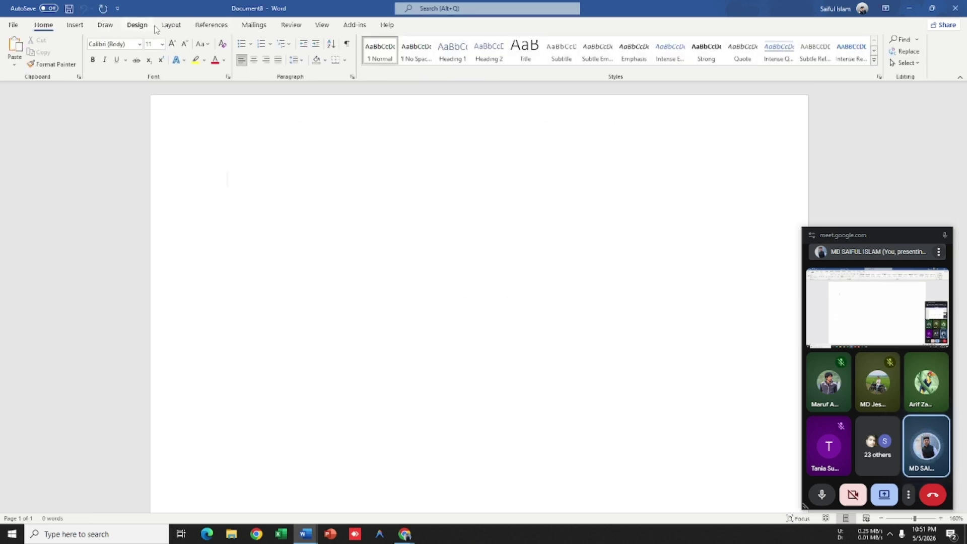
Step: Try Two columns in More Columns but cancel, then generate sample paragraphs with =Lorem()
click(170, 25)
click(93, 51)
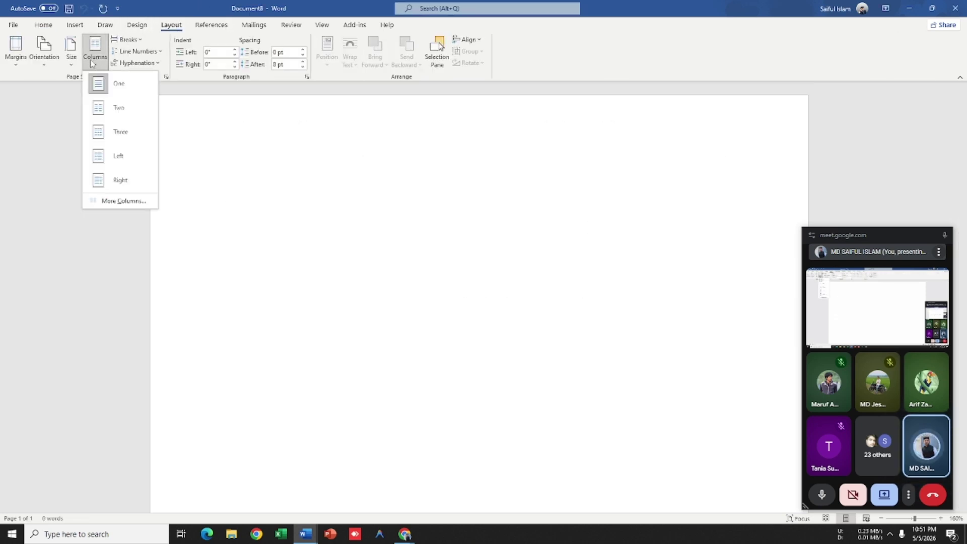
click(115, 200)
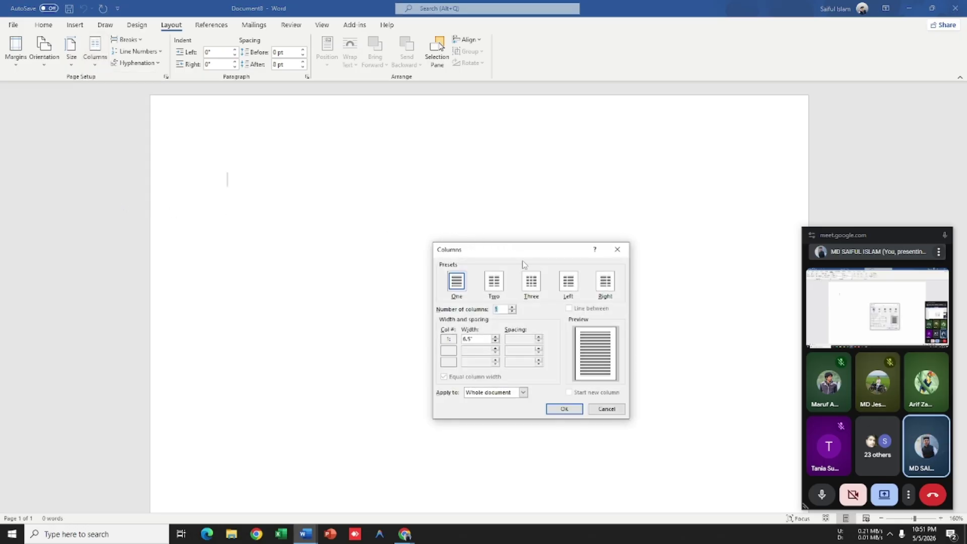
drag(522, 251, 440, 166)
click(417, 203)
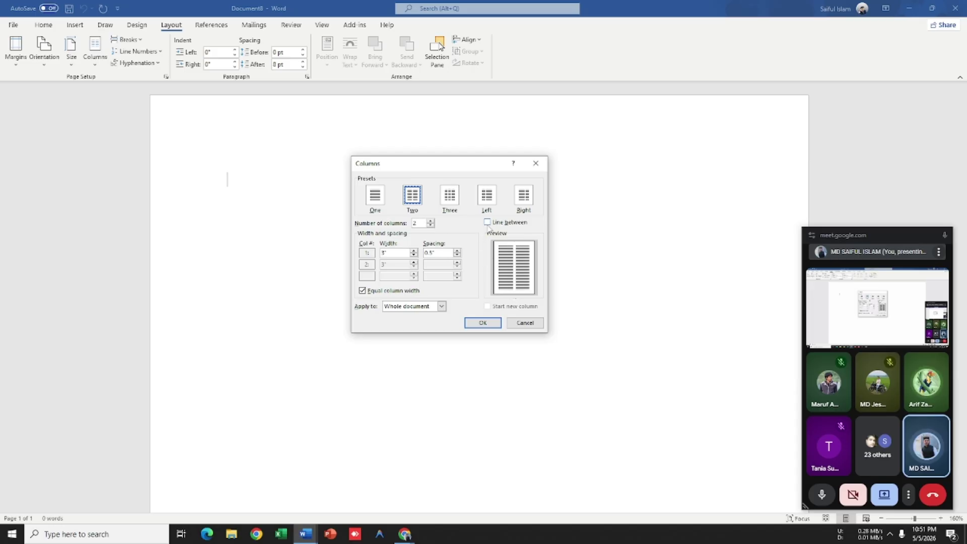
click(525, 322)
text(=)
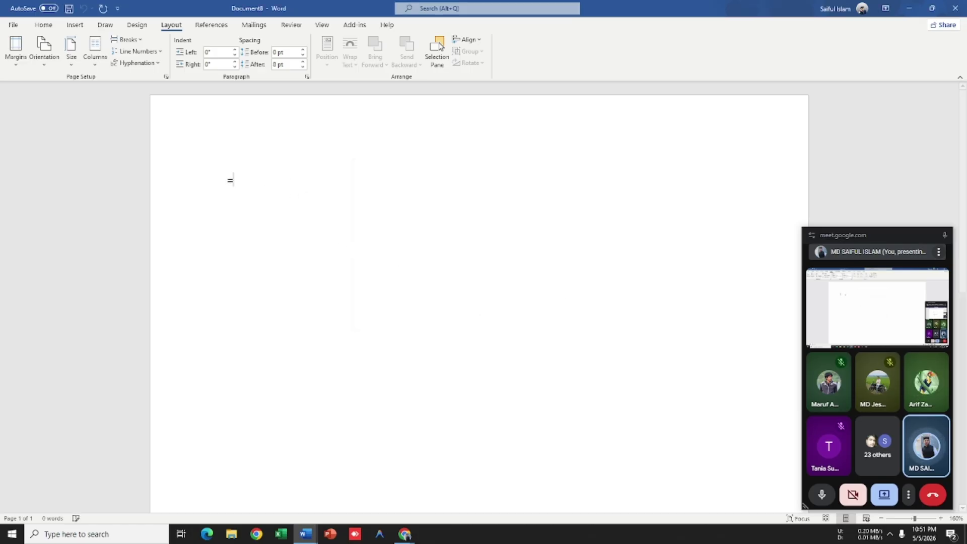
text(Lorem)
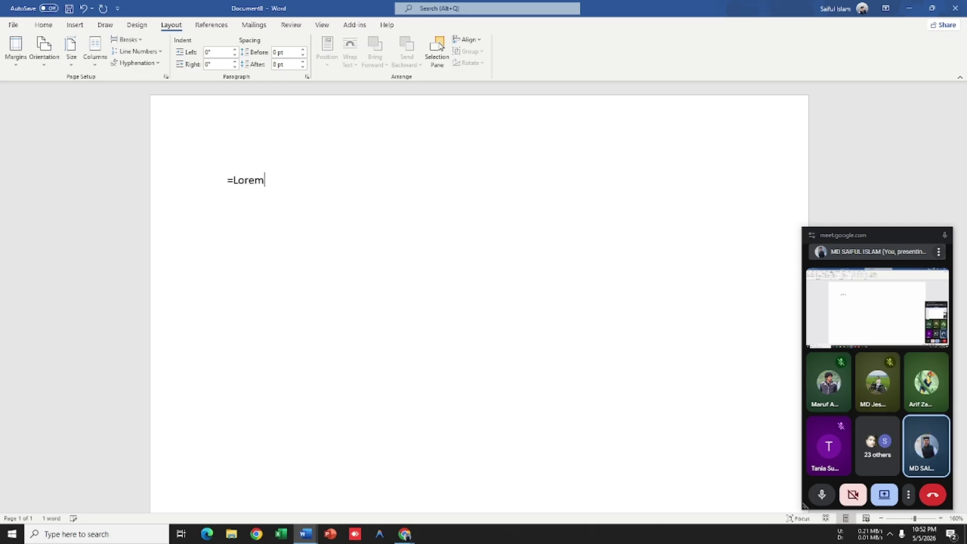
text(())
key(Return)
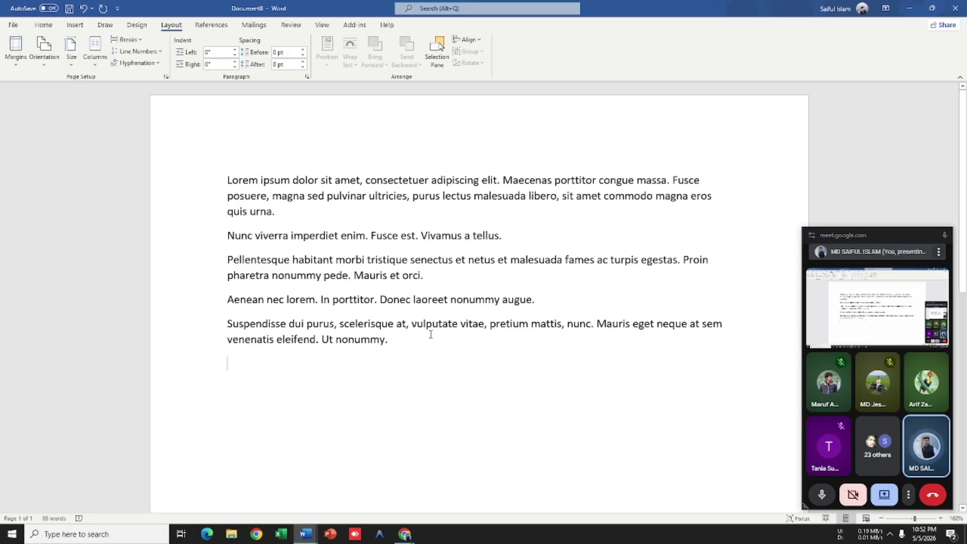
Step: Select the four paragraphs from Nunc to nonummy
drag(392, 344, 216, 248)
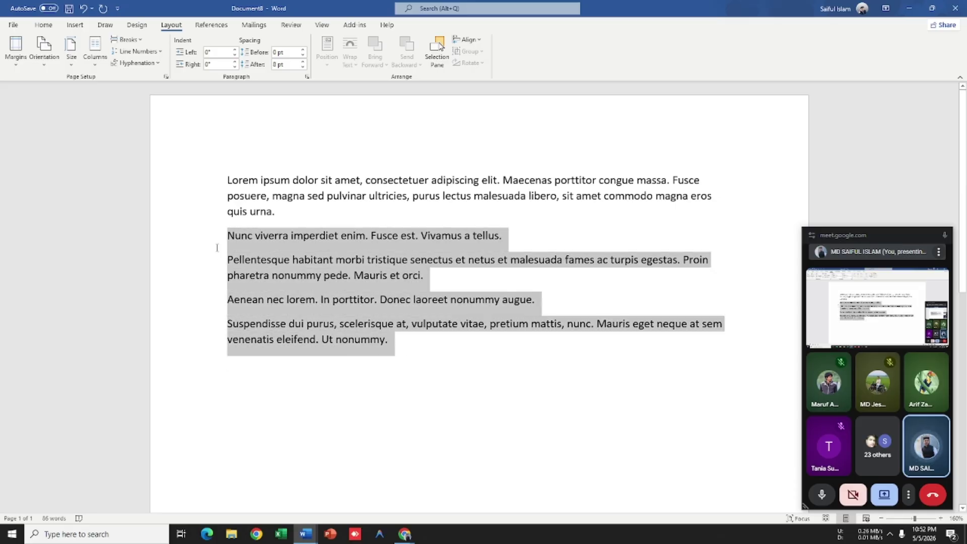
click(375, 187)
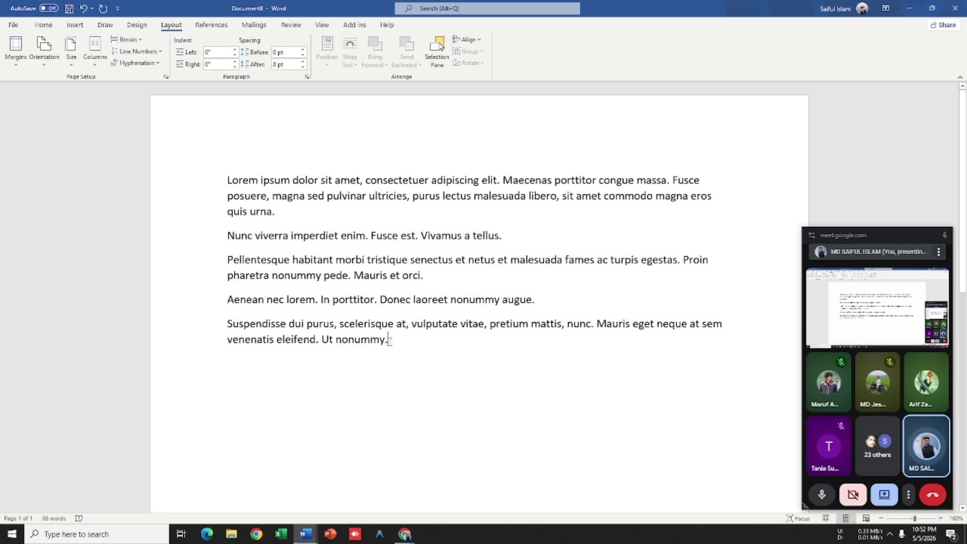
drag(391, 345, 226, 247)
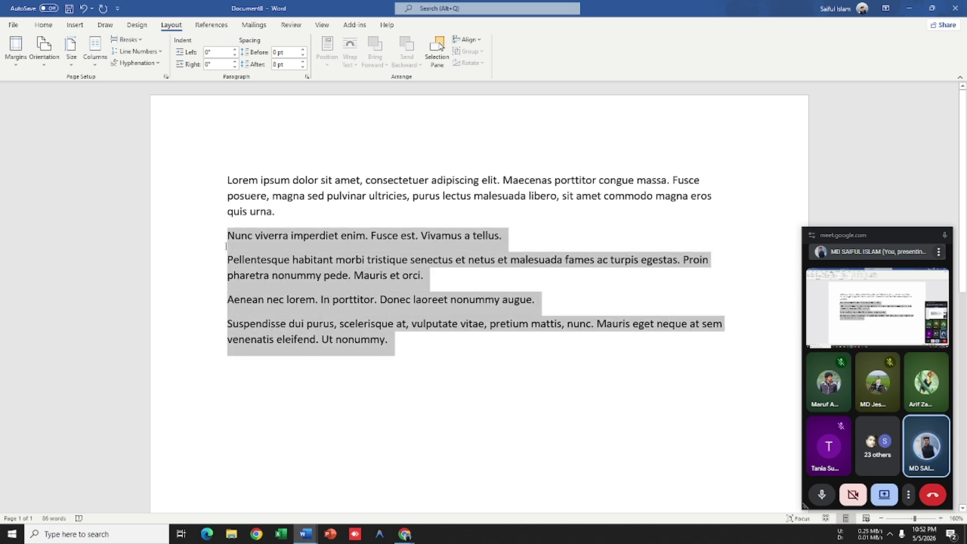
click(408, 330)
drag(406, 346, 226, 236)
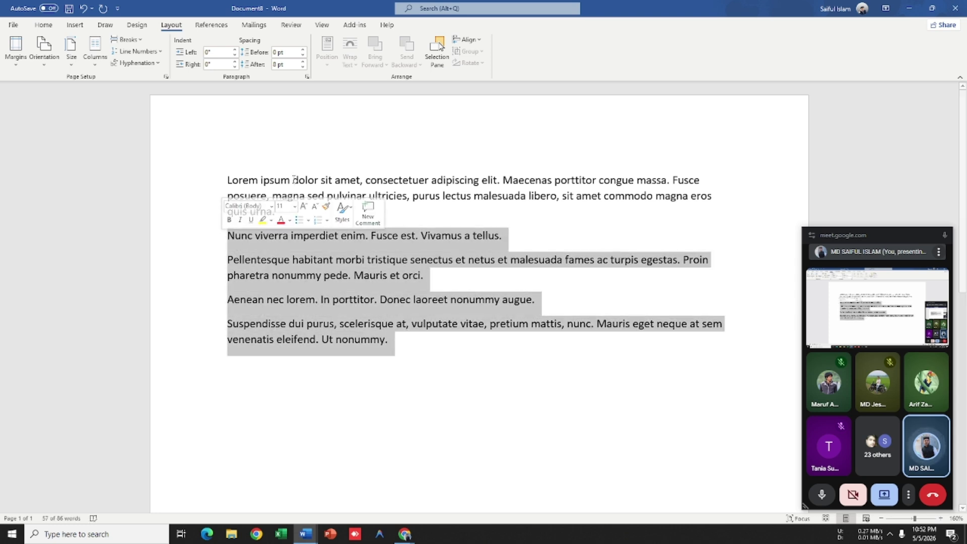
Step: Apply Two columns to the selected paragraphs via More Columns
click(95, 49)
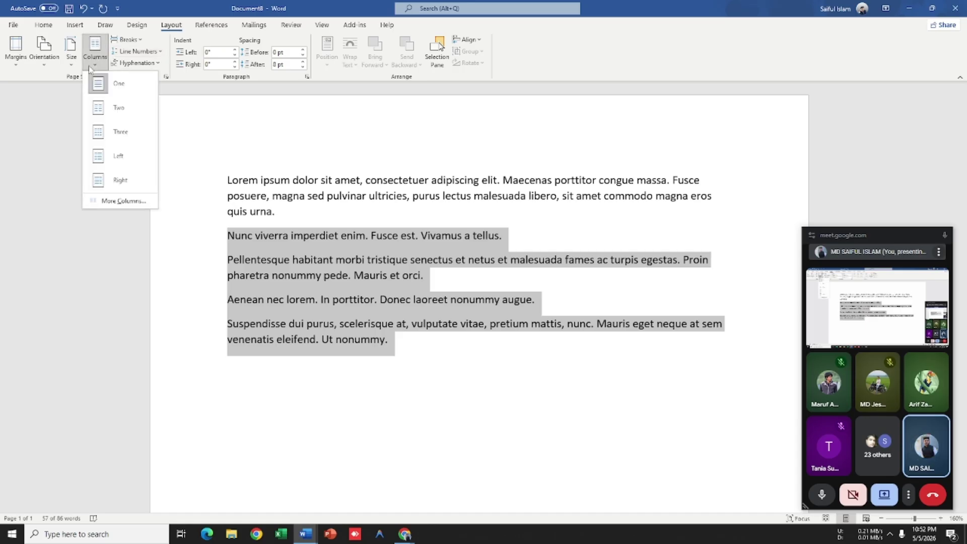
click(91, 203)
click(411, 199)
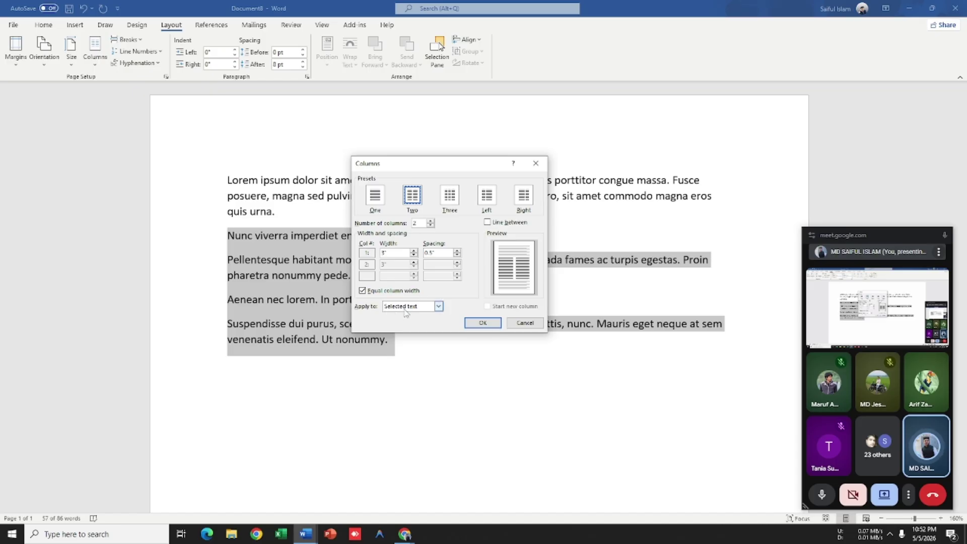
click(482, 324)
click(570, 305)
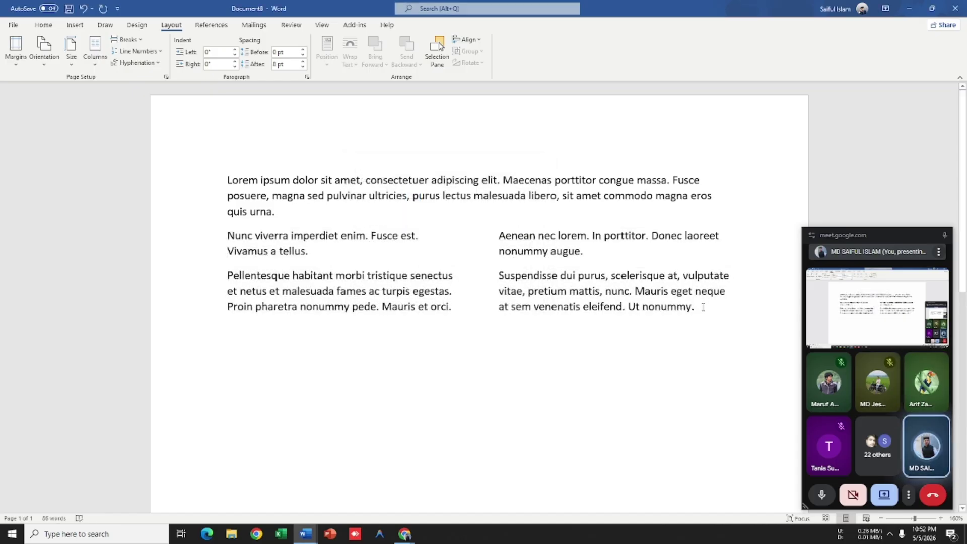
drag(700, 306, 196, 252)
click(695, 306)
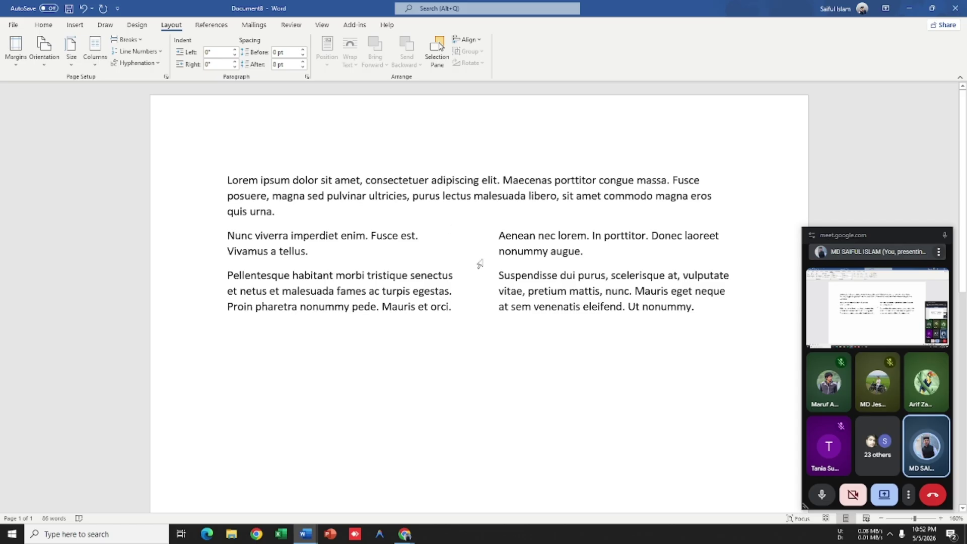
click(94, 60)
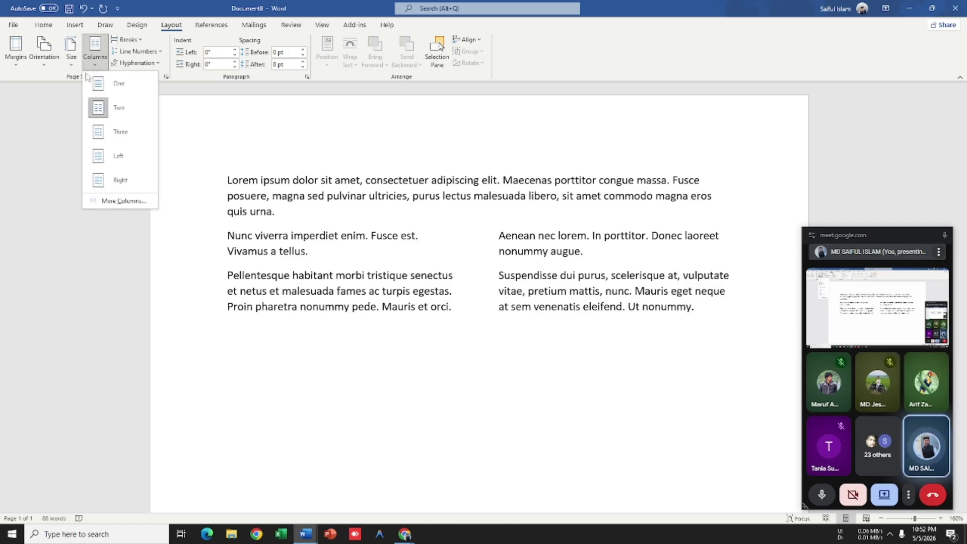
click(120, 201)
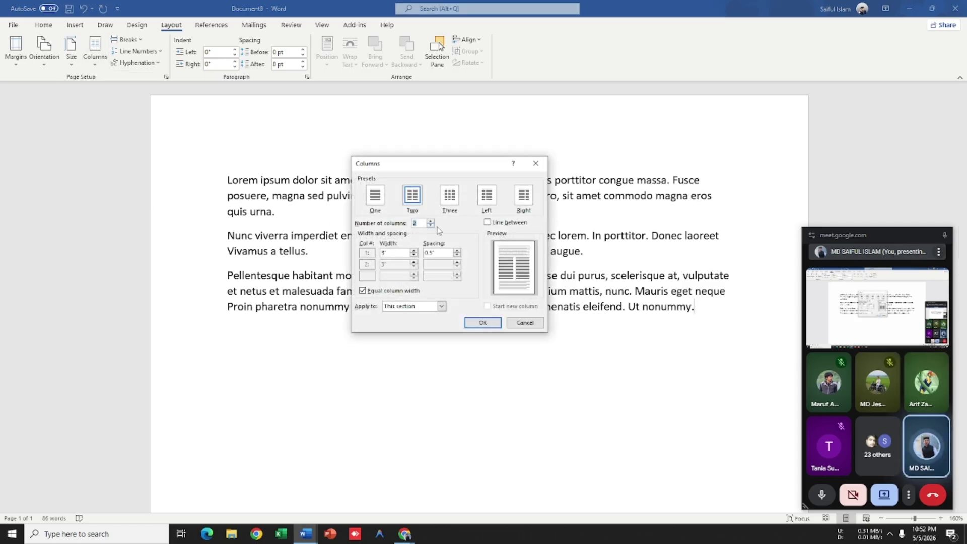
click(482, 322)
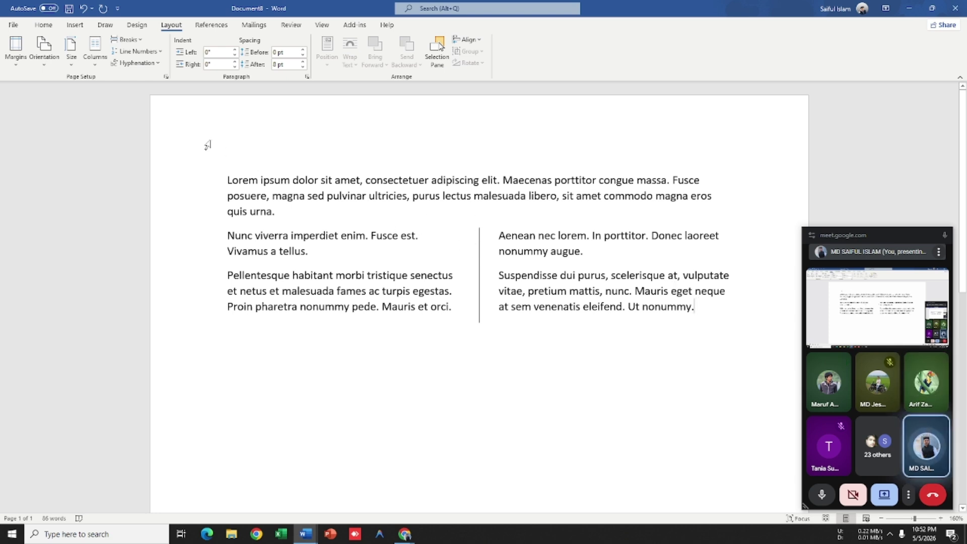
click(94, 50)
click(131, 204)
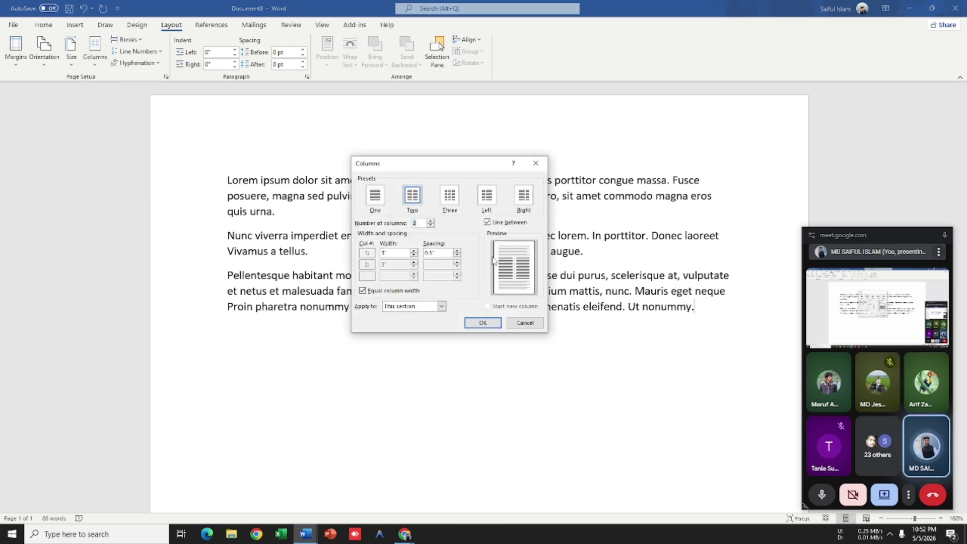
click(491, 222)
click(483, 323)
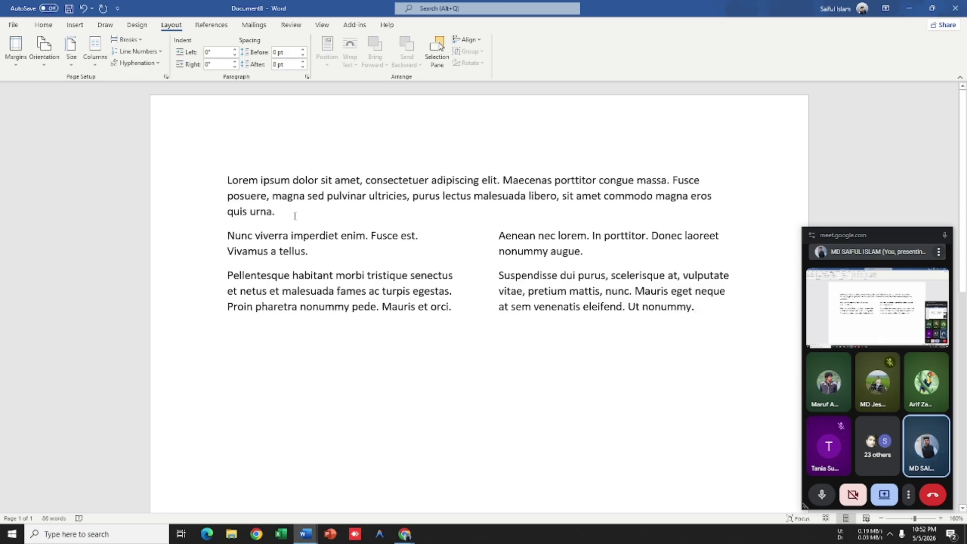
Step: Select all the Nunc-to-nonummy text across both columns
click(99, 66)
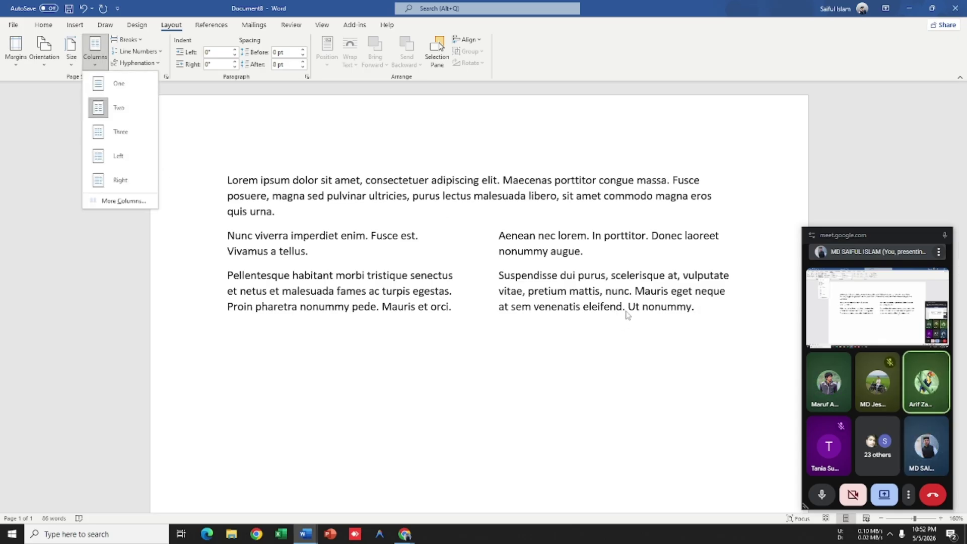
click(696, 308)
drag(696, 309, 499, 235)
drag(704, 305, 464, 218)
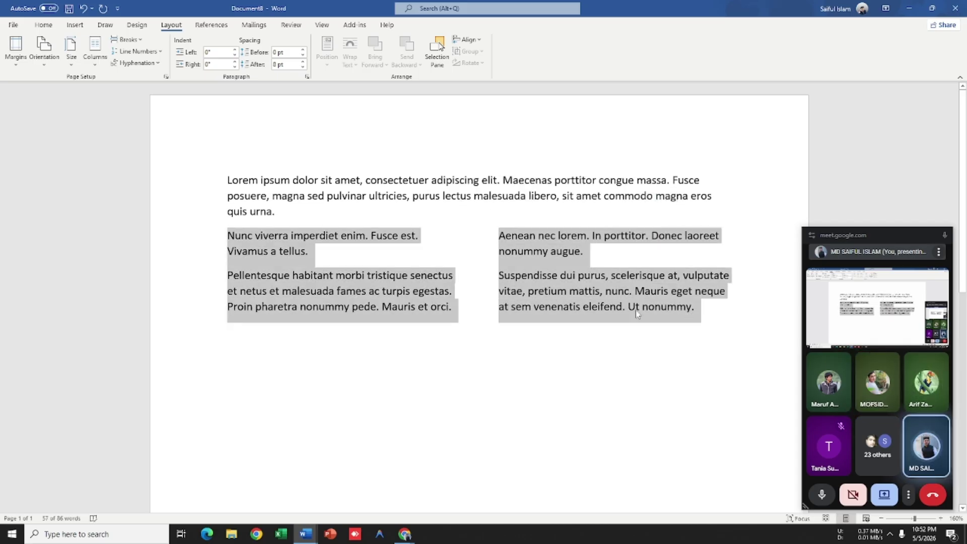
click(704, 314)
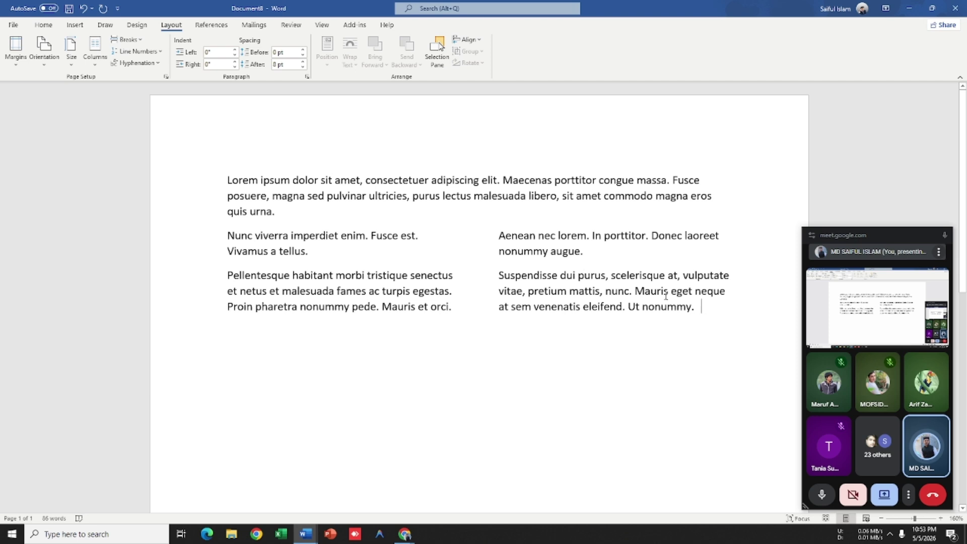
drag(703, 308, 207, 241)
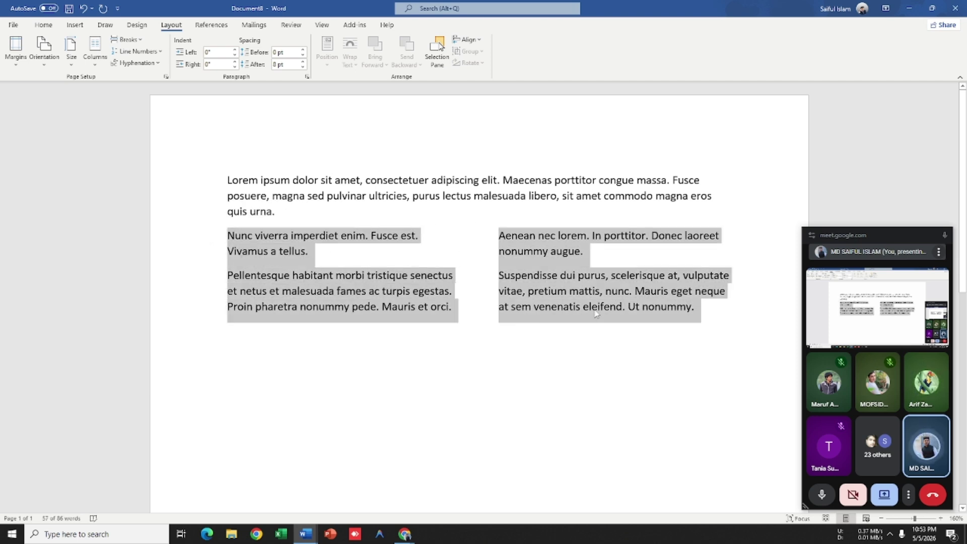
click(717, 312)
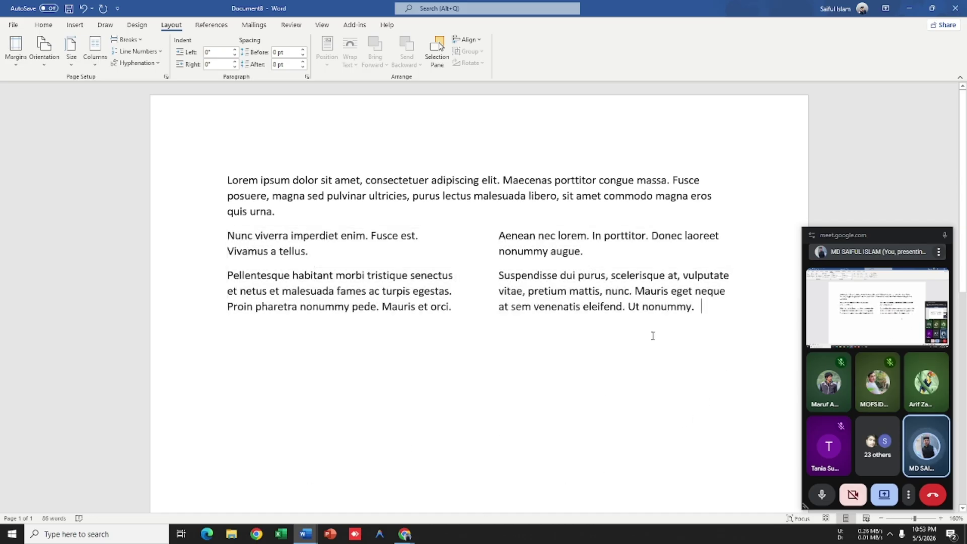
drag(707, 304, 270, 243)
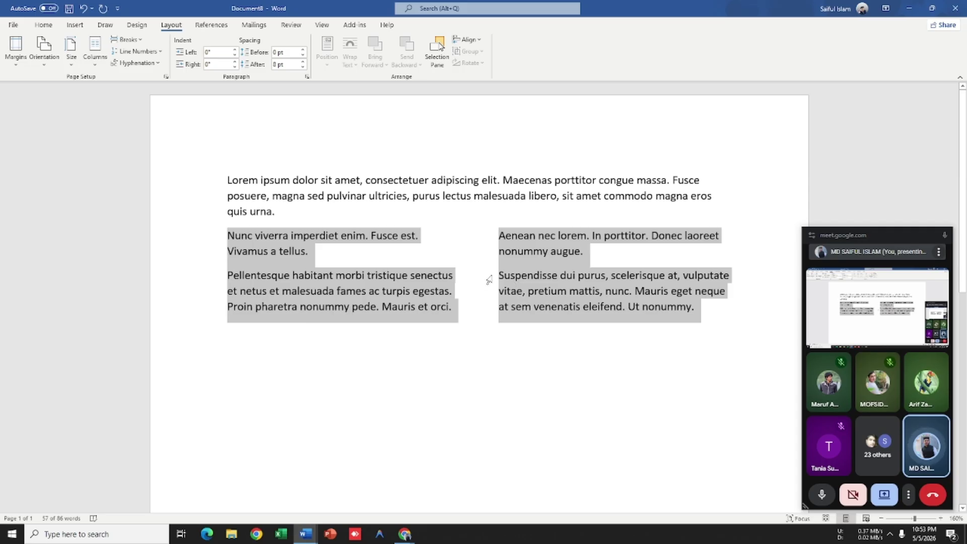
Step: Set both equal columns to 3.2" width with 0.1" spacing
click(95, 50)
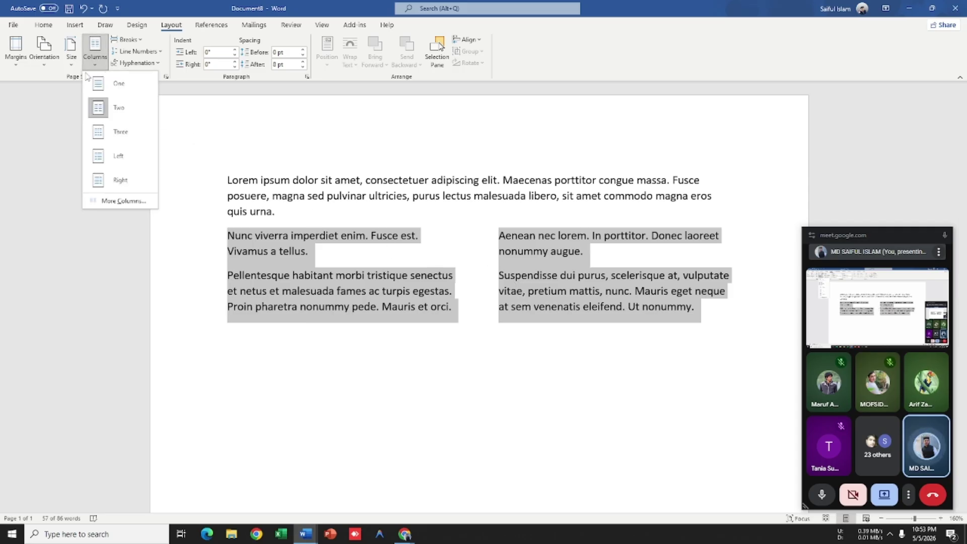
click(116, 201)
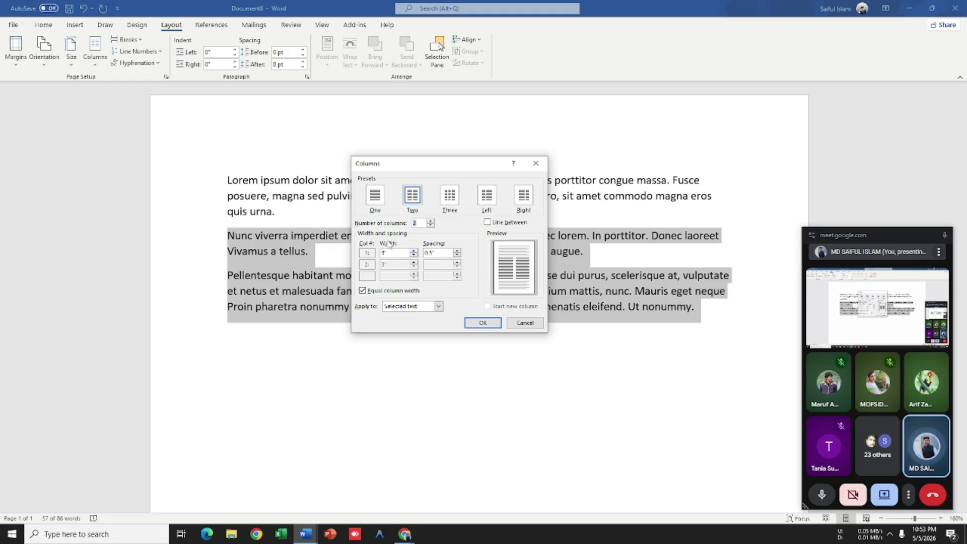
click(414, 252)
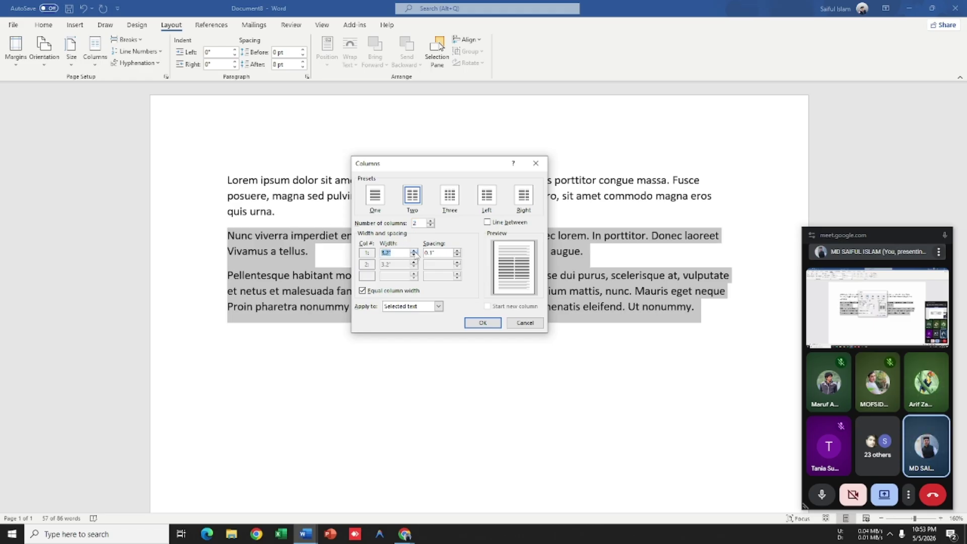
click(414, 251)
click(414, 251)
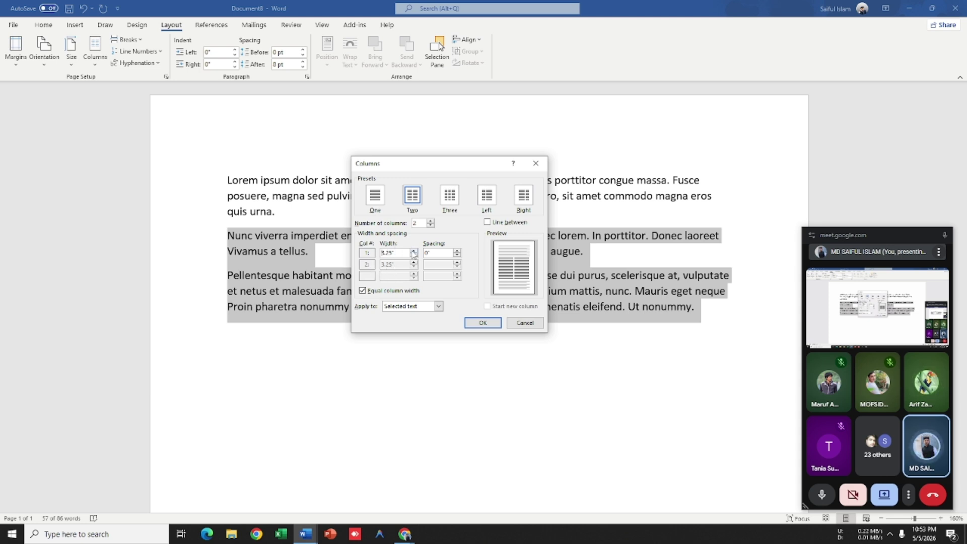
click(413, 252)
click(414, 255)
click(414, 256)
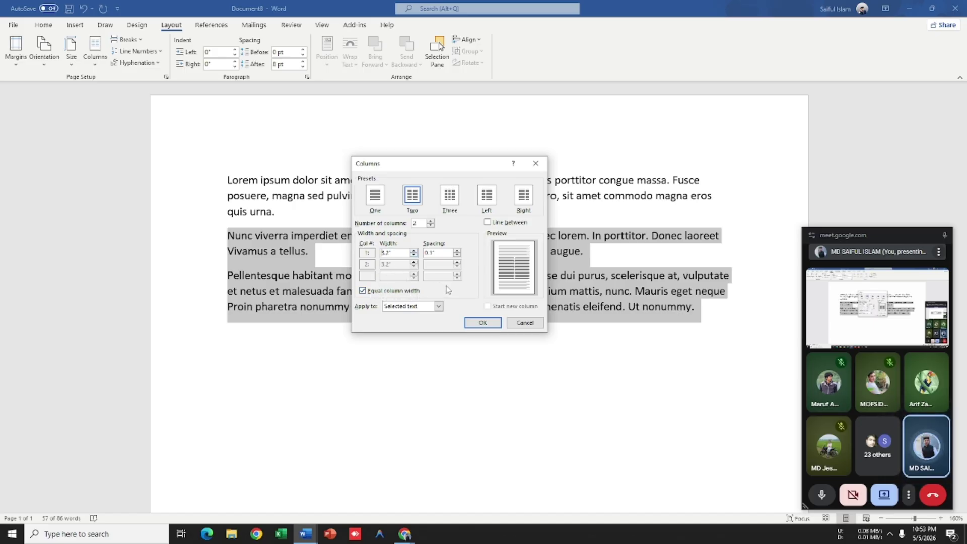
click(483, 322)
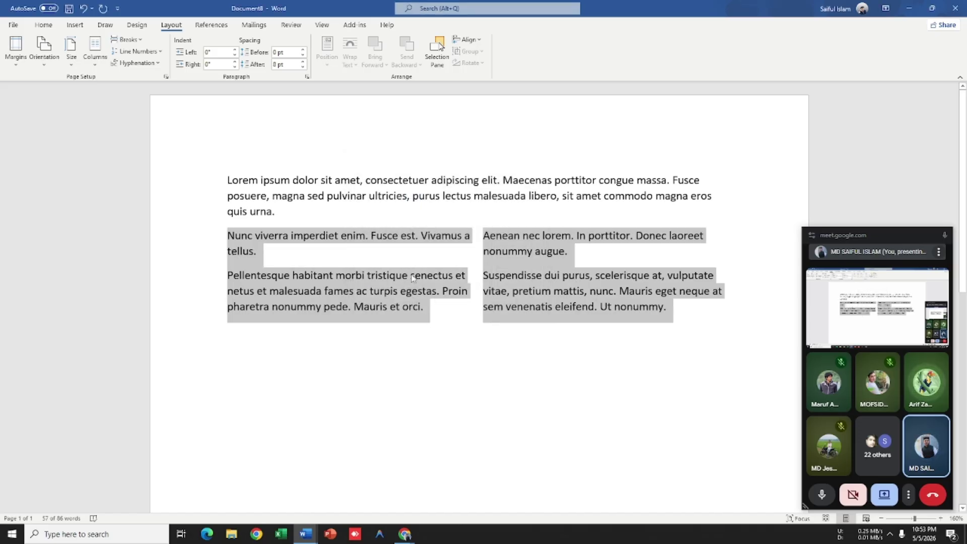
Step: Turn off Equal column width and narrow the first column to 2.1"
click(103, 67)
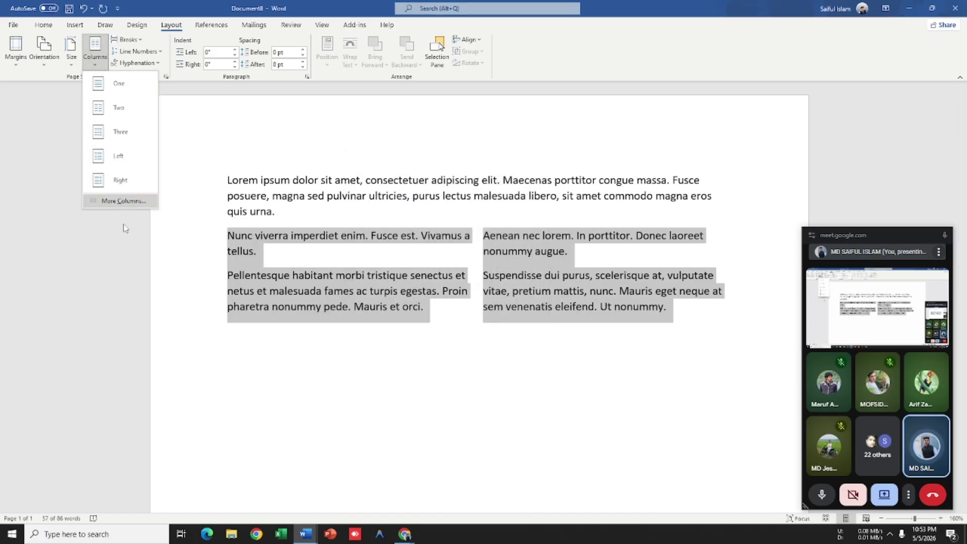
click(121, 201)
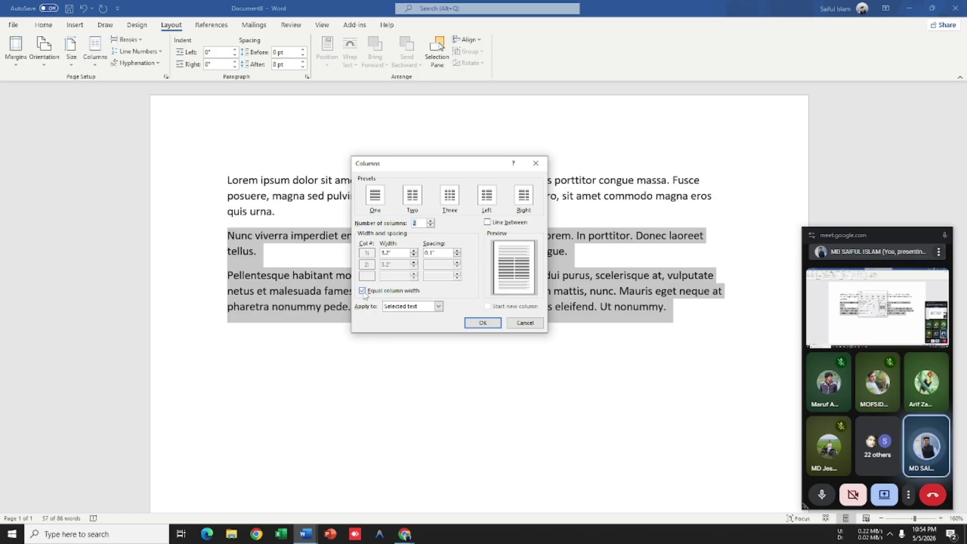
click(362, 291)
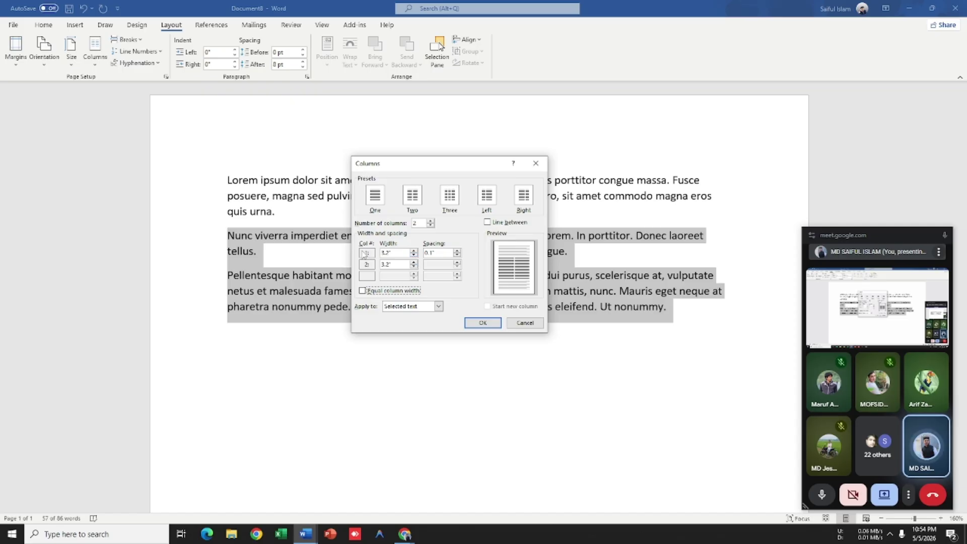
click(414, 255)
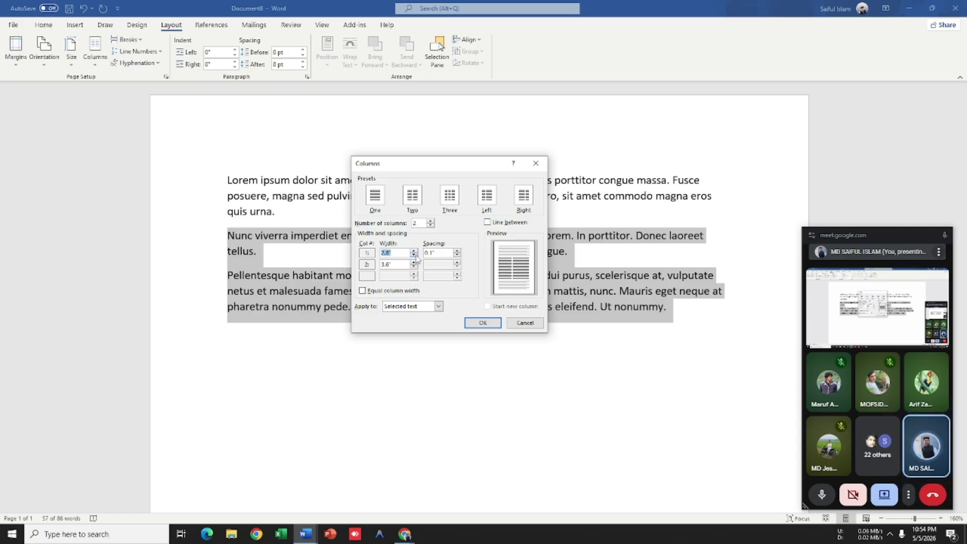
click(414, 256)
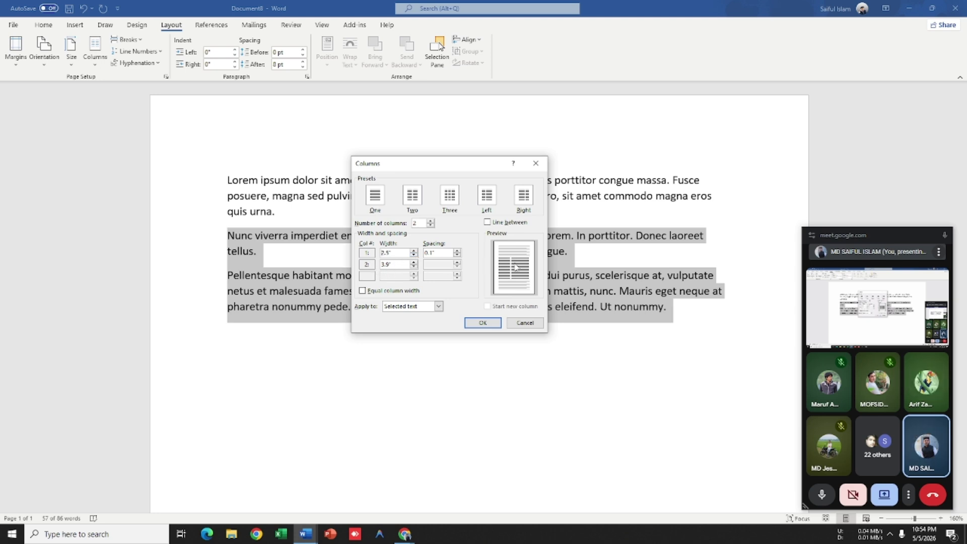
click(415, 255)
click(415, 255)
click(415, 255)
click(415, 255)
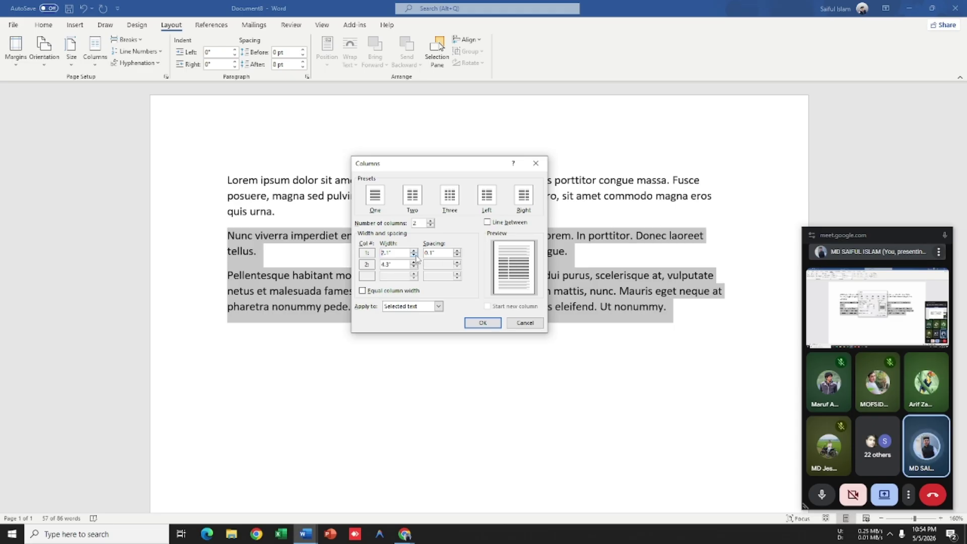
click(415, 253)
click(415, 252)
click(414, 252)
click(414, 256)
click(414, 256)
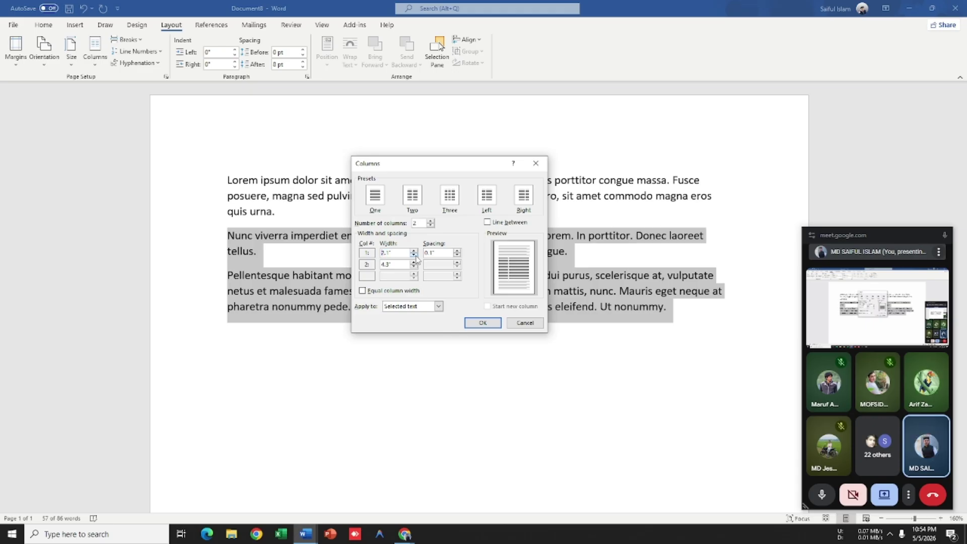
click(483, 323)
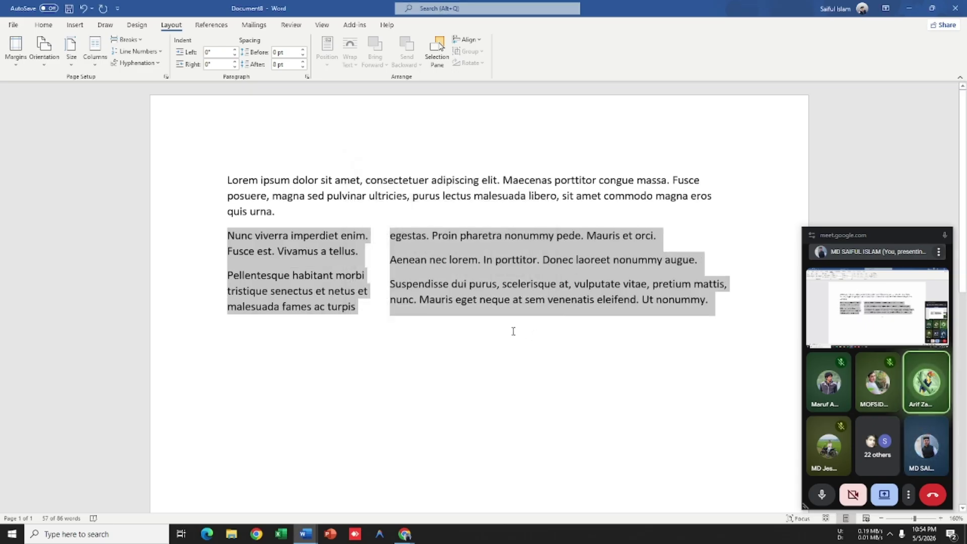
Step: Reselect the column text and widen the spacing between columns to about 2"
click(705, 311)
drag(704, 310, 227, 234)
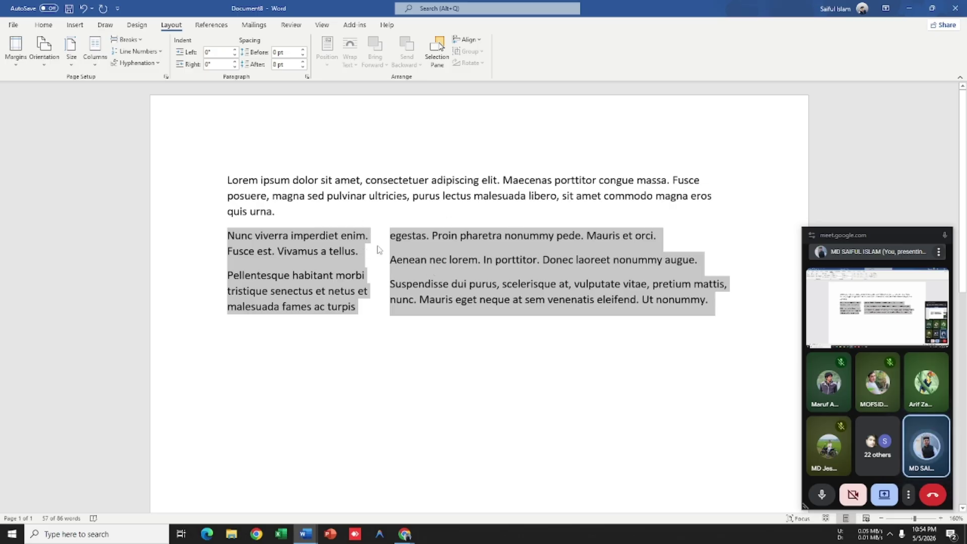
click(380, 223)
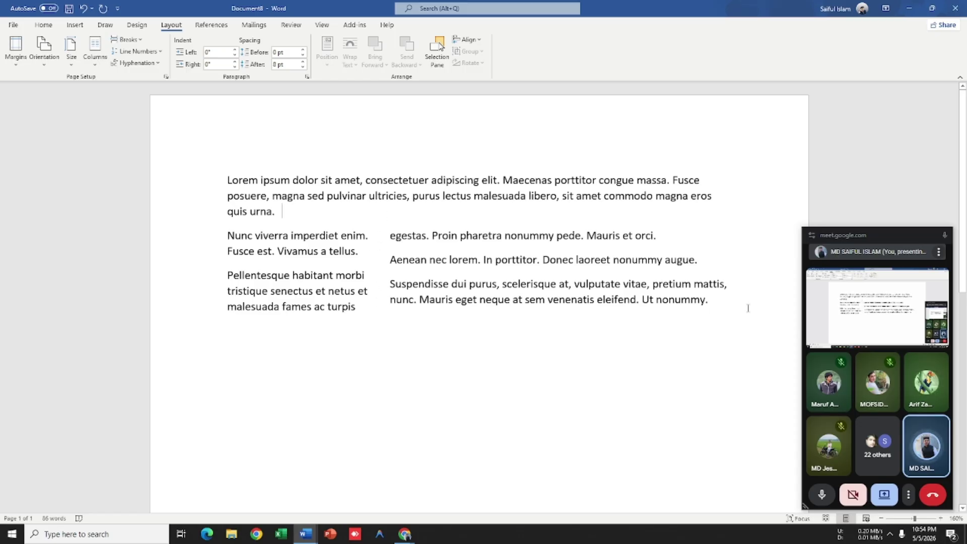
drag(747, 306, 227, 232)
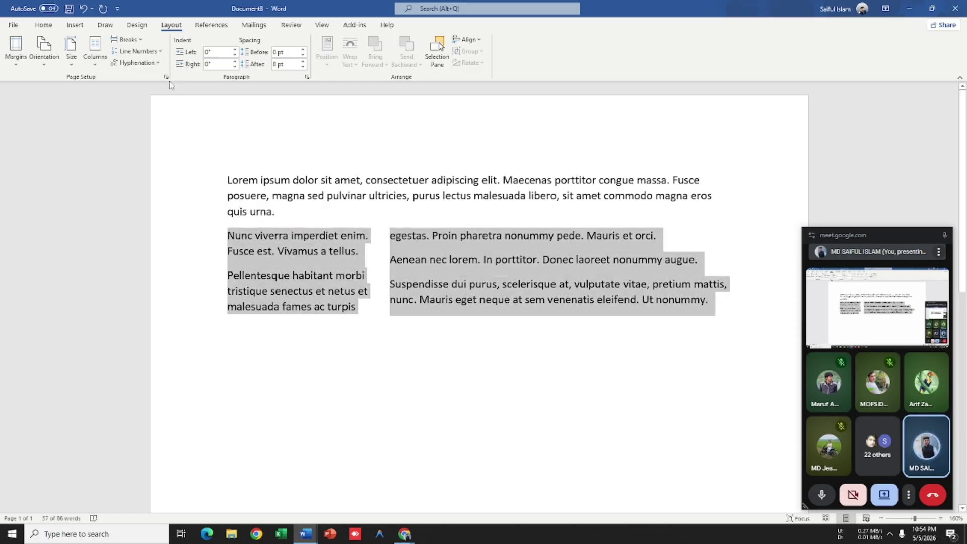
click(95, 50)
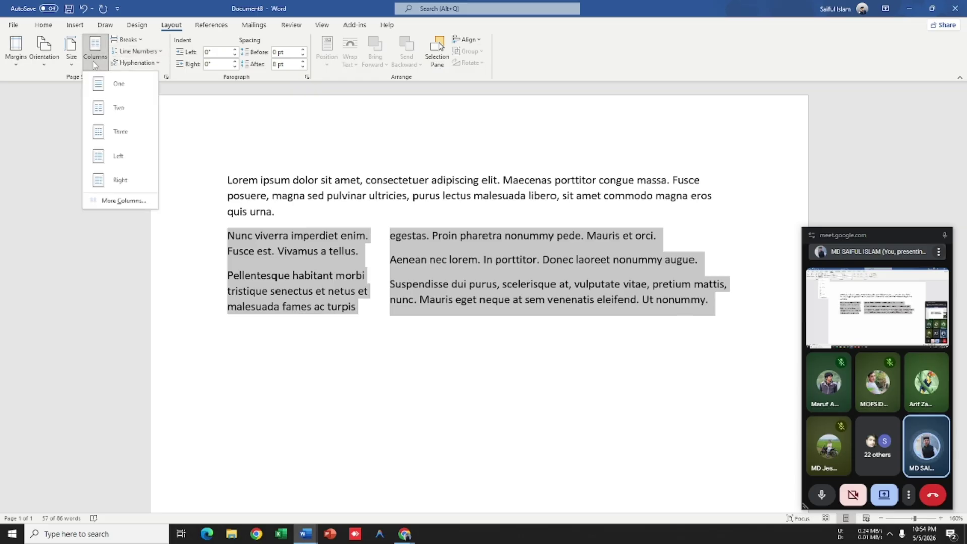
click(119, 201)
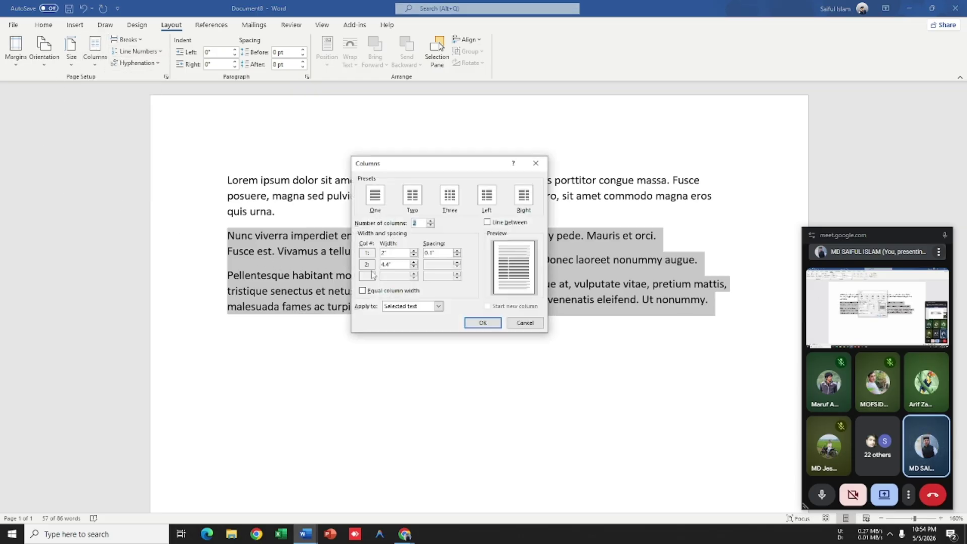
click(457, 251)
click(457, 251)
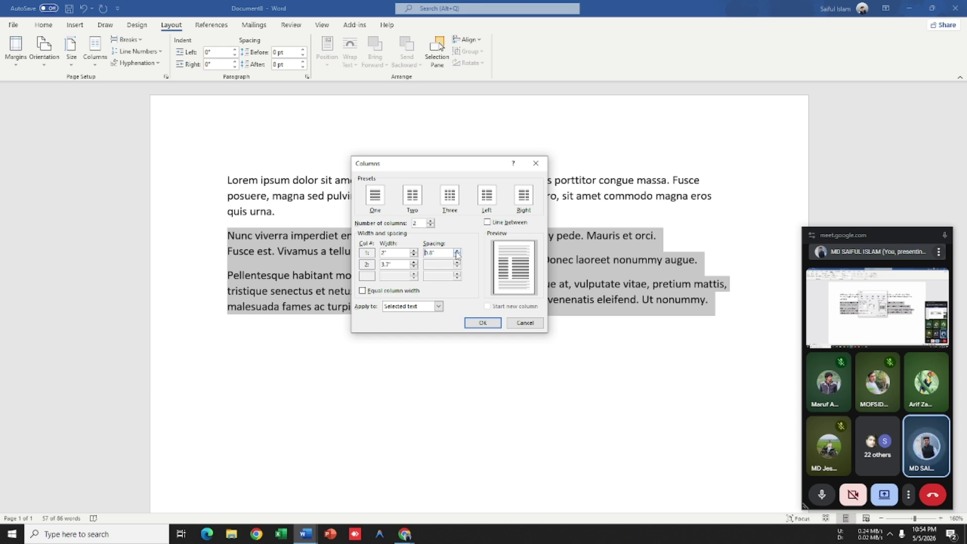
click(457, 251)
click(457, 252)
click(458, 252)
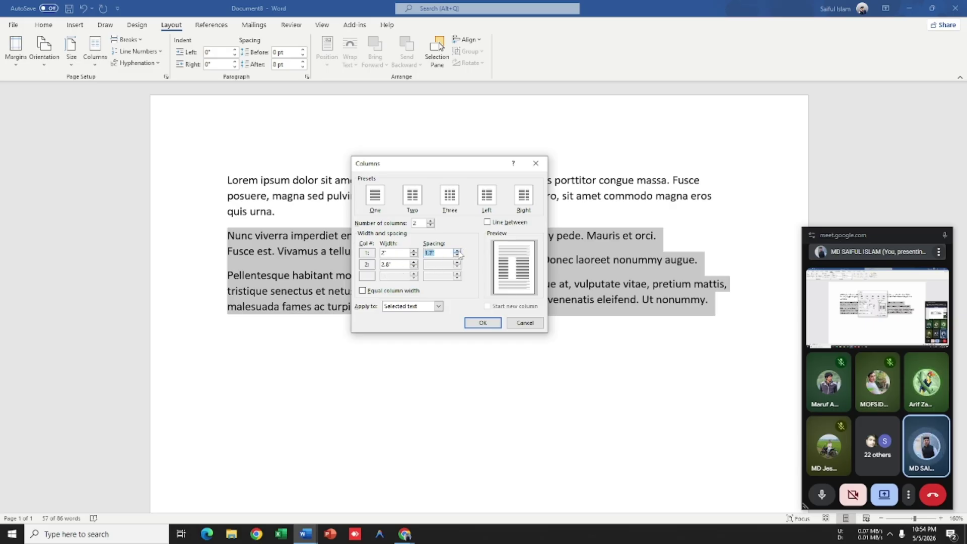
click(457, 252)
click(457, 252)
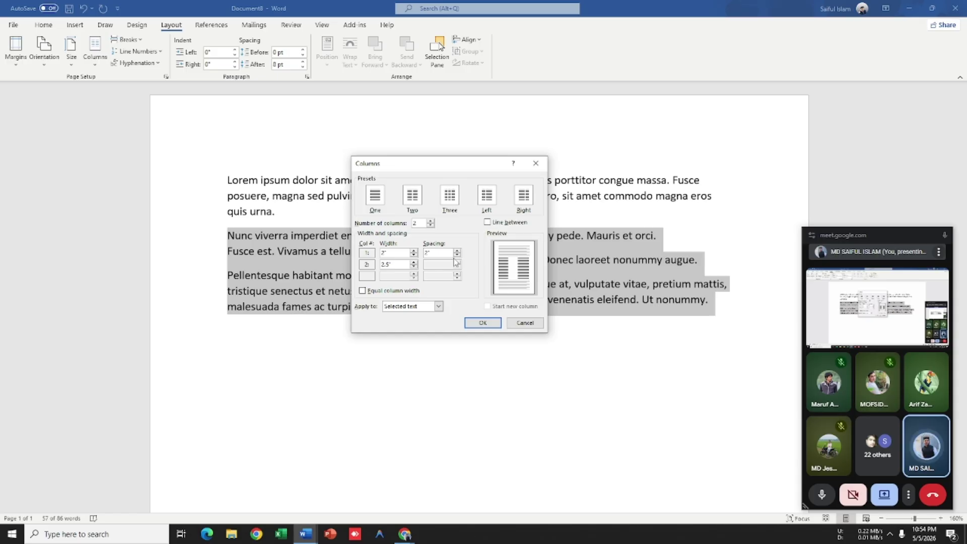
click(482, 324)
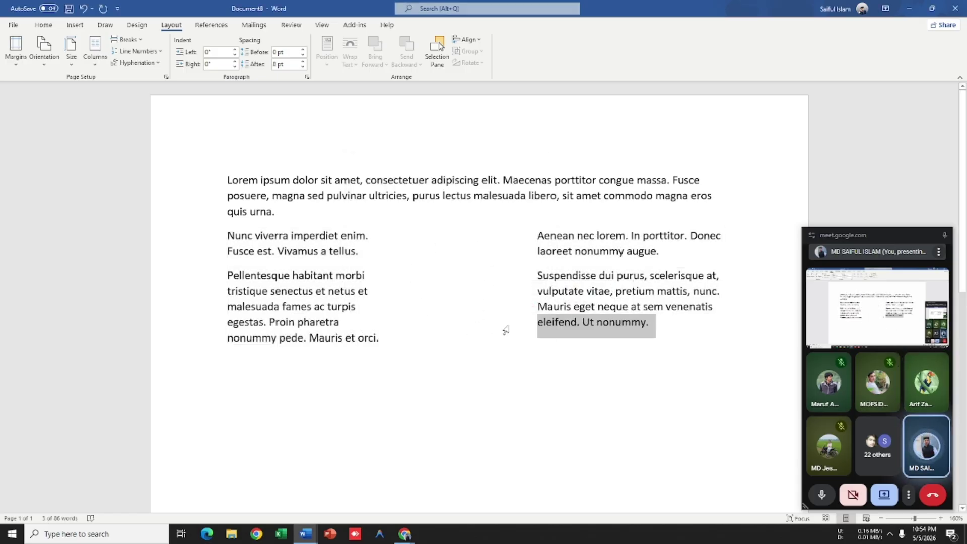
Step: Check Page Setup without changes and reselect text across the columns
click(660, 338)
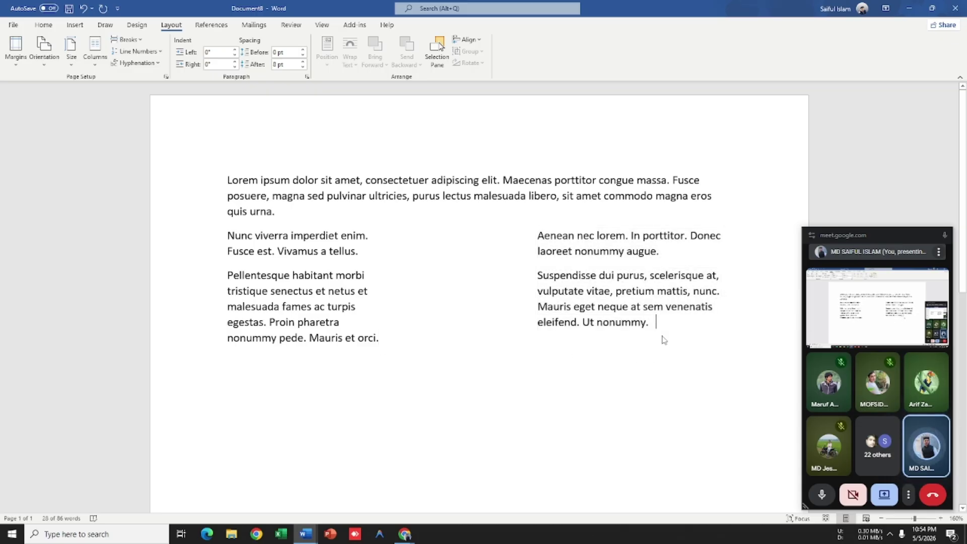
click(165, 76)
click(491, 364)
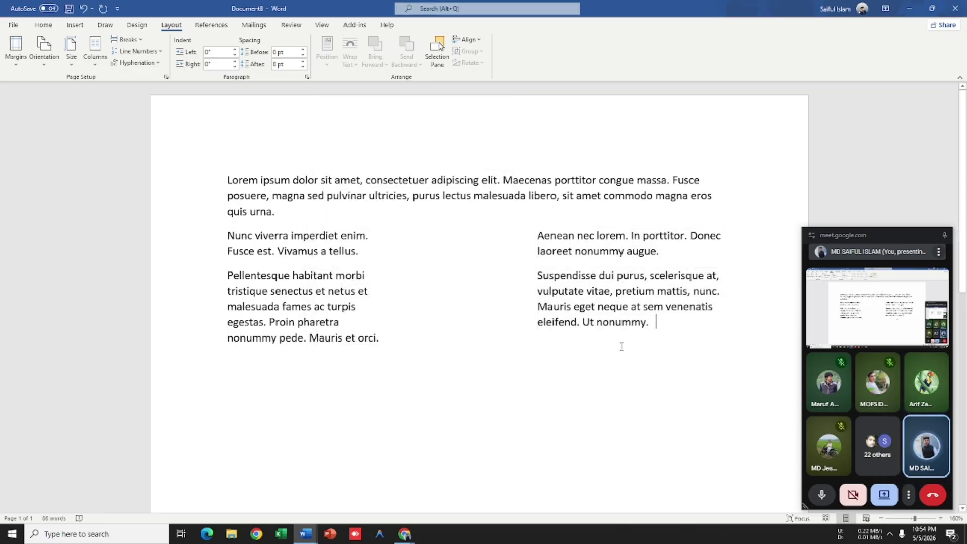
drag(672, 341, 158, 191)
click(454, 292)
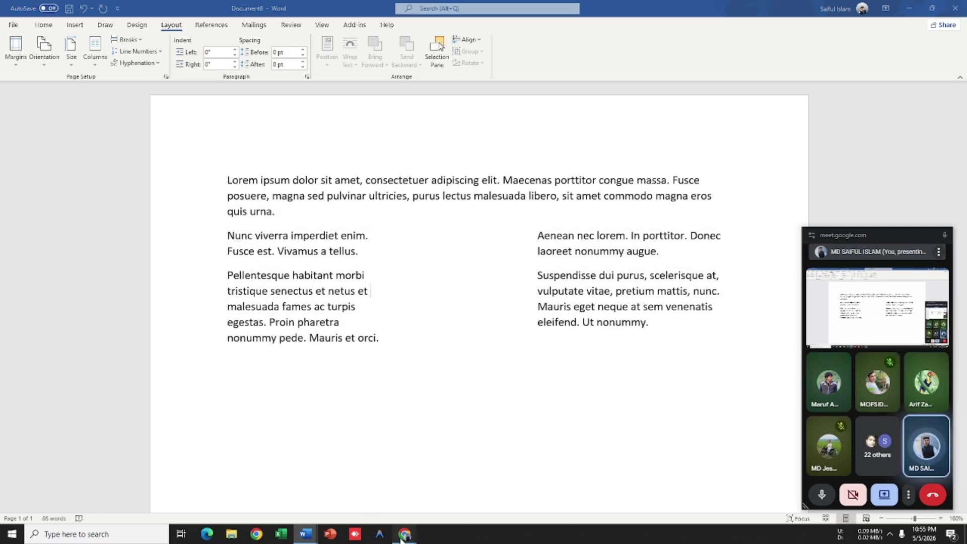
Step: Search Google for 'modern cv' in a new incognito Chrome tab
mouse_move(404, 536)
click(383, 486)
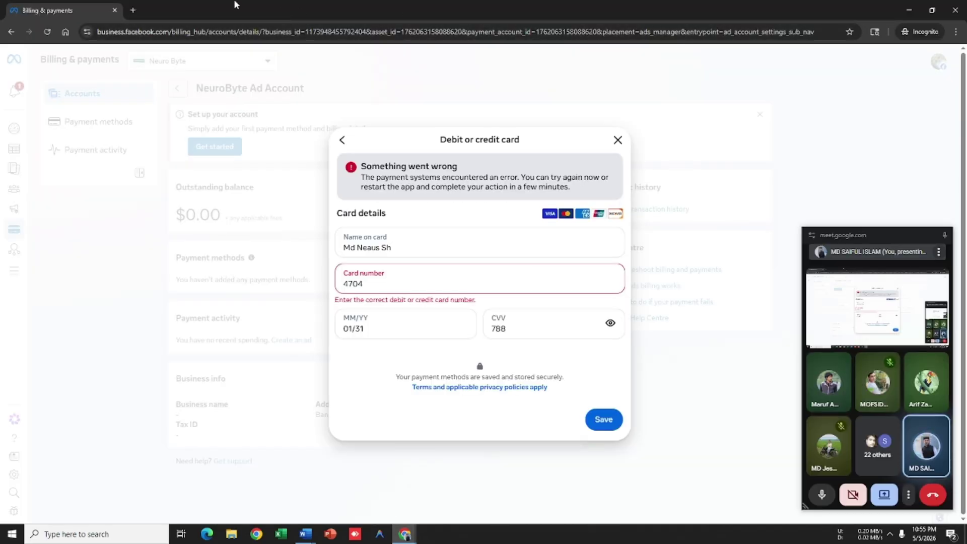
click(133, 10)
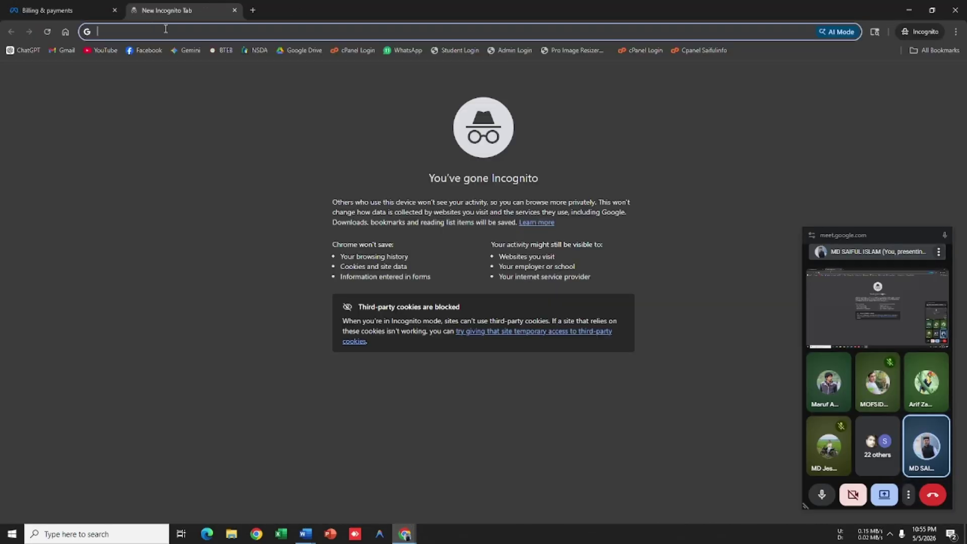
text(mod)
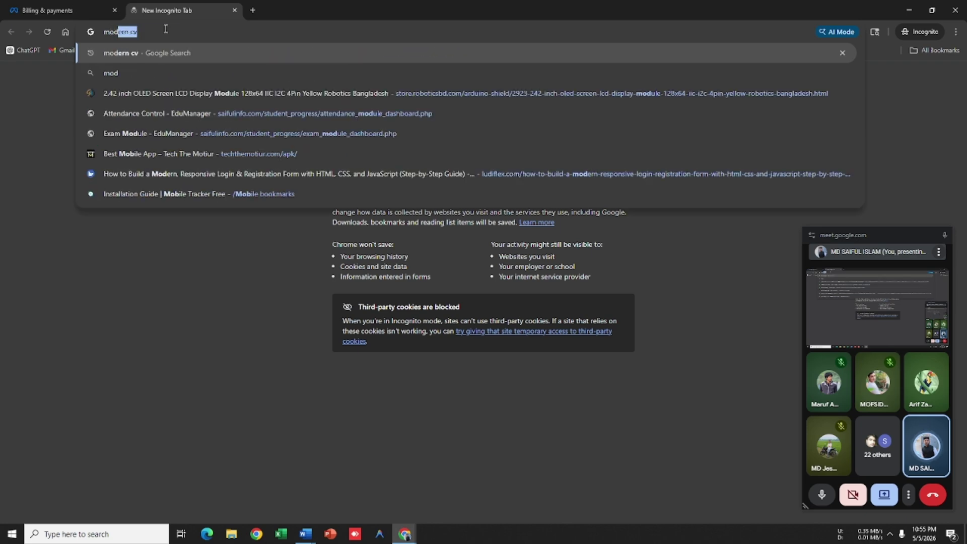
text(ern cv)
key(Return)
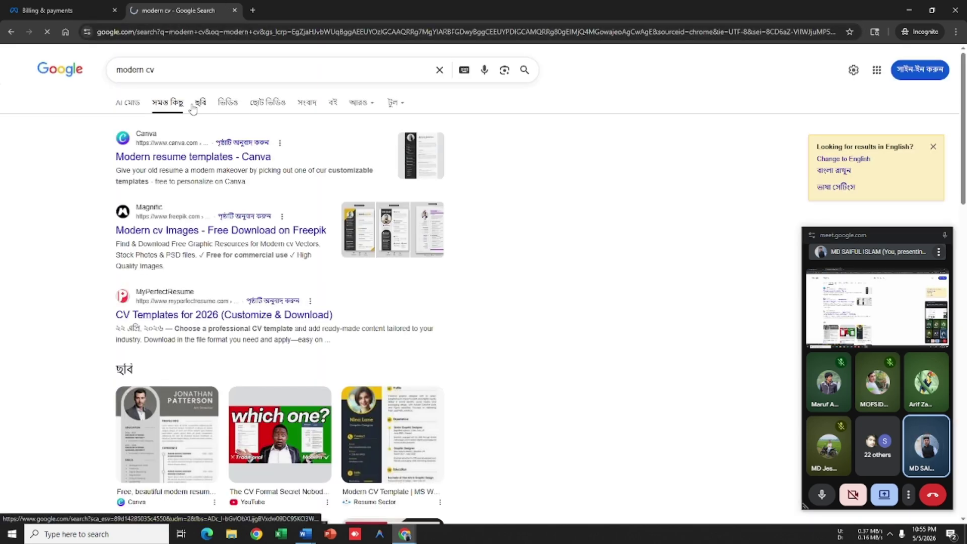
Step: Start the reCAPTCHA check and mark the crosswalk tiles
click(28, 97)
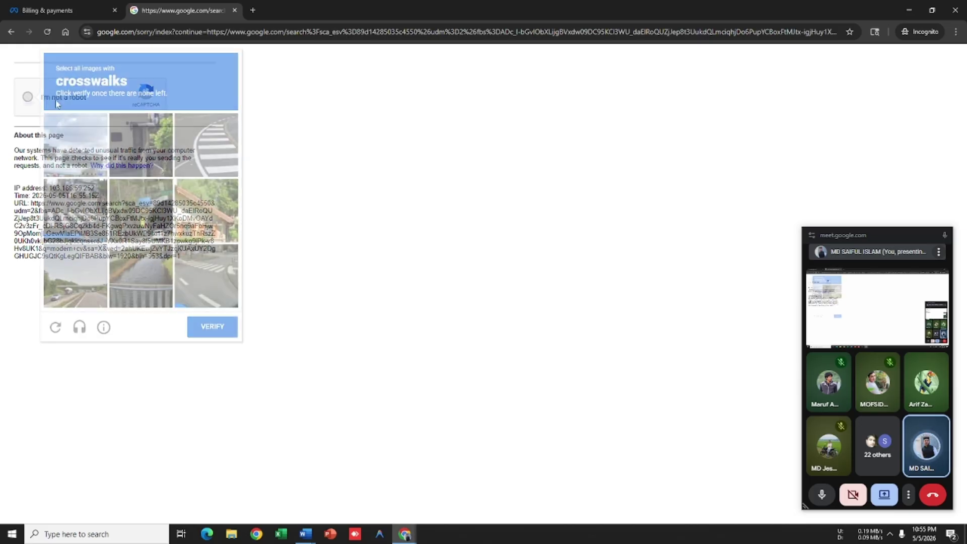
click(203, 150)
click(76, 209)
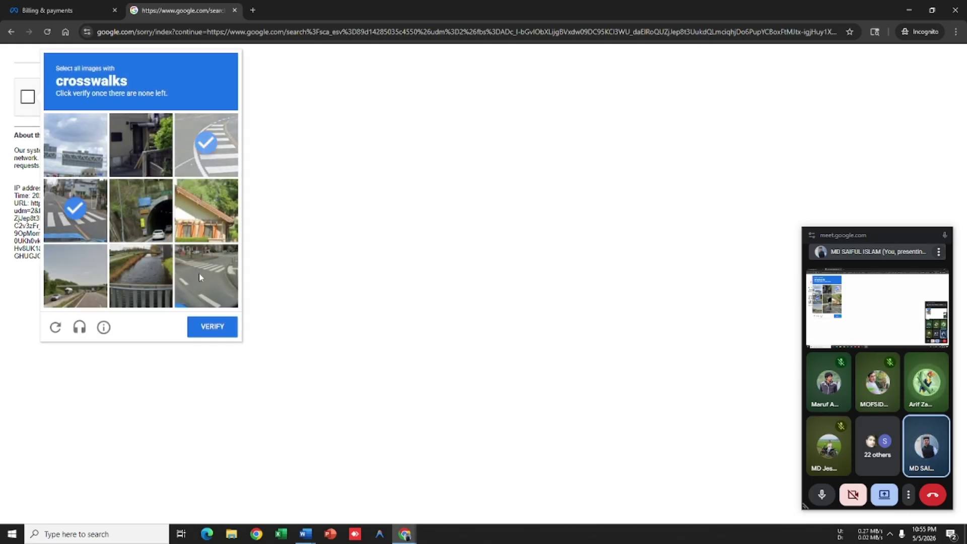
click(199, 273)
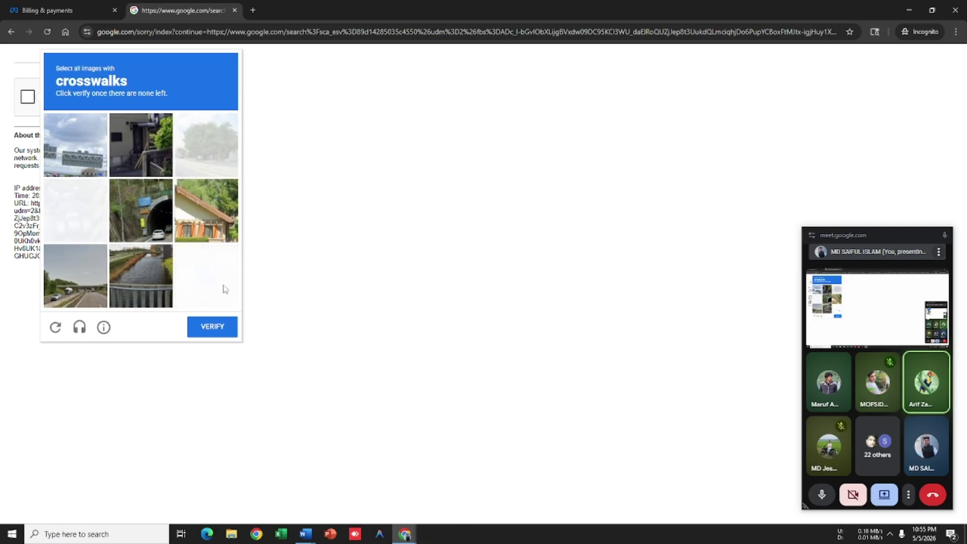
click(213, 294)
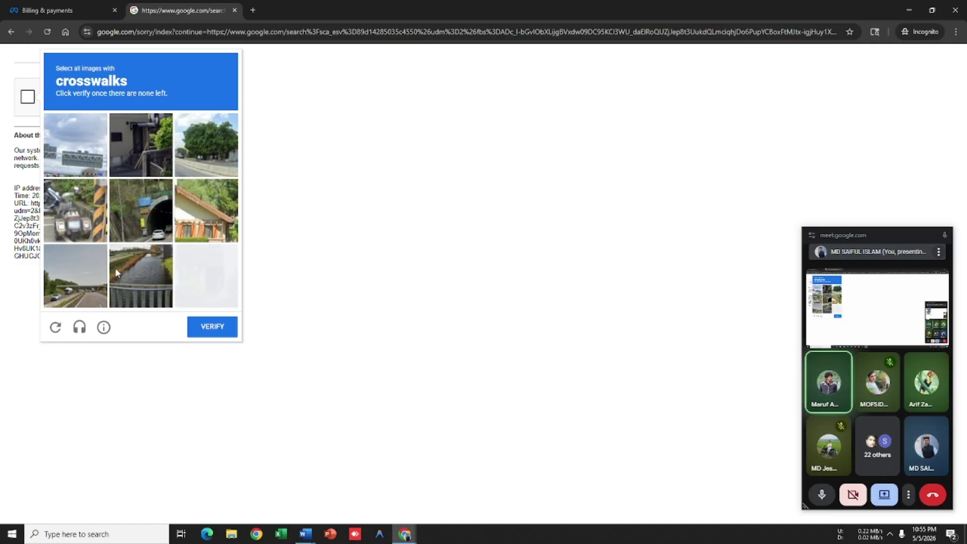
click(206, 328)
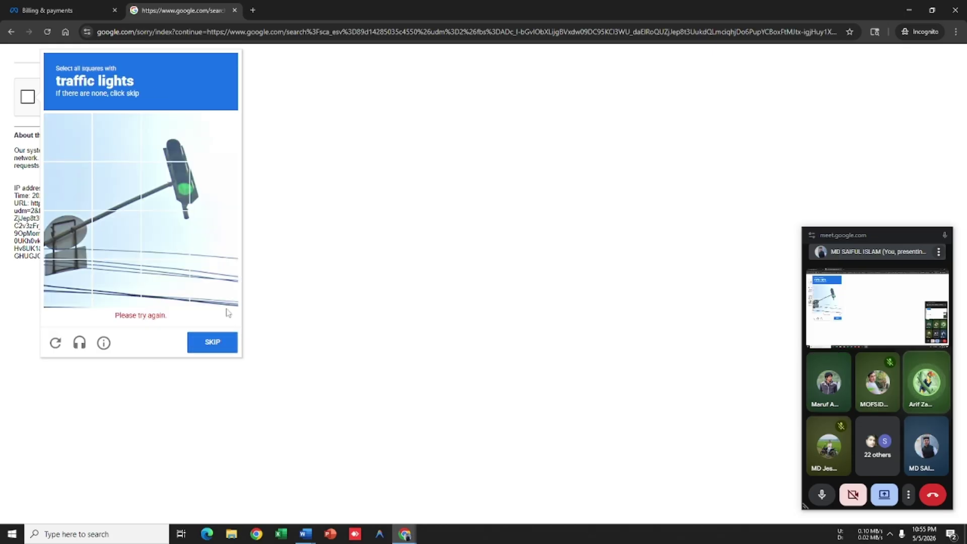
Step: Mark the traffic-light tiles in the next challenge
click(166, 187)
click(211, 227)
click(199, 194)
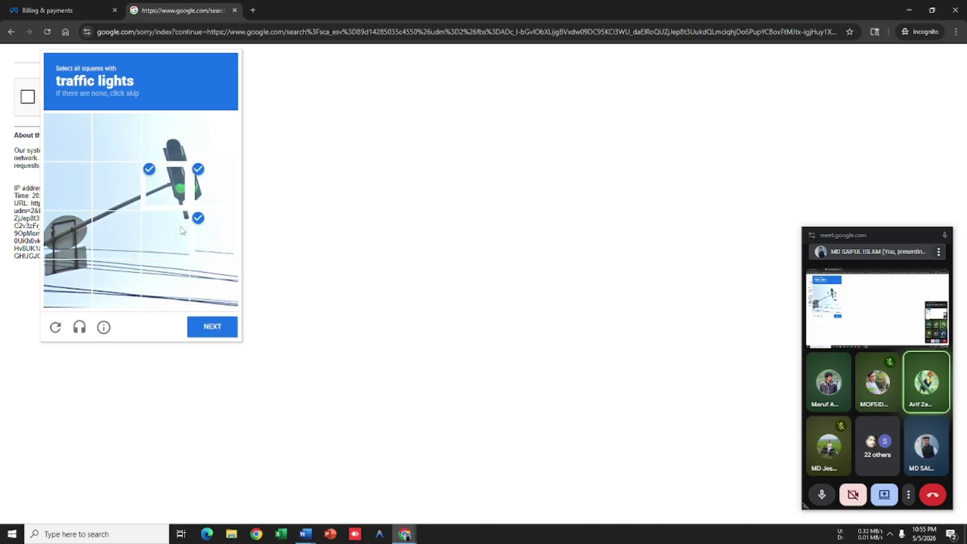
click(166, 234)
click(171, 146)
click(222, 326)
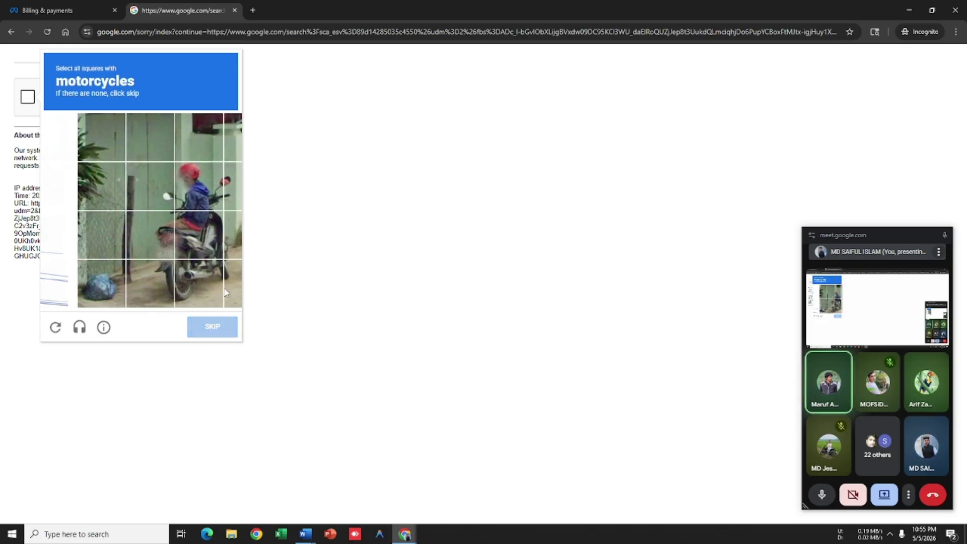
Step: Mark all tiles containing the motorcycle
click(166, 186)
click(116, 187)
click(122, 234)
click(161, 237)
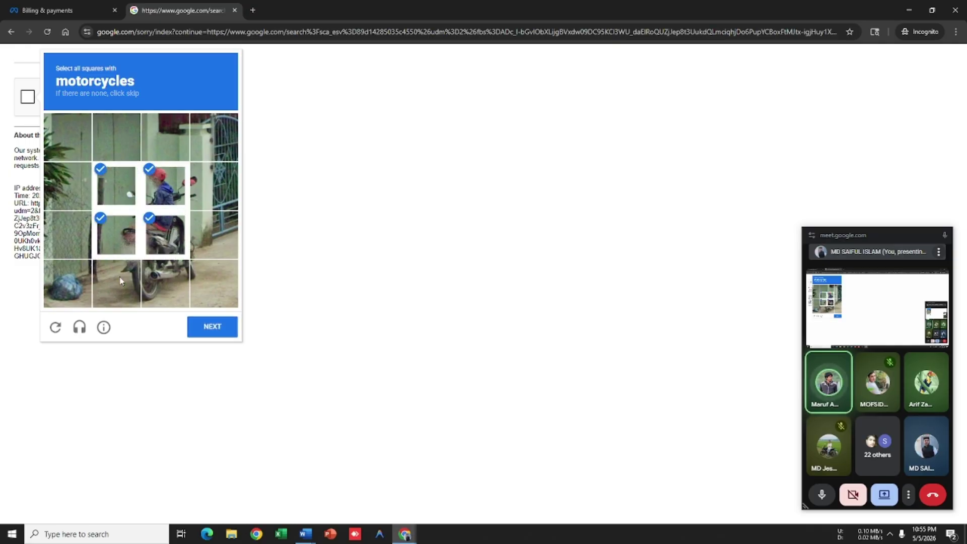
click(118, 282)
click(160, 282)
click(207, 274)
click(209, 231)
click(203, 190)
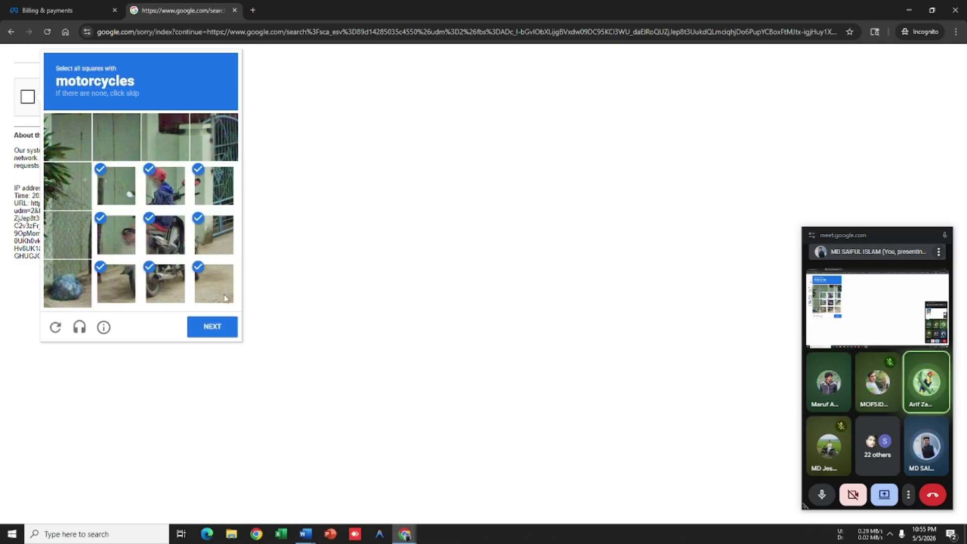
click(216, 327)
Step: Mark the tiles containing the bus
click(168, 237)
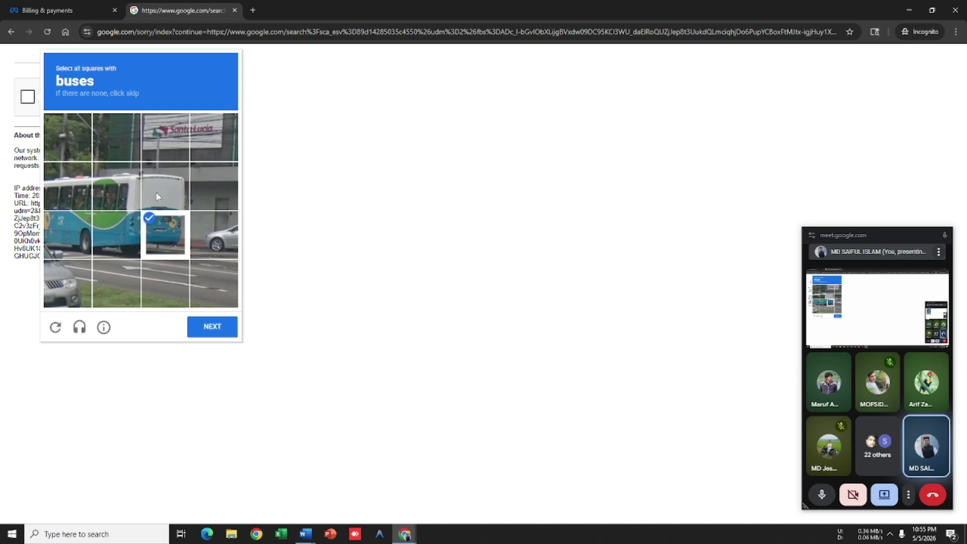
click(165, 186)
click(116, 186)
click(65, 205)
click(68, 235)
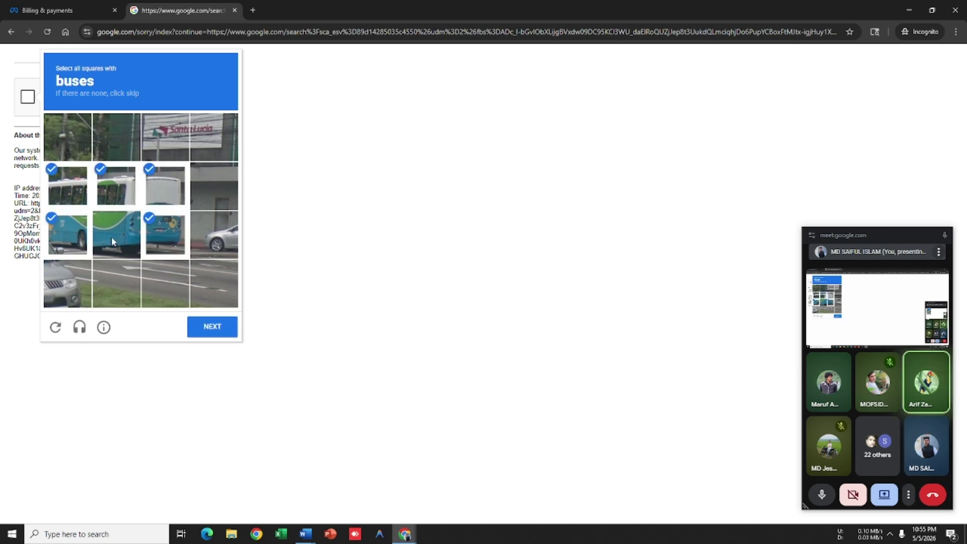
click(207, 326)
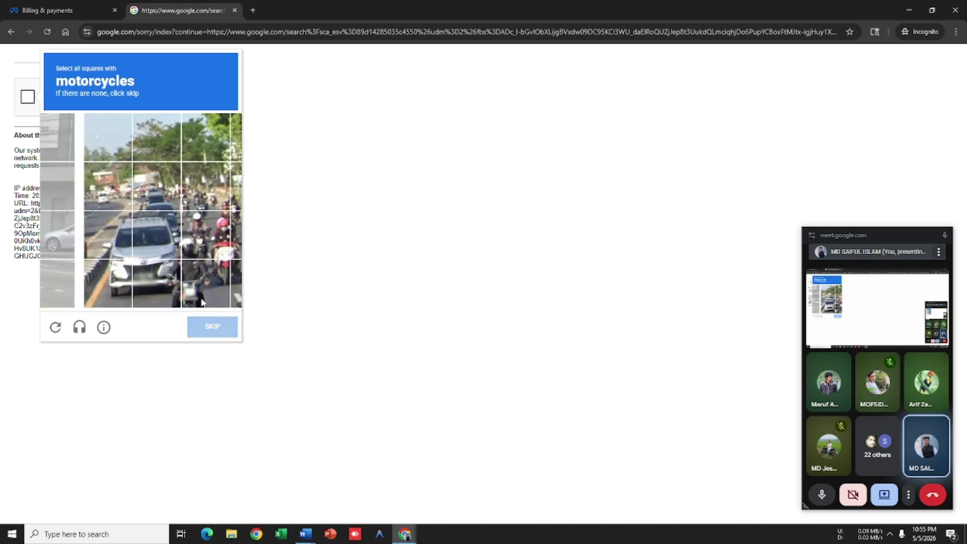
Step: Mark the motorcycle tiles in the second motorcycle challenge, fixing one mis-click
click(113, 245)
click(113, 245)
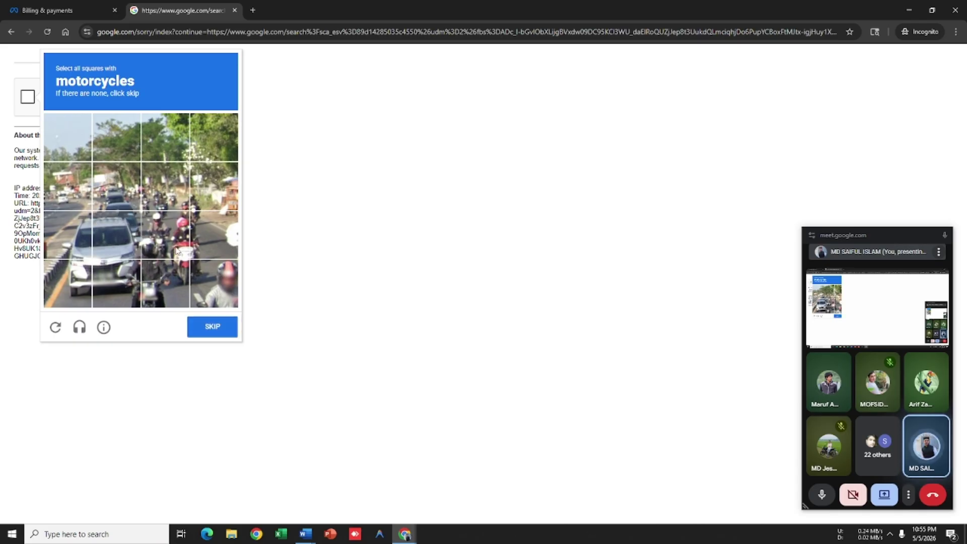
click(165, 235)
click(166, 283)
click(120, 283)
click(116, 235)
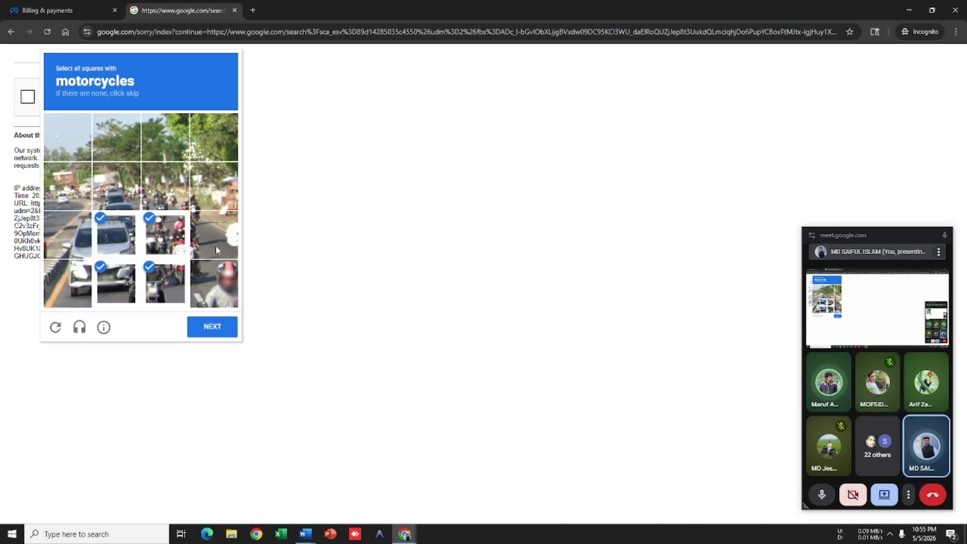
click(216, 242)
click(215, 282)
click(174, 203)
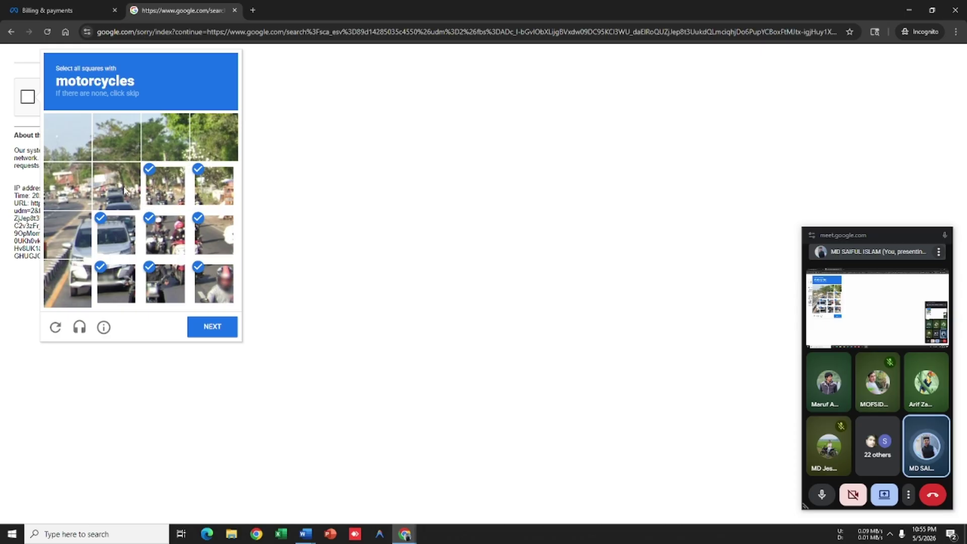
click(125, 191)
click(72, 191)
click(219, 323)
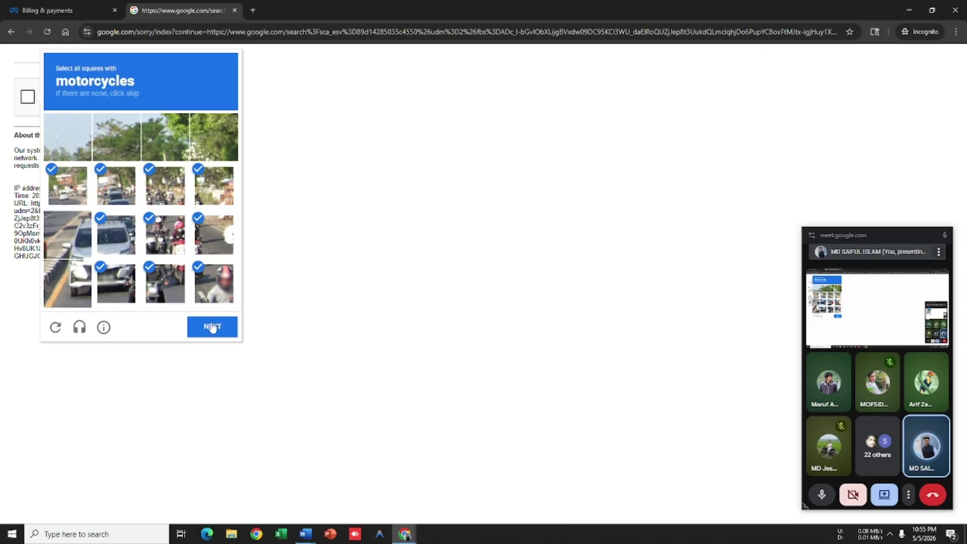
Step: Mark all tiles containing the bicycles and submit
click(167, 241)
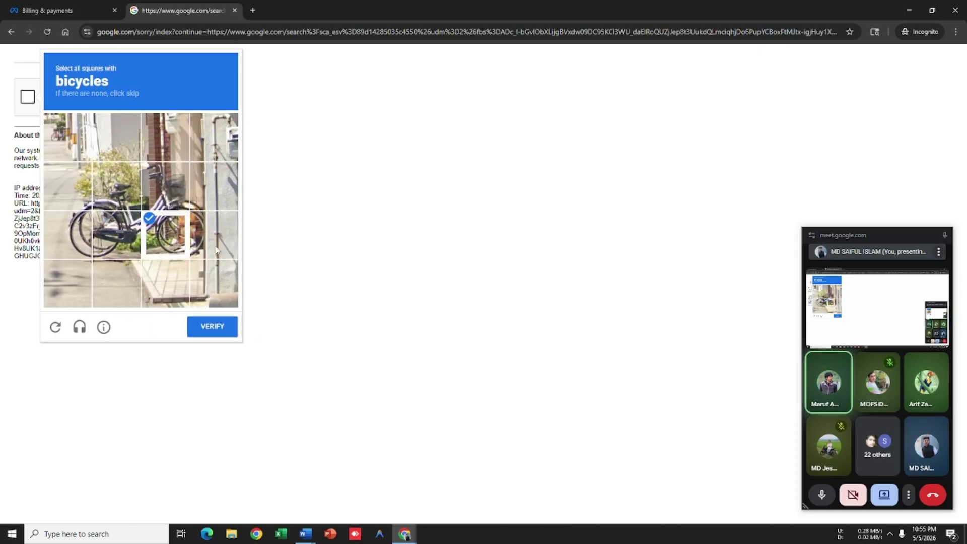
click(214, 234)
click(214, 187)
click(165, 186)
click(131, 198)
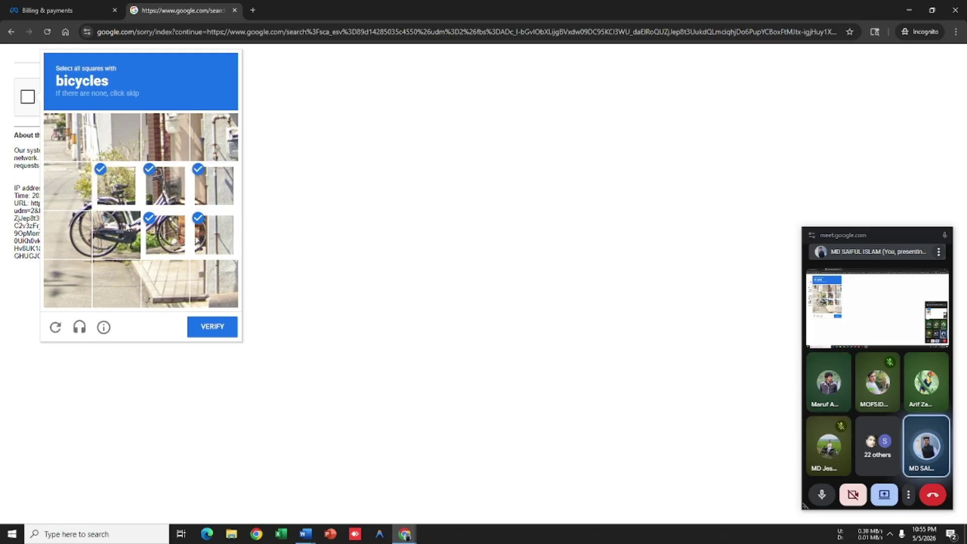
click(132, 238)
click(83, 242)
click(83, 206)
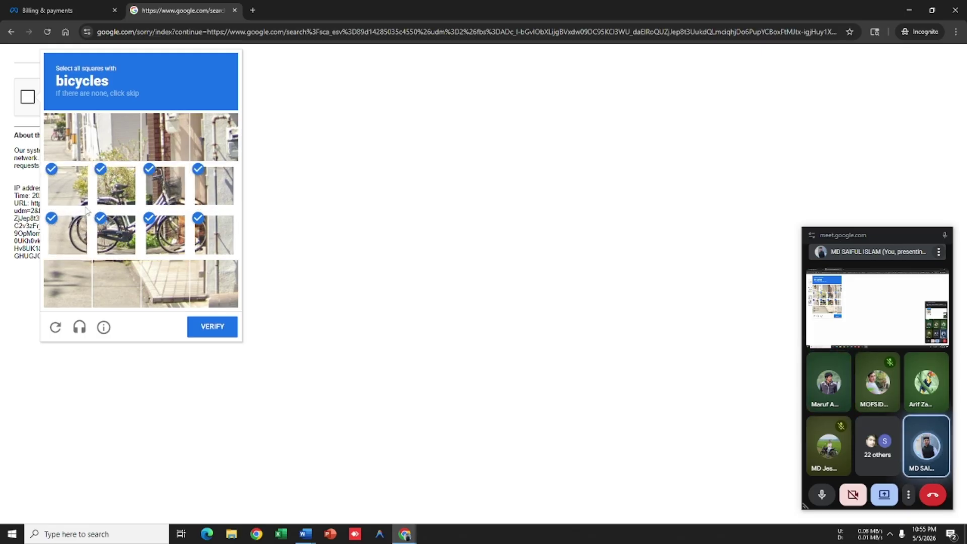
click(215, 205)
click(216, 204)
click(205, 326)
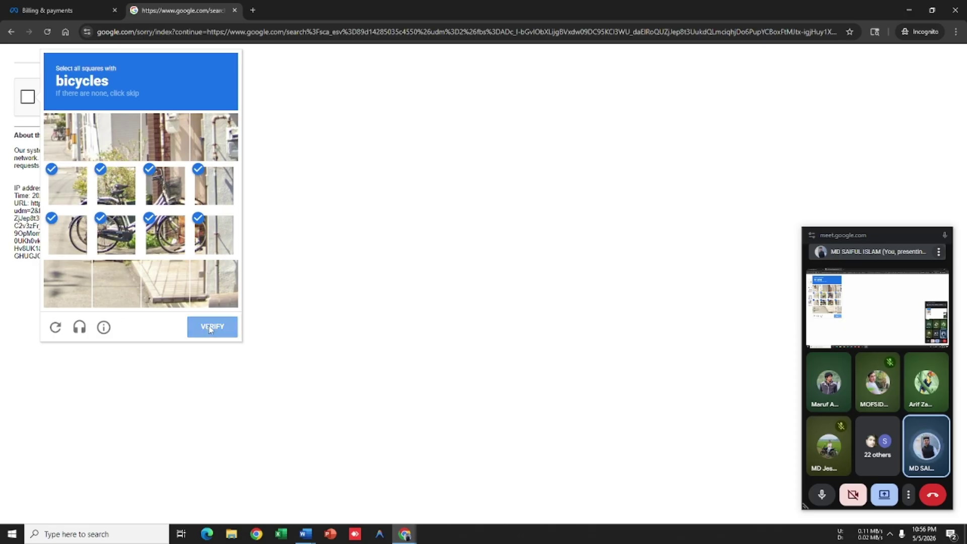
Step: Pick the remaining bicycle pictures and verify to reach the image results
click(177, 276)
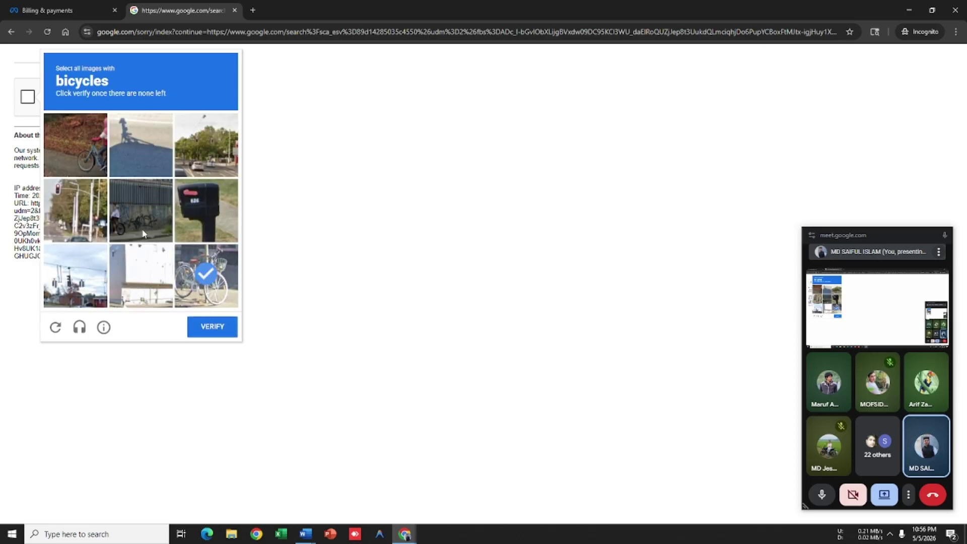
click(139, 214)
click(75, 146)
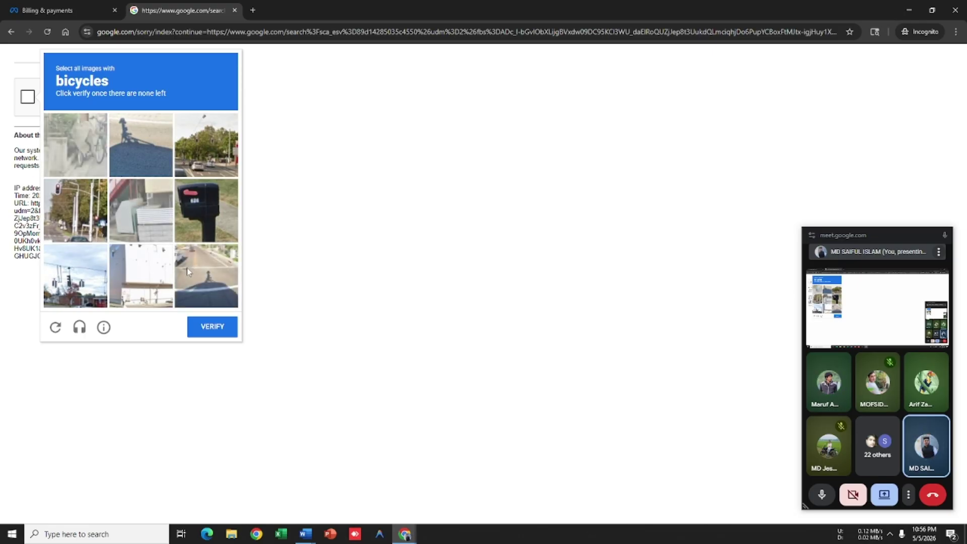
click(87, 156)
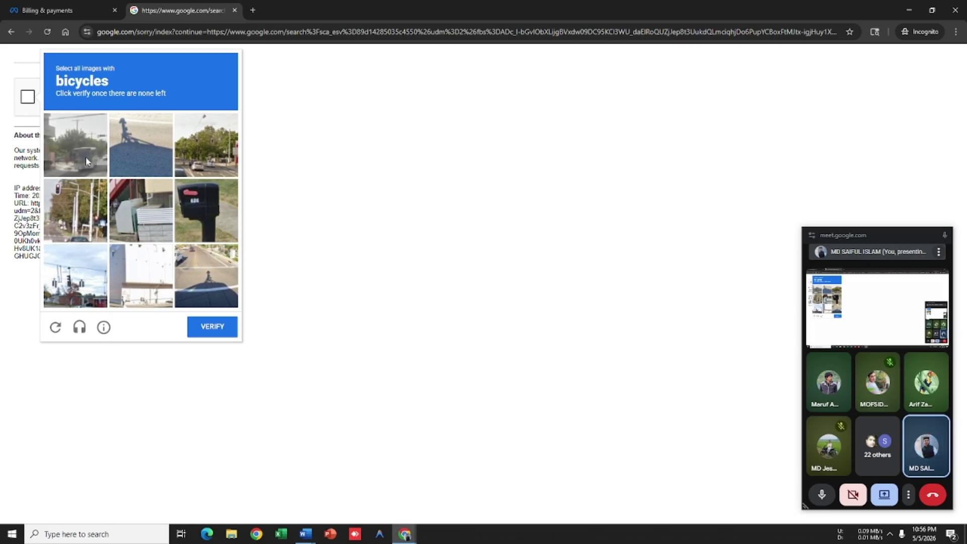
click(86, 157)
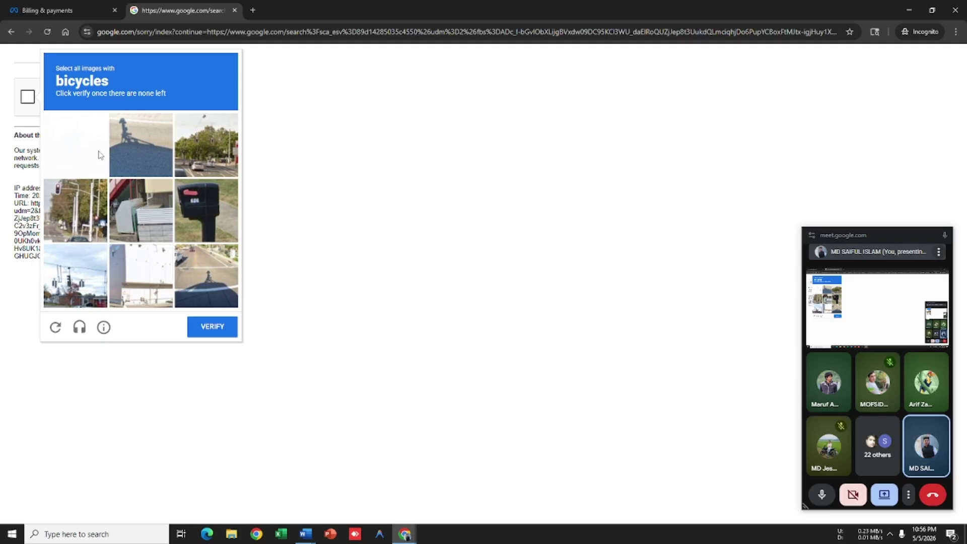
click(216, 328)
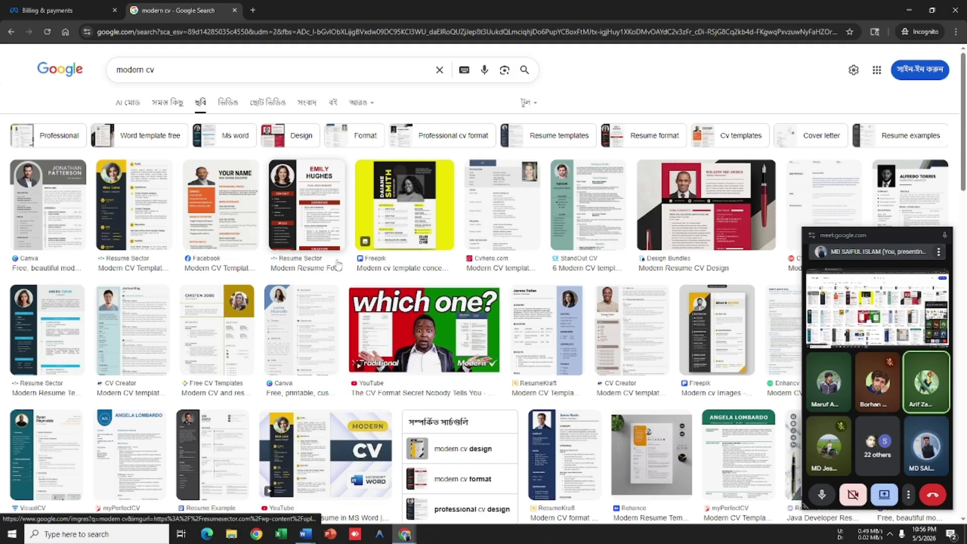
Step: Preview Resume Sector's navy-and-yellow Modern CV Template and close the floating Meet window
click(141, 231)
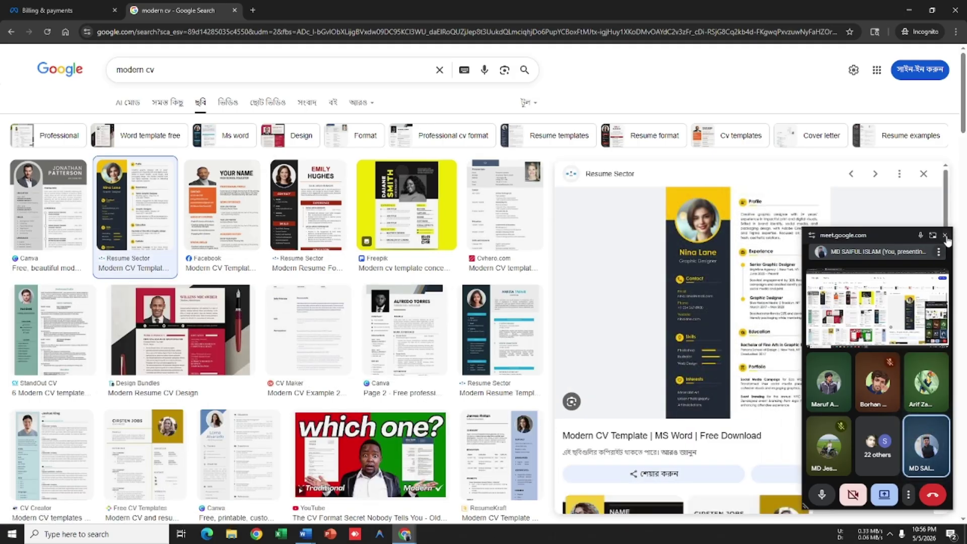
click(945, 236)
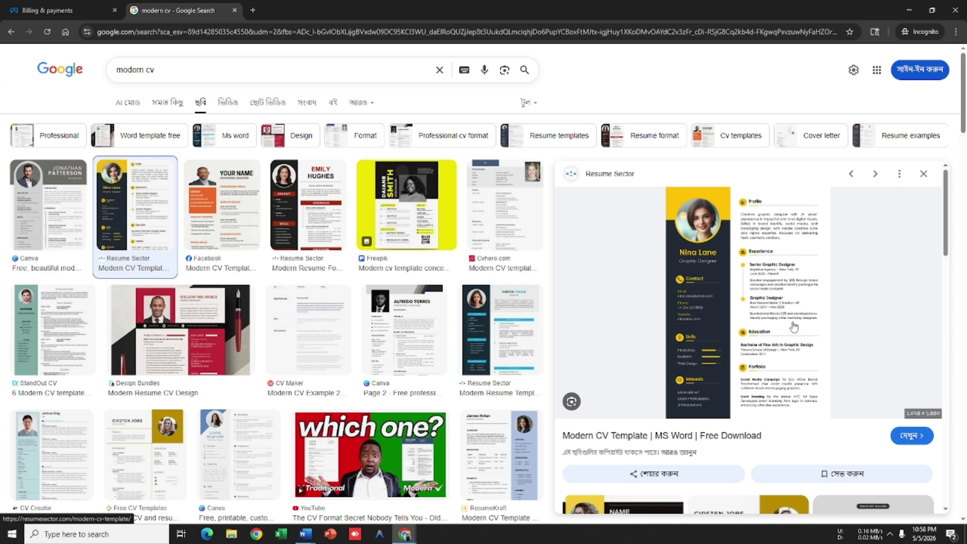
scroll(738, 307, down, 1)
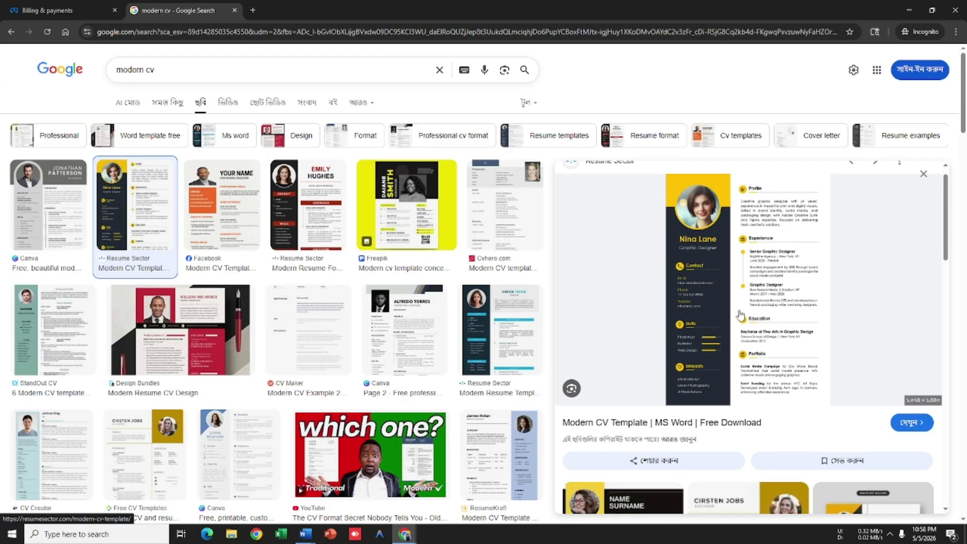
Step: Download the CV template image as Modern-Resume.jpg and open it from Chrome's downloads
right_click(721, 222)
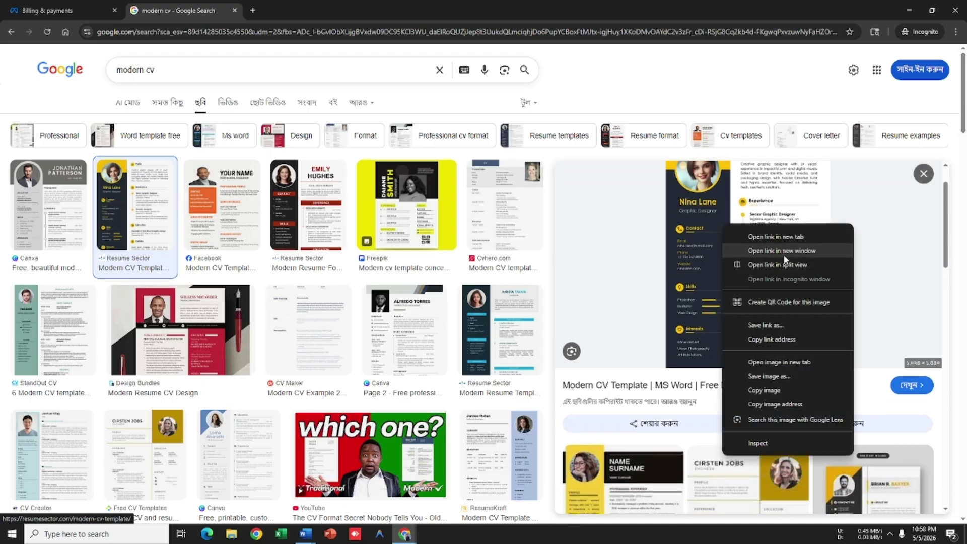
click(771, 377)
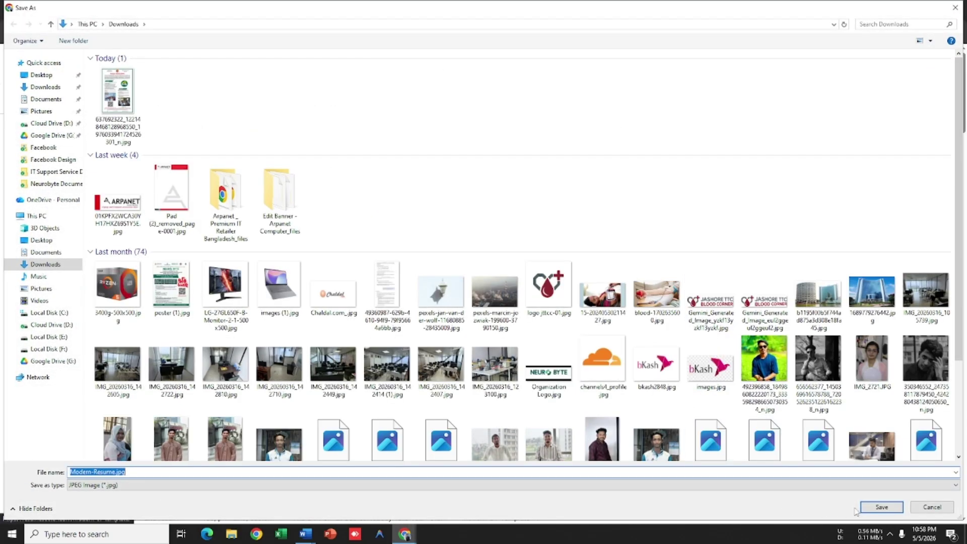
key(Return)
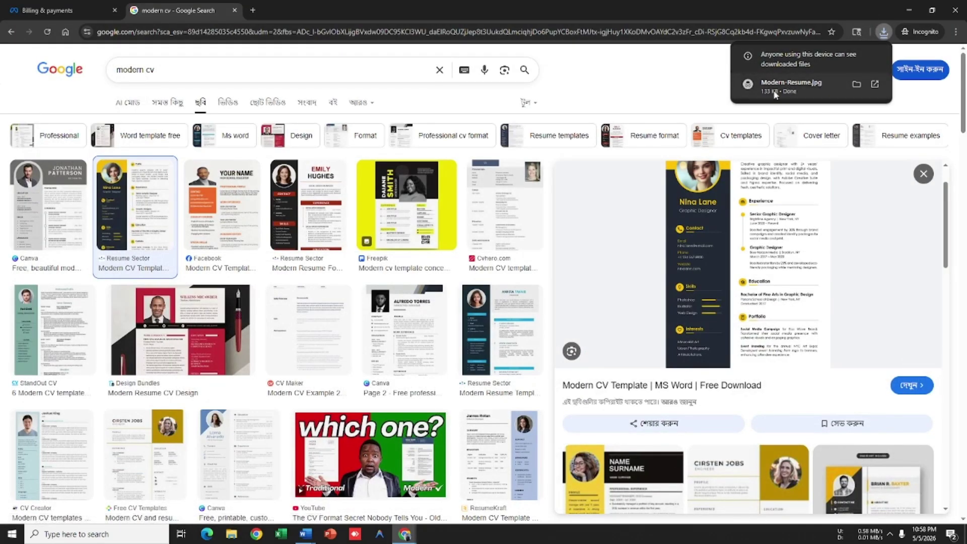
click(787, 86)
Step: Maximize the image viewer, then close all Word windows, discarding changes to every document
click(790, 117)
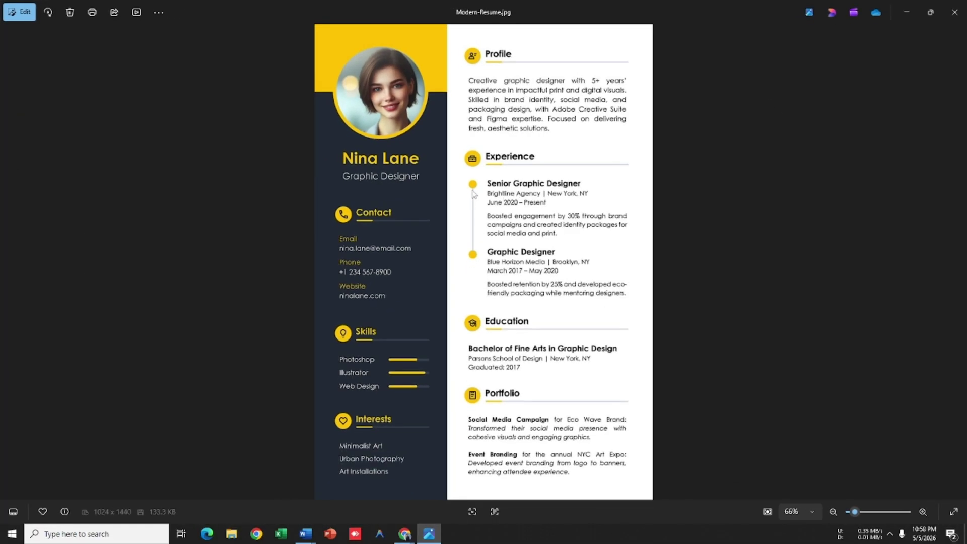
key(alt+Tab)
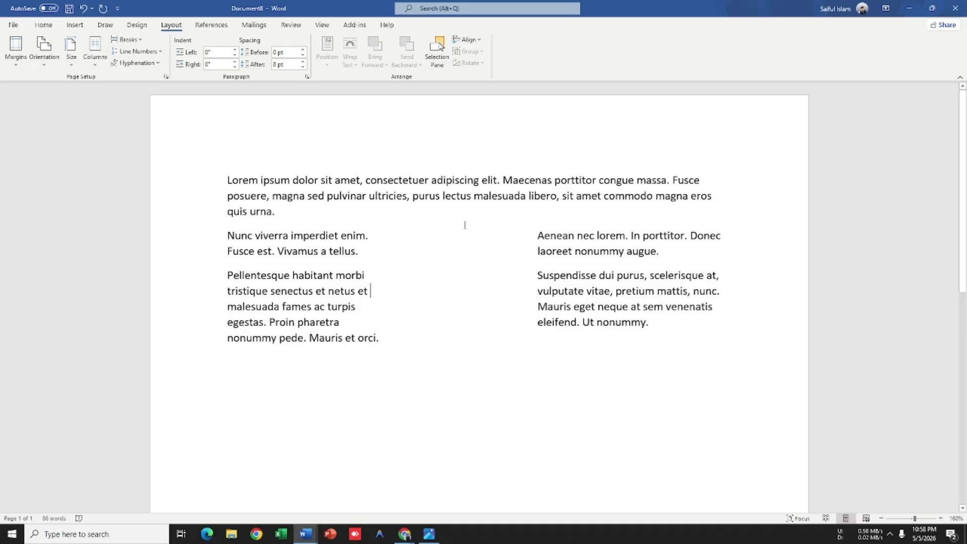
click(956, 8)
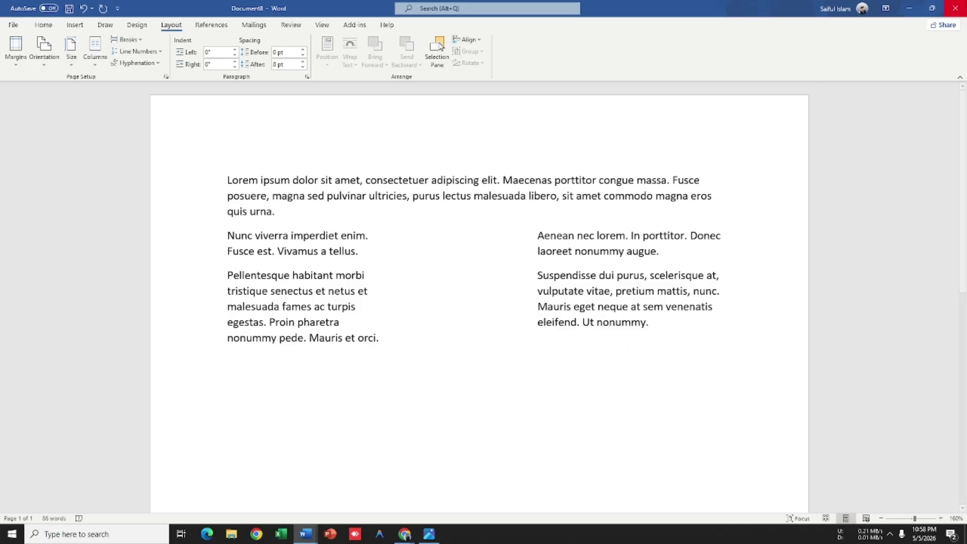
click(526, 324)
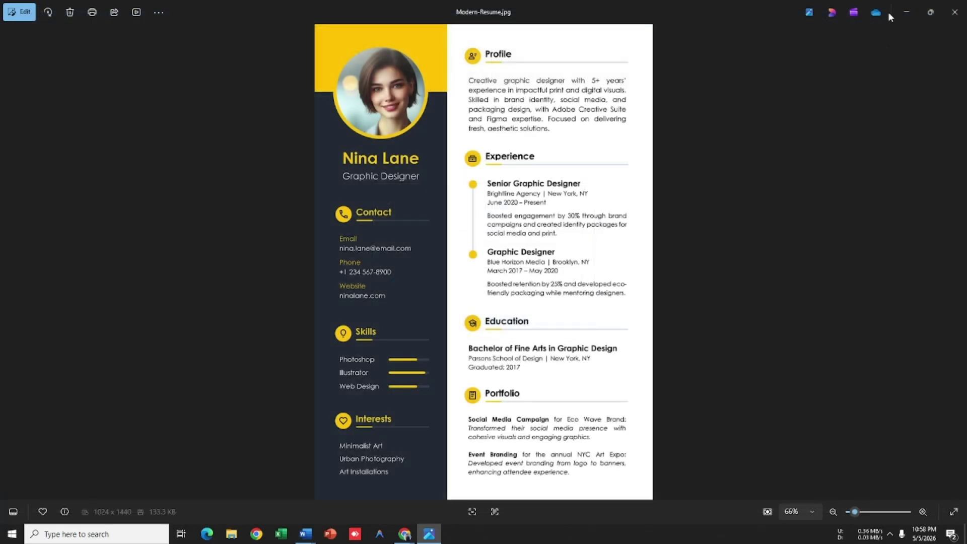
right_click(306, 533)
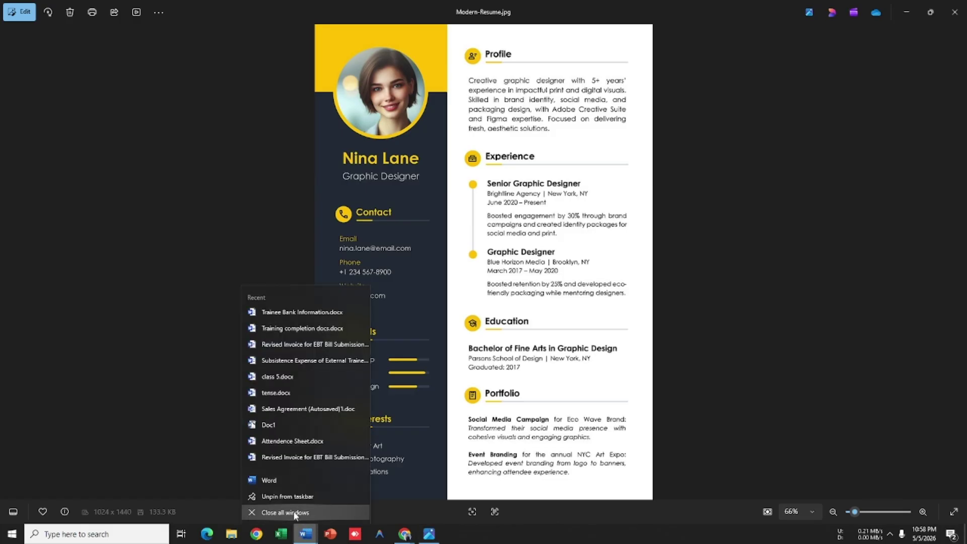
click(282, 513)
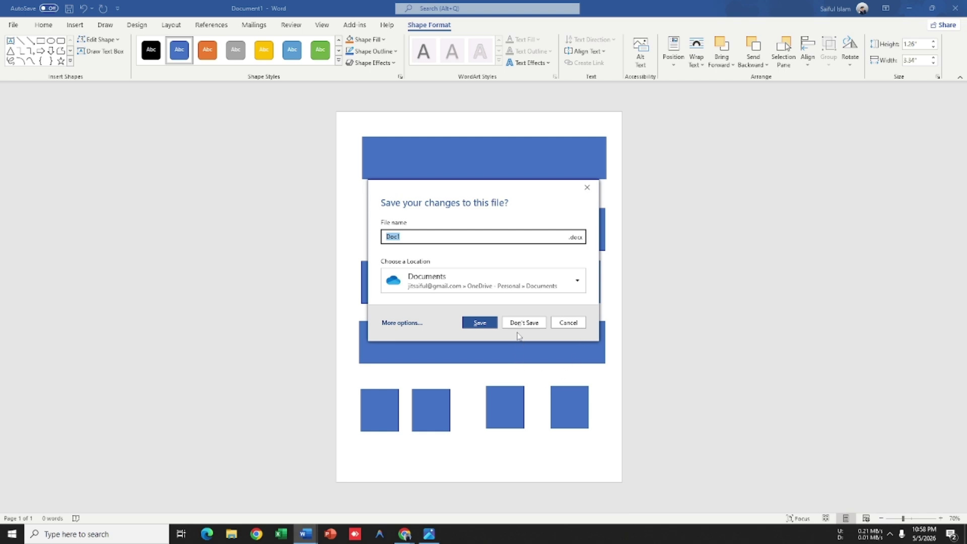
click(524, 323)
click(524, 322)
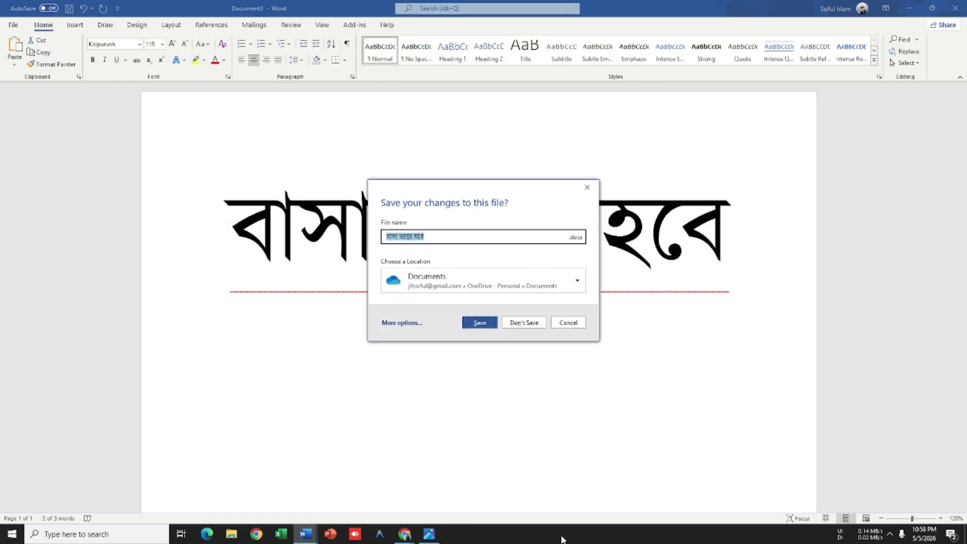
Step: End the remaining Microsoft Word process in Task Manager, then close Task Manager
right_click(563, 533)
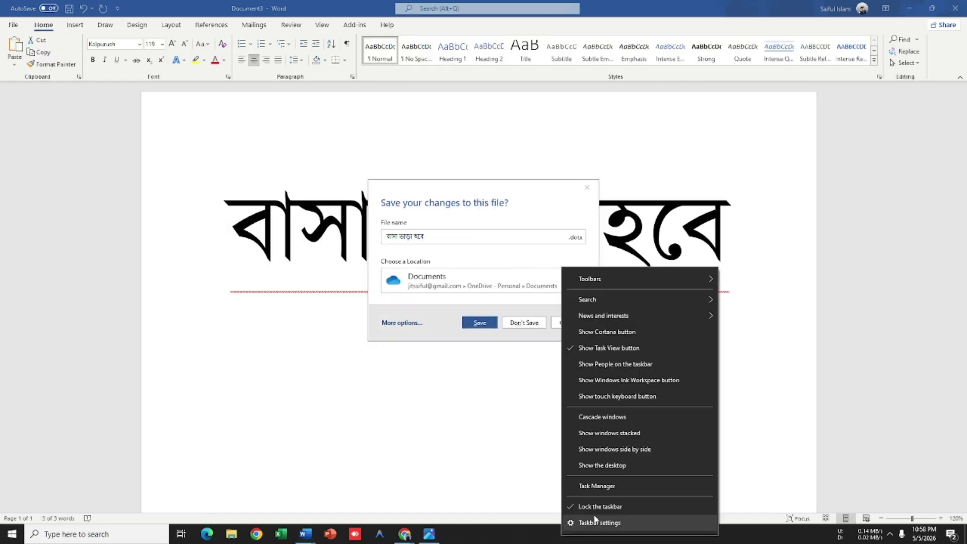
click(623, 486)
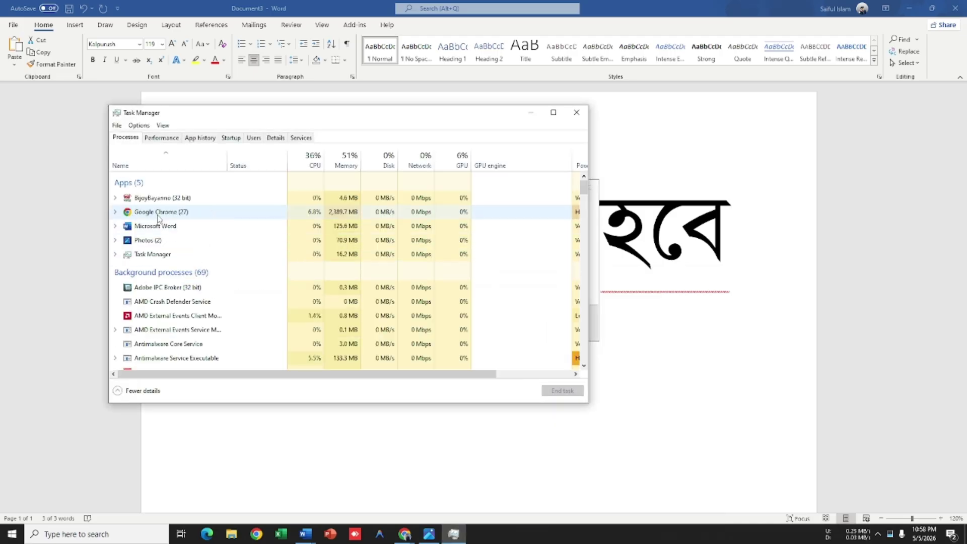
right_click(152, 227)
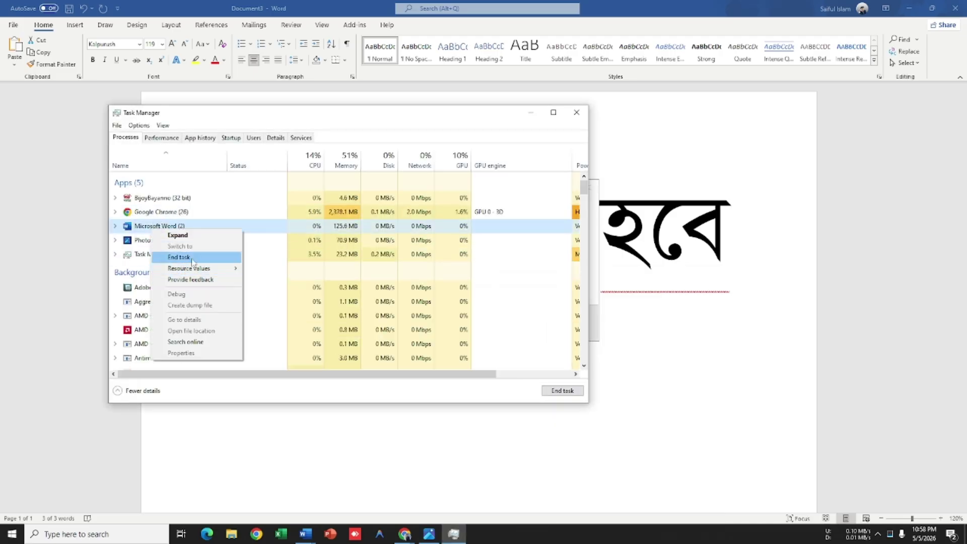
click(179, 258)
click(561, 392)
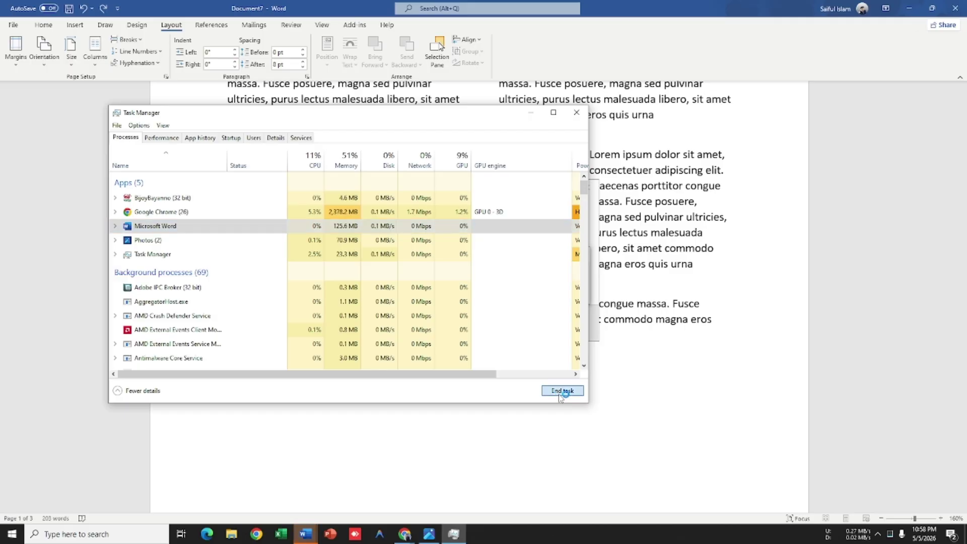
click(577, 112)
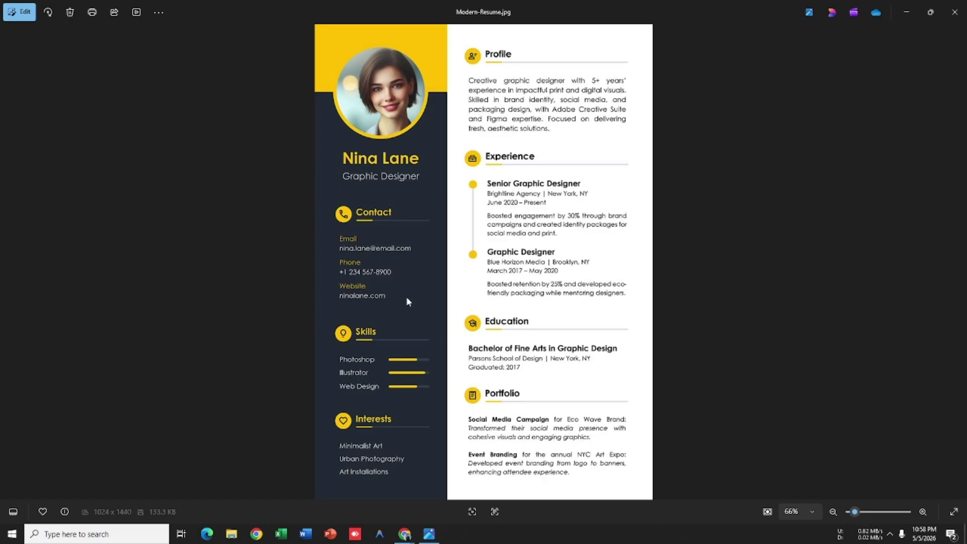
mouse_move(405, 533)
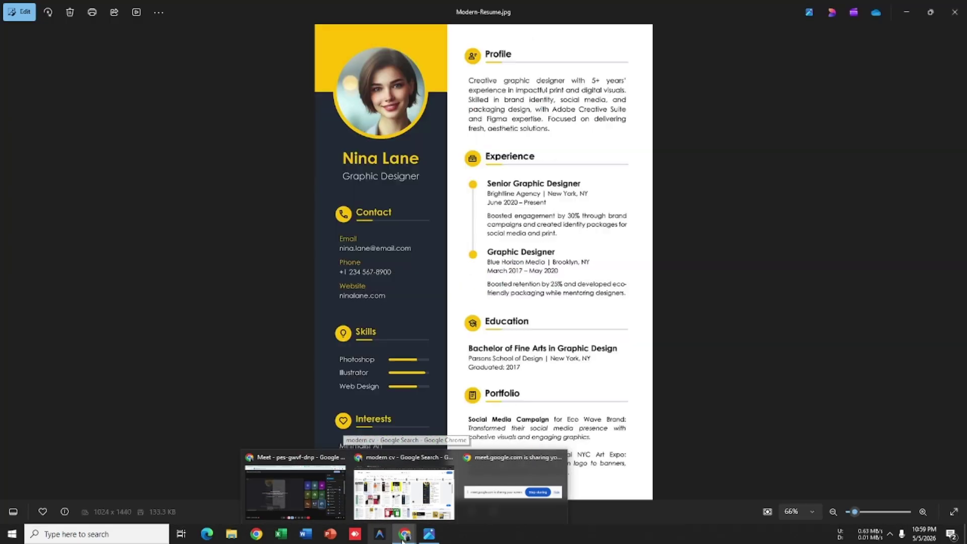
click(320, 493)
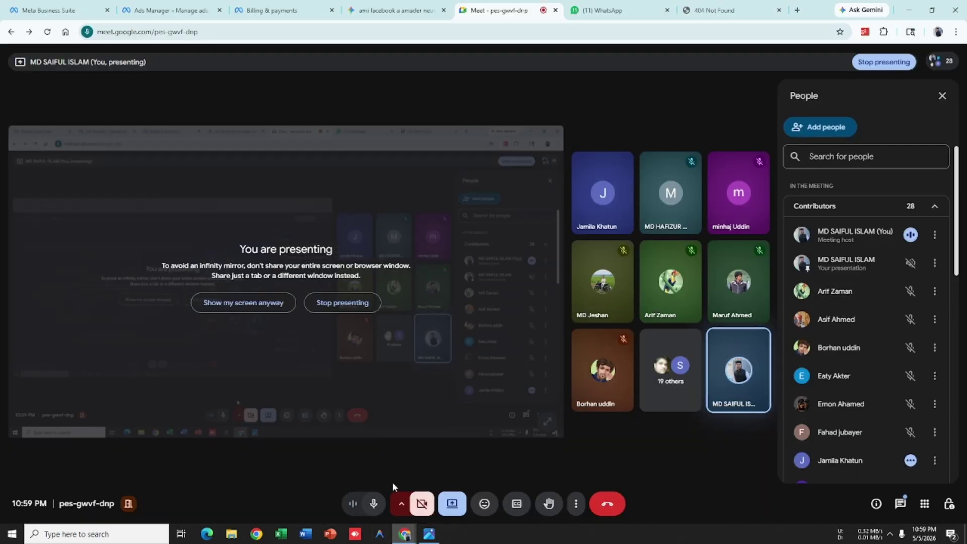
click(372, 504)
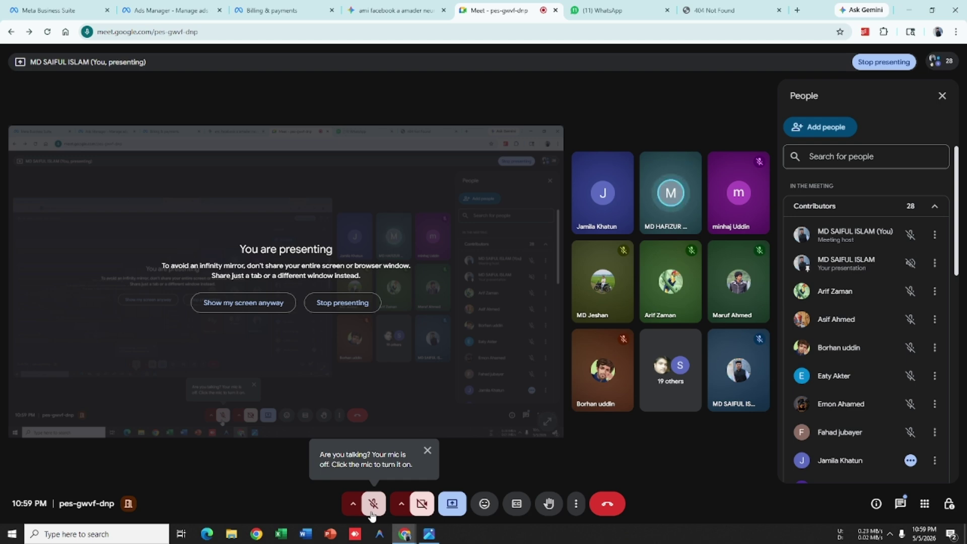
click(373, 507)
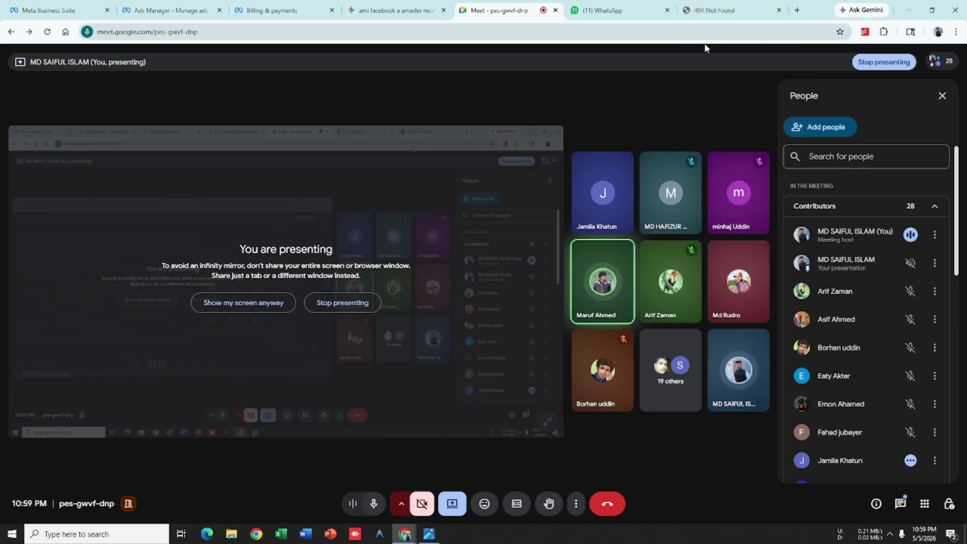
click(918, 13)
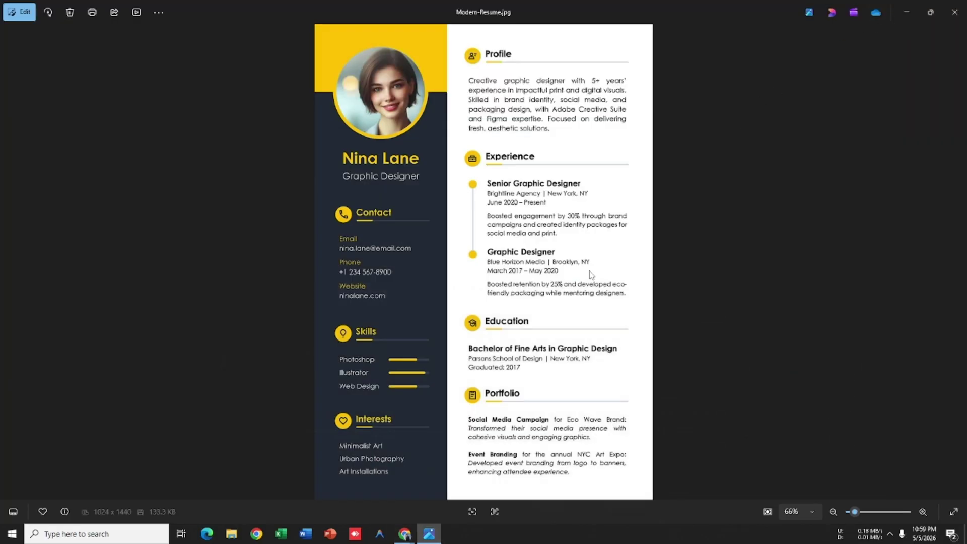
Step: Relaunch Word and delete the large Bengali line from the recovered Document3
click(312, 535)
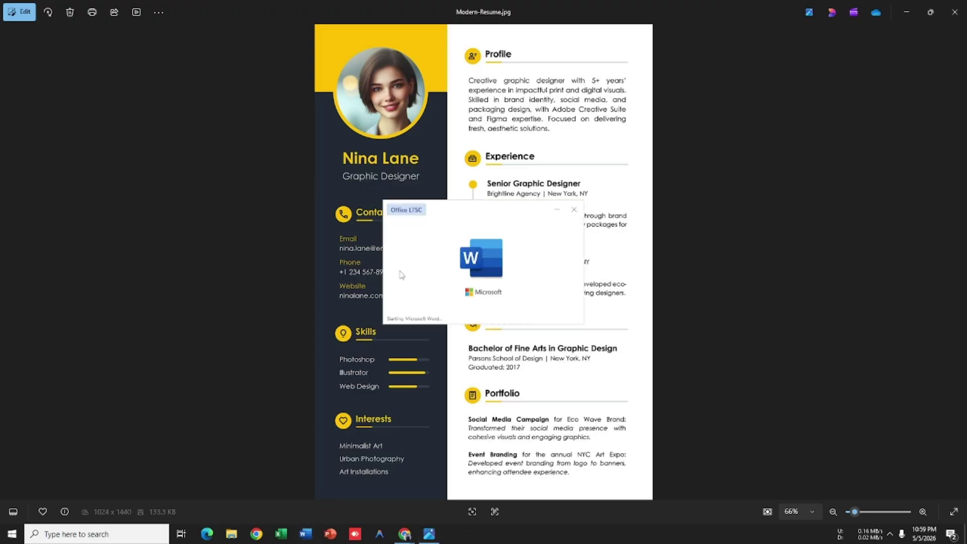
scroll(512, 242, down, 20)
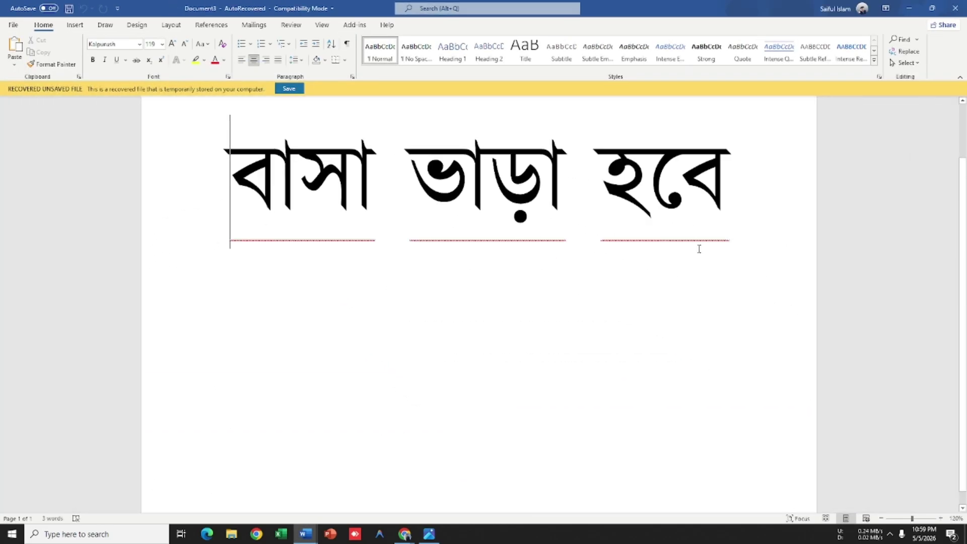
drag(699, 249, 86, 190)
scroll(324, 265, up, 3)
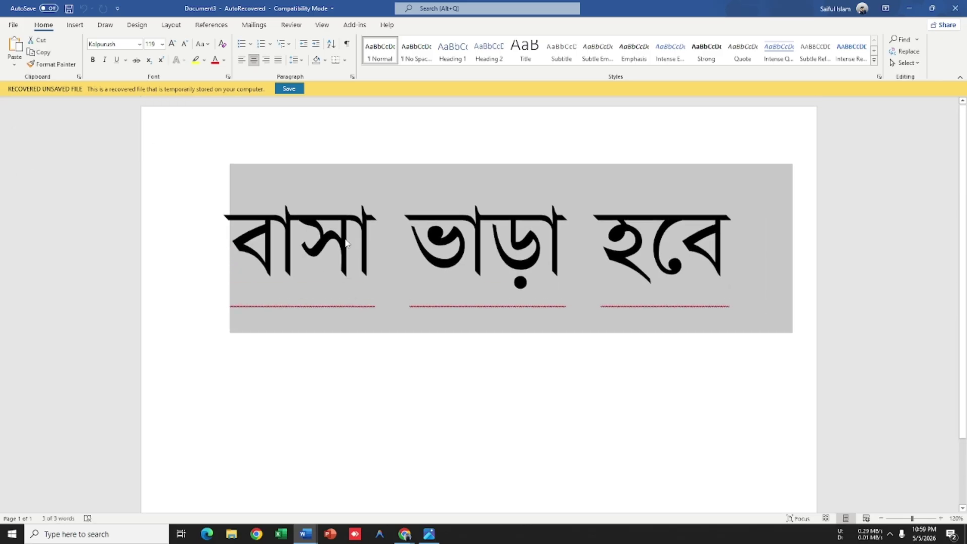
key(Delete)
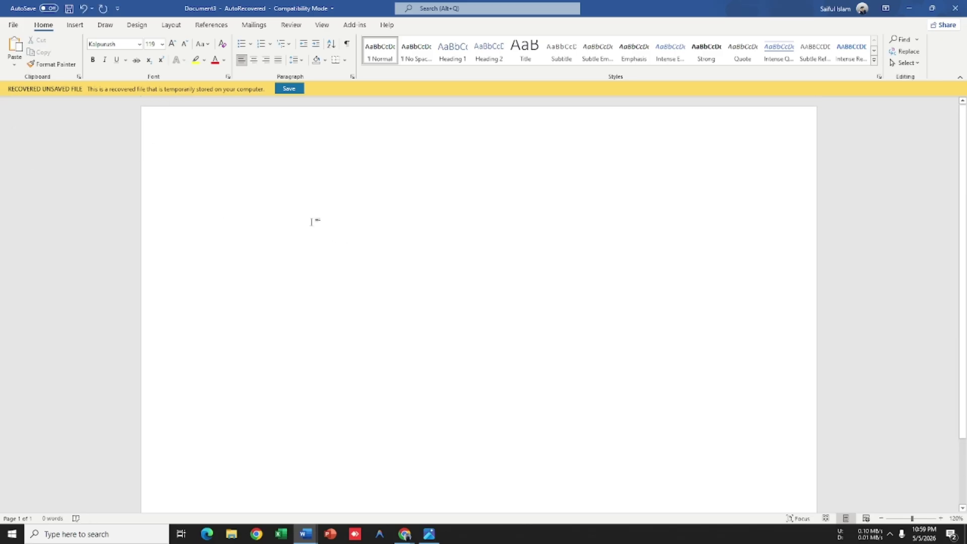
scroll(319, 221, down, 4)
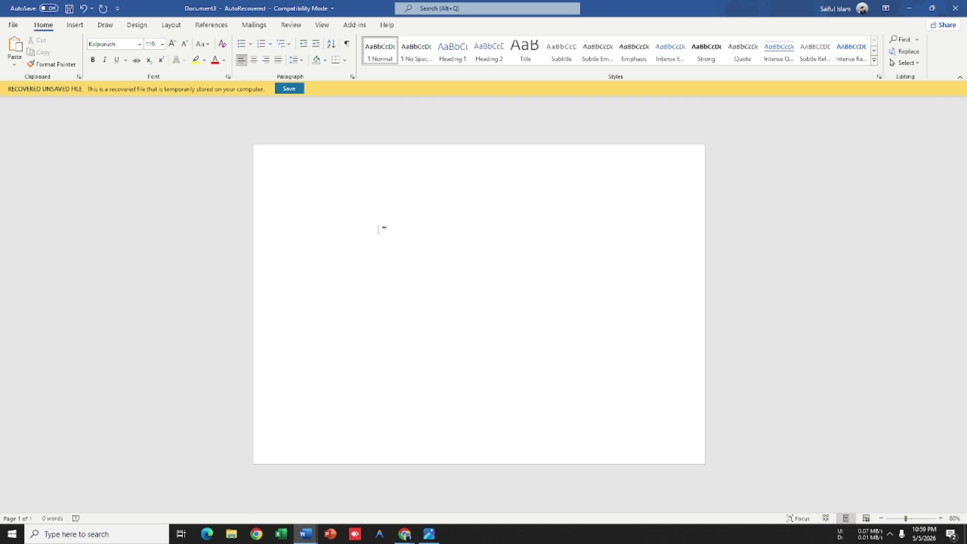
Step: Keep the page at A4 paper size in portrait orientation
click(172, 25)
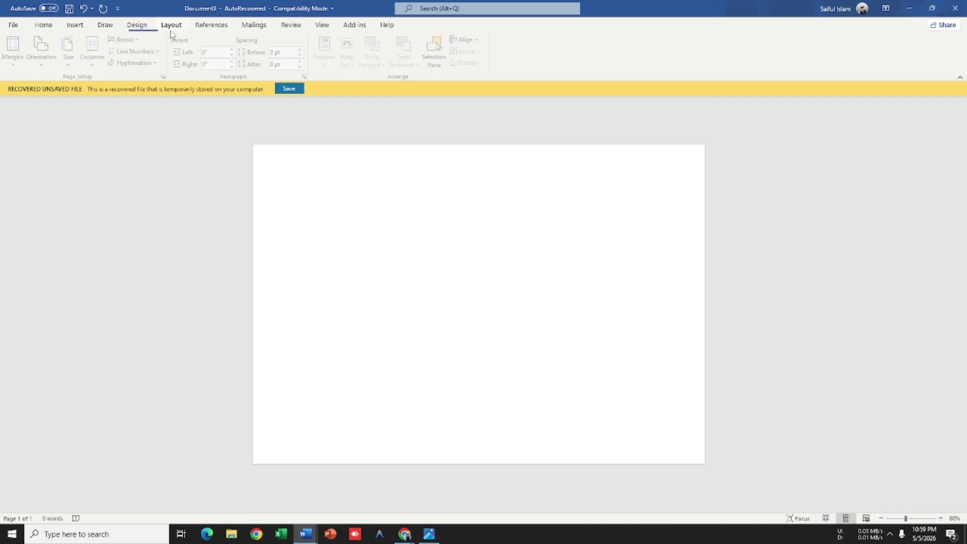
click(93, 60)
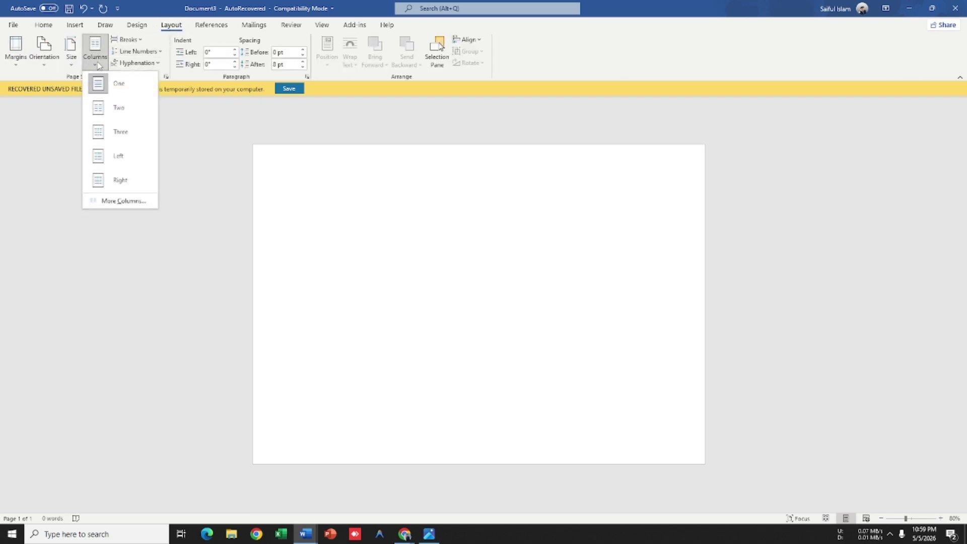
click(67, 61)
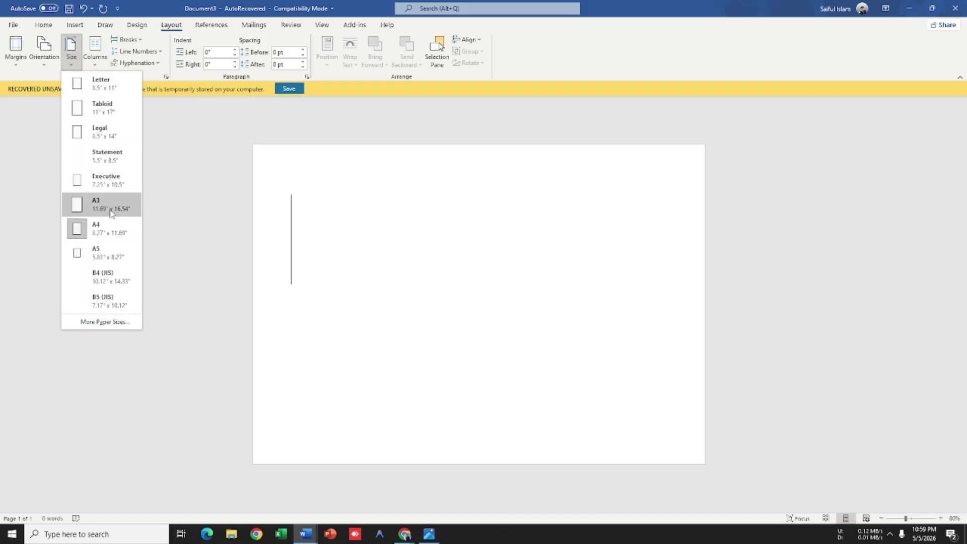
click(104, 229)
click(44, 51)
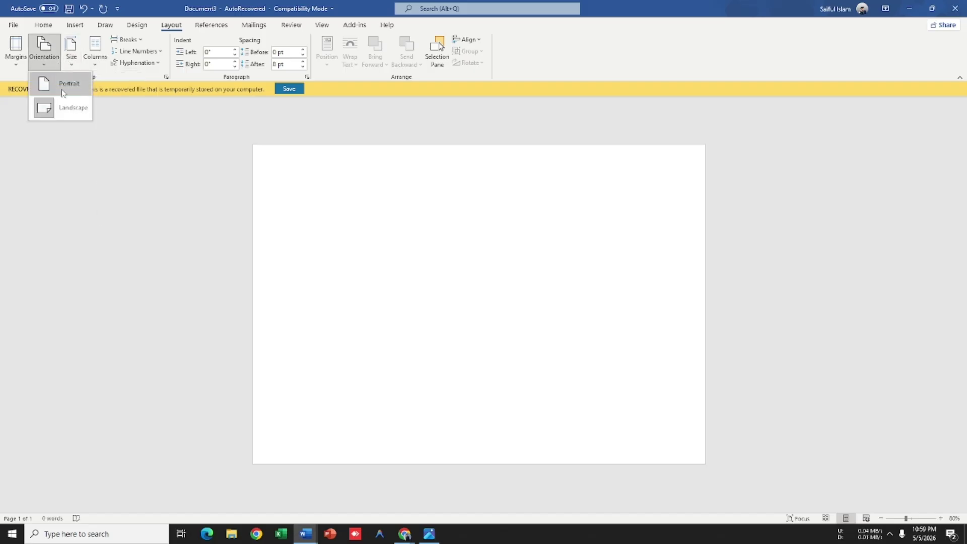
click(63, 92)
scroll(356, 172, down, 2)
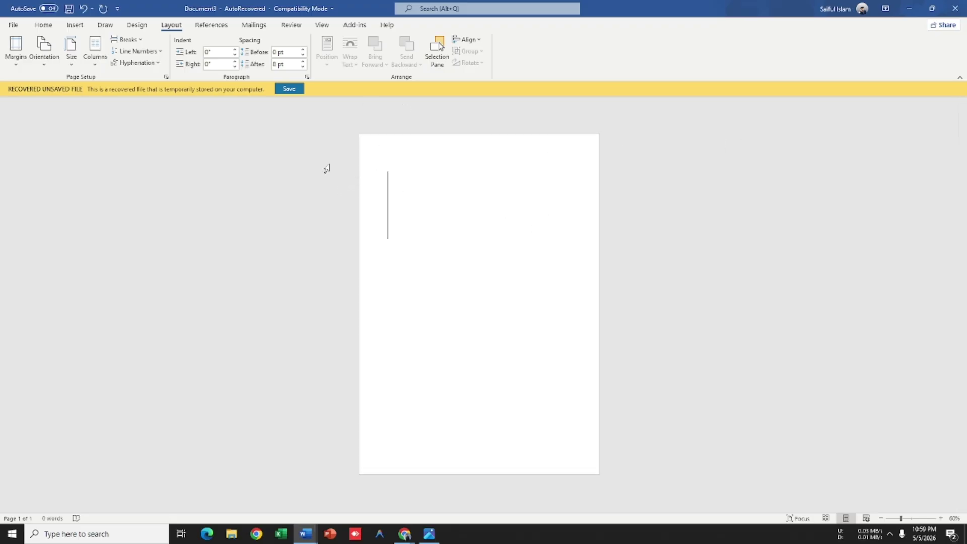
Step: Look at the Insert table grid without inserting, then place the caret on the empty page
click(75, 25)
click(87, 60)
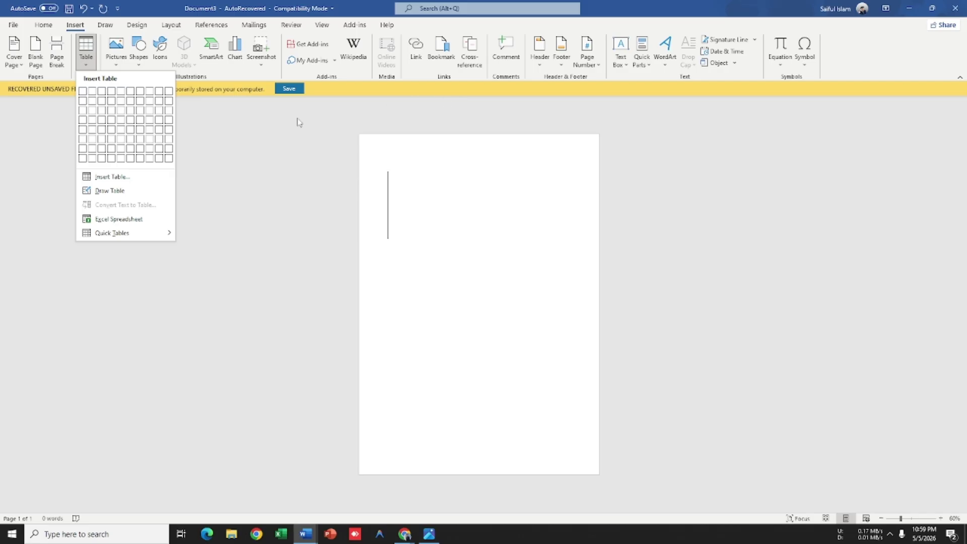
scroll(489, 249, up, 2)
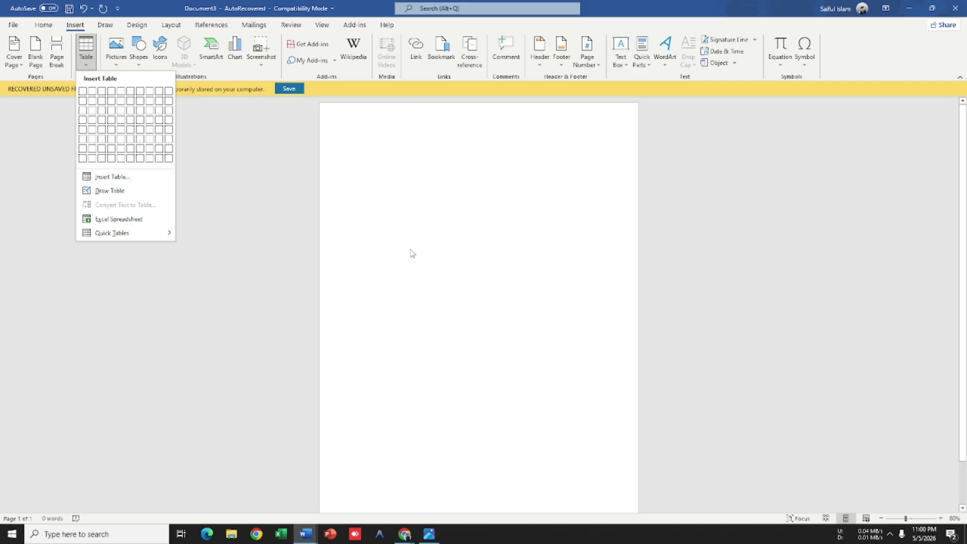
scroll(391, 222, up, 4)
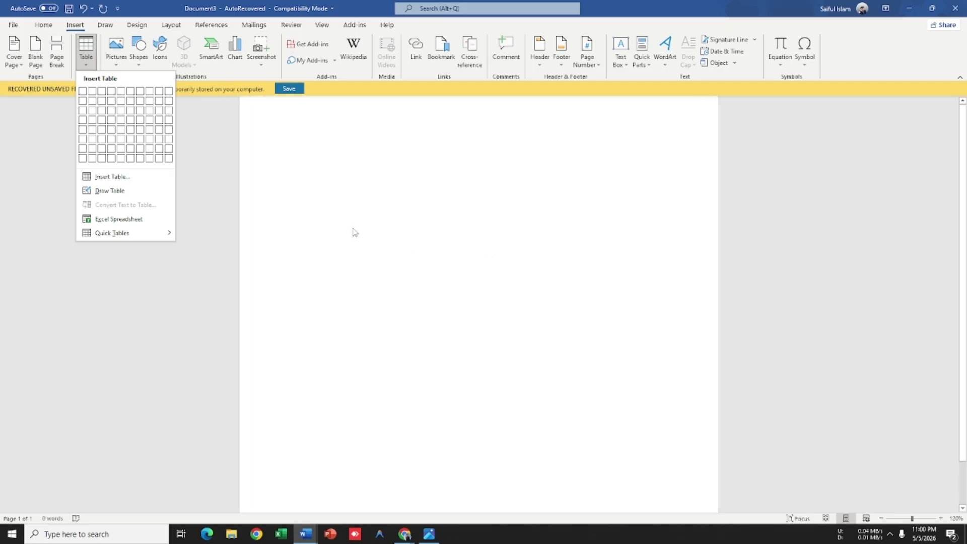
click(324, 254)
drag(310, 181, 368, 267)
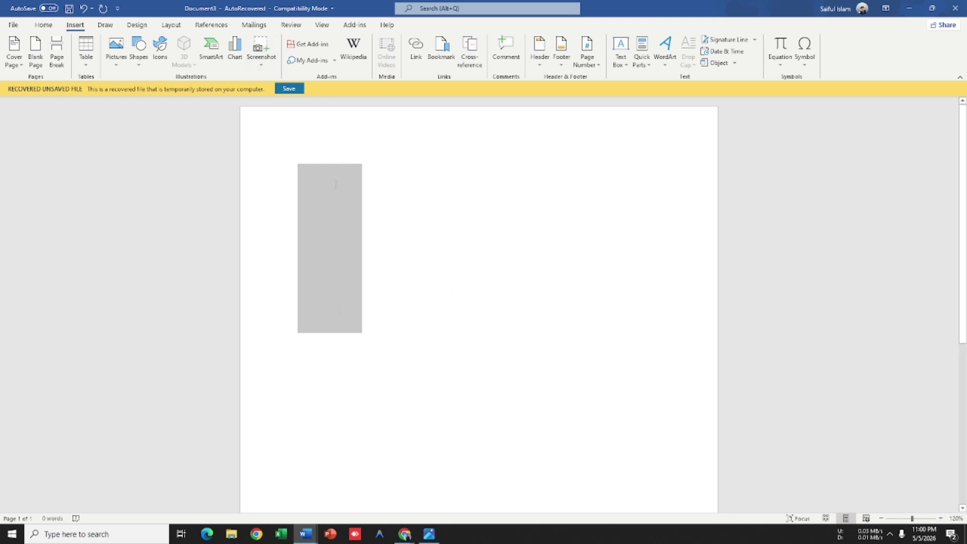
click(336, 184)
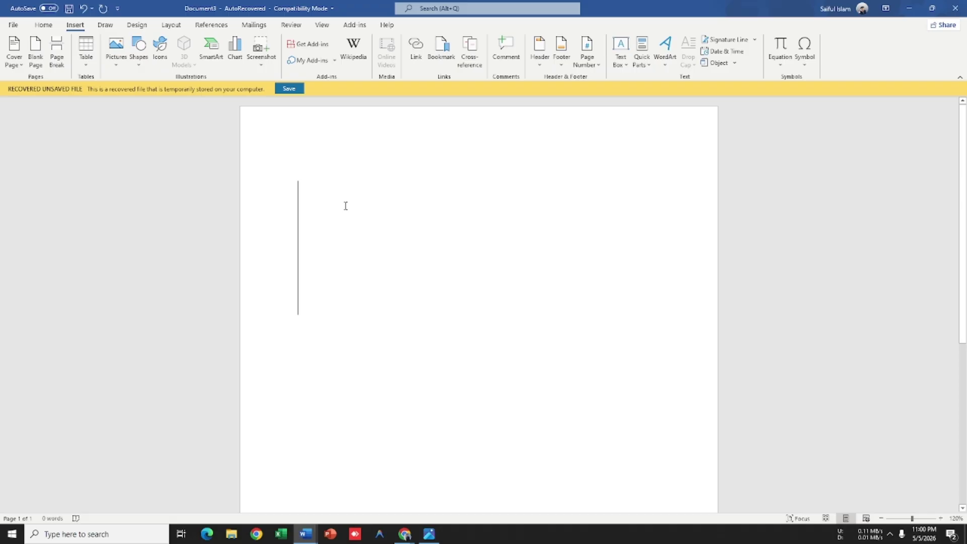
Step: Dismiss the AutoSave explanation and set the font size to 14 on the empty page
click(48, 9)
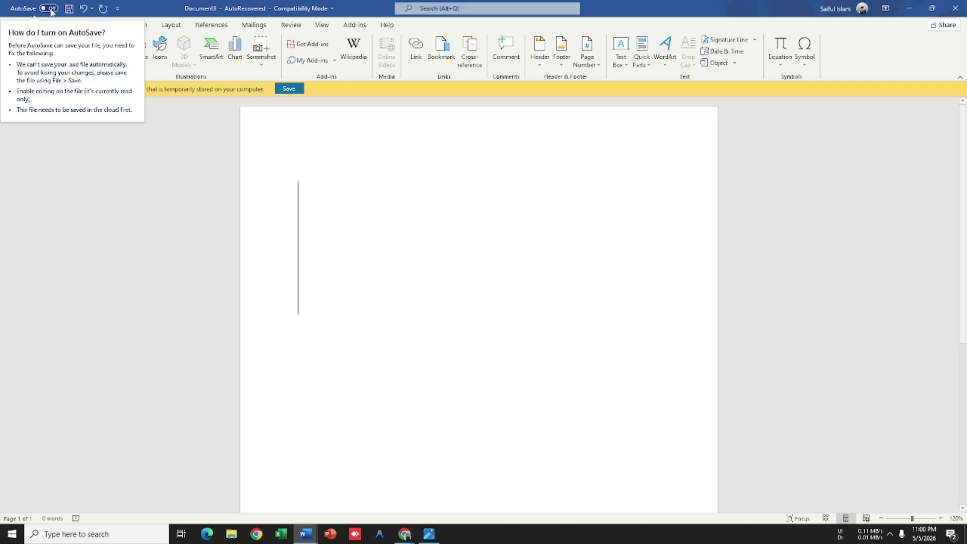
click(137, 24)
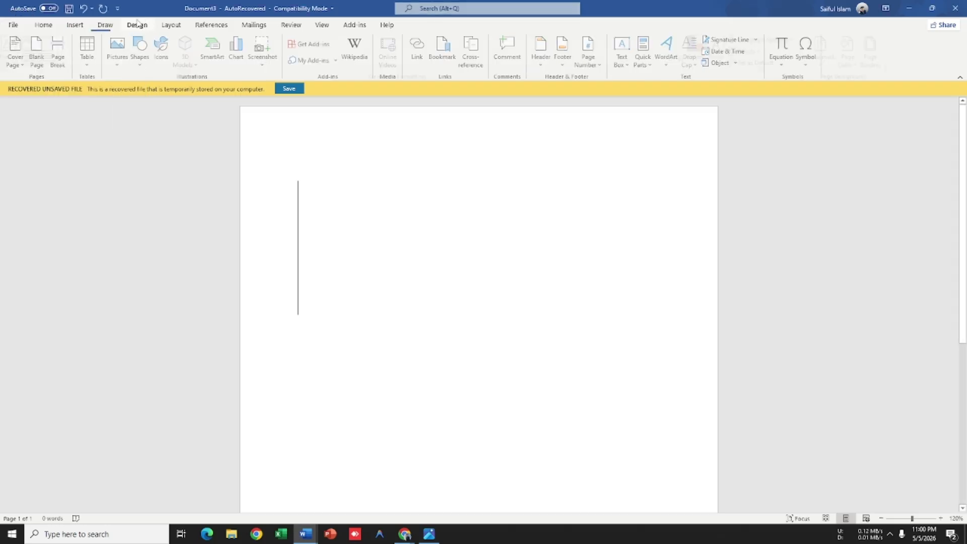
click(44, 25)
click(151, 43)
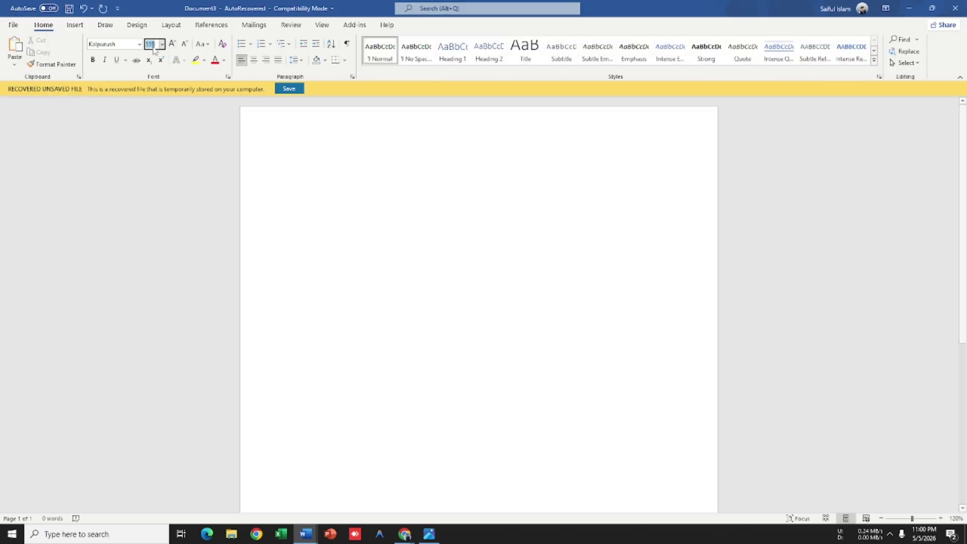
text(1)
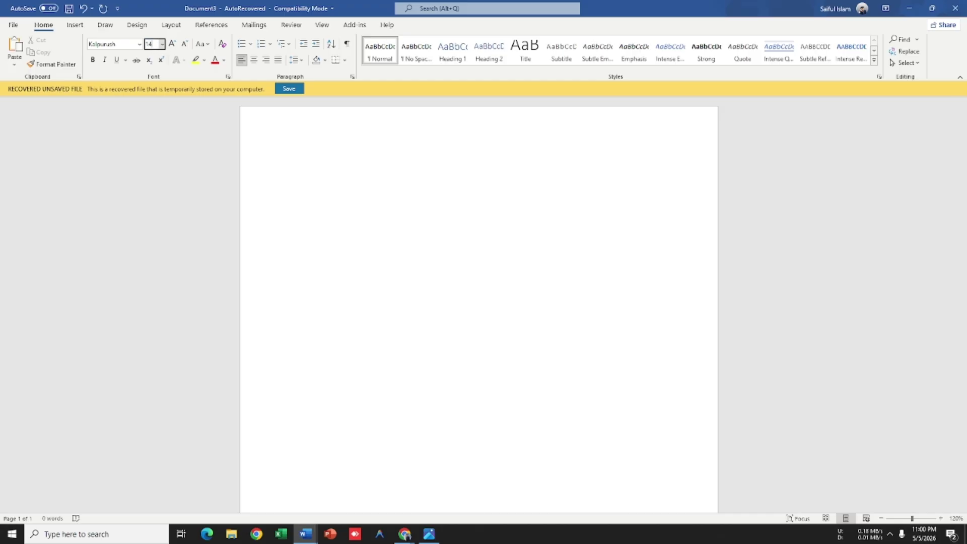
key(Return)
scroll(432, 209, down, 2)
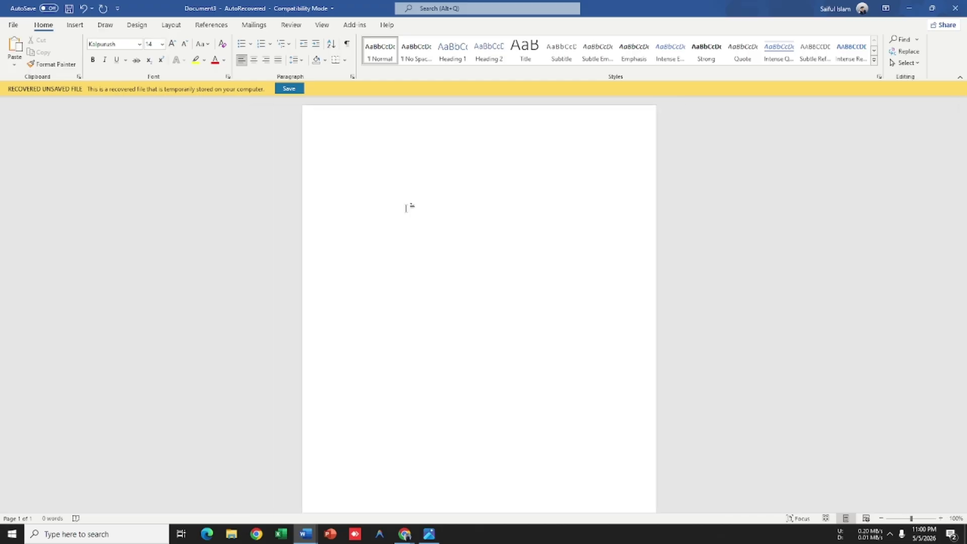
key(alt+Tab)
key(alt+Tab)
key(alt+Tab)
key(alt+Tab)
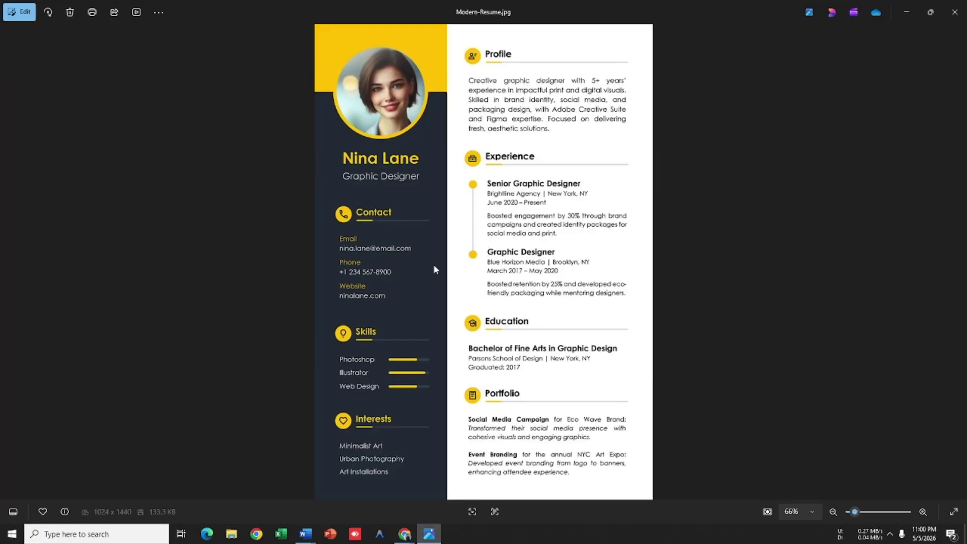
Step: Choose the Left preset in More Columns: 1.76" and 4.01" columns, 0.5" apart
key(alt+Tab)
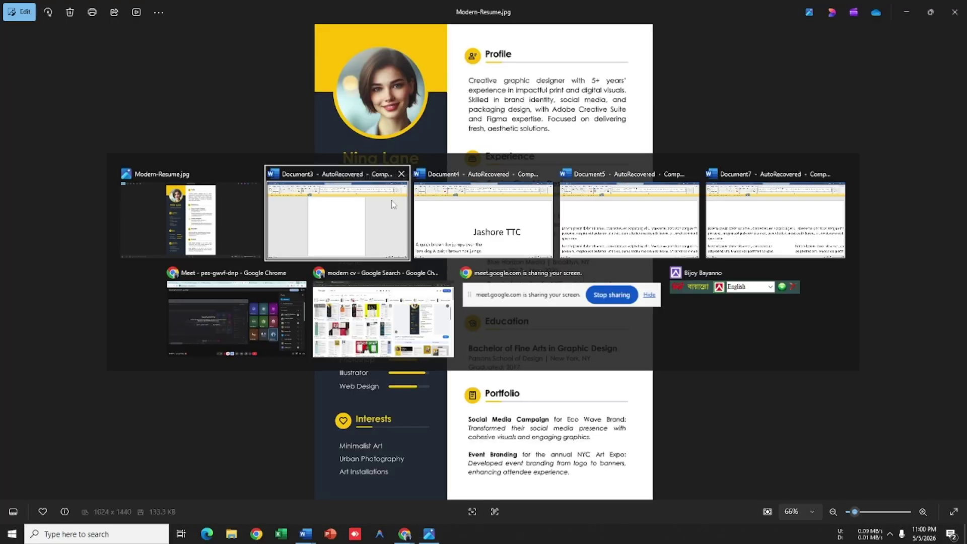
click(393, 204)
click(171, 25)
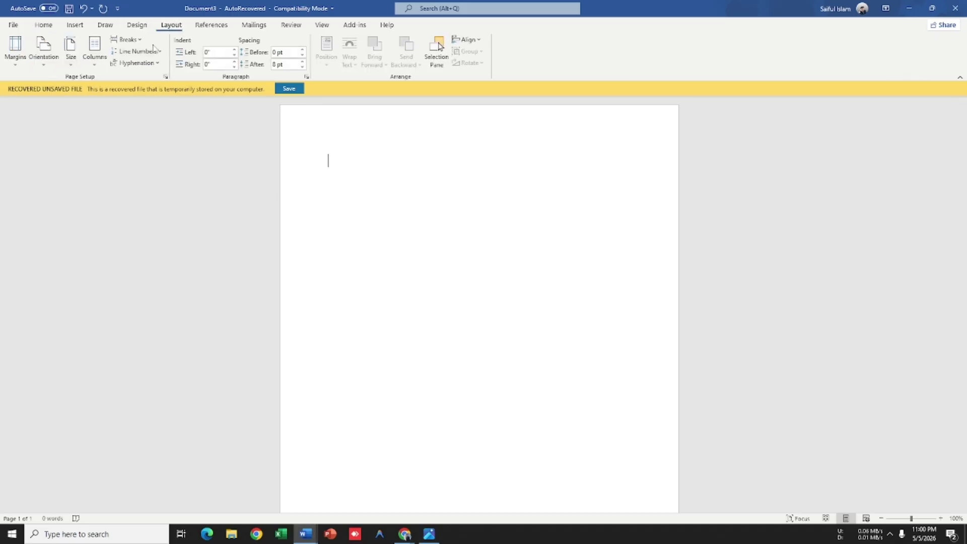
click(92, 69)
click(121, 198)
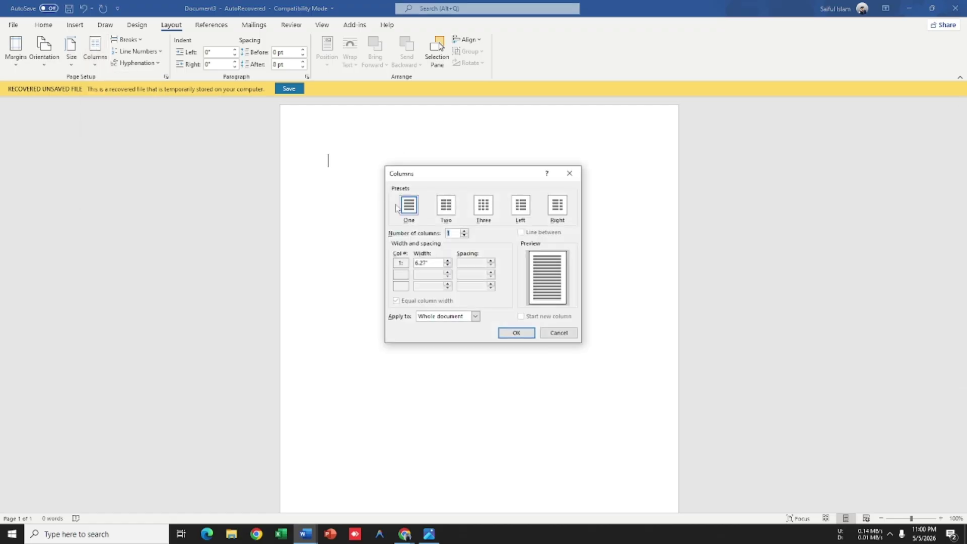
click(522, 209)
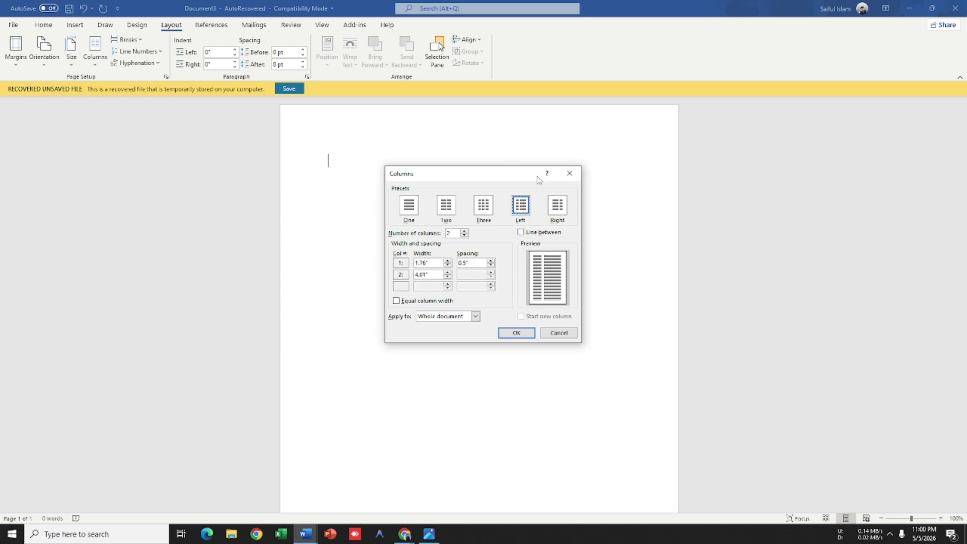
Step: Apply the two-column layout, then type the candidate's name and the title Graphic Design
click(520, 331)
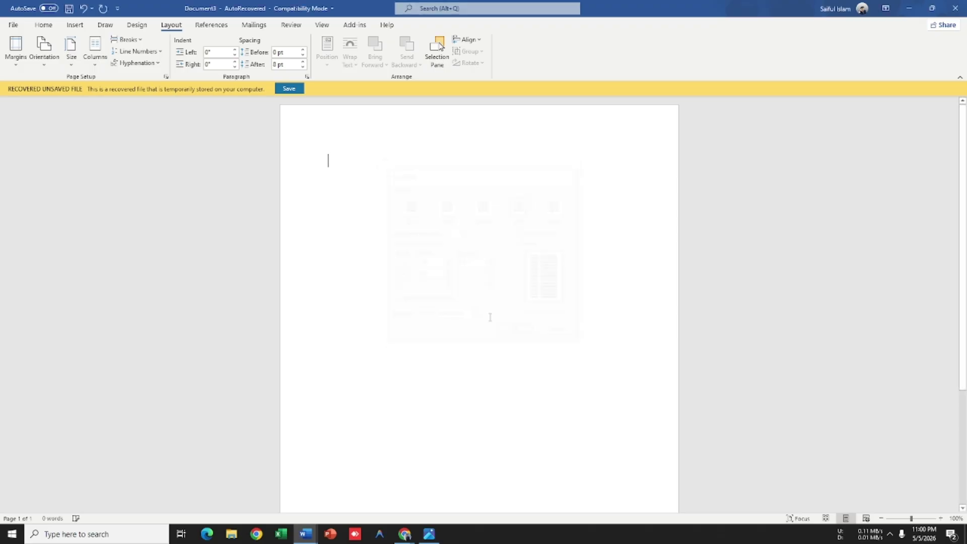
key(alt+Tab)
key(alt+Tab)
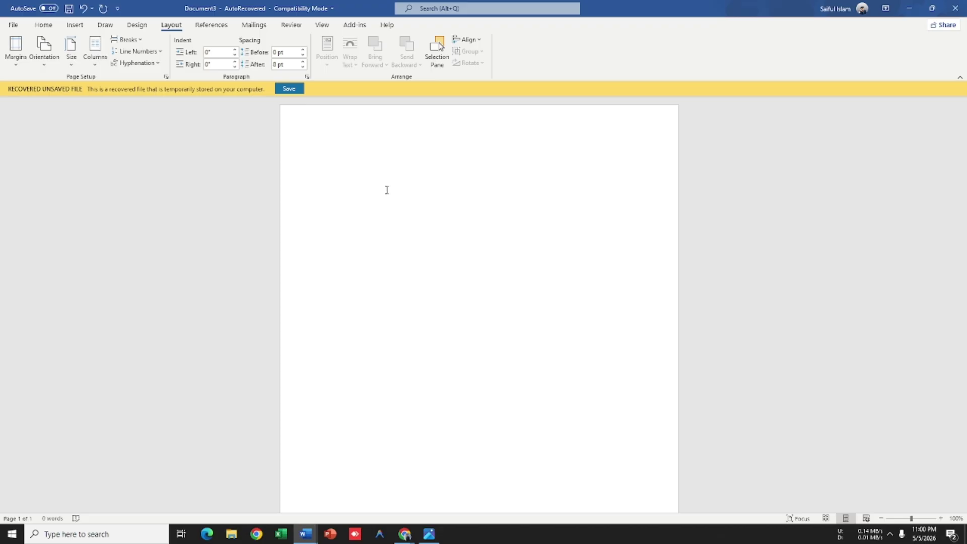
key(alt+Tab)
key(alt+Tab)
text(Ni)
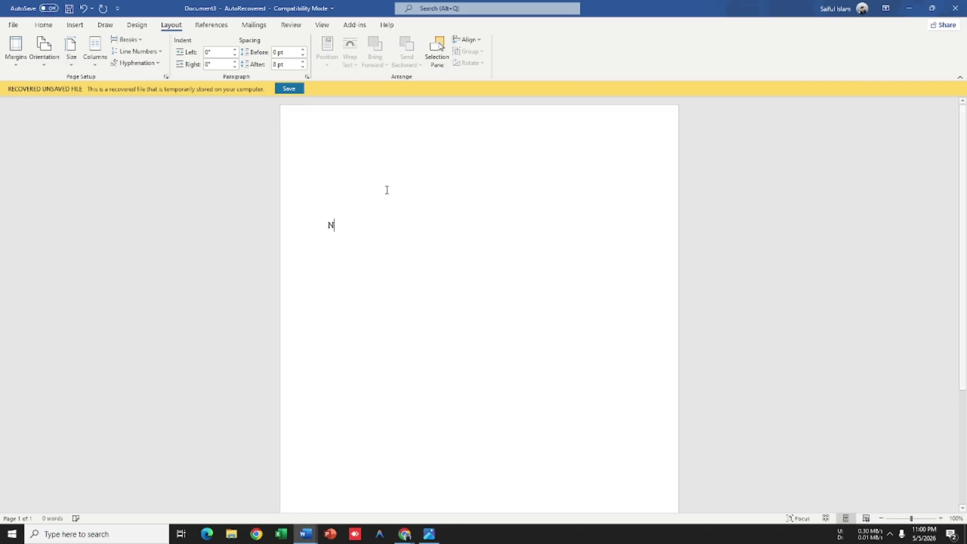
key(BackSpace)
key(BackSpace)
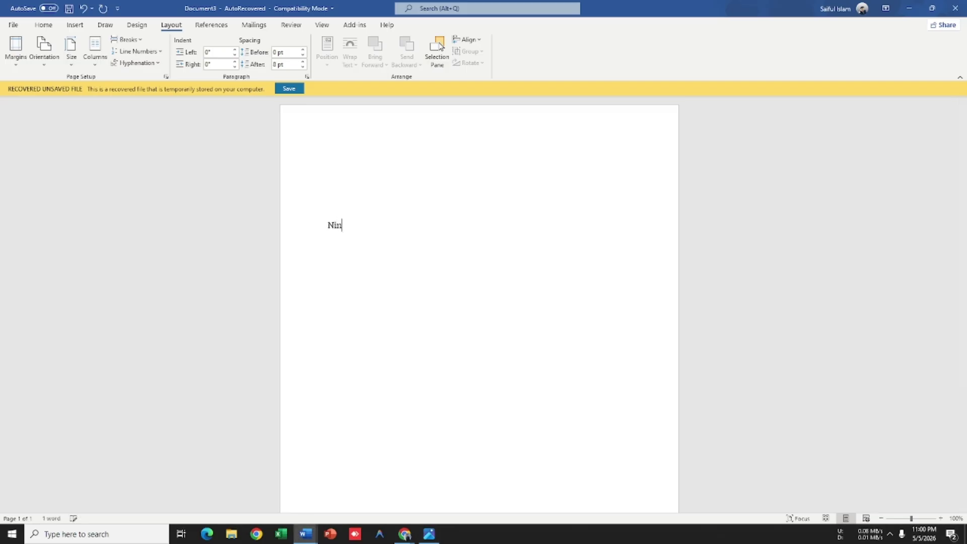
text(na Lane)
key(alt+Tab)
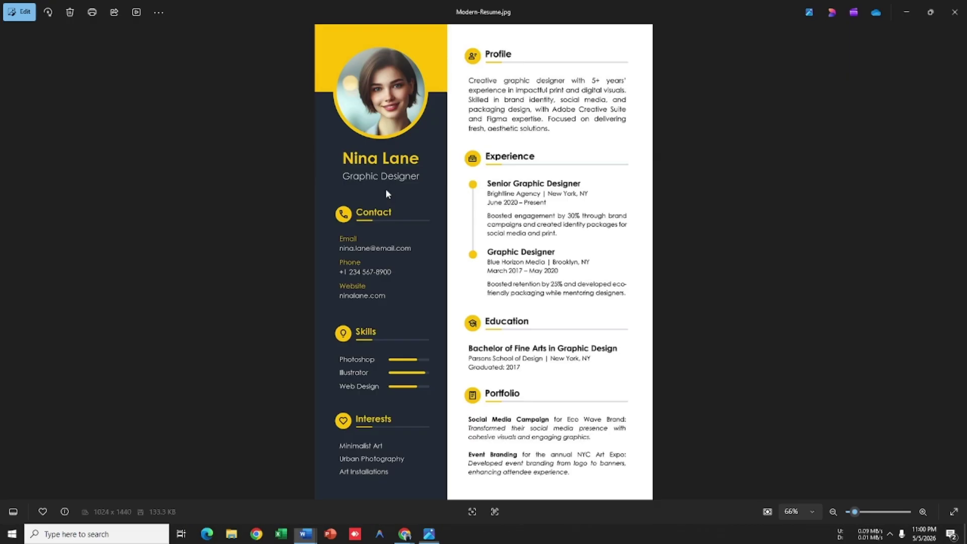
key(alt+Tab)
key(Return)
text(Grap)
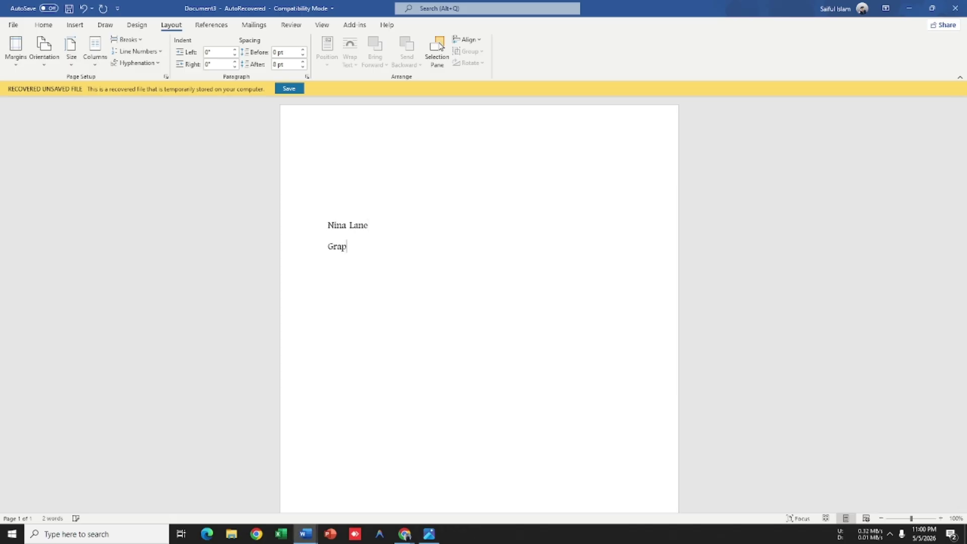
text(hic Design)
Step: Add a Contact heading with an Email label beneath it
key(alt+Tab)
key(alt+Tab)
key(Return)
text(Contact)
key(alt+Tab)
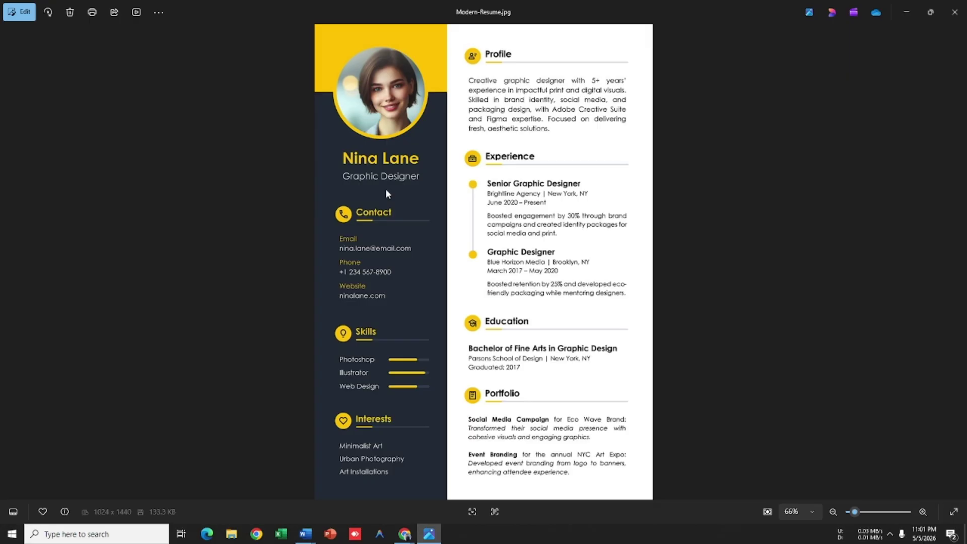
key(alt+Tab)
key(Return)
text(Email)
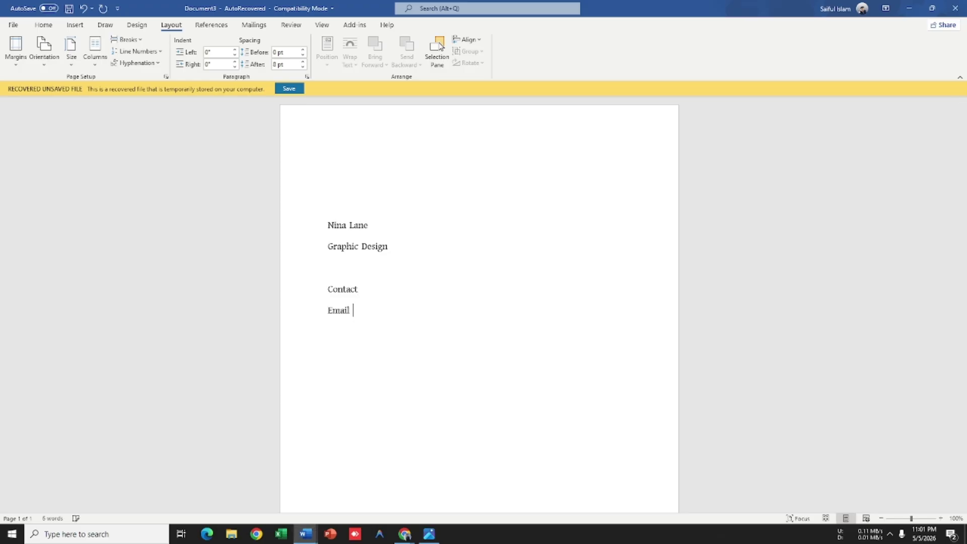
key(alt+Tab)
Step: Type the sample email address under the Email label, fixing typos along the way
key(alt+Tab)
key(Return)
key(BackSpace)
key(BackSpace)
key(BackSpace)
key(BackSpace)
key(alt+Tab)
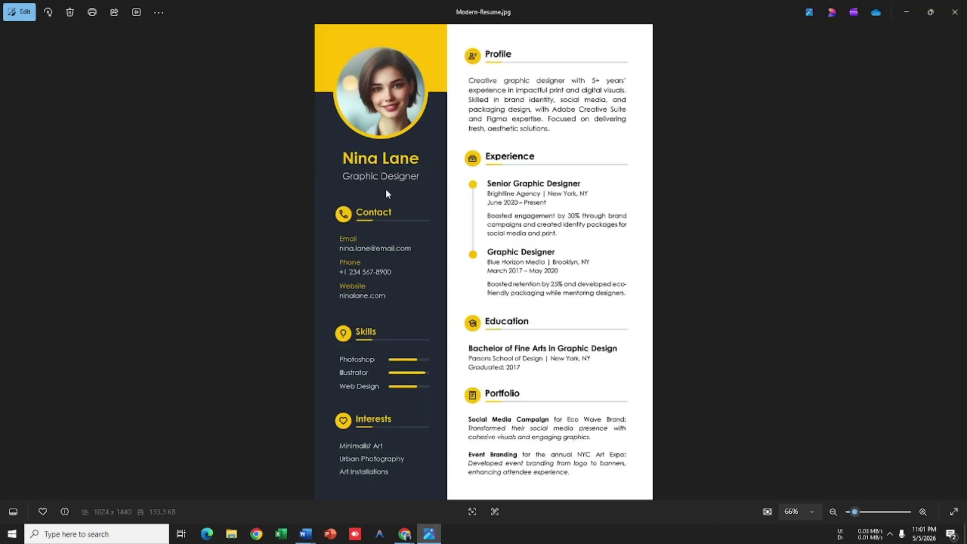
key(alt+Tab)
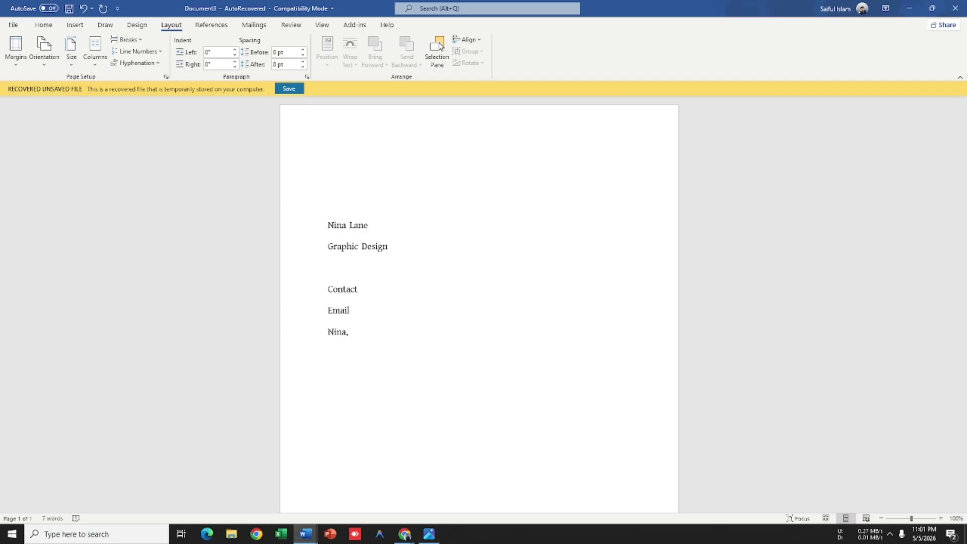
key(alt+Tab)
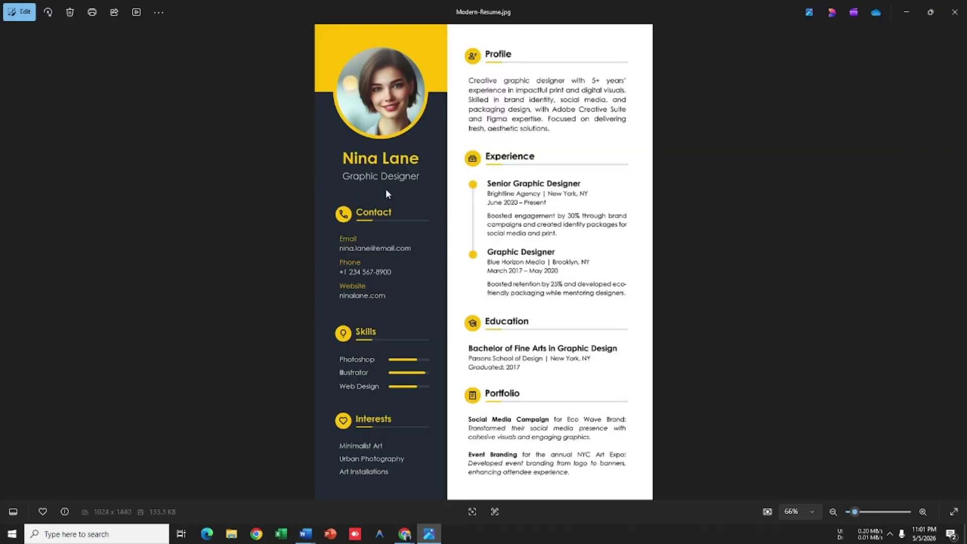
key(alt+Tab)
key(BackSpace)
key(Return)
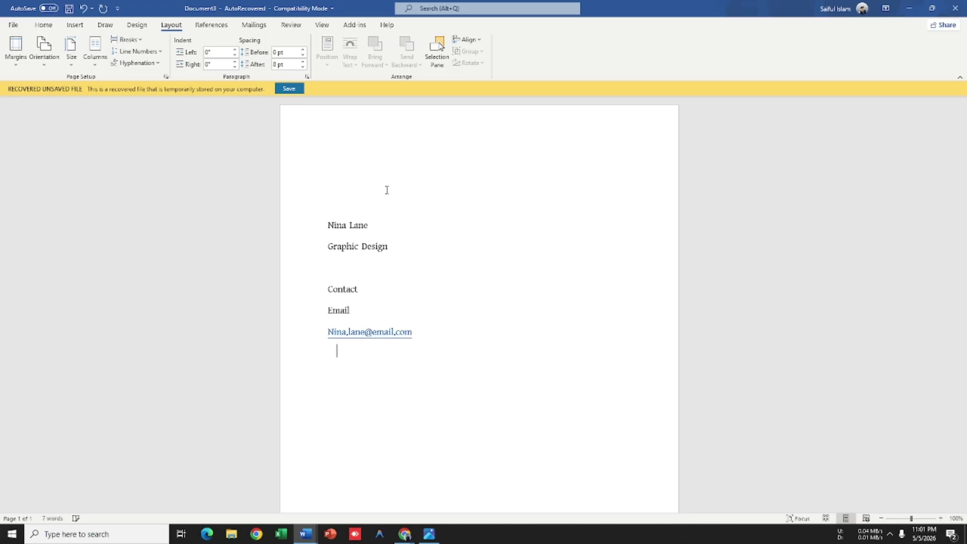
Step: Add a Phone label with the sample phone number beneath it
key(alt+Tab)
key(alt+Tab)
text(Phoe)
key(BackSpace)
text(ne)
key(Return)
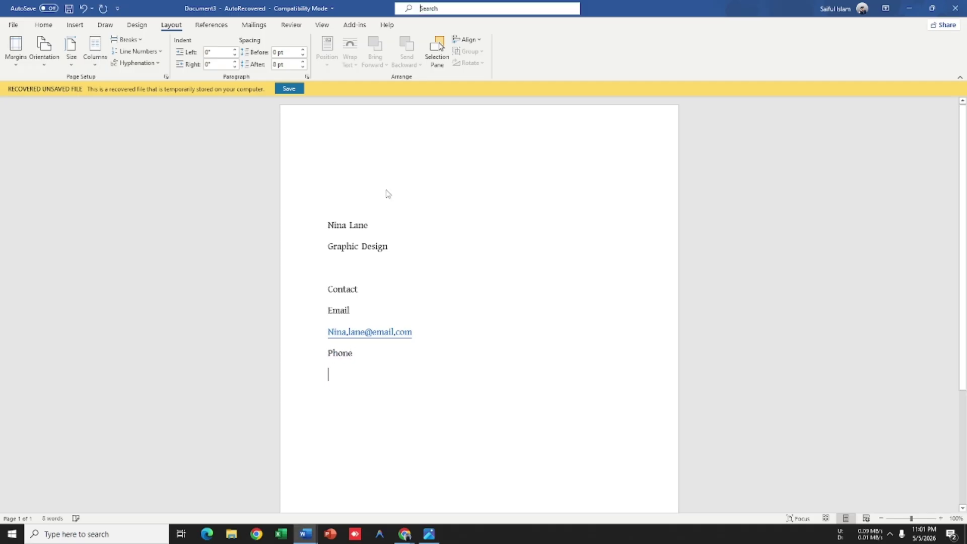
key(alt+Tab)
key(alt+Tab)
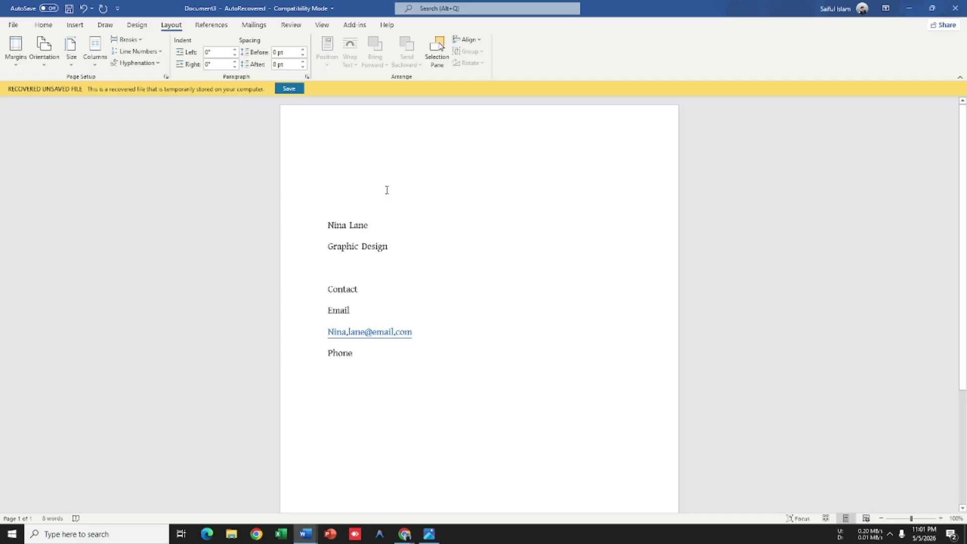
text(+1 23)
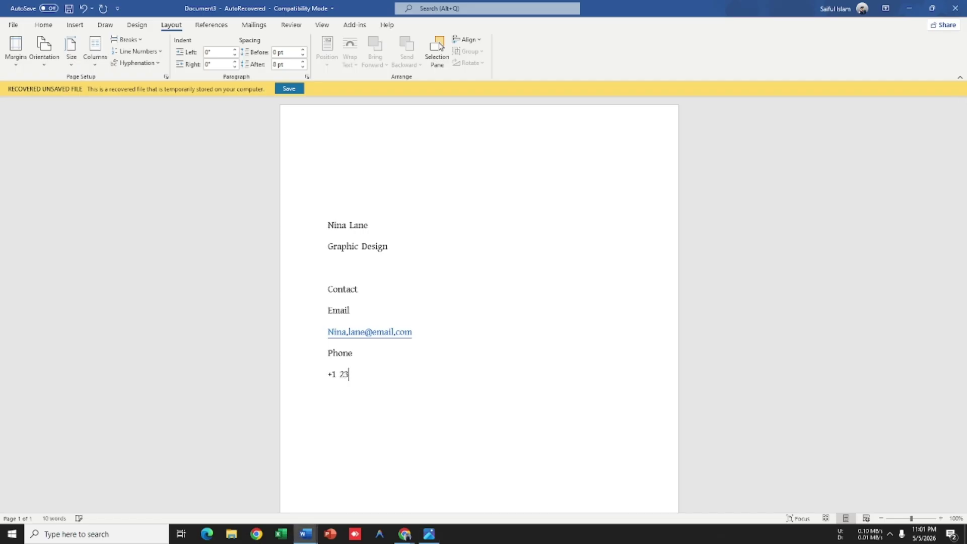
text(4 567-89)
key(alt+Tab)
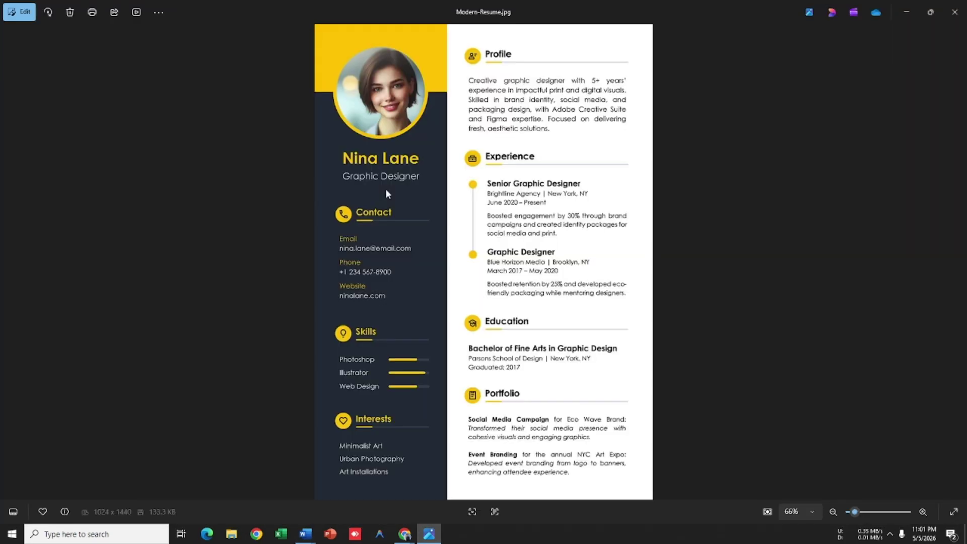
key(alt+Tab)
key(alt+Tab)
key(alt+Tab)
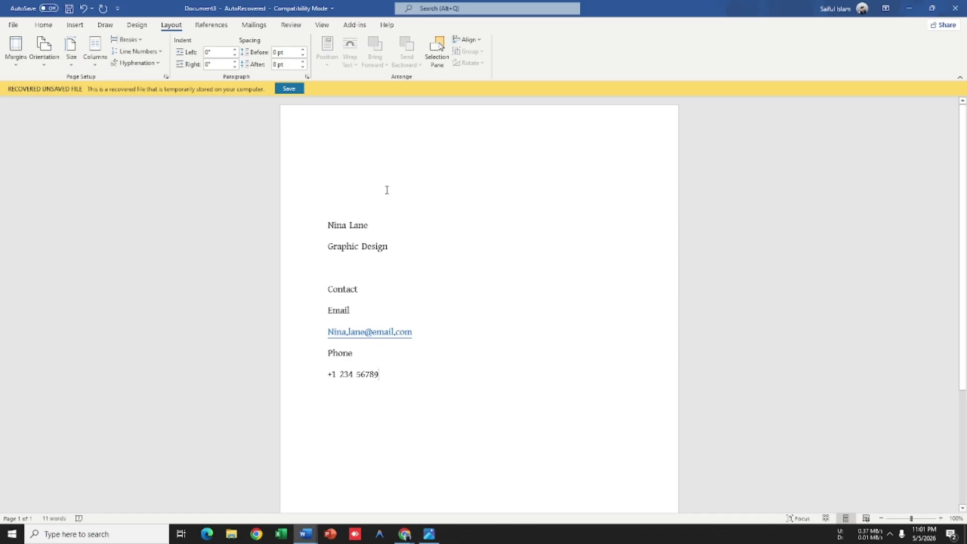
key(Return)
Step: Add the Website label with ninalane.com beneath it, checking against the reference
text(Website)
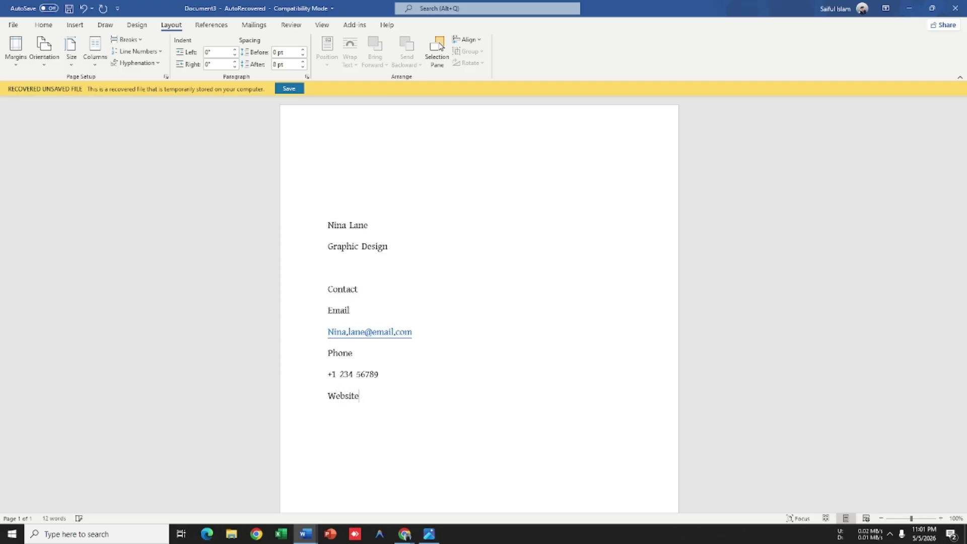
key(alt+Tab)
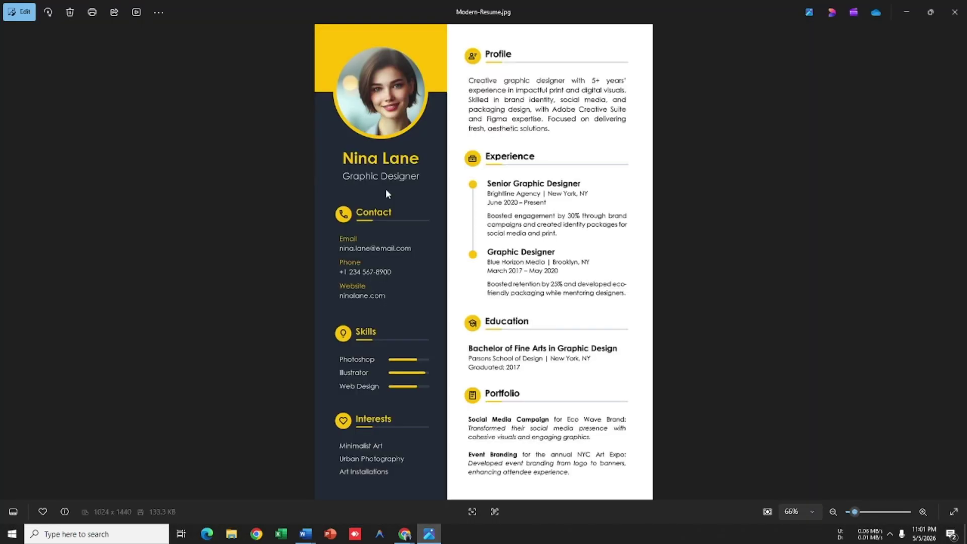
key(alt+Tab)
key(Return)
text(ninalane.com)
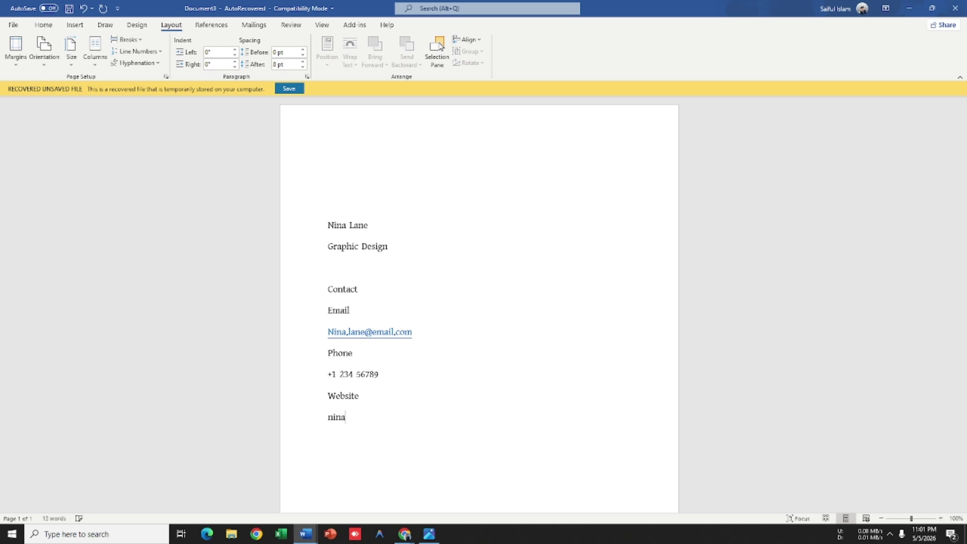
key(alt+Tab)
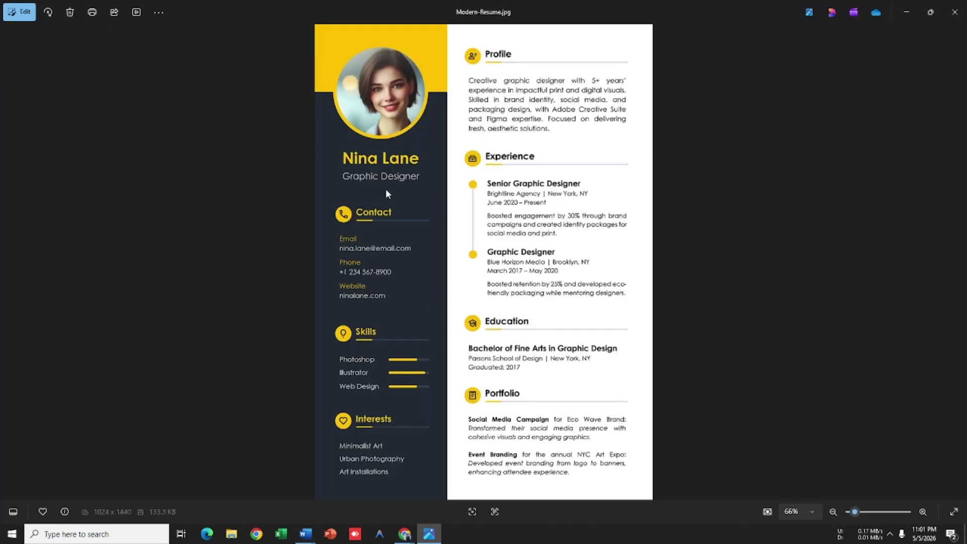
key(alt+Tab)
key(Return)
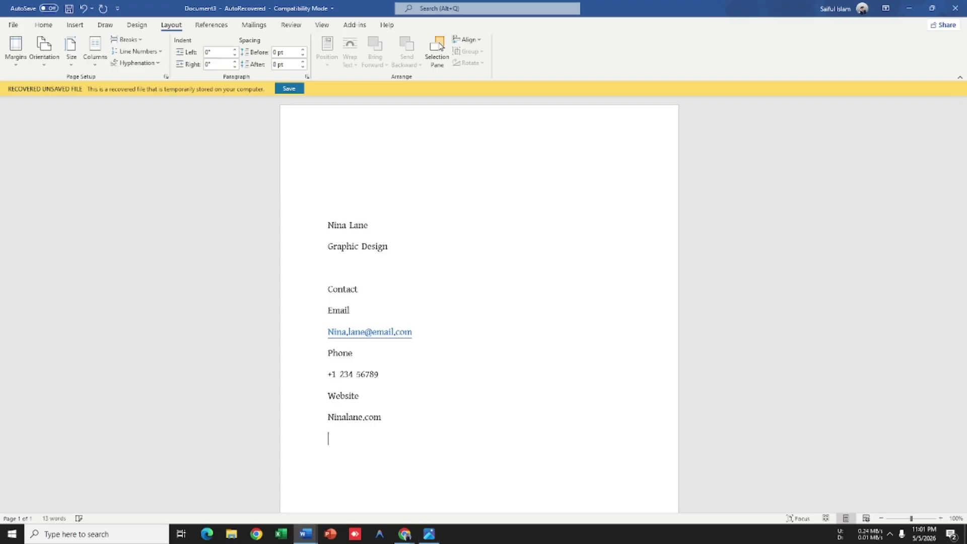
scroll(443, 312, down, 2)
scroll(451, 327, down, 4)
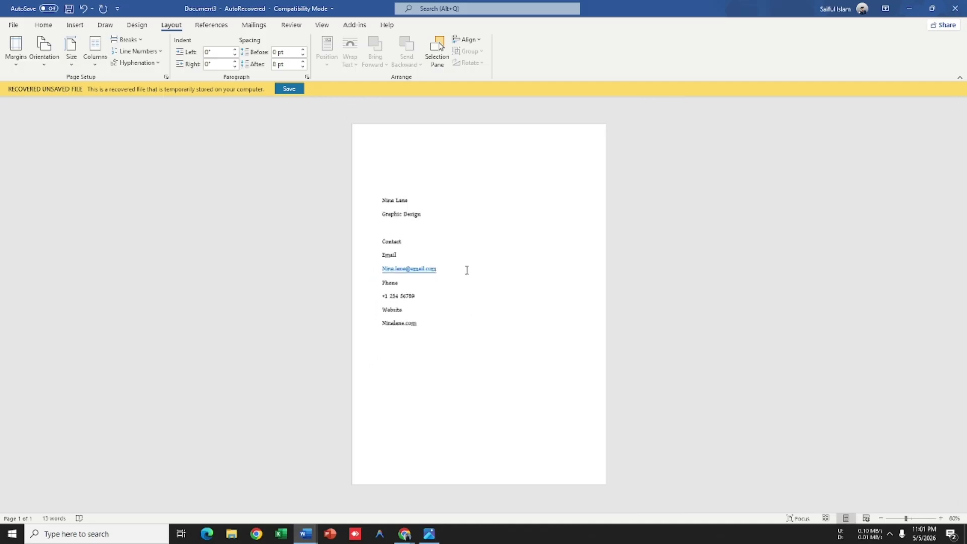
scroll(466, 270, up, 3)
scroll(385, 237, up, 1)
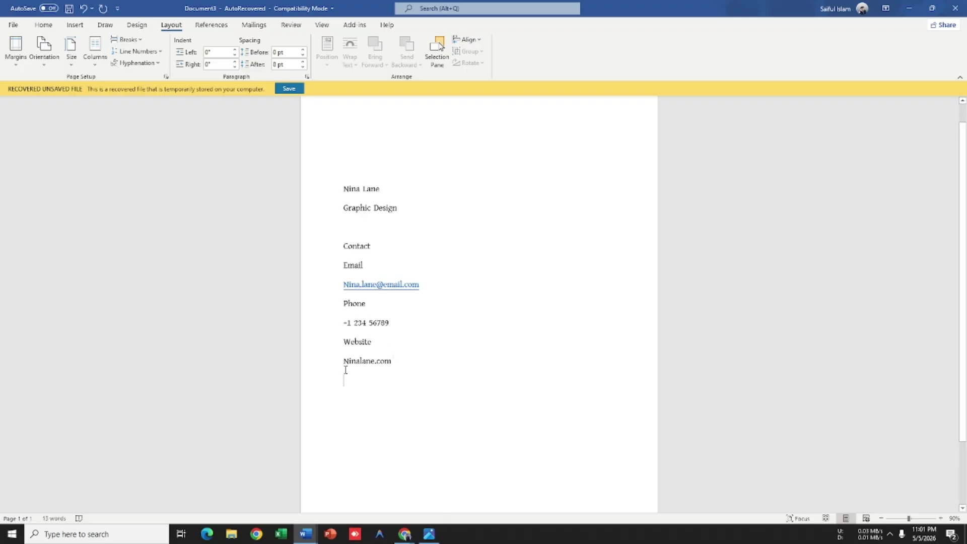
key(alt+Tab)
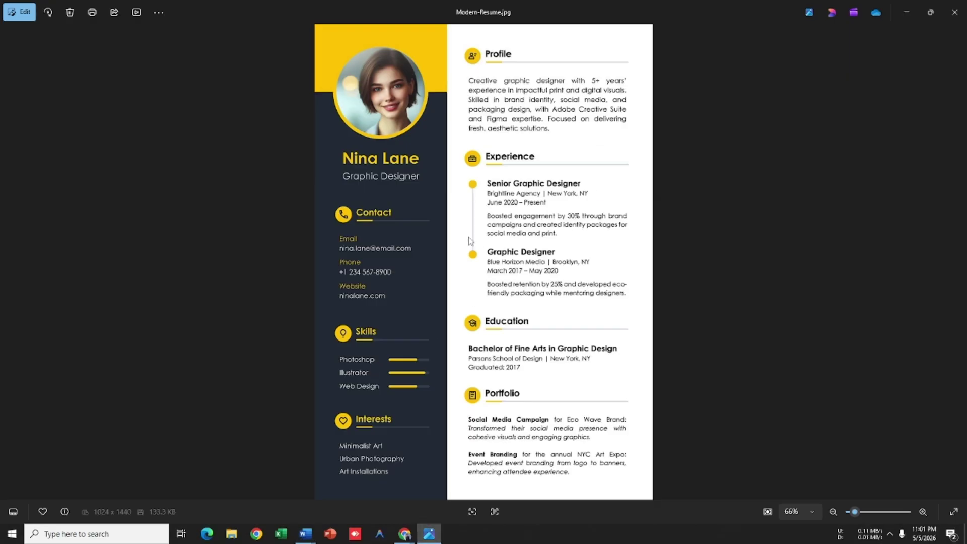
key(alt+Tab)
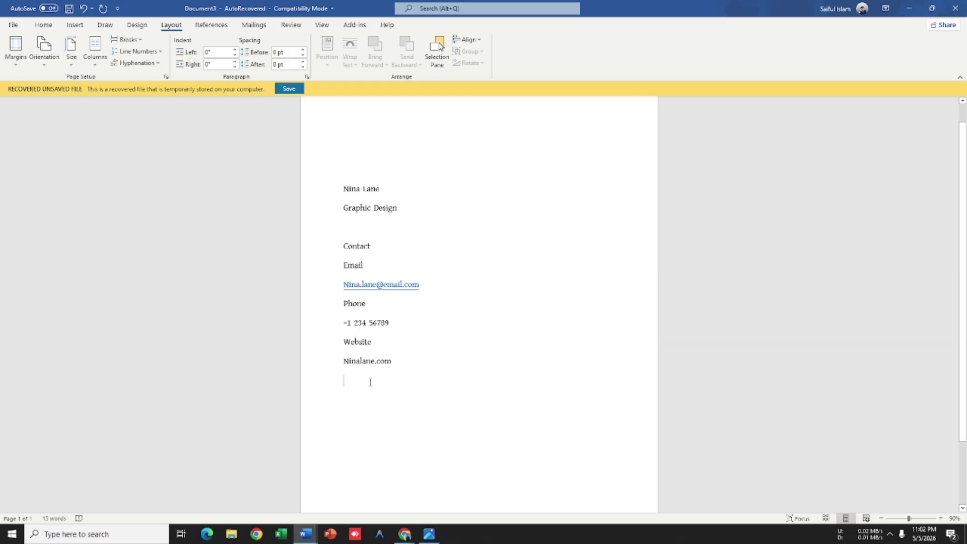
Step: Type the Profile heading and generate =lorem() text, keeping only the first paragraph
scroll(281, 416, up, 1)
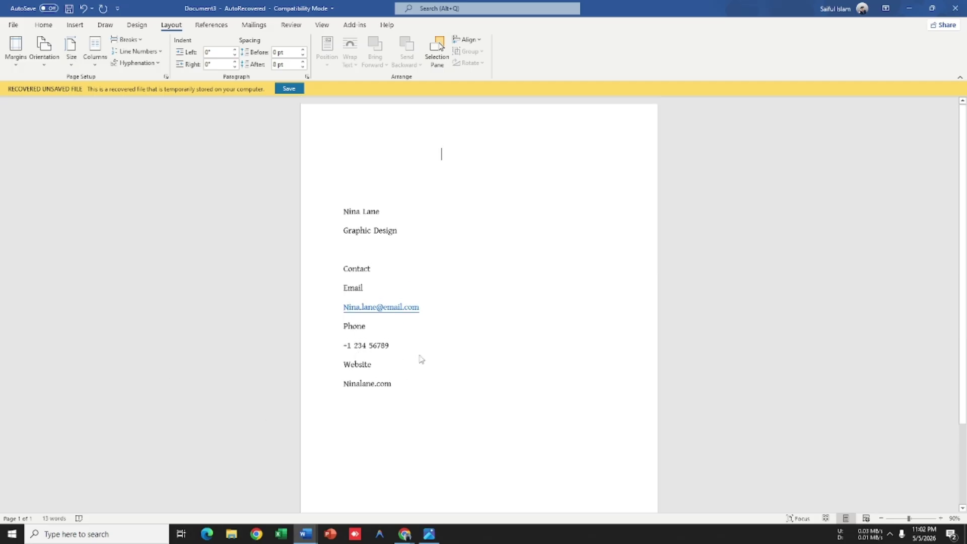
key(alt+Tab)
key(alt+Tab)
text(Pro)
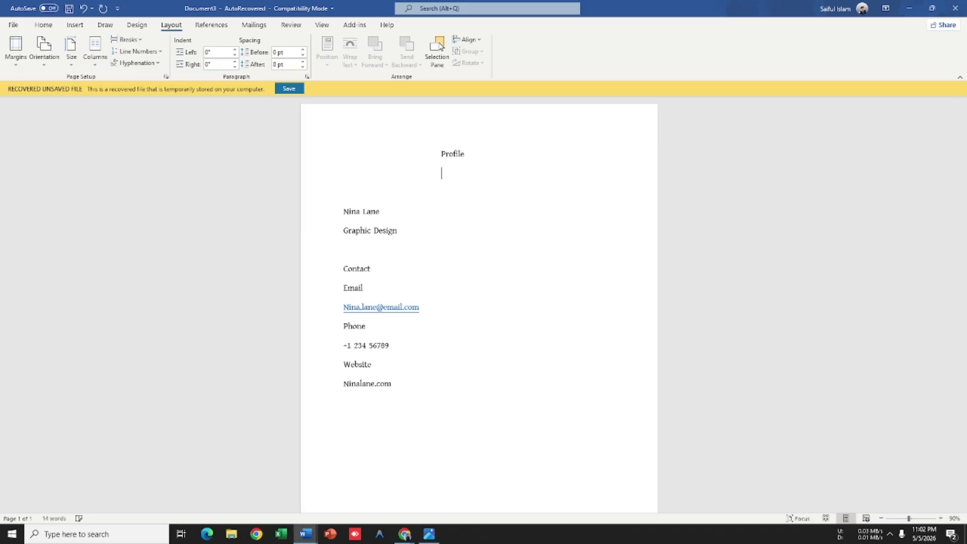
text(rem())
key(Return)
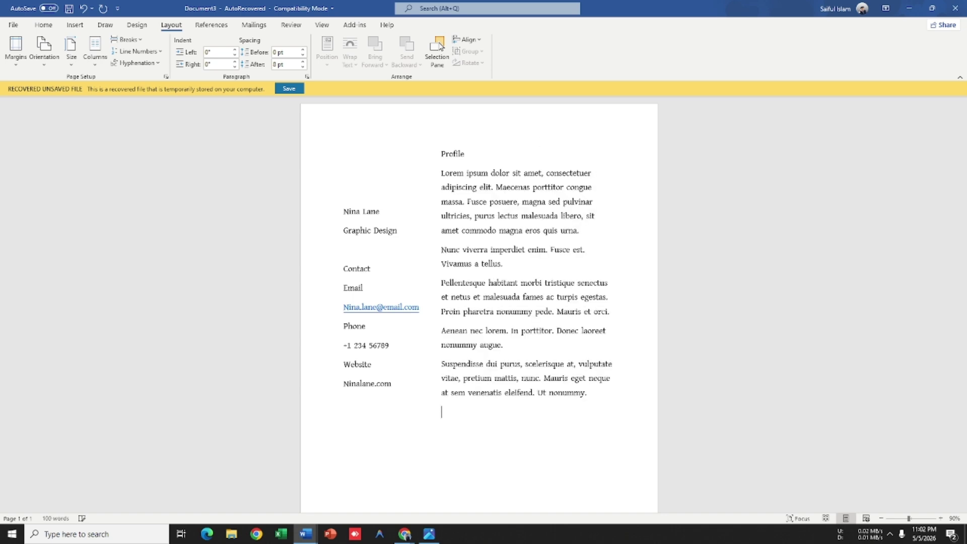
drag(486, 414, 443, 228)
key(Delete)
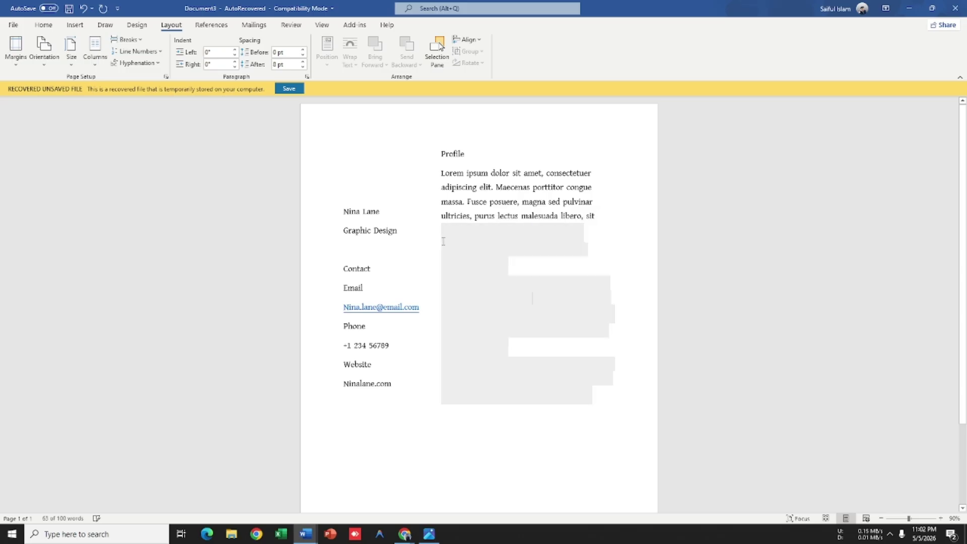
Step: Add the Experience heading on a new line below the profile text
key(alt+Tab)
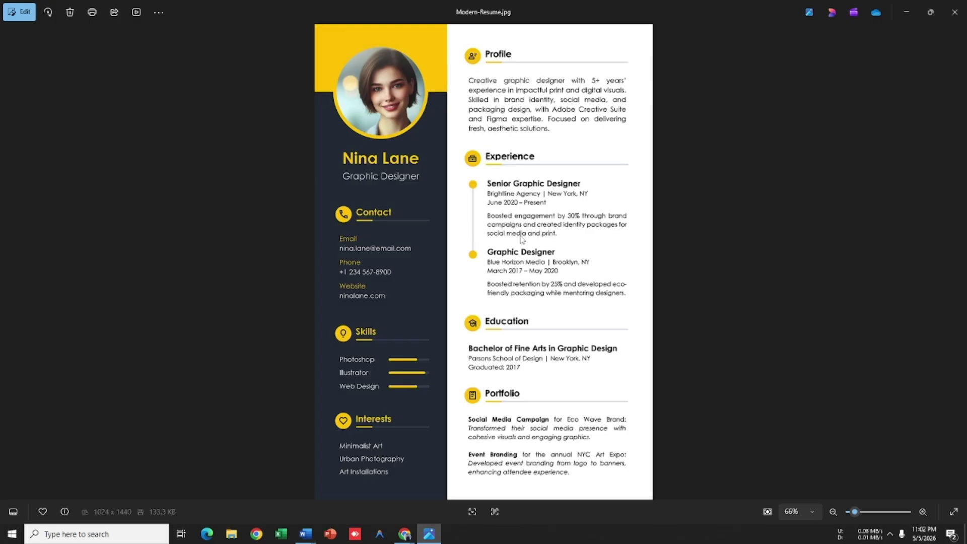
key(alt+Tab)
key(Return)
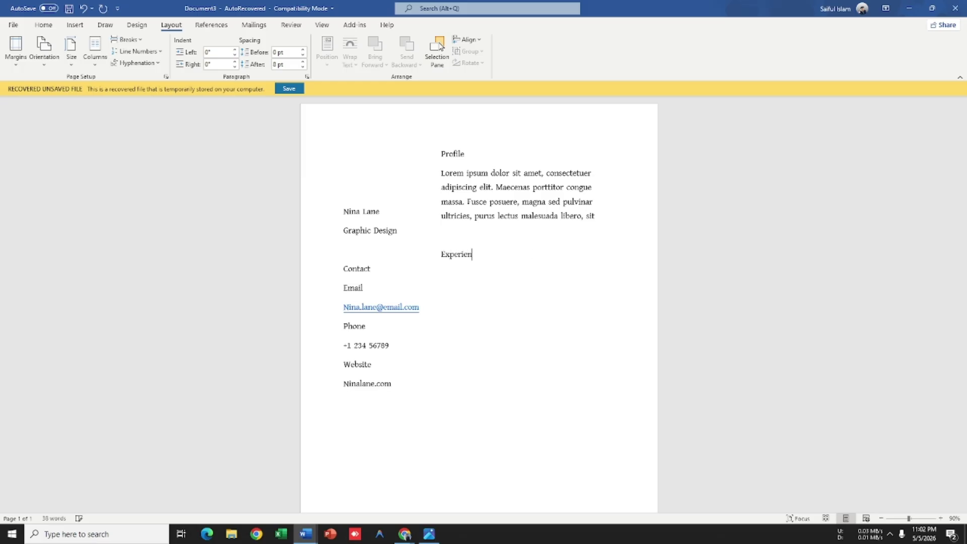
text(Experience)
key(alt+Tab)
key(alt+Tab)
key(Return)
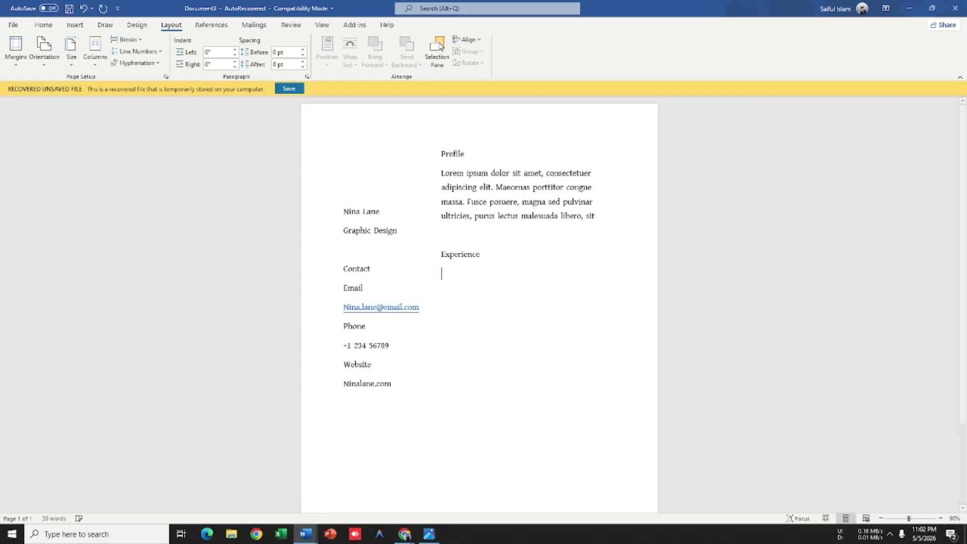
Step: Start the first Experience entry with Senior, removing its indent so it sits at the margin
key(alt+Tab)
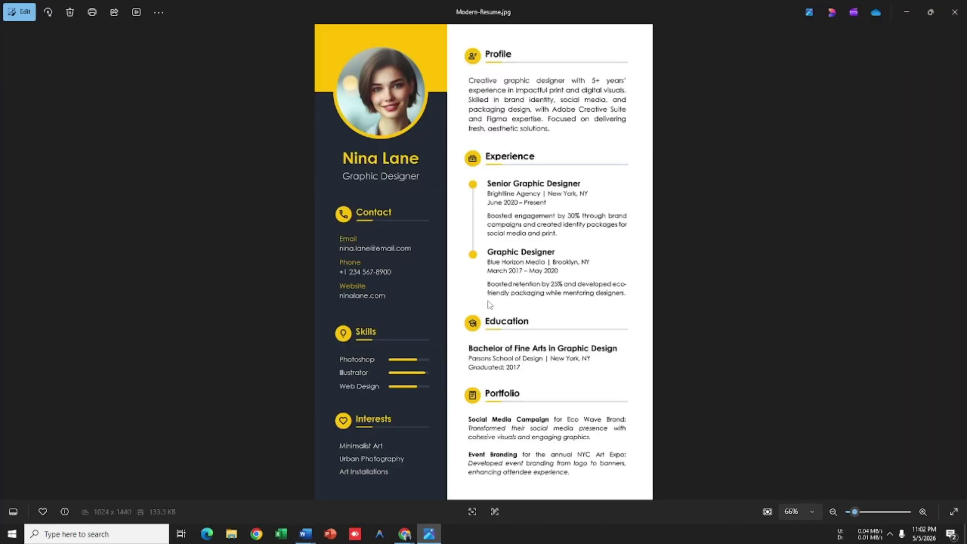
key(alt+Tab)
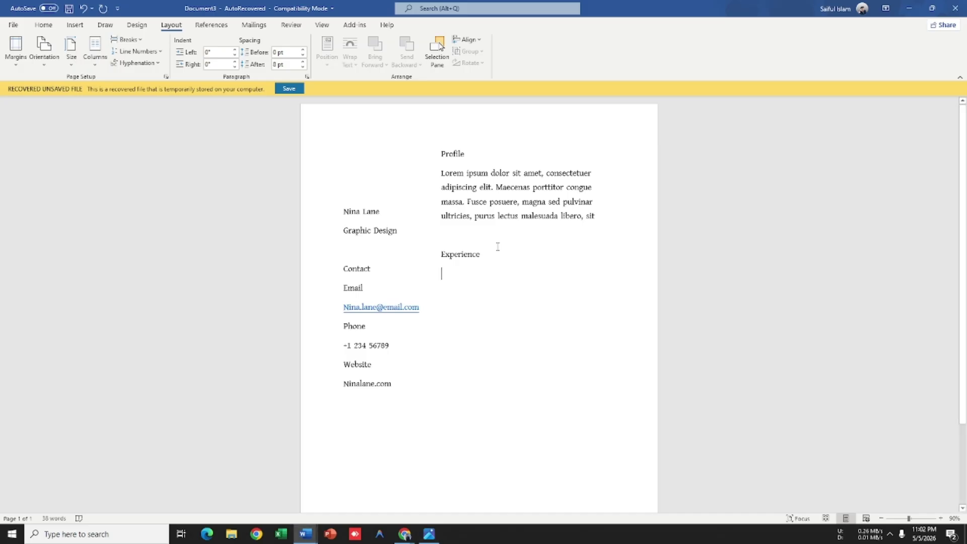
key(Tab)
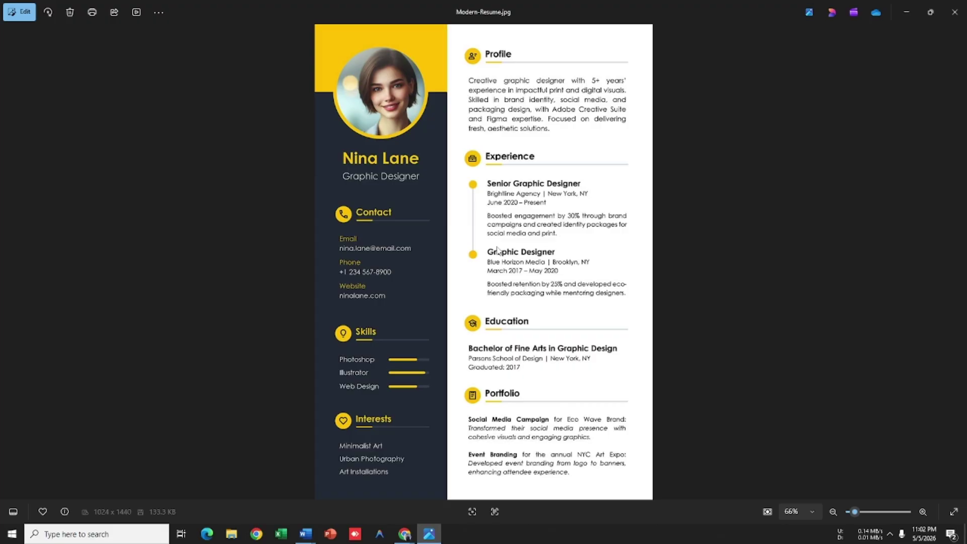
key(alt+Tab)
text(sE)
key(BackSpace)
key(BackSpace)
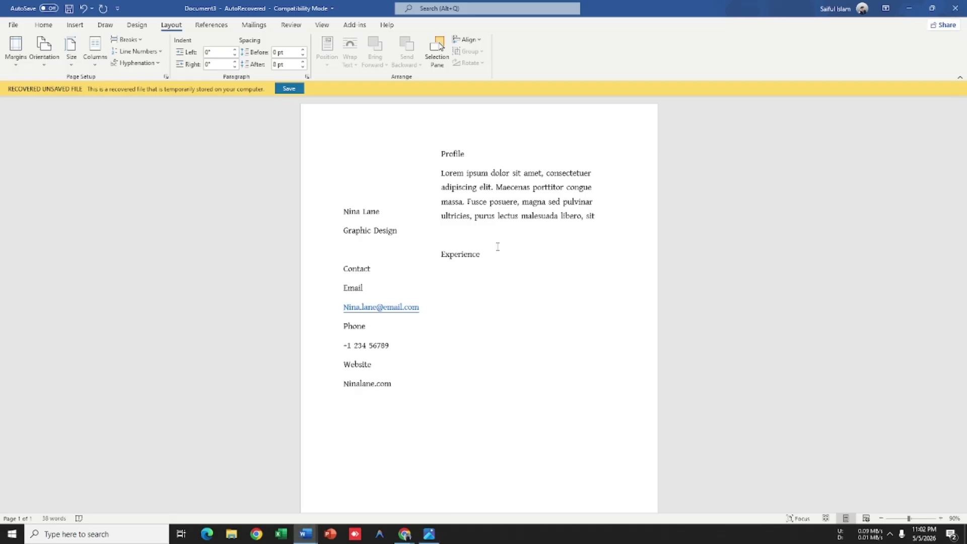
text(Senior)
click(463, 273)
key(BackSpace)
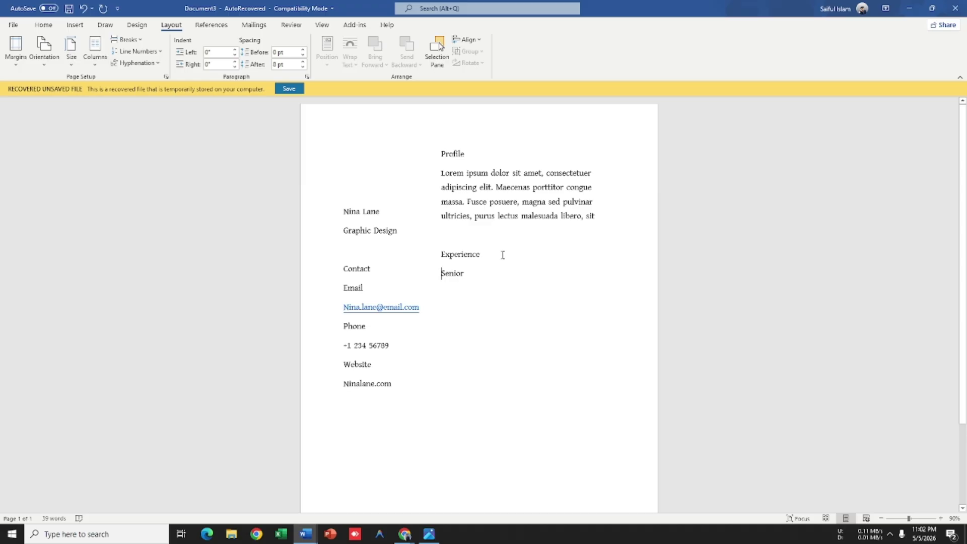
scroll(503, 254, down, 4)
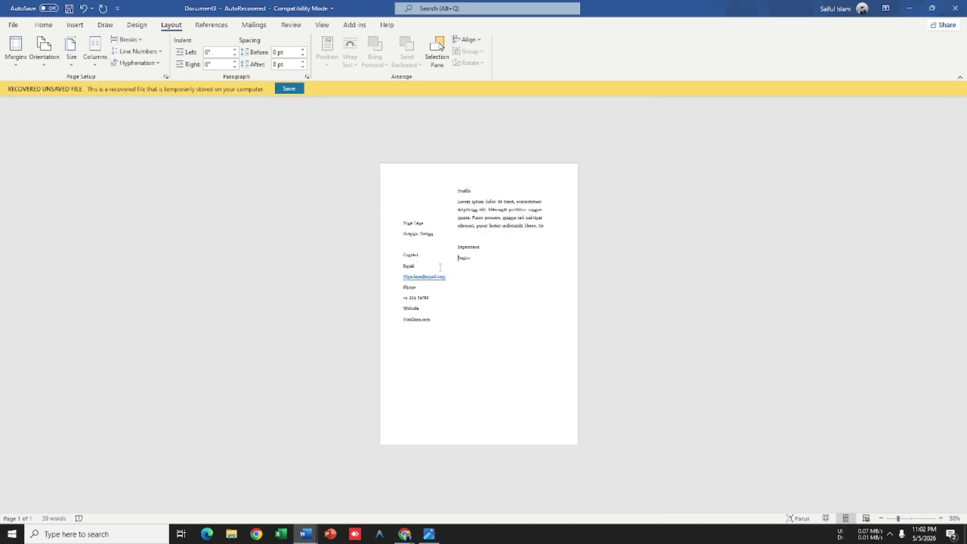
scroll(440, 267, up, 4)
key(alt+Tab)
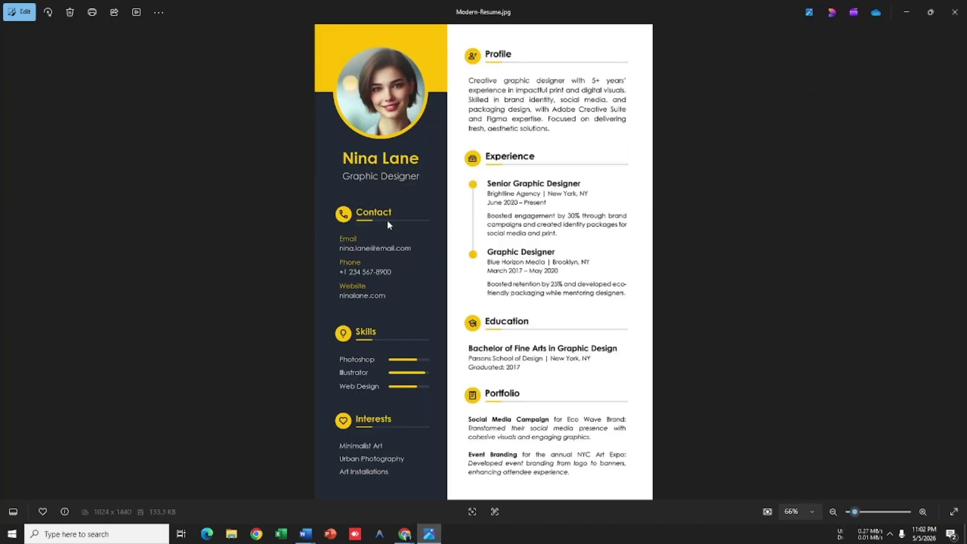
key(alt+Tab)
Step: Bold the name Nina Lane and centre it and the Graphic Design title beneath it
key(ctrl+b)
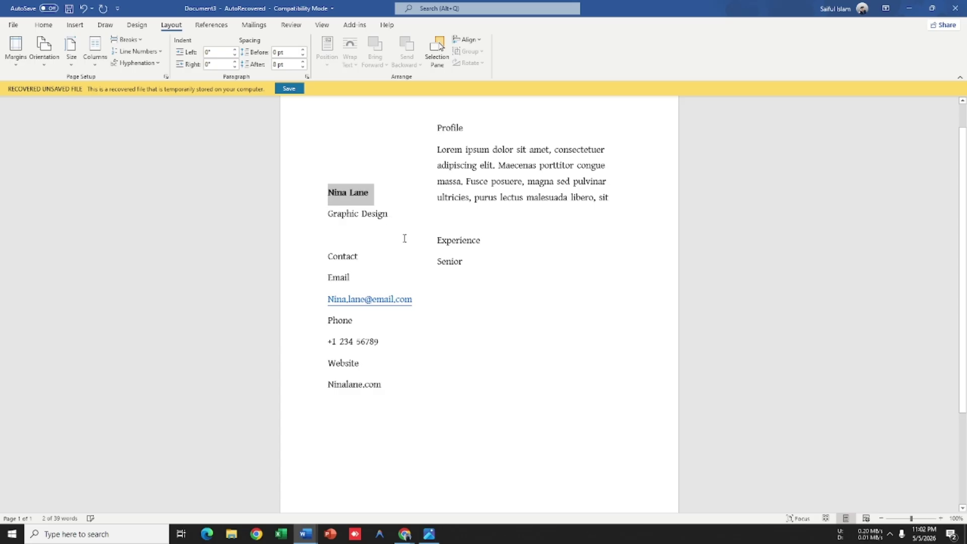
key(ctrl+e)
drag(396, 218, 313, 214)
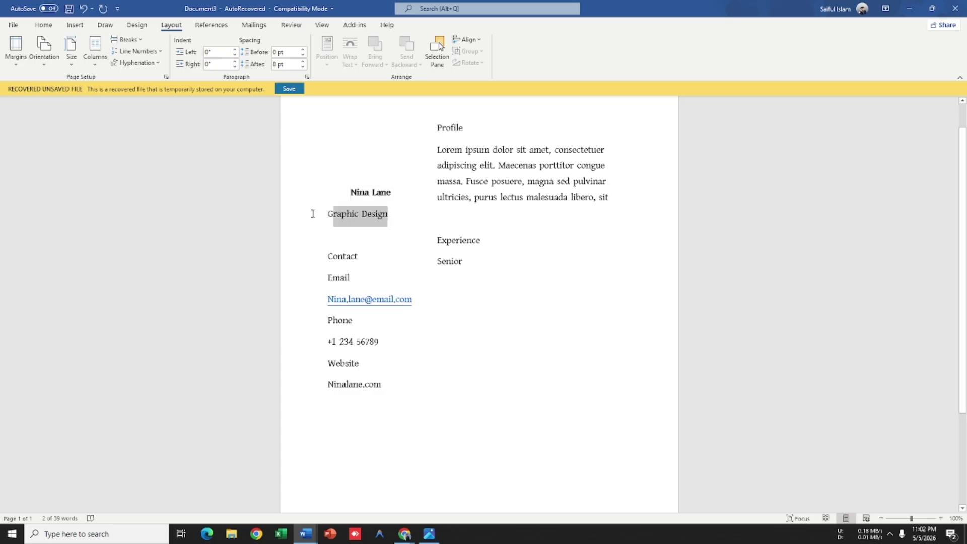
key(ctrl+e)
key(alt+Tab)
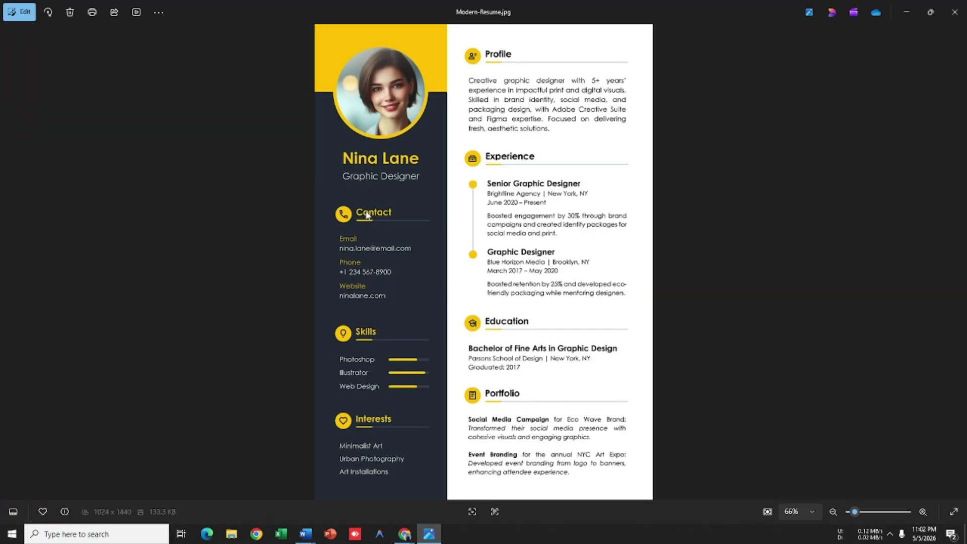
key(alt+Tab)
Step: Enlarge the name to 20 pt and give the name block single spacing with no space after
drag(398, 193, 319, 198)
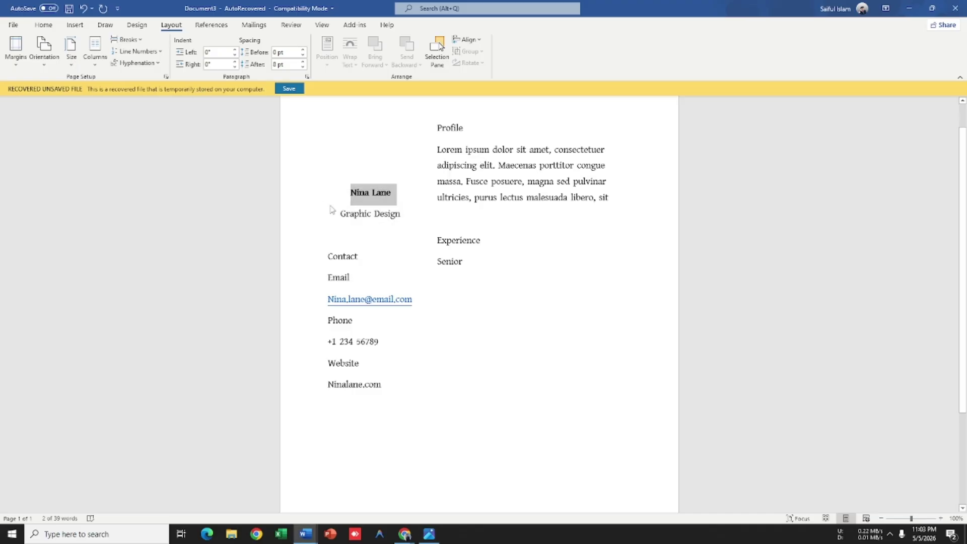
key(ctrl+shift+period)
key(ctrl+shift+period)
key(ctrl+shift+period)
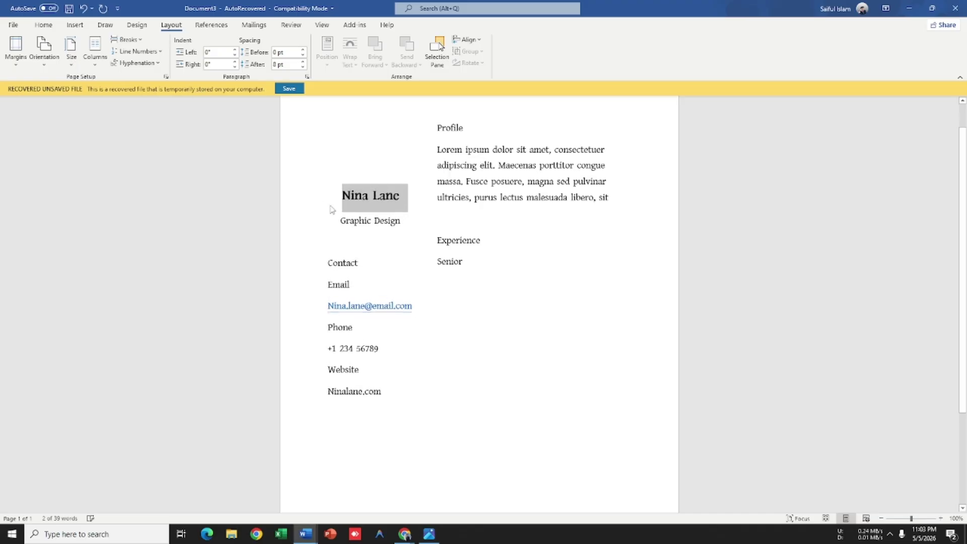
drag(407, 225, 342, 191)
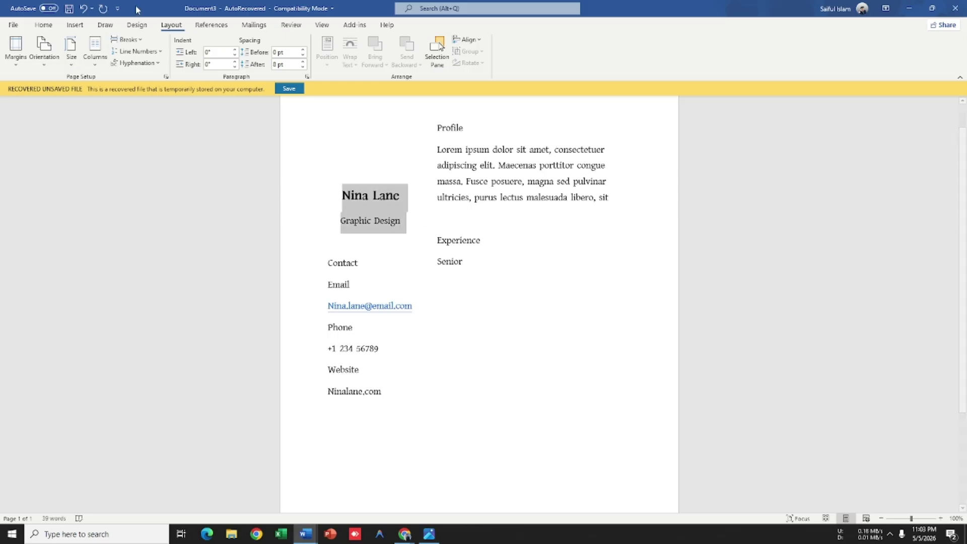
click(40, 26)
click(297, 60)
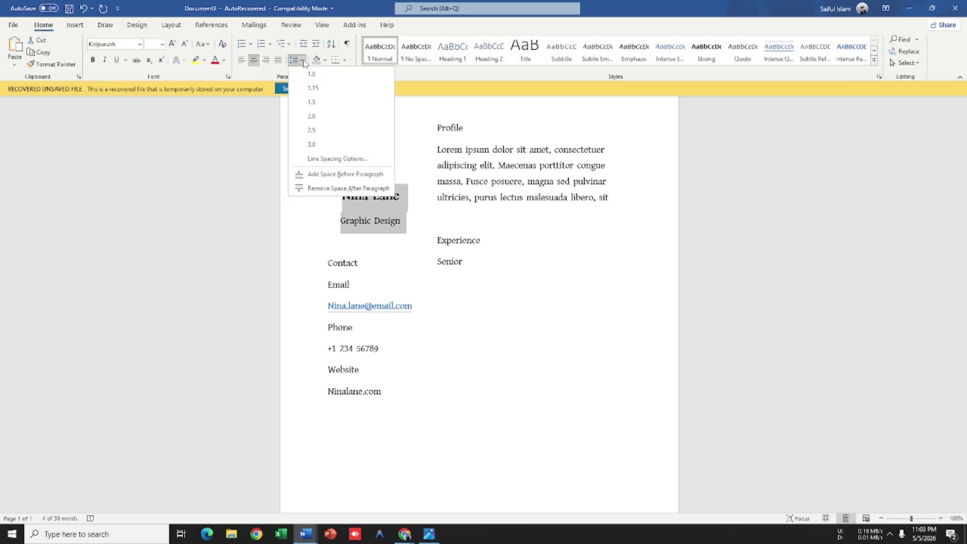
click(321, 188)
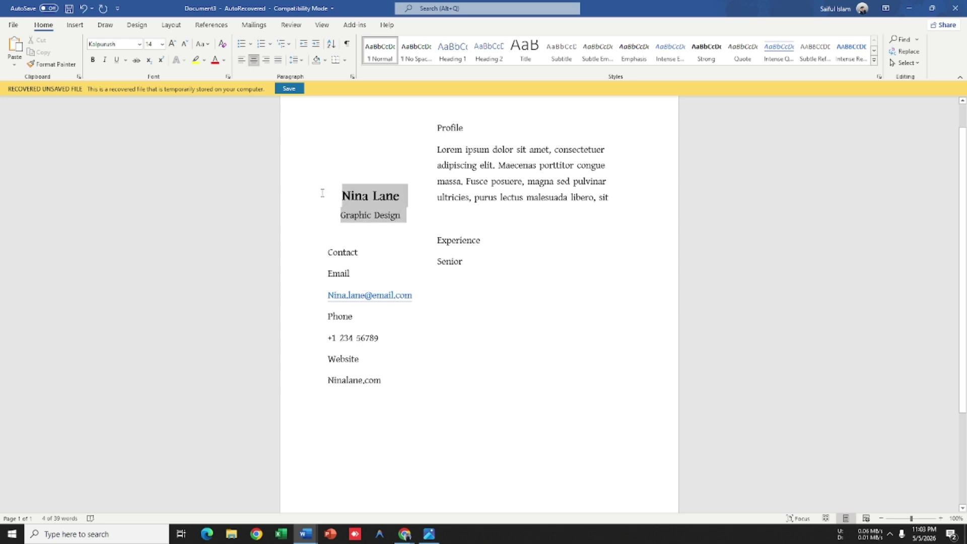
click(296, 60)
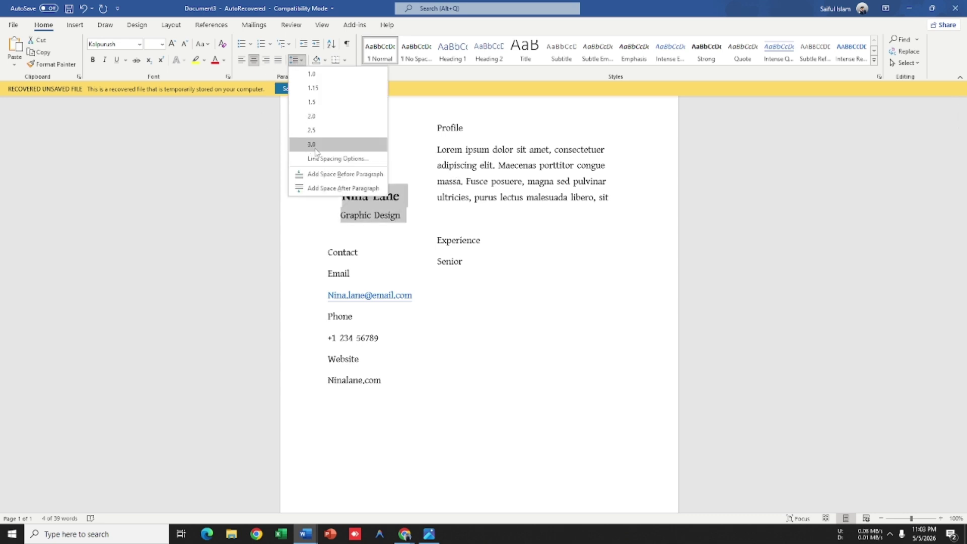
click(321, 74)
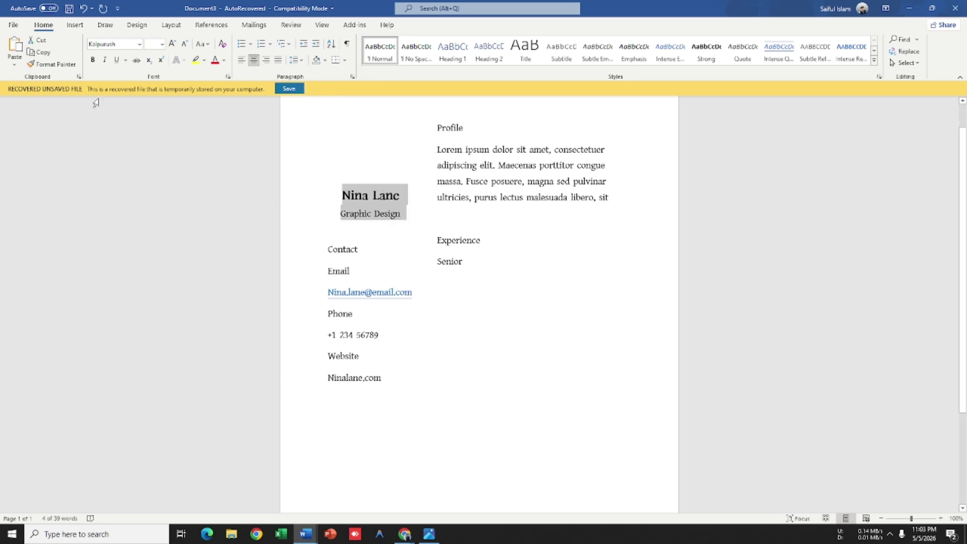
click(327, 171)
Step: Colour the Nina Lane name heading gold
drag(397, 195, 340, 196)
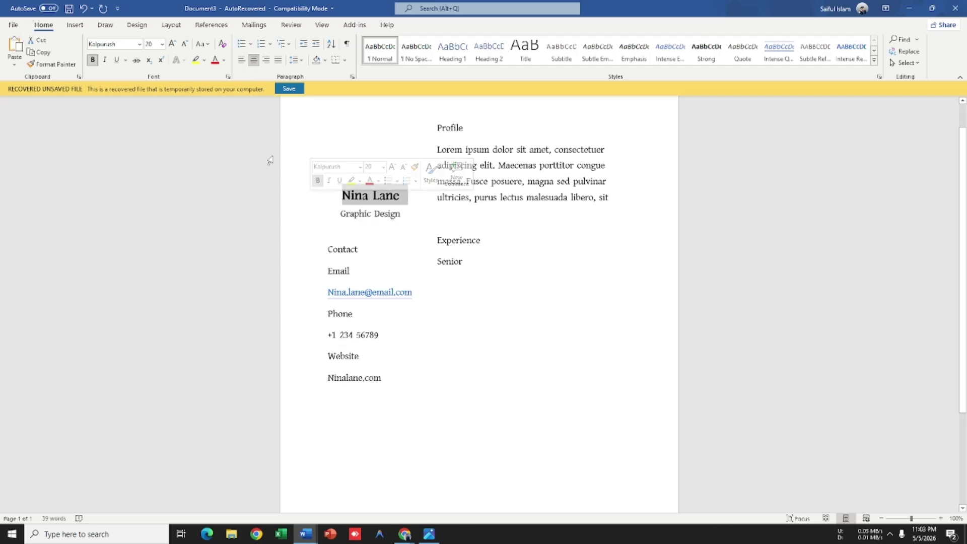
click(196, 60)
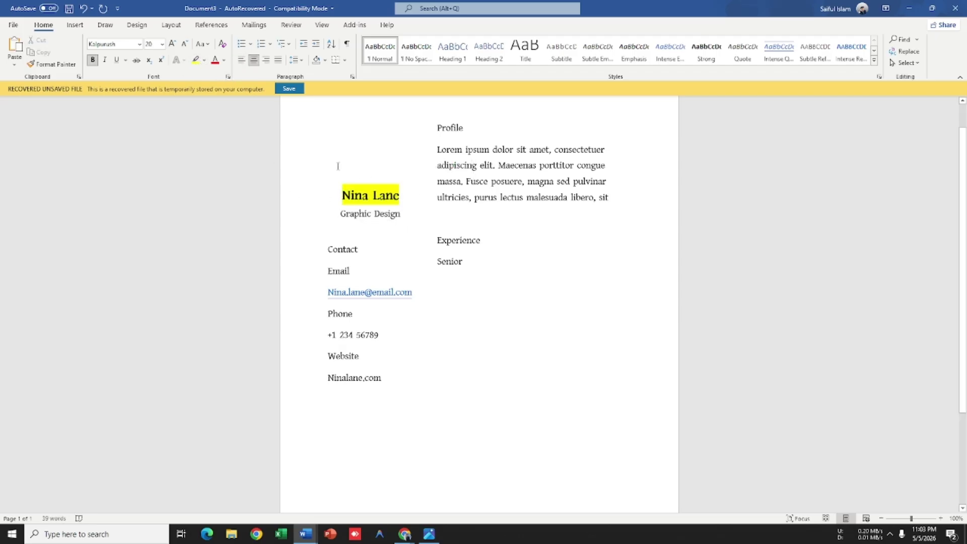
key(ctrl+z)
click(225, 60)
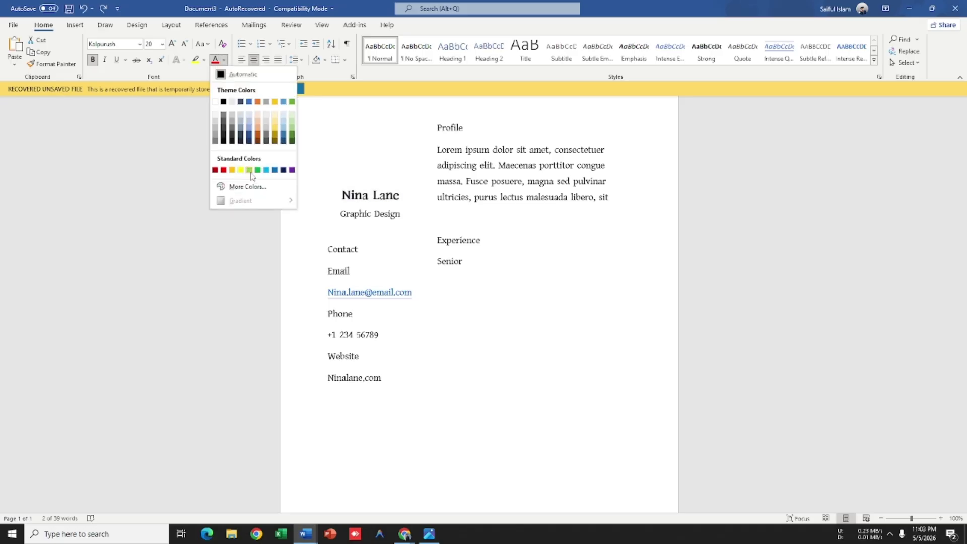
click(230, 170)
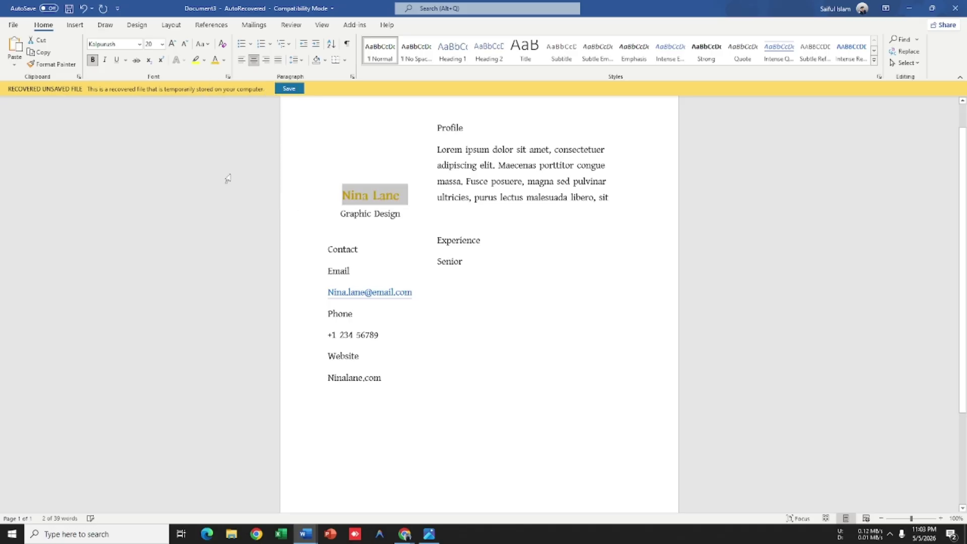
click(464, 294)
key(alt+Tab)
key(alt+Tab)
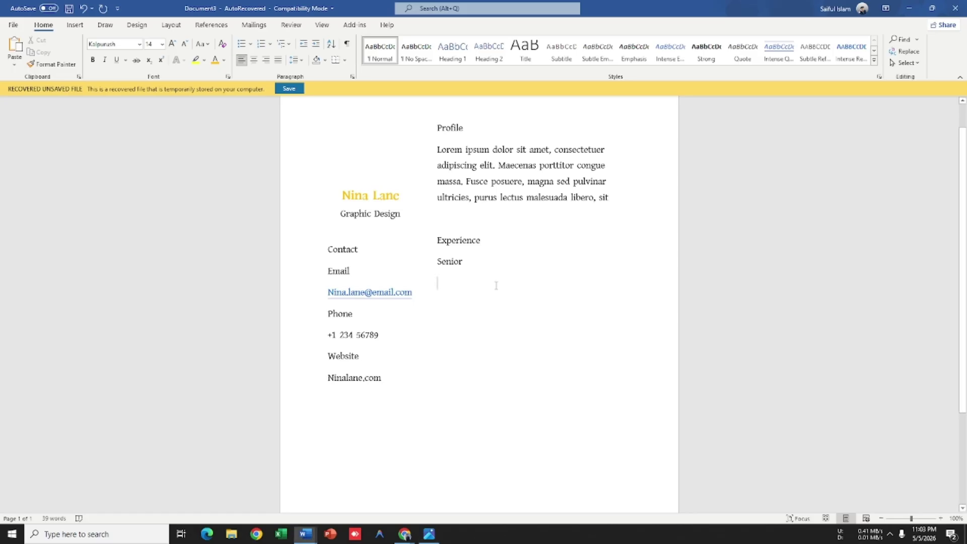
click(75, 25)
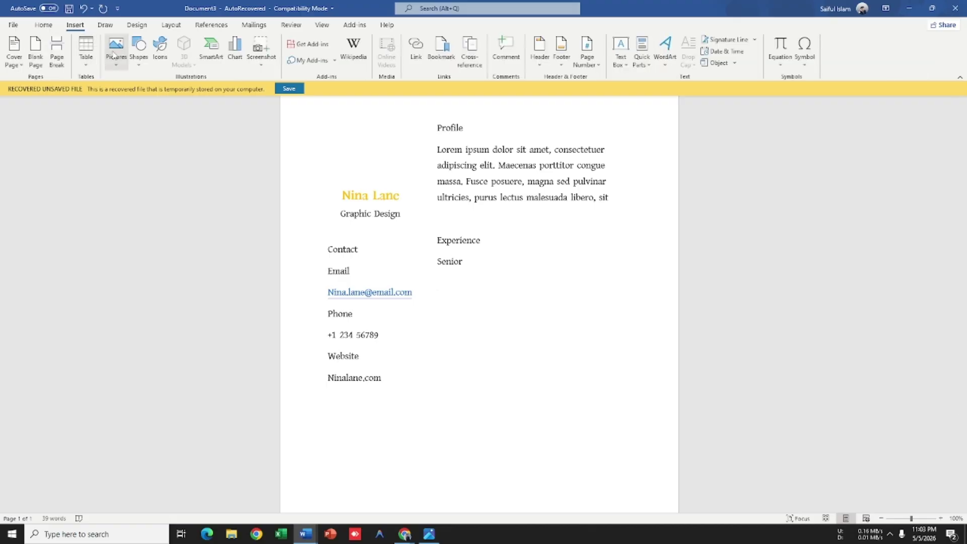
Step: Draw a tall rectangle down the page's left side, aligned to the top-left corner
click(139, 50)
click(167, 94)
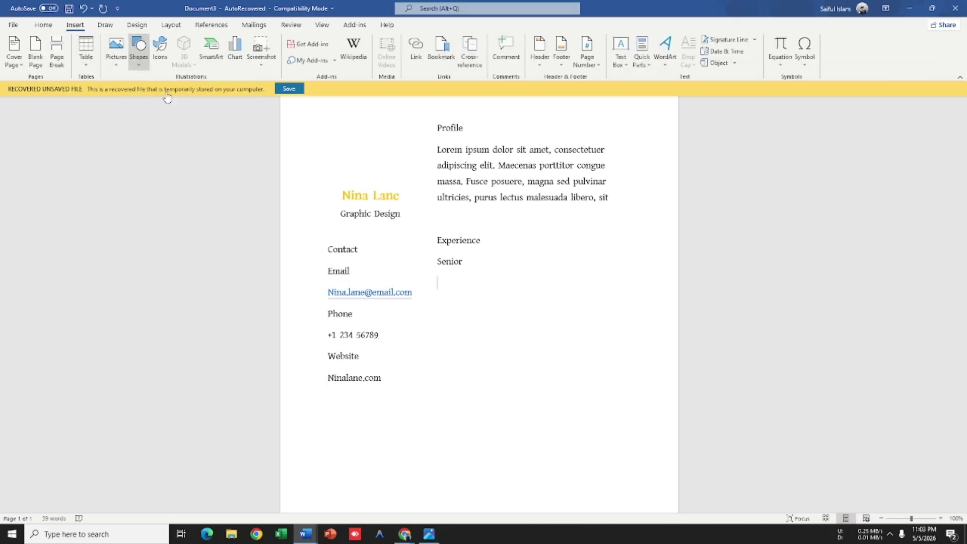
scroll(303, 173, down, 3)
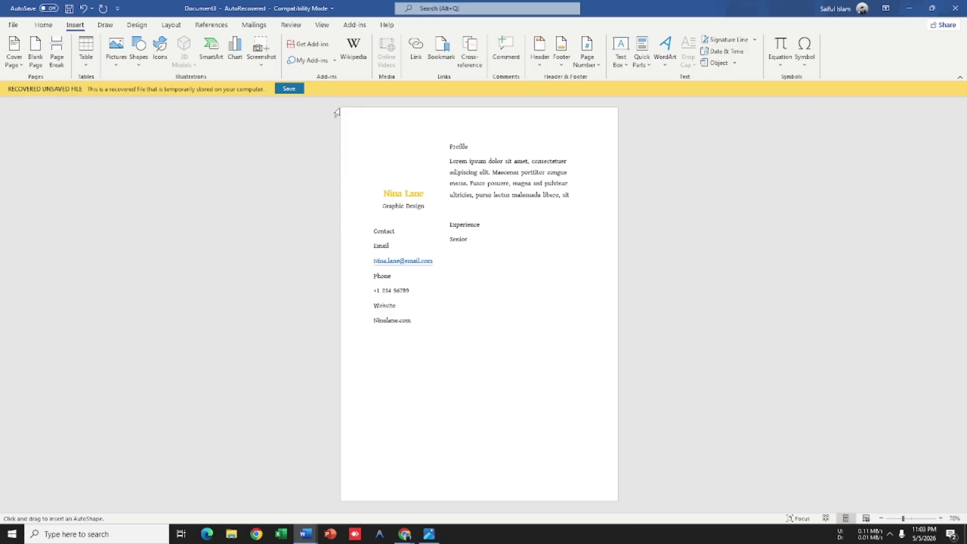
key(Escape)
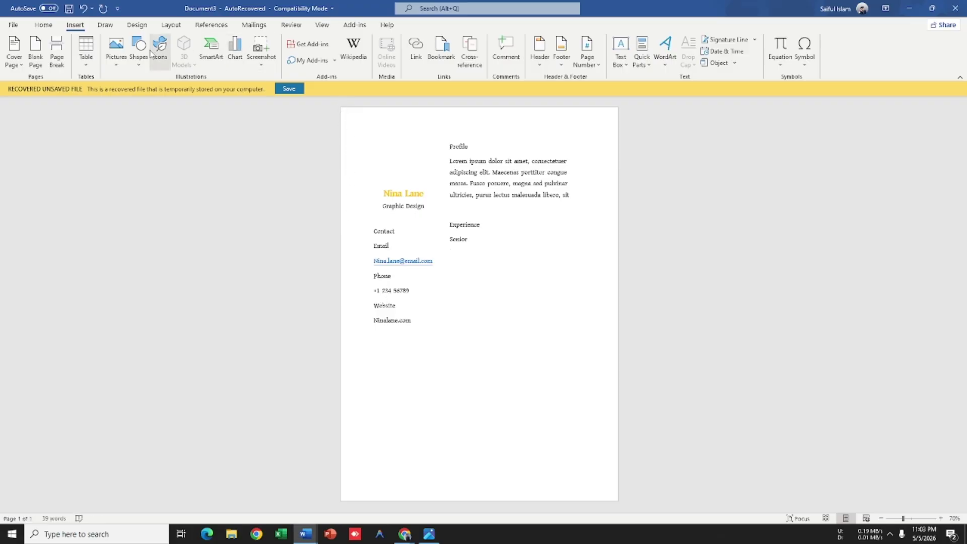
click(138, 50)
click(164, 92)
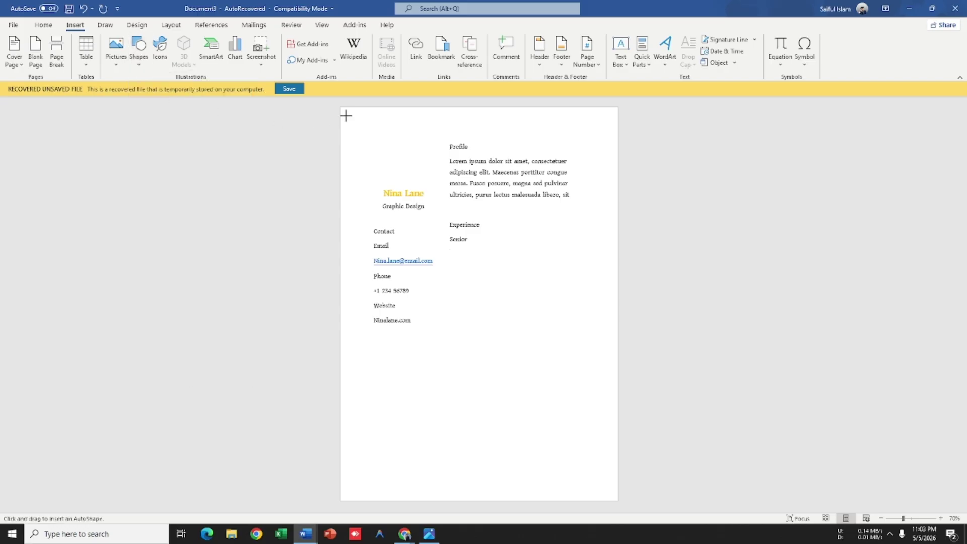
drag(346, 116, 442, 500)
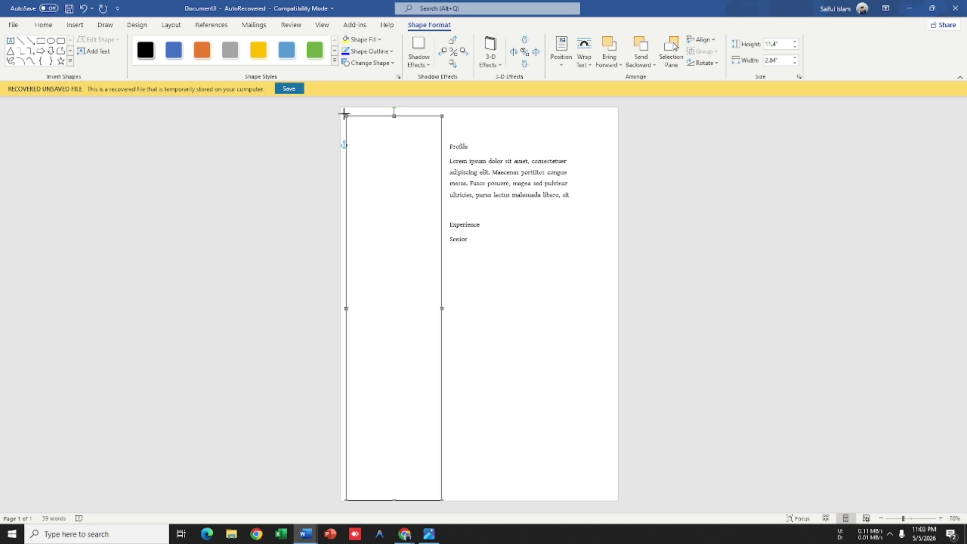
drag(344, 114, 341, 107)
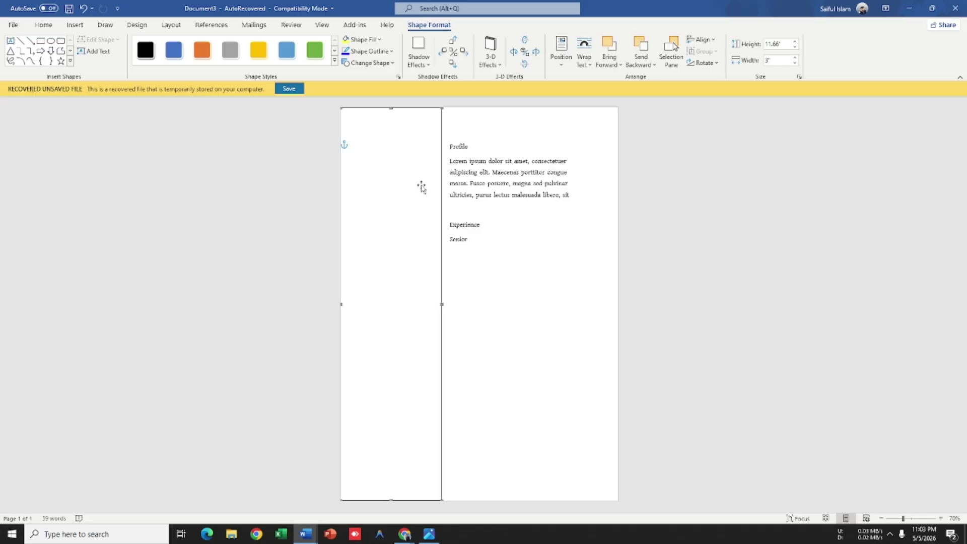
Step: Fill the sidebar rectangle dark blue
click(380, 40)
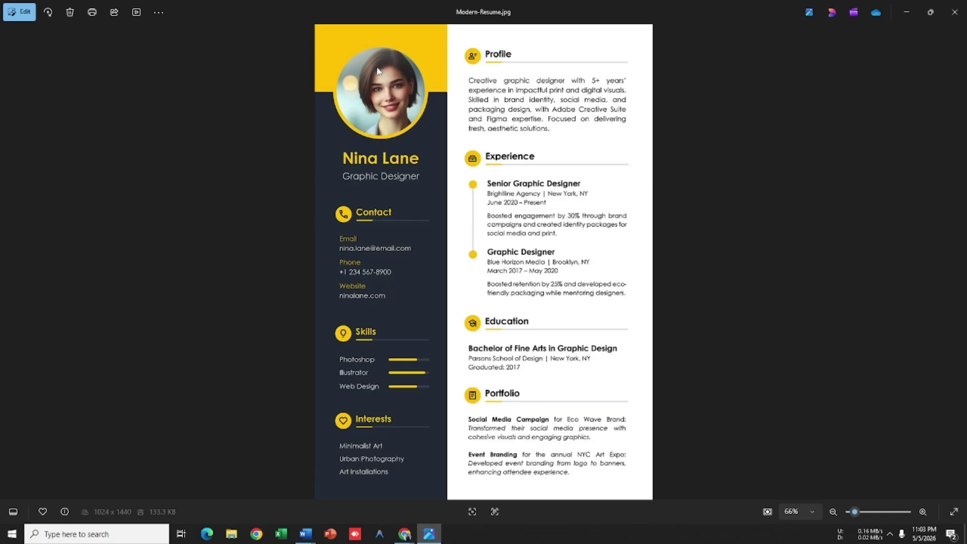
click(418, 144)
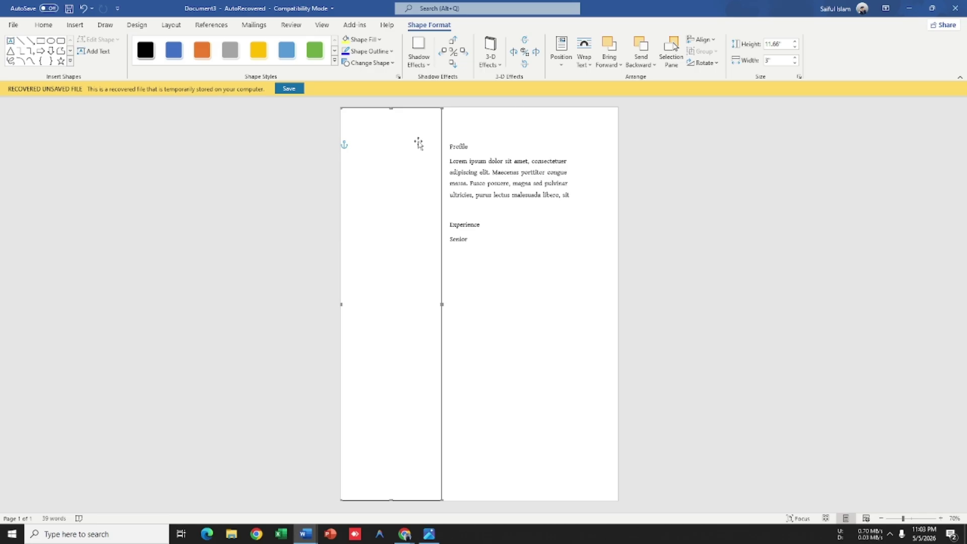
click(373, 40)
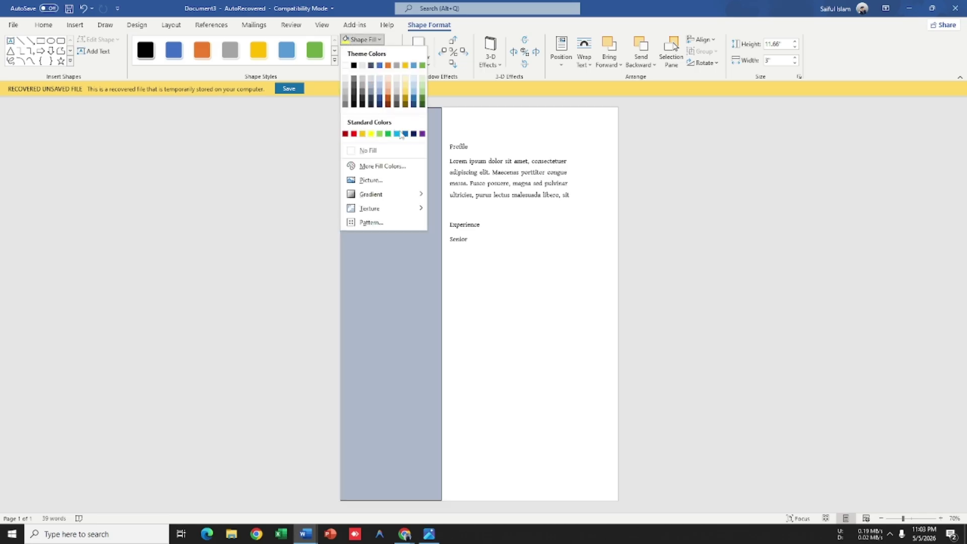
click(414, 134)
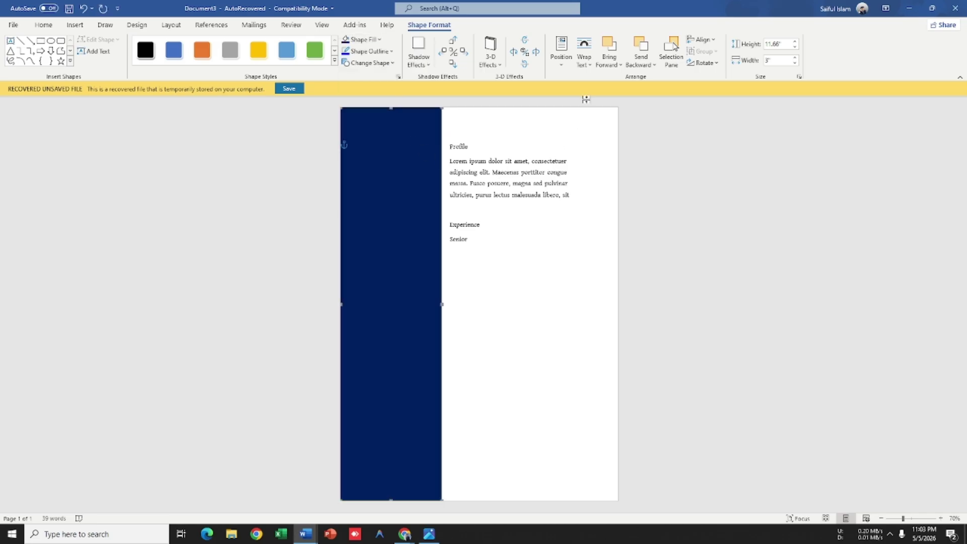
click(585, 57)
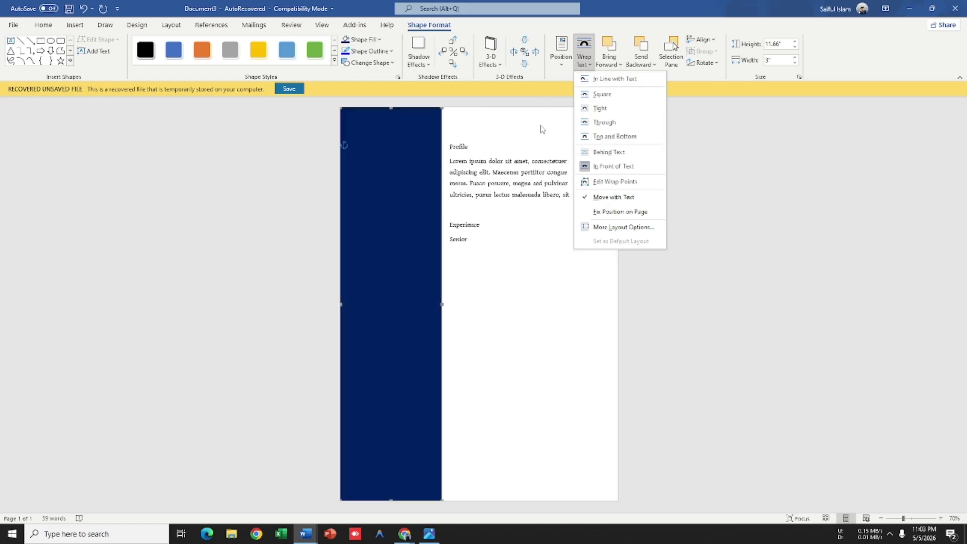
Step: Send the rectangle behind the text and make the sidebar contact text white
click(610, 152)
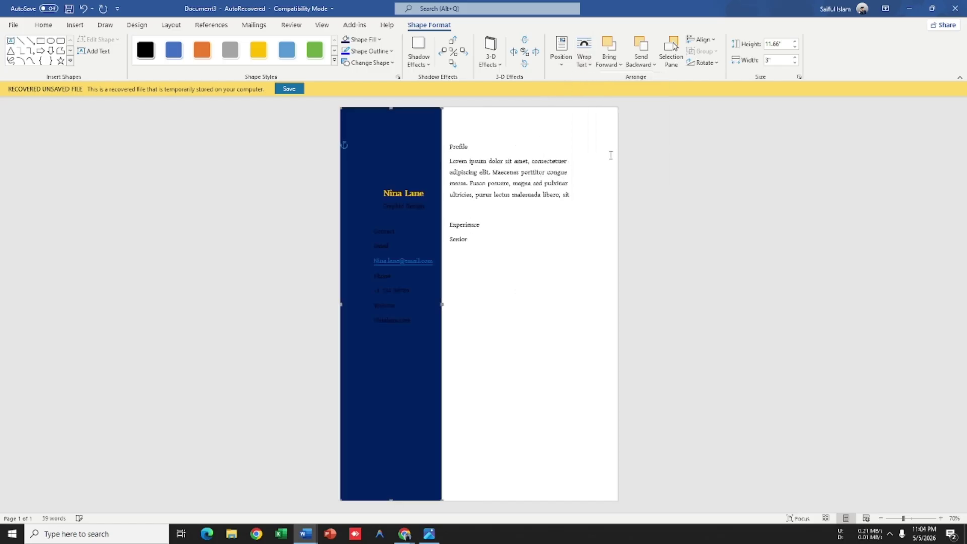
click(381, 290)
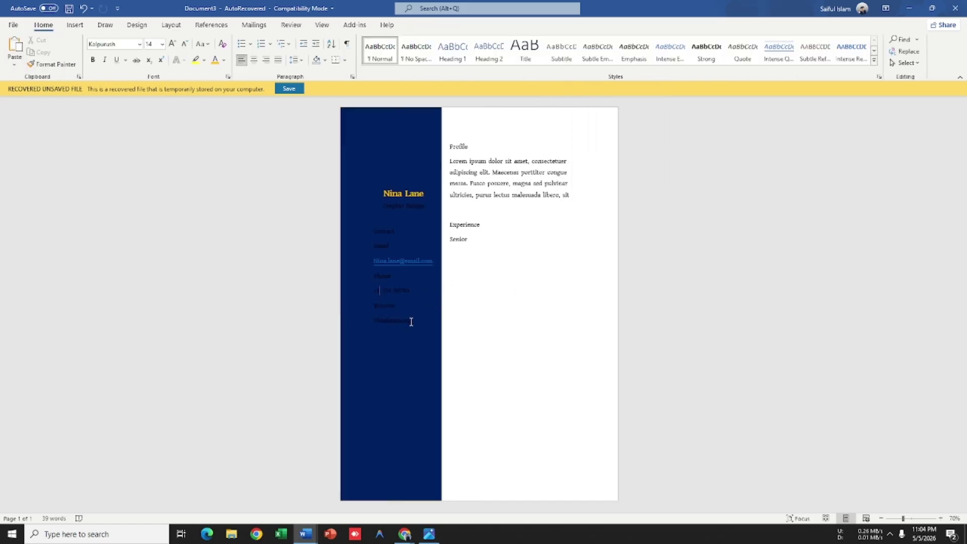
drag(411, 321, 359, 232)
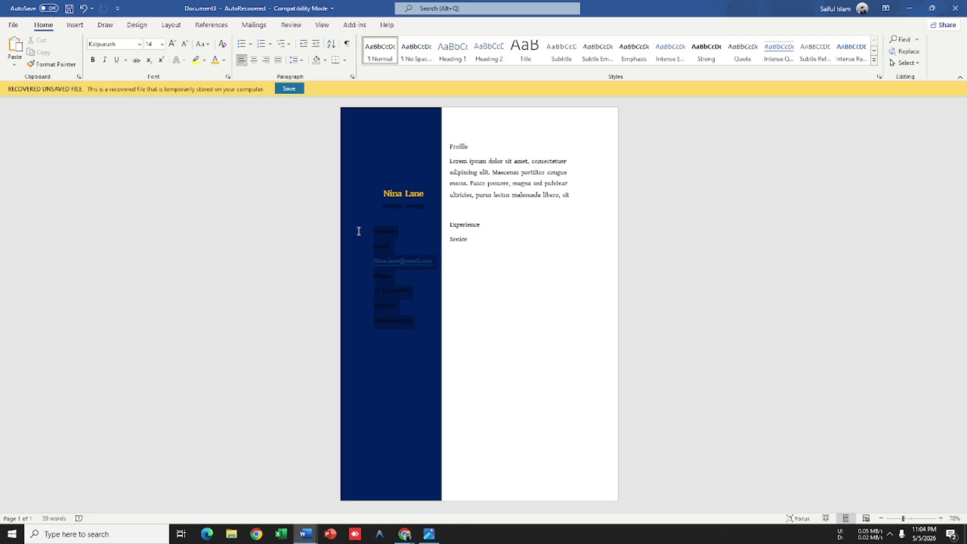
click(223, 60)
click(215, 102)
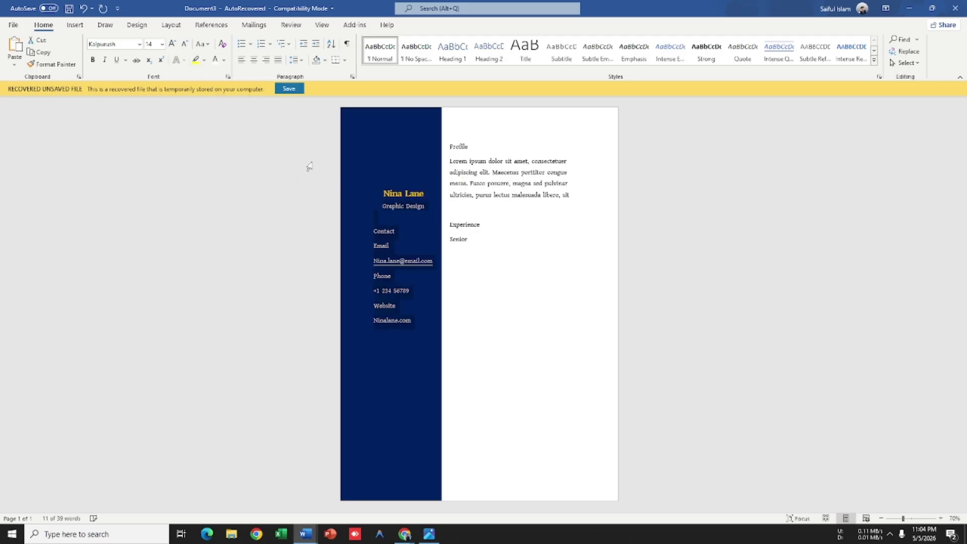
click(503, 300)
key(alt+Tab)
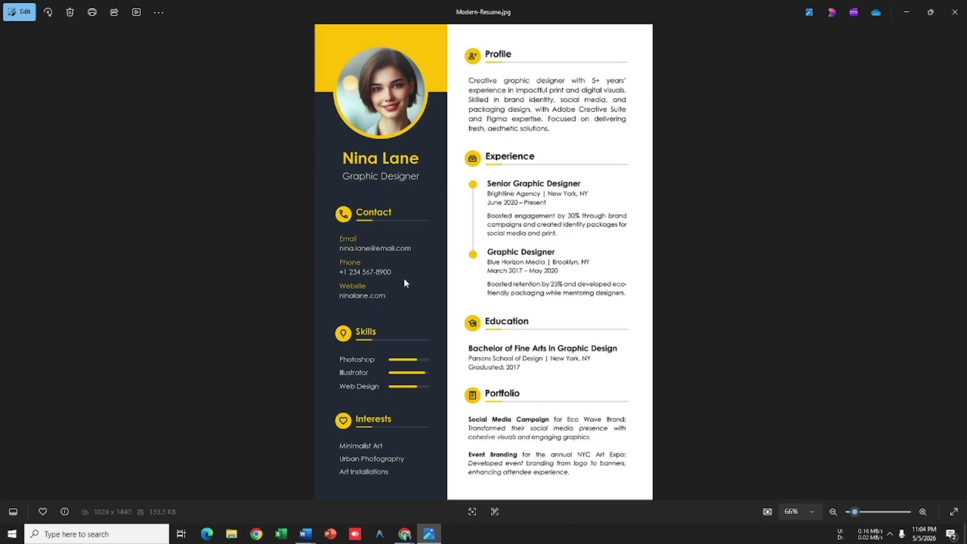
key(alt+Tab)
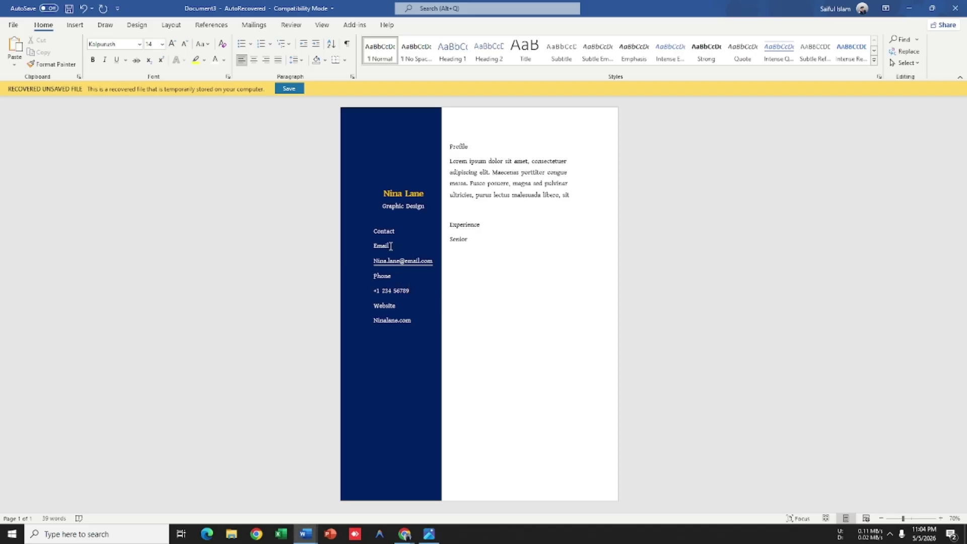
Step: Colour the Email label yellow
drag(391, 246, 372, 246)
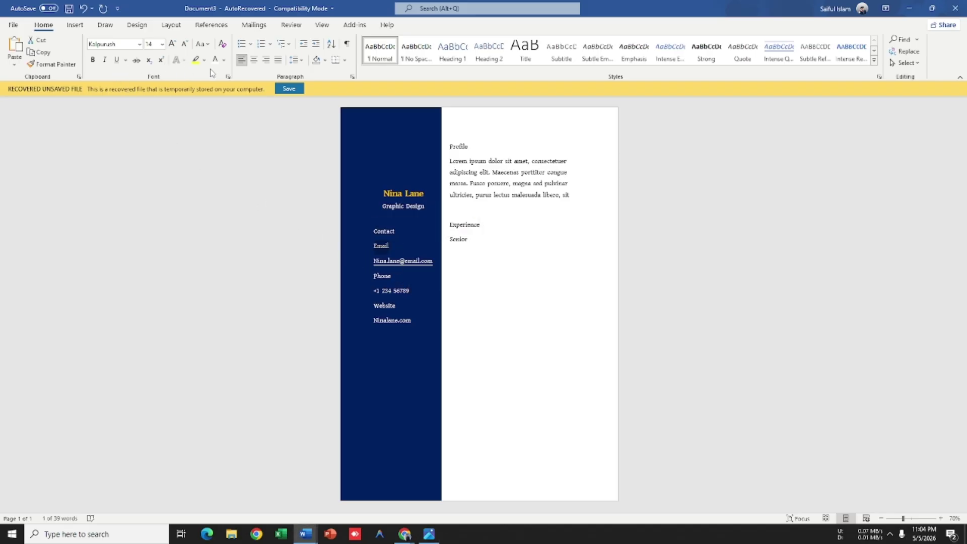
click(224, 60)
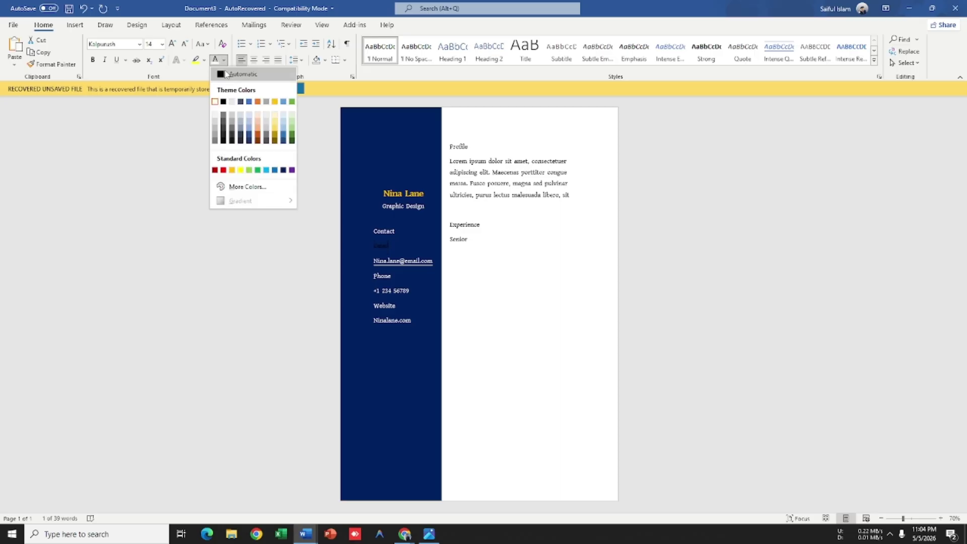
click(240, 170)
click(468, 290)
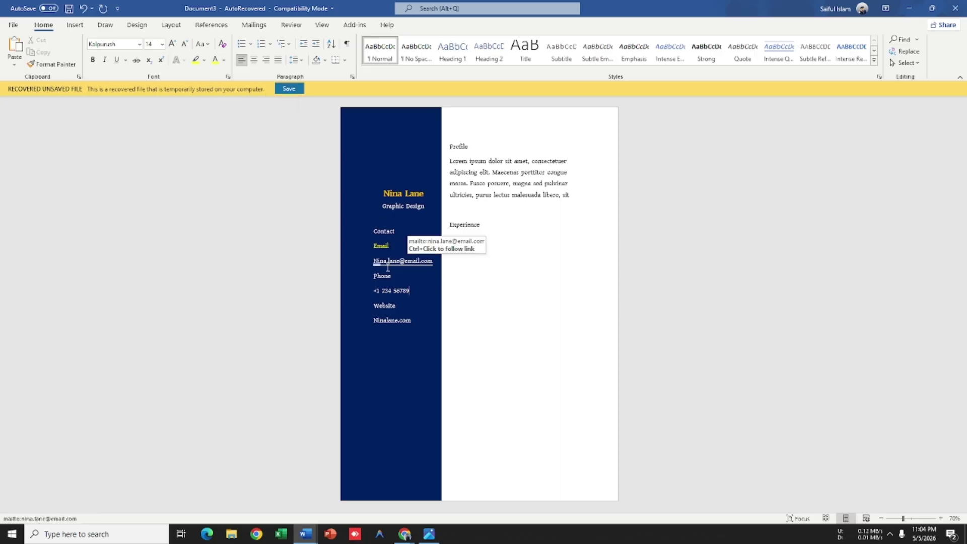
Step: Remove the space after the Email lines and add a blank line after the email address
drag(434, 263, 373, 246)
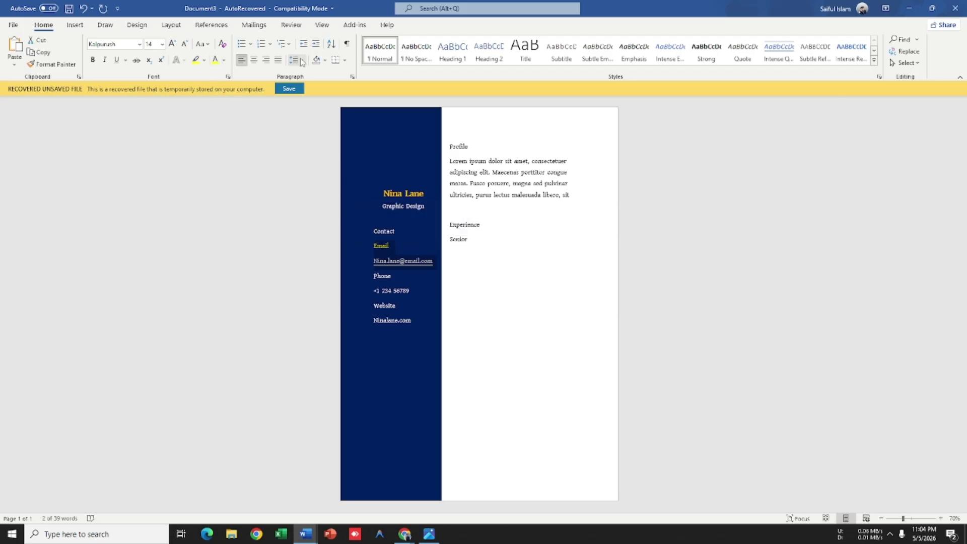
click(296, 60)
click(300, 188)
click(458, 282)
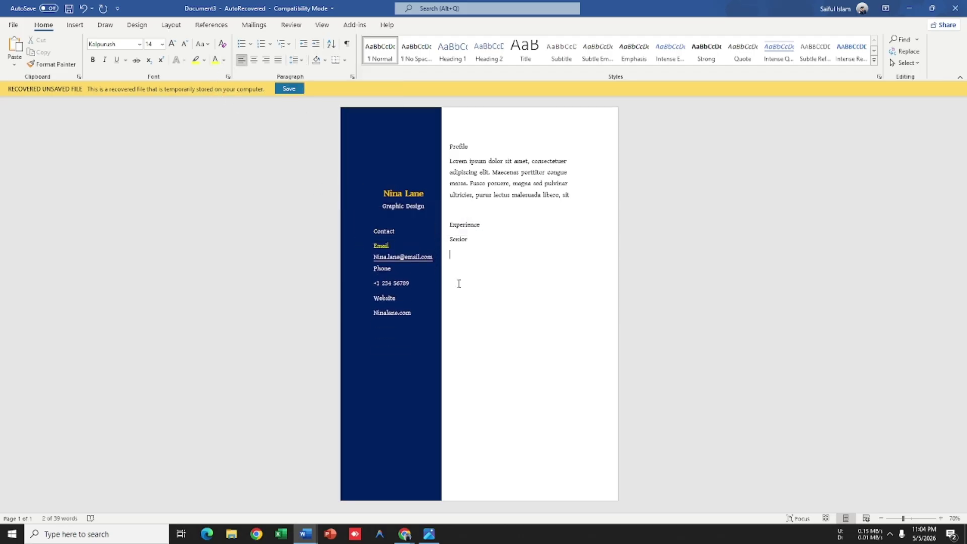
click(401, 269)
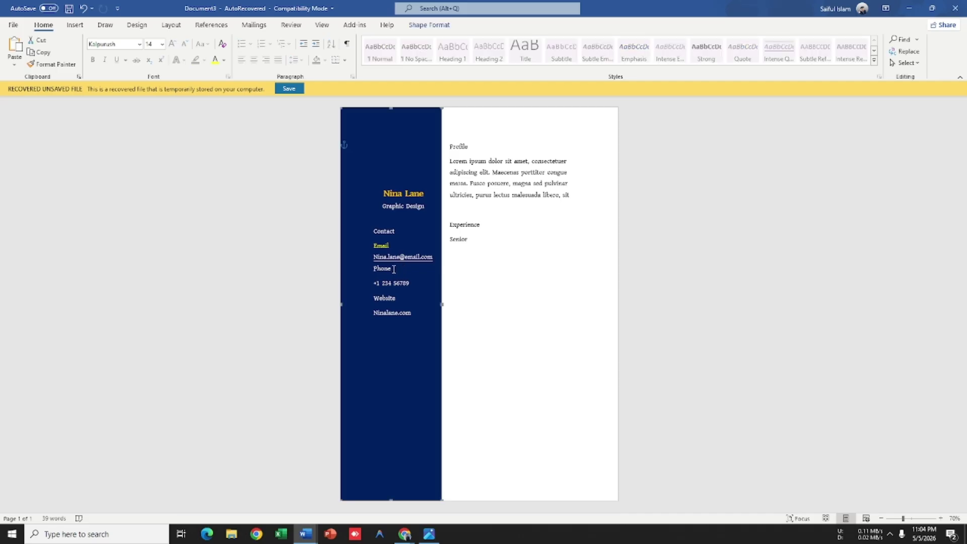
click(433, 255)
key(Return)
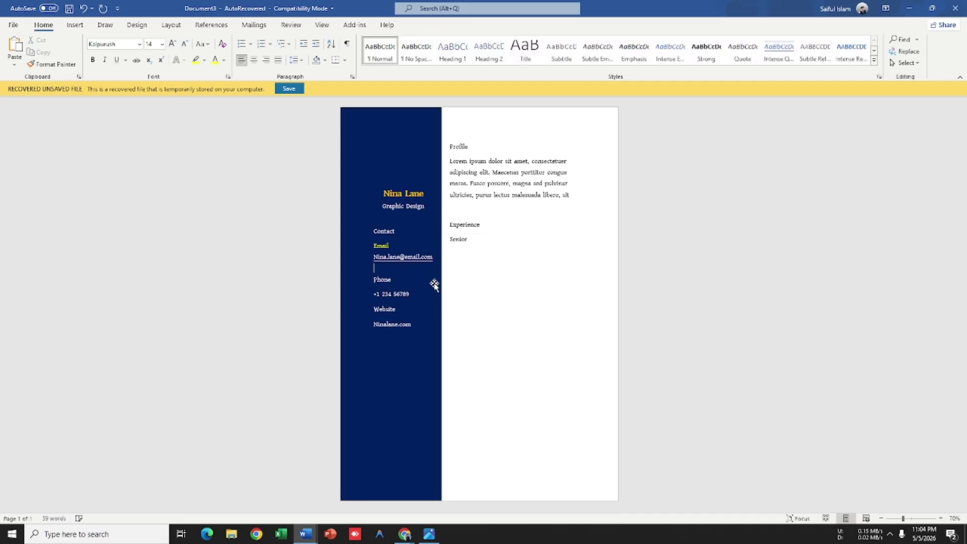
click(430, 297)
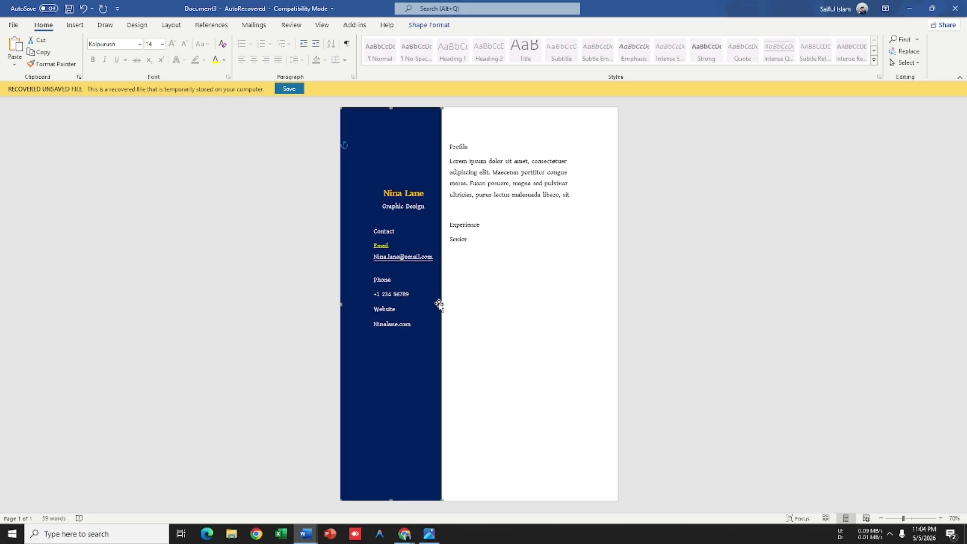
Step: Check the Modern-Resume.jpg reference image in Photos, then return to the Word draft
key(alt+Tab)
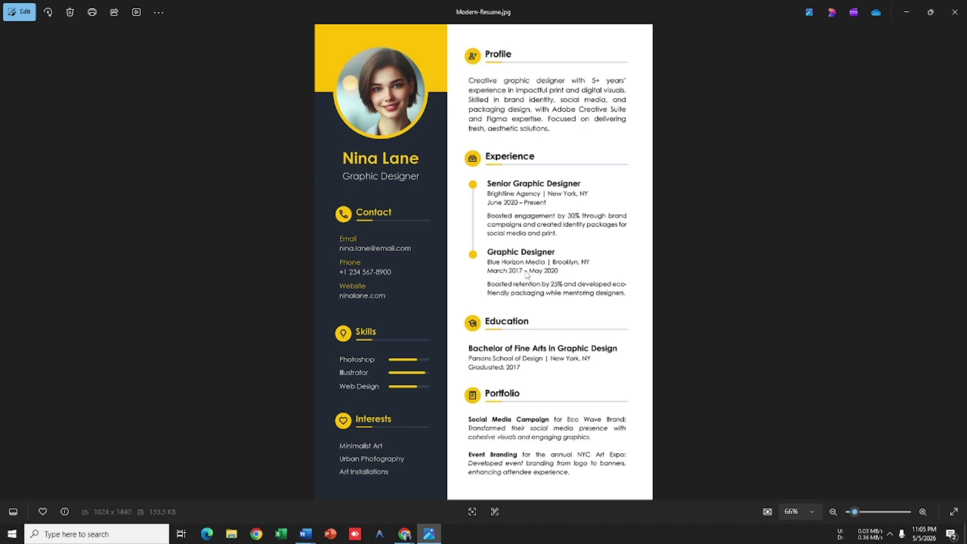
key(alt+Tab)
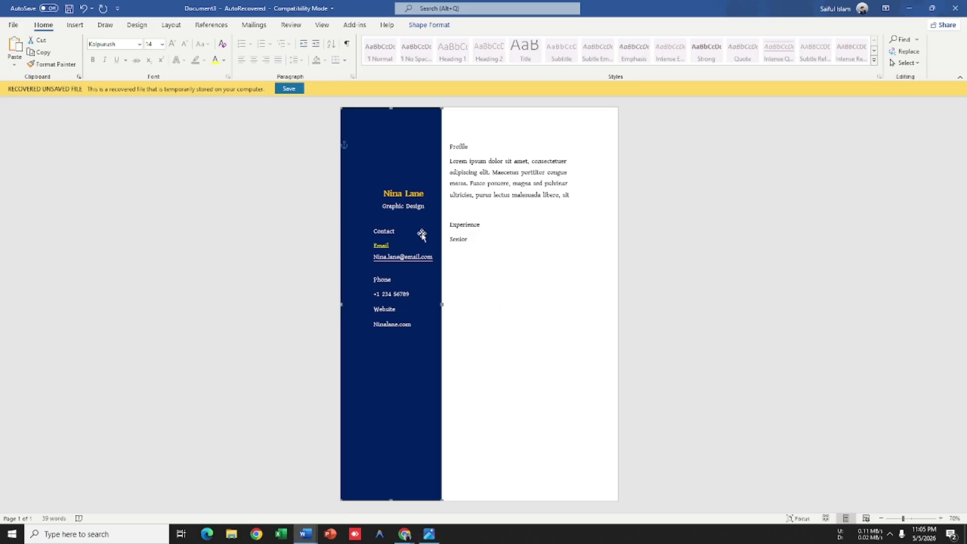
scroll(507, 280, up, 3)
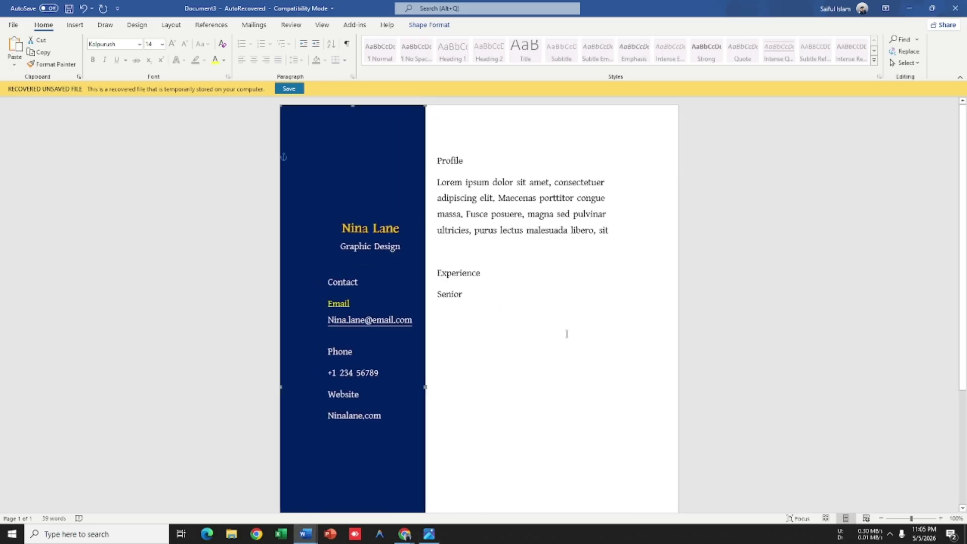
click(517, 214)
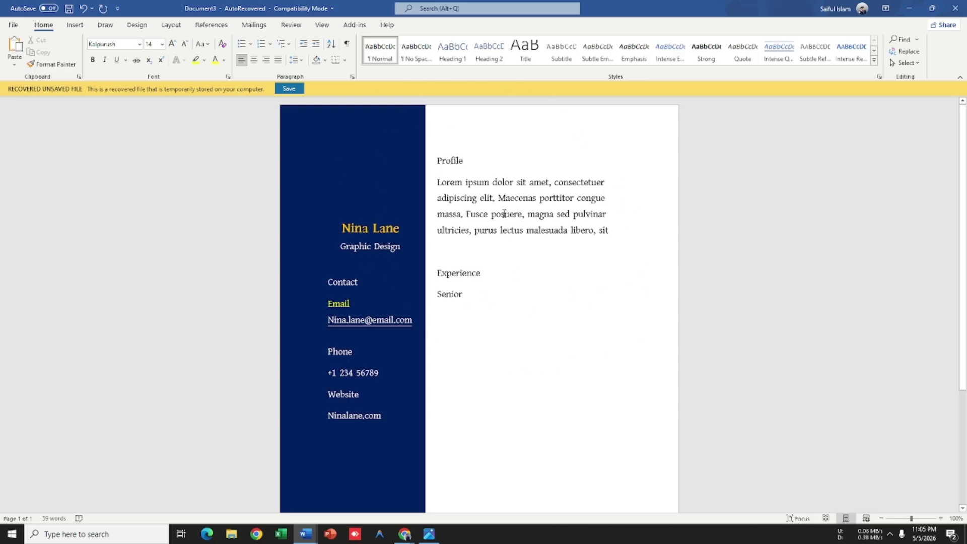
click(171, 25)
click(94, 63)
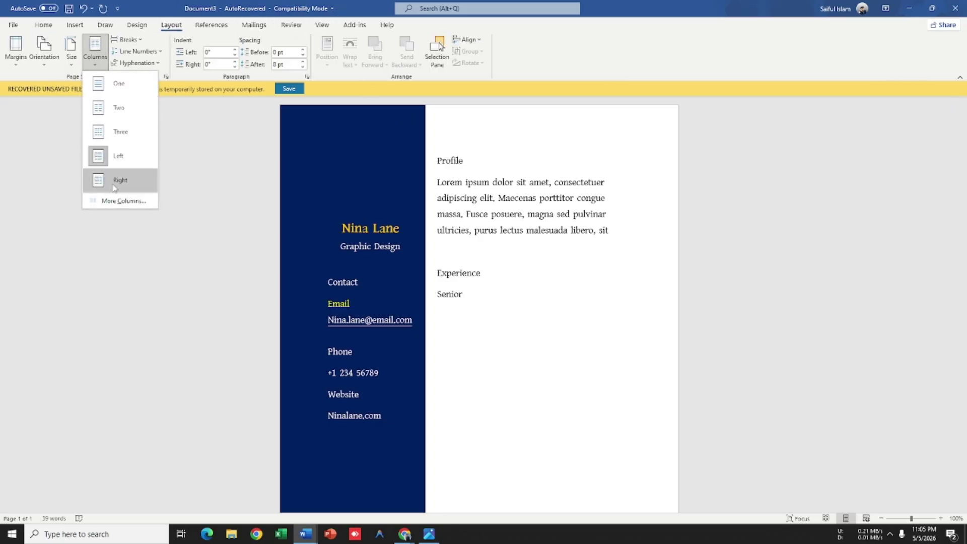
click(118, 200)
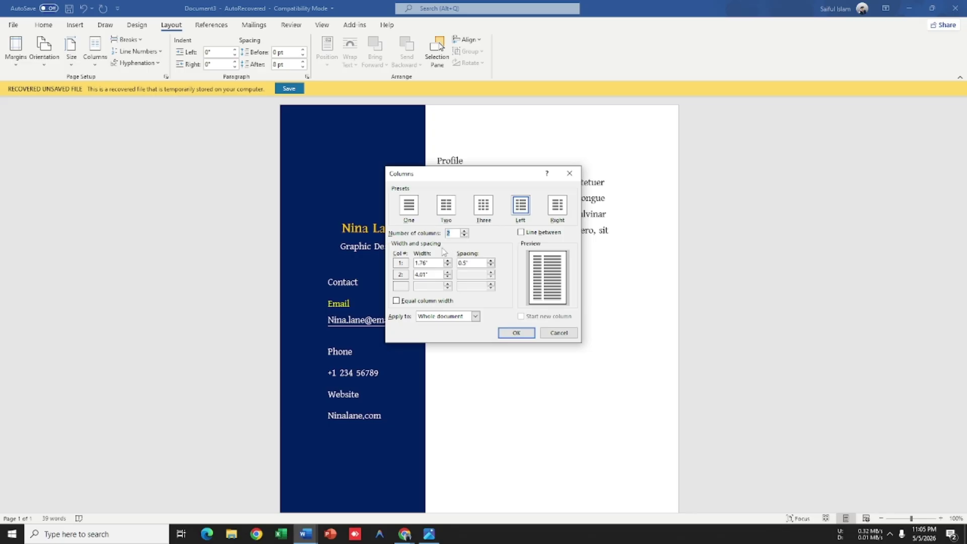
key(Return)
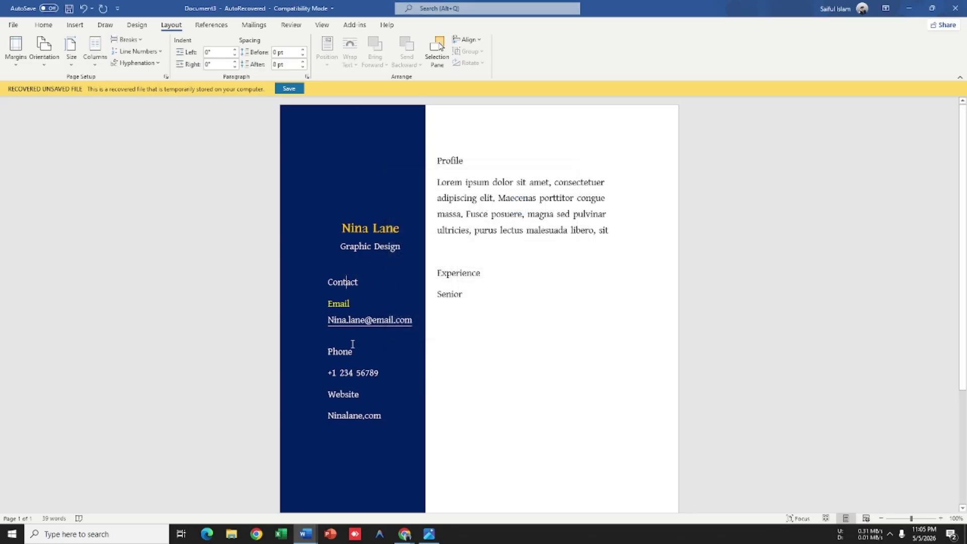
Step: Zoom in and out on the Modern-Resume.jpg reference, comparing it against the CV draft
key(alt+Tab)
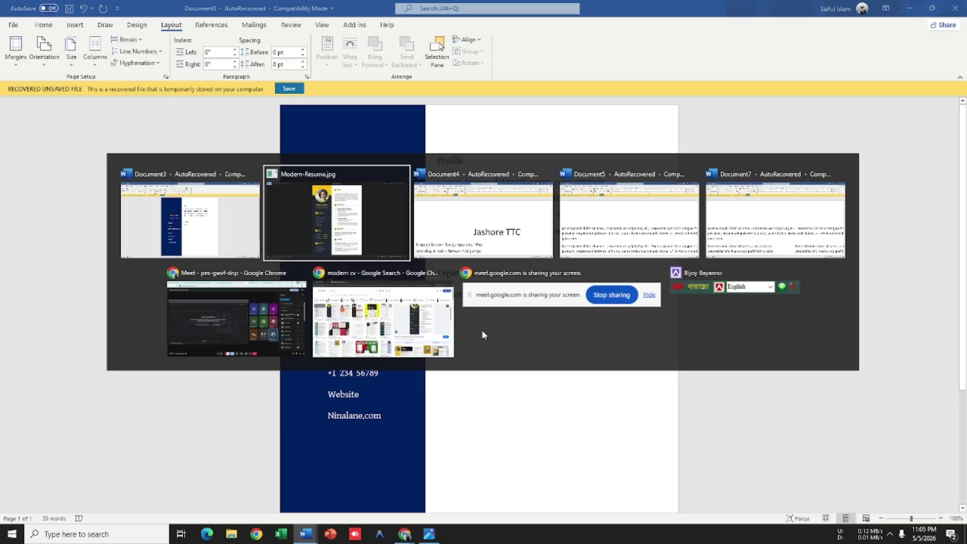
scroll(444, 425, up, 3)
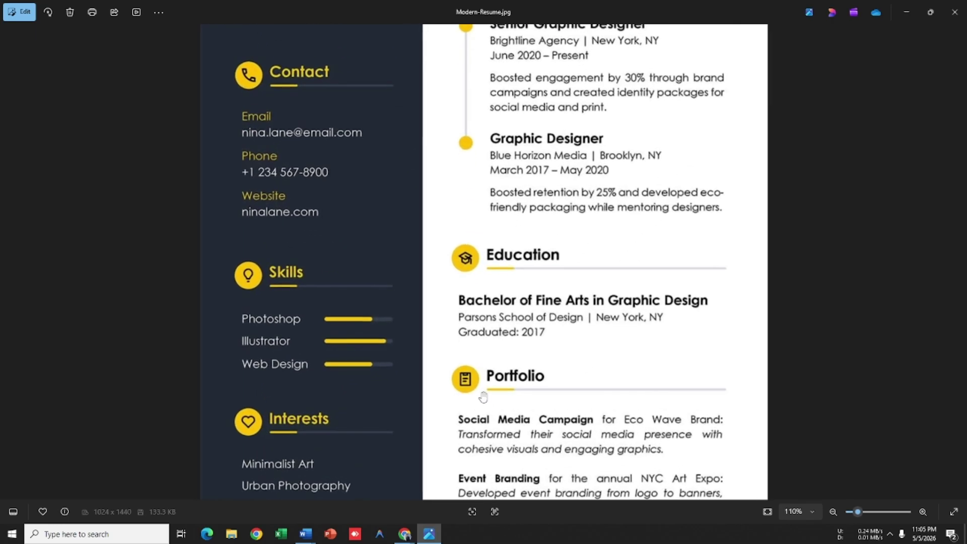
scroll(655, 433, down, 3)
scroll(655, 438, up, 2)
scroll(650, 441, down, 3)
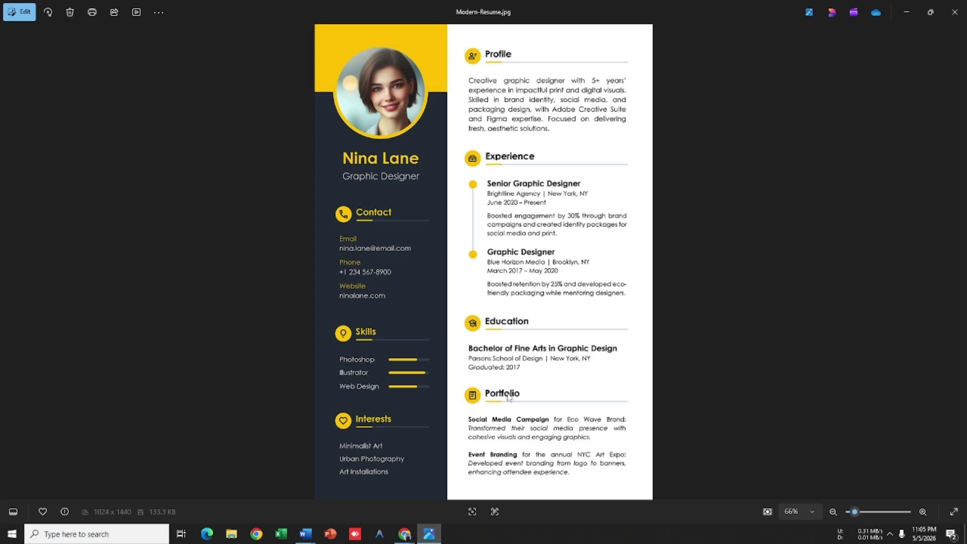
key(alt+Tab)
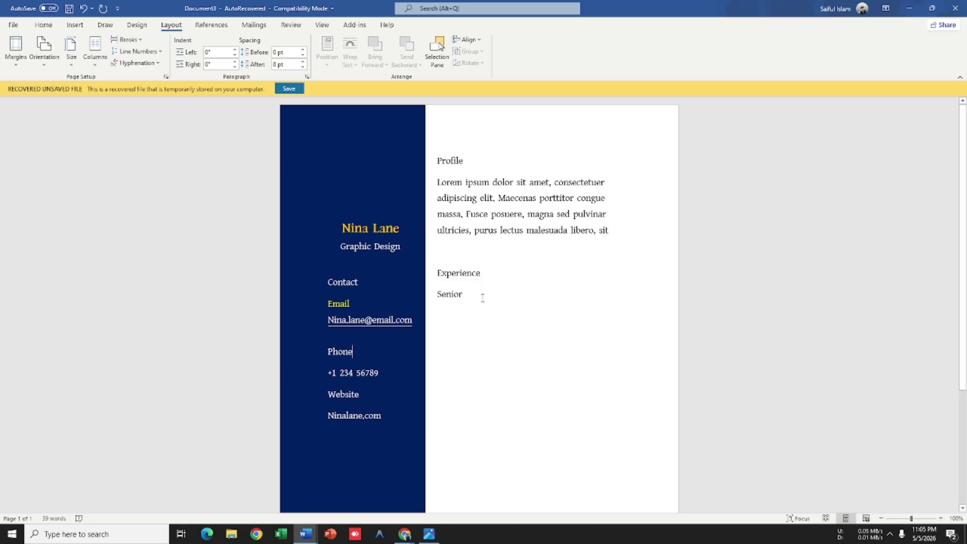
key(alt+Tab)
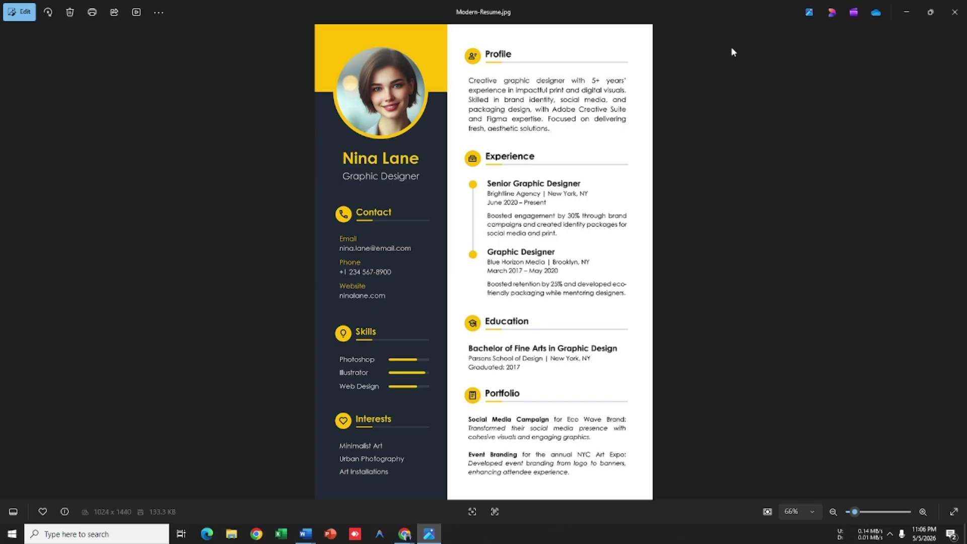
Step: Type placeholder entries under Experience after 'Senior' and select the three resulting lines
key(alt+Tab)
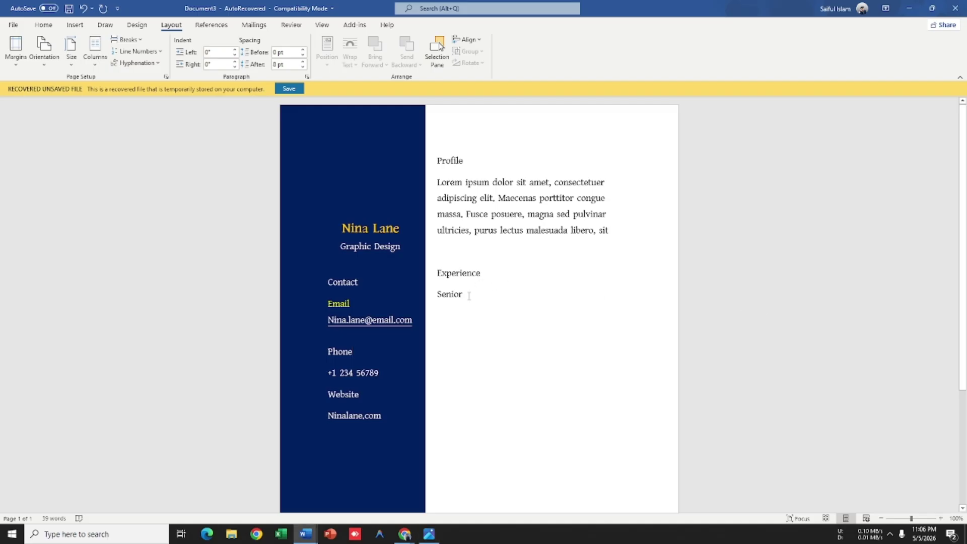
key(alt+Tab)
key(alt+Tab)
text(dsfhdsfhkdshksdfefjsigbsfkgbusd )
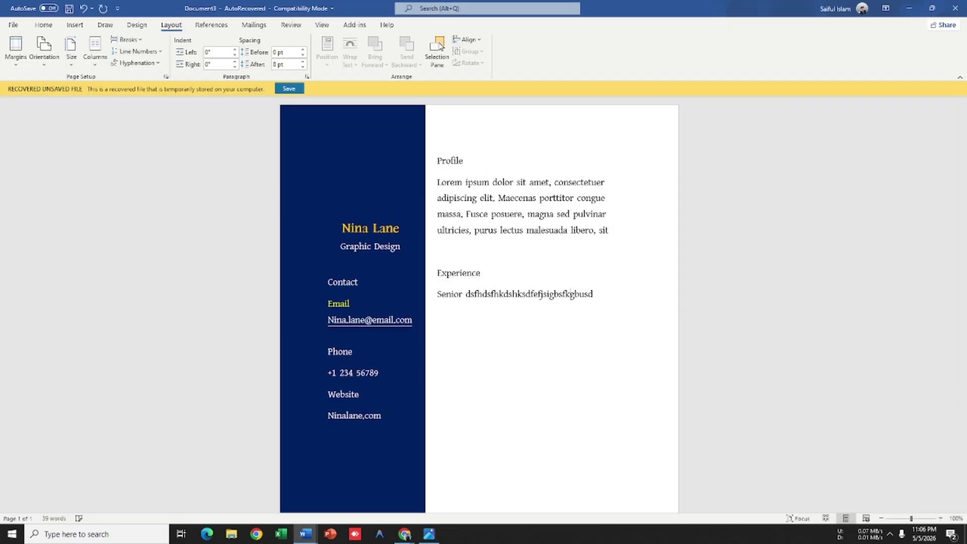
text(Sdagkdsksd)
key(Return)
text(sdhgnkdsgksghksdglsoidaghoias)
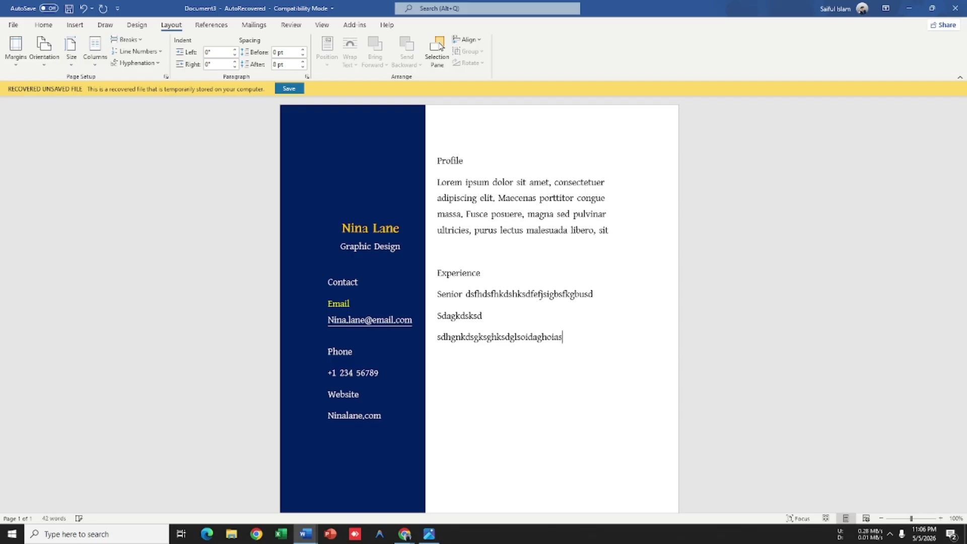
key(alt+Tab)
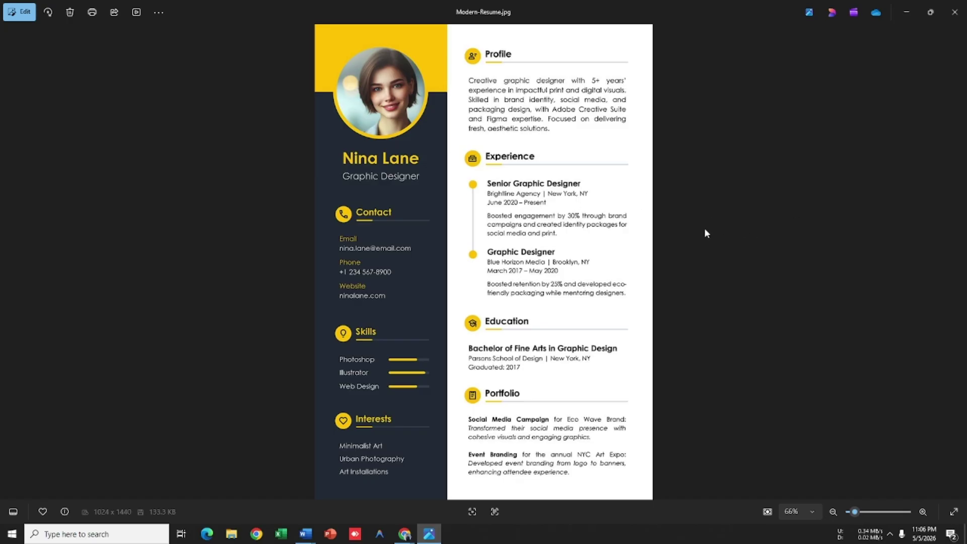
key(alt+Tab)
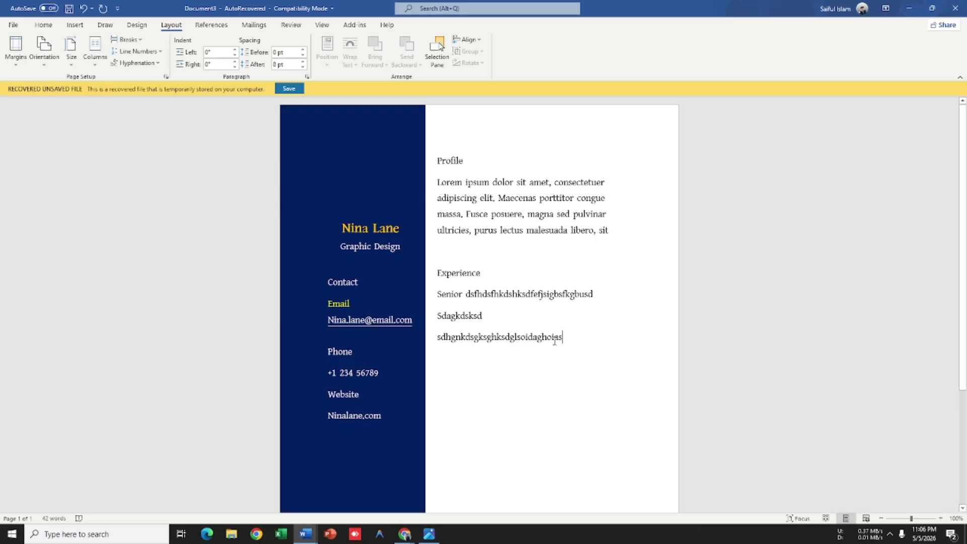
drag(560, 339, 433, 301)
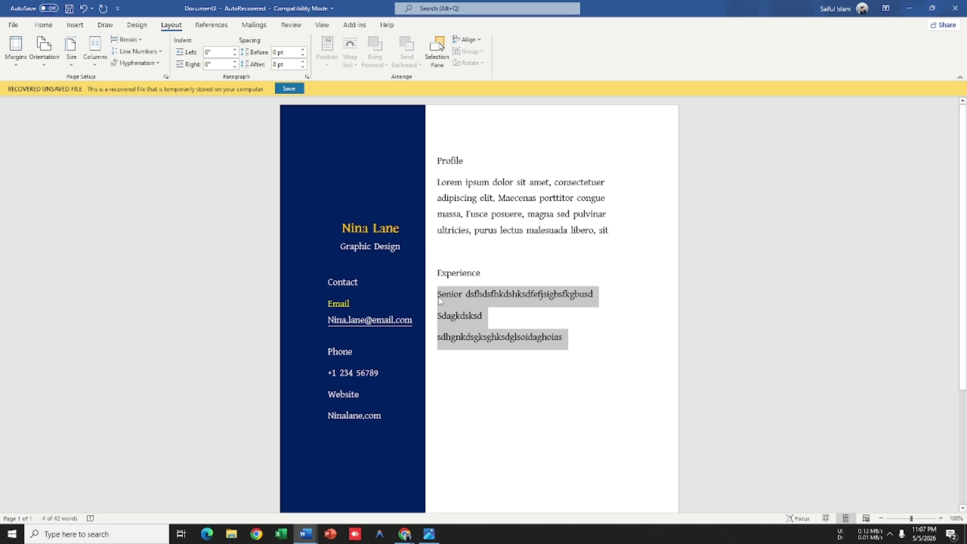
Step: Indent the selected Experience lines 0.5 inch from the left
click(233, 55)
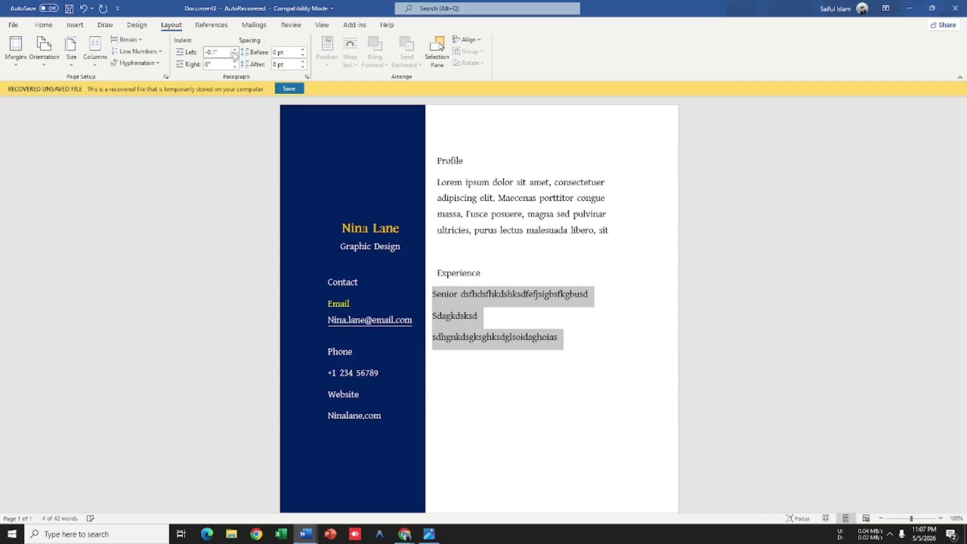
click(234, 50)
click(234, 50)
click(234, 50)
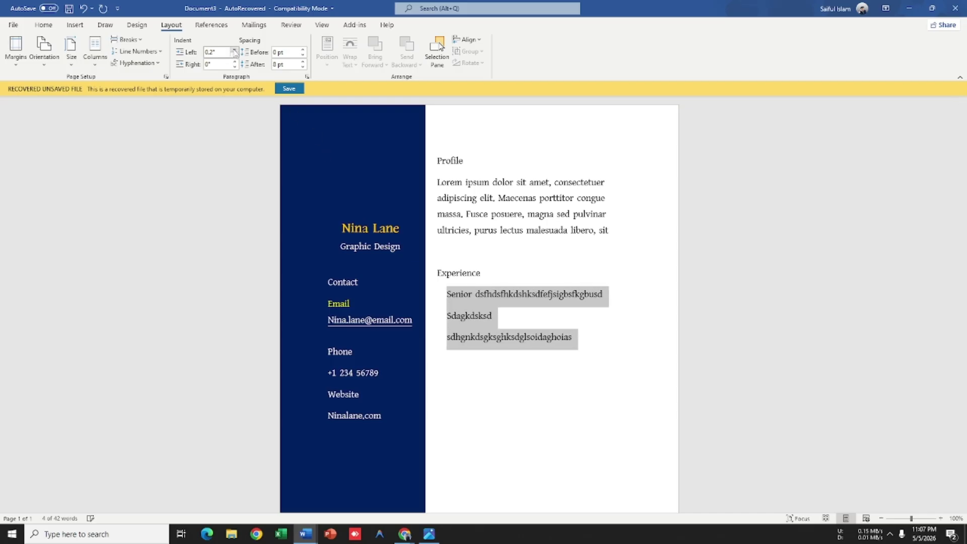
click(234, 50)
click(234, 50)
click(234, 50)
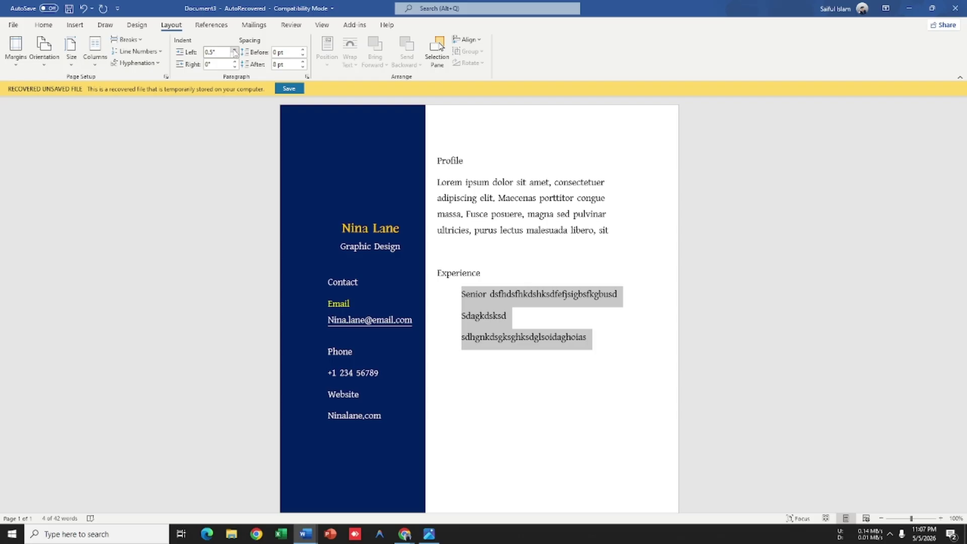
Step: Add a fourth Experience line reading 'Fjdskdslkds' after the second entry
click(524, 322)
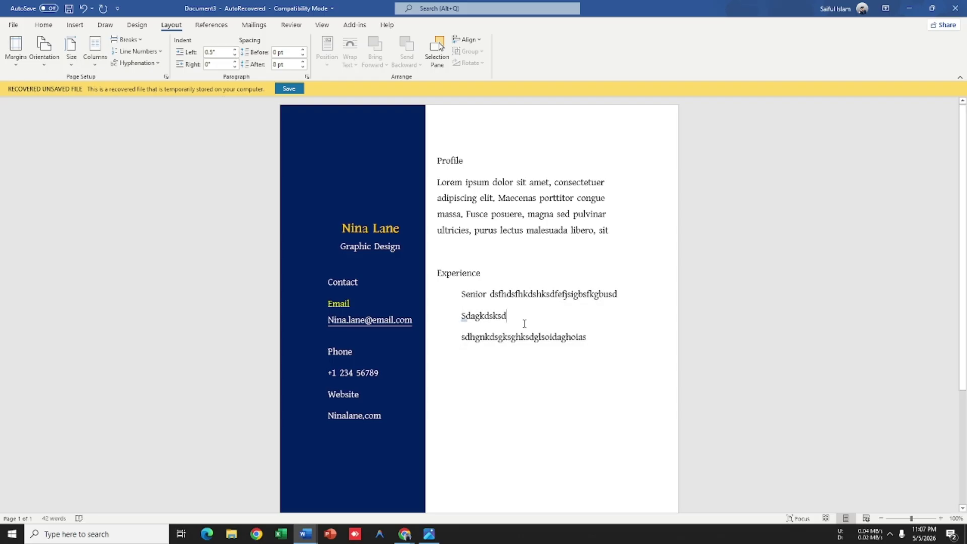
key(Return)
key(Return)
key(Return)
key(BackSpace)
key(BackSpace)
key(BackSpace)
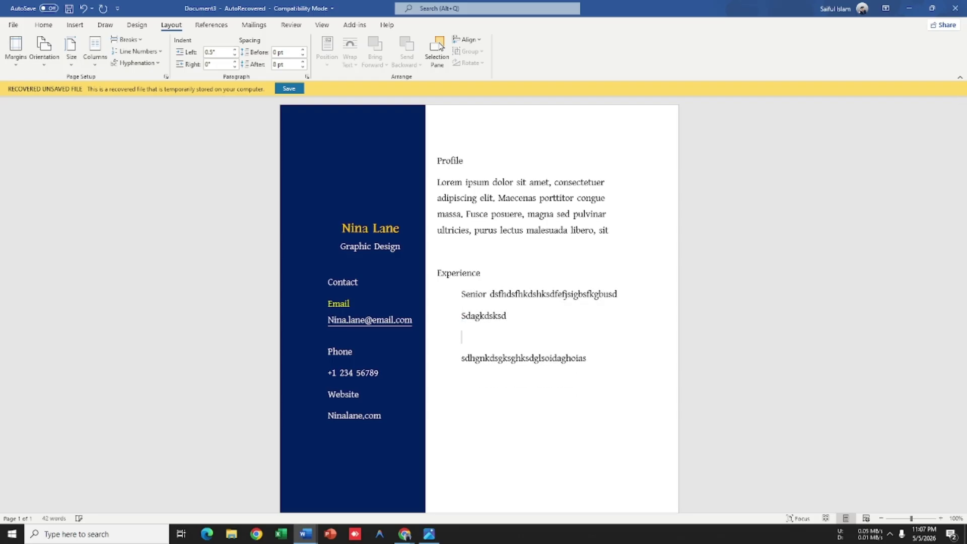
key(BackSpace)
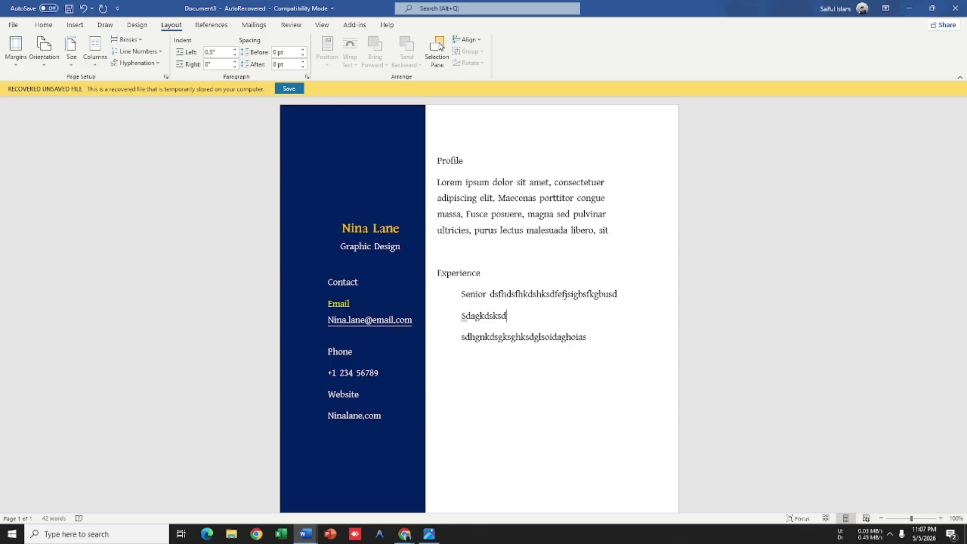
key(Return)
text(Fjdskdslkds)
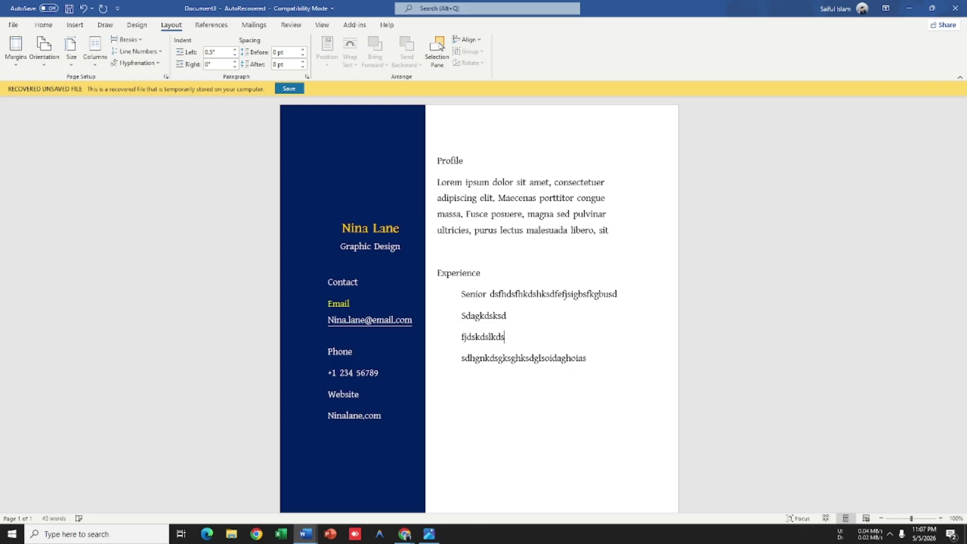
key(Return)
text(dgkhldko)
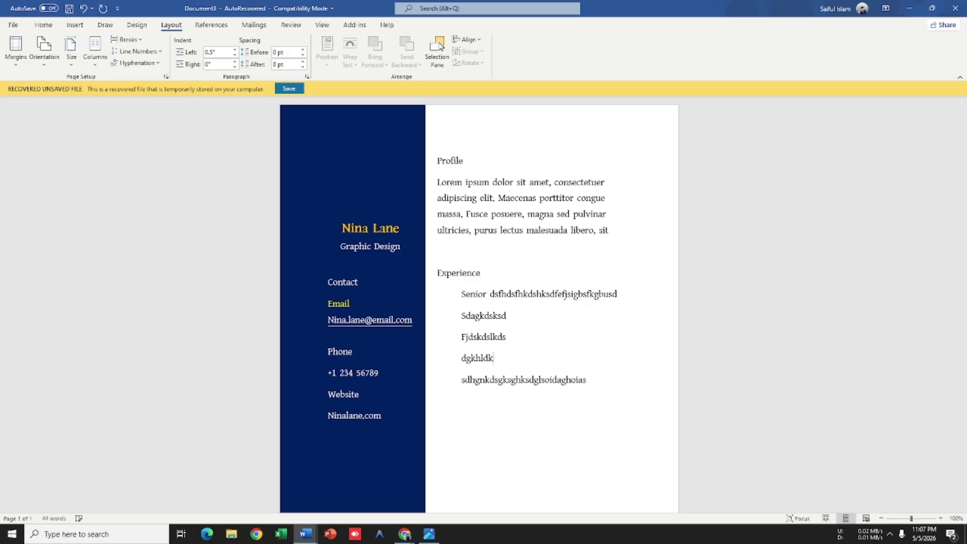
key(BackSpace)
key(BackSpace)
key(BackSpace)
key(BackSpace)
key(BackSpace)
key(BackSpace)
key(BackSpace)
key(BackSpace)
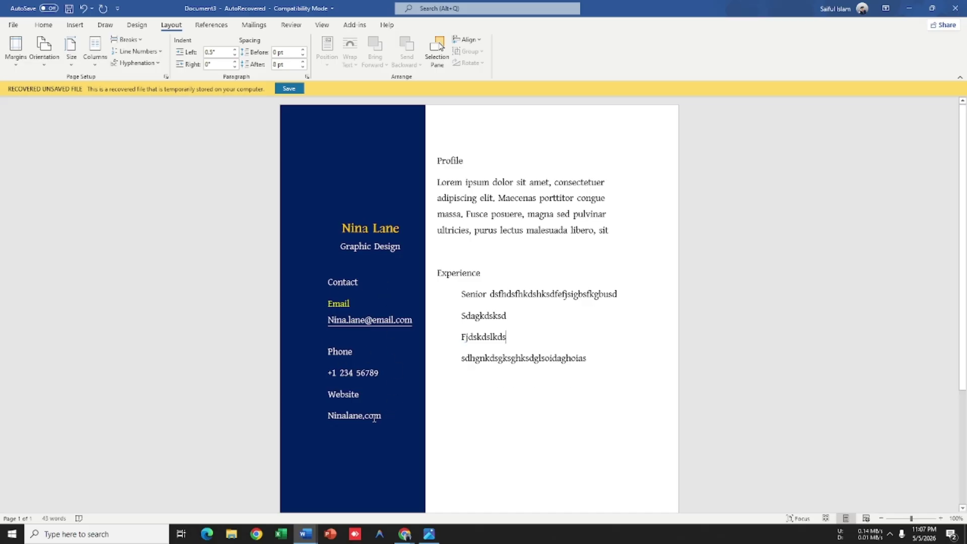
drag(380, 418, 305, 231)
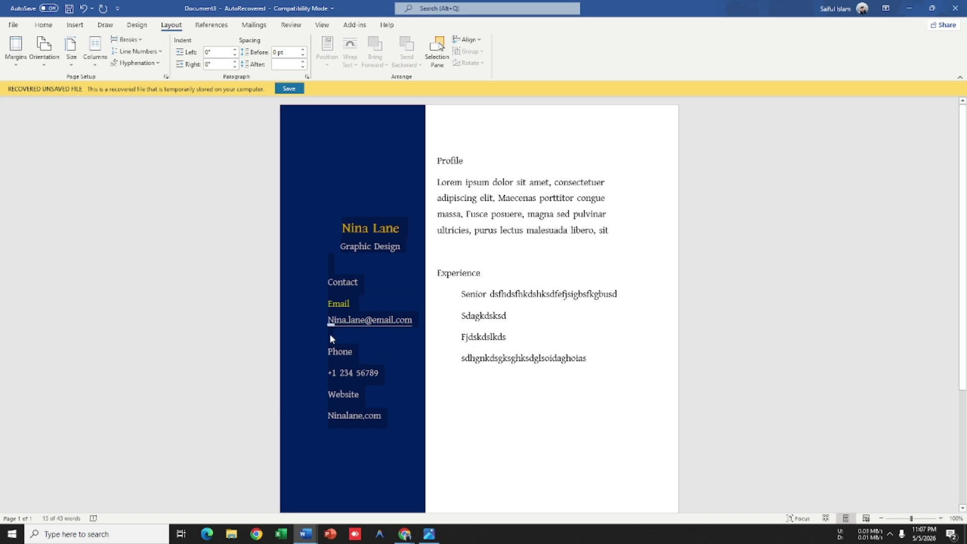
Step: Shift the selected sidebar text 0.4 inch further left within the navy panel
key(alt+Tab)
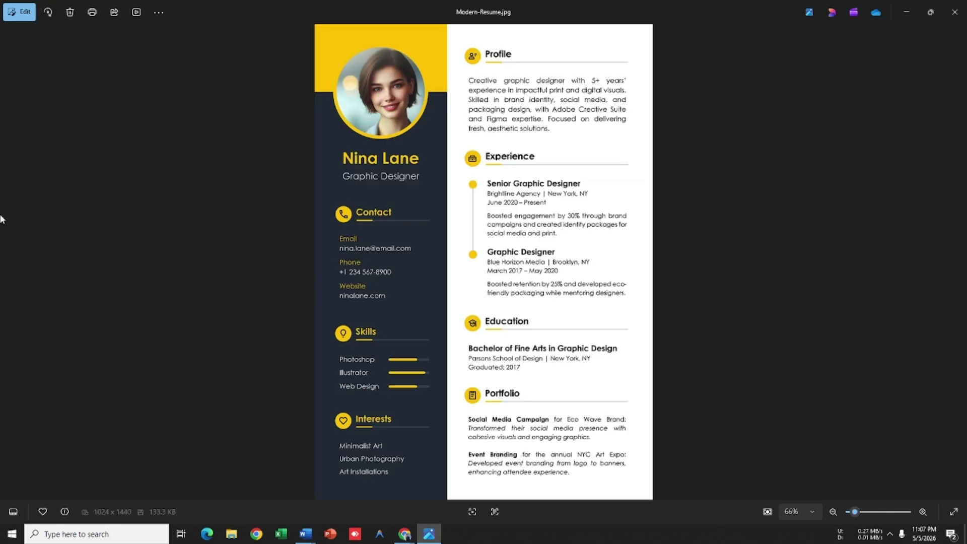
key(alt+Tab)
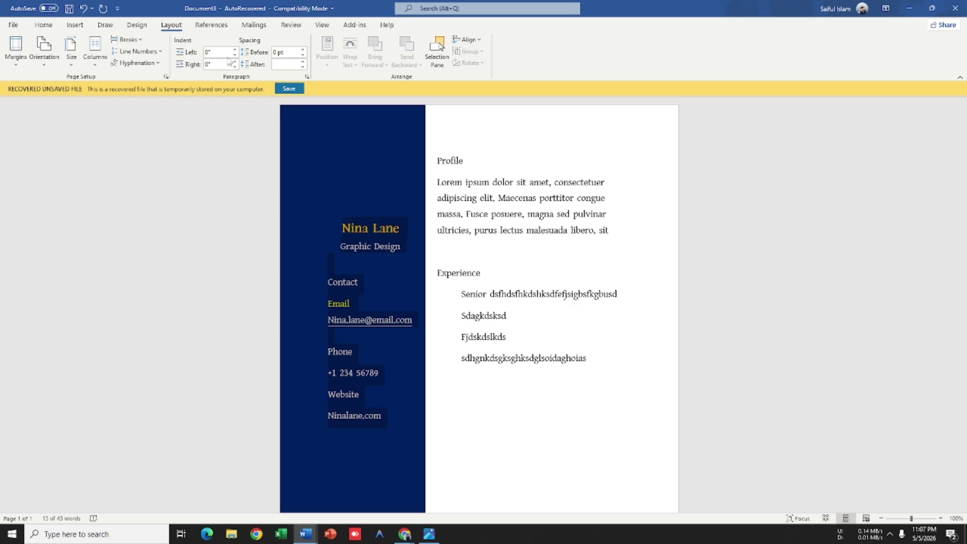
click(235, 54)
click(235, 55)
click(234, 54)
click(235, 54)
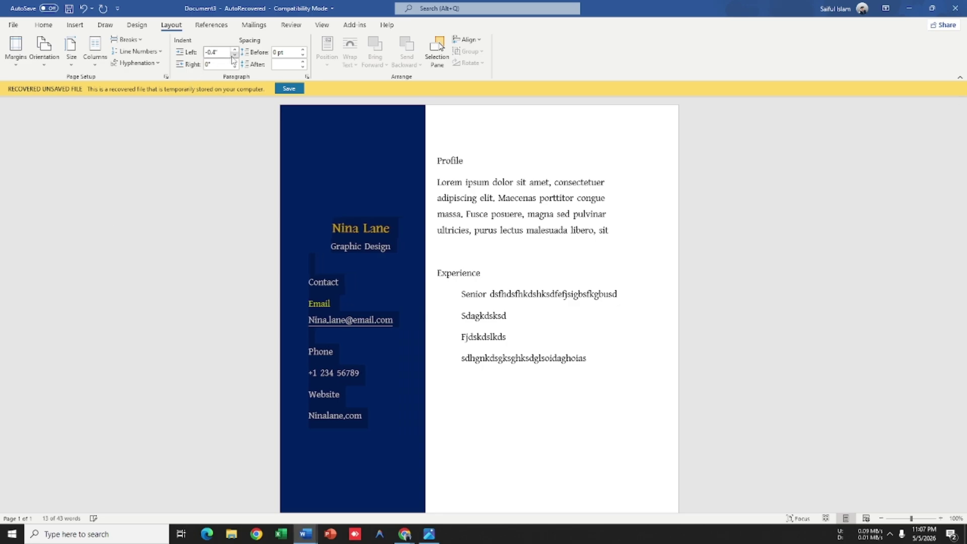
click(573, 430)
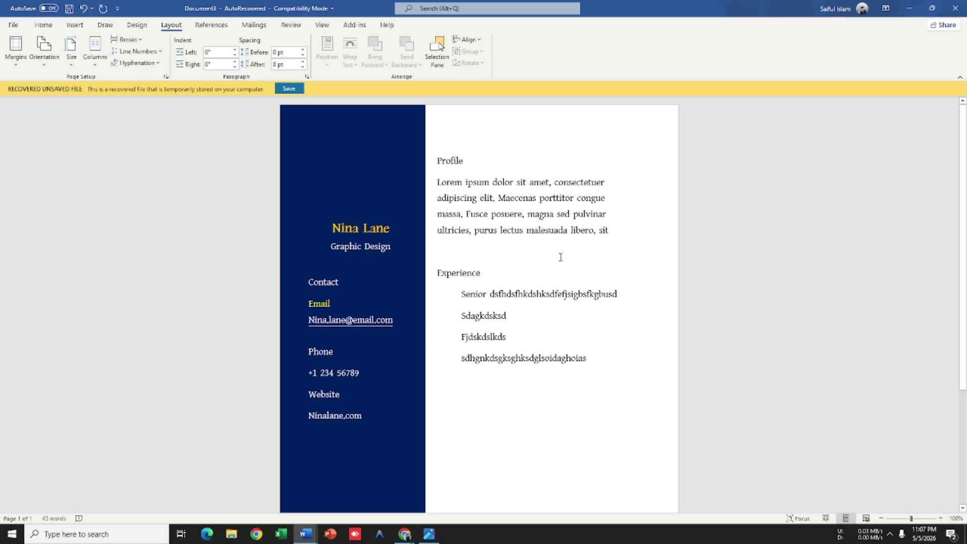
key(alt+Tab)
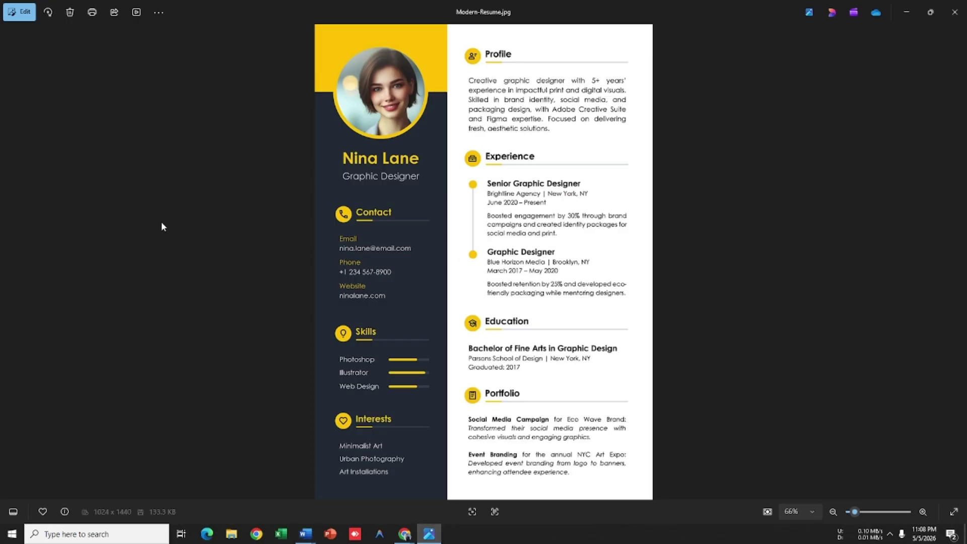
Step: Compare the reference résumé and the Meet window, ending back on the Word CV draft
key(alt+Tab)
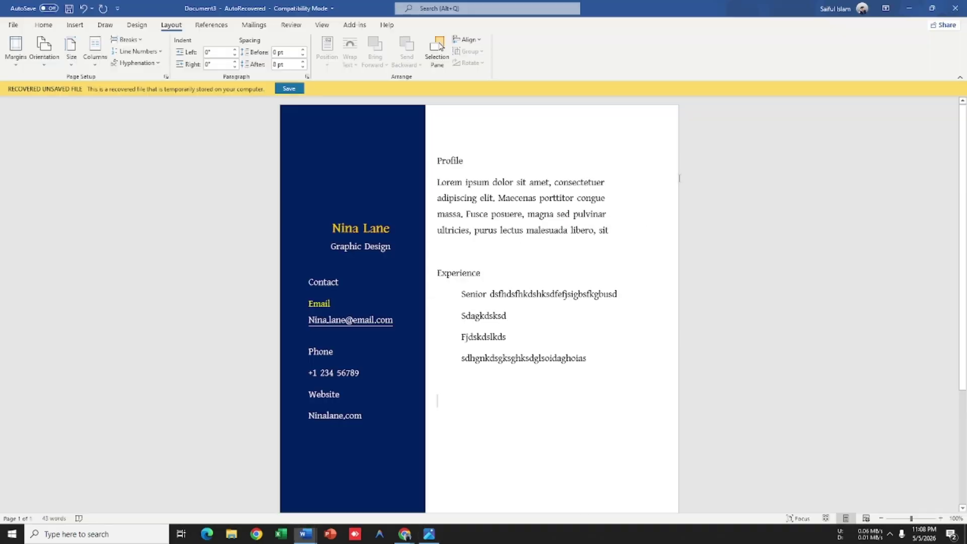
key(alt+Tab)
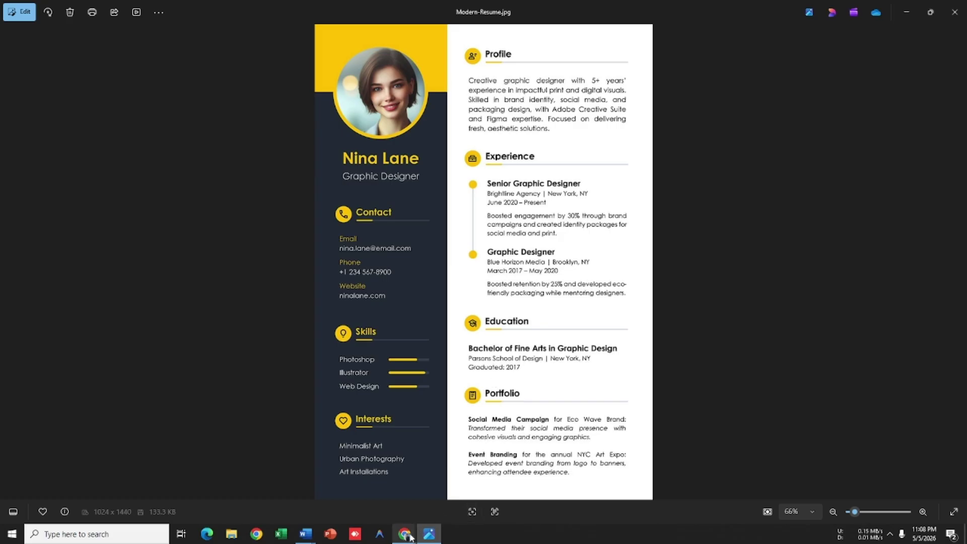
mouse_move(410, 538)
click(327, 486)
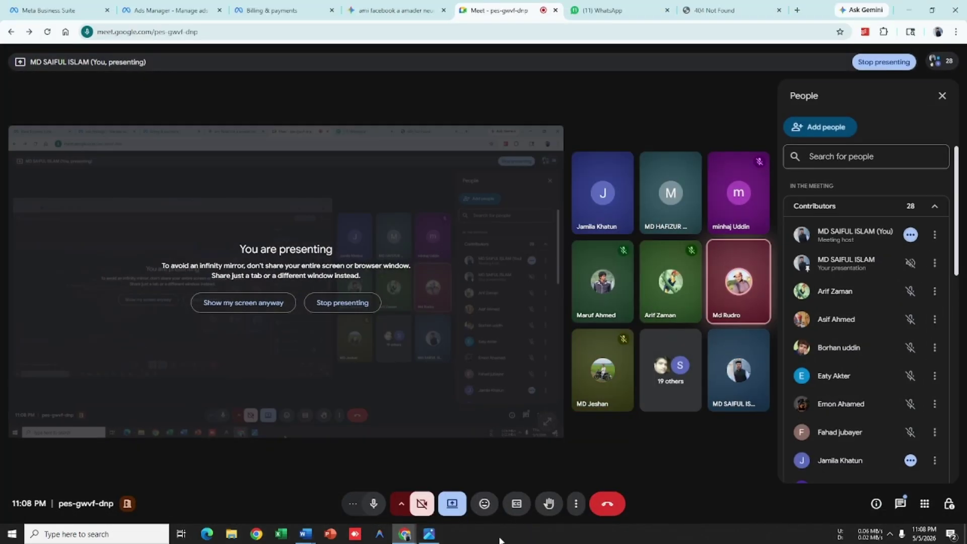
click(429, 534)
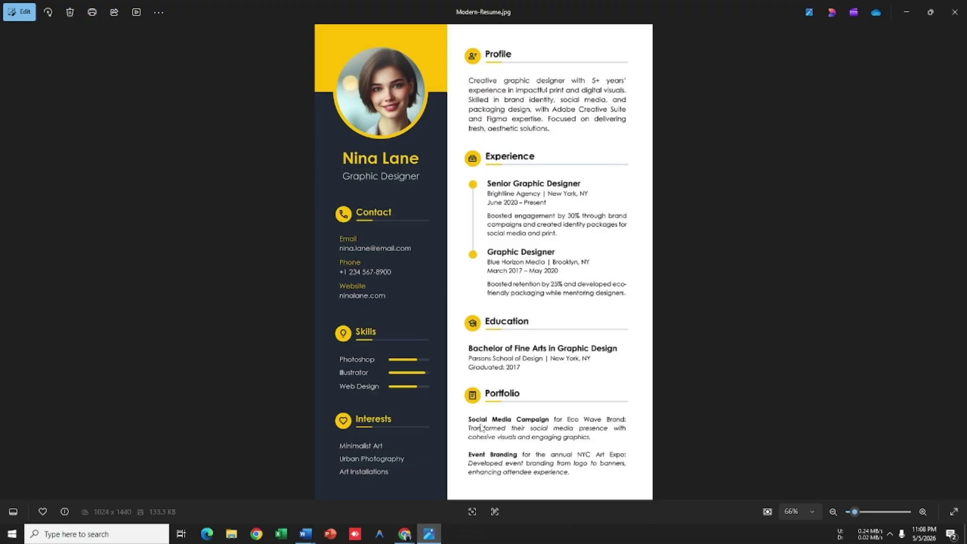
key(alt+Tab)
key(alt+Tab)
key(alt+Tab)
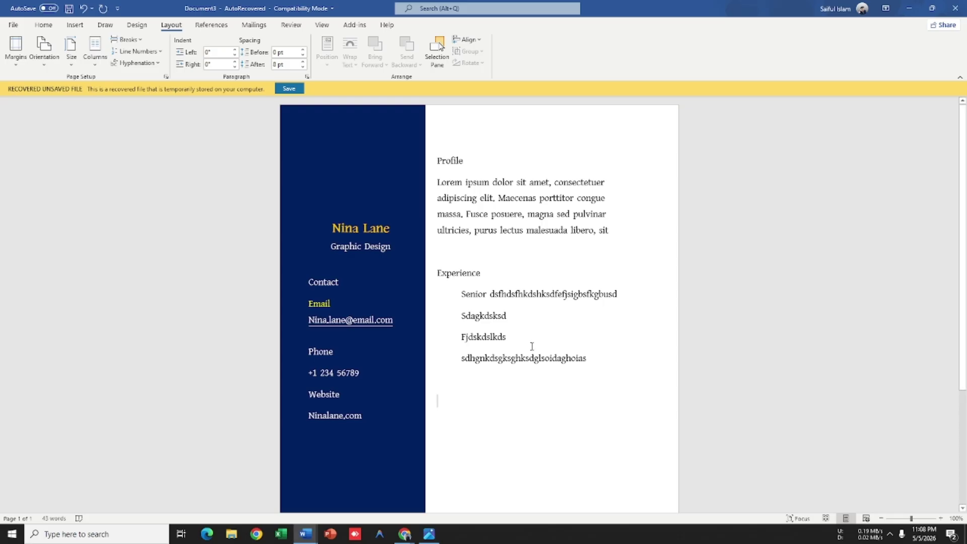
Step: Select the navy sidebar rectangle and try repositioning it, undoing the misplaced moves
scroll(531, 347, down, 4)
click(421, 358)
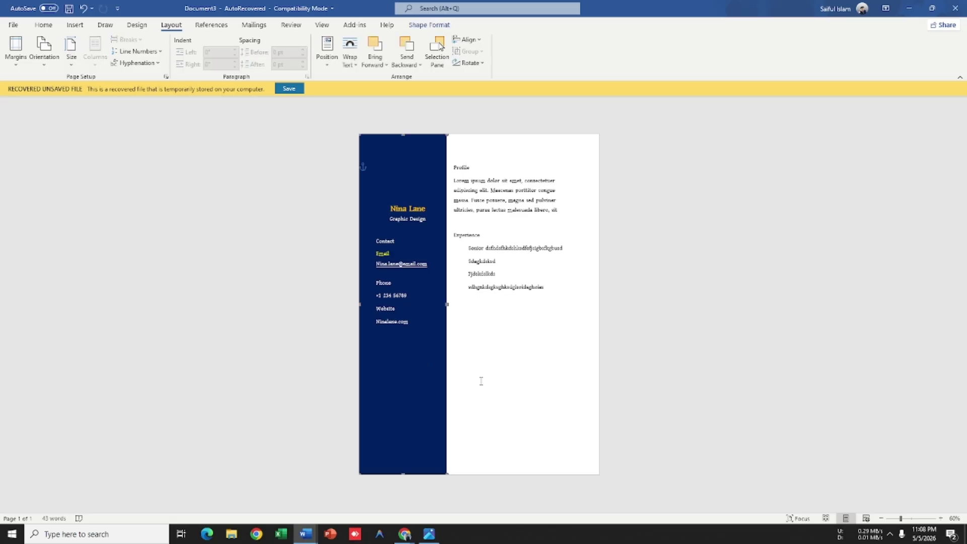
click(496, 386)
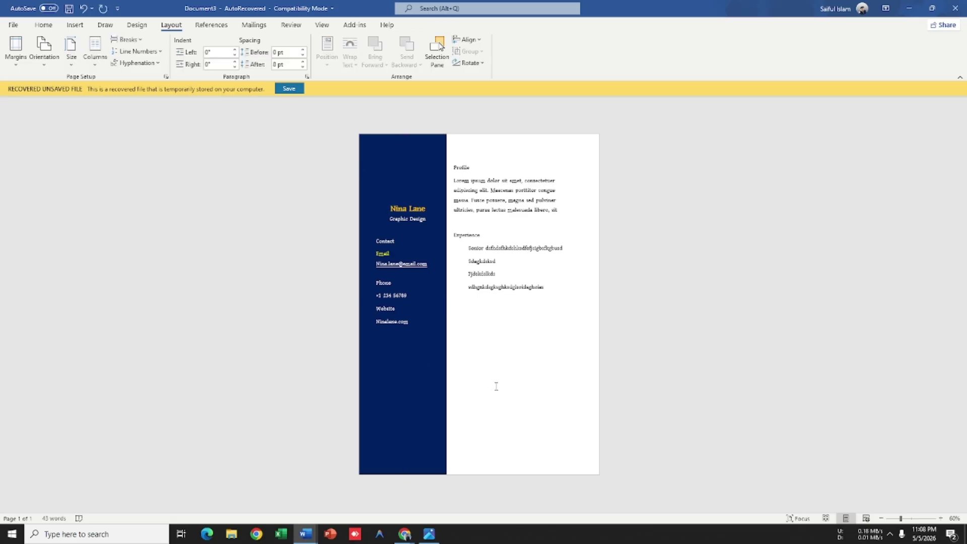
click(377, 409)
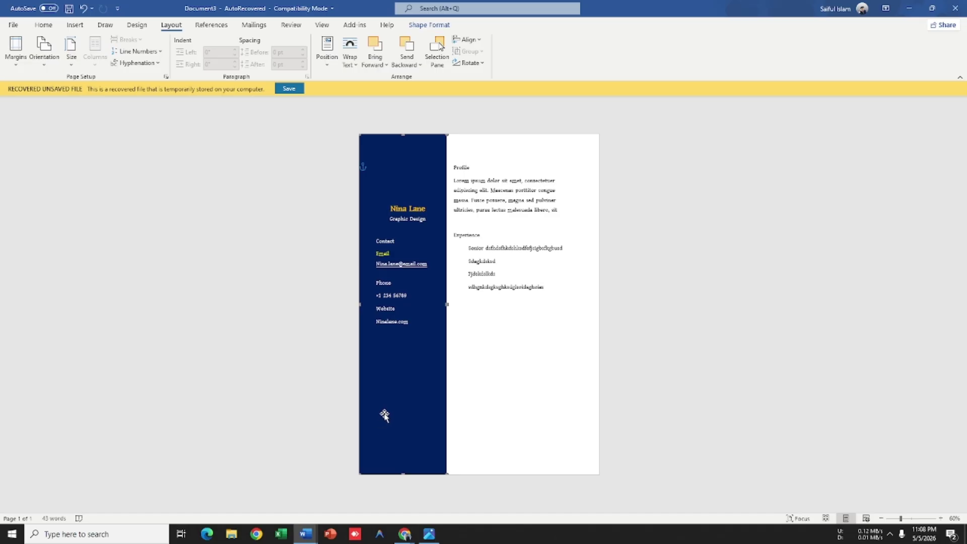
drag(401, 385, 432, 420)
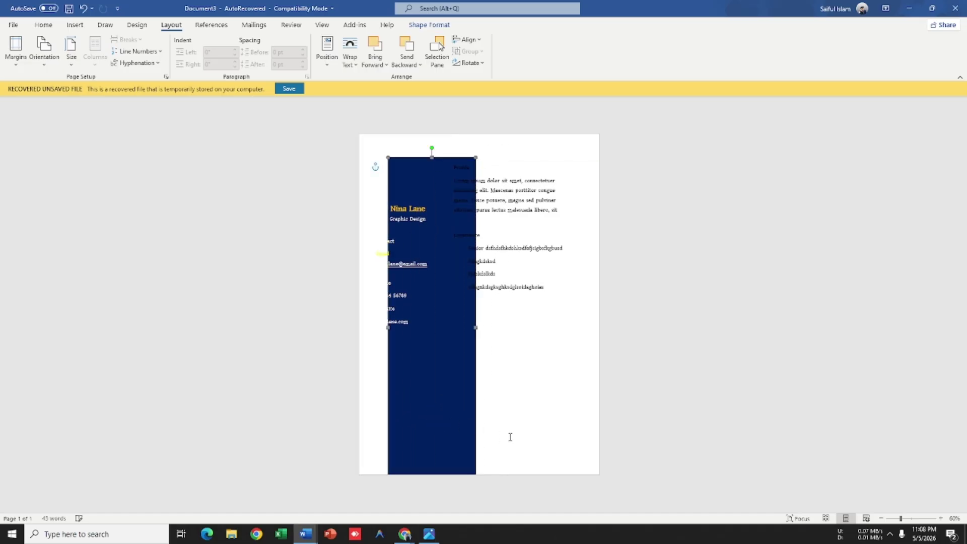
key(ctrl+z)
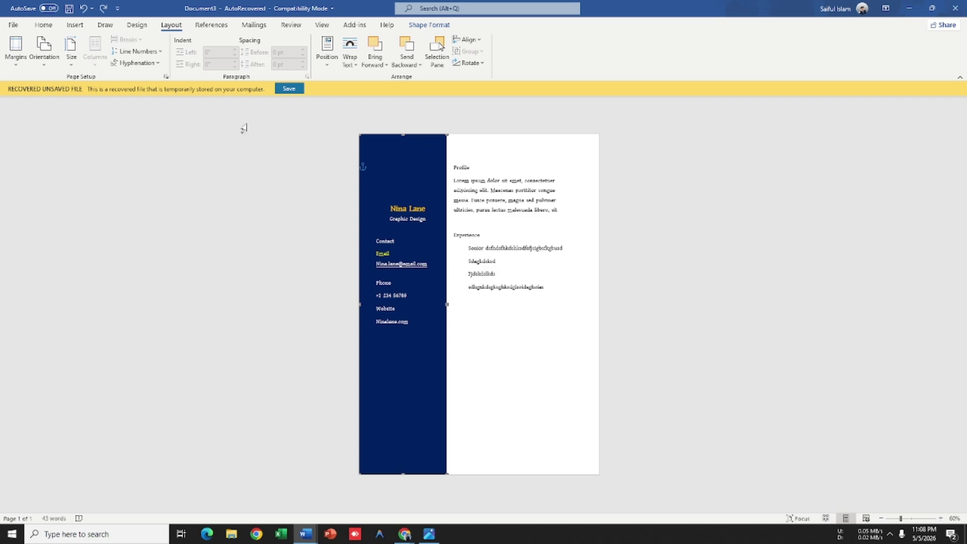
click(568, 180)
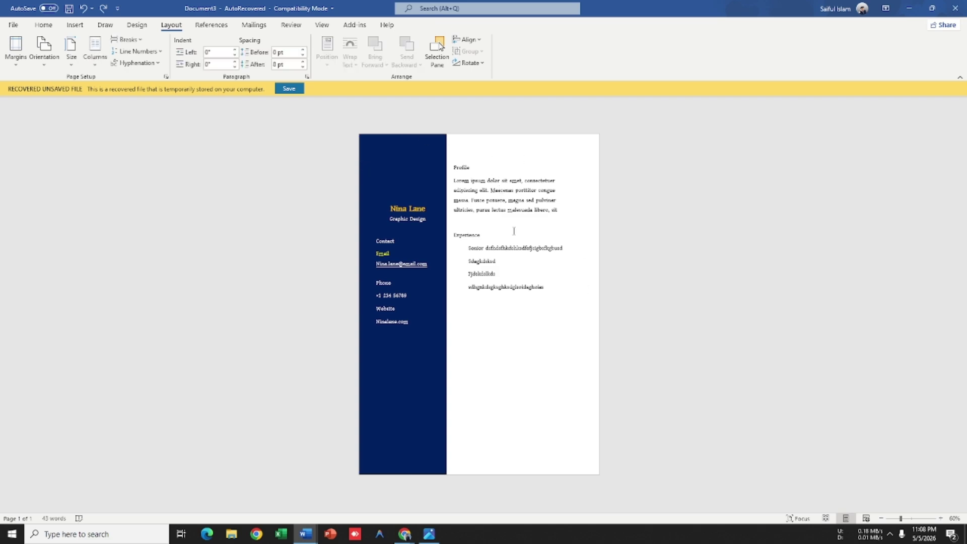
key(alt+Tab)
key(alt+Tab)
drag(420, 158, 450, 197)
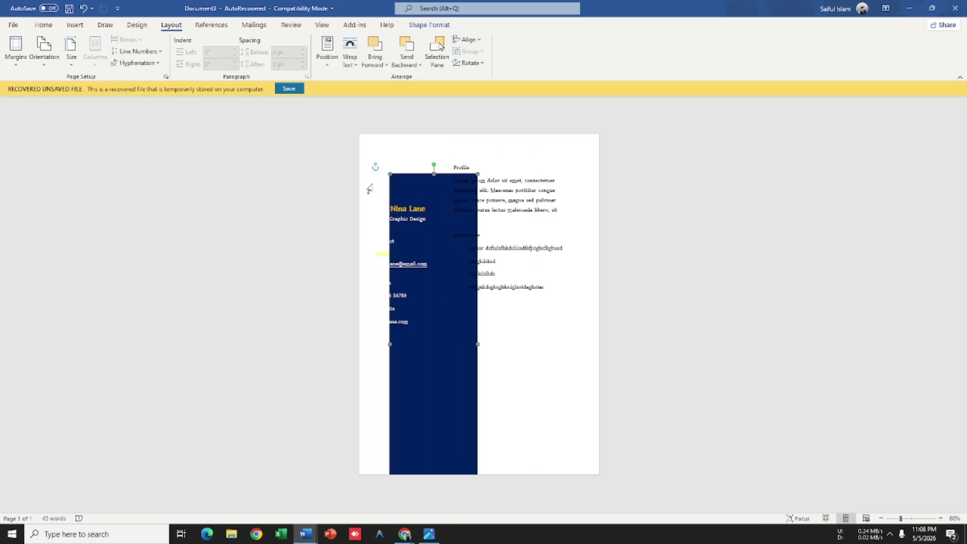
key(ctrl+z)
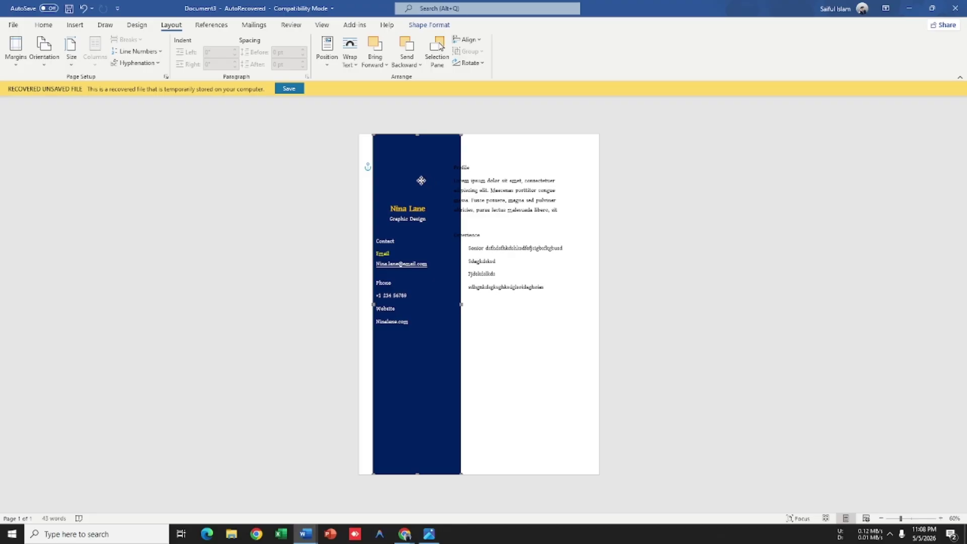
Step: Drag the navy sidebar back to the page's left side and nudge it flush with the top edge
drag(421, 180, 575, 463)
click(477, 261)
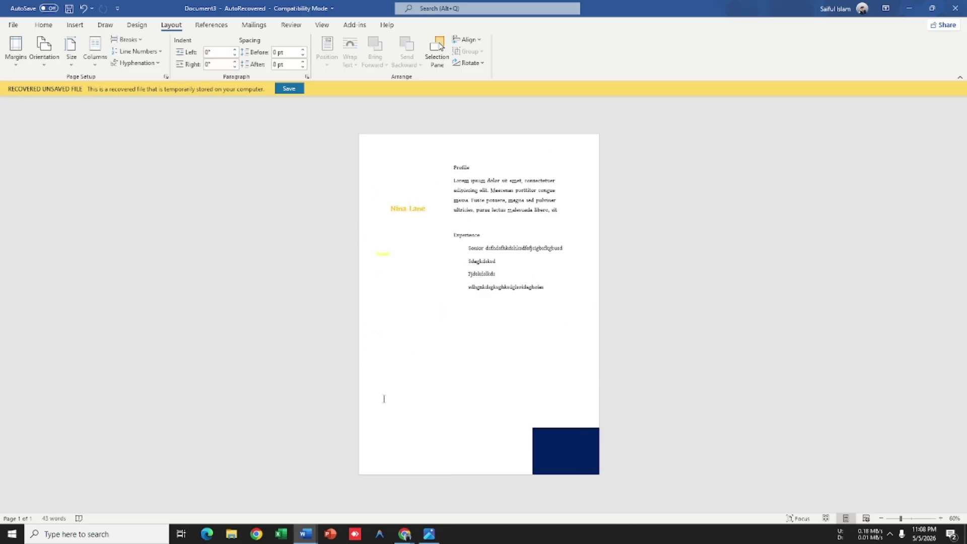
drag(570, 460, 384, 167)
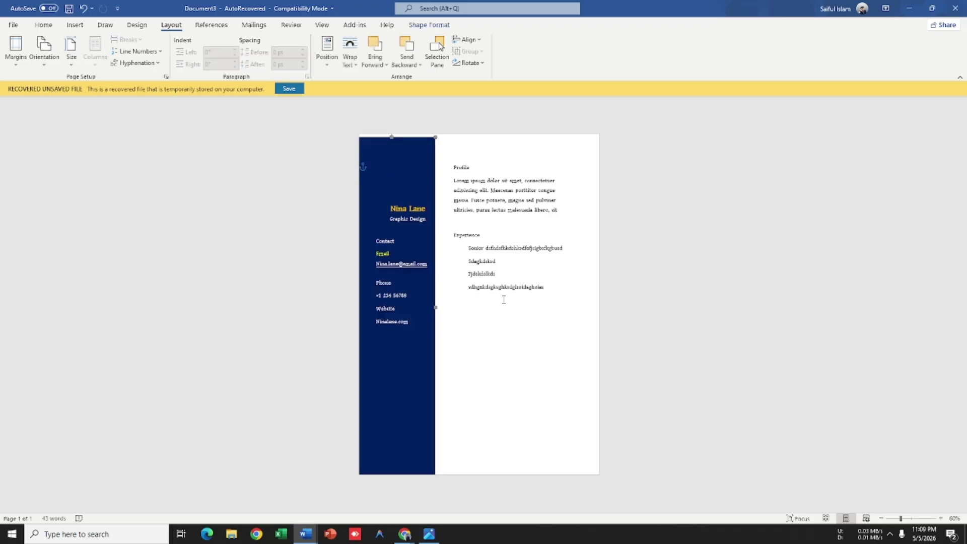
click(403, 321)
click(419, 369)
drag(417, 364, 417, 363)
mouse_move(420, 361)
mouse_down()
mouse_move(408, 354)
mouse_move(429, 353)
mouse_up()
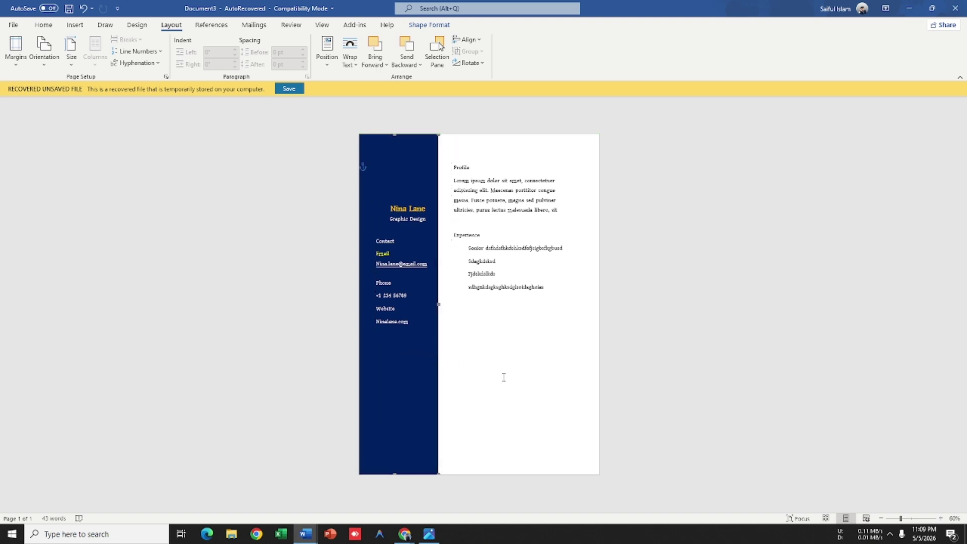
click(474, 380)
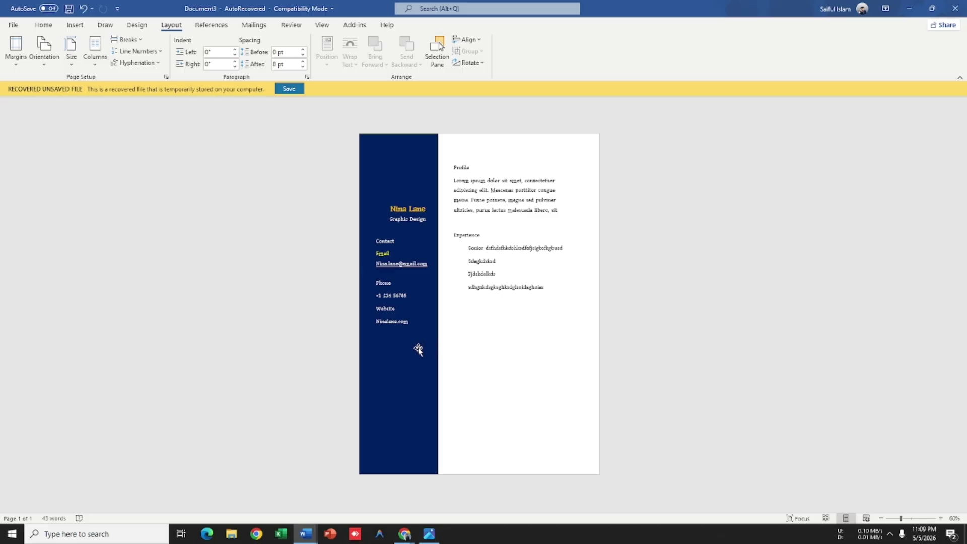
mouse_move(418, 349)
mouse_down()
mouse_move(543, 216)
mouse_move(442, 321)
mouse_move(418, 325)
mouse_move(426, 339)
mouse_move(412, 356)
mouse_up()
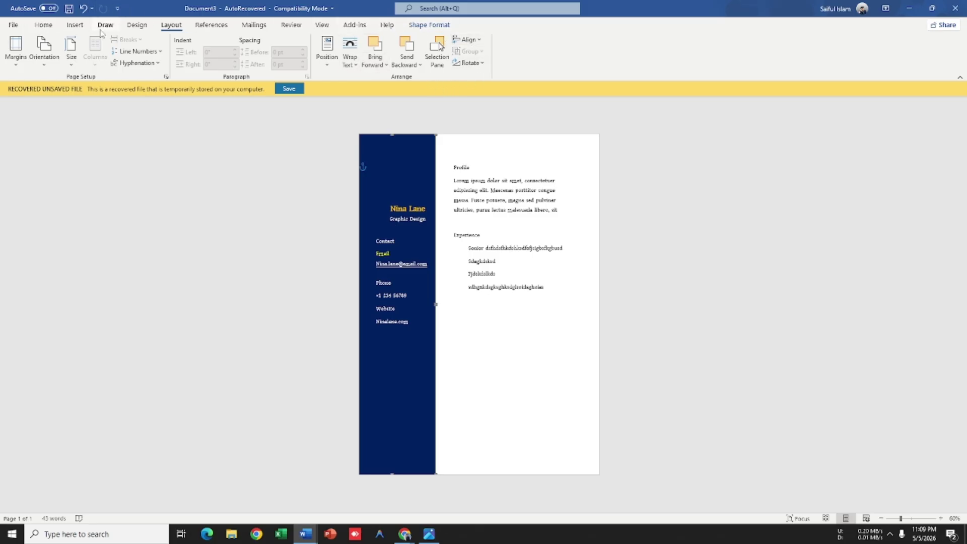
Step: Review the Insert and Shape Format tabs, then undo to delete the navy sidebar rectangle
click(75, 25)
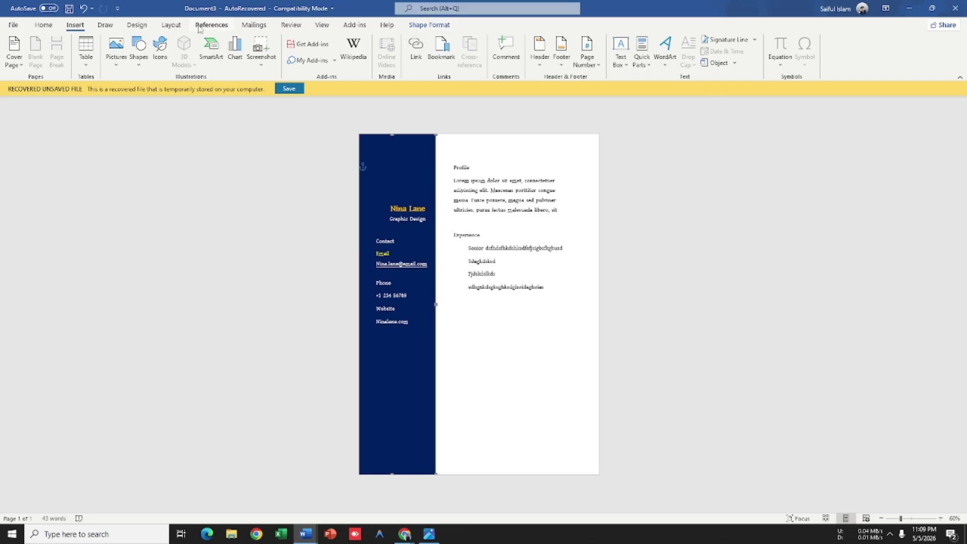
click(424, 27)
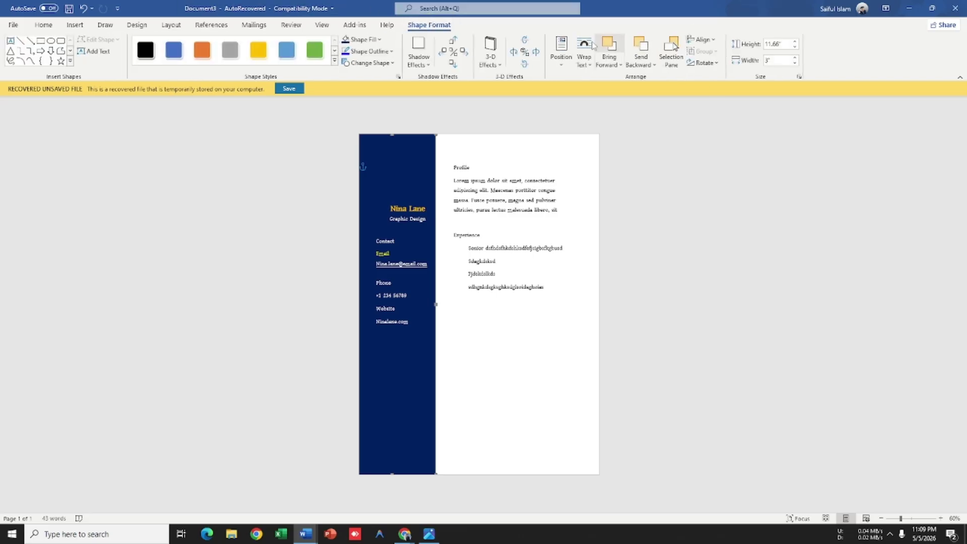
click(171, 25)
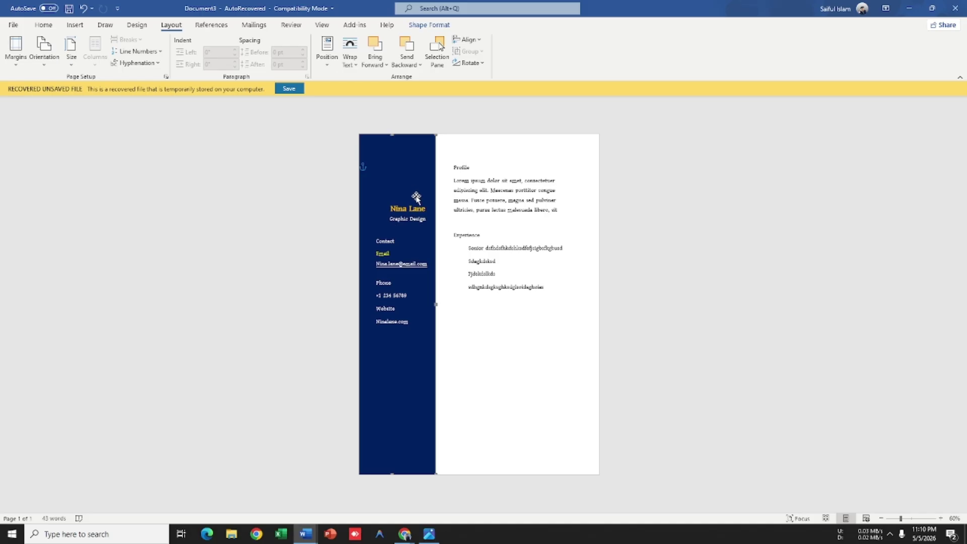
key(ctrl+z)
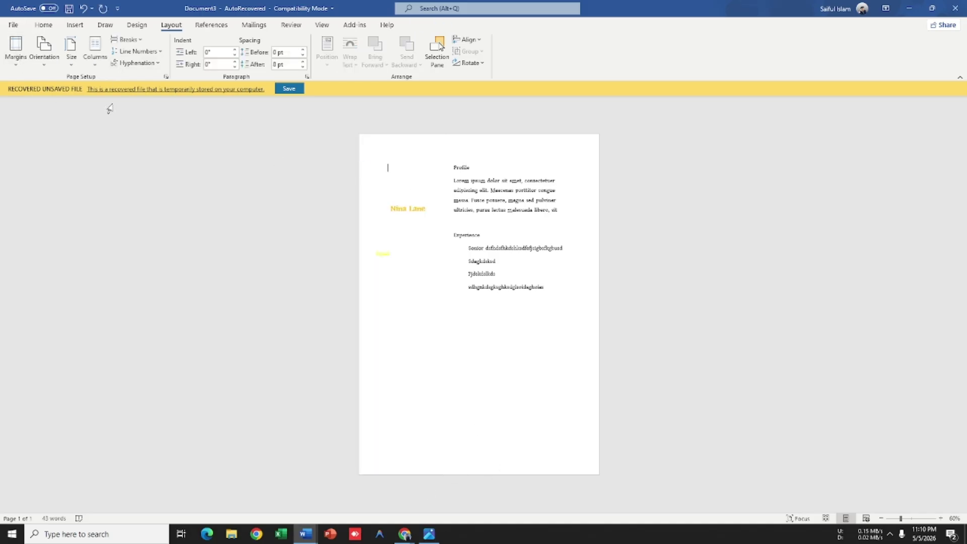
click(406, 539)
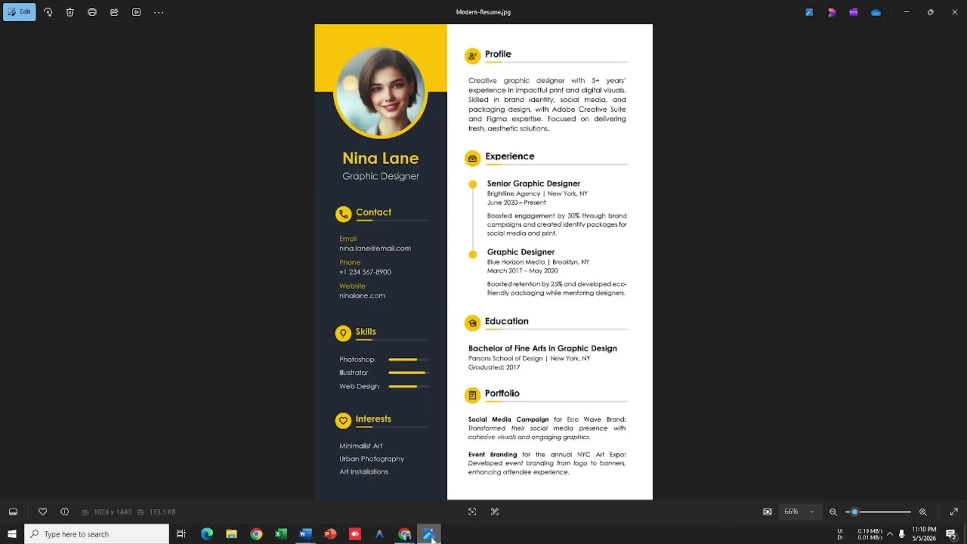
Step: Bring up the Nina Lane reference résumé image in Photos, then close it
click(429, 534)
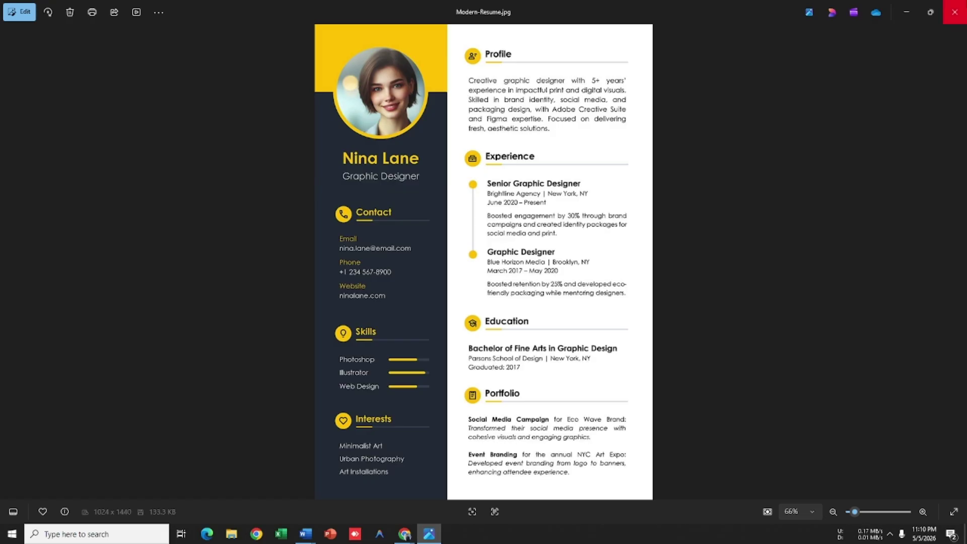
click(954, 12)
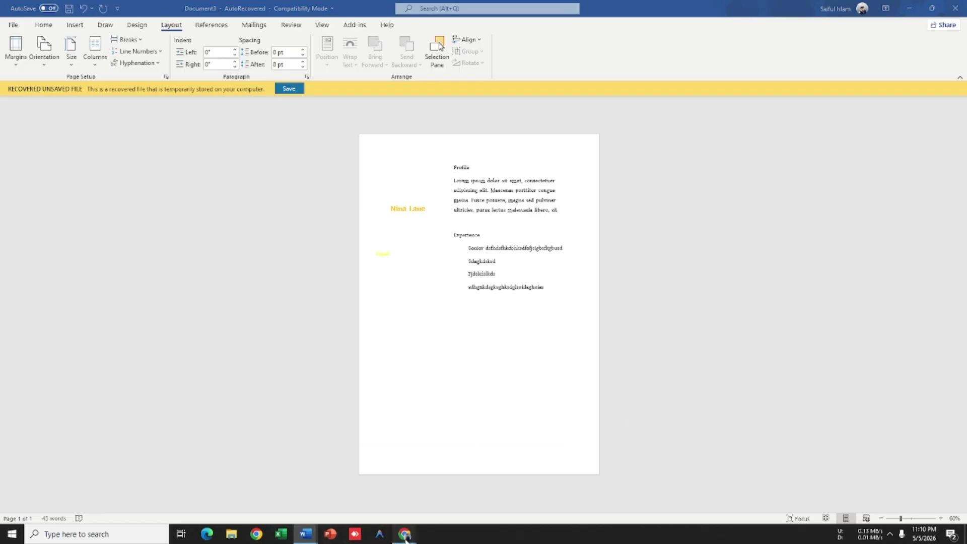
Step: Switch to the Google Meet call and scroll through the People panel's participant list
mouse_move(405, 534)
click(318, 500)
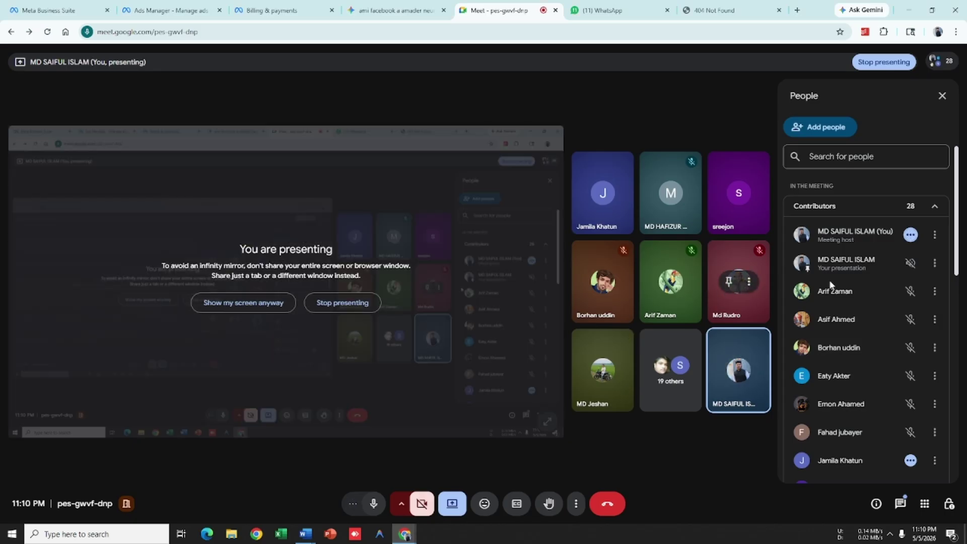
scroll(841, 297, down, 8)
scroll(840, 302, down, 2)
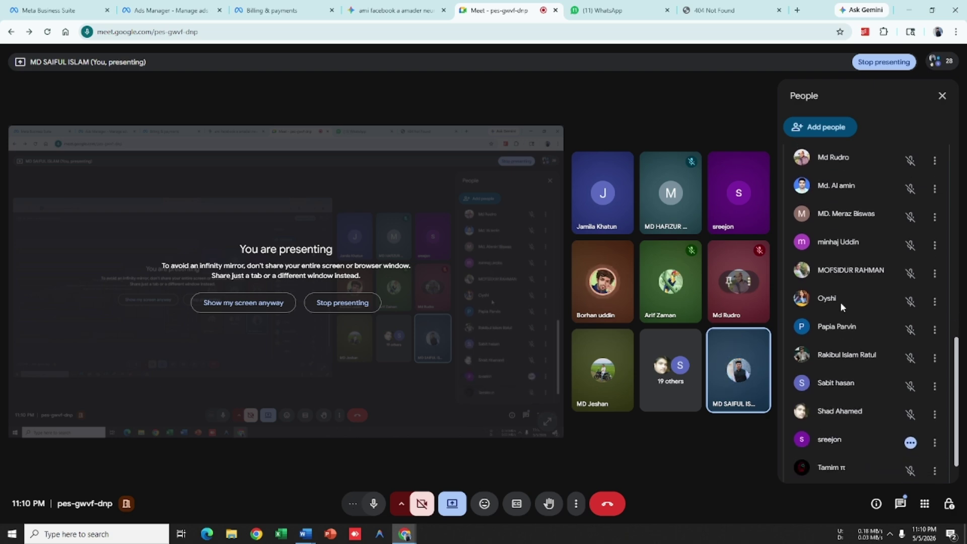
scroll(840, 301, up, 10)
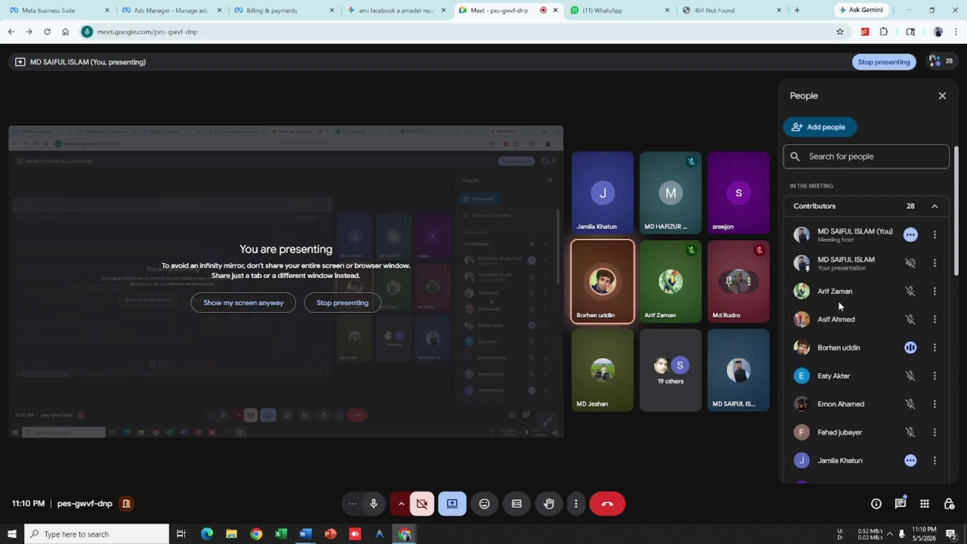
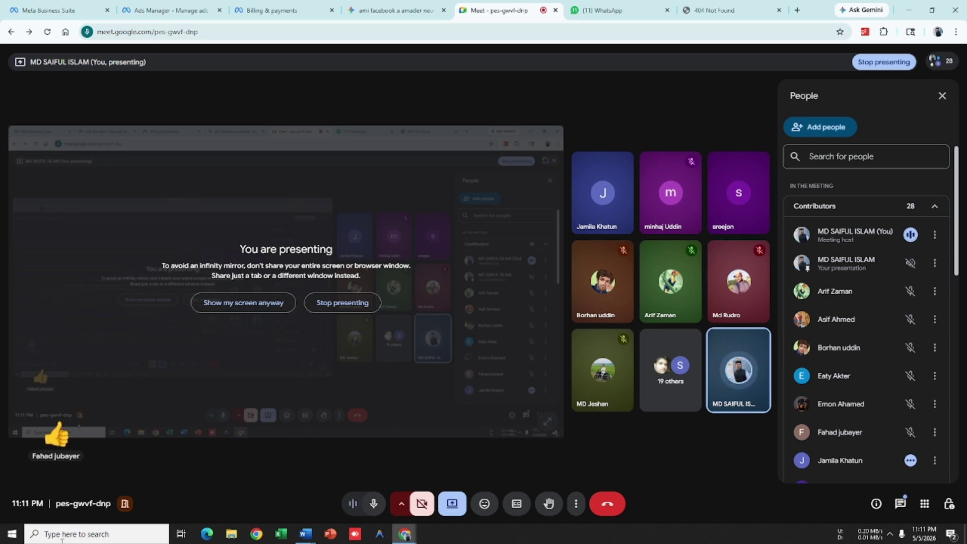
Step: Dismiss the Chrome profile chooser and bring up the Word document Document4 from the taskbar
click(257, 533)
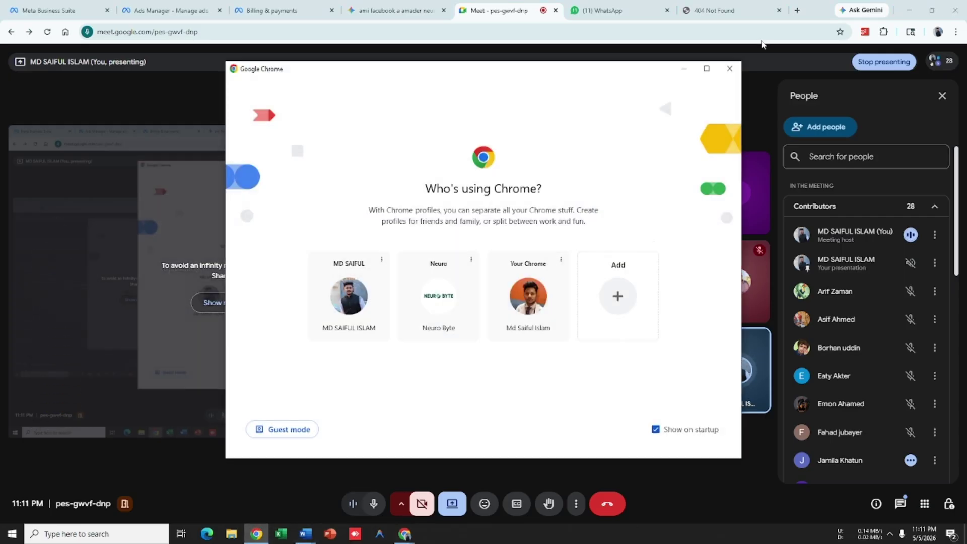
click(737, 76)
mouse_move(405, 533)
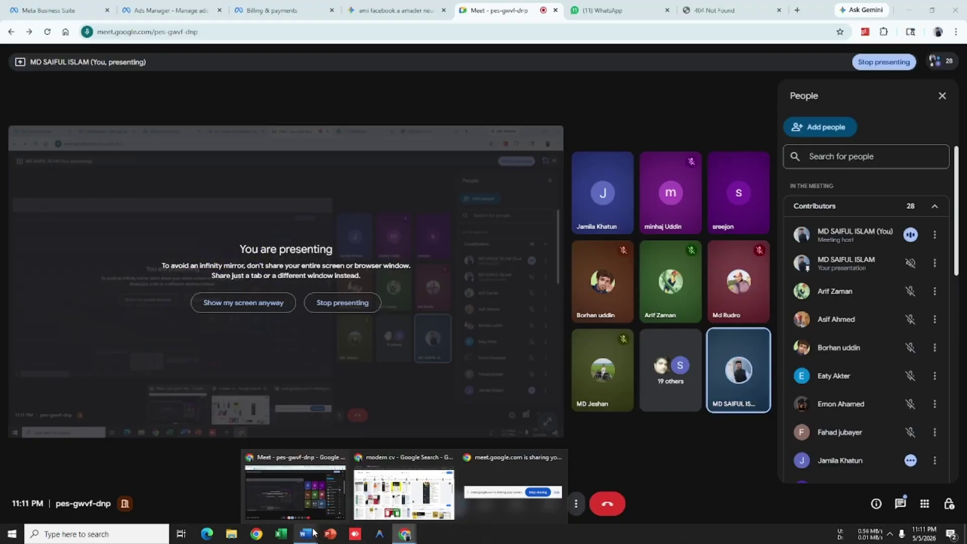
mouse_move(311, 534)
click(367, 496)
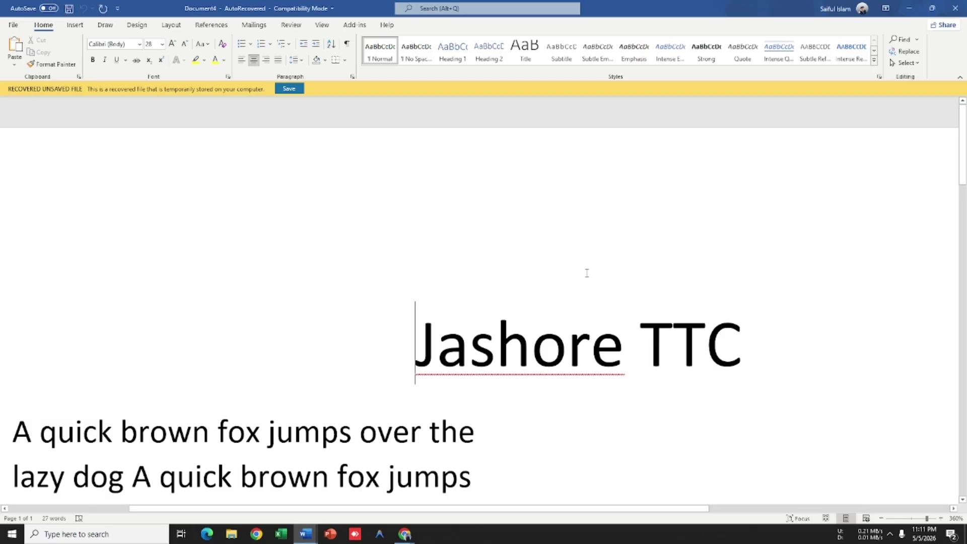
Step: Scroll the Jashore TTC sample and select its heading and both body paragraphs
scroll(493, 278, down, 1)
ctrl+scroll(493, 279, down, 20)
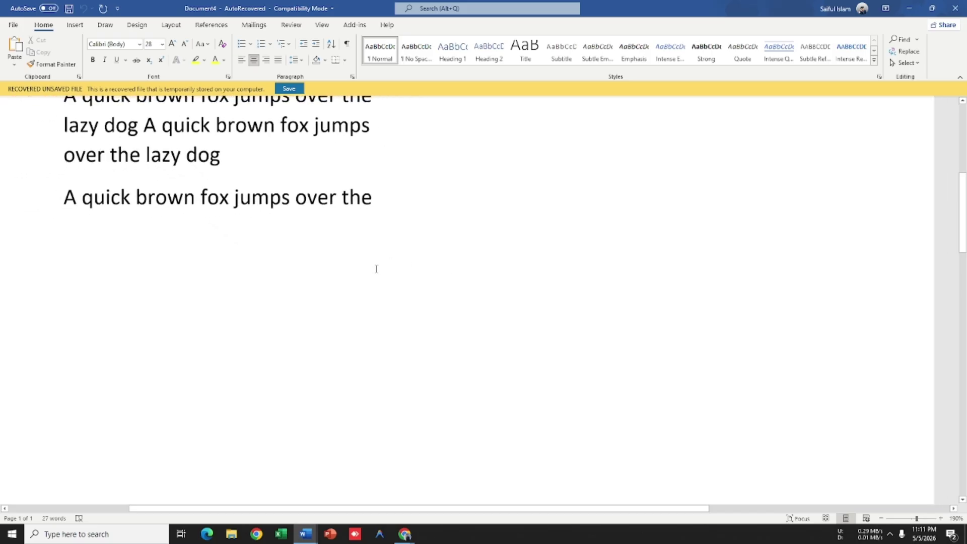
scroll(497, 292, up, 3)
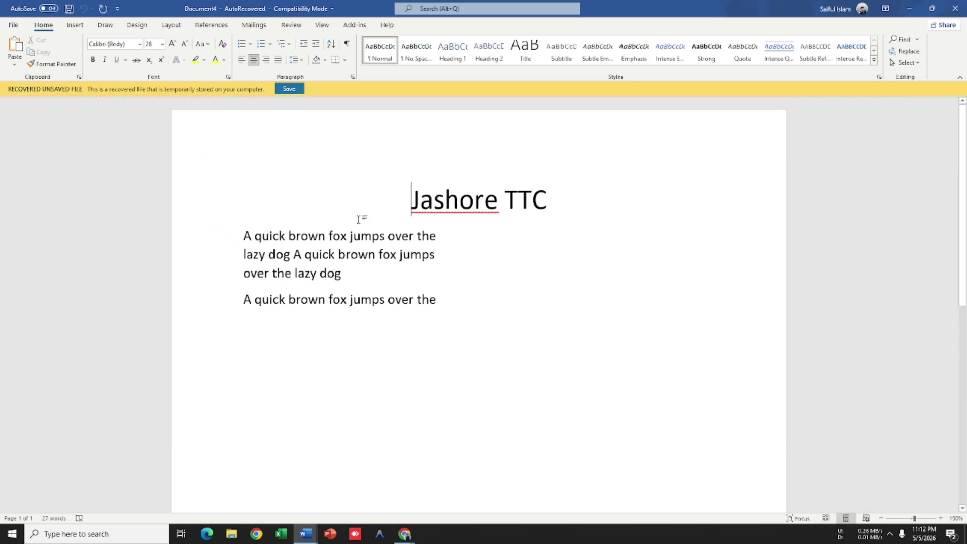
drag(576, 195, 604, 197)
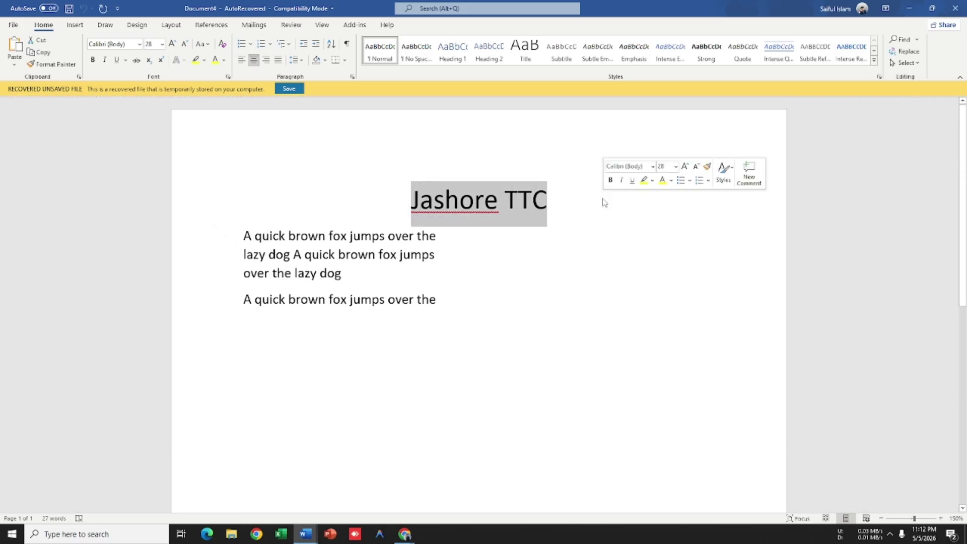
drag(245, 235, 782, 314)
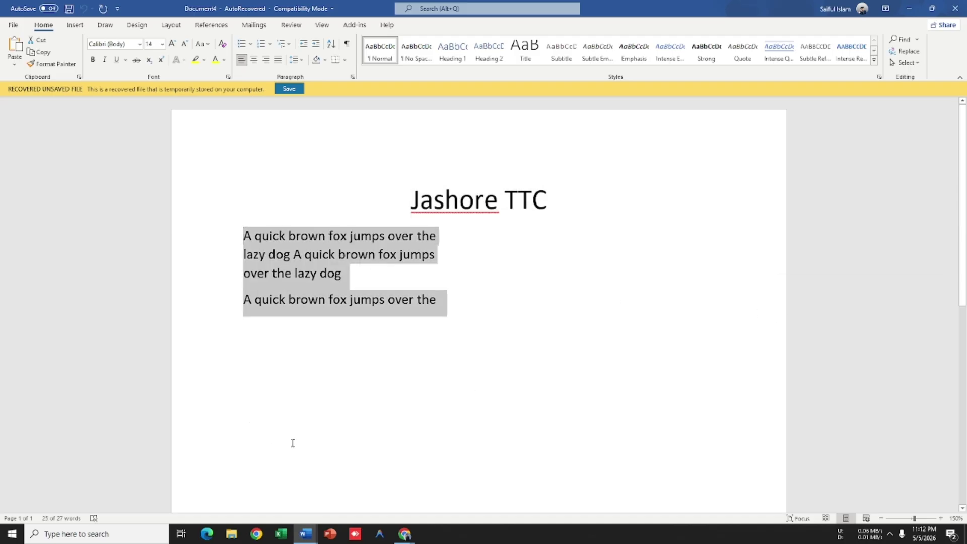
Step: Check and dismiss spelling suggestions for 'Jashore', then switch back to Google Meet
click(455, 198)
right_click(412, 210)
key(Escape)
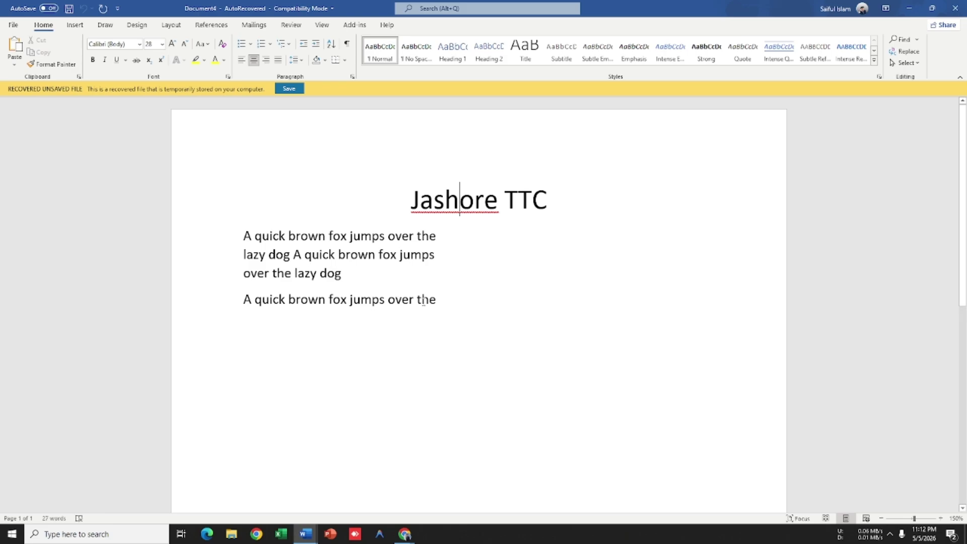
key(alt+Tab)
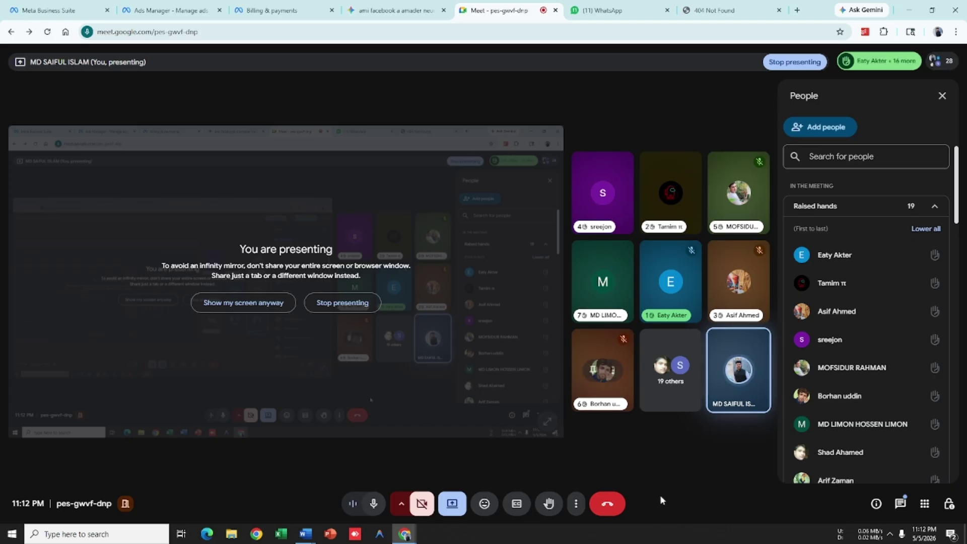
Step: Scroll the People panel, then stop sharing the screen from the Present options
scroll(889, 305, down, 10)
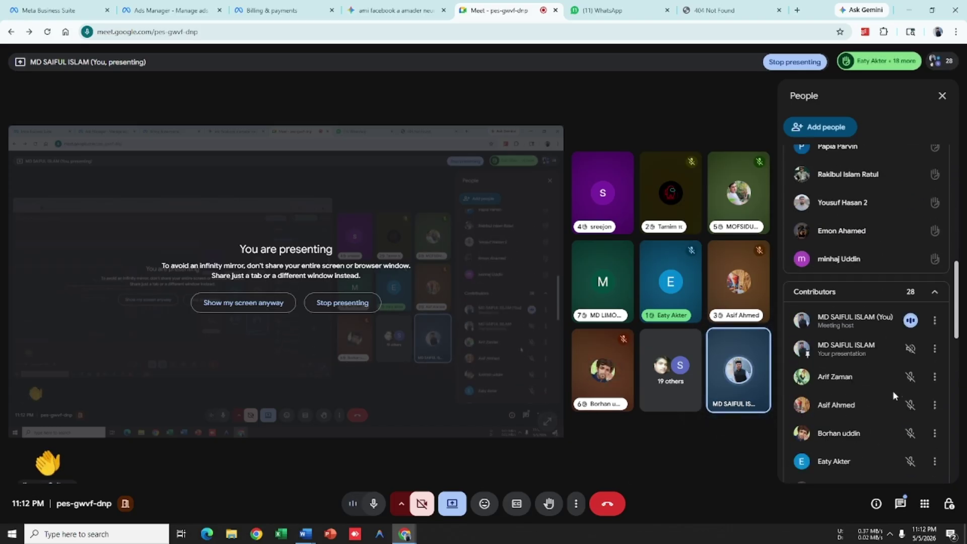
scroll(893, 391, up, 10)
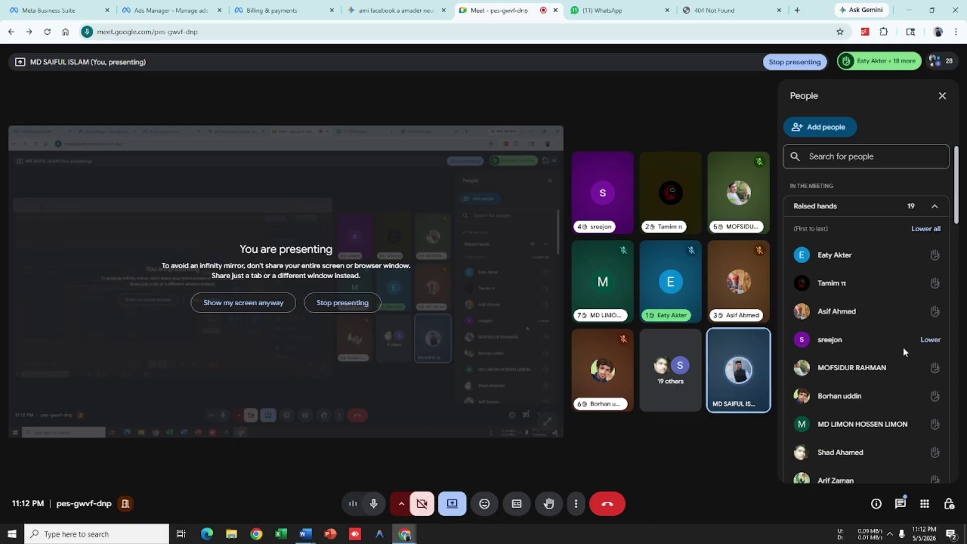
scroll(903, 340, down, 15)
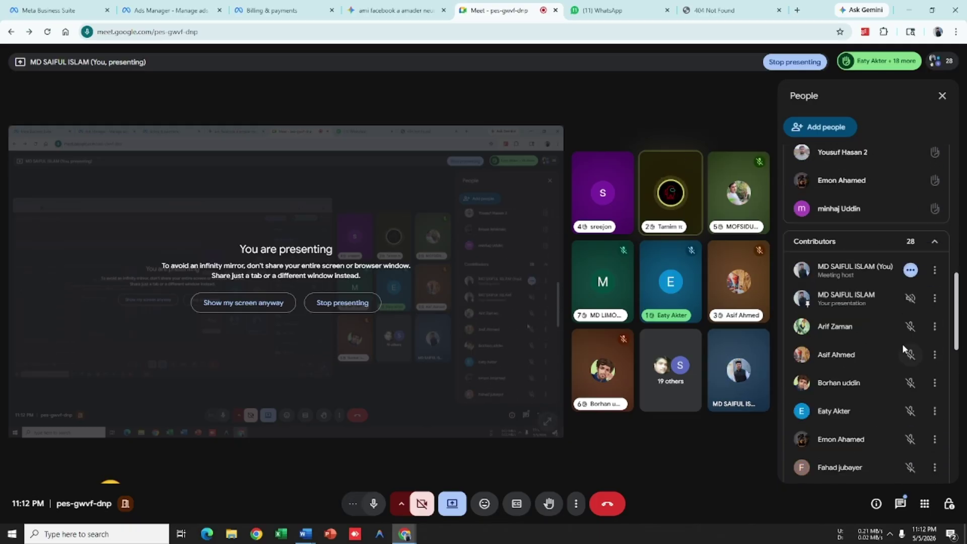
scroll(901, 352, down, 5)
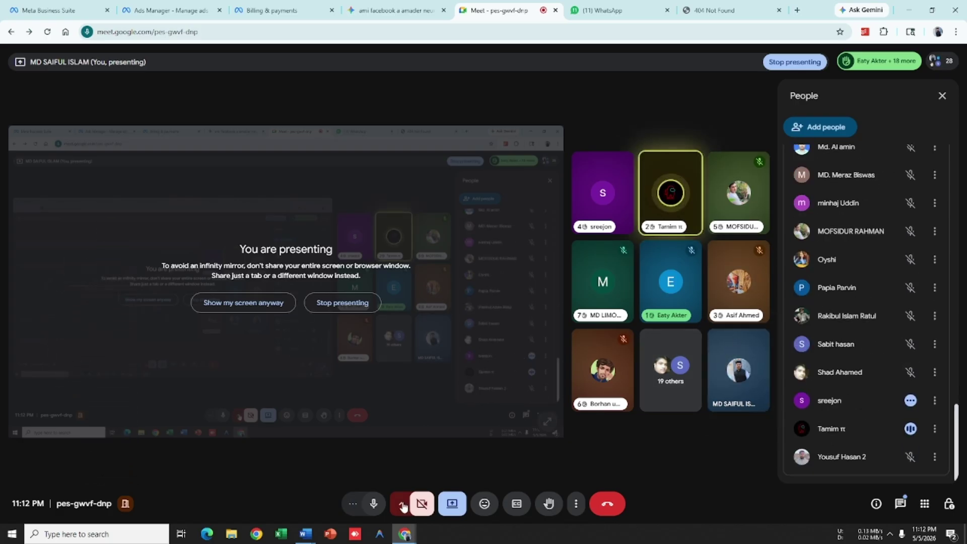
click(449, 505)
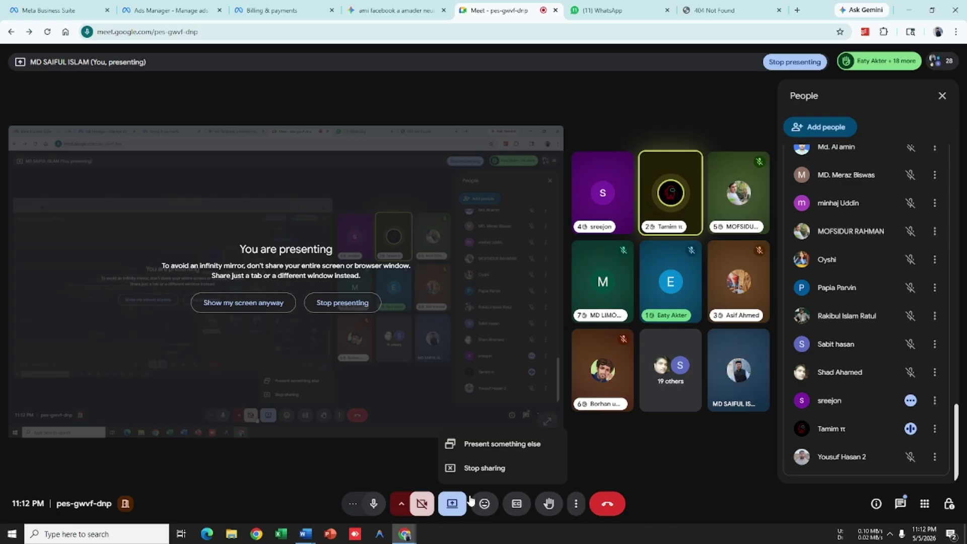
click(486, 470)
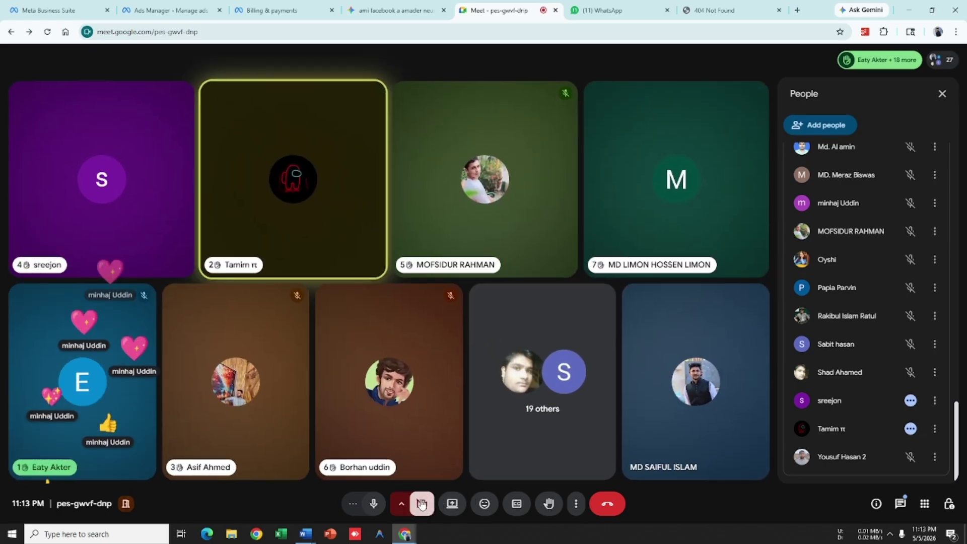
Step: Turn the camera on and scroll through the People panel's participant list
click(423, 504)
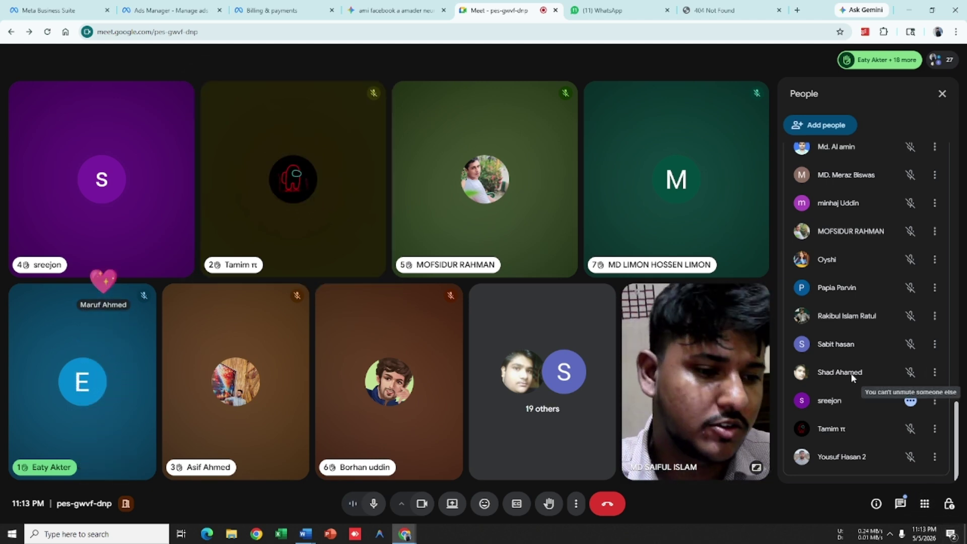
scroll(856, 373, up, 5)
scroll(841, 337, up, 10)
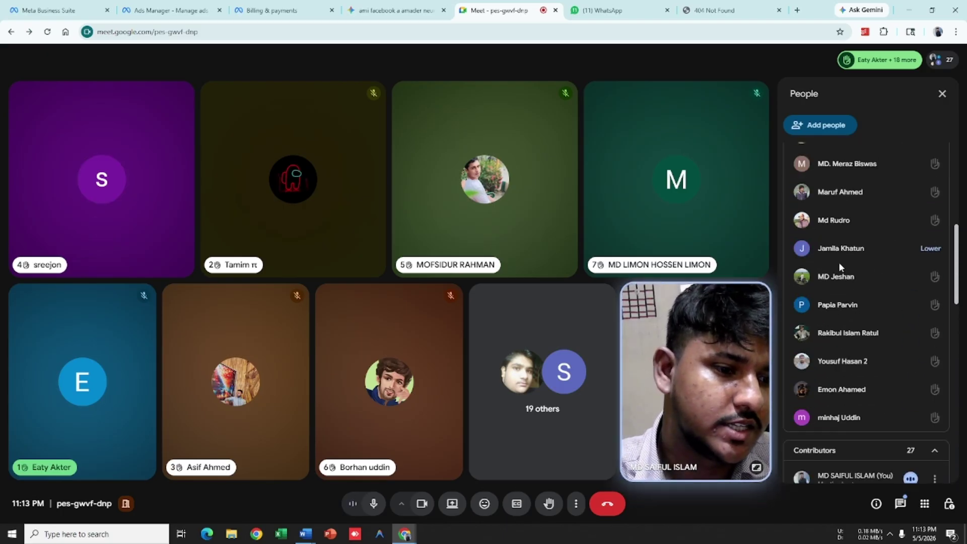
scroll(860, 241, up, 3)
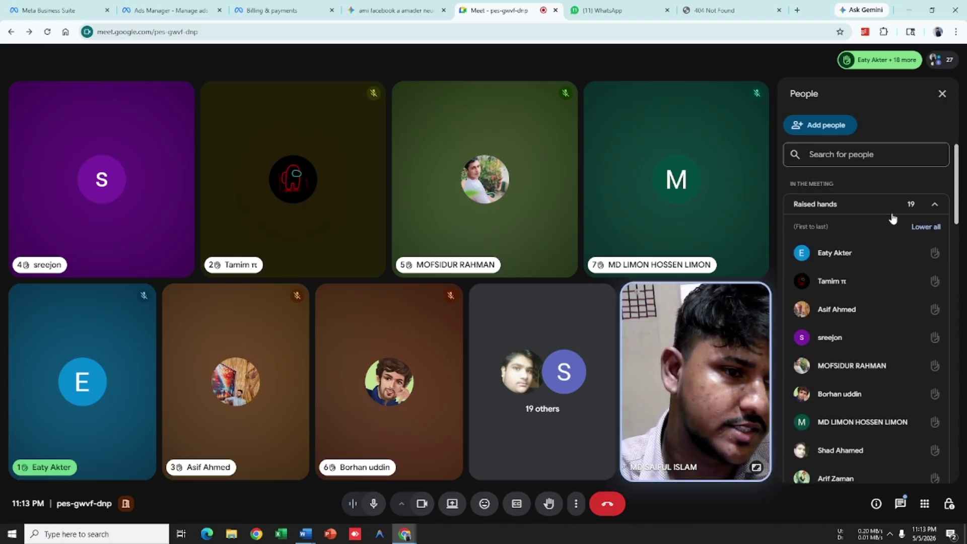
scroll(889, 272, down, 3)
scroll(895, 318, down, 10)
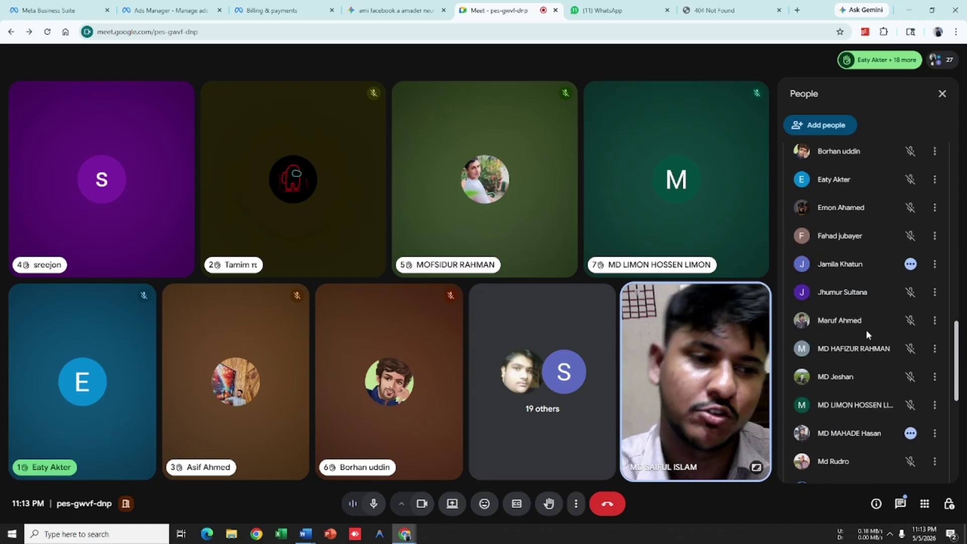
scroll(866, 322, down, 7)
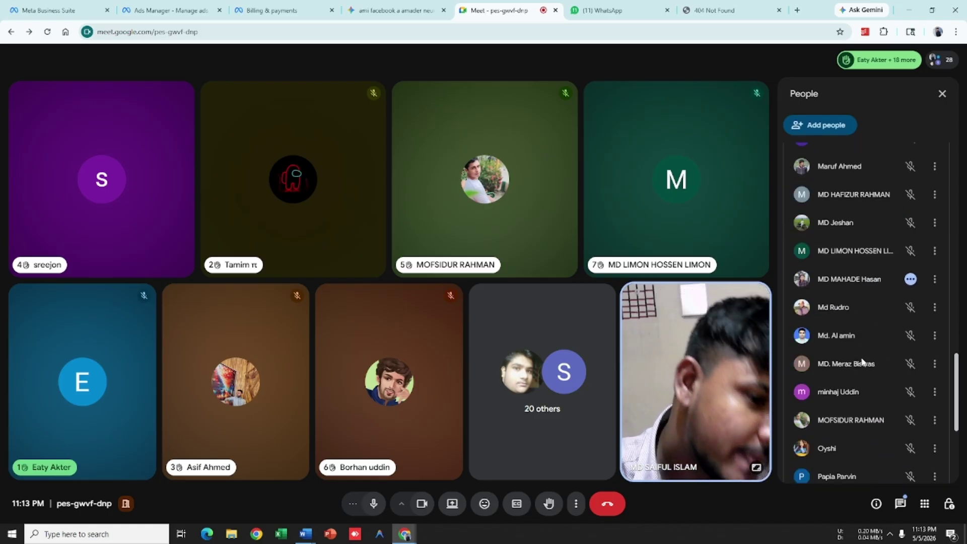
Step: Zoom the Meet page out to 90% and start a Win+Shift+S screen snip
scroll(864, 353, up, 15)
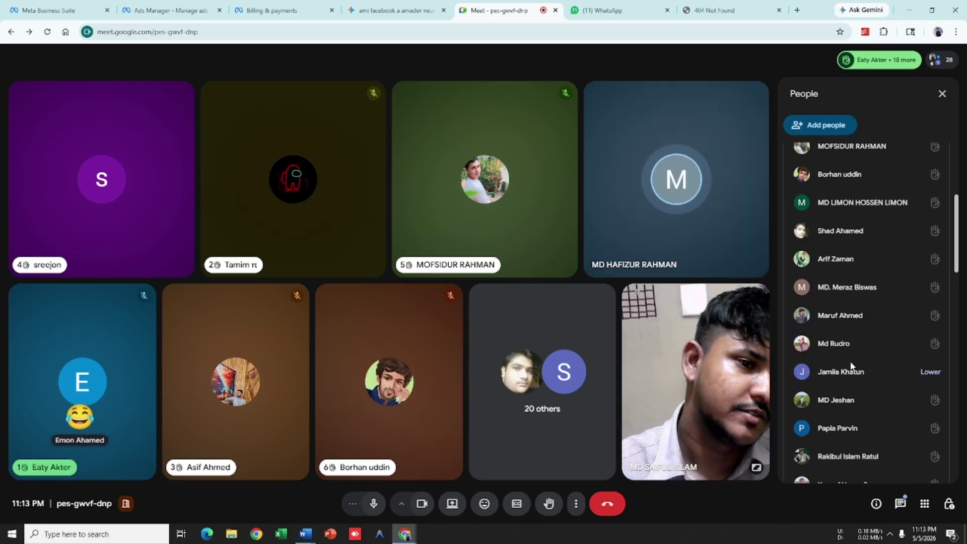
scroll(875, 352, down, 1)
scroll(875, 353, up, 1)
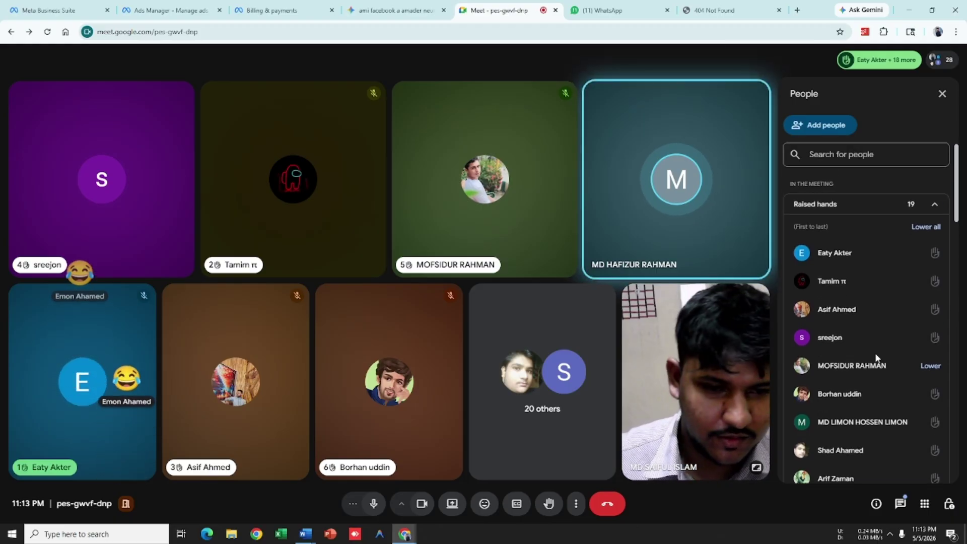
key(ctrl+minus)
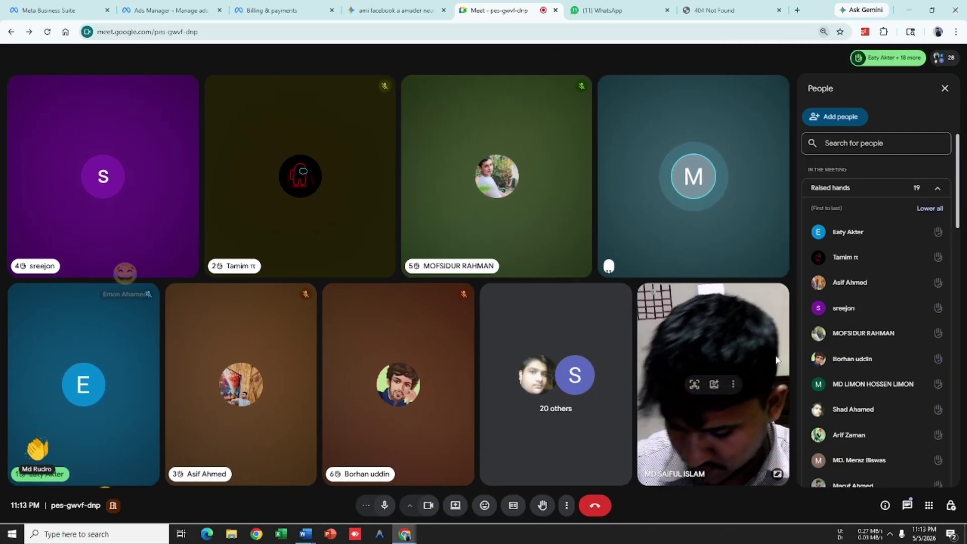
key(super+shift+s)
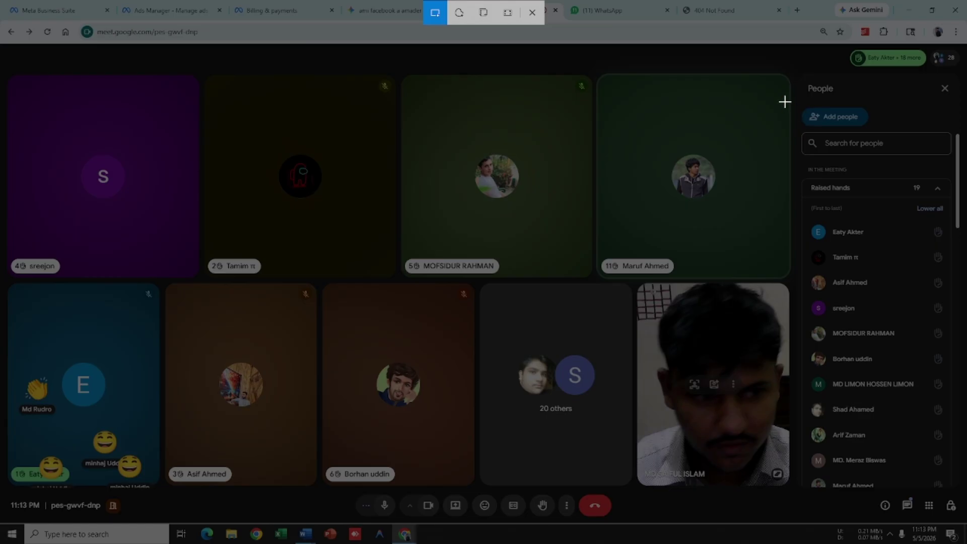
Step: Snip the People list twice, scrolling between captures and dismissing the saved notifications
drag(785, 102, 957, 519)
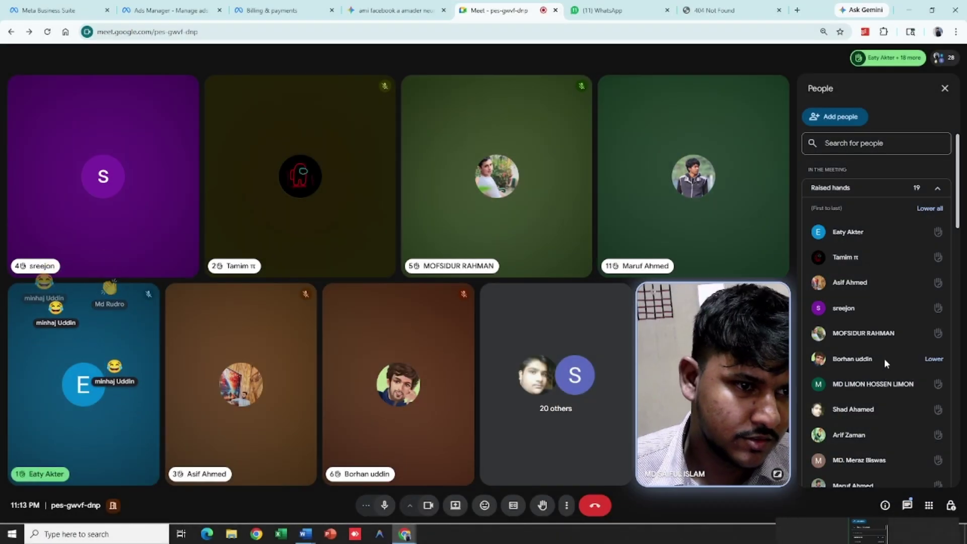
scroll(885, 358, down, 3)
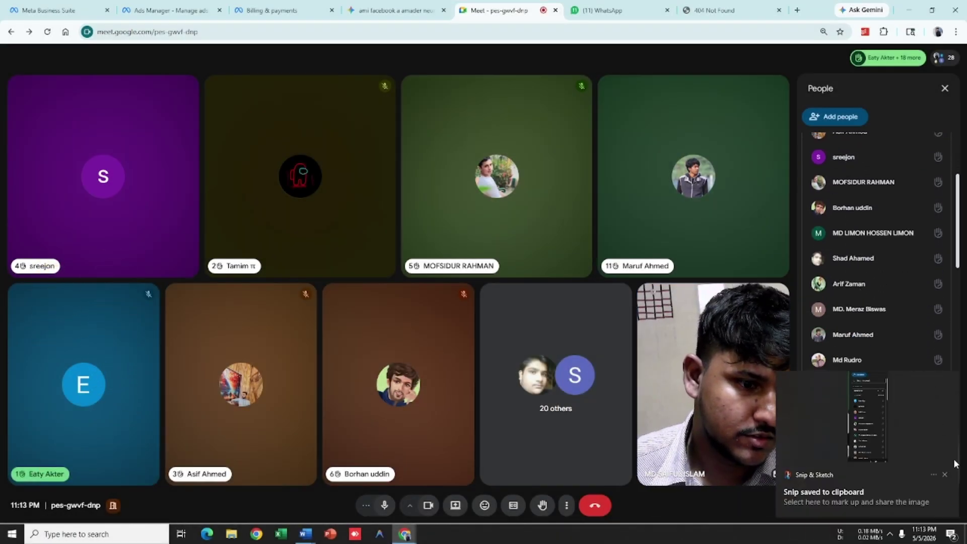
click(945, 475)
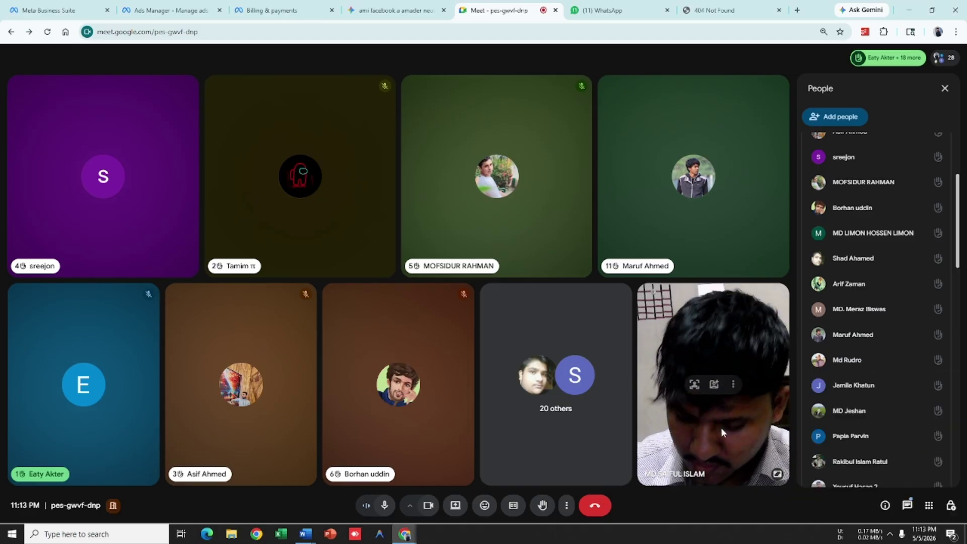
key(super+shift+s)
drag(787, 98, 960, 497)
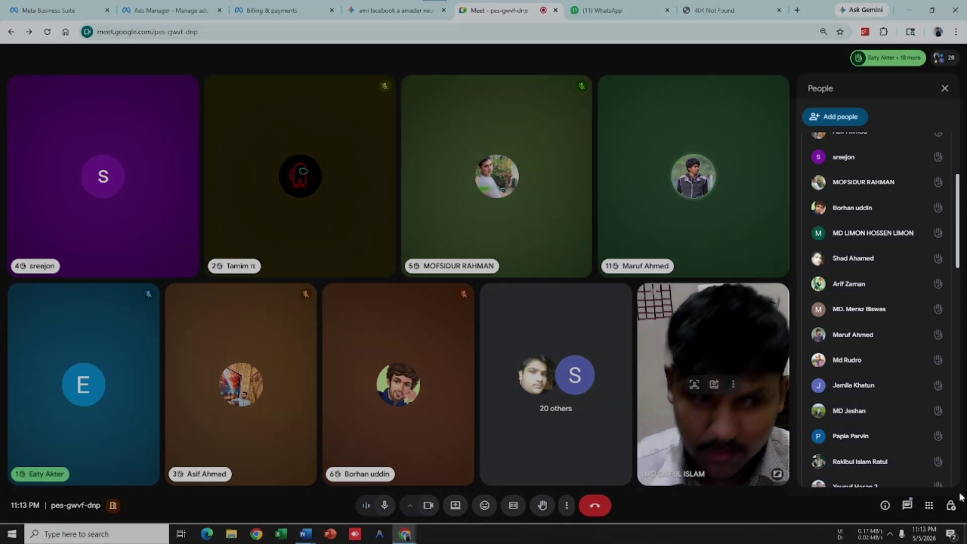
scroll(875, 349, down, 5)
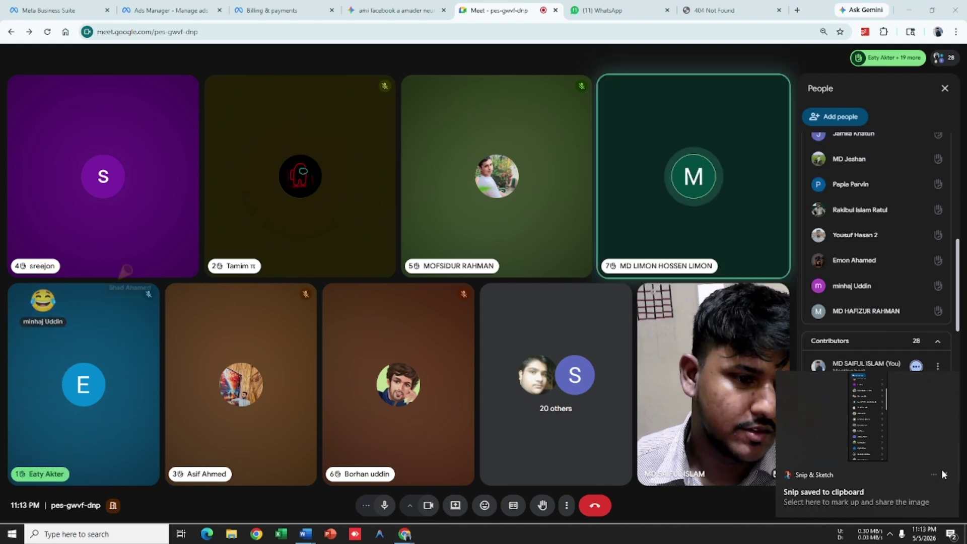
click(943, 474)
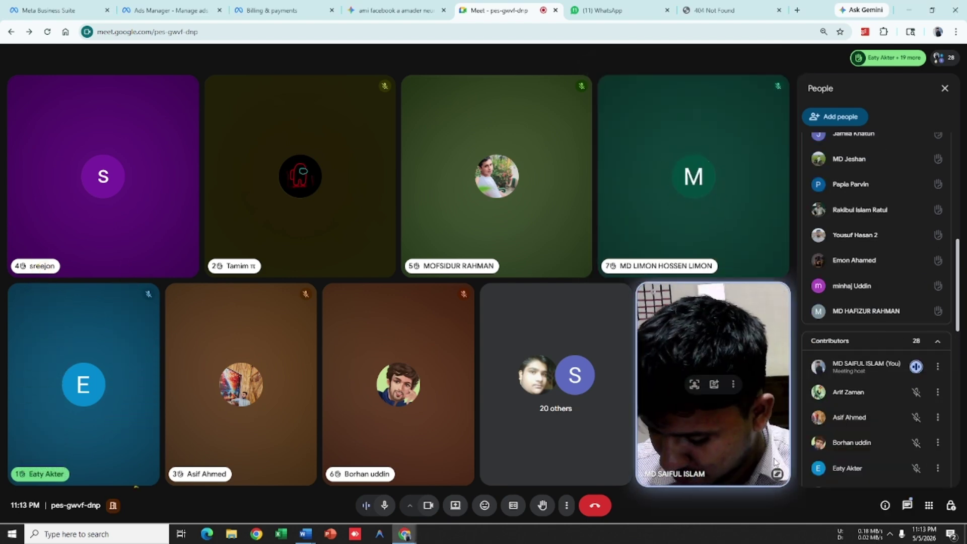
Step: Snip the raised hands and Contributors lists, then close the People panel
key(super+shift+s)
mouse_move(798, 130)
mouse_down()
mouse_move(803, 207)
mouse_move(963, 499)
mouse_move(965, 519)
mouse_move(960, 504)
mouse_up()
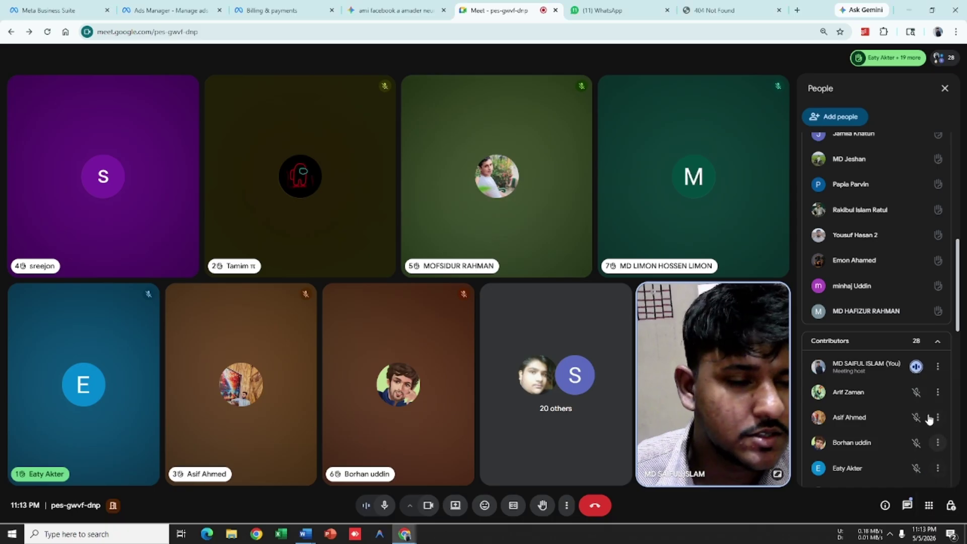
scroll(912, 401, down, 10)
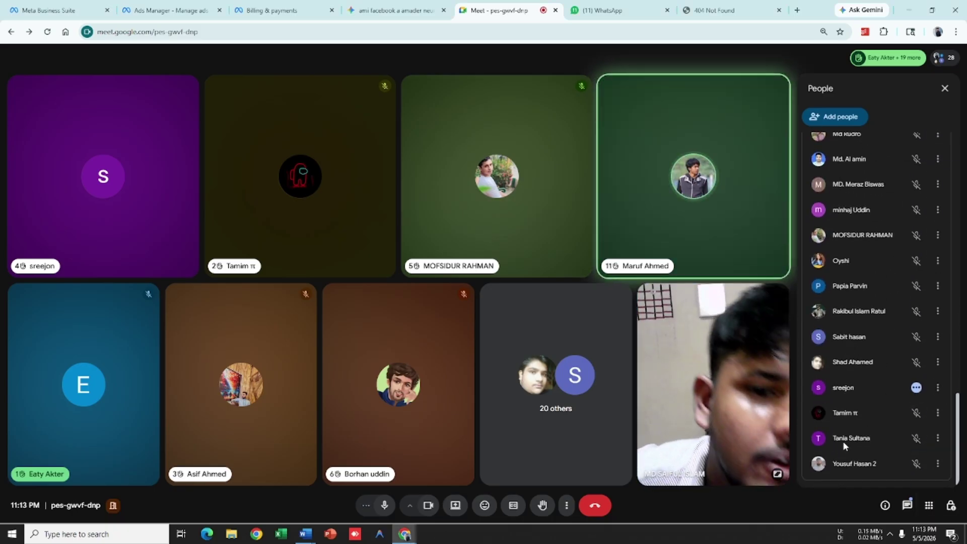
scroll(844, 444, up, 15)
scroll(840, 410, up, 5)
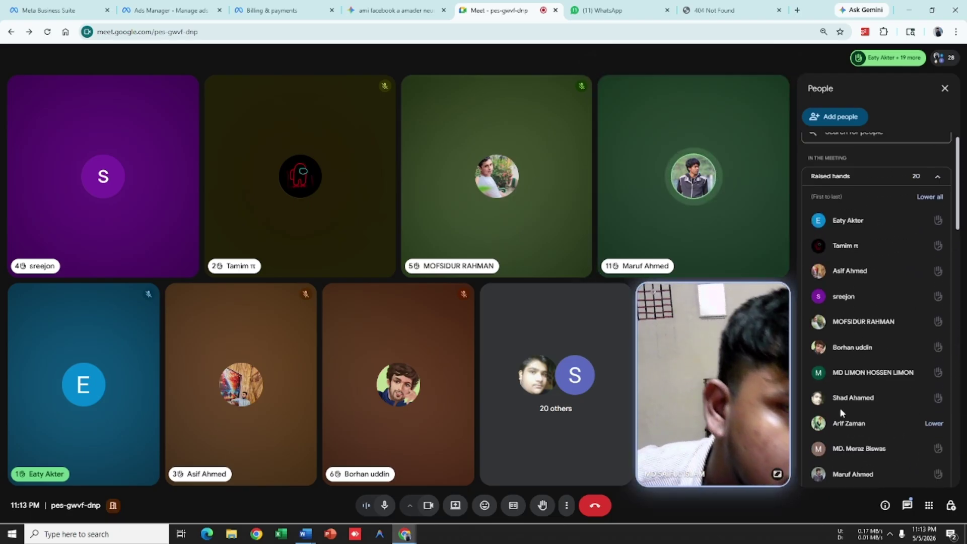
scroll(878, 230, down, 8)
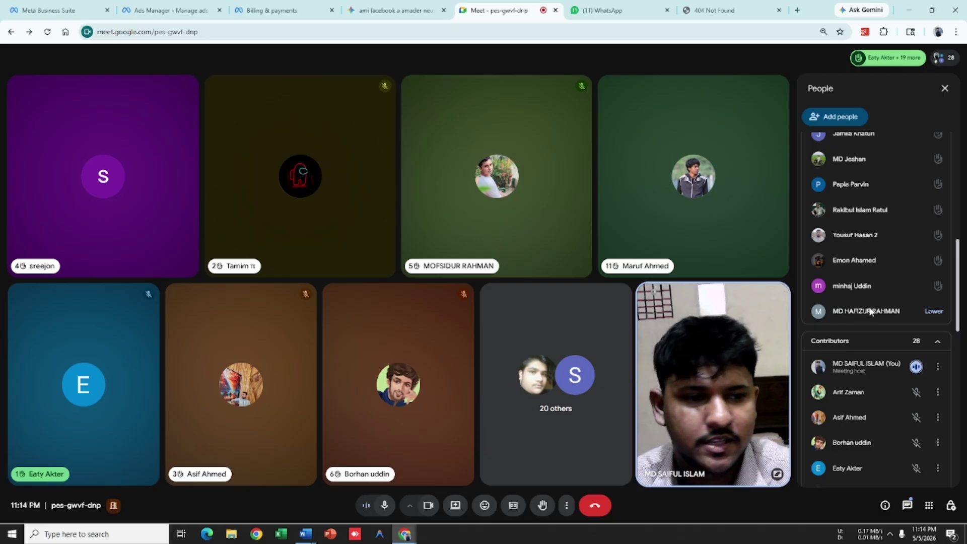
scroll(882, 311, up, 8)
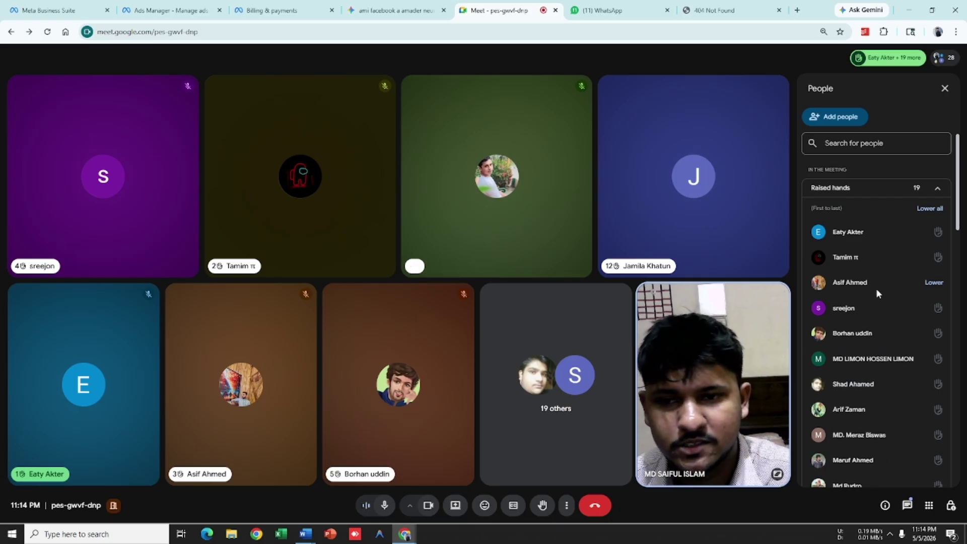
click(944, 89)
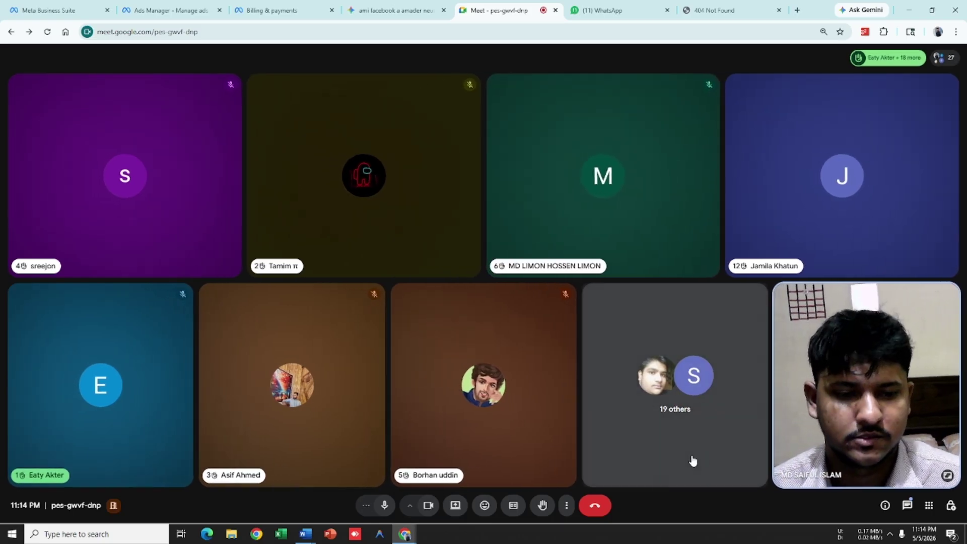
Step: Leave the Meet call, then open a background app from the hidden-icons tray
click(591, 506)
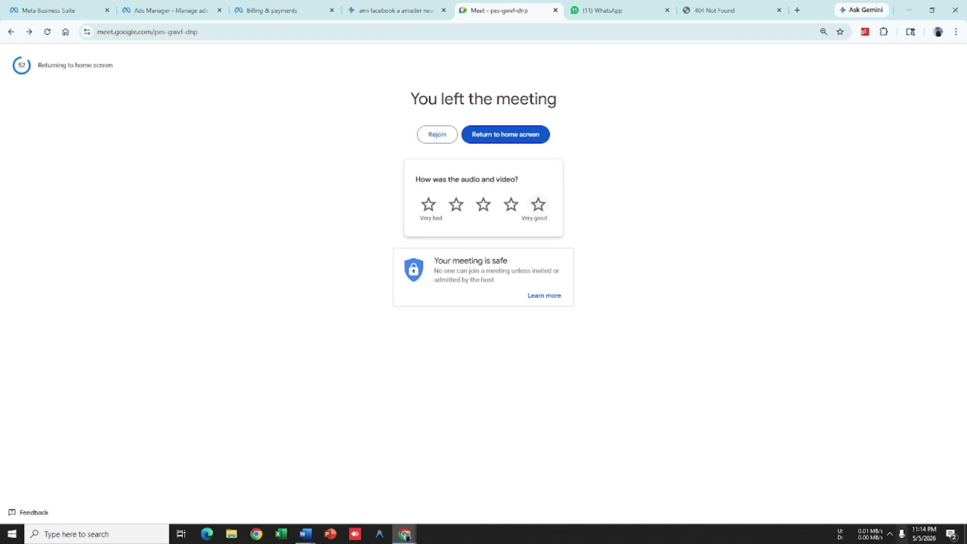
click(891, 536)
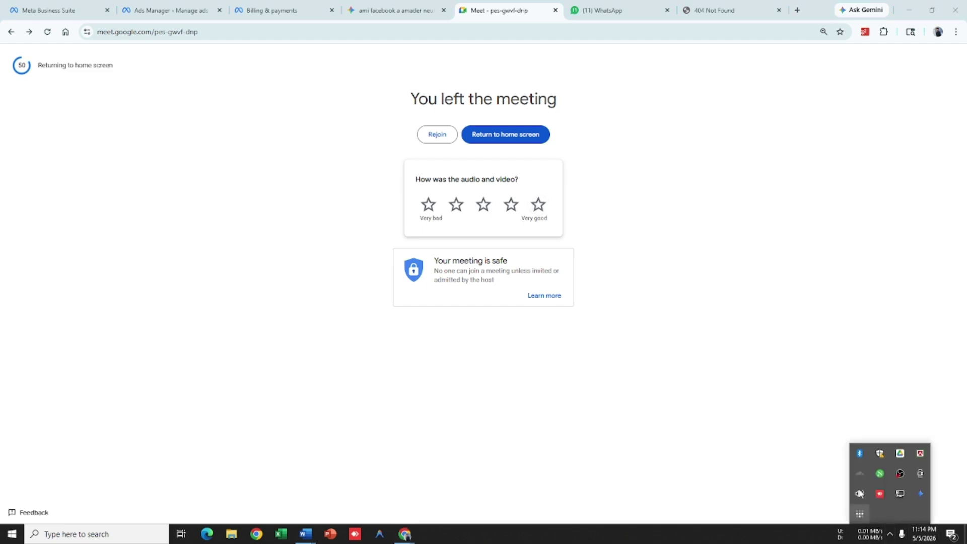
click(902, 472)
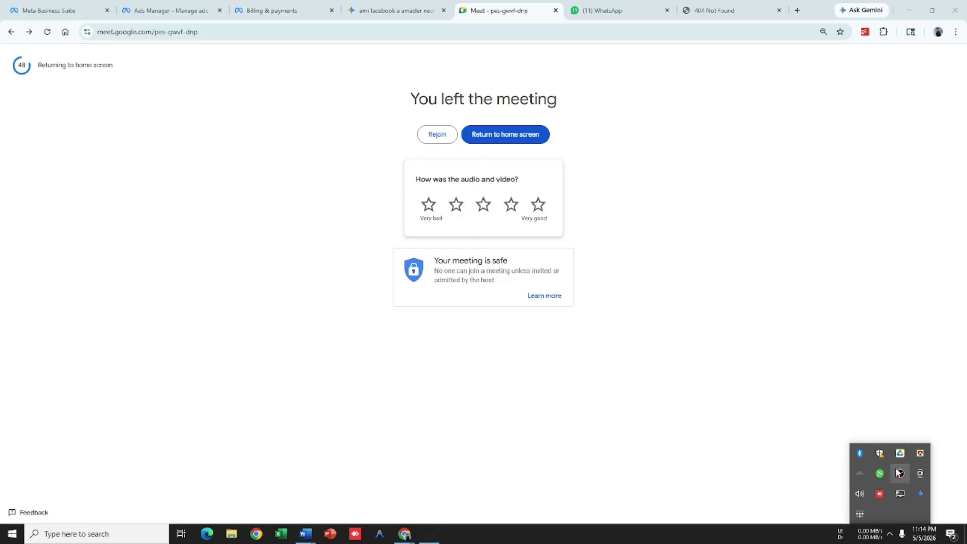